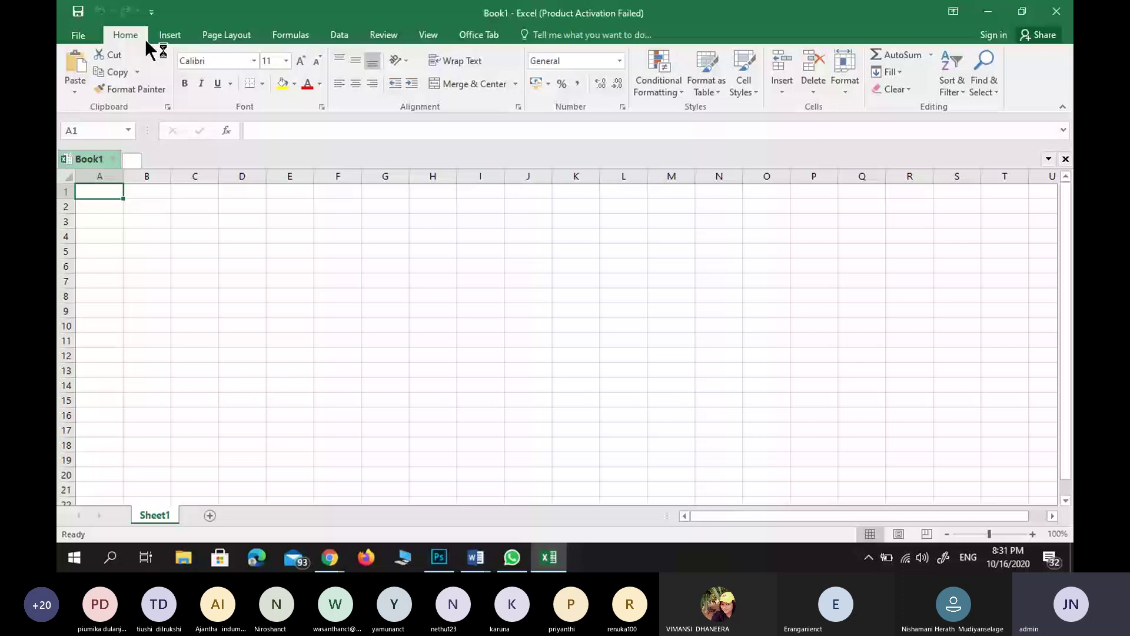
# Select D5 on the blank Book1 sheet, then bring the Chrome Teams meeting to the front.
pyautogui.click(241, 250)
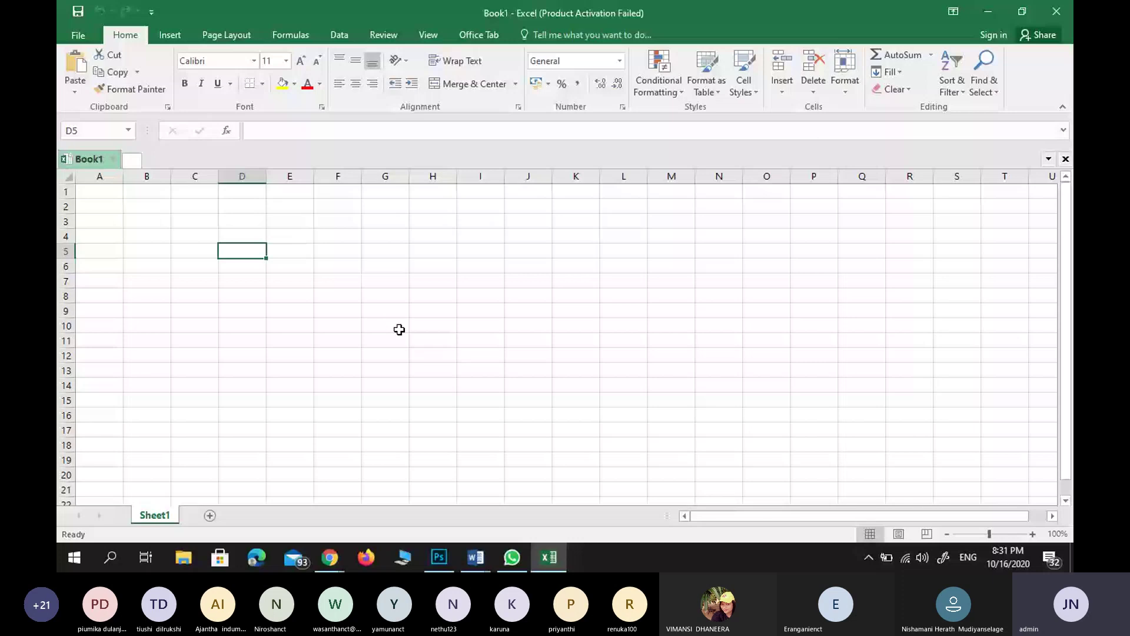
pyautogui.click(329, 556)
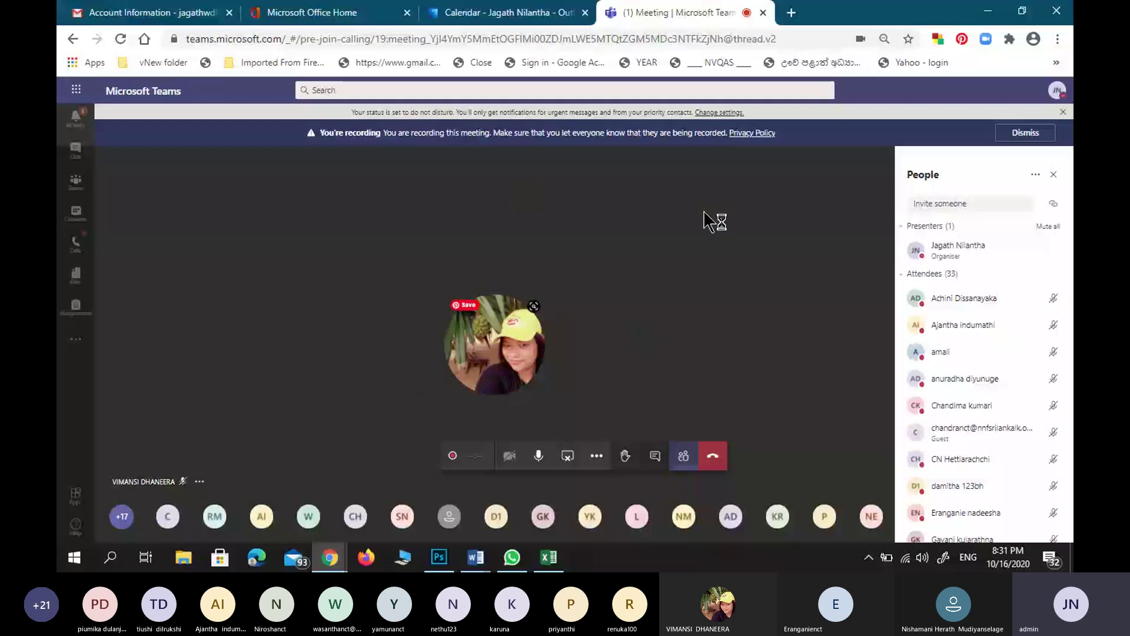
# Minimize the Chrome Teams meeting window to reveal the Book1 workbook.
pyautogui.click(987, 10)
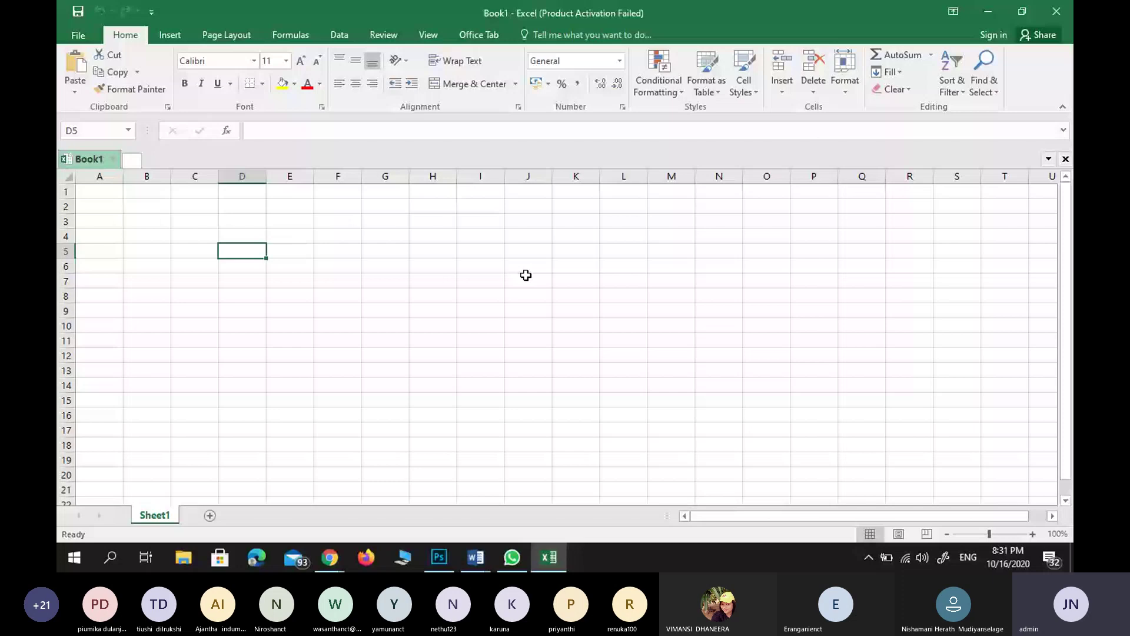
pyautogui.click(338, 170)
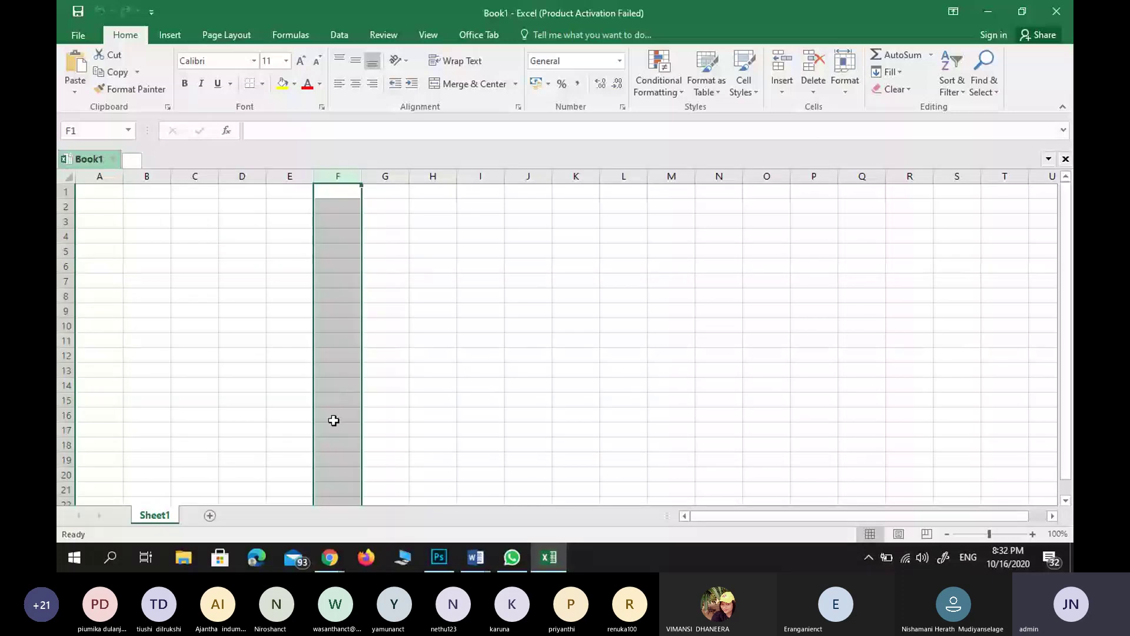
pyautogui.hotkey('ctrl', 'z')
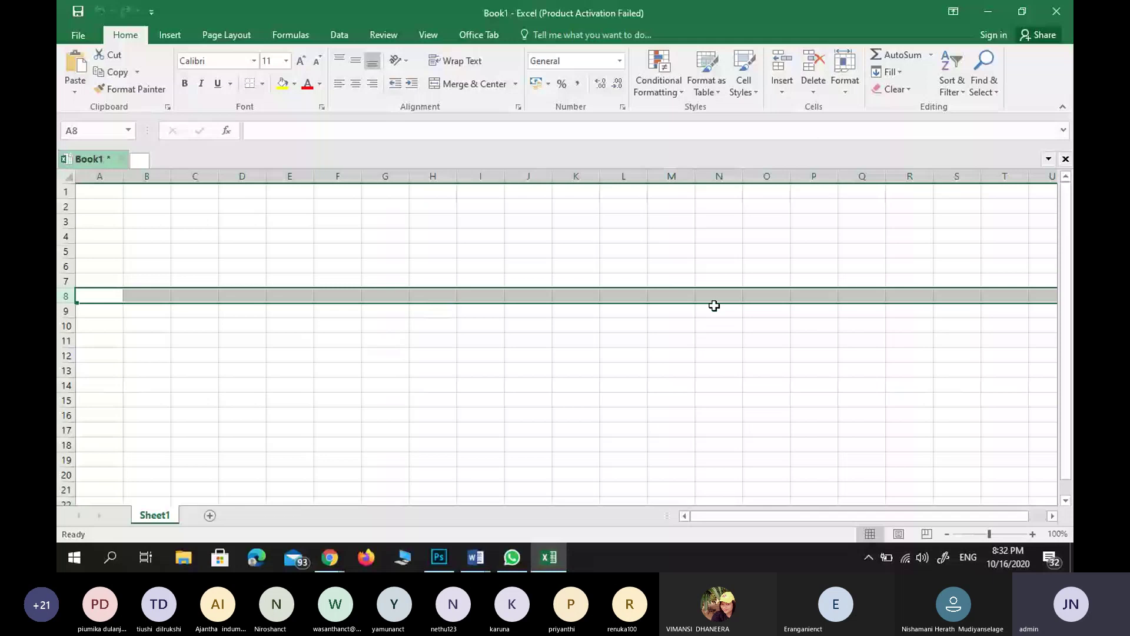
pyautogui.click(290, 353)
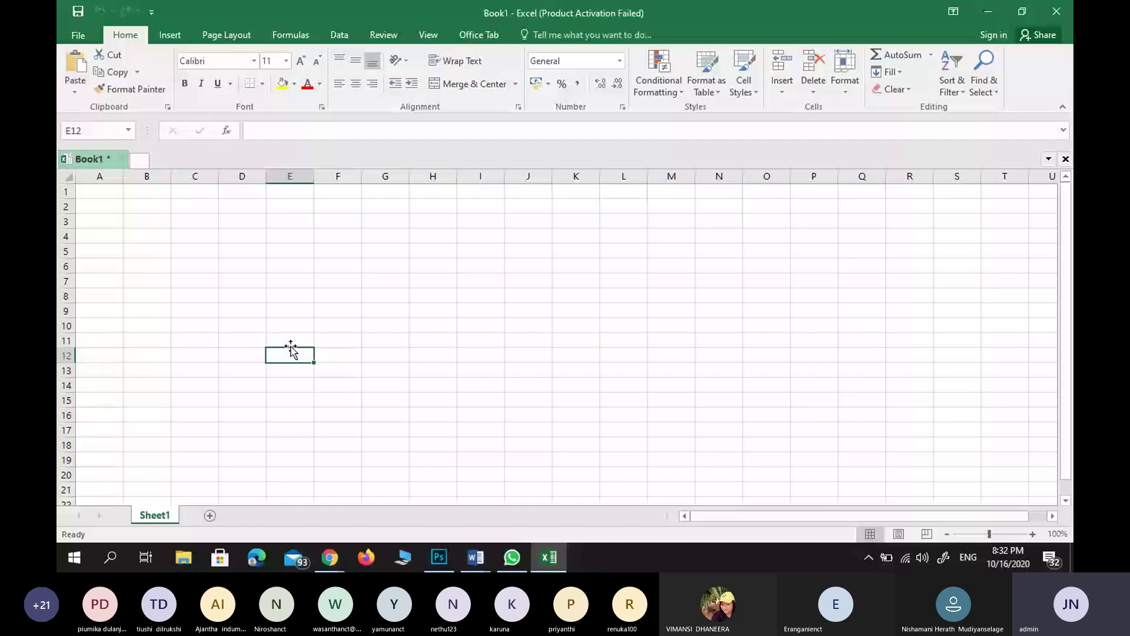
pyautogui.click(65, 311)
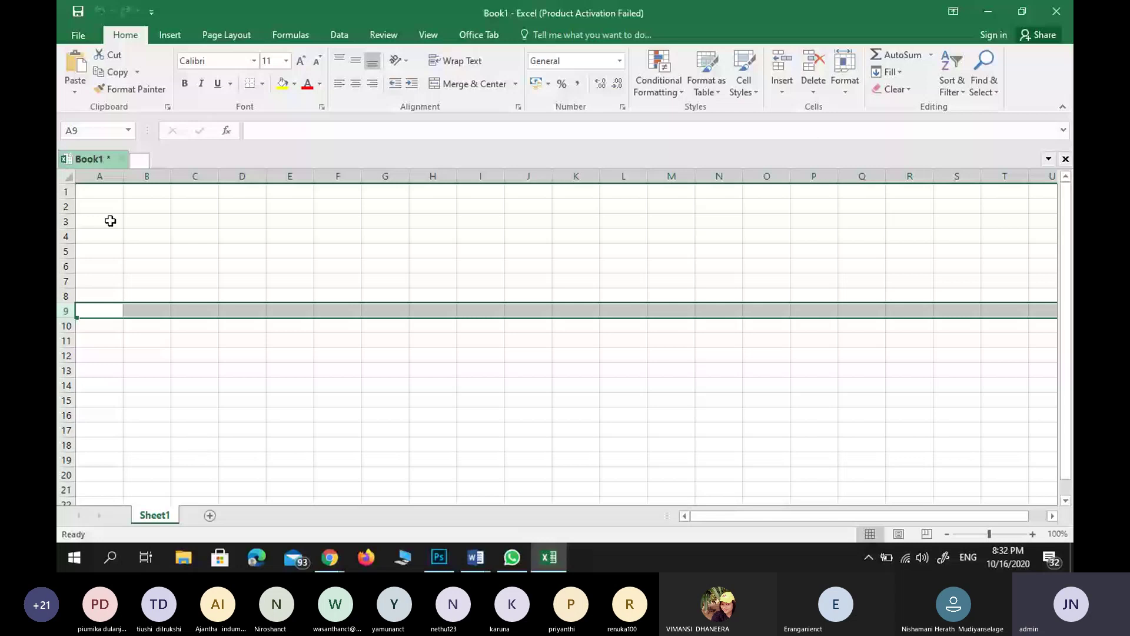
pyautogui.hotkey('ctrl', 'Home')
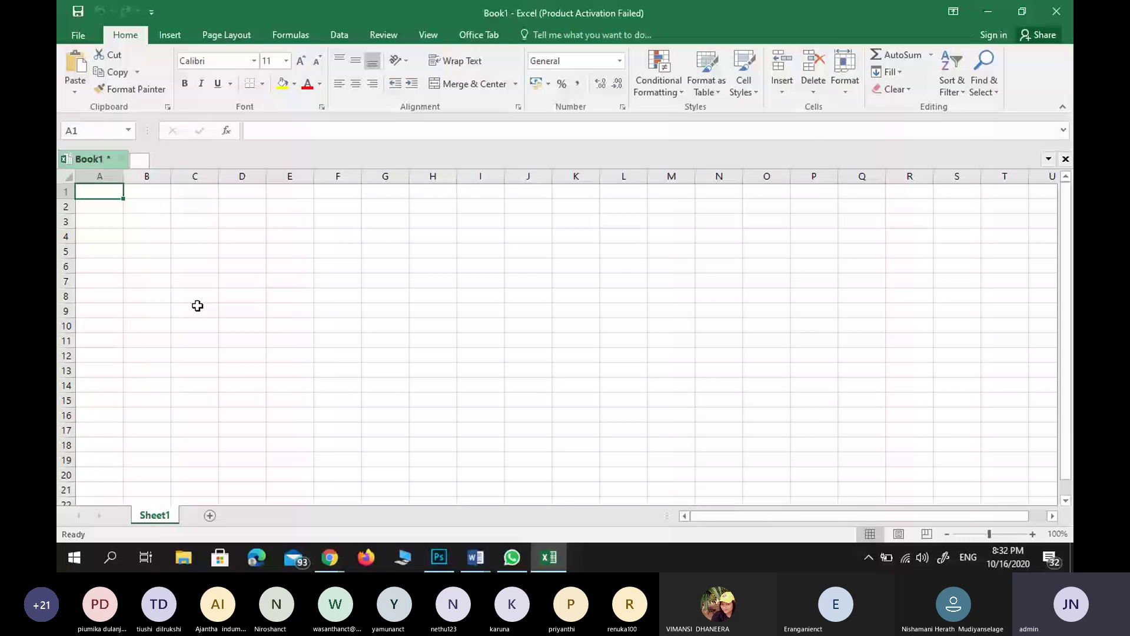
pyautogui.press('Down')
pyautogui.press('Down')
pyautogui.press('Down')
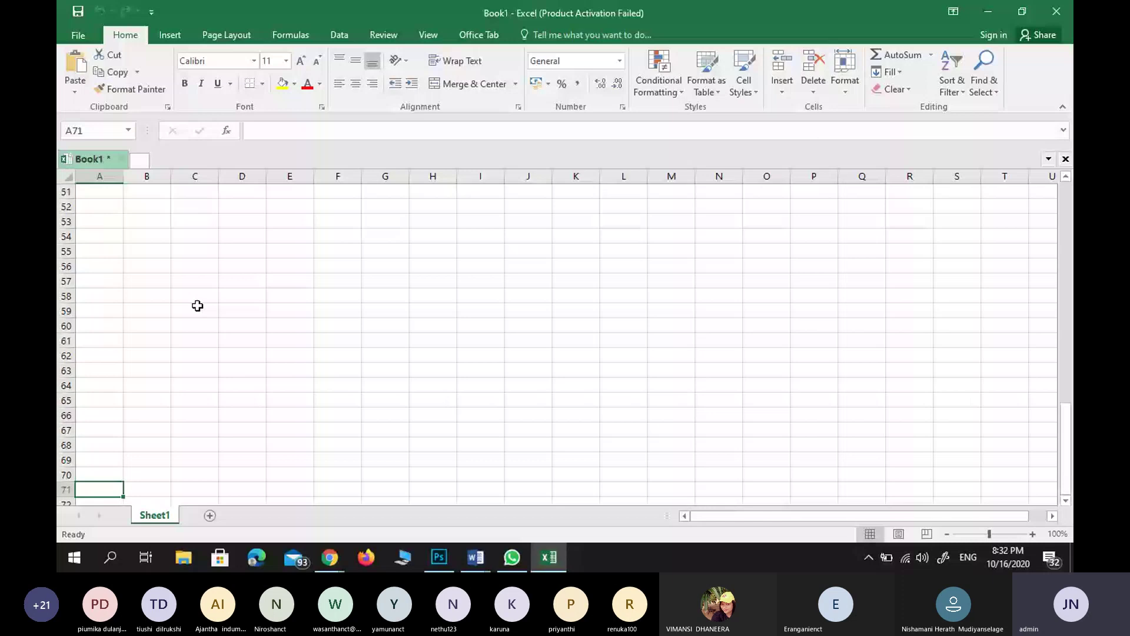
pyautogui.hotkey('ctrl', 'Down')
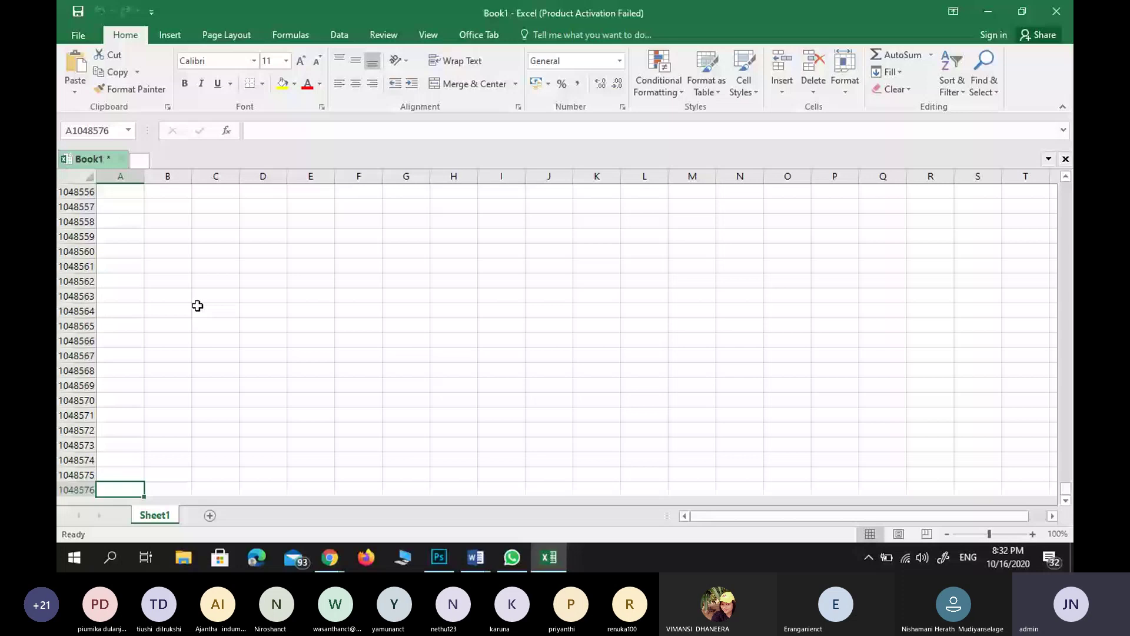
pyautogui.click(215, 473)
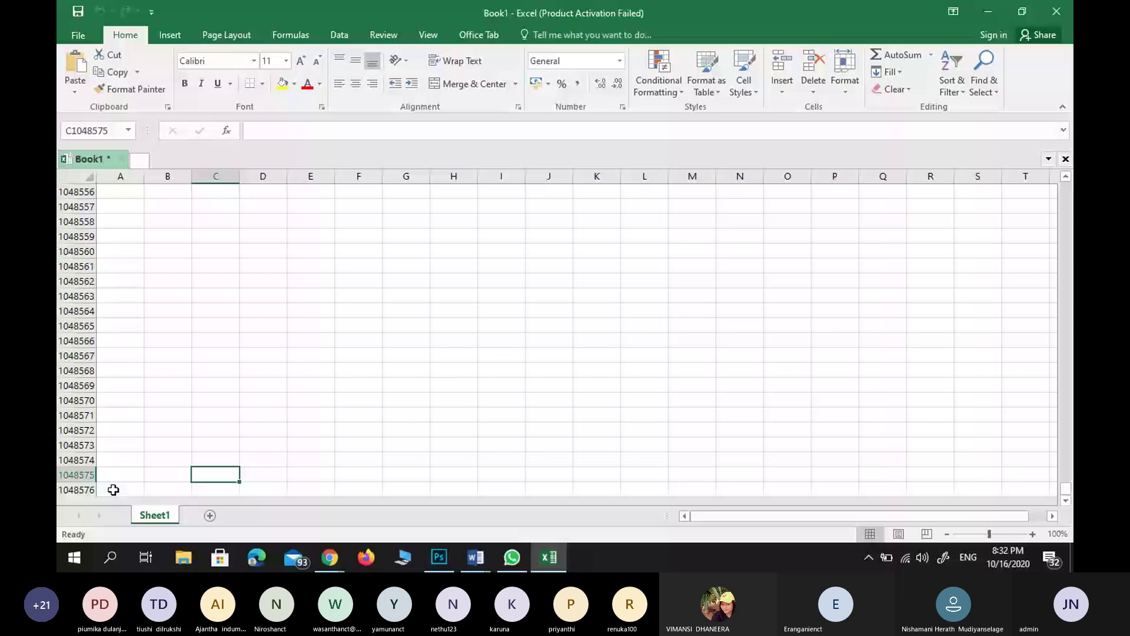
pyautogui.click(113, 489)
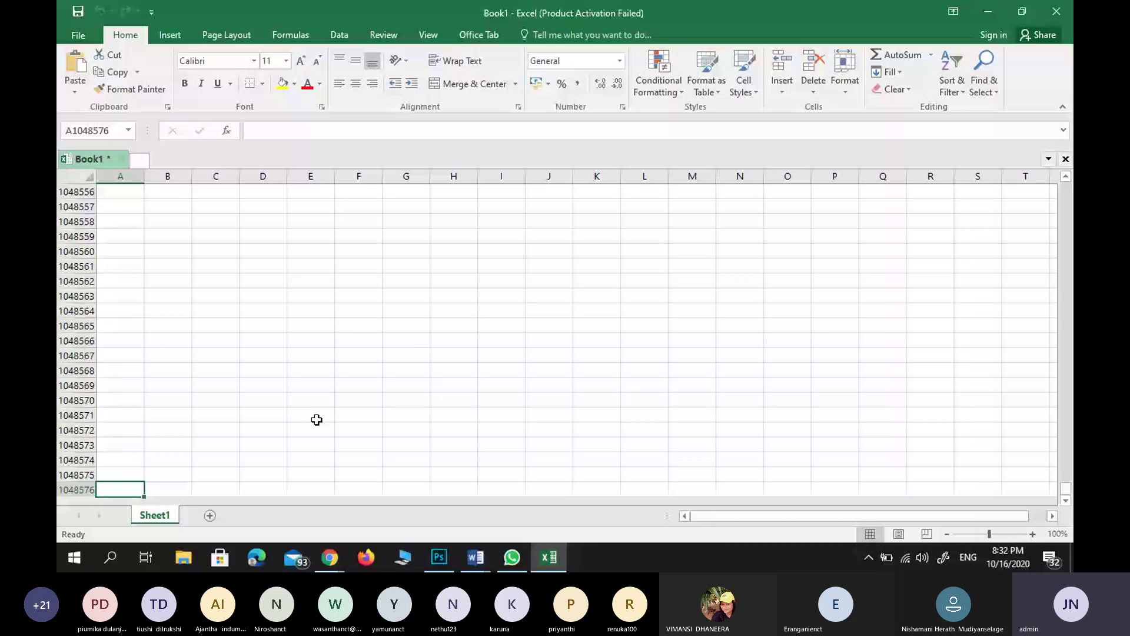
pyautogui.hotkey('ctrl', 'Up')
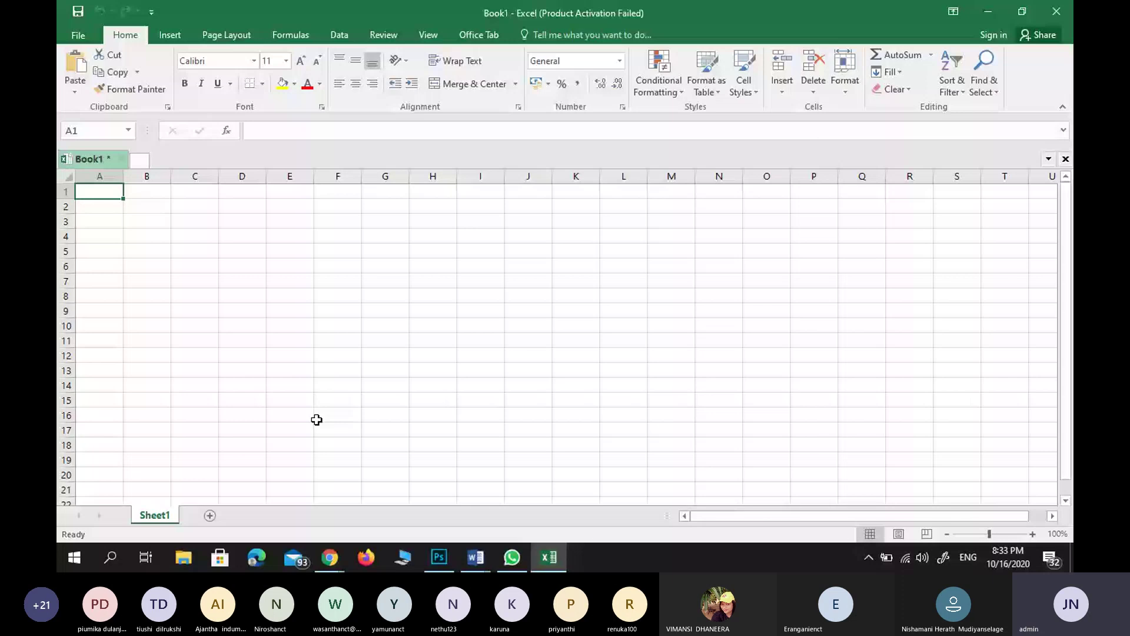
# Enter 16384, the sheet's column count, into cell E1 of Sheet1.
pyautogui.click(242, 251)
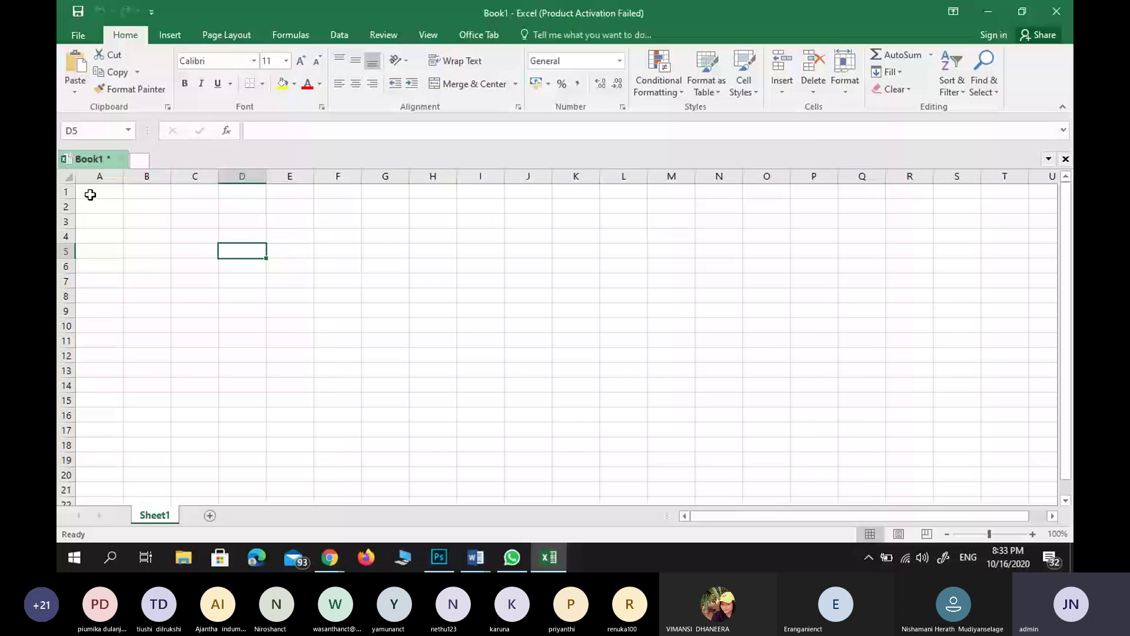
pyautogui.click(90, 194)
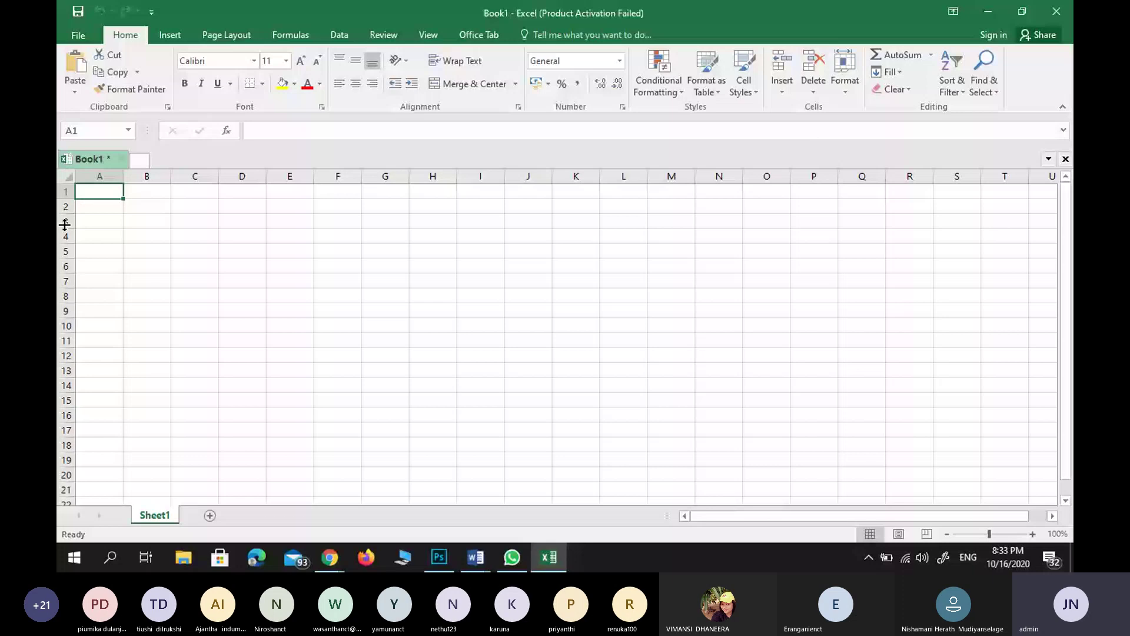
pyautogui.click(290, 176)
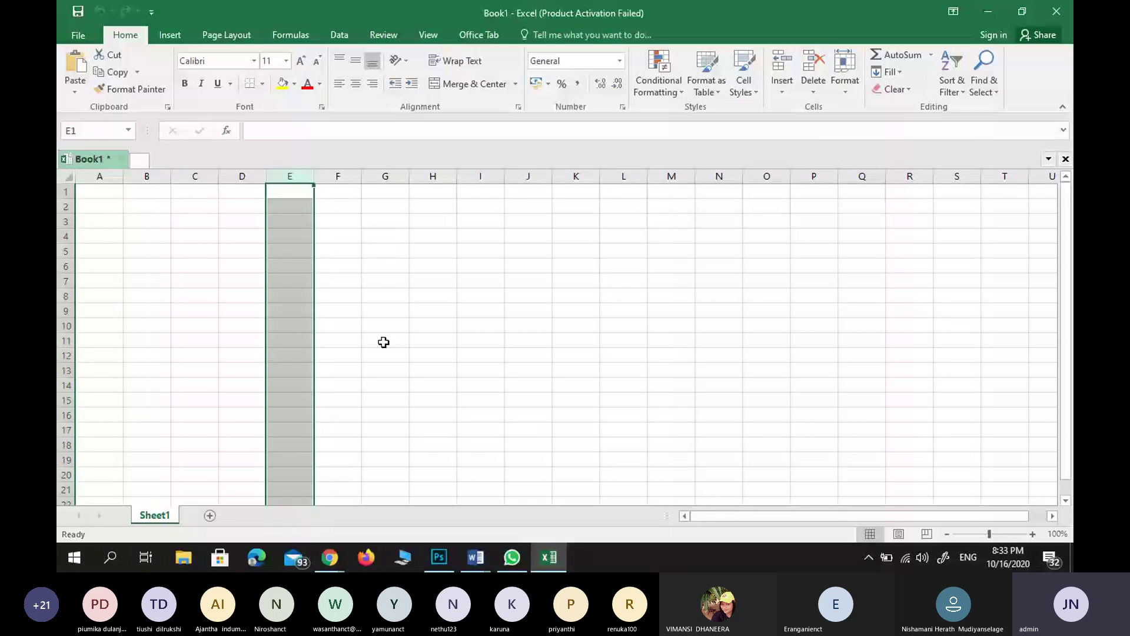
pyautogui.write('16384')
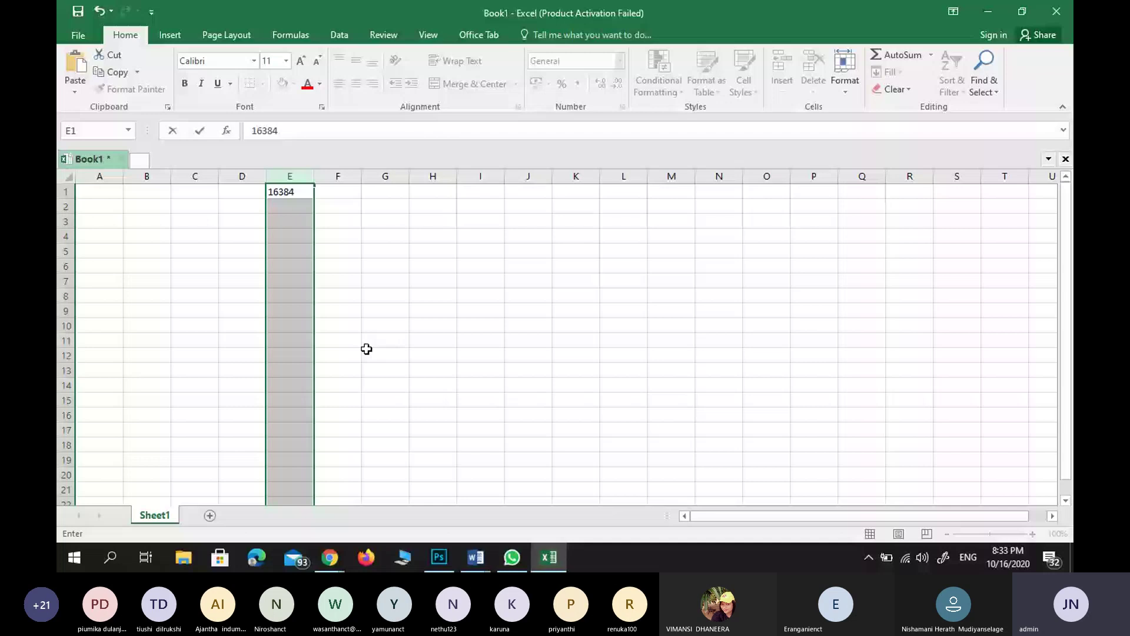
pyautogui.click(366, 347)
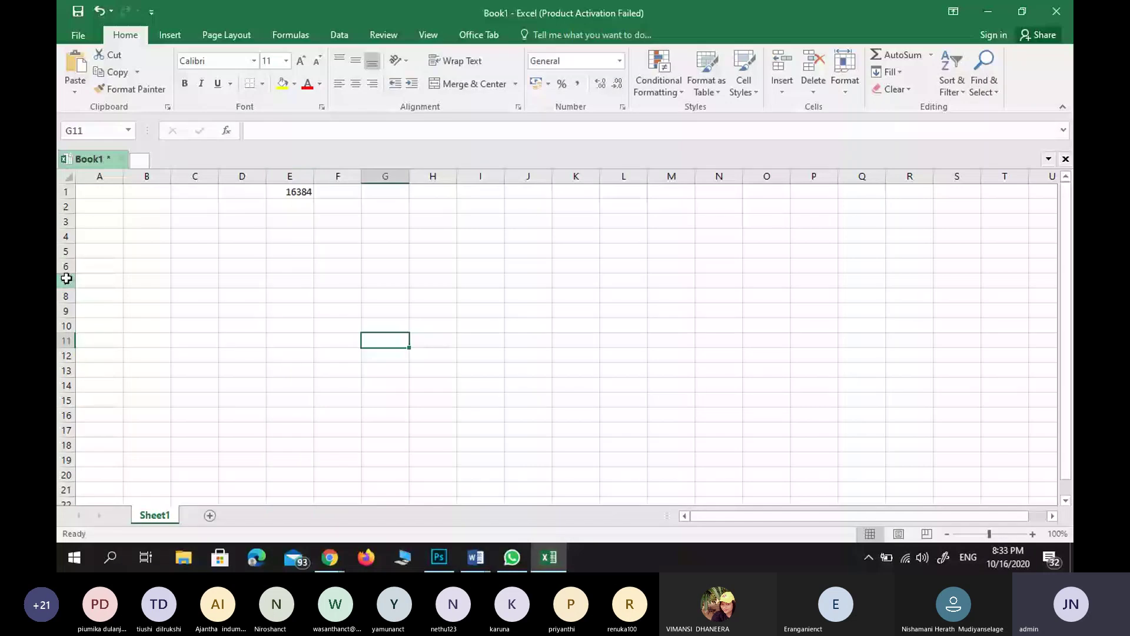
pyautogui.click(63, 280)
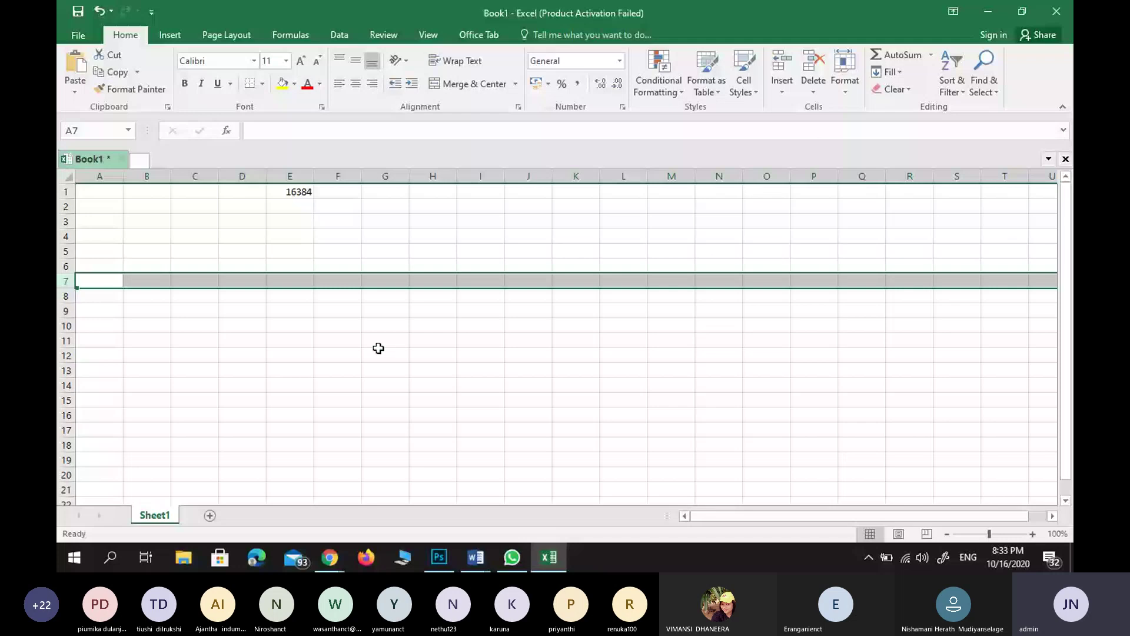
pyautogui.click(377, 328)
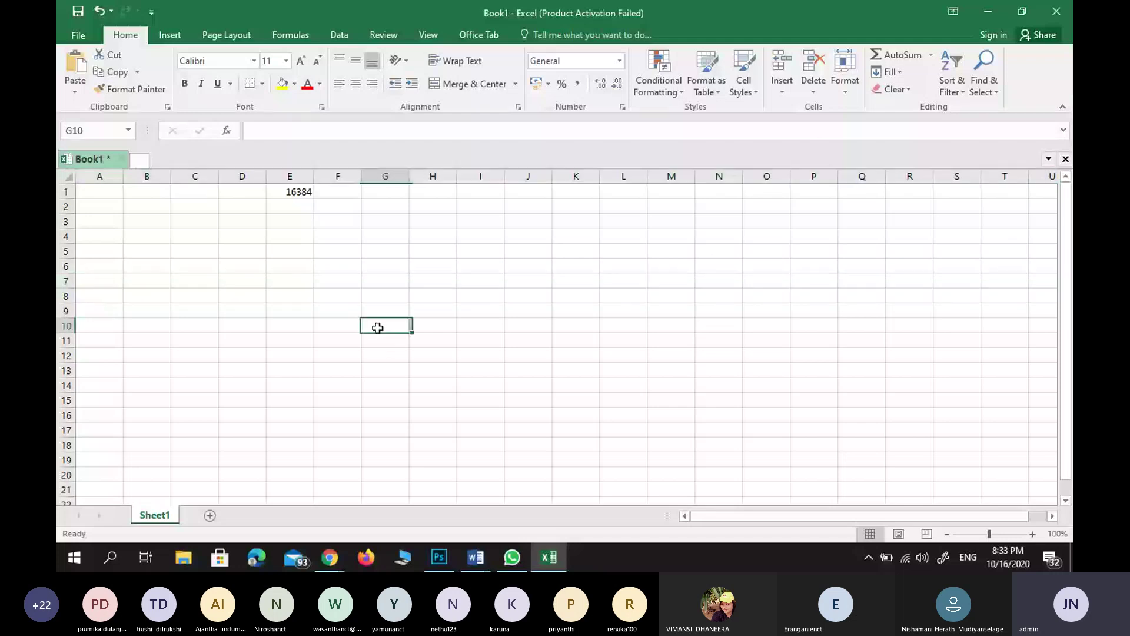
# Add worksheets up to Sheet4 and select cell H9 on the empty Sheet4.
pyautogui.click(209, 515)
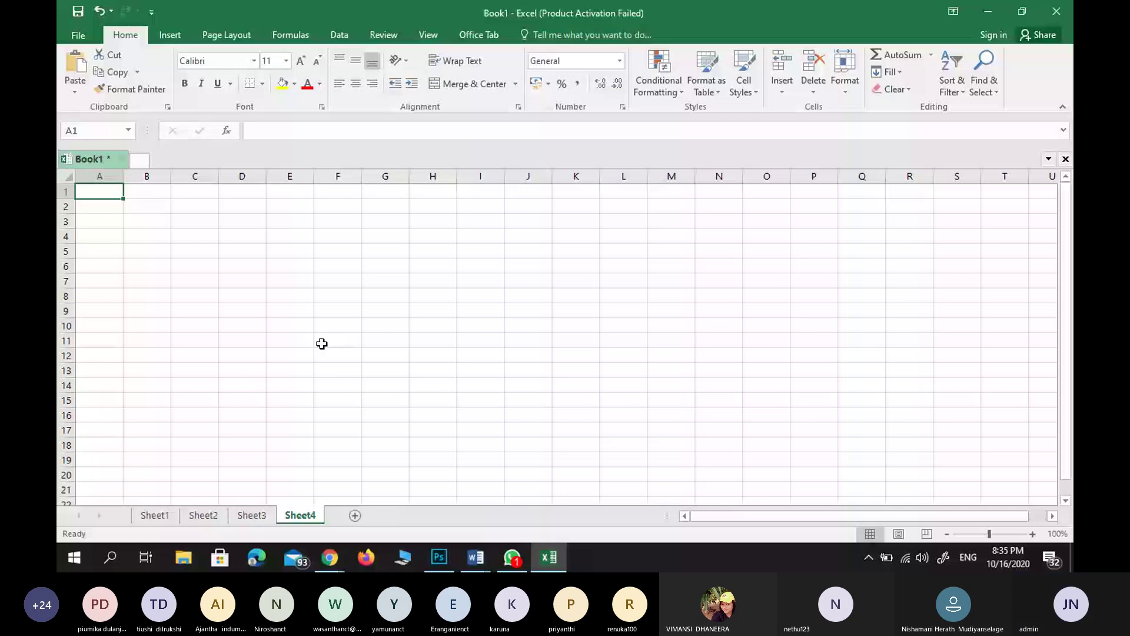
pyautogui.click(433, 310)
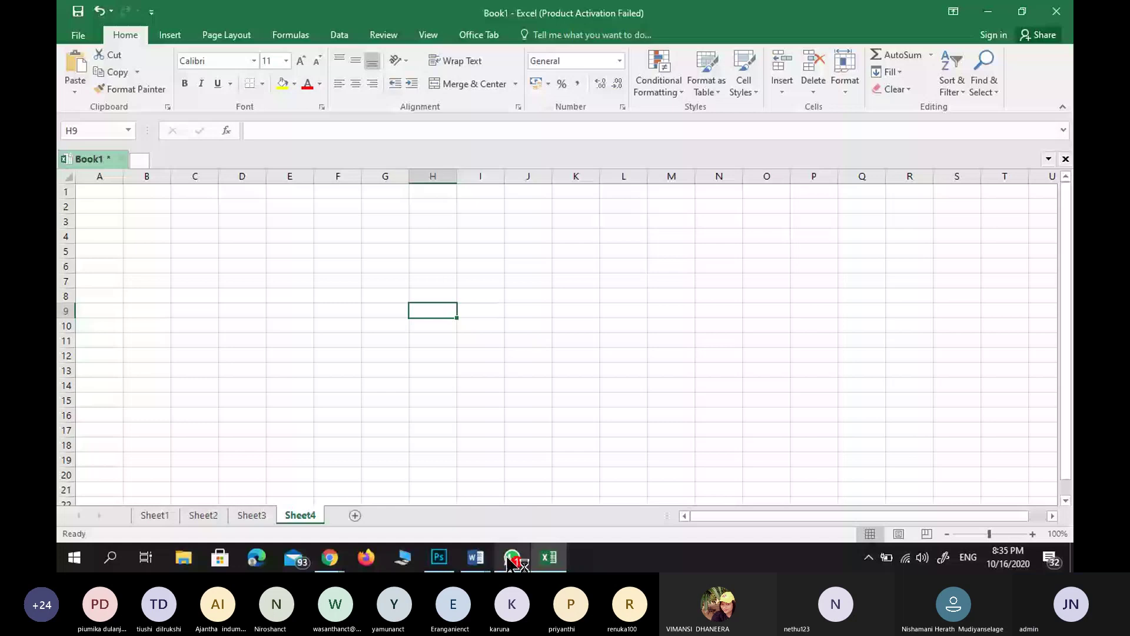
pyautogui.click(510, 557)
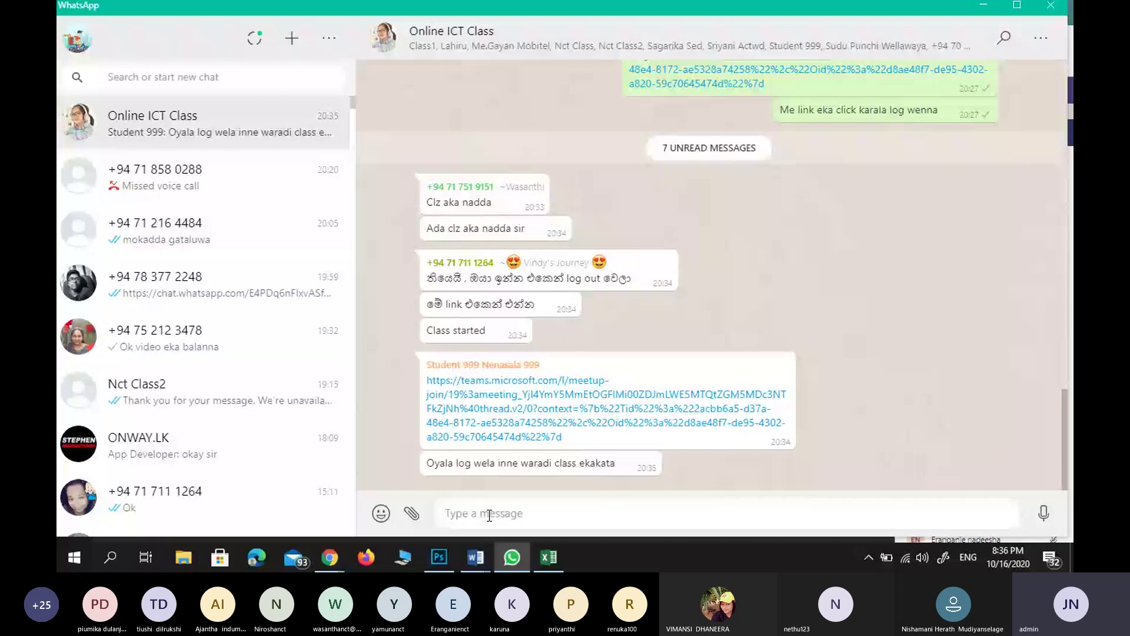
pyautogui.hotkey('alt', 'Tab')
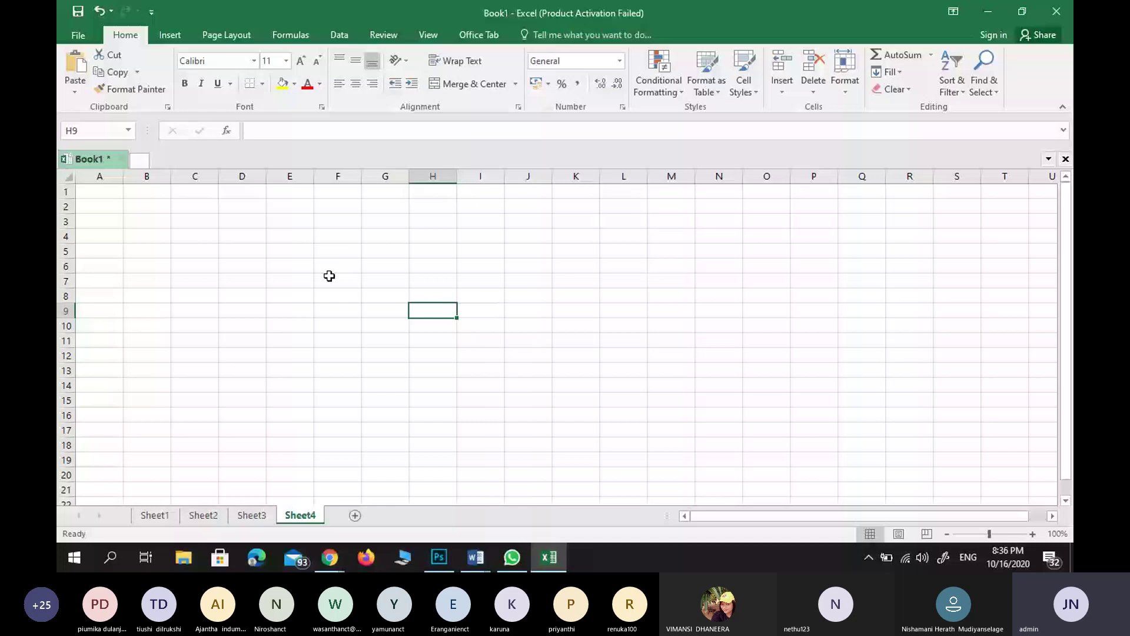
pyautogui.click(241, 173)
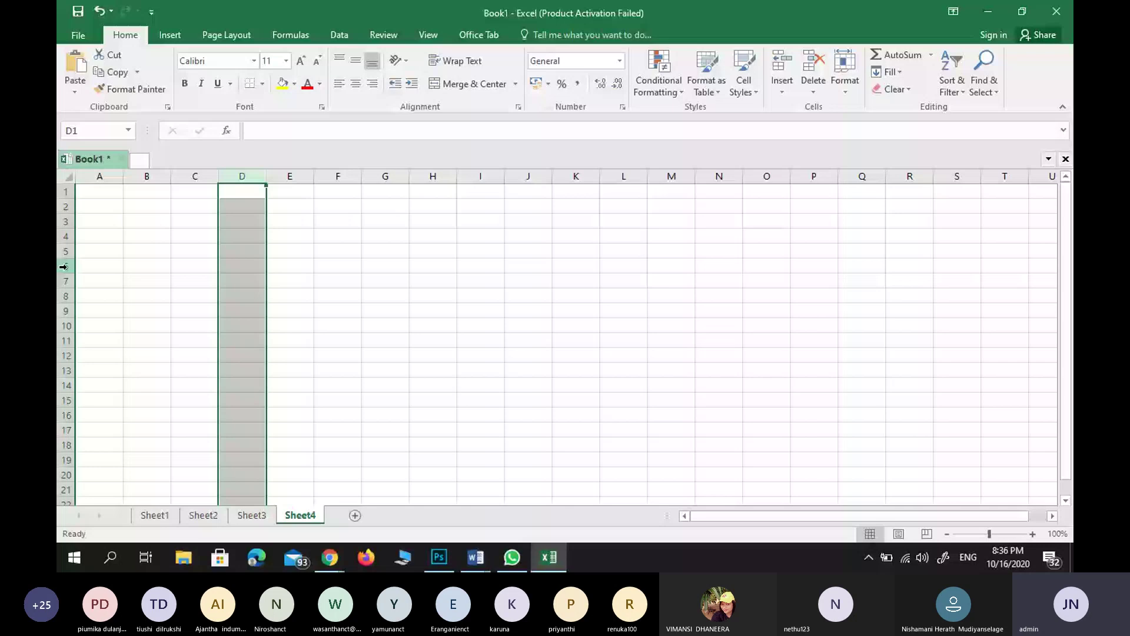
pyautogui.click(64, 266)
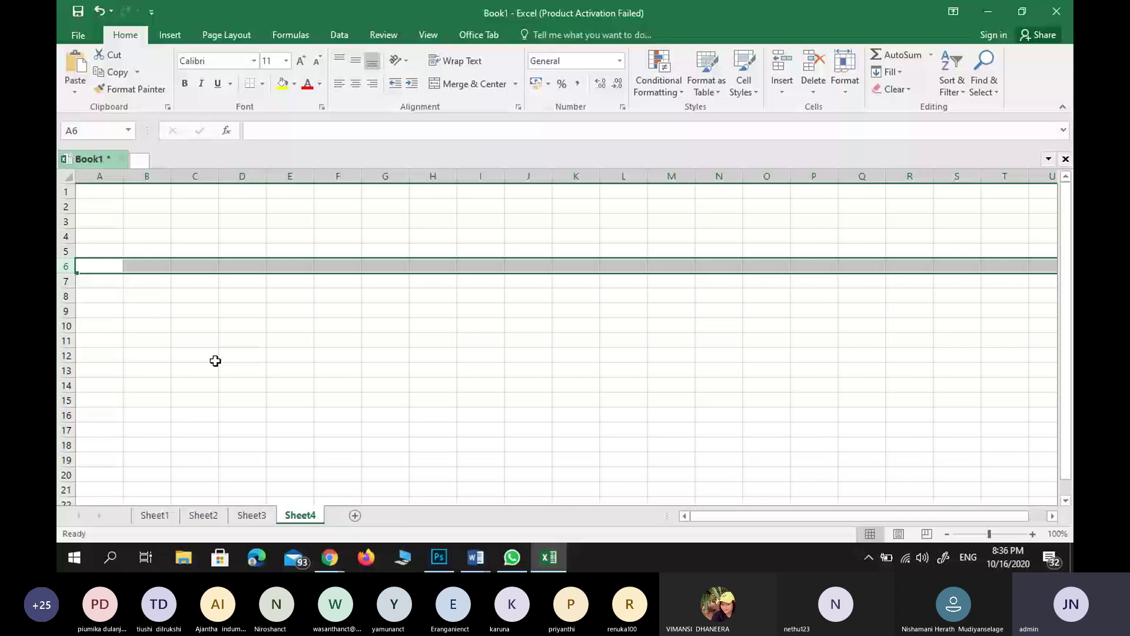
pyautogui.click(175, 515)
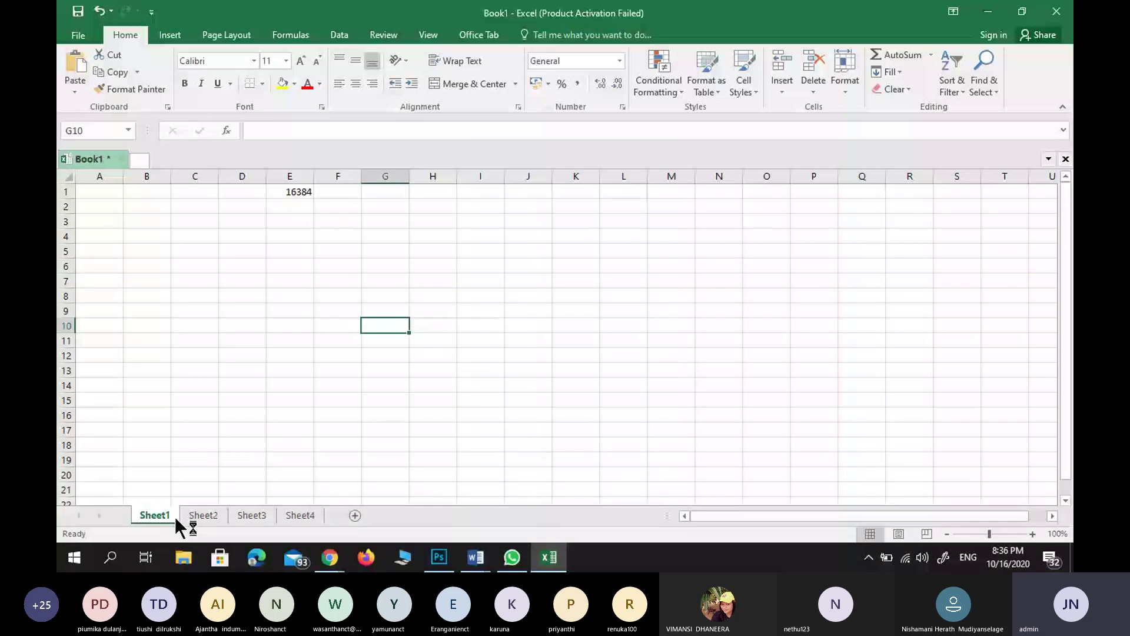
pyautogui.click(300, 516)
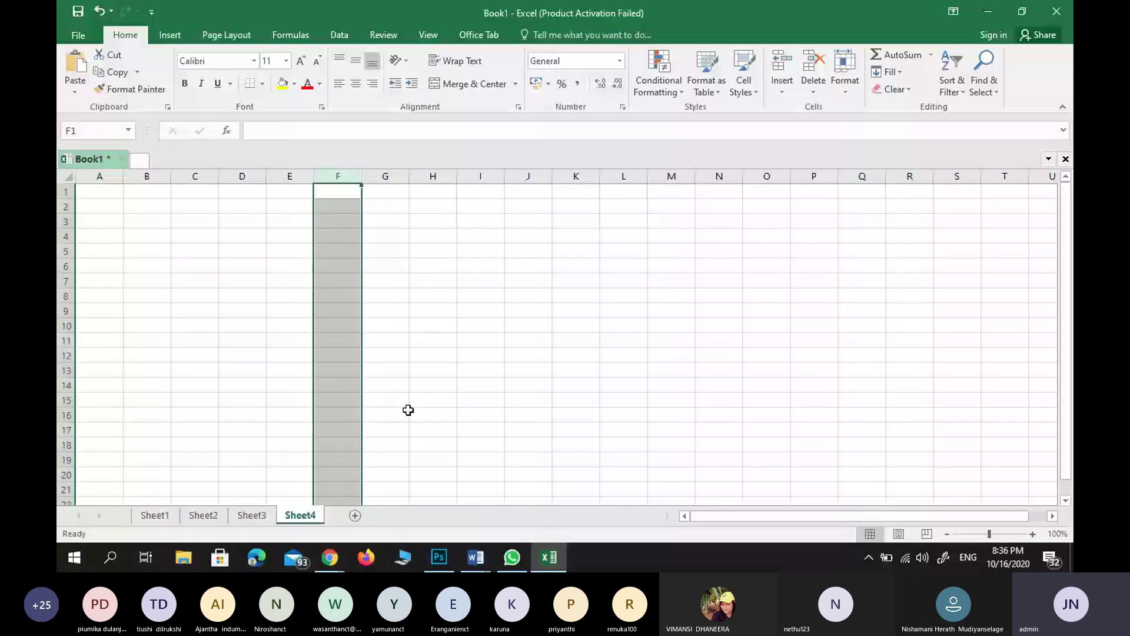
pyautogui.click(432, 325)
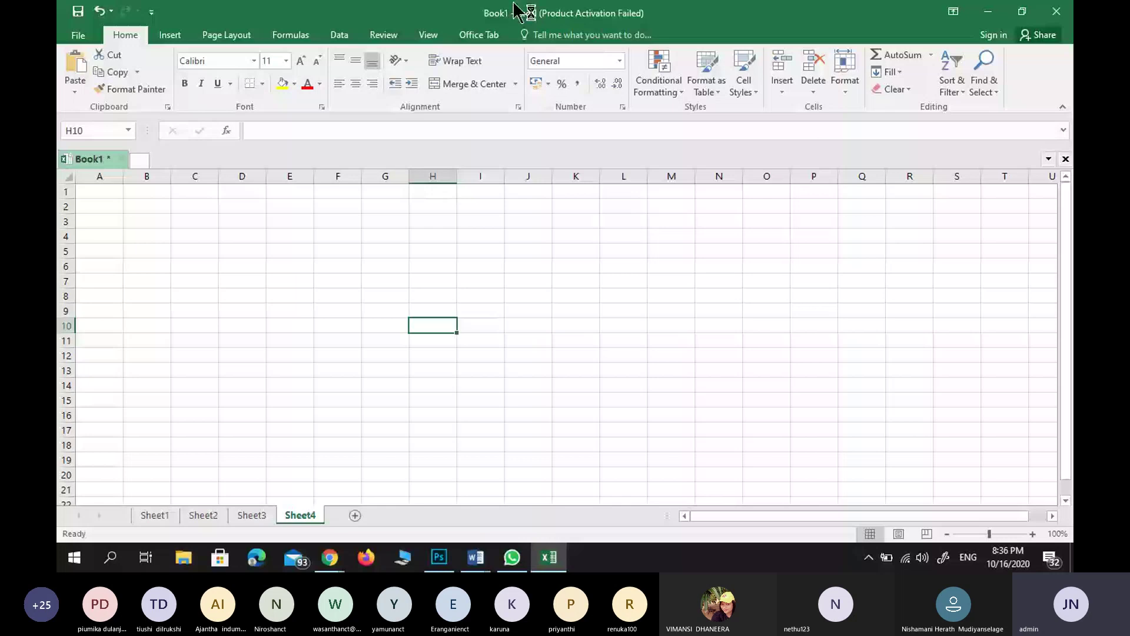
pyautogui.press('Up')
pyautogui.press('Left')
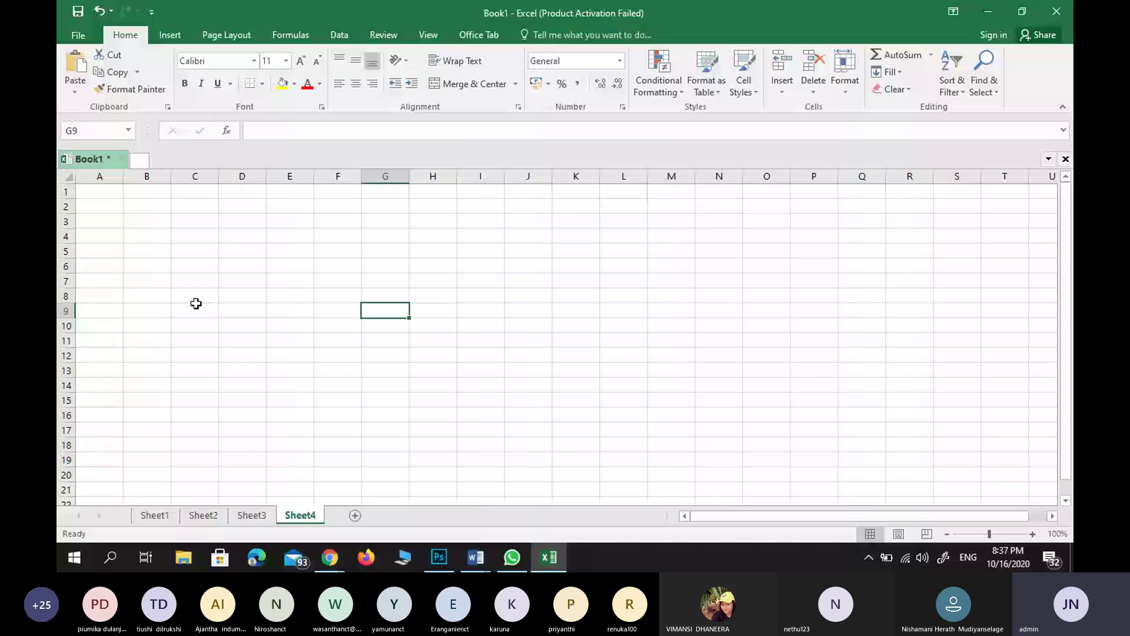
pyautogui.press('Up')
pyautogui.press('Up')
pyautogui.press('Up')
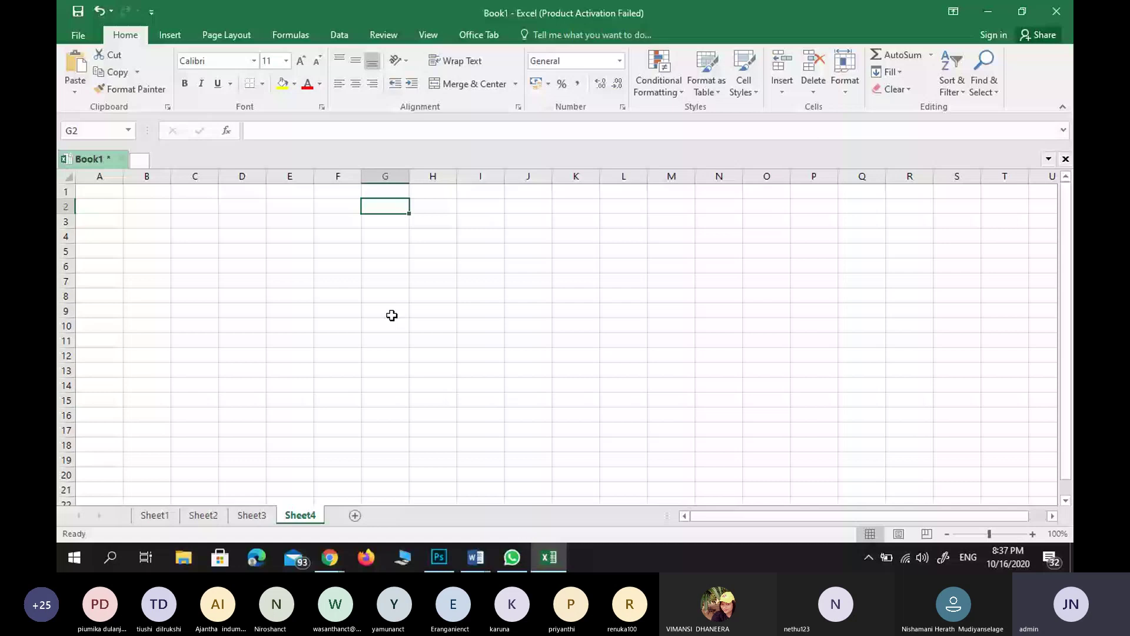
pyautogui.keyDown('shift'); pyautogui.click(379, 414); pyautogui.keyUp('shift')
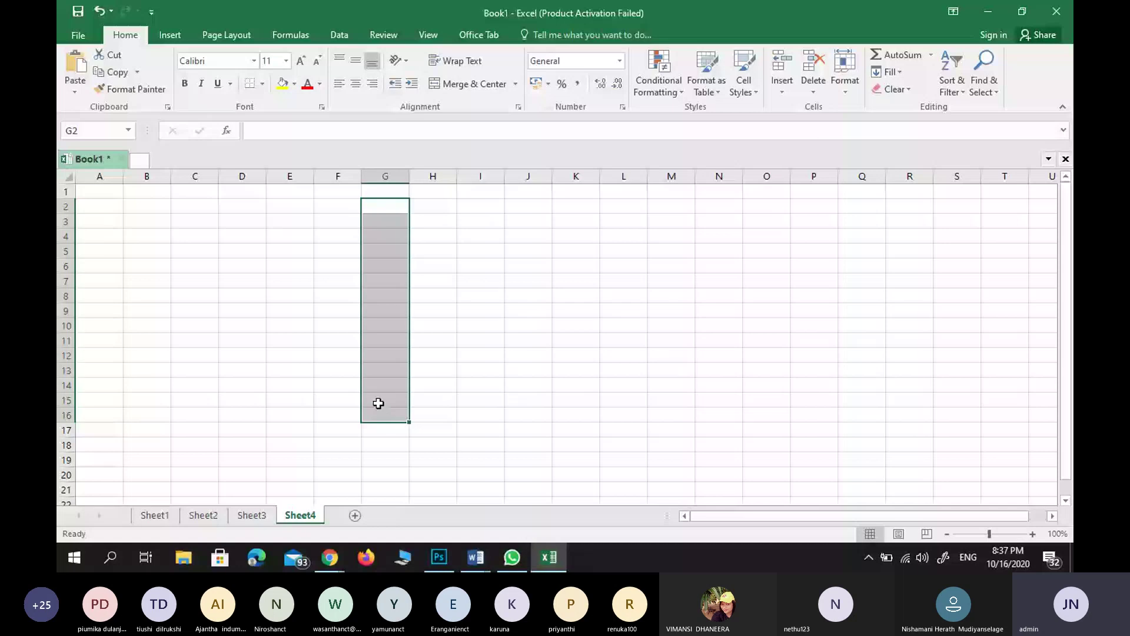
pyautogui.click(528, 355)
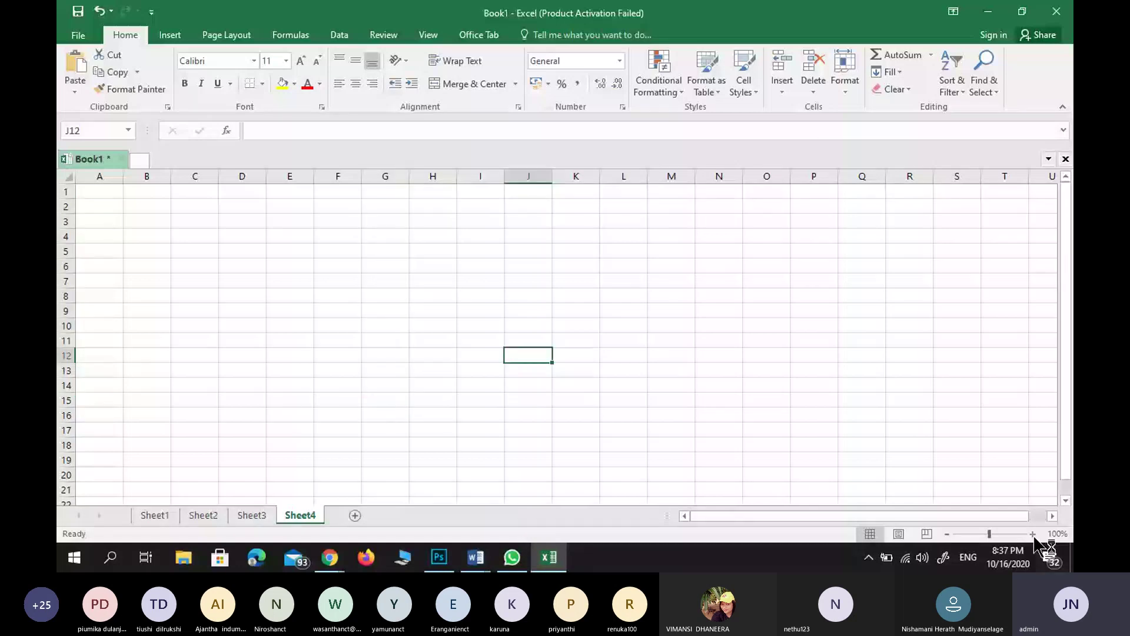
# Zoom Sheet4 to 180% and select a few cells, such as E7, C3 and G10.
pyautogui.click(1032, 534)
pyautogui.click(1032, 534)
pyautogui.click(1032, 534)
pyautogui.click(1032, 533)
pyautogui.click(1032, 533)
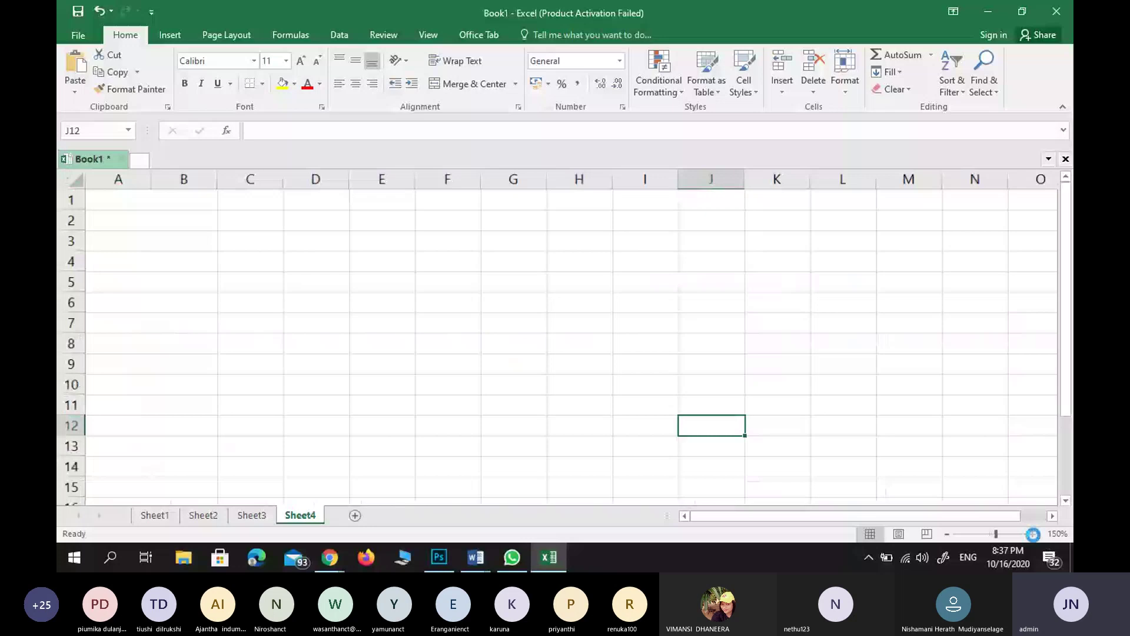
pyautogui.click(1032, 534)
pyautogui.click(1032, 534)
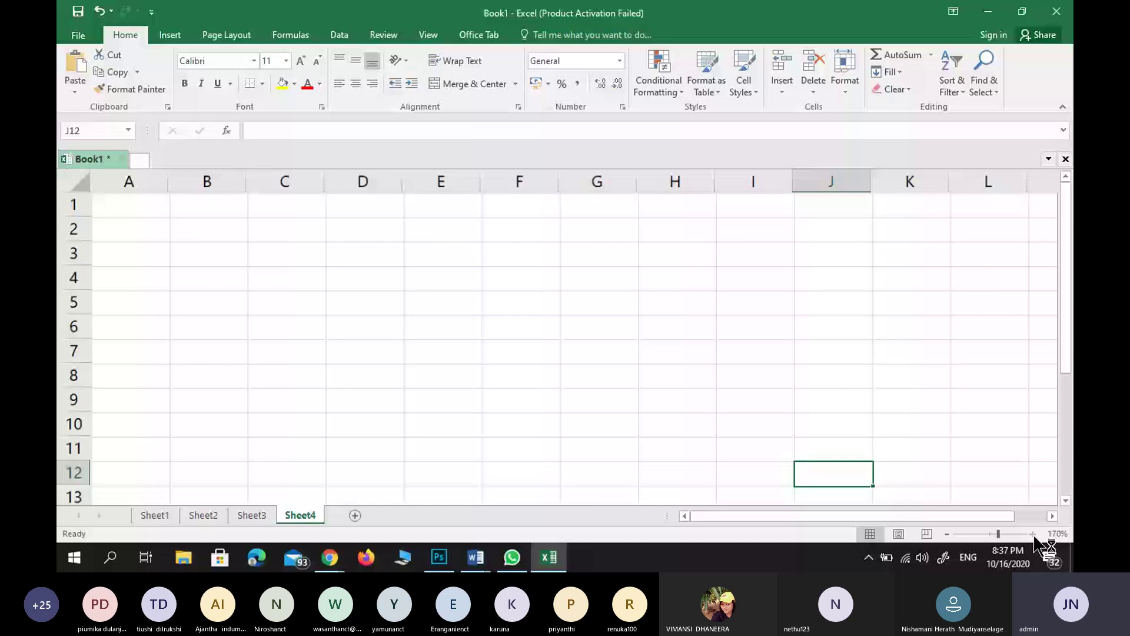
pyautogui.click(1032, 534)
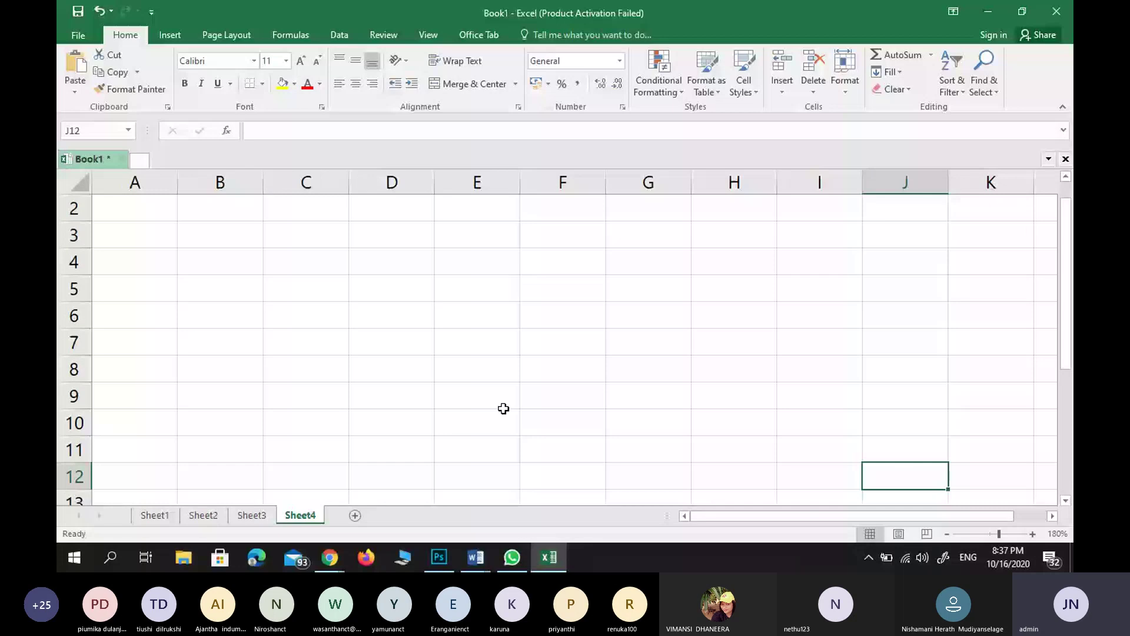
pyautogui.click(497, 345)
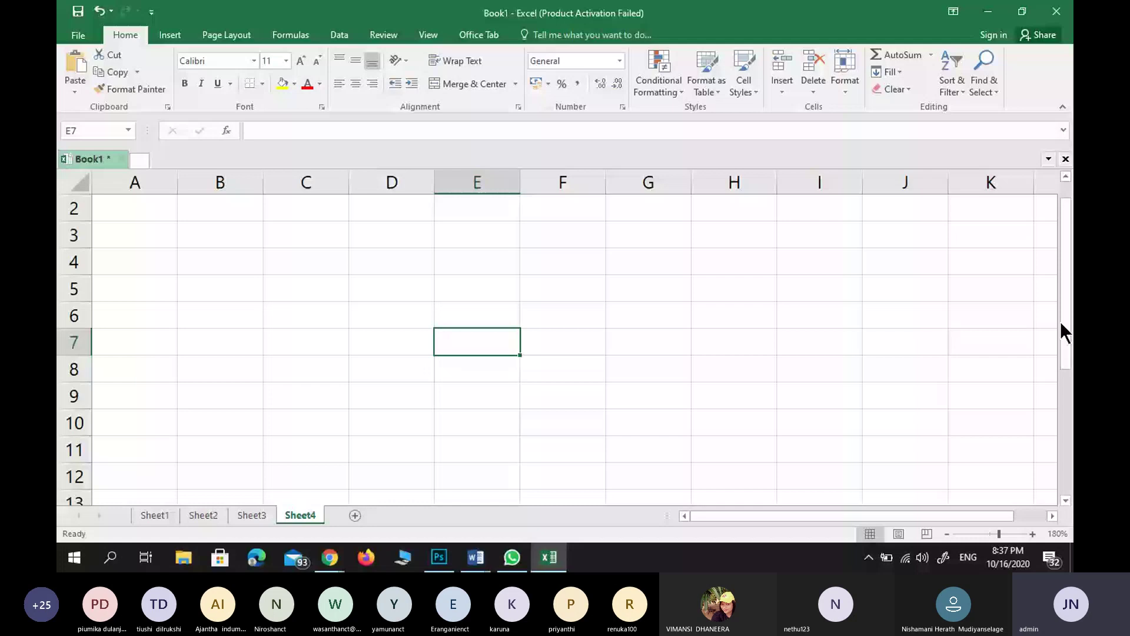
pyautogui.scroll(1, 1060, 322)
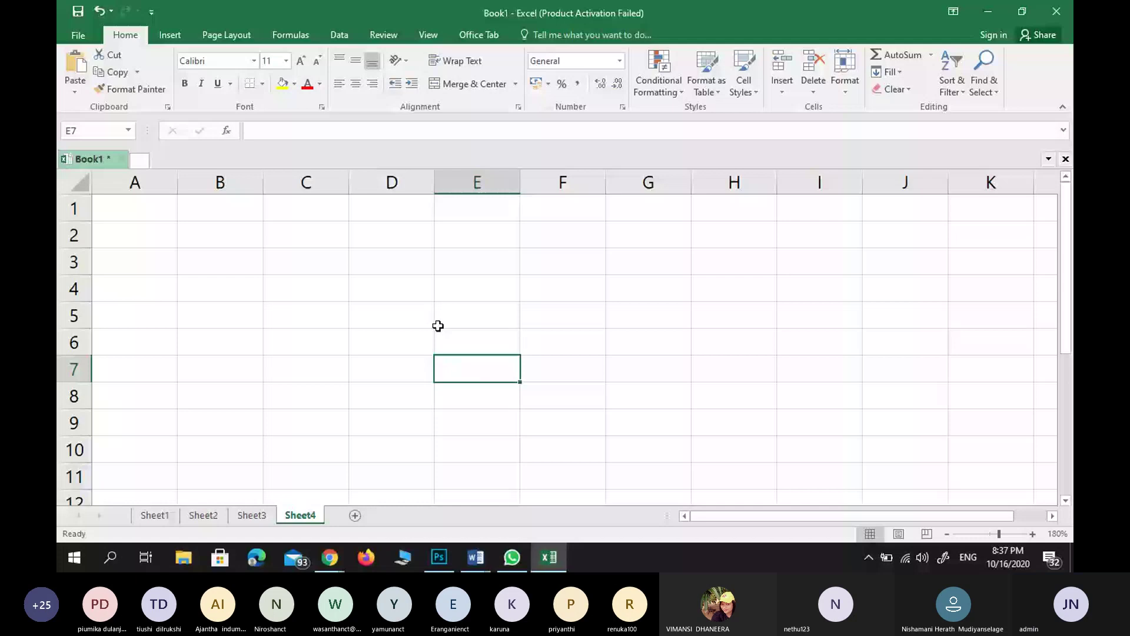
pyautogui.press('Up')
pyautogui.click(292, 318)
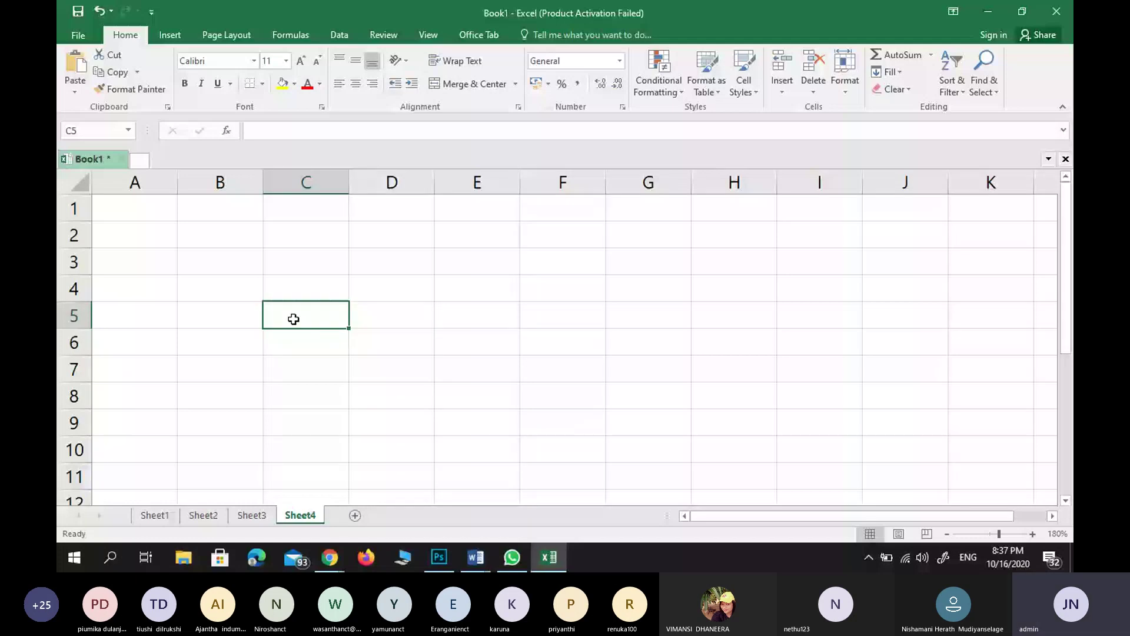
pyautogui.click(291, 260)
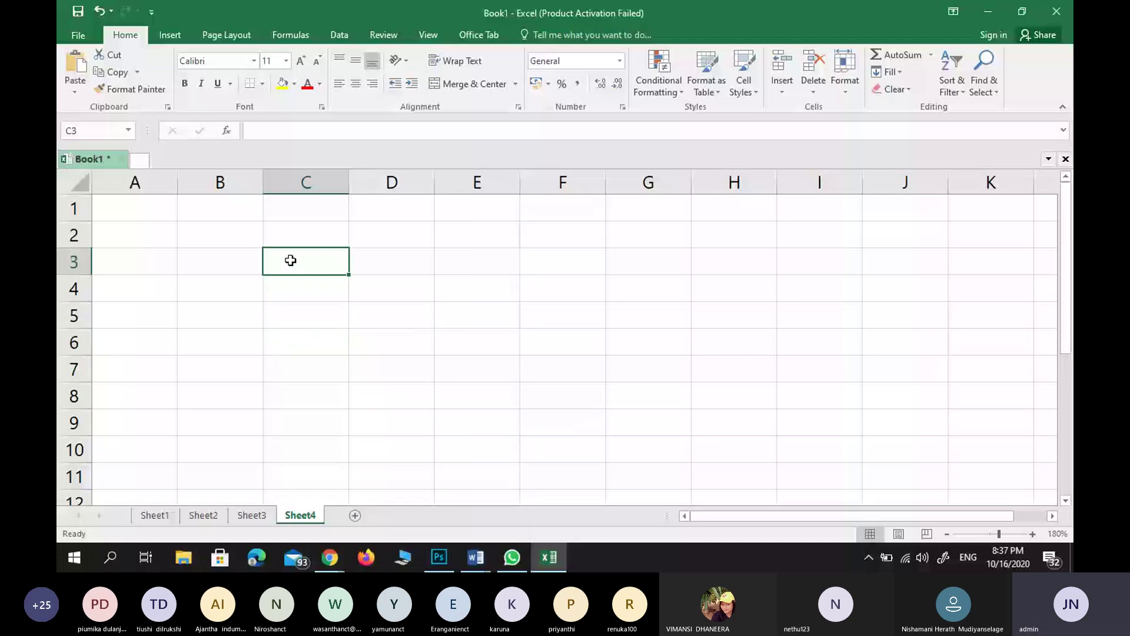
pyautogui.click(609, 441)
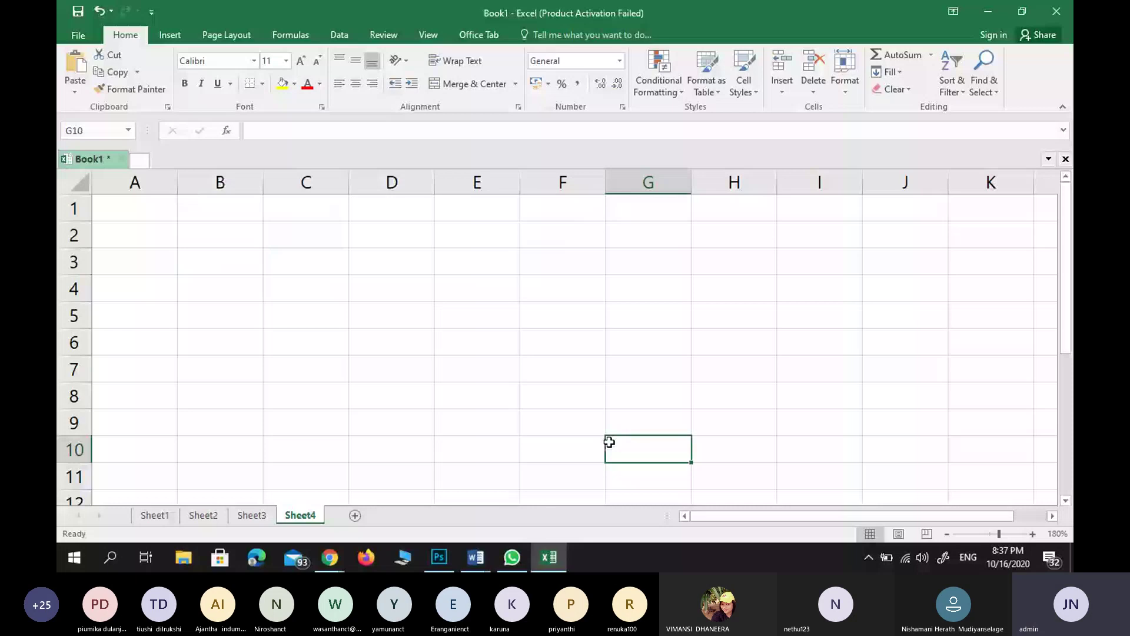
pyautogui.click(527, 347)
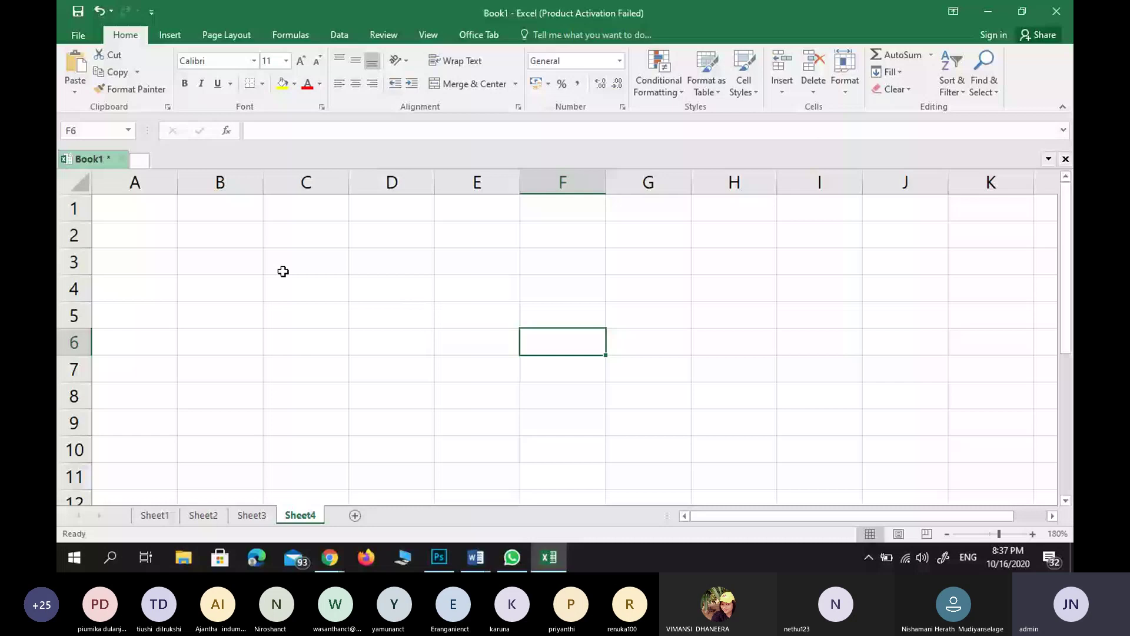
pyautogui.moveTo(298, 224); pyautogui.dragTo(306, 422)
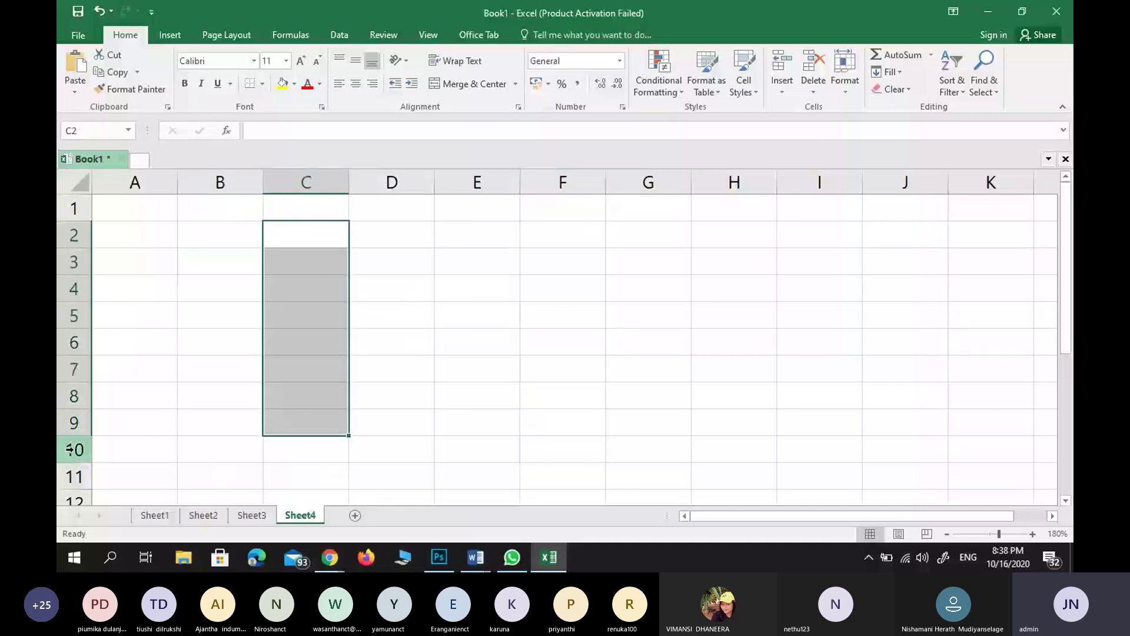
pyautogui.click(74, 449)
pyautogui.click(285, 178)
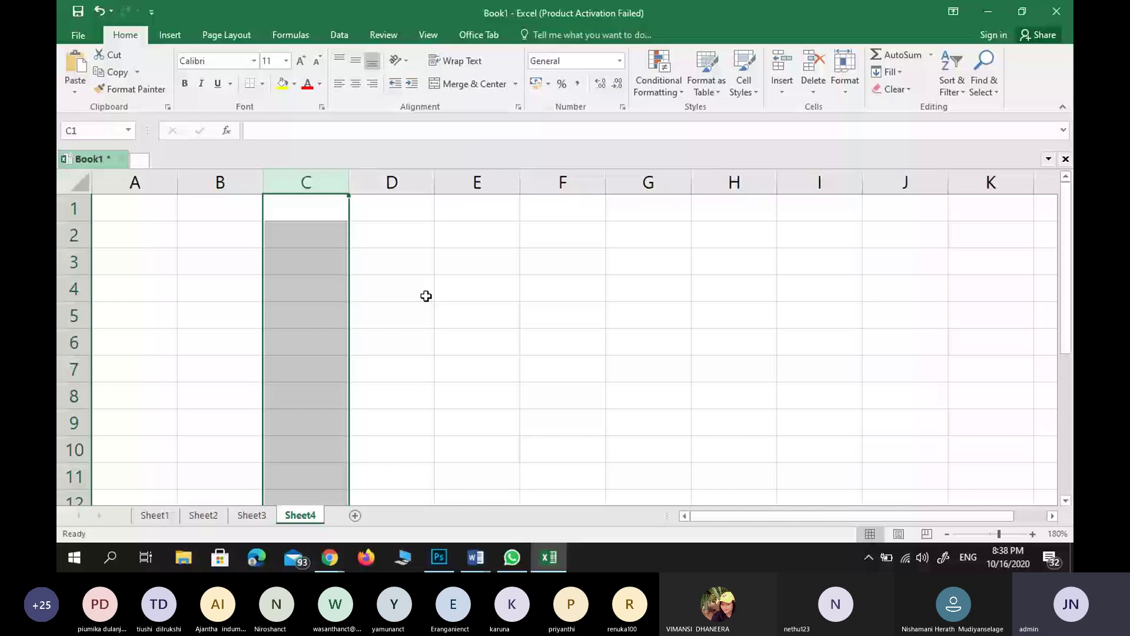
pyautogui.click(137, 210)
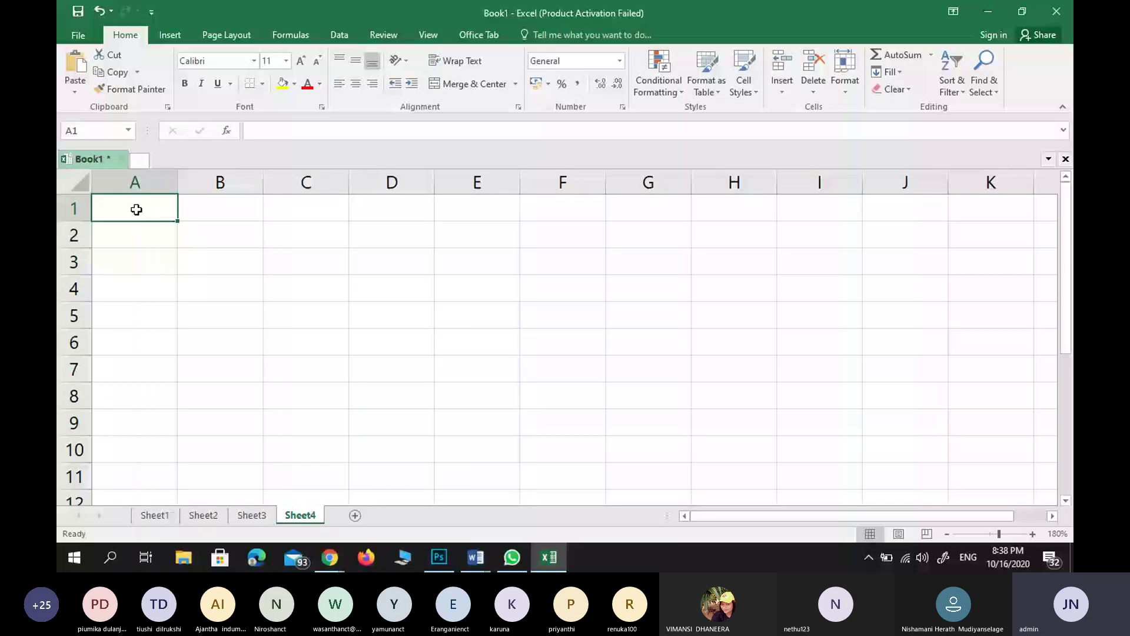
# Enter 45 and 62 in A1:A2 and an A3 sum formula showing 107, then review it.
pyautogui.write('45')
pyautogui.press('Return')
pyautogui.write('62')
pyautogui.press('Return')
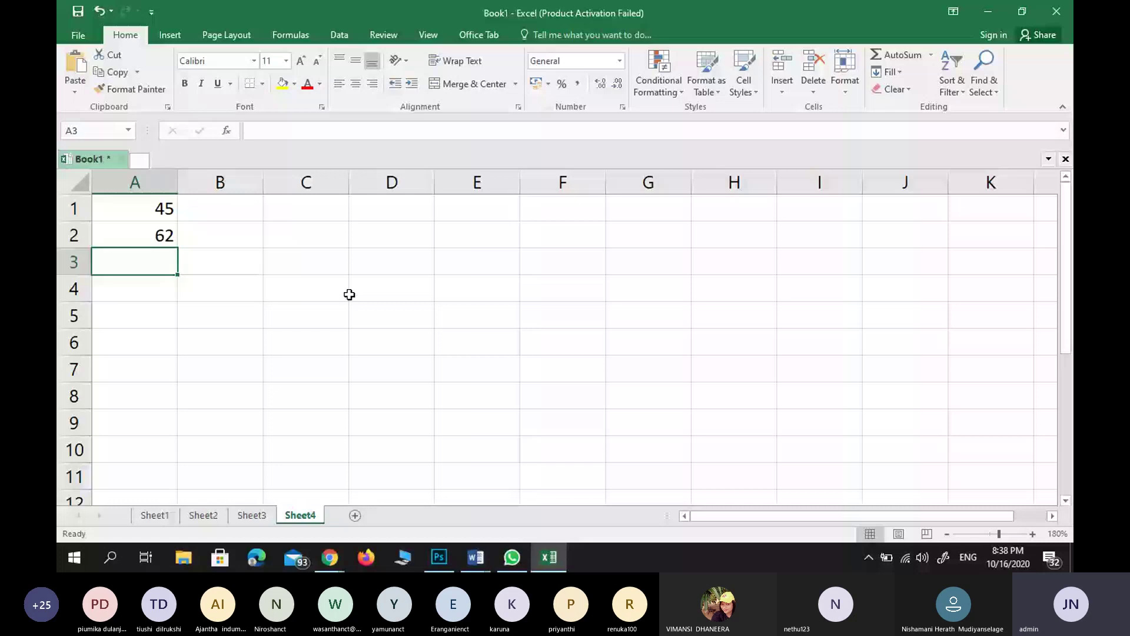
pyautogui.write('=')
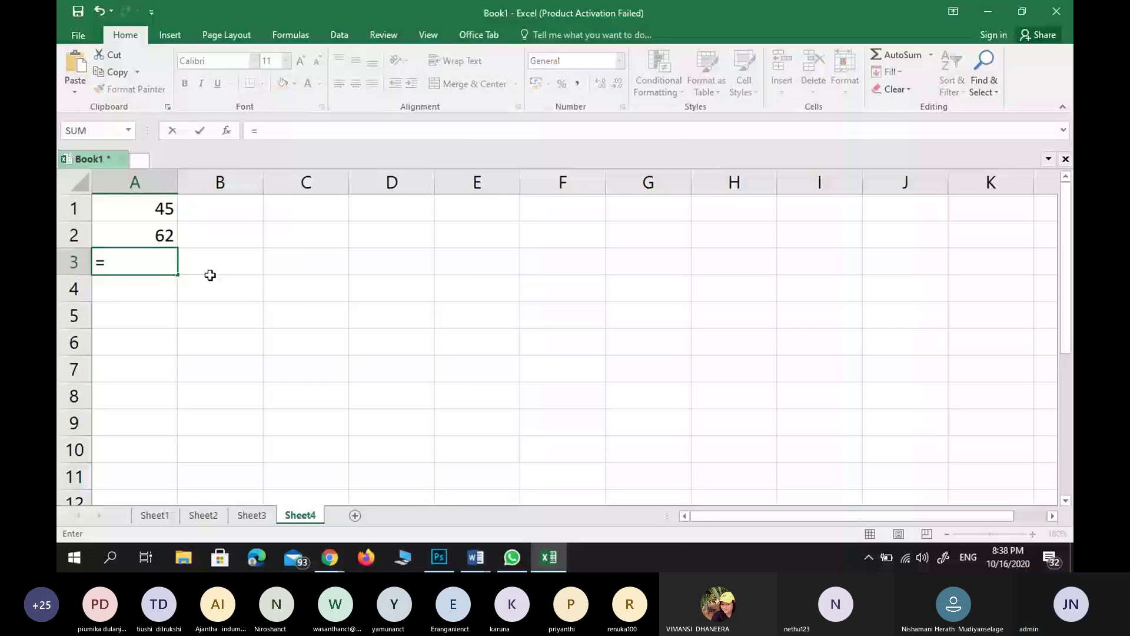
pyautogui.write('a1+a2')
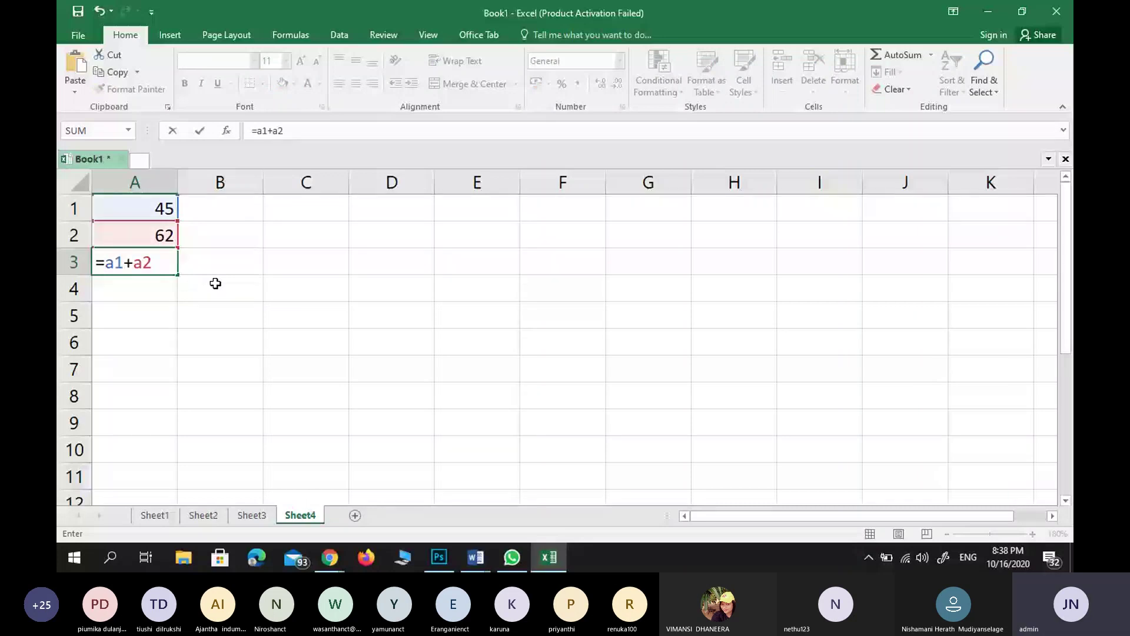
pyautogui.press('Return')
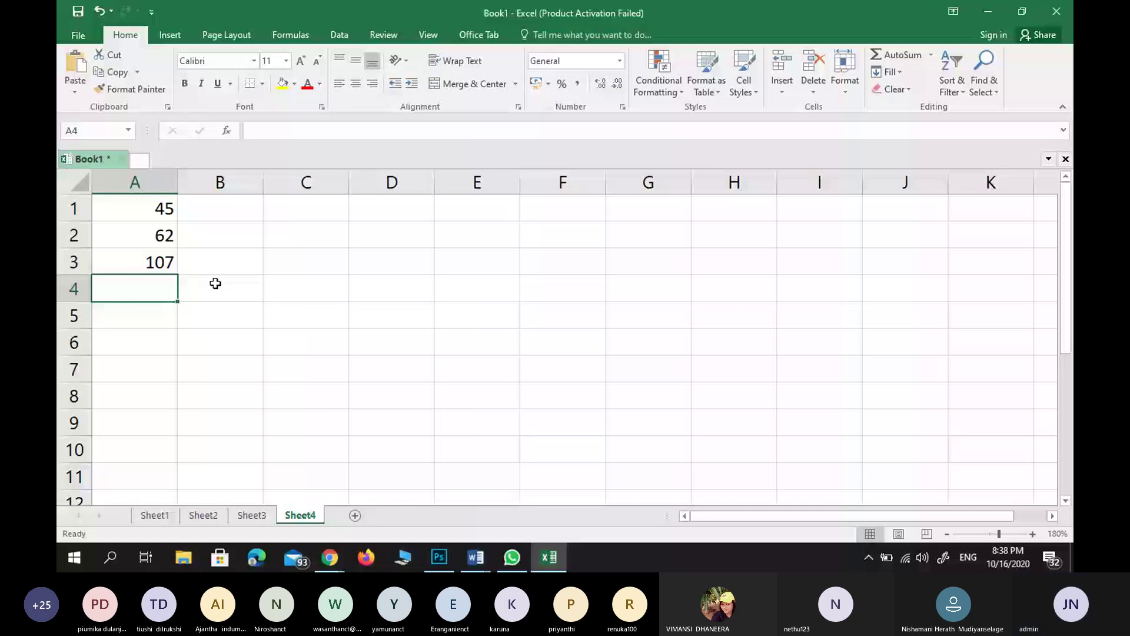
pyautogui.click(139, 214)
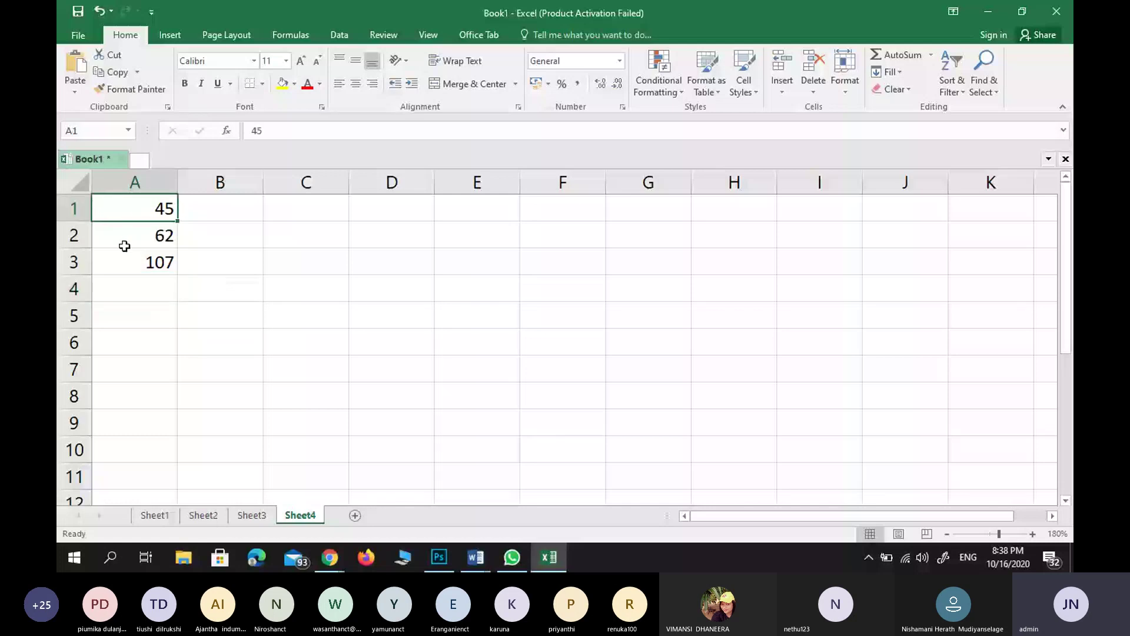
pyautogui.click(124, 239)
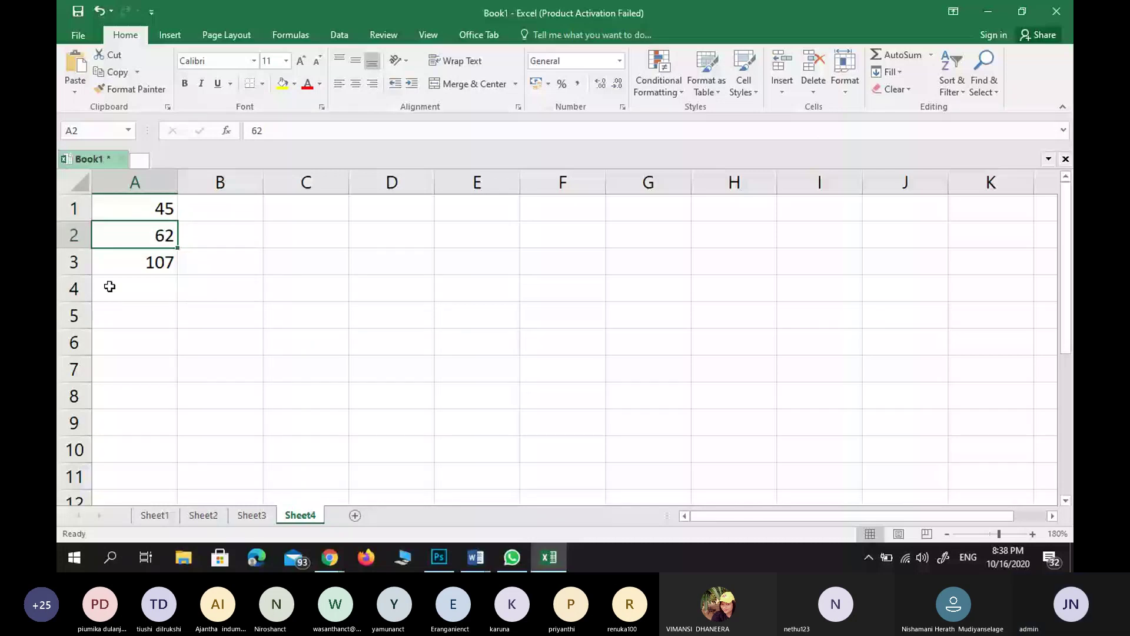
pyautogui.press('Down')
pyautogui.press('F2')
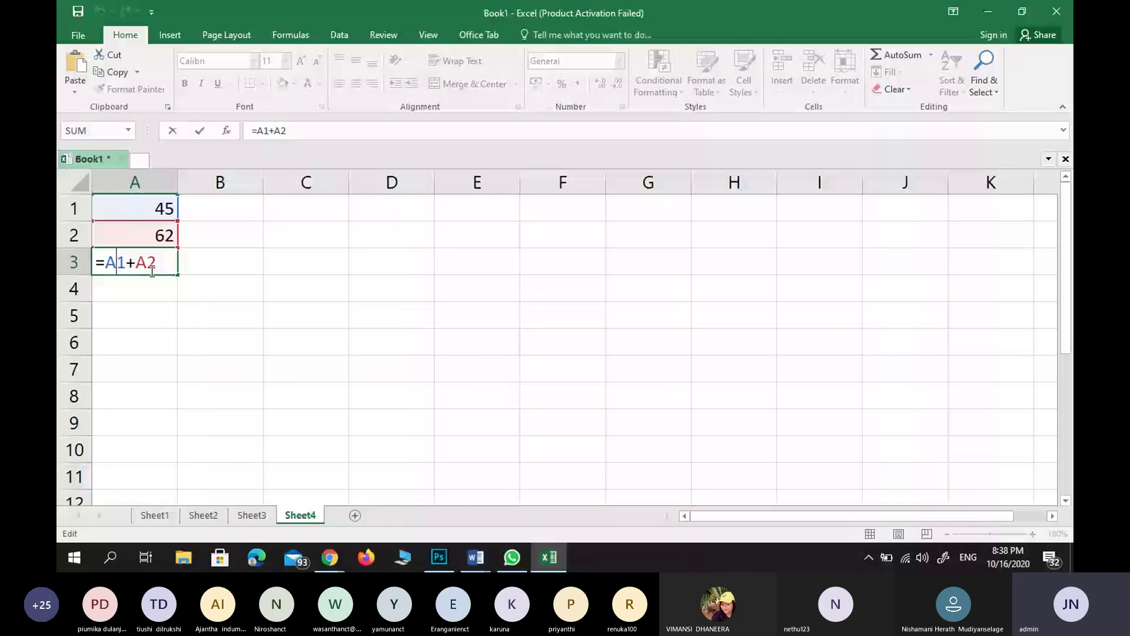
# Enter 85 in B1 and 49 in C1.
pyautogui.click(217, 207)
pyautogui.write('85')
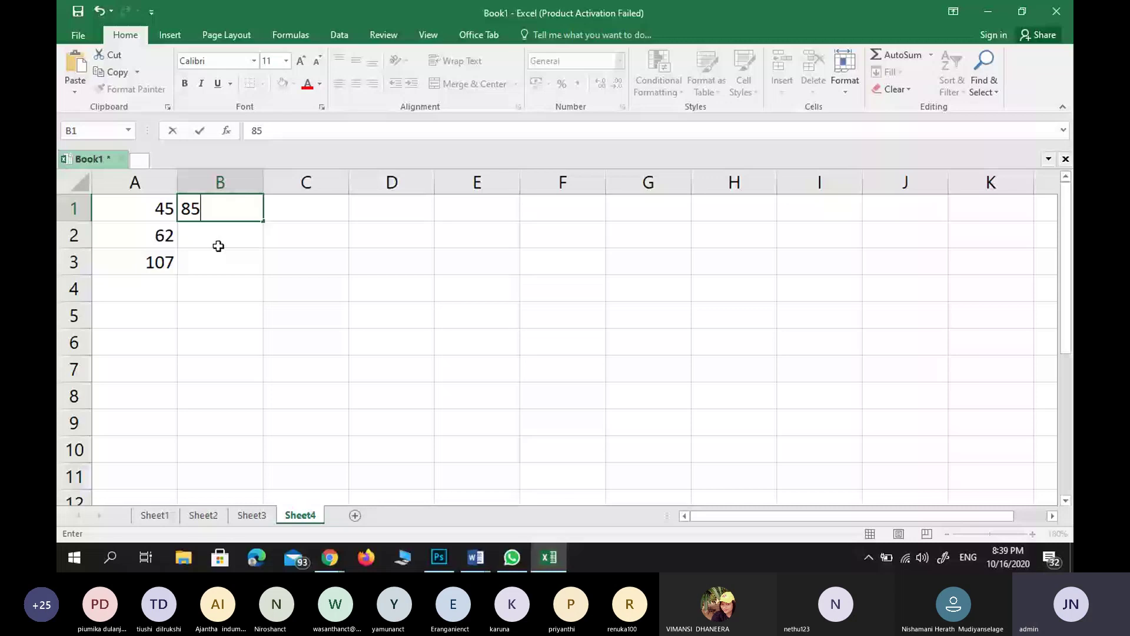
pyautogui.press('Right')
pyautogui.write('49')
pyautogui.press('Return')
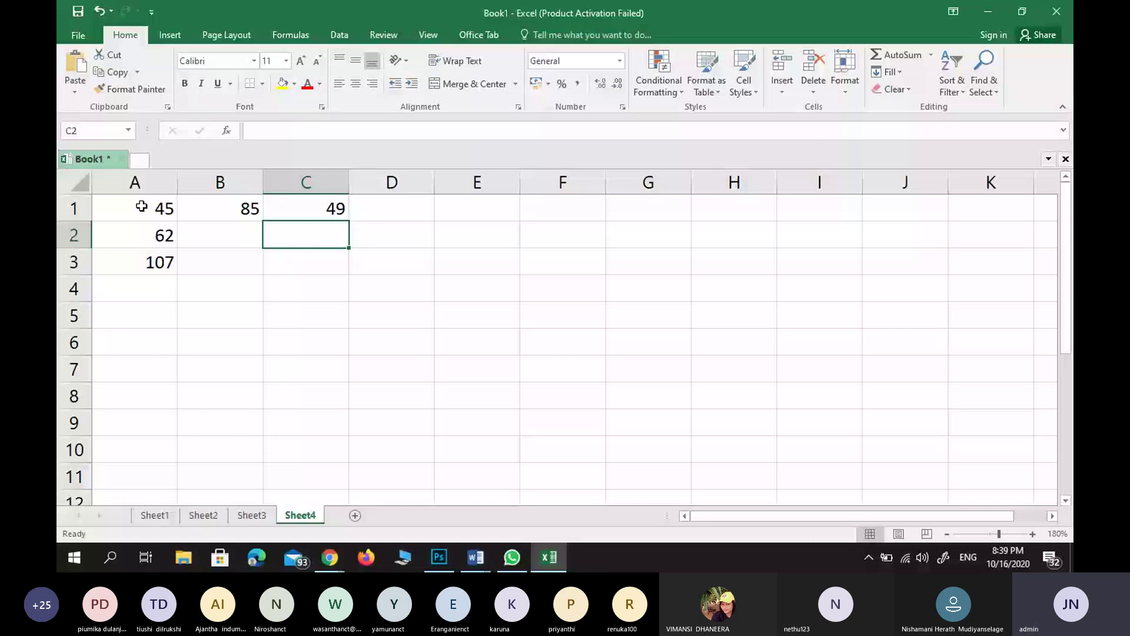
# Enter the total formula =A1+B1+C1 in D1.
pyautogui.click(392, 208)
pyautogui.write('=')
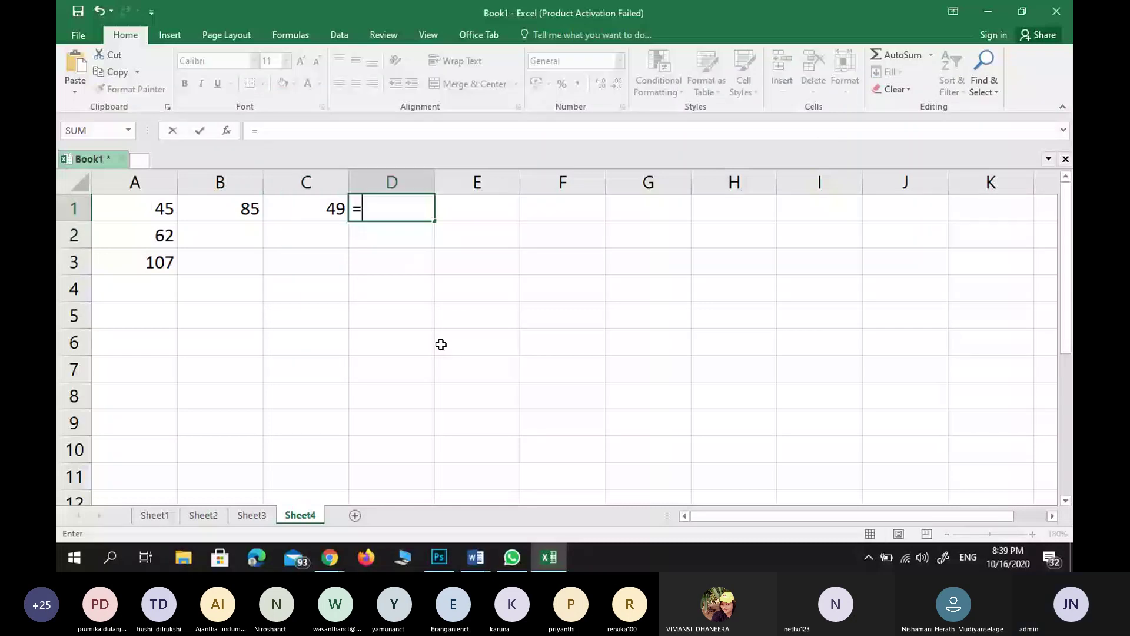
pyautogui.write('a1+')
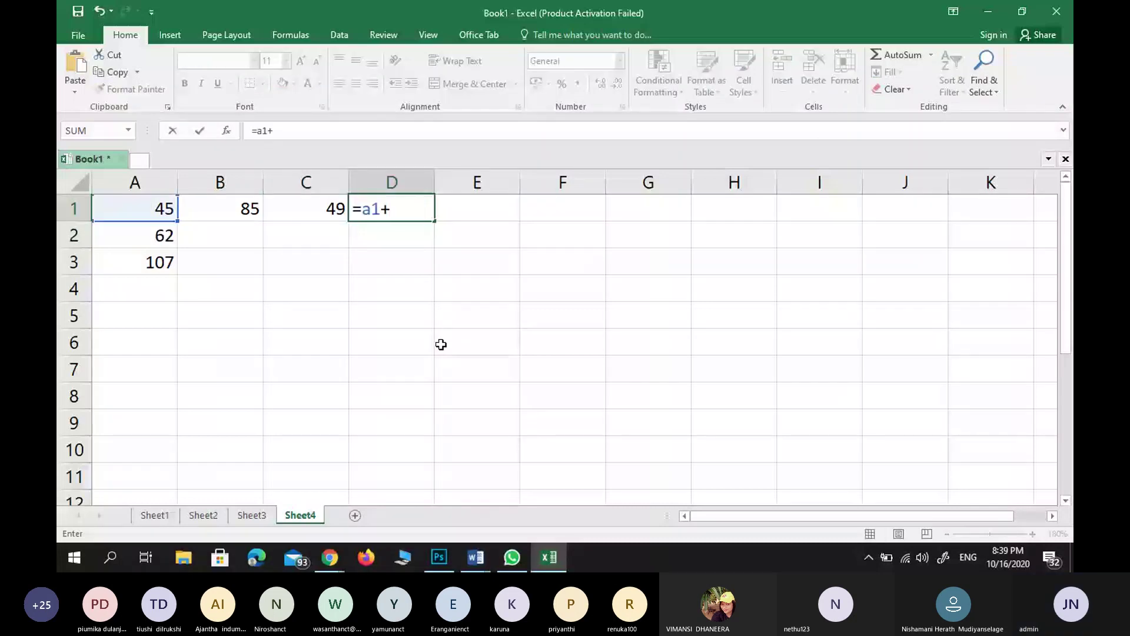
pyautogui.write('b1+')
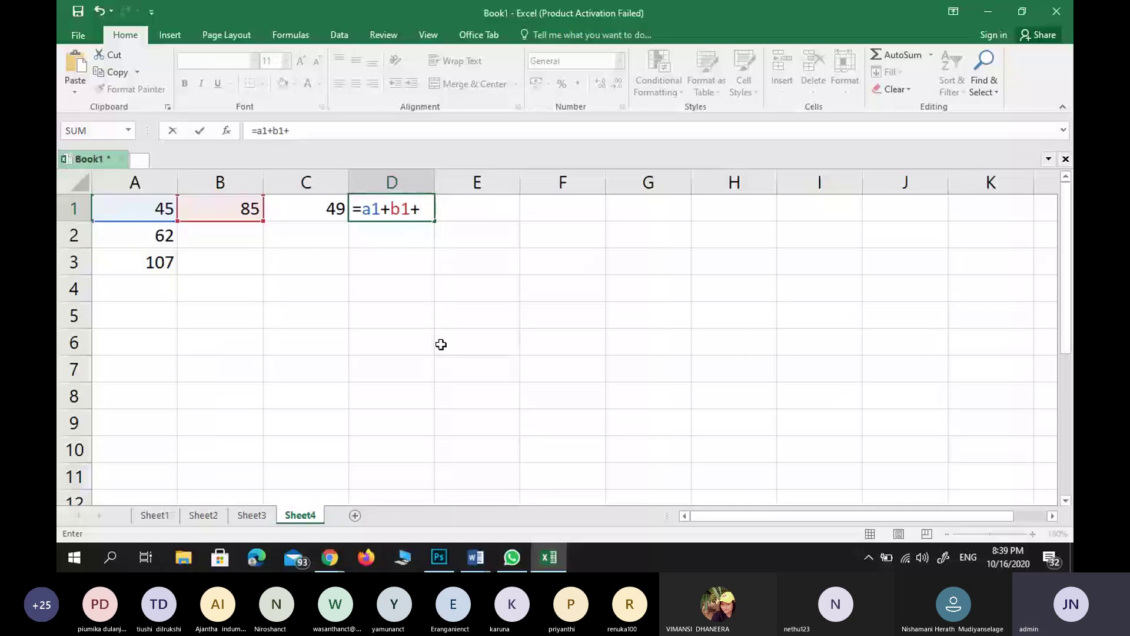
pyautogui.write('c1')
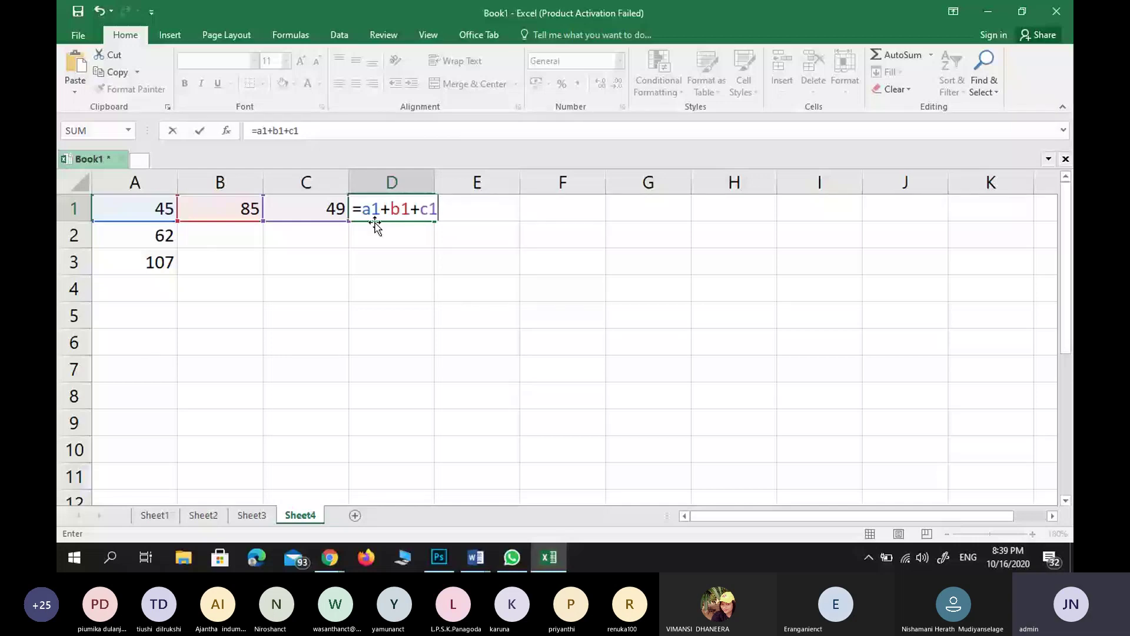
pyautogui.hotkey('ctrl', 'Return')
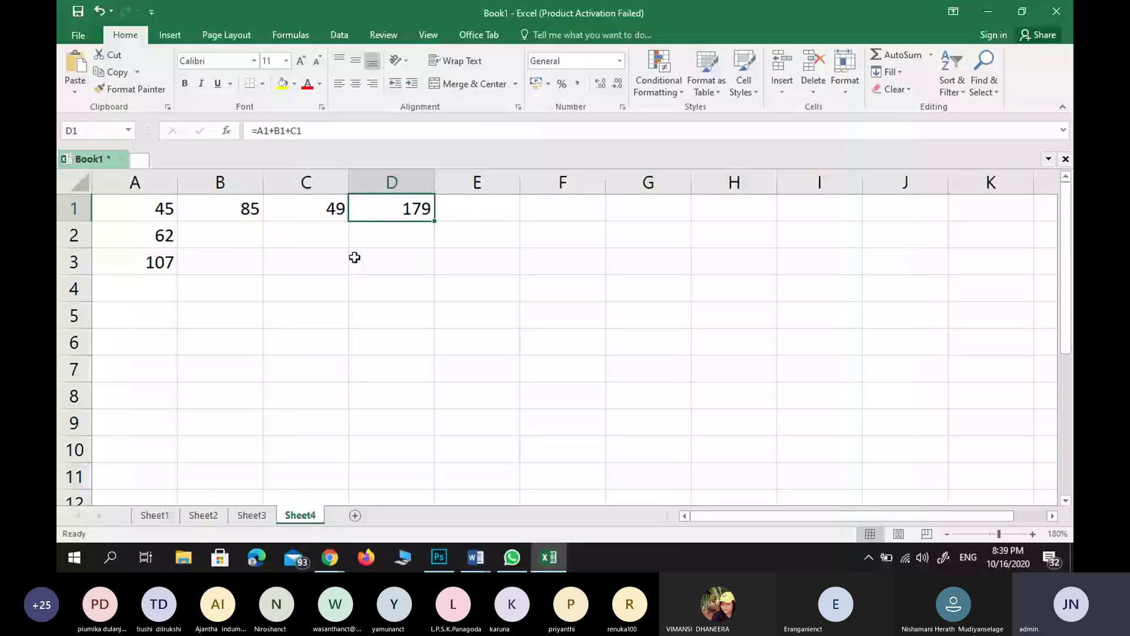
# Change B1 to 100 and check that D1 recalculates to 194.
pyautogui.click(220, 208)
pyautogui.write('100')
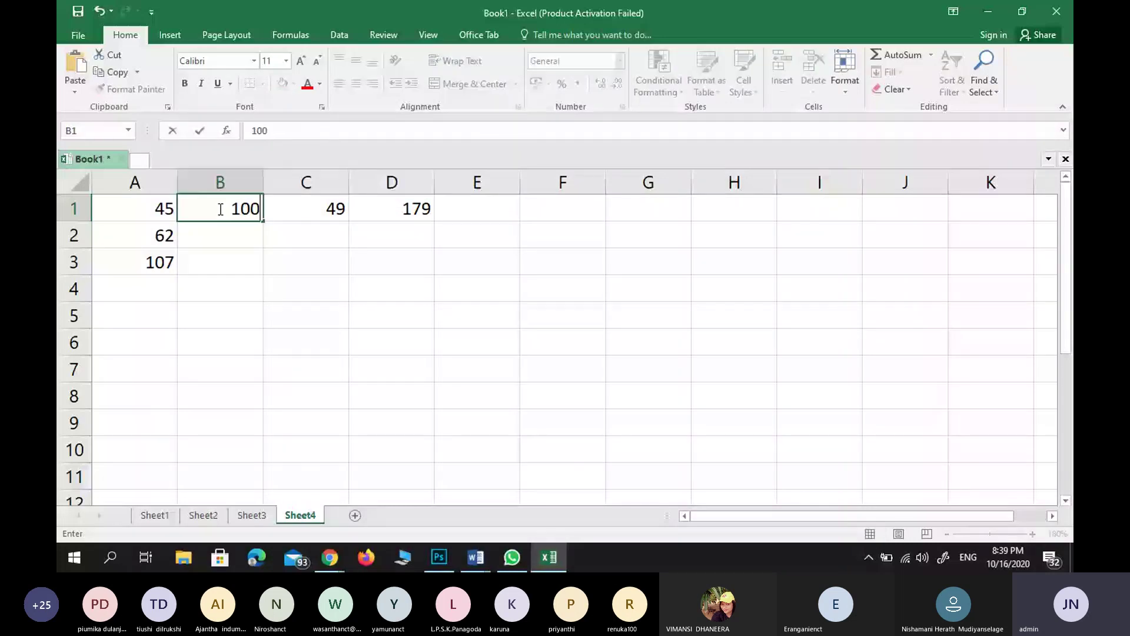
pyautogui.press('Return')
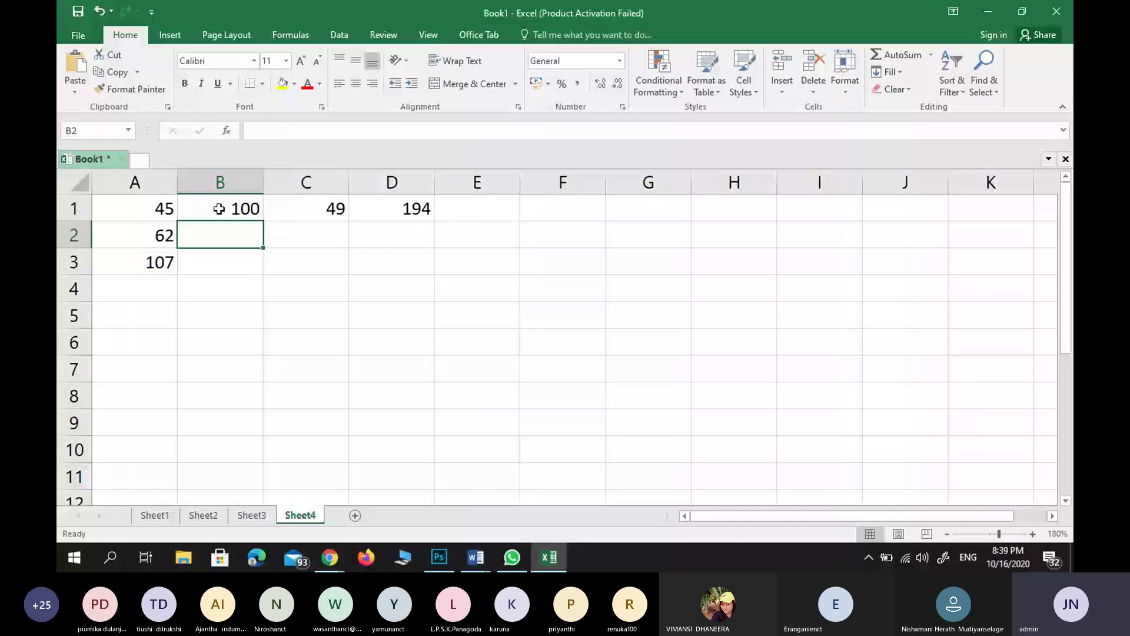
pyautogui.click(391, 209)
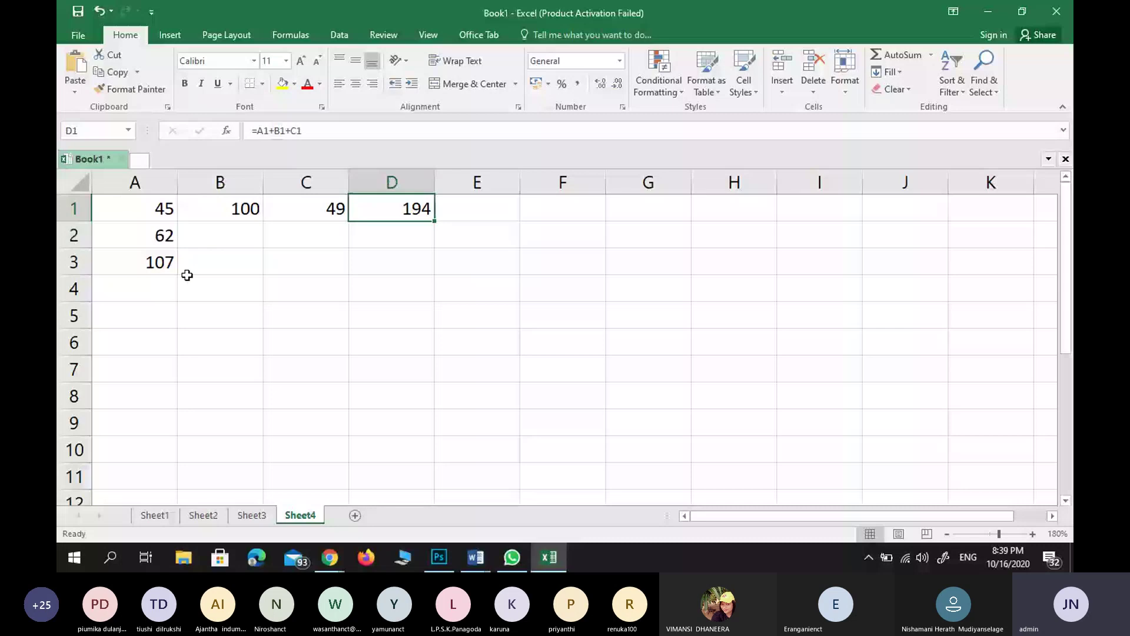
pyautogui.click(390, 288)
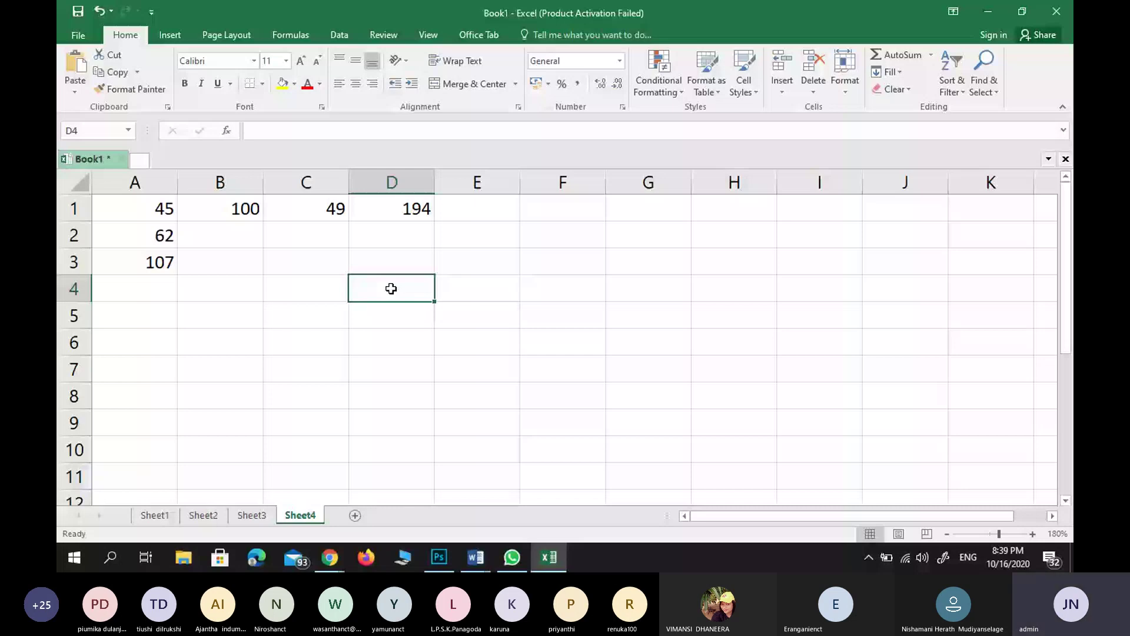
# Enter 47 in D4 and 85 in H6.
pyautogui.write('47')
pyautogui.press('Return')
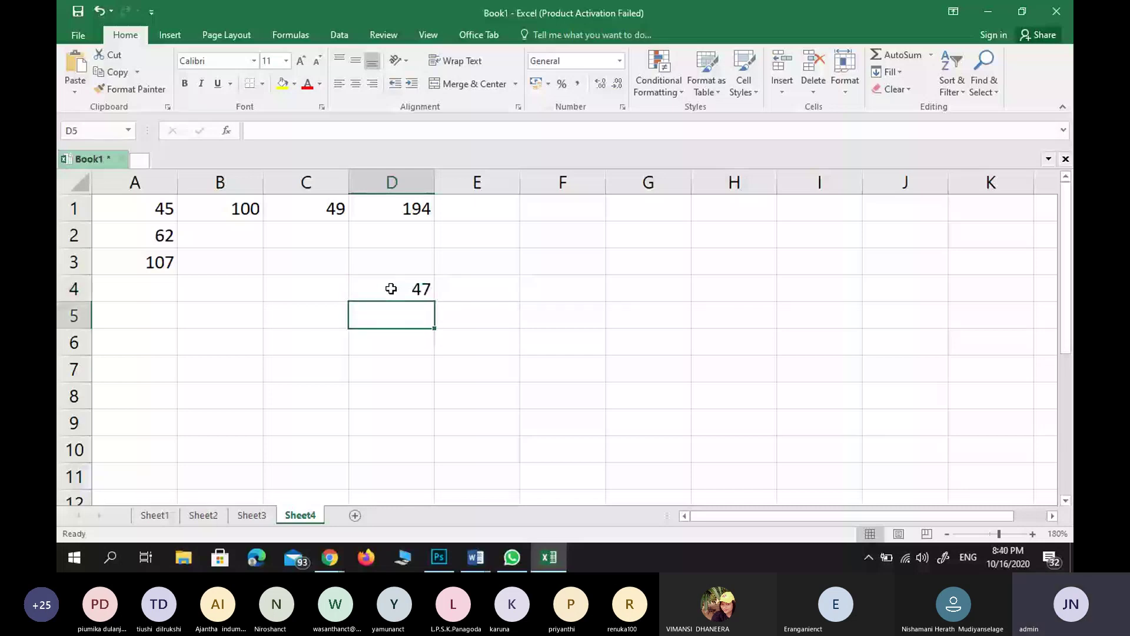
pyautogui.click(734, 338)
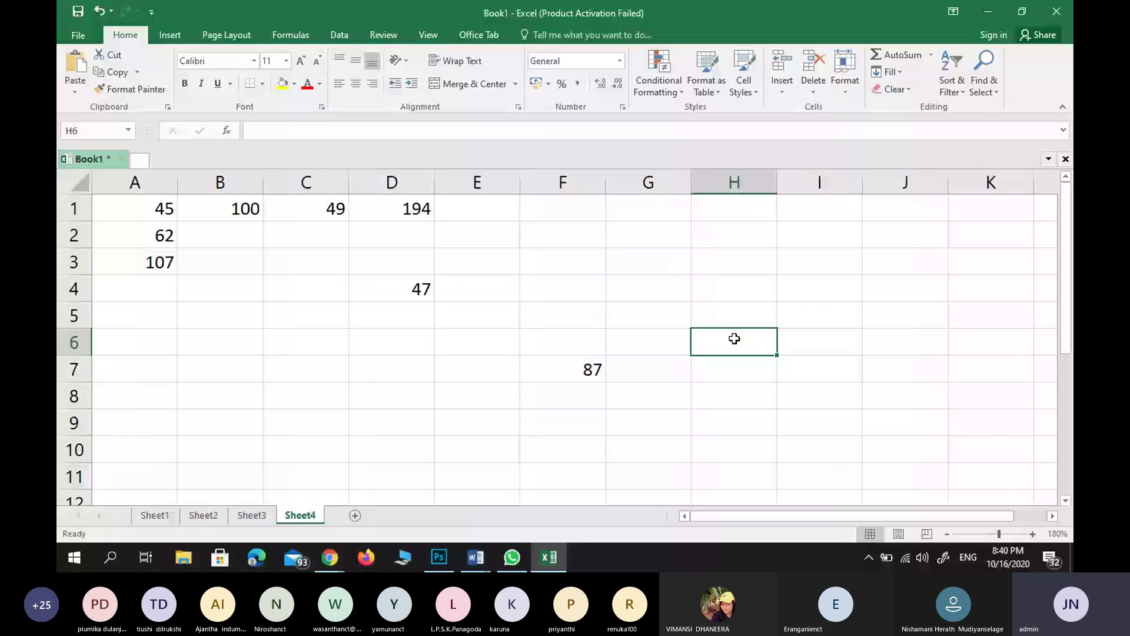
pyautogui.write('85')
# Total D4, F7 and H6 in I9 as 219, then clear the sheet's values.
pyautogui.click(822, 435)
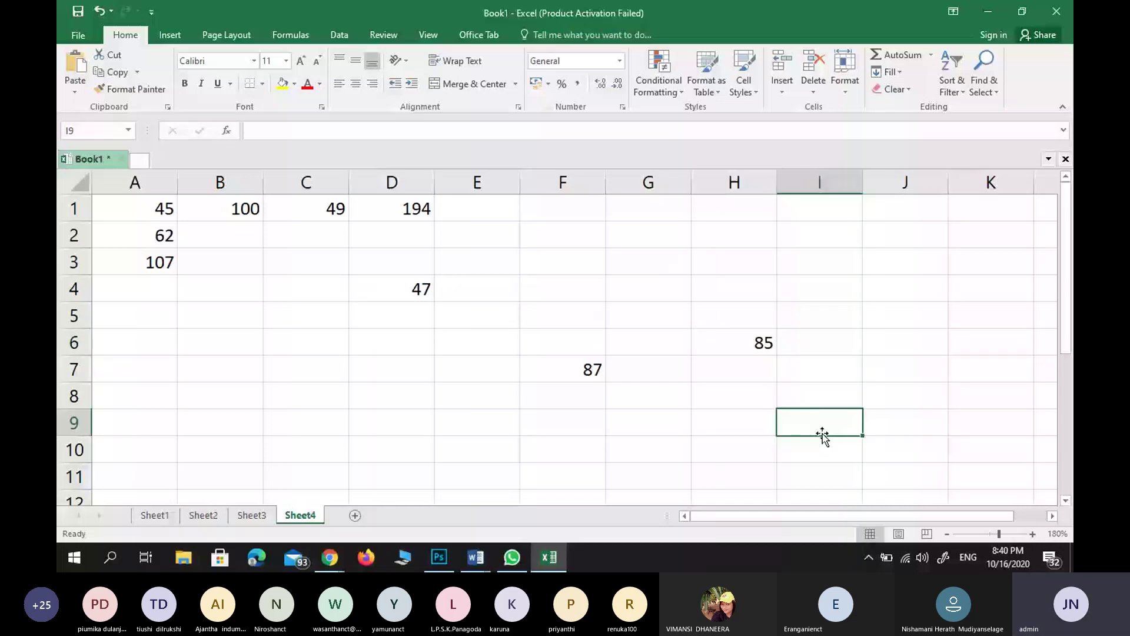
pyautogui.write('=')
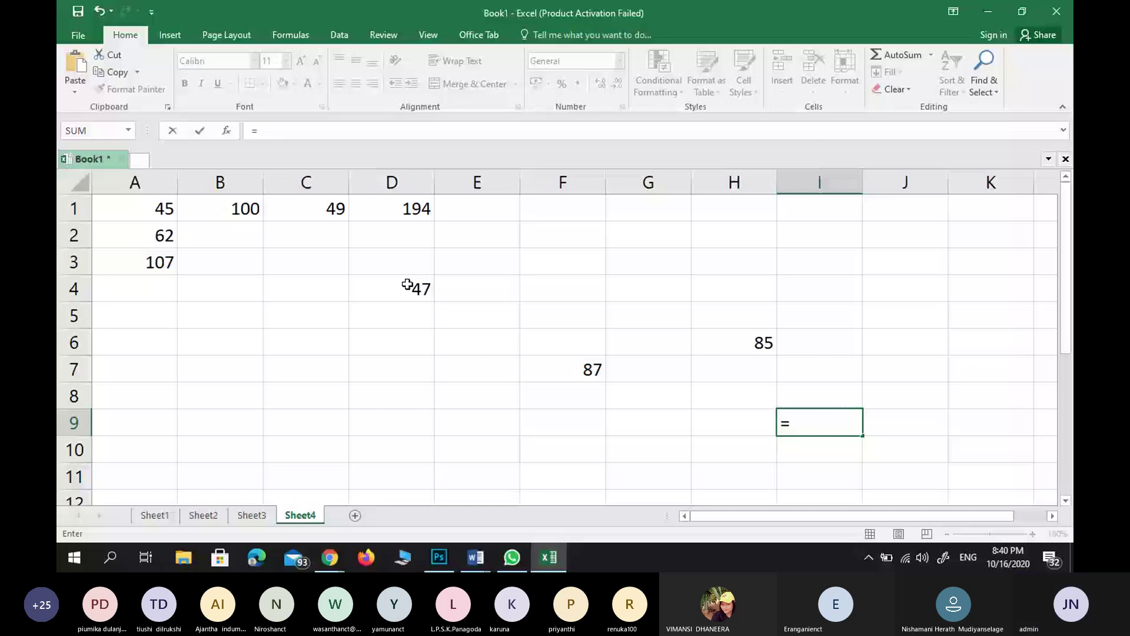
pyautogui.click(405, 286)
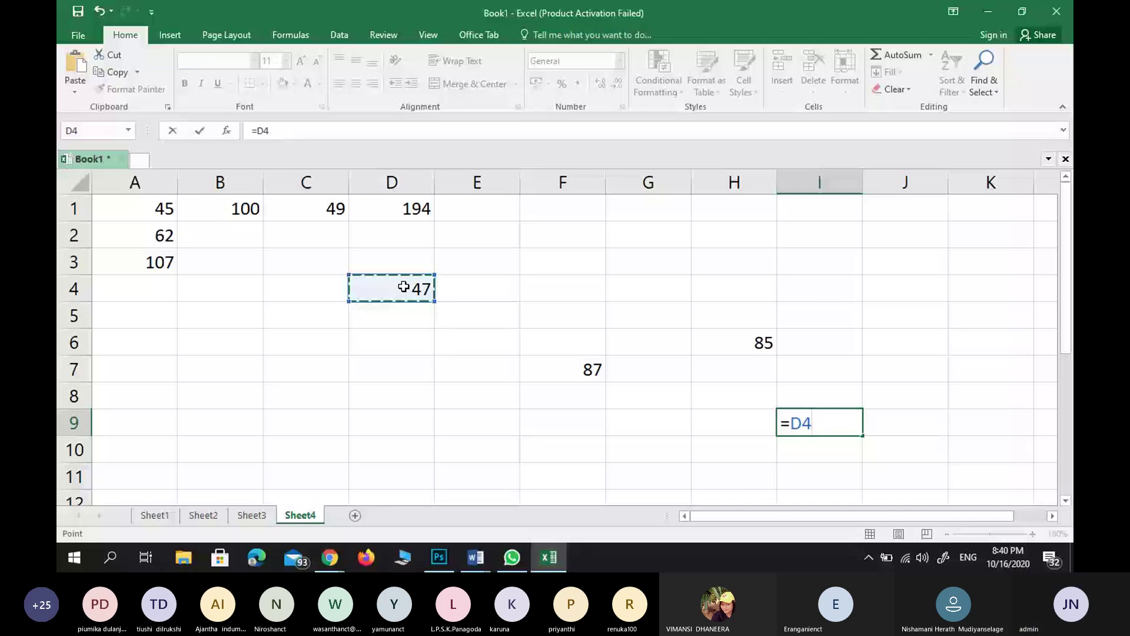
pyautogui.write('+')
pyautogui.click(588, 369)
pyautogui.write('+')
pyautogui.click(757, 342)
pyautogui.press('Return')
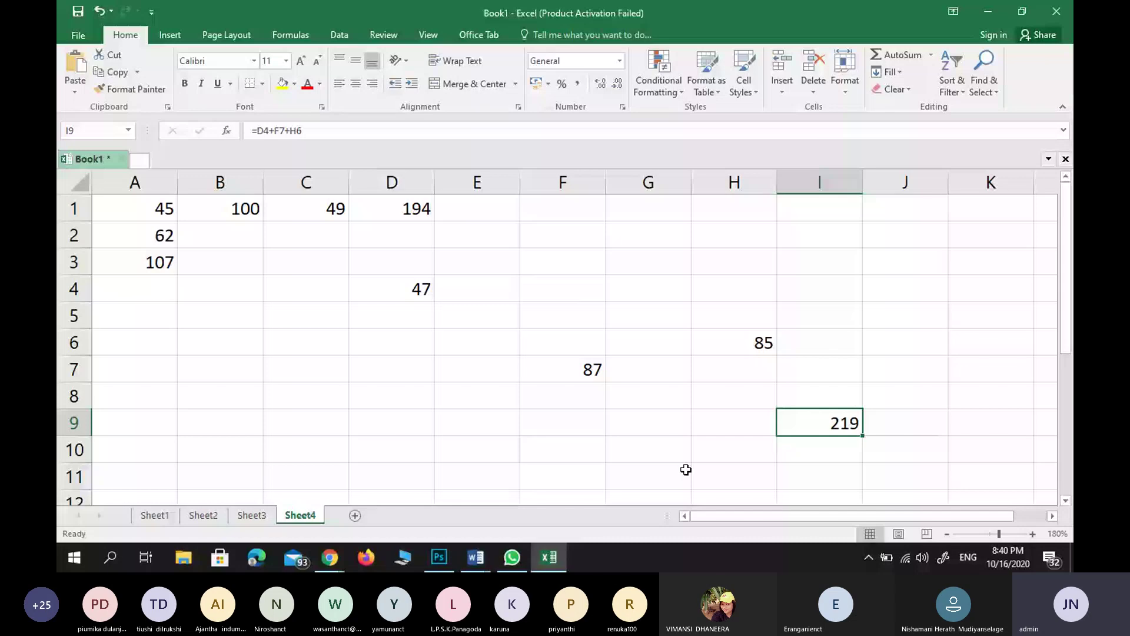
pyautogui.hotkey('ctrl', 'z')
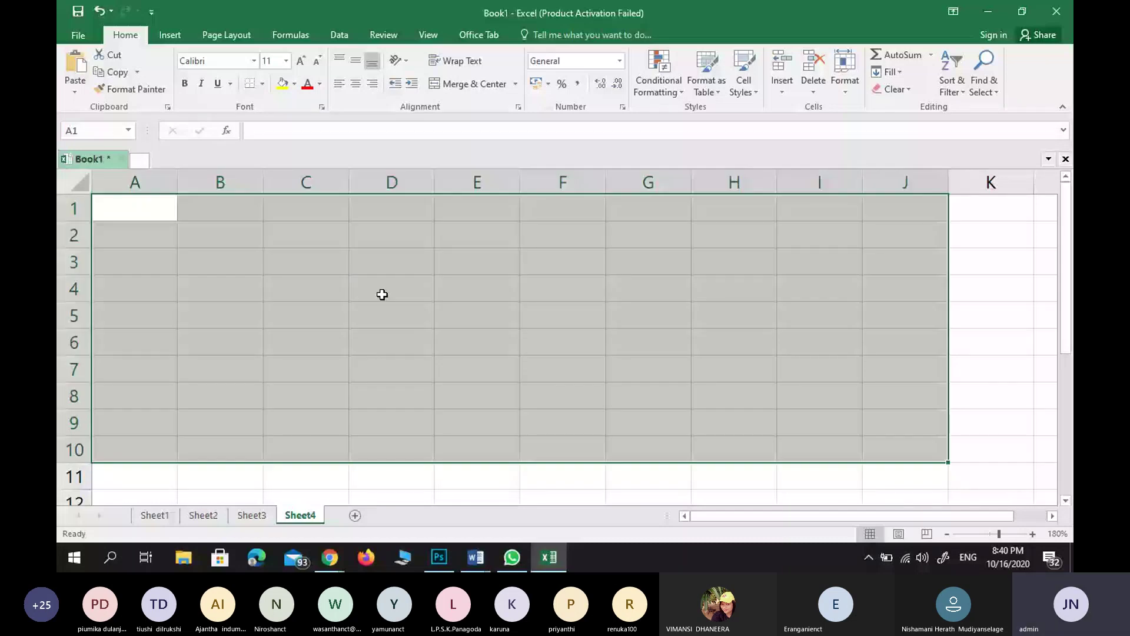
# Type 65, 32, 26, 45, 95, 68, 45 and 62 down A1:A8, then begin a formula in A9.
pyautogui.click(143, 203)
pyautogui.write('65')
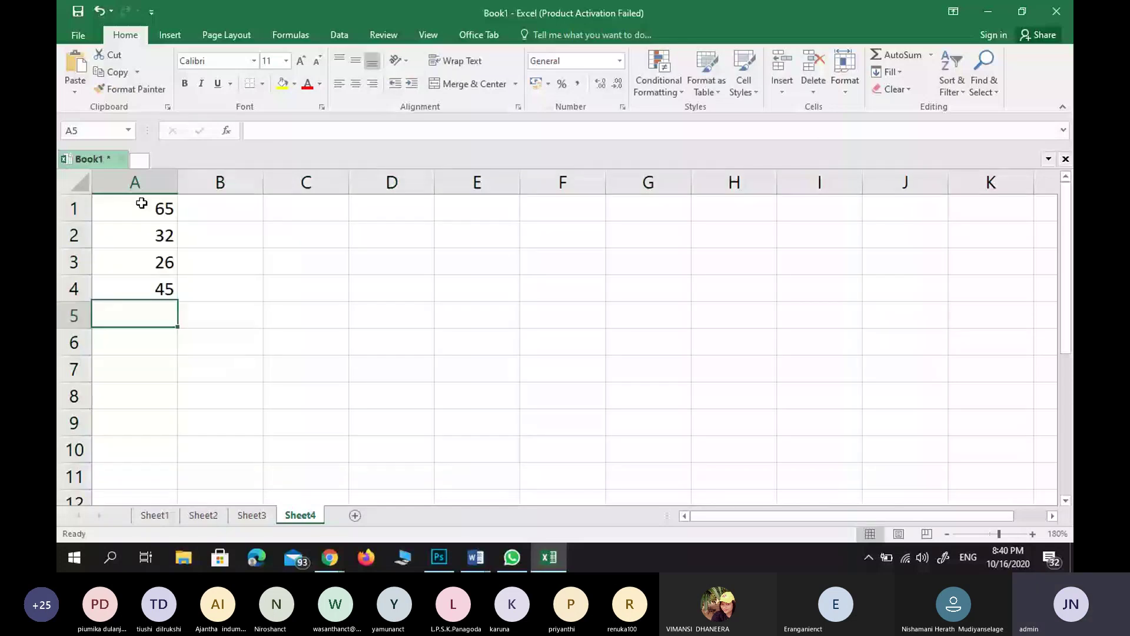
pyautogui.write('95 68 45 ')
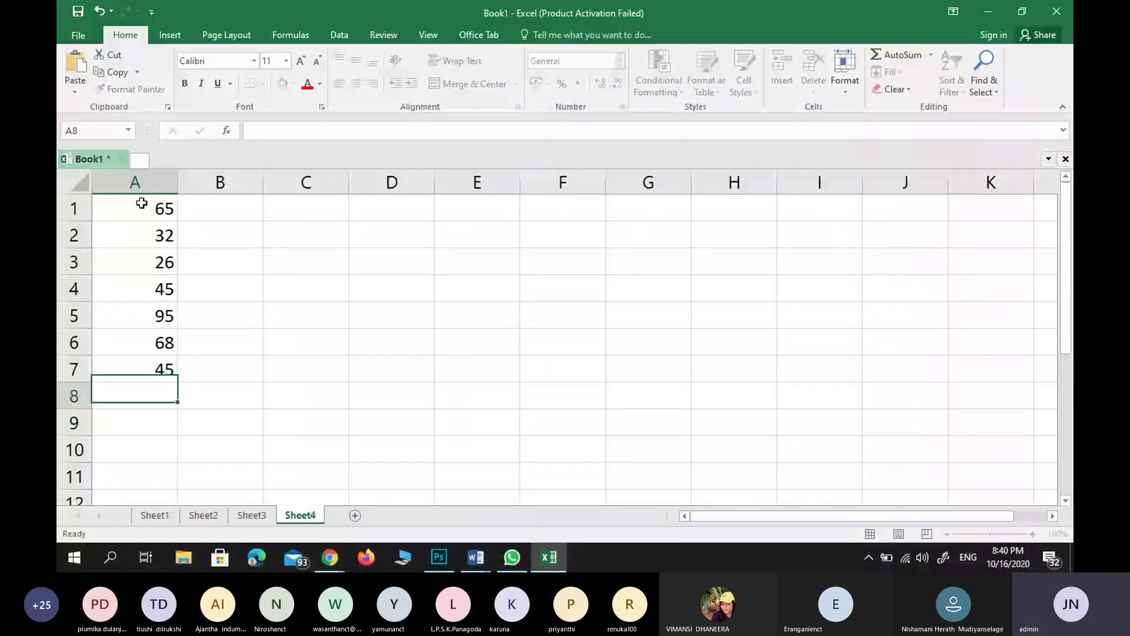
pyautogui.write('62')
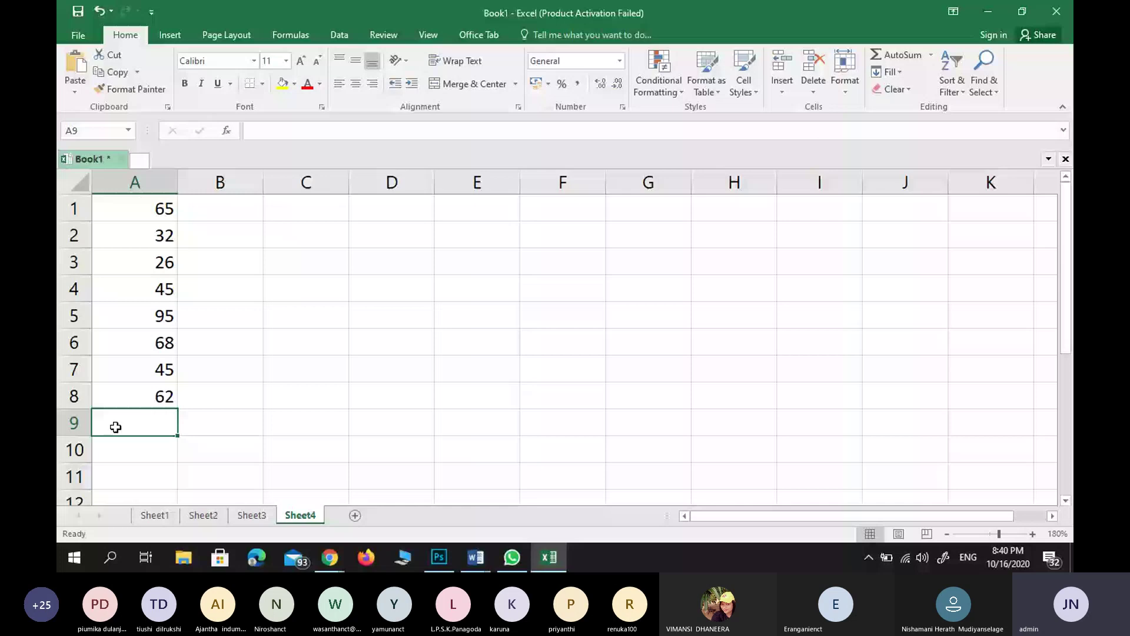
pyautogui.write('=')
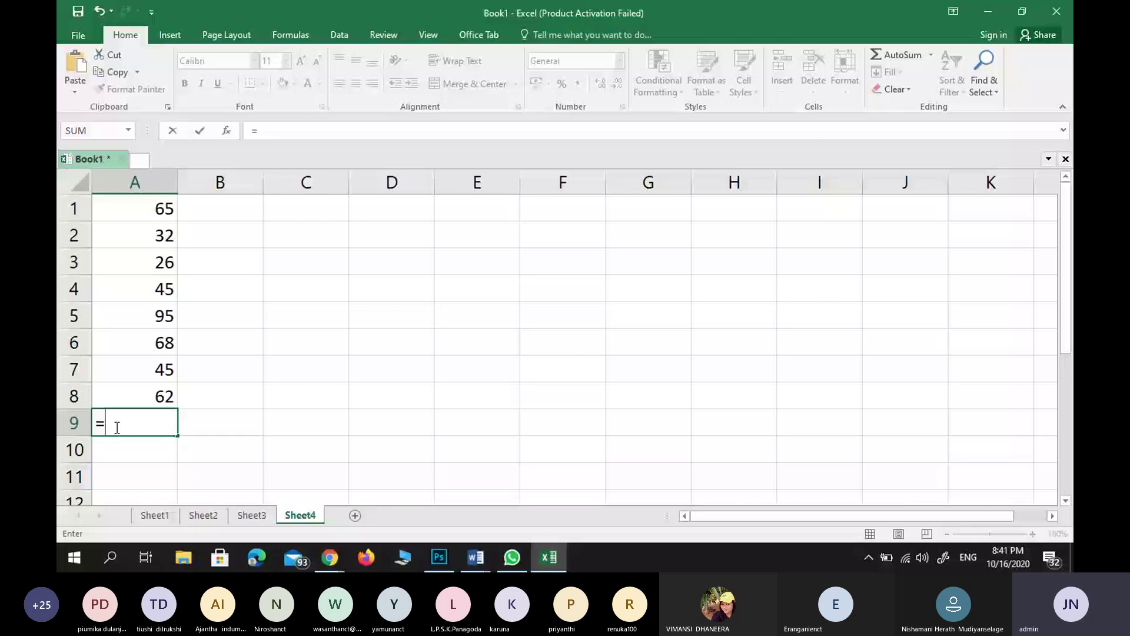
# Enter =SUM(A1:A8) in A9 showing 438, then switch to the Teams meeting.
pyautogui.write('sum')
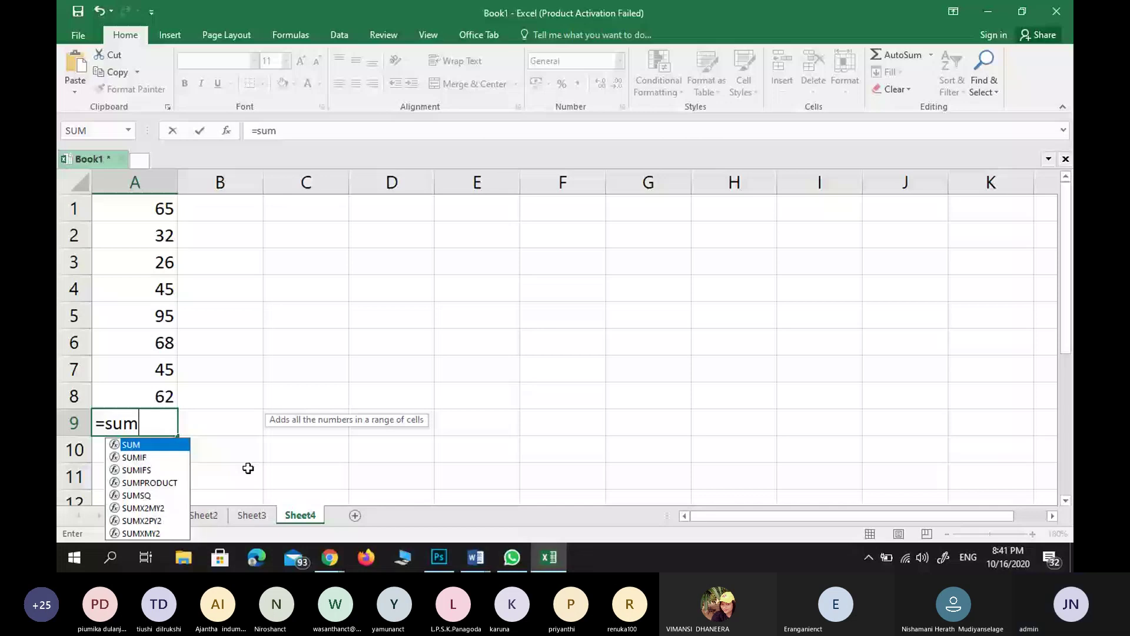
pyautogui.write('(')
pyautogui.moveTo(141, 208); pyautogui.dragTo(151, 394)
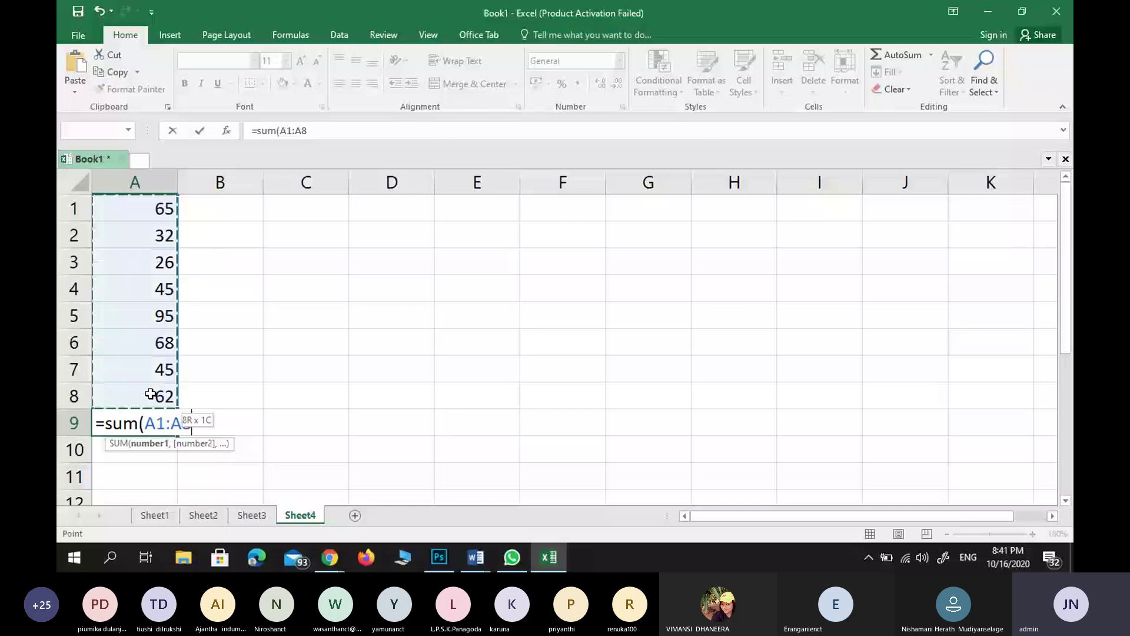
pyautogui.moveTo(151, 394); pyautogui.dragTo(171, 396)
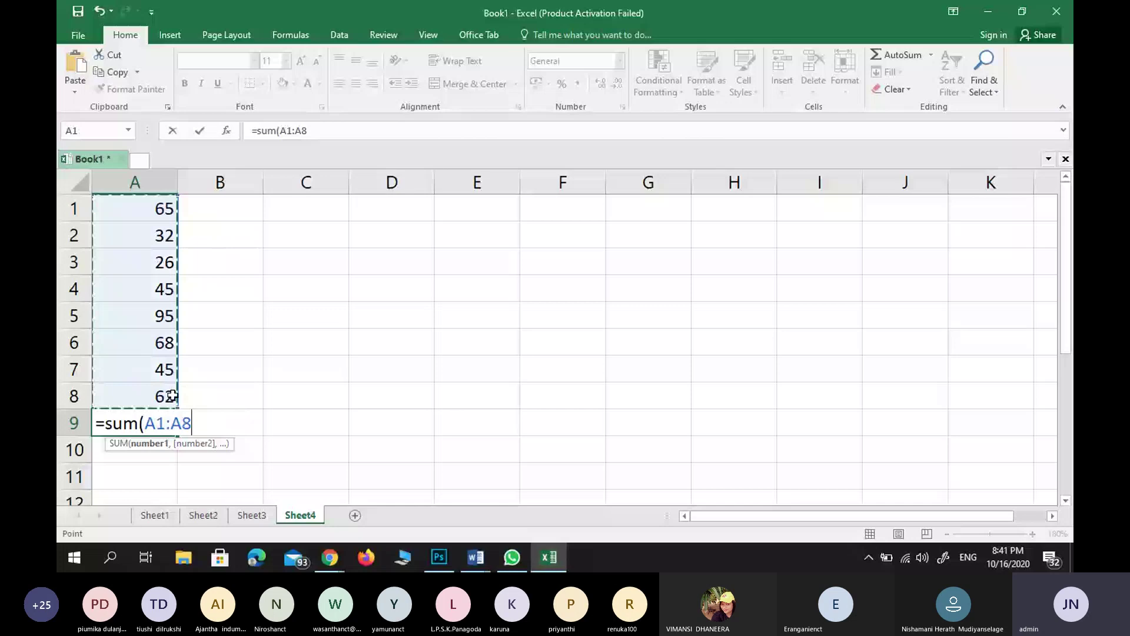
pyautogui.write(')')
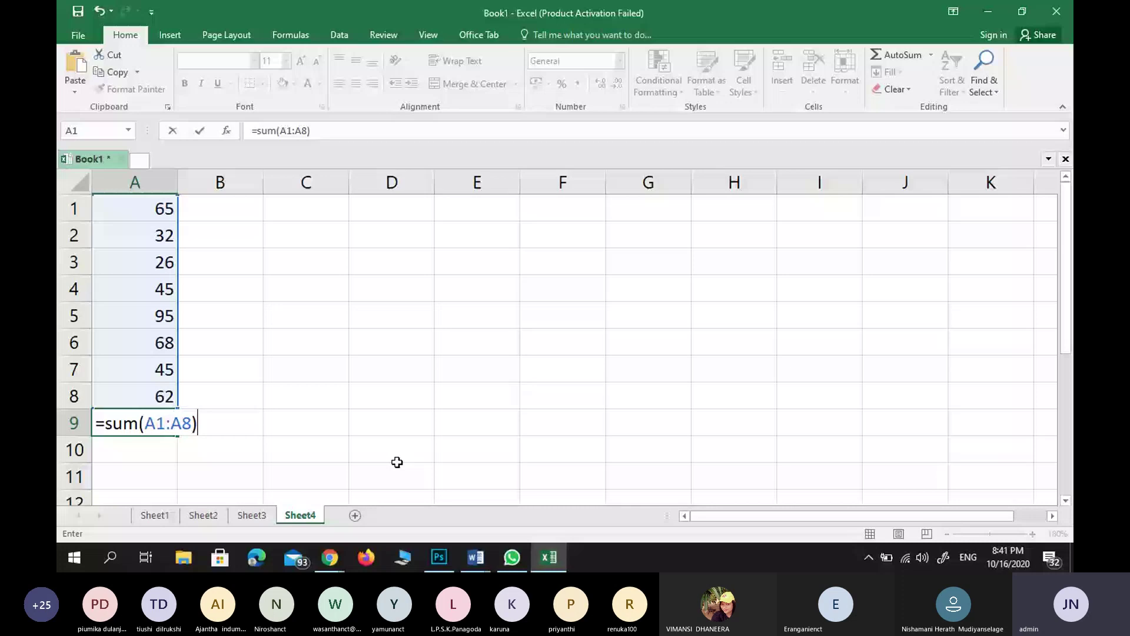
pyautogui.press('Return')
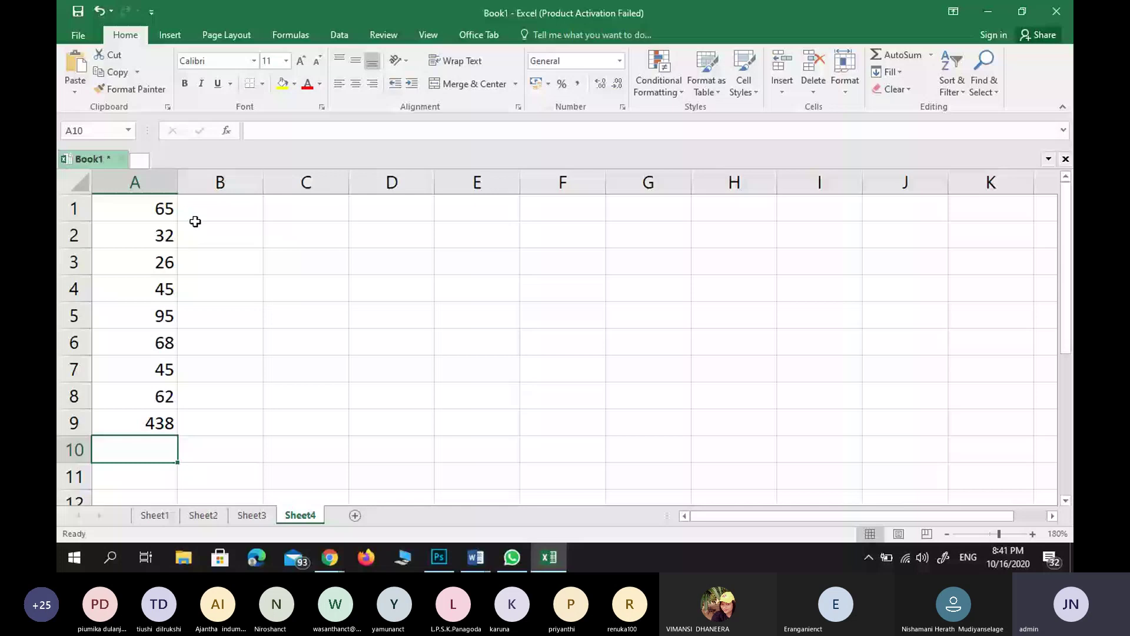
pyautogui.press('Up')
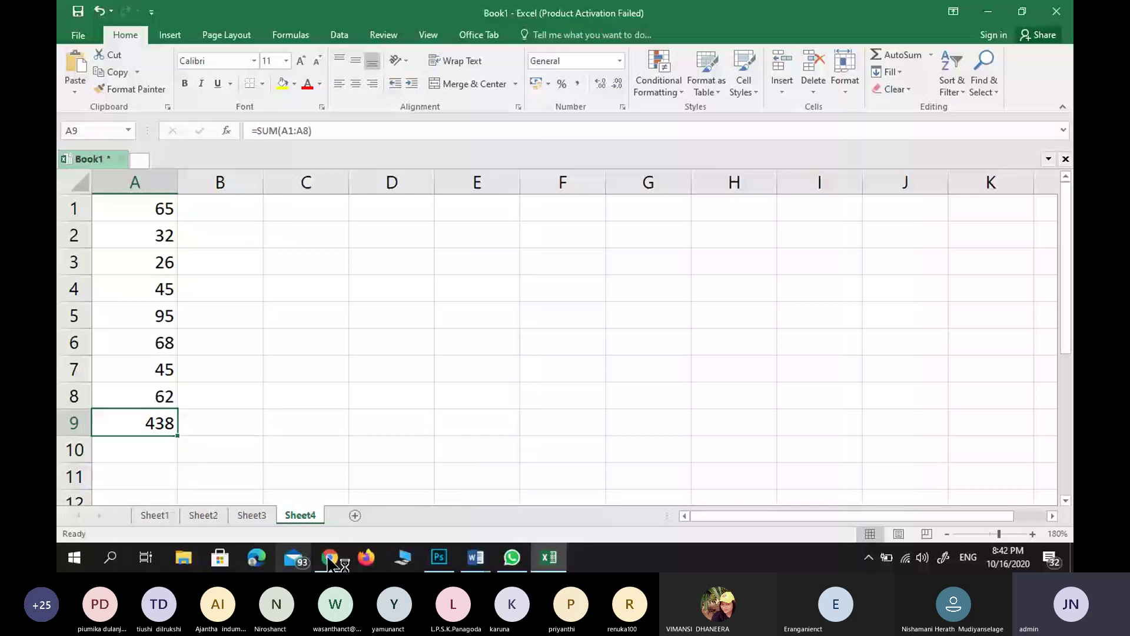
pyautogui.click(330, 558)
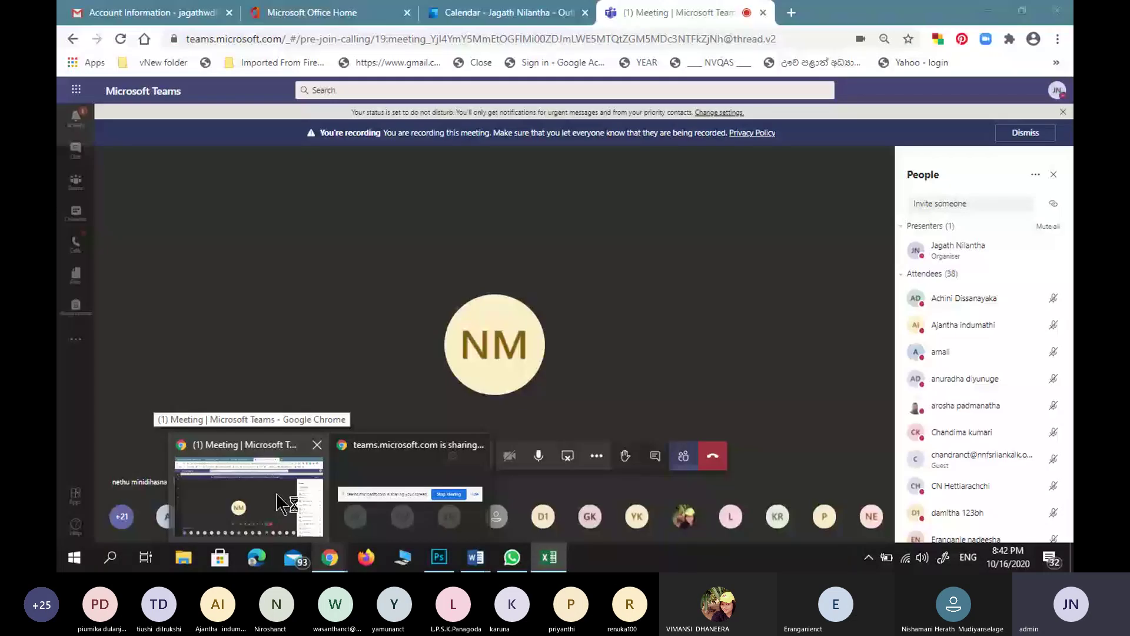
pyautogui.click(282, 504)
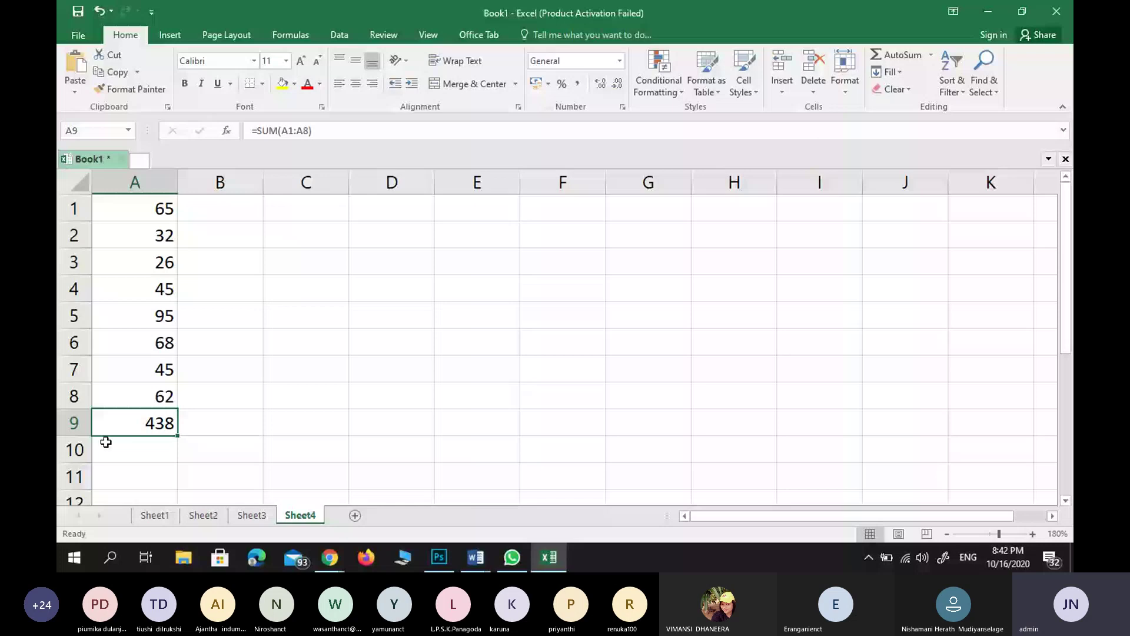
pyautogui.doubleClick(144, 422)
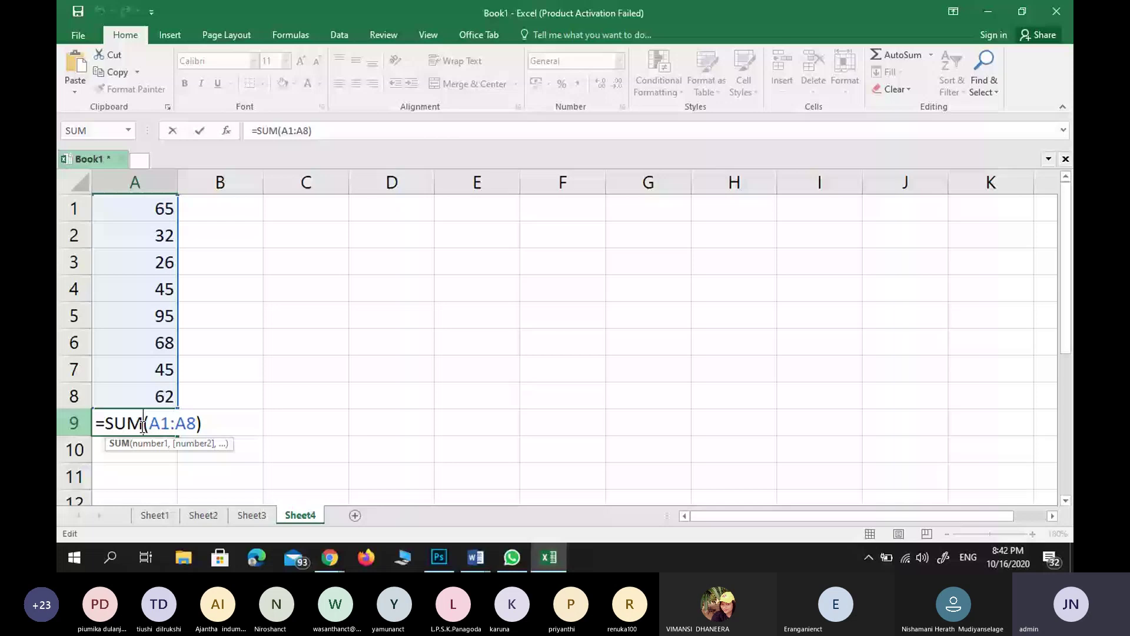
pyautogui.press('Return')
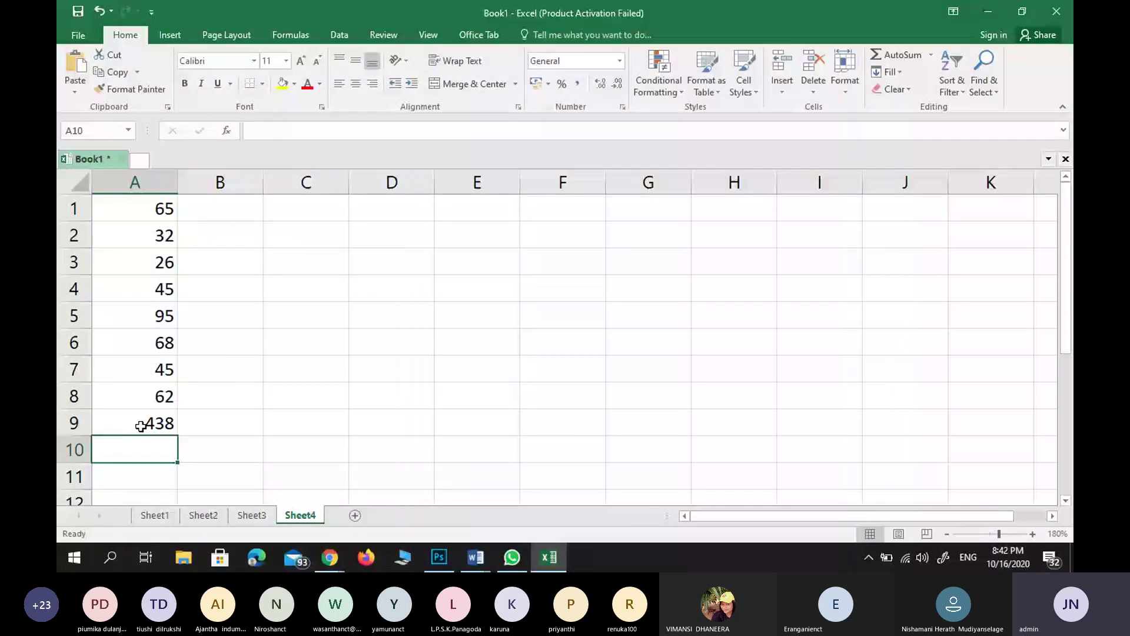
# Enter 1250 in B1 and 525 in B2.
pyautogui.click(225, 212)
pyautogui.write('1250')
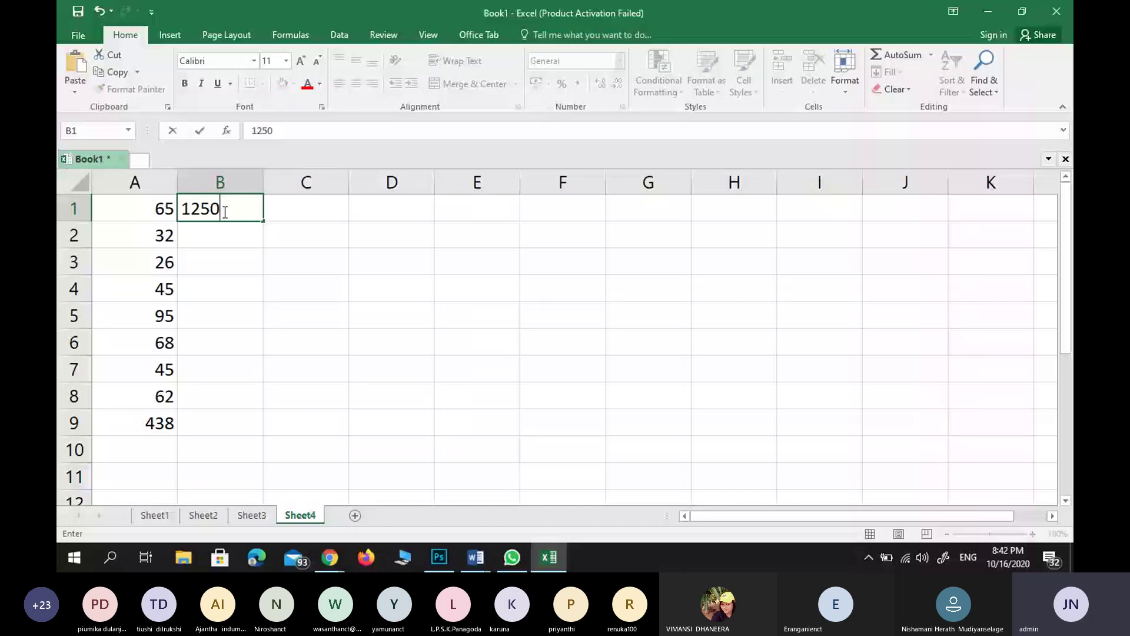
pyautogui.press('Return')
pyautogui.write('525')
pyautogui.press('Return')
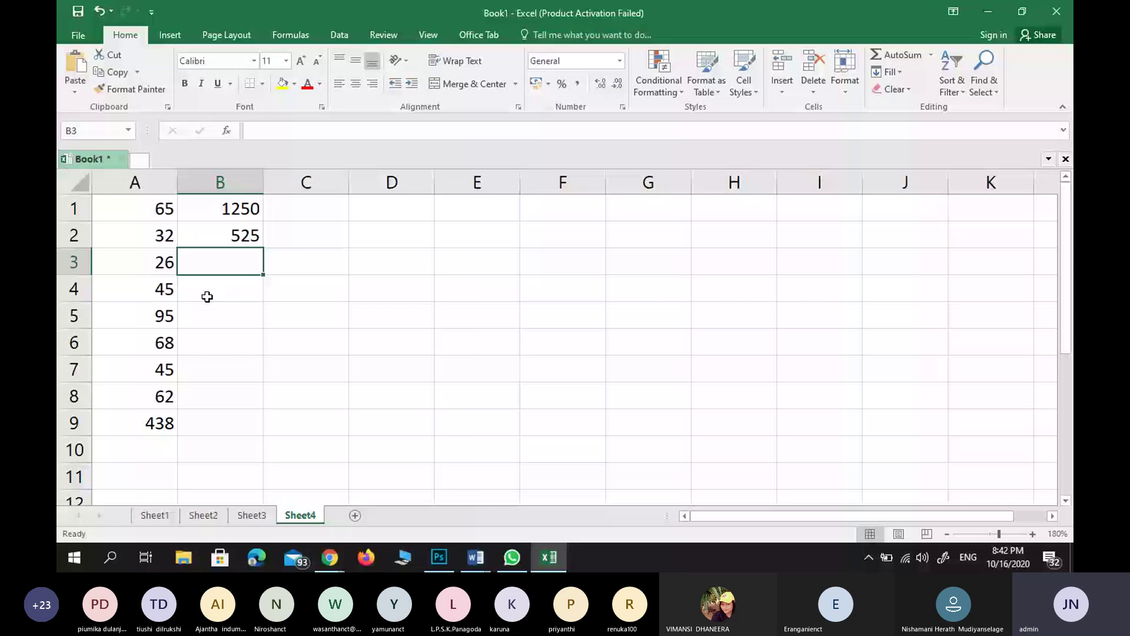
# Enter =B1-B2 in B3 so it shows 725.
pyautogui.write('=')
pyautogui.click(216, 217)
pyautogui.write('-')
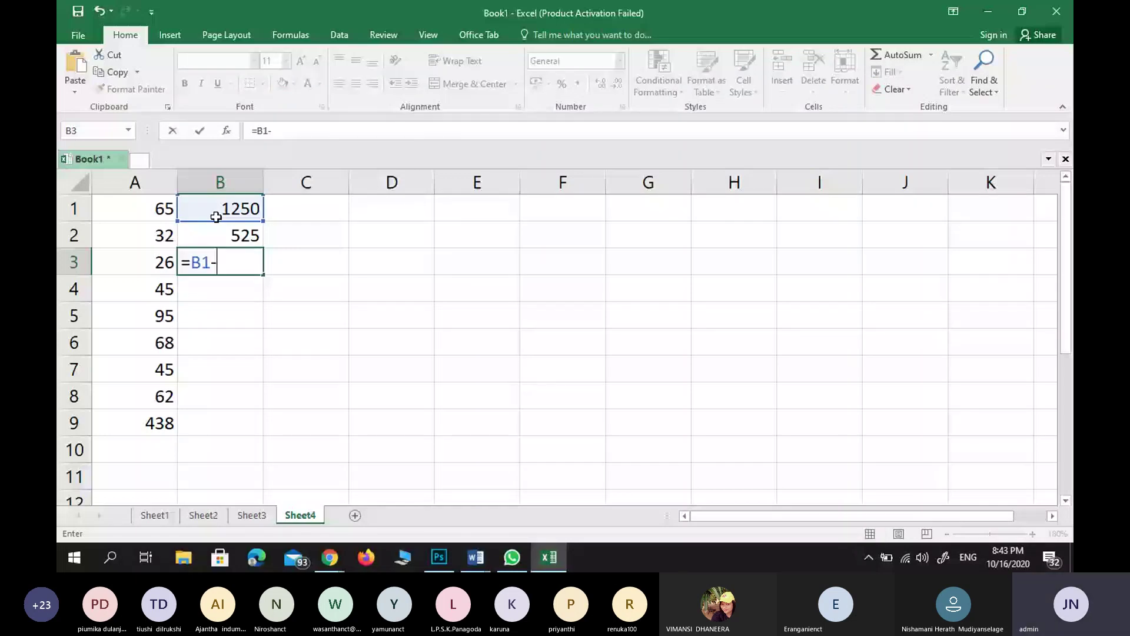
pyautogui.click(197, 226)
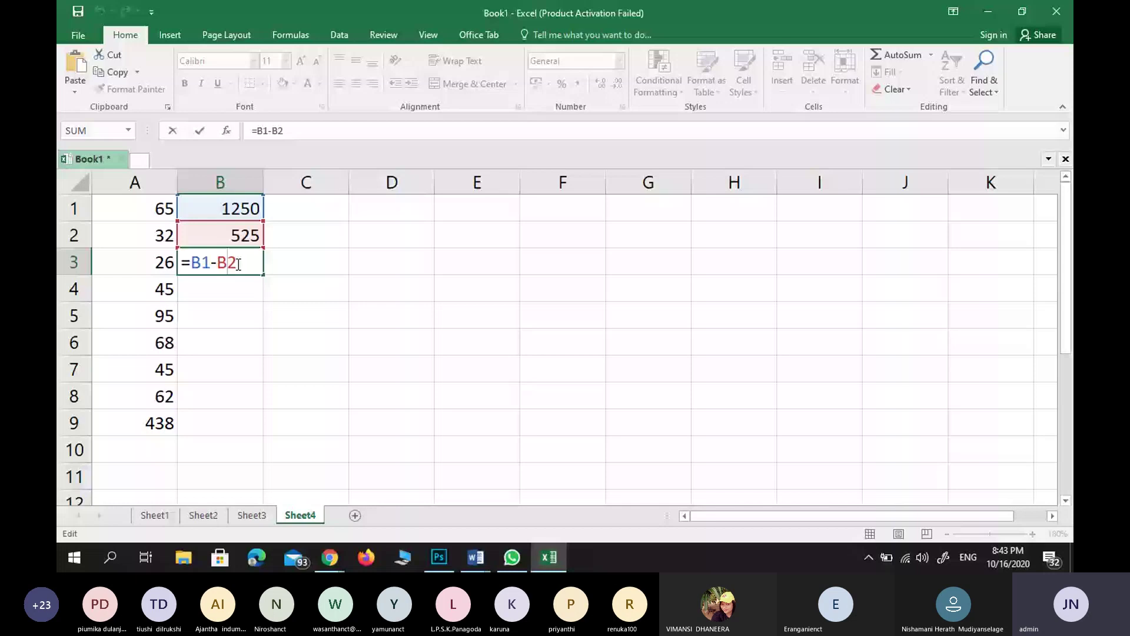
pyautogui.press('Return')
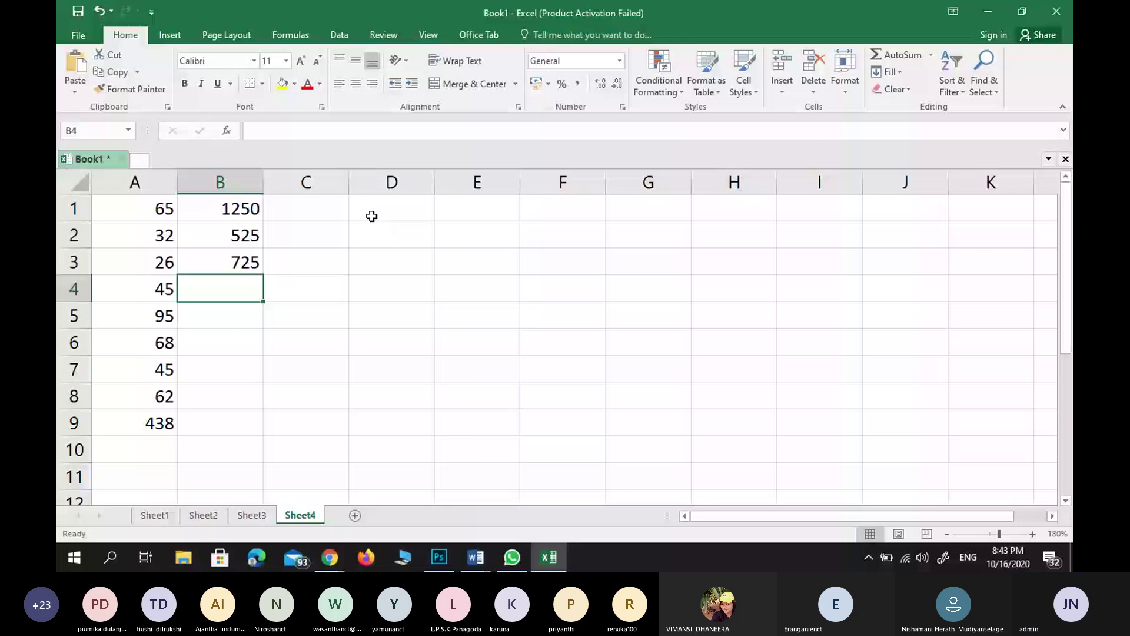
# Put 1450 in D1 and begin typing 458 in the next cell.
pyautogui.click(371, 216)
pyautogui.write('1450')
pyautogui.press('Tab')
pyautogui.write('45')
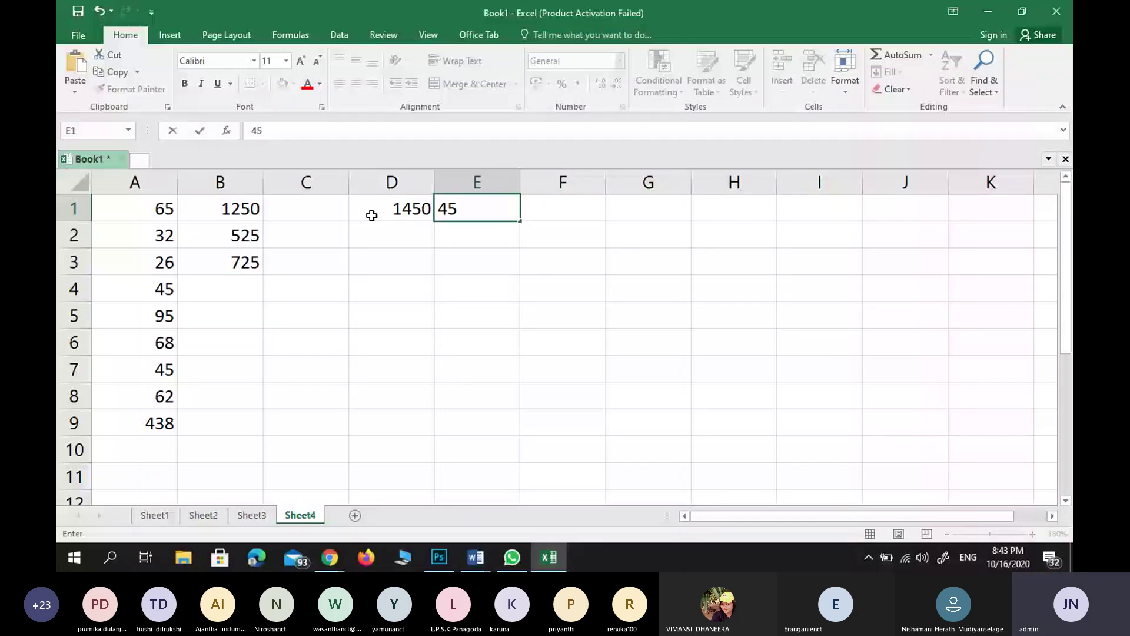
pyautogui.write('8')
pyautogui.press('Tab')
pyautogui.write('=')
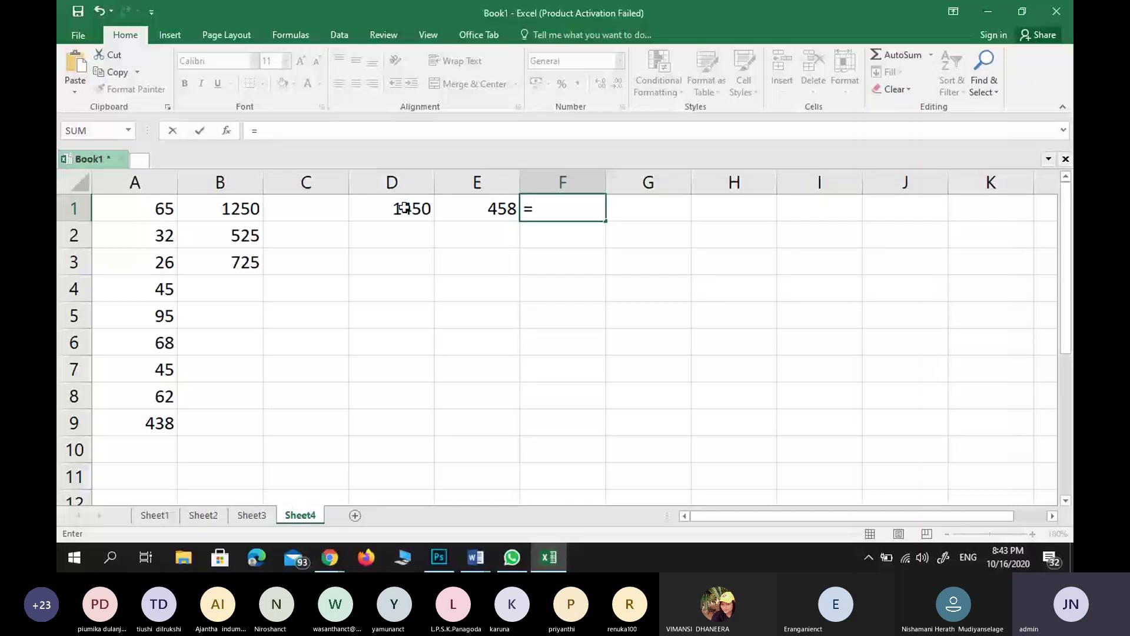
pyautogui.click(404, 208)
pyautogui.write('-')
pyautogui.click(453, 209)
pyautogui.press('Return')
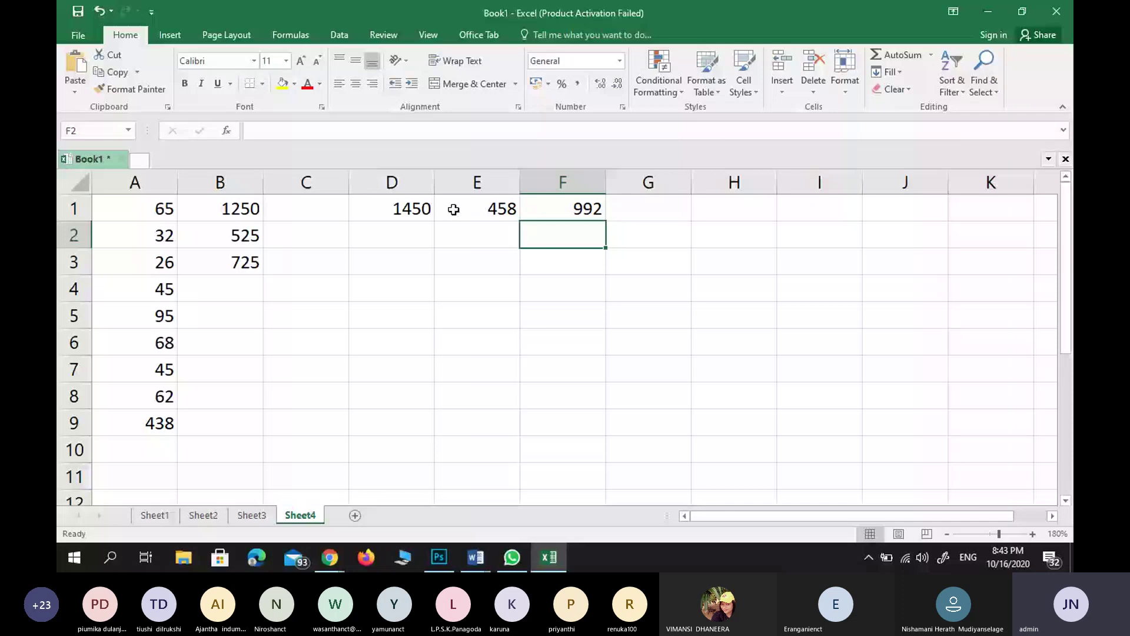
pyautogui.moveTo(406, 209); pyautogui.dragTo(550, 214)
pyautogui.press('Delete')
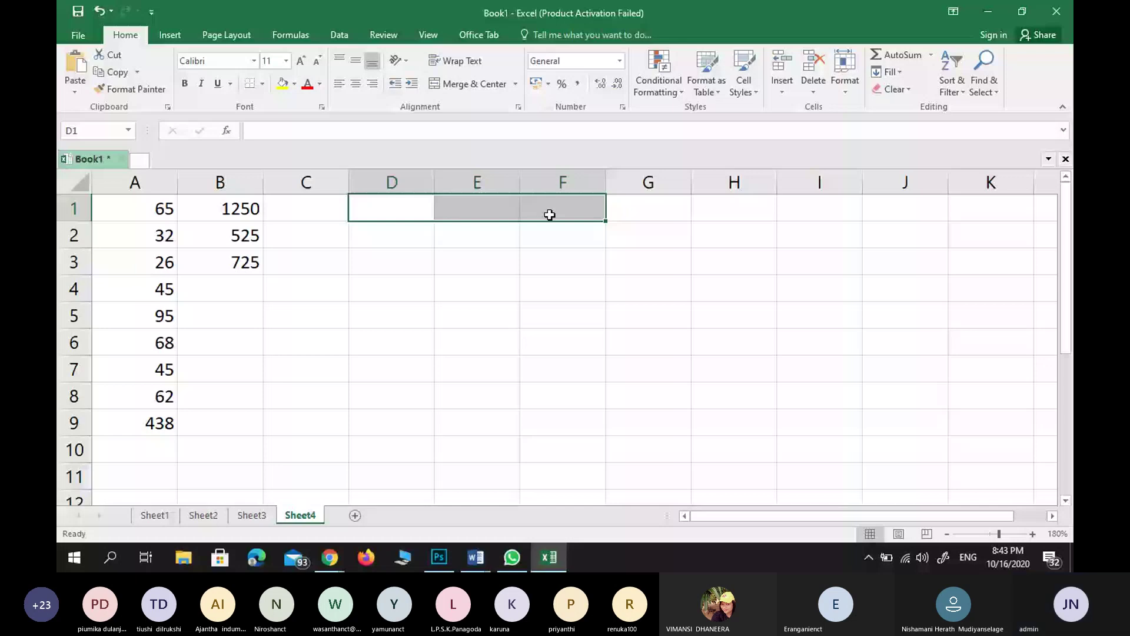
# Enter 45 in C1 and 10 in C2.
pyautogui.click(317, 214)
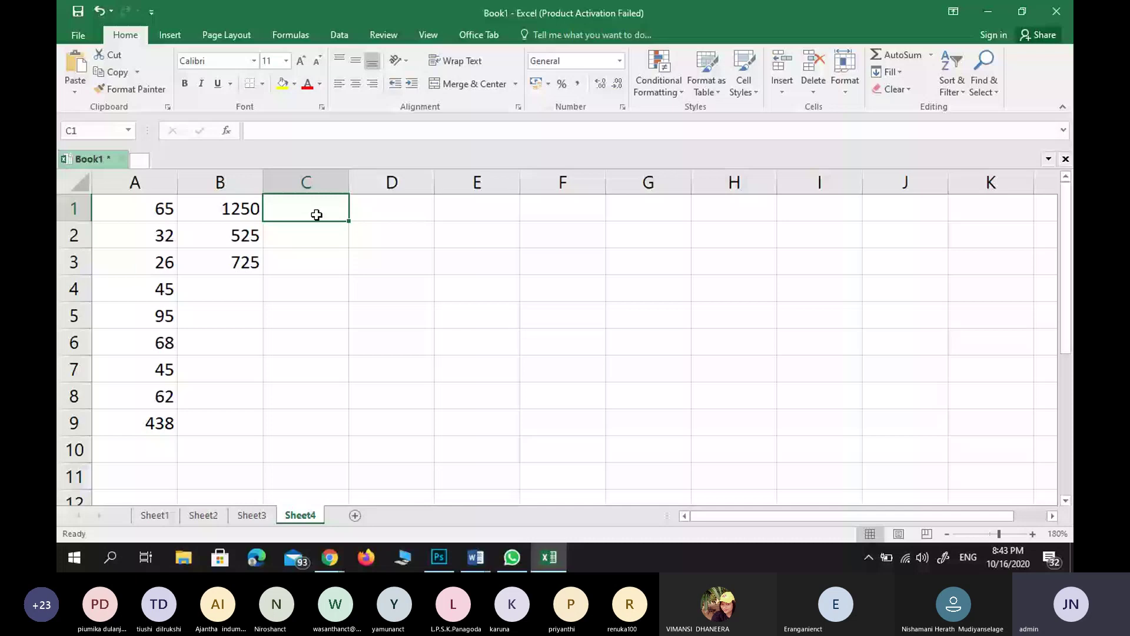
pyautogui.write('45')
pyautogui.press('Return')
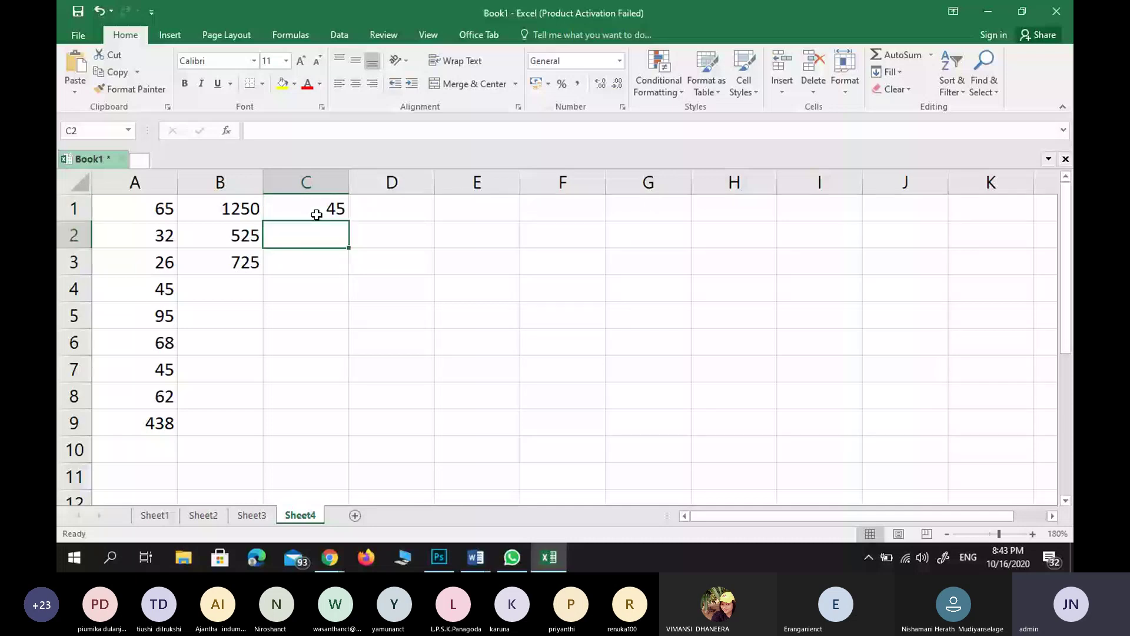
pyautogui.write('10')
pyautogui.press('Return')
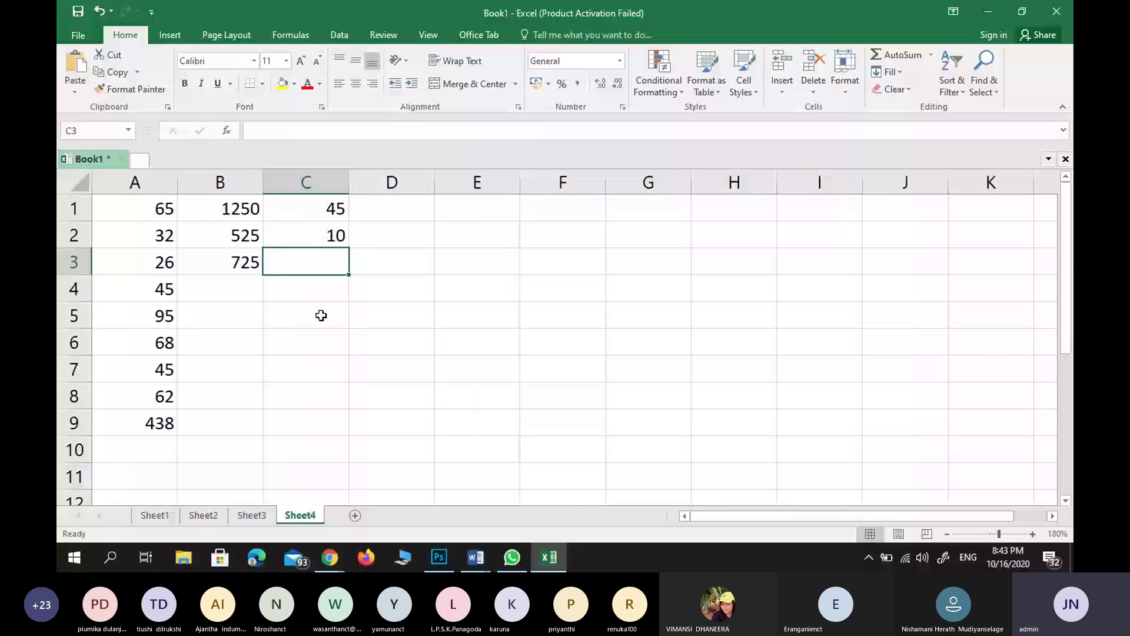
# Enter the formula =C1*C2 in C3.
pyautogui.write('=')
pyautogui.click(316, 216)
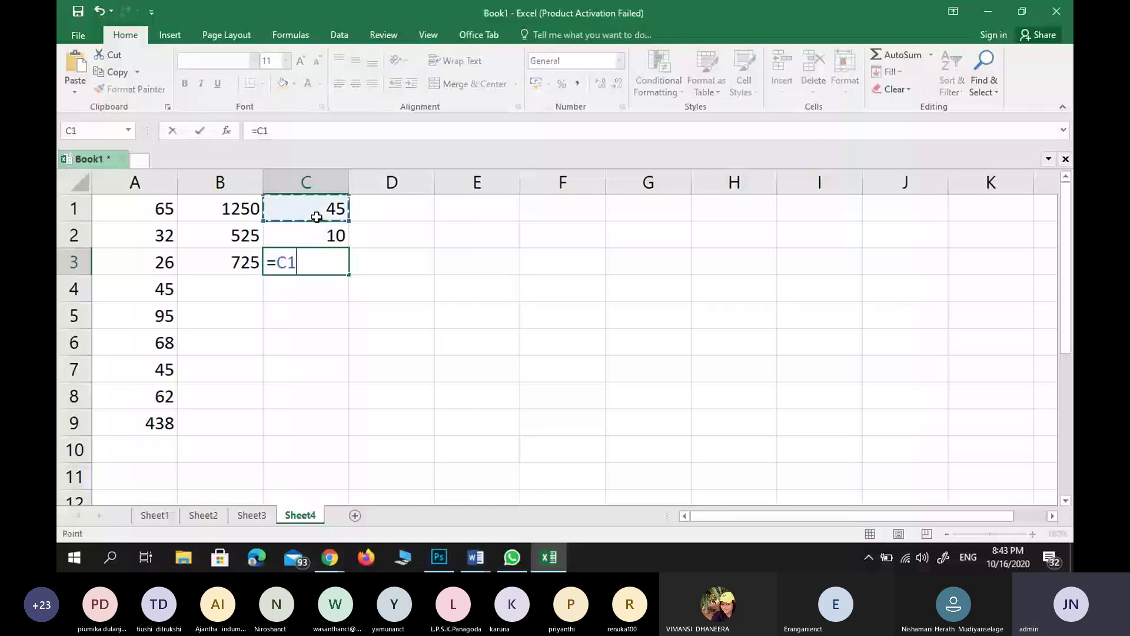
pyautogui.write('*')
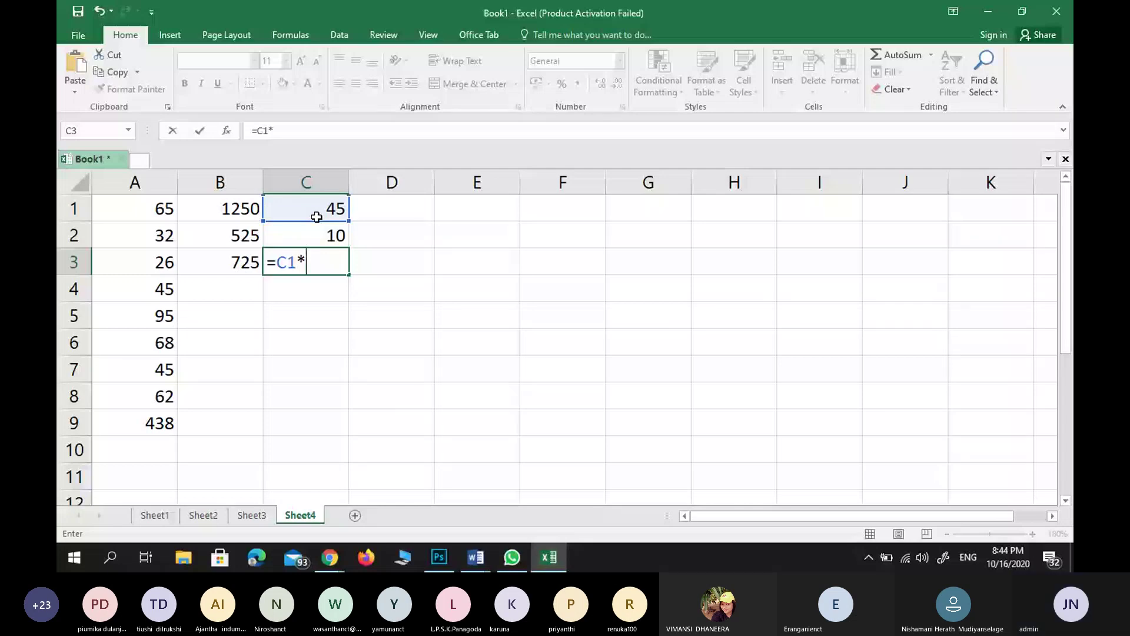
pyautogui.click(320, 235)
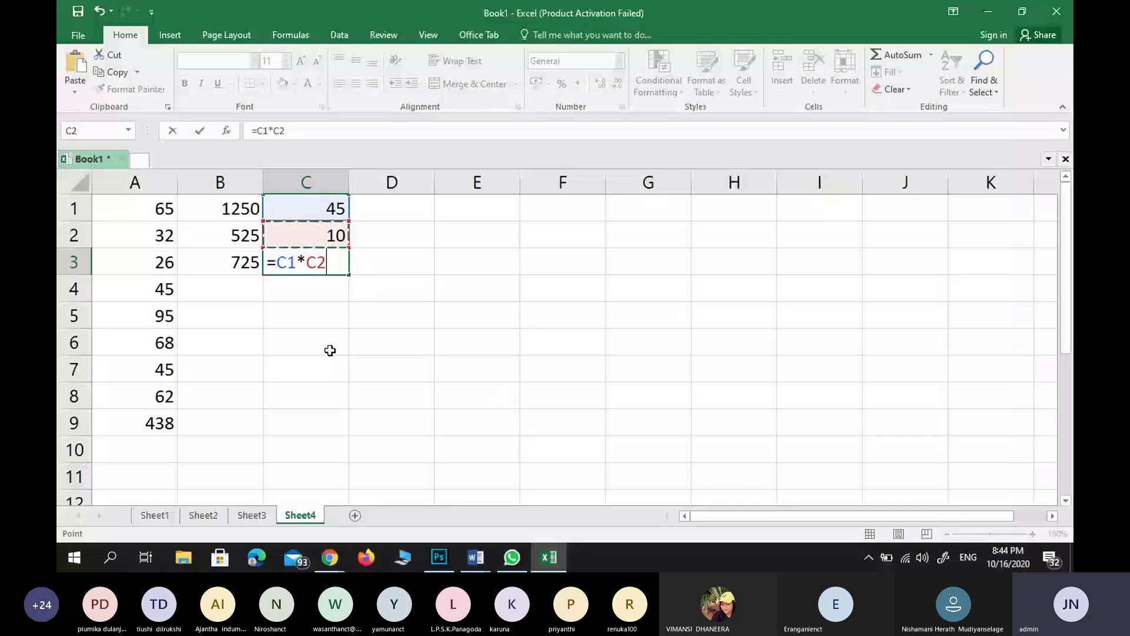
pyautogui.press('Return')
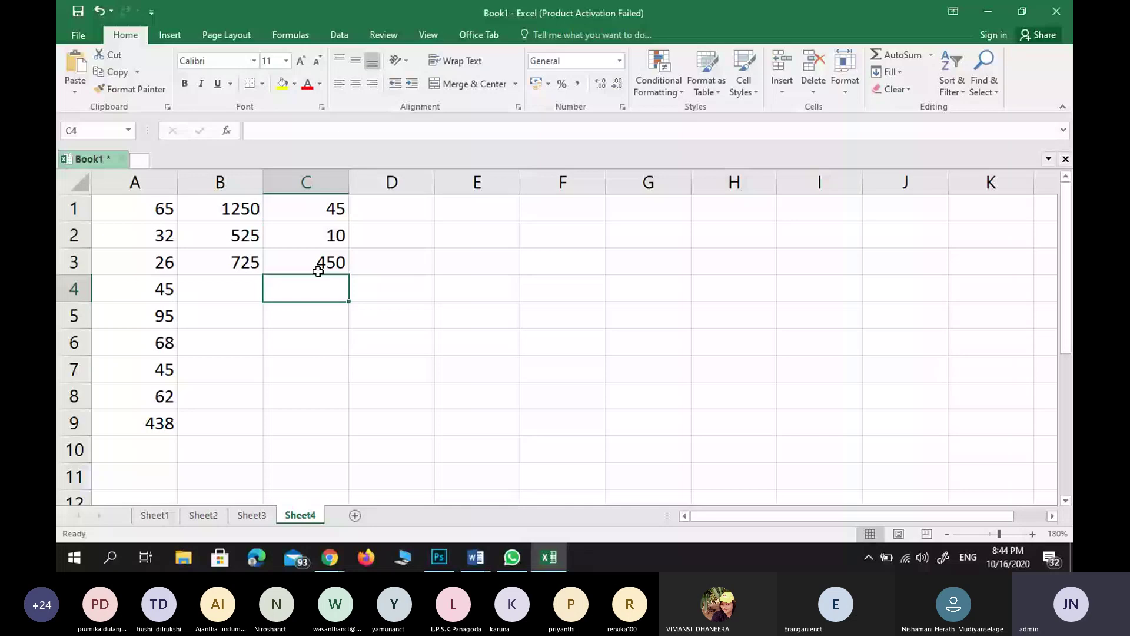
# Edit C2 from 10 to 100 so C3 recalculates.
pyautogui.doubleClick(312, 237)
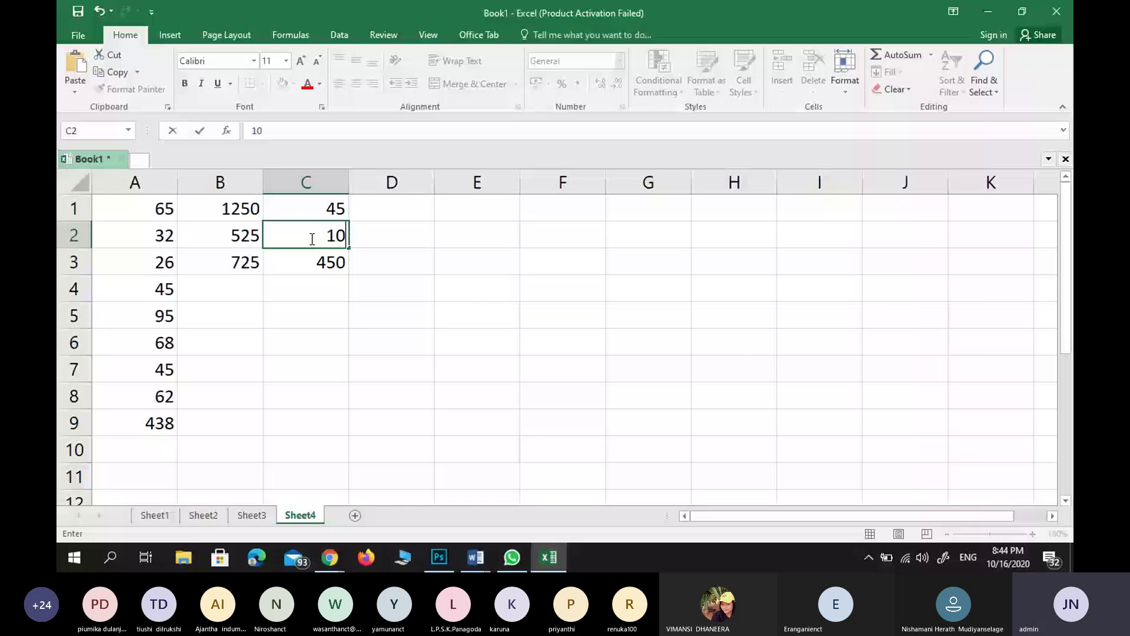
pyautogui.write('0')
pyautogui.click(316, 212)
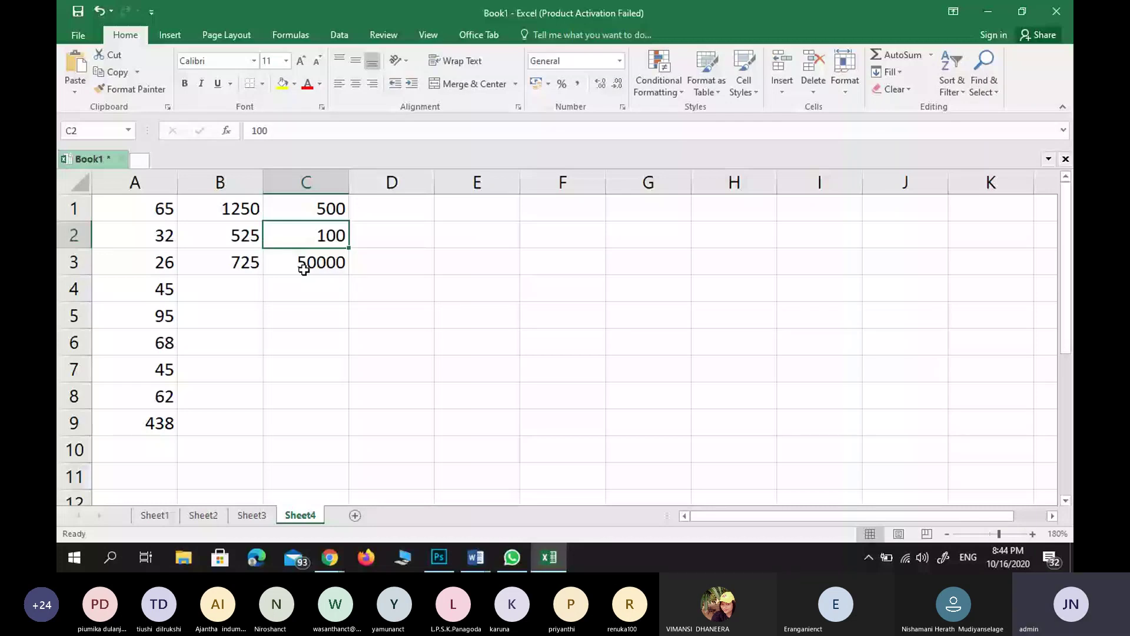
# Move to D1 and begin typing 5400 for the division example.
pyautogui.press('Up')
pyautogui.press('Right')
pyautogui.write('5400')
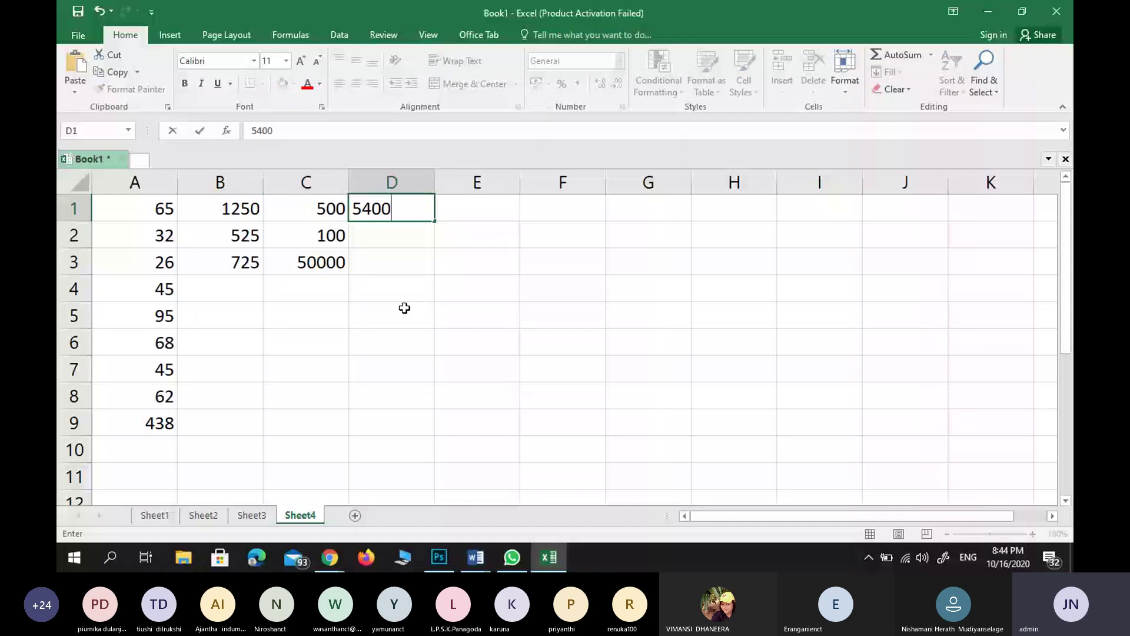
# Confirm 5400 in D1 and enter 75 in D2.
pyautogui.press('Return')
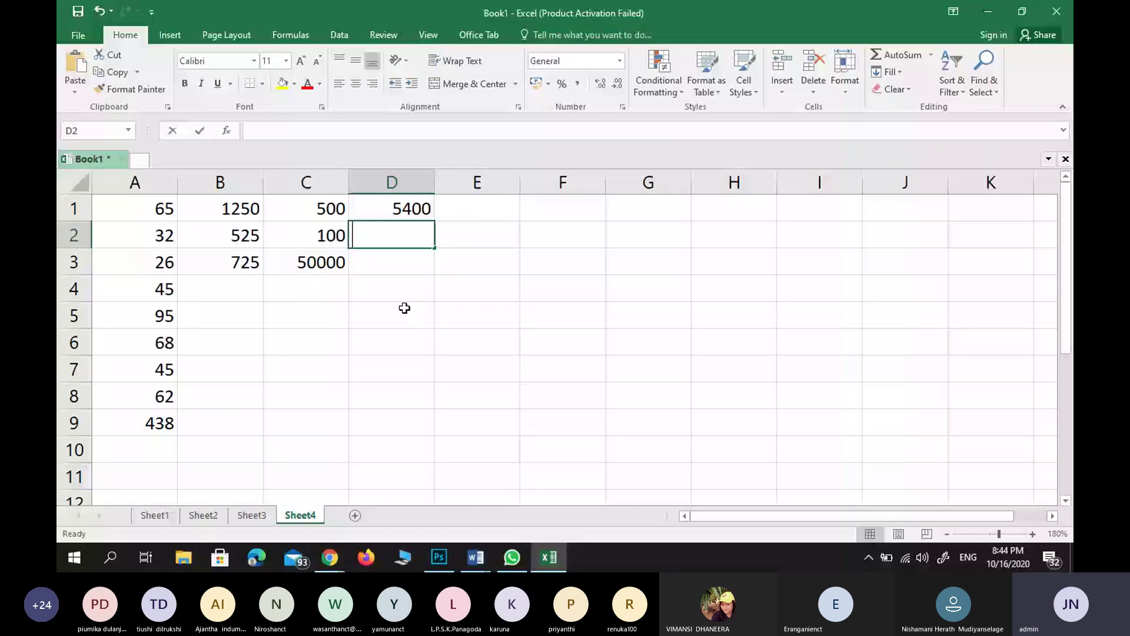
pyautogui.write('75')
pyautogui.press('Return')
# Enter the formula =D1/D2 in D3.
pyautogui.write('=')
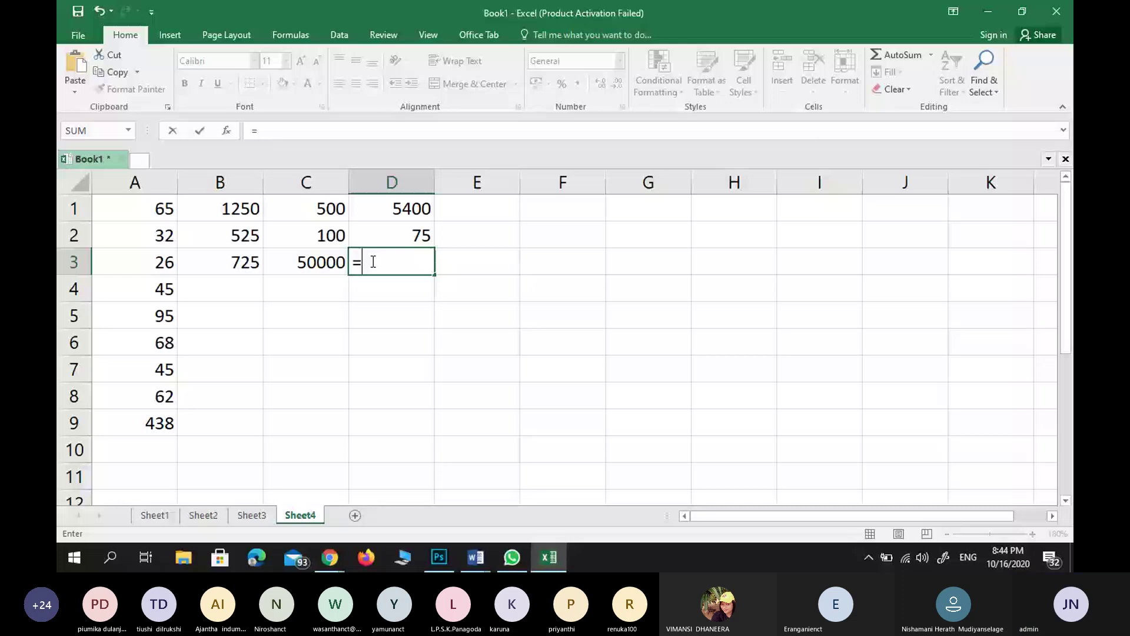
pyautogui.click(392, 208)
pyautogui.write('/')
pyautogui.click(391, 236)
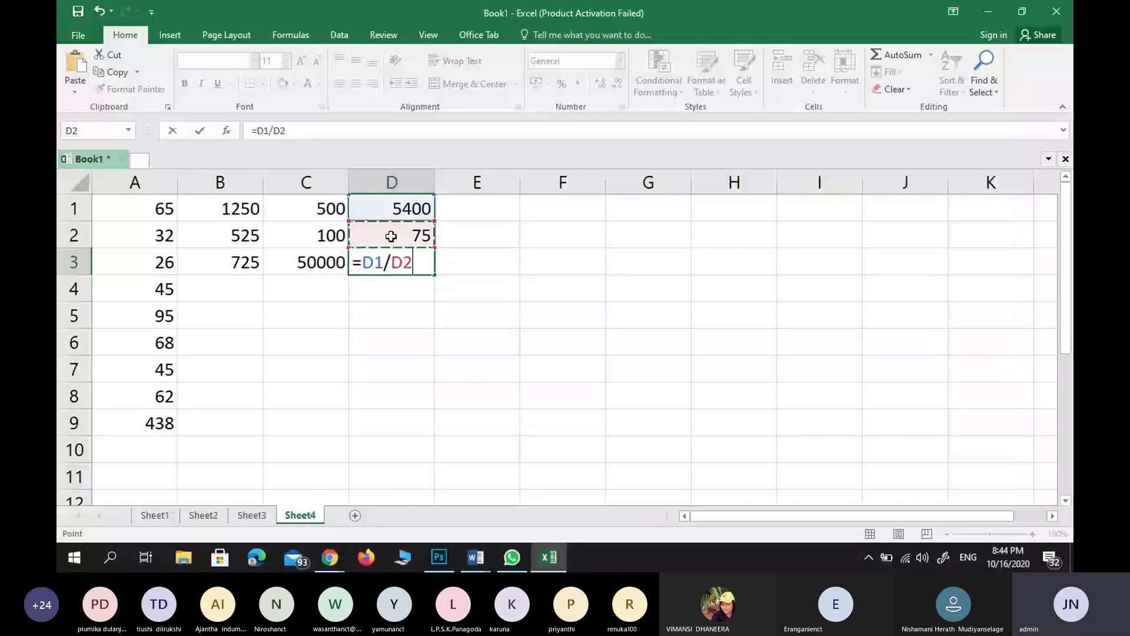
pyautogui.press('Return')
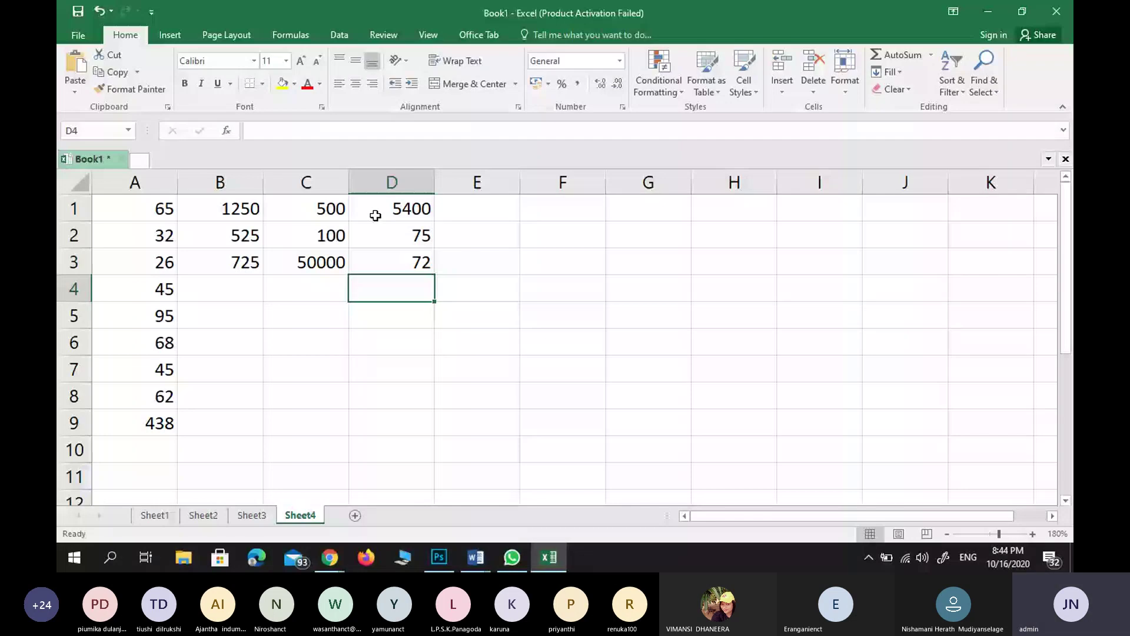
# Reopen the D3 formula and confirm it, now showing 54.
pyautogui.press('Up')
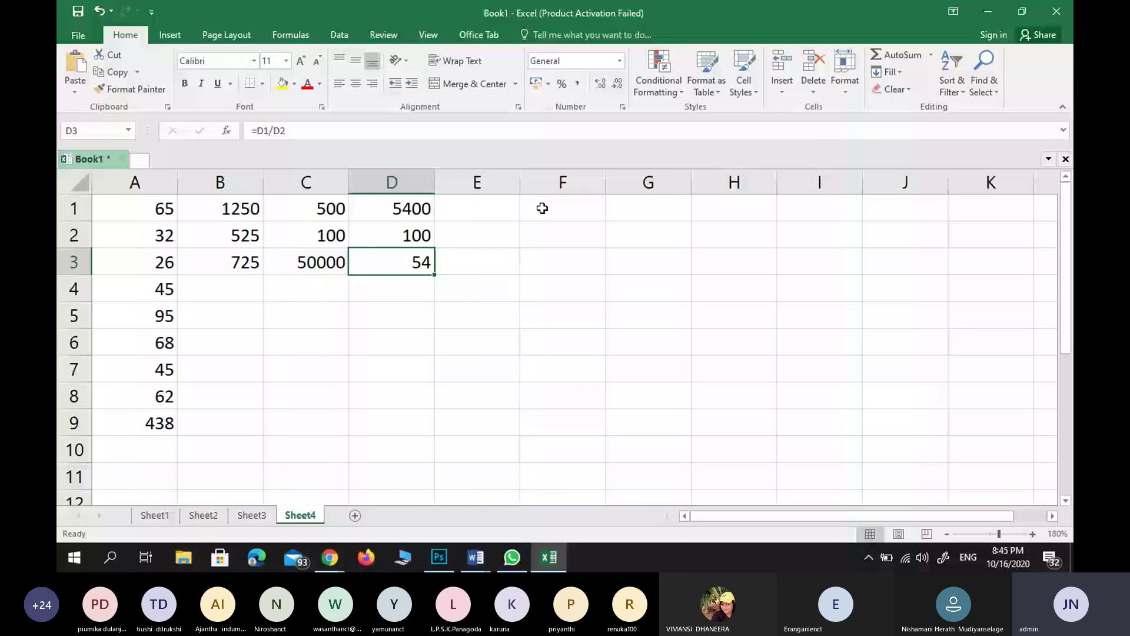
pyautogui.press('F2')
pyautogui.press('Left')
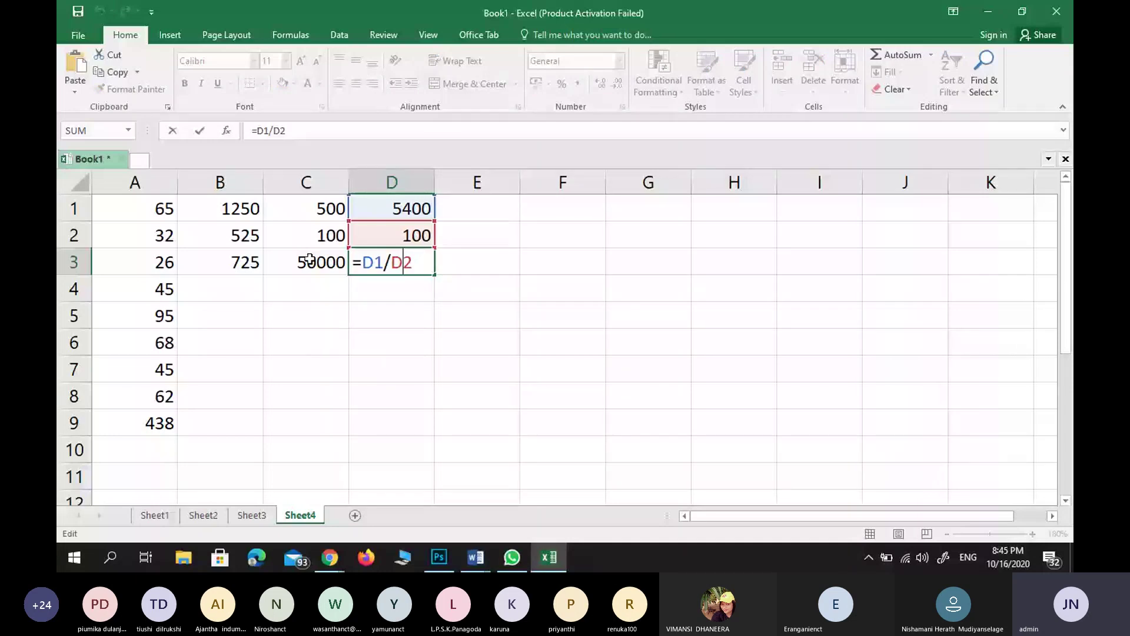
pyautogui.press('Tab')
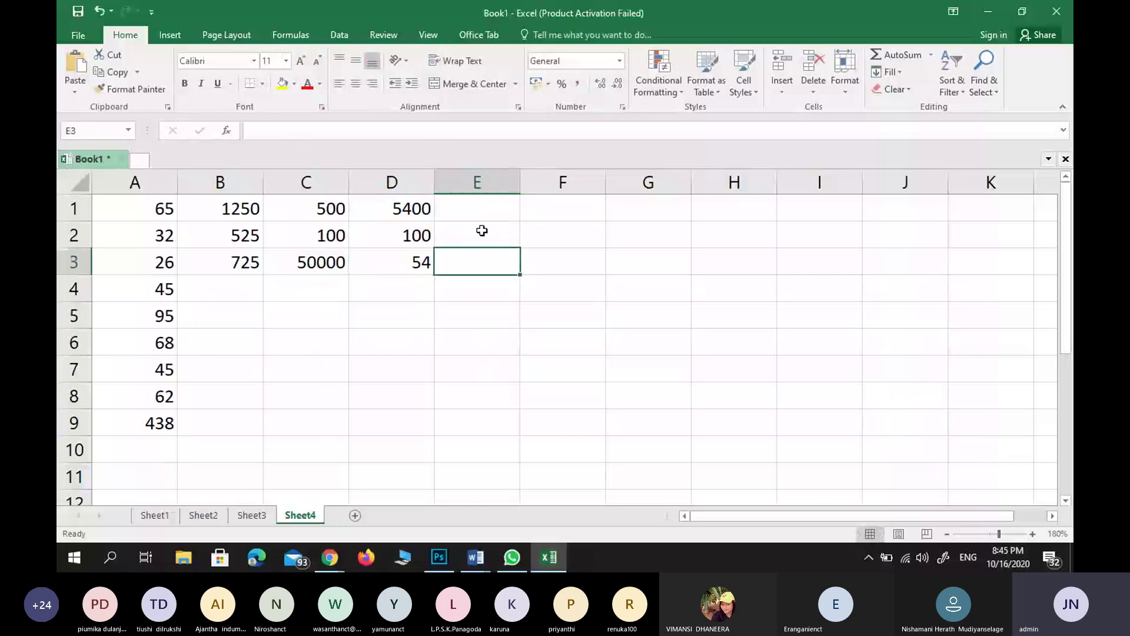
pyautogui.click(486, 208)
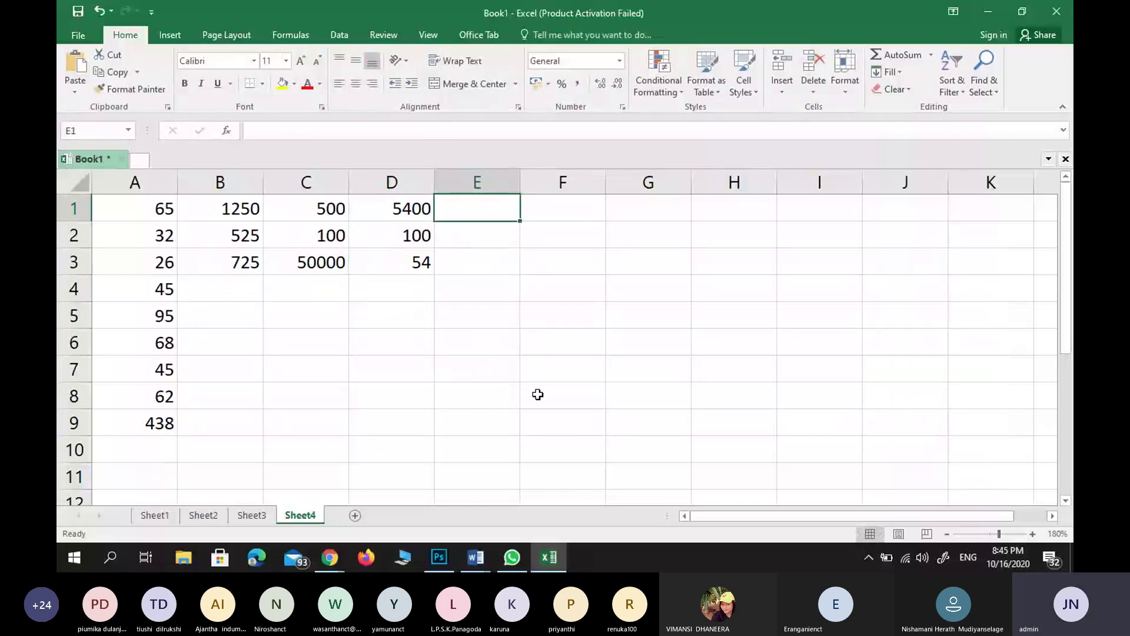
# Enter 148000 in E1 and 10% in E2.
pyautogui.write('148000')
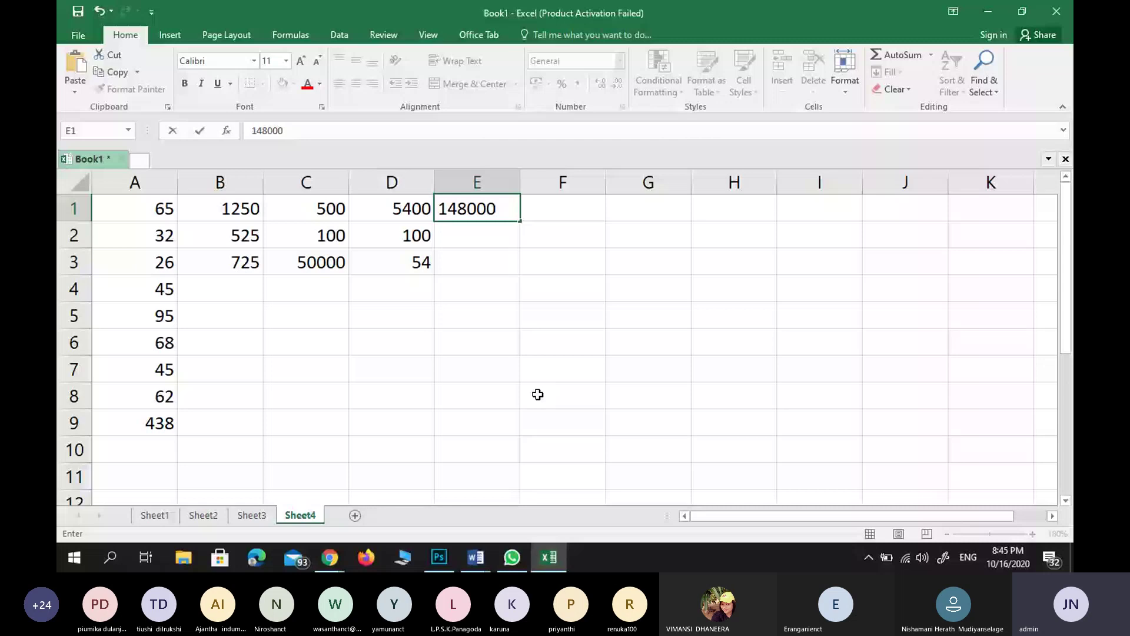
pyautogui.press('Return')
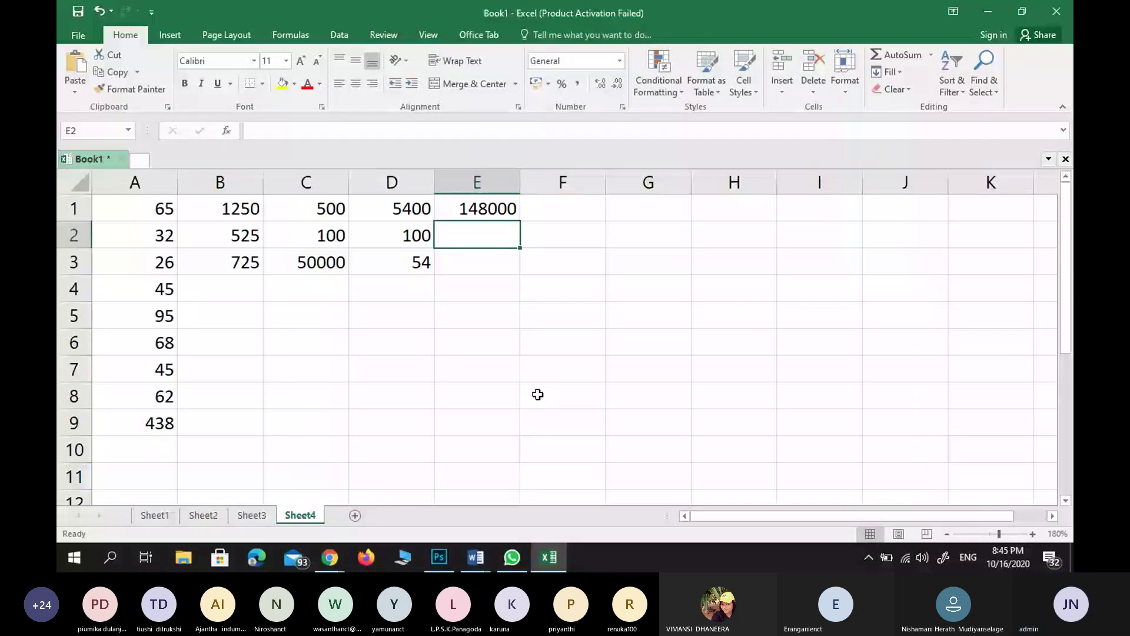
pyautogui.write('1')
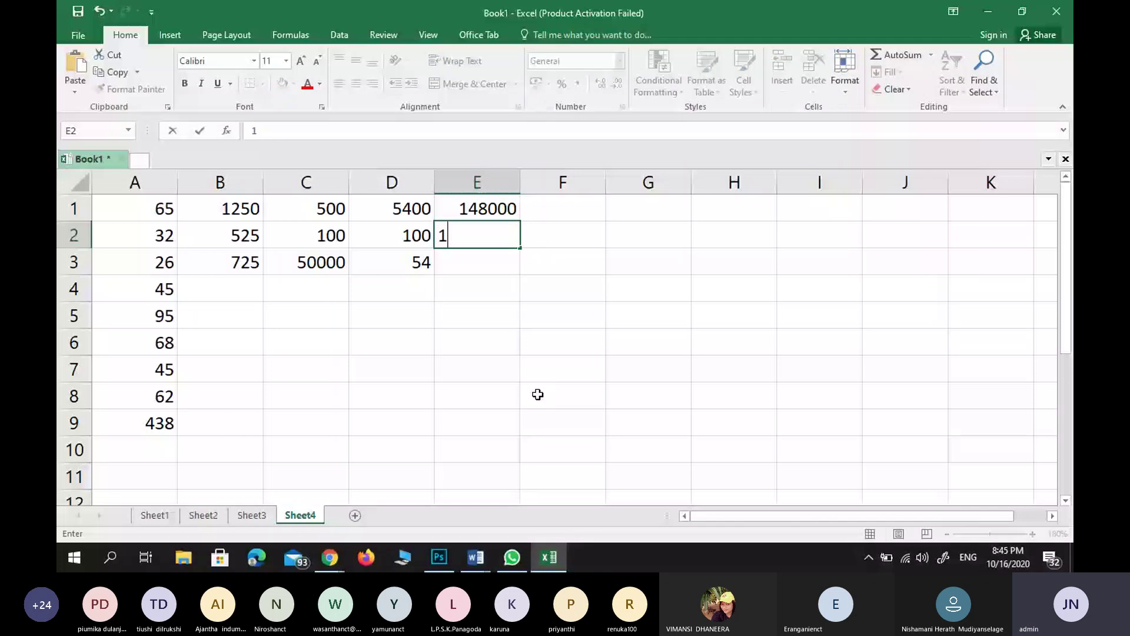
pyautogui.write('0%')
pyautogui.press('Return')
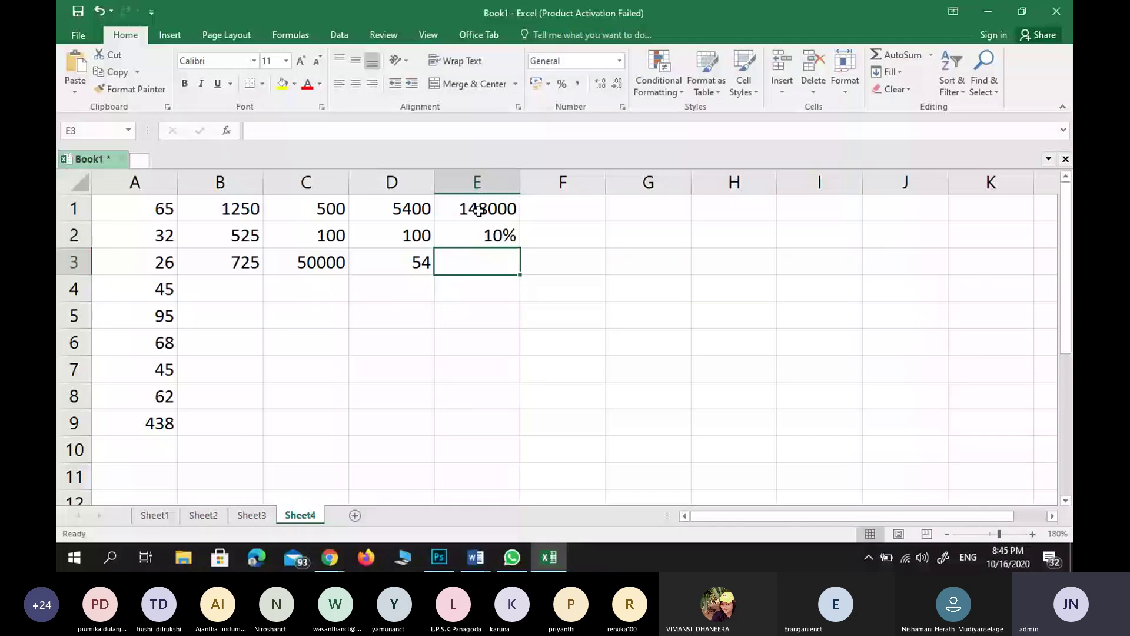
# Enter =E1*E2 in E3 so it shows 14800.
pyautogui.write('=')
pyautogui.click(482, 207)
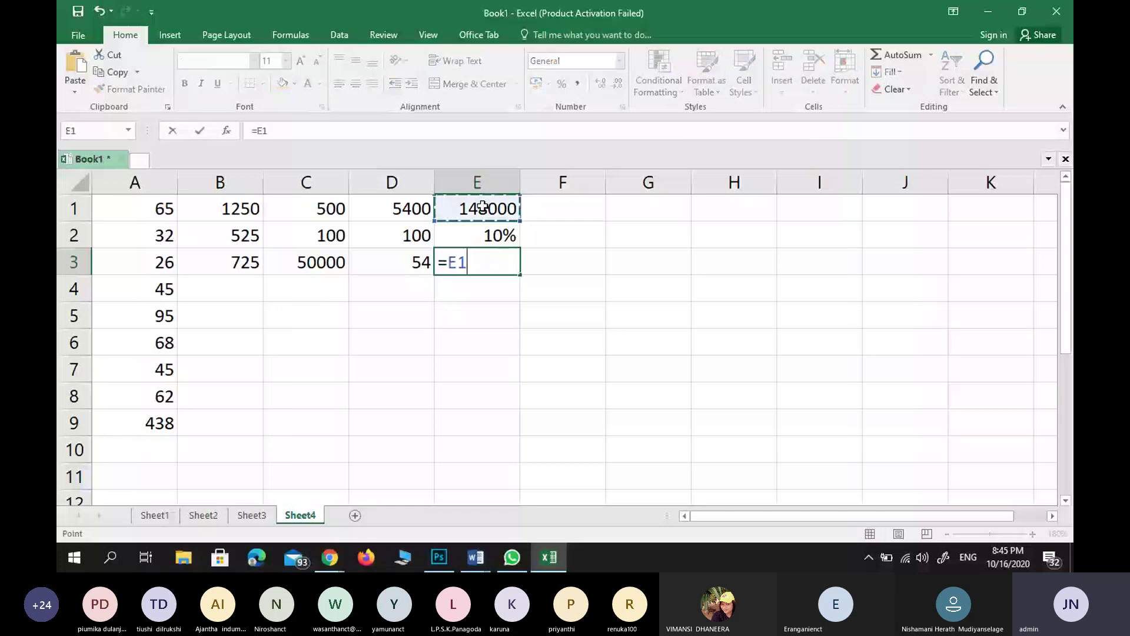
pyautogui.write('*')
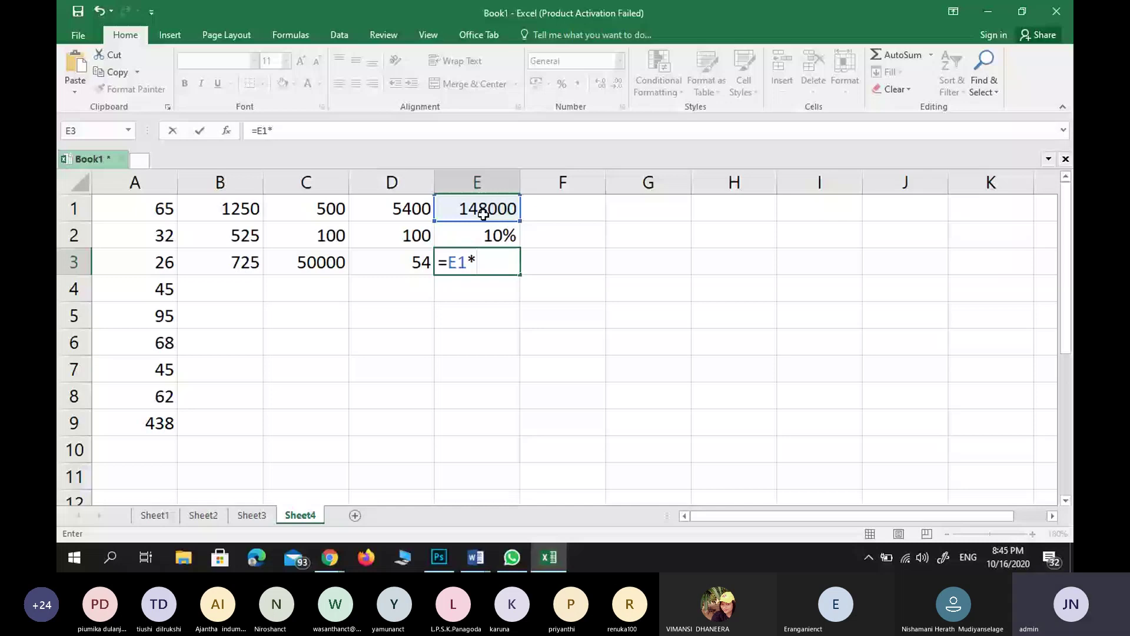
pyautogui.click(482, 225)
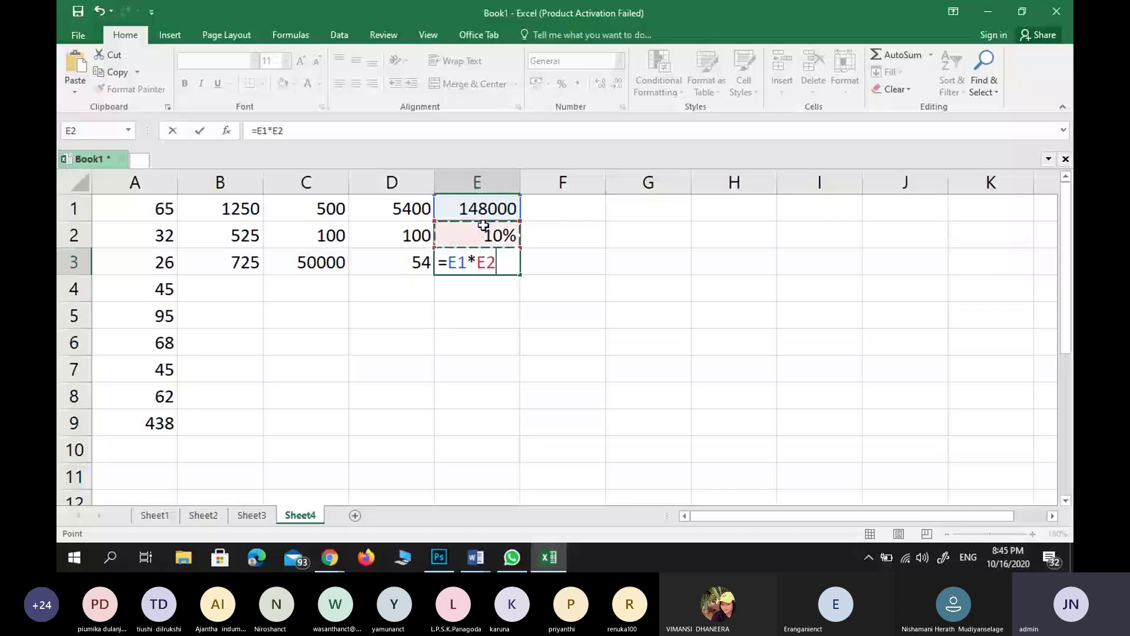
pyautogui.press('Return')
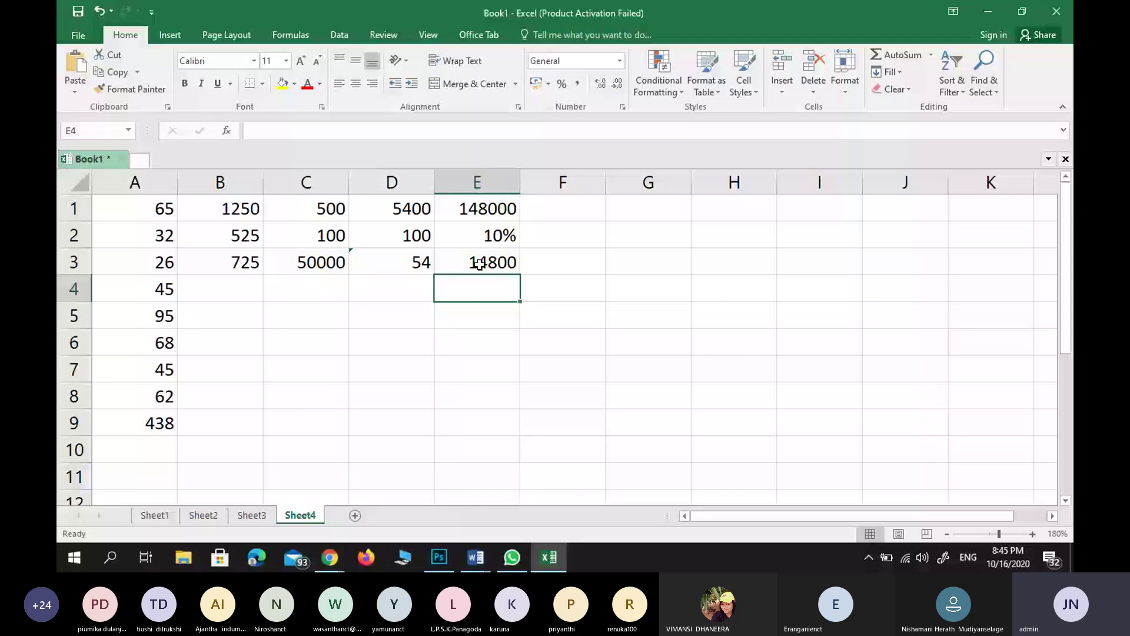
# Re-enter 10% in E2, then switch to the Teams meeting window.
pyautogui.press('Up')
pyautogui.press('Up')
pyautogui.press('Up')
pyautogui.press('Right')
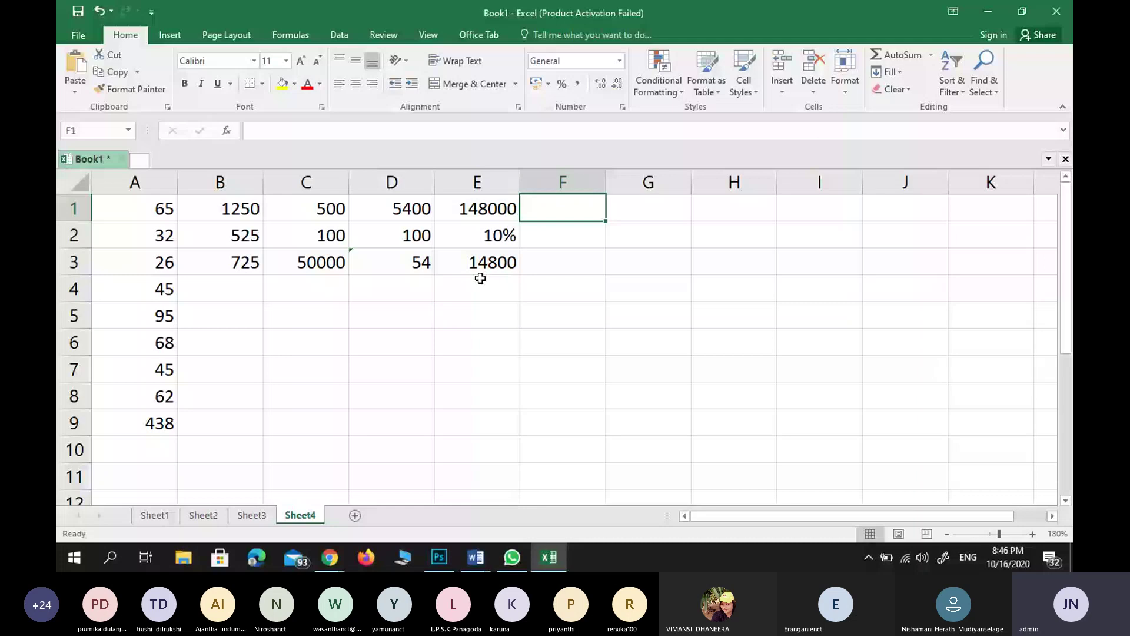
pyautogui.press('Left')
pyautogui.press('Down')
pyautogui.press('F2')
pyautogui.press('BackSpace')
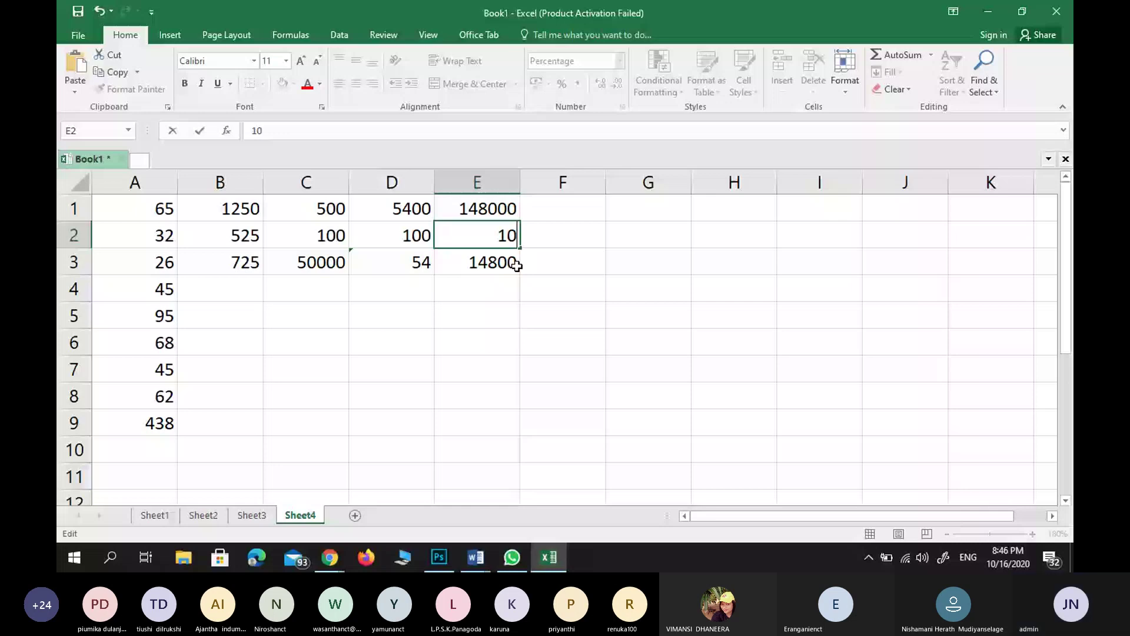
pyautogui.press('Return')
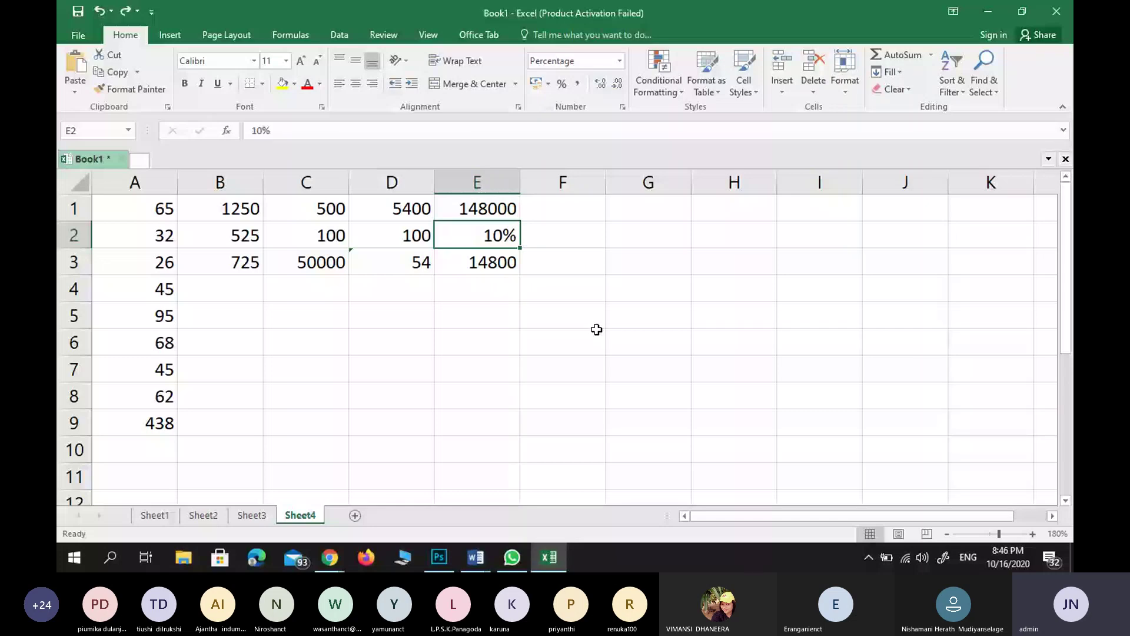
pyautogui.press('Up')
pyautogui.press('Right')
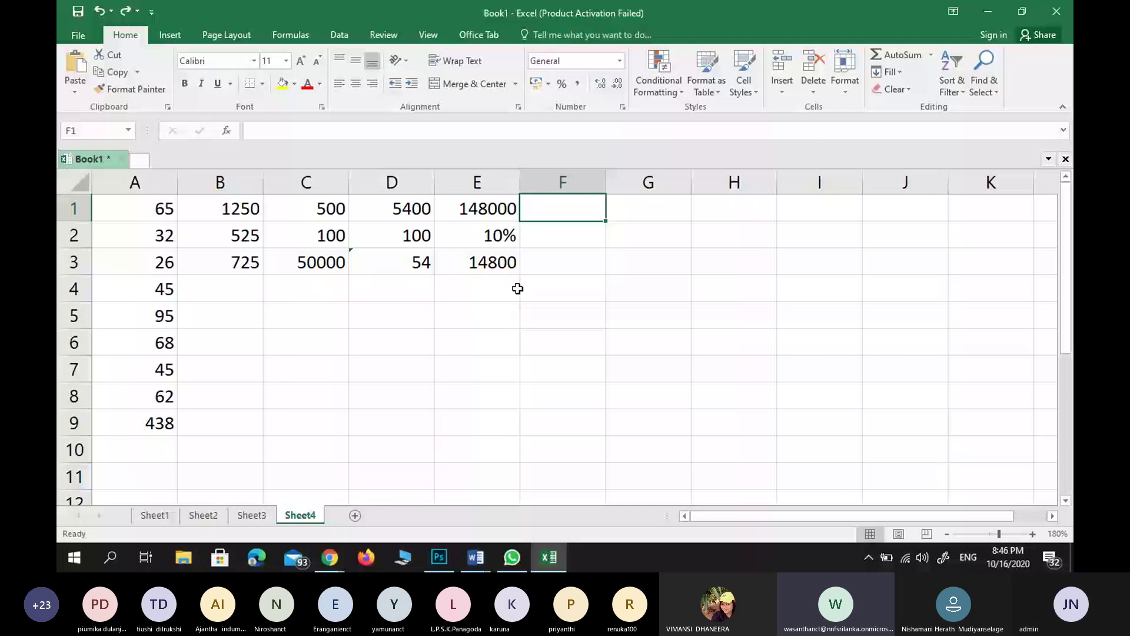
pyautogui.hotkey('alt', 'Tab')
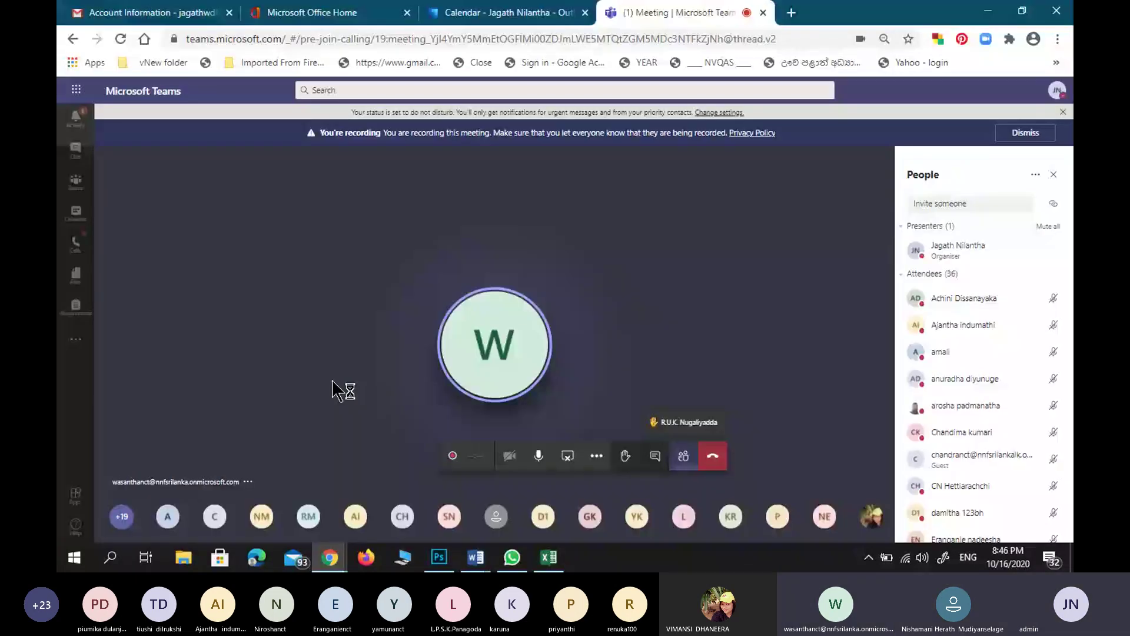
# Scroll the Teams People panel's attendee list, then switch back to Excel.
pyautogui.scroll(-8, 1071, 391)
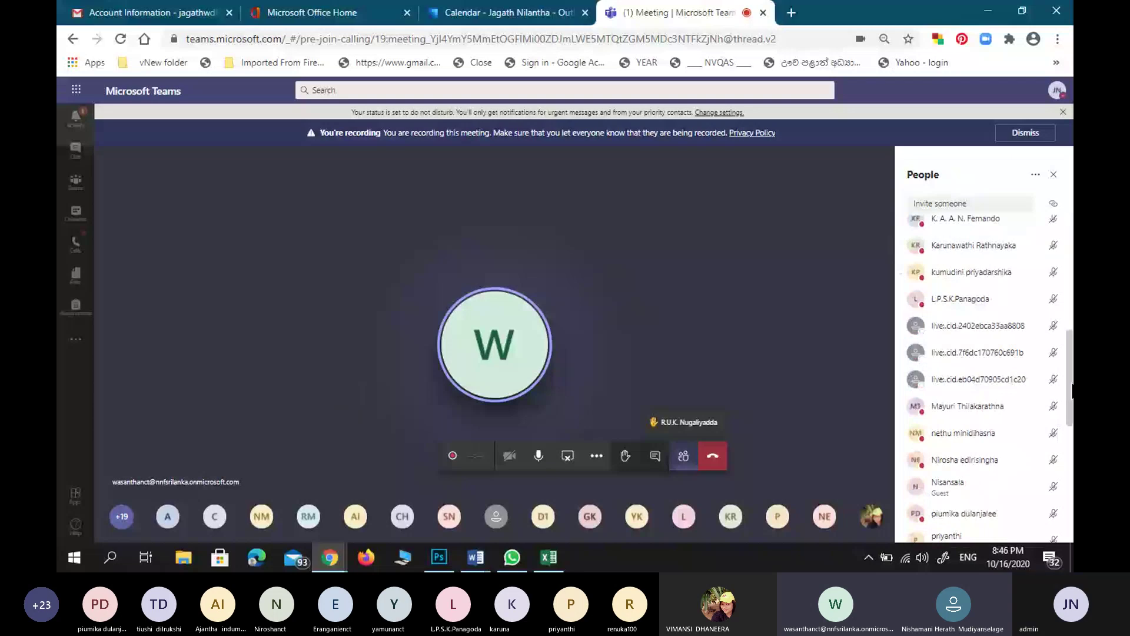
pyautogui.scroll(-1, 1071, 392)
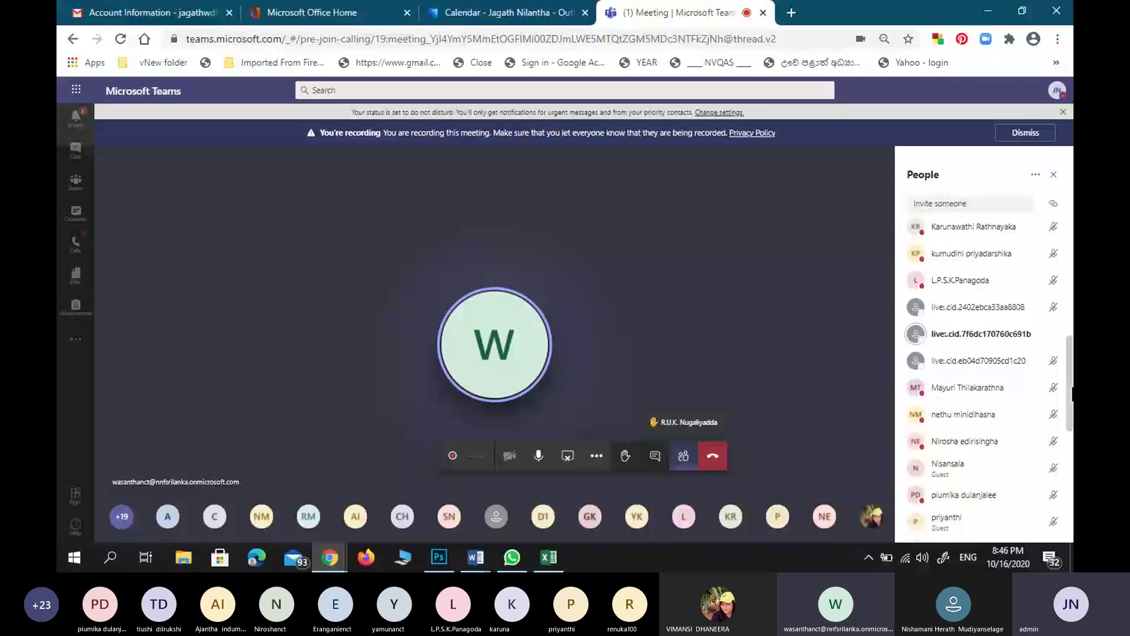
pyautogui.moveTo(1071, 394); pyautogui.dragTo(1069, 462)
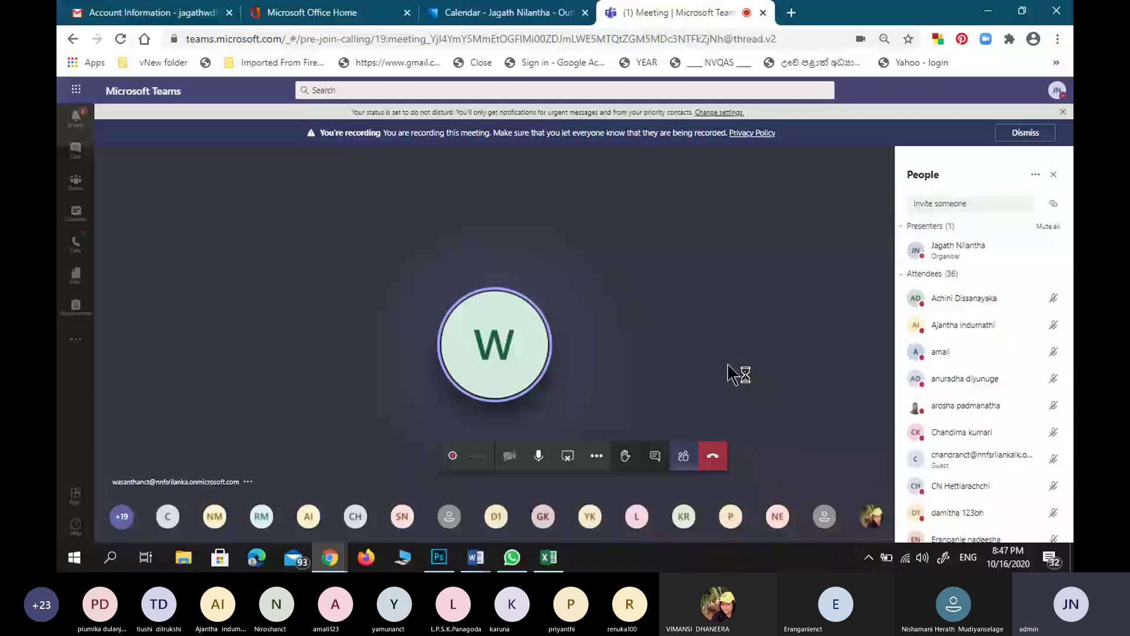
pyautogui.hotkey('alt', 'Tab')
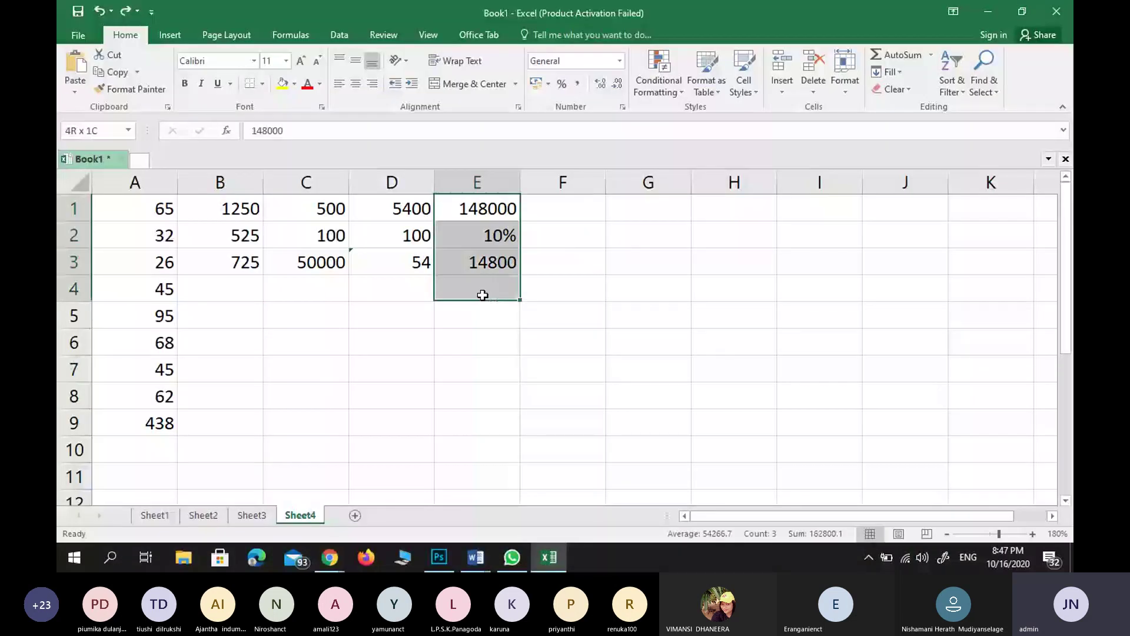
# Clear E1:E3, then enter 1000 in E1 and 10% in E2.
pyautogui.press('Delete')
pyautogui.click(494, 207)
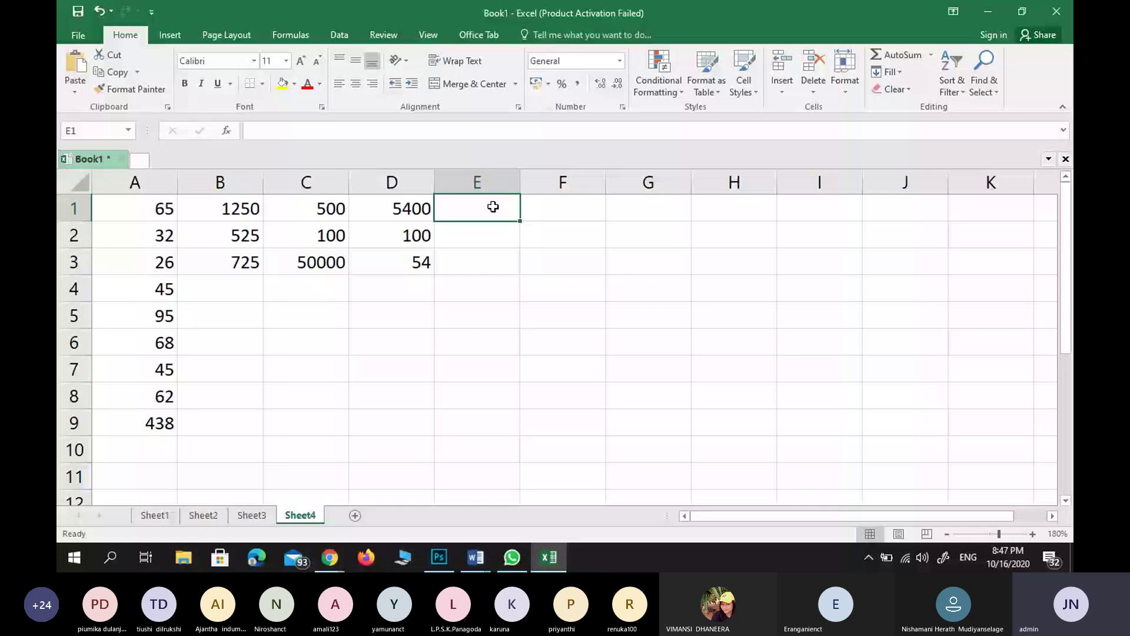
pyautogui.write('1000')
pyautogui.press('Return')
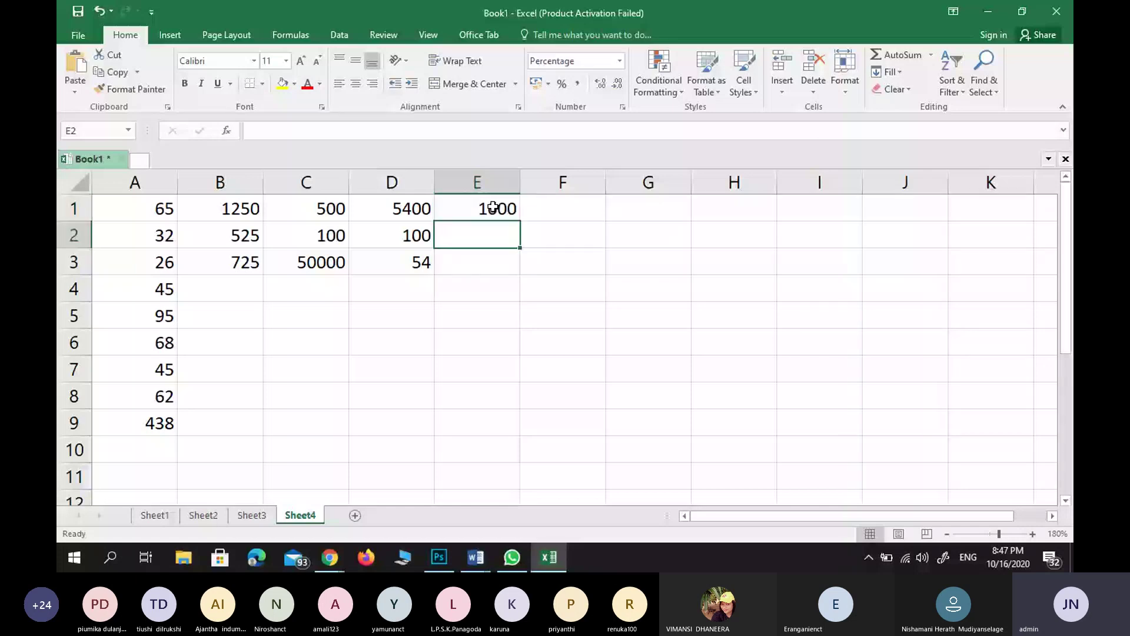
pyautogui.write('1')
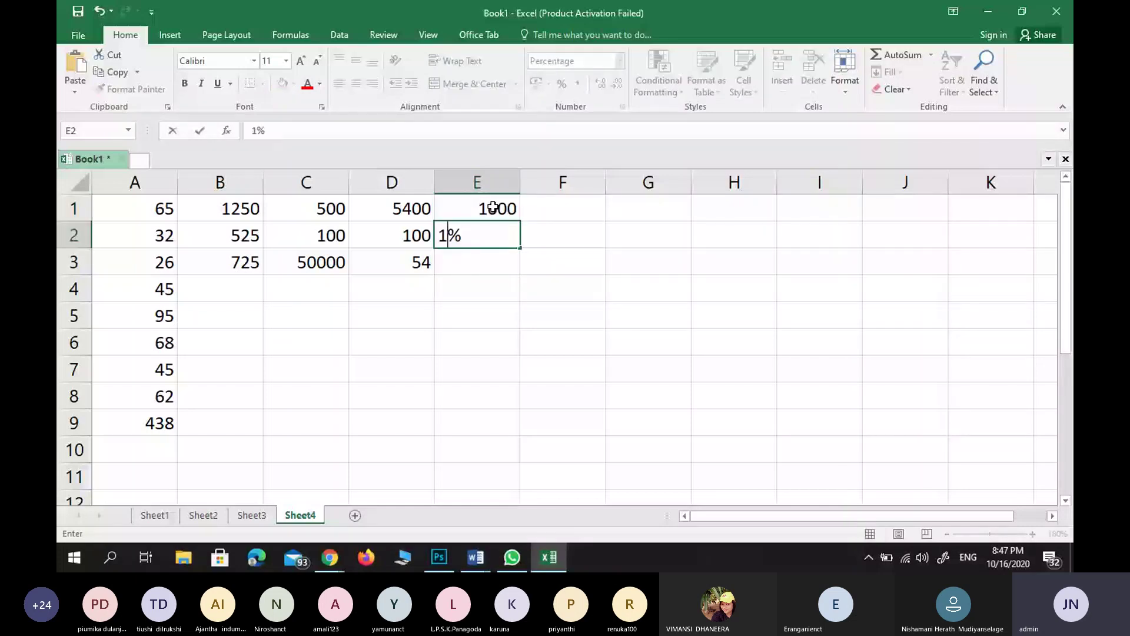
pyautogui.write('0')
pyautogui.press('Return')
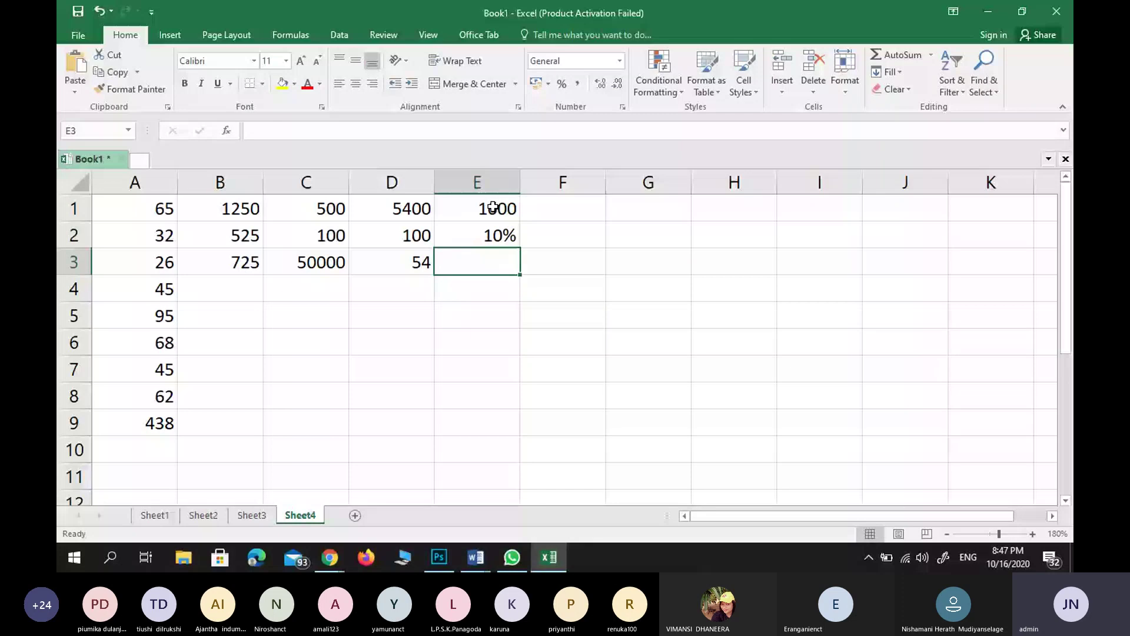
pyautogui.click(493, 207)
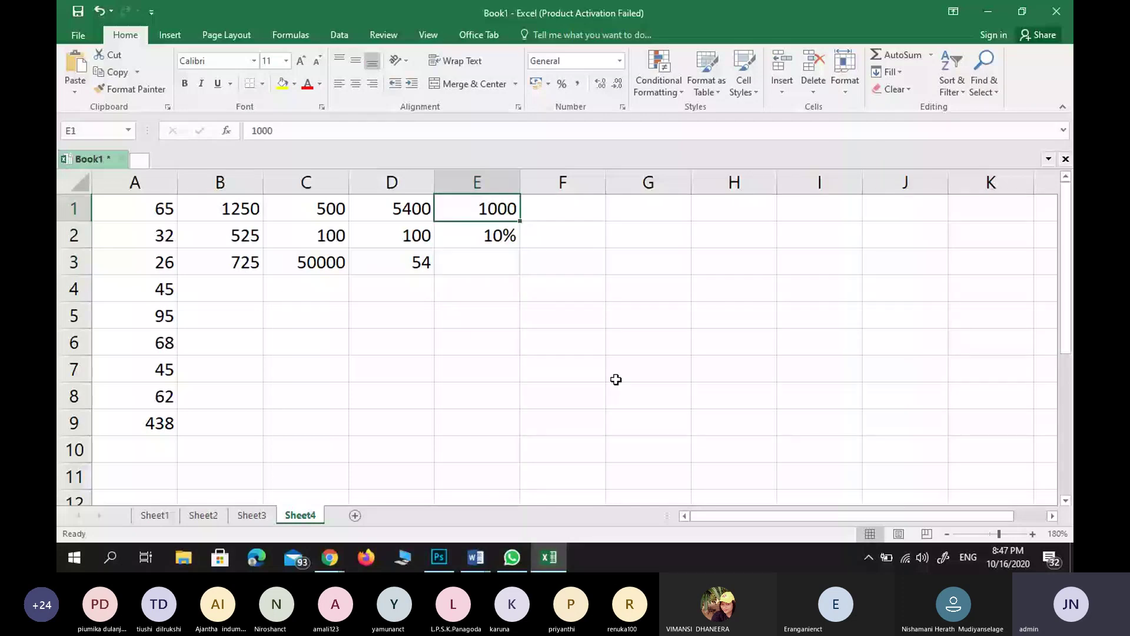
# Enter the formula =E1*E2 in E3.
pyautogui.press('Down')
pyautogui.press('Down')
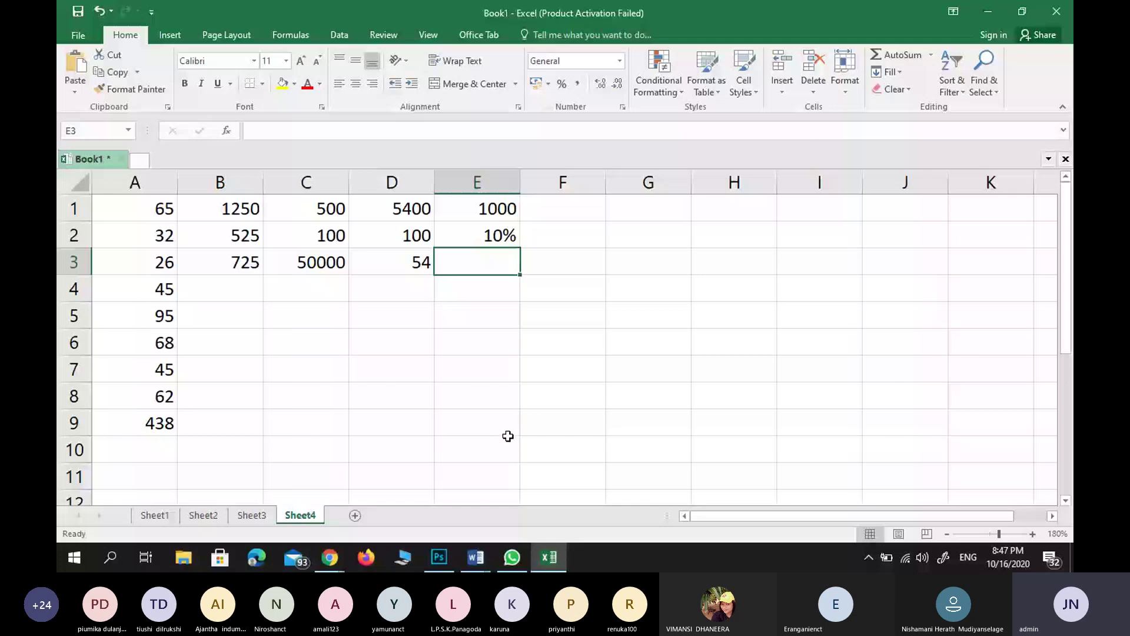
pyautogui.write('=')
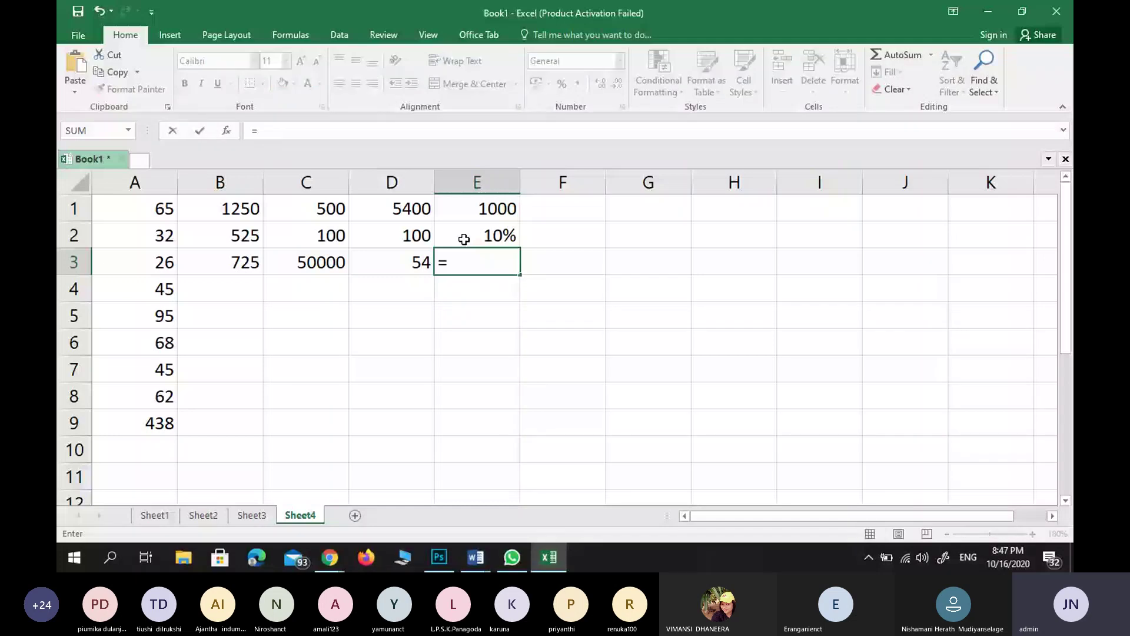
pyautogui.click(484, 213)
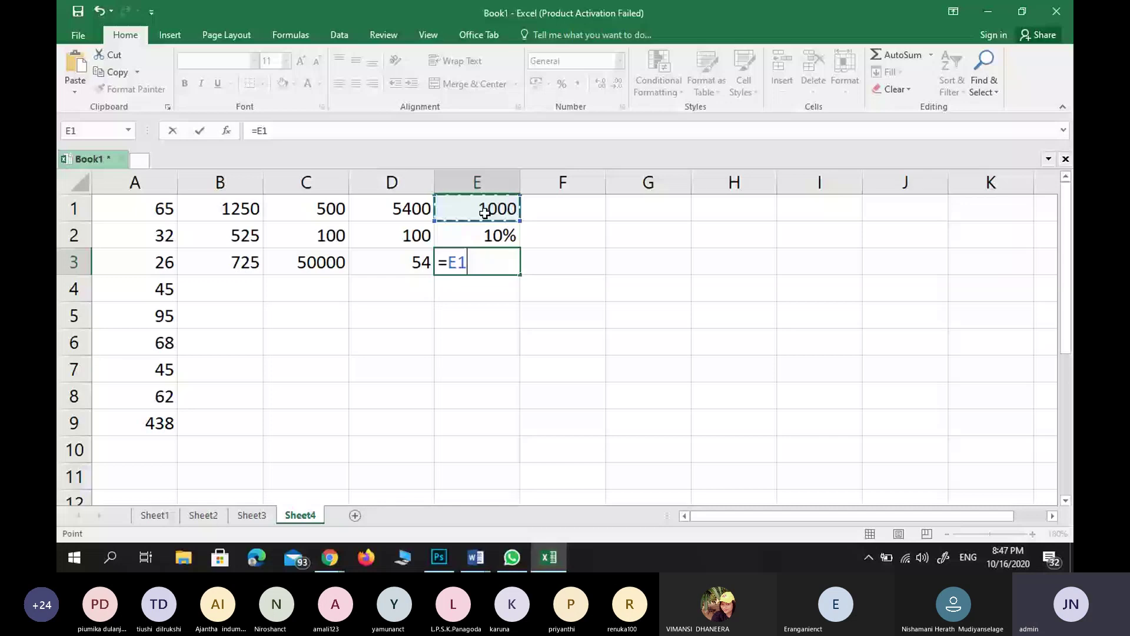
pyautogui.write('*')
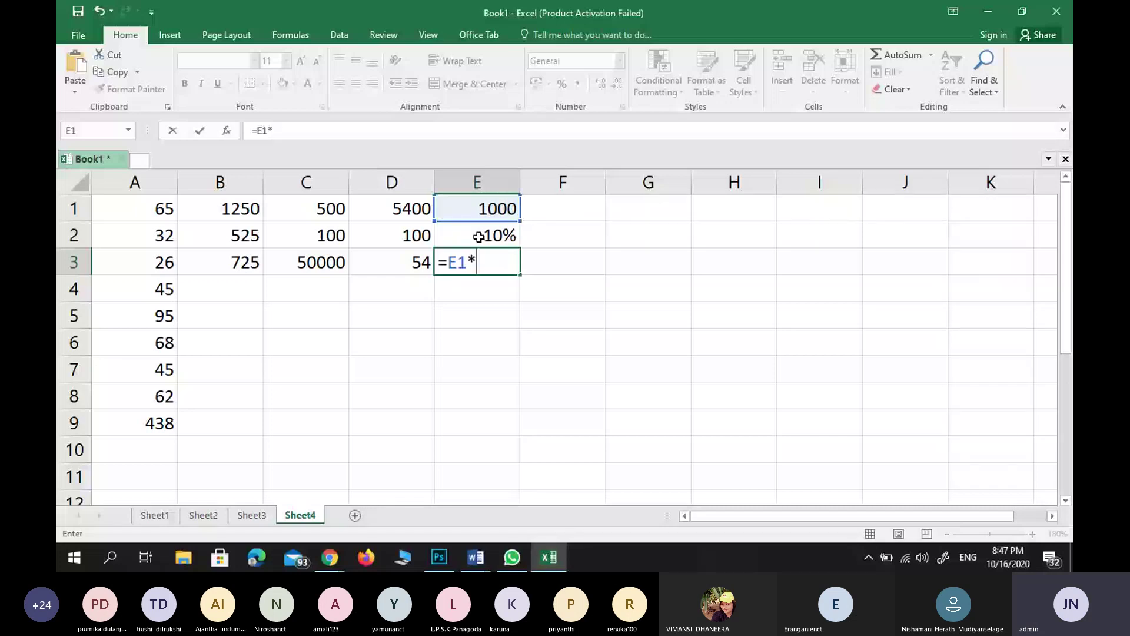
pyautogui.click(478, 237)
pyautogui.press('Return')
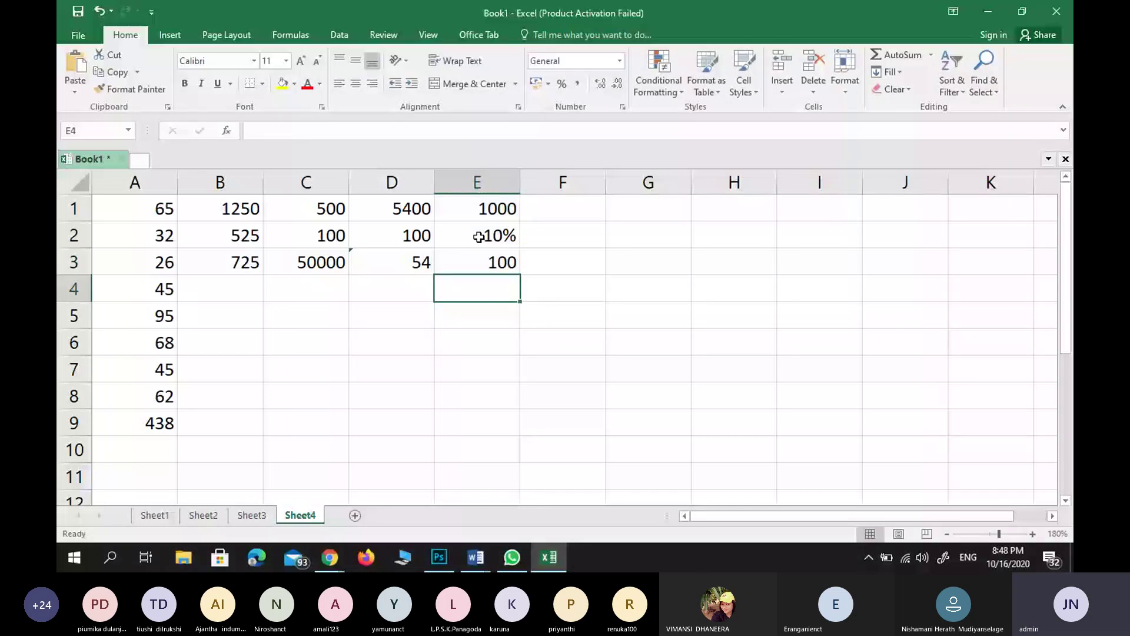
pyautogui.click(478, 250)
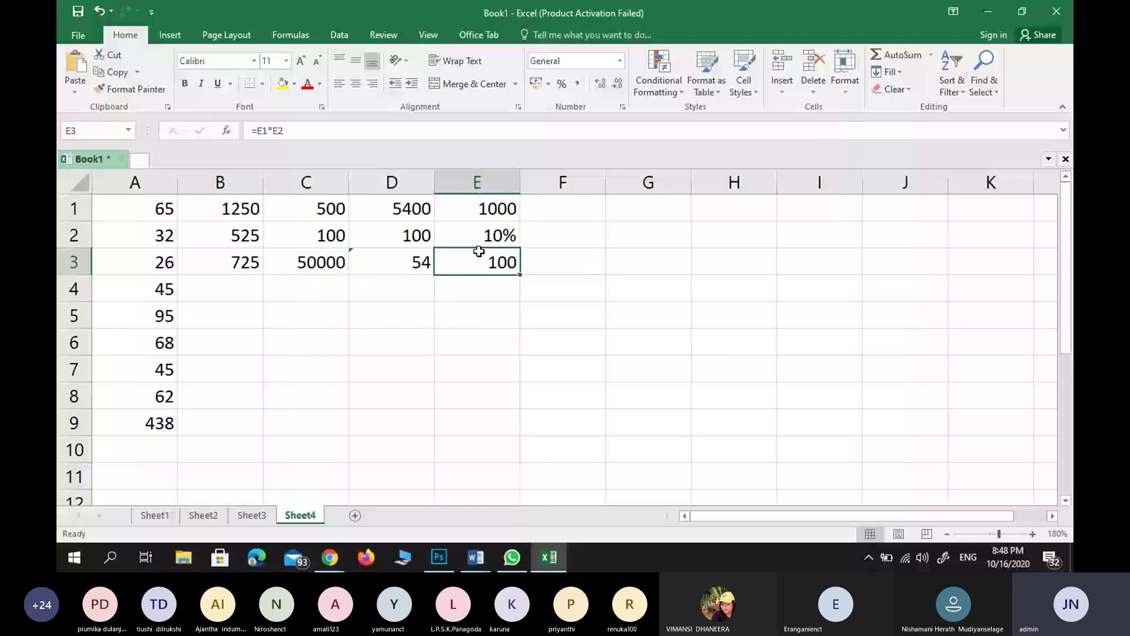
# Change E2 to 5% and E1 to 500, then 2000, so E3 shows 100.
pyautogui.click(481, 237)
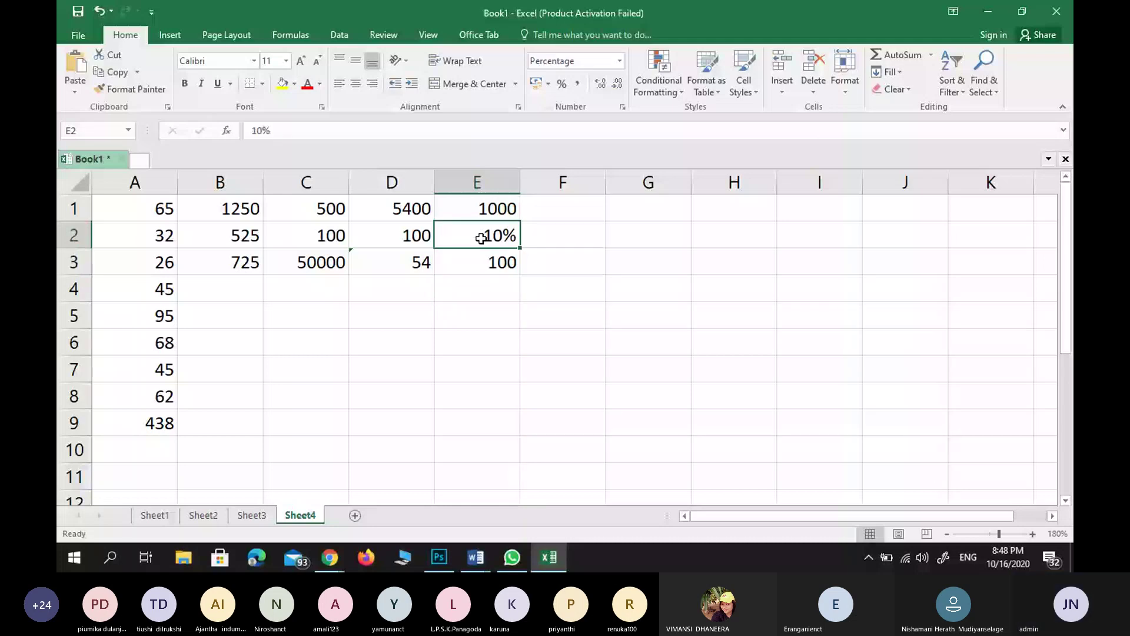
pyautogui.write('5')
pyautogui.press('Up')
pyautogui.write('50')
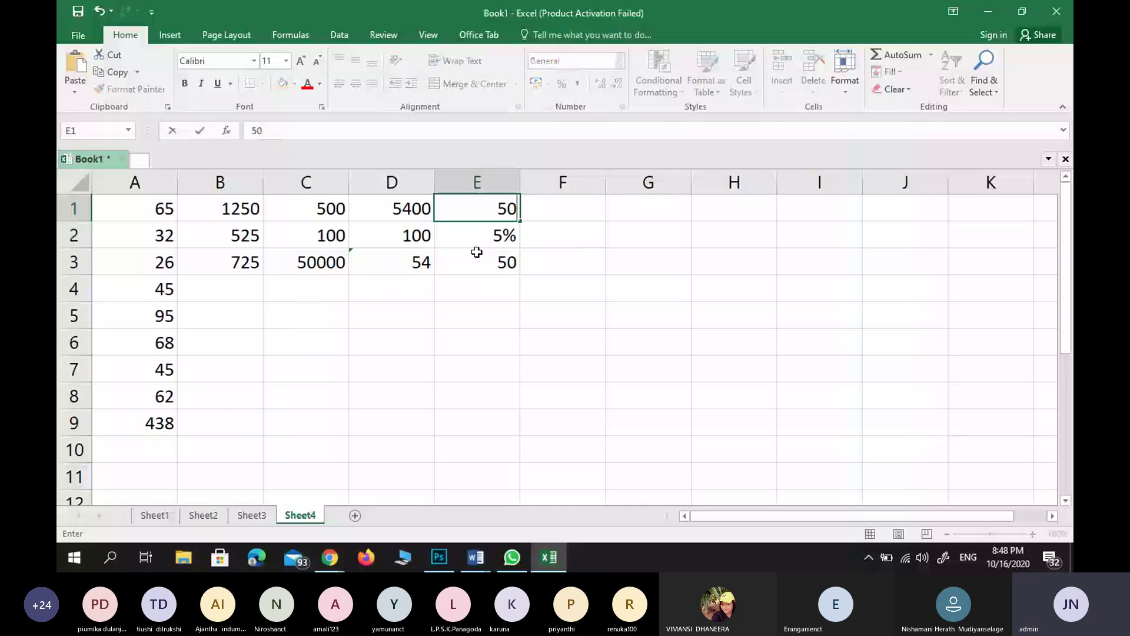
pyautogui.write('0')
pyautogui.press('Return')
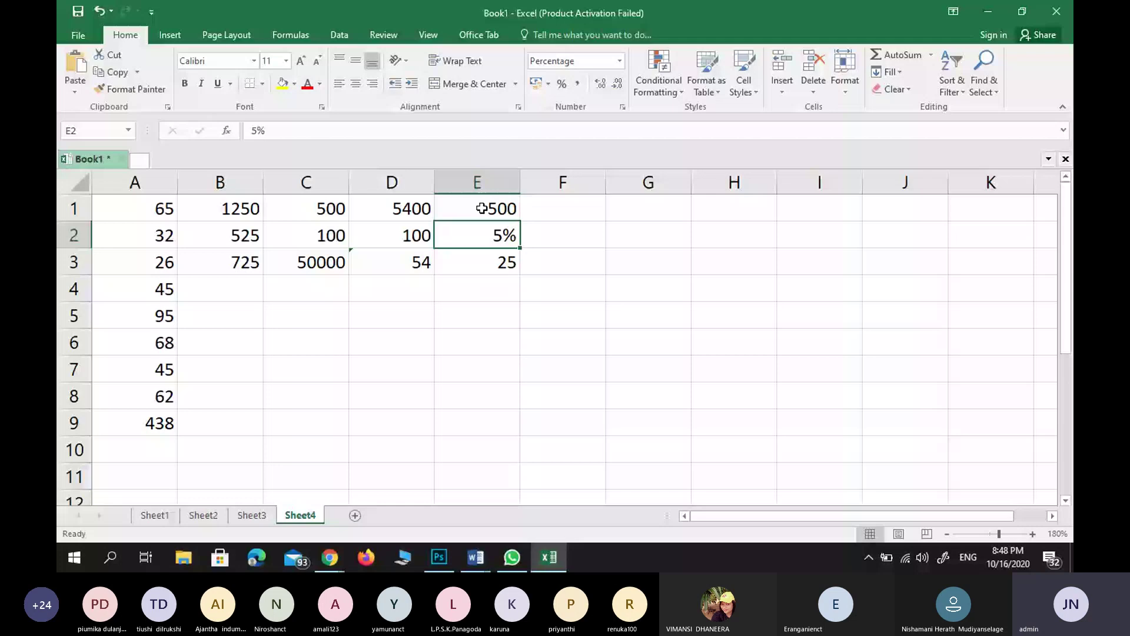
pyautogui.click(482, 208)
pyautogui.write('2000')
pyautogui.press('Return')
pyautogui.click(486, 312)
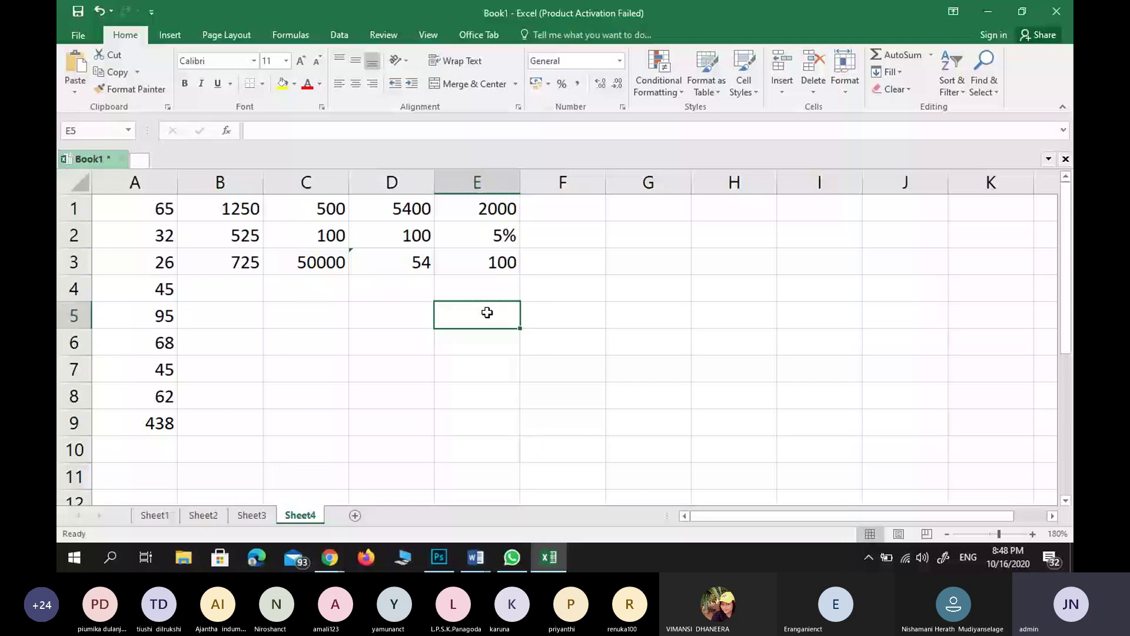
pyautogui.click(499, 266)
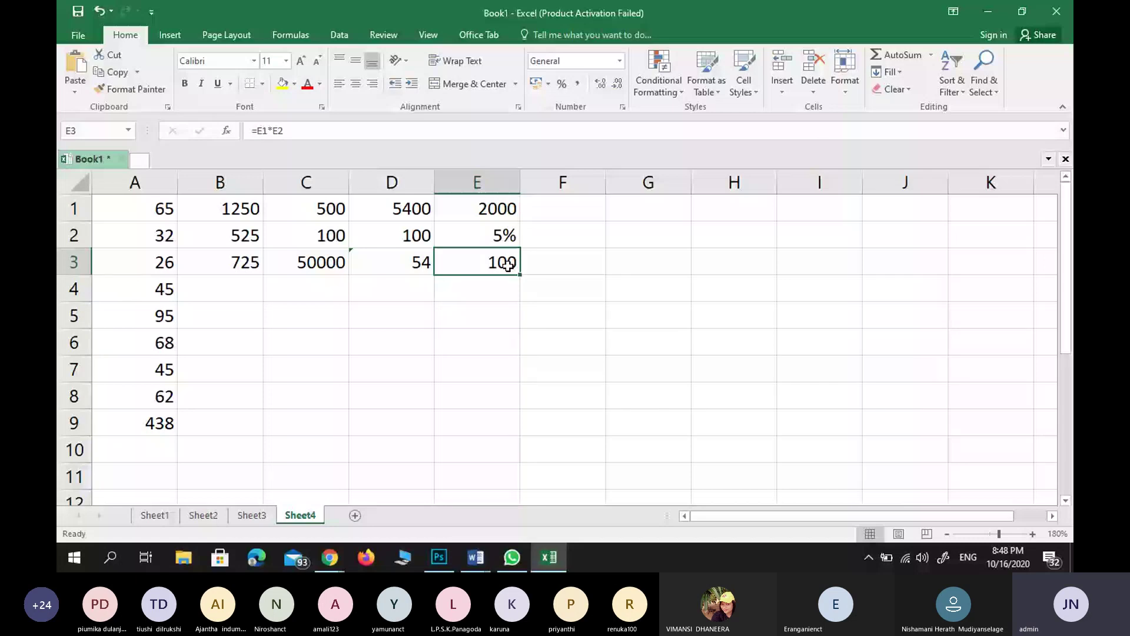
pyautogui.press('Up')
pyautogui.press('Up')
pyautogui.press('Right')
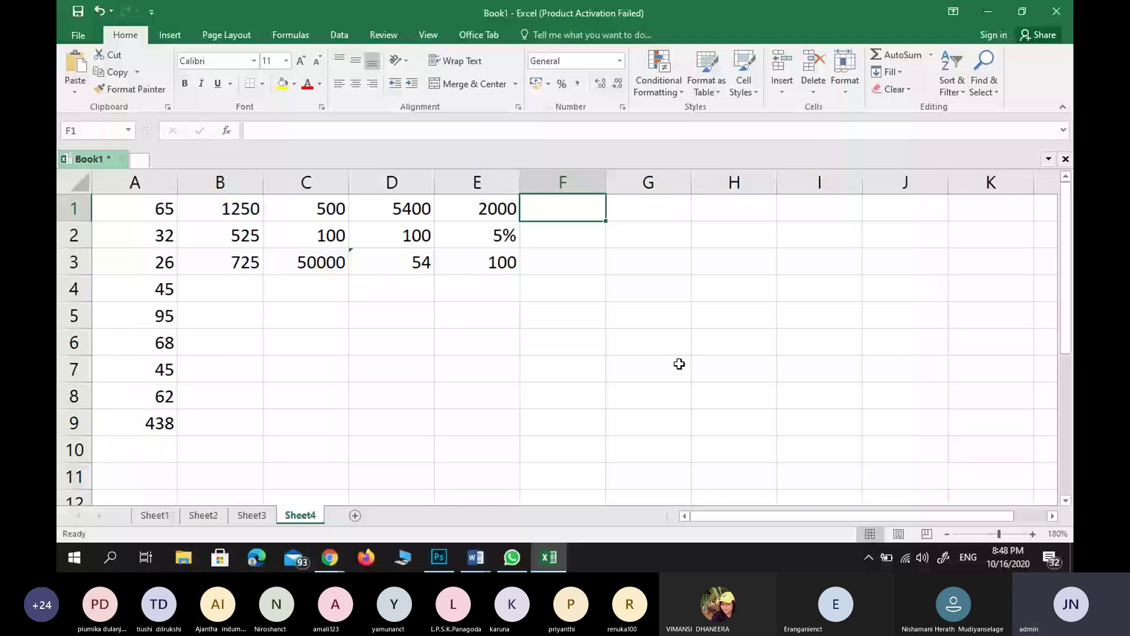
# Enter 1000 in F1 and 10% in F2.
pyautogui.write('1000')
pyautogui.press('Return')
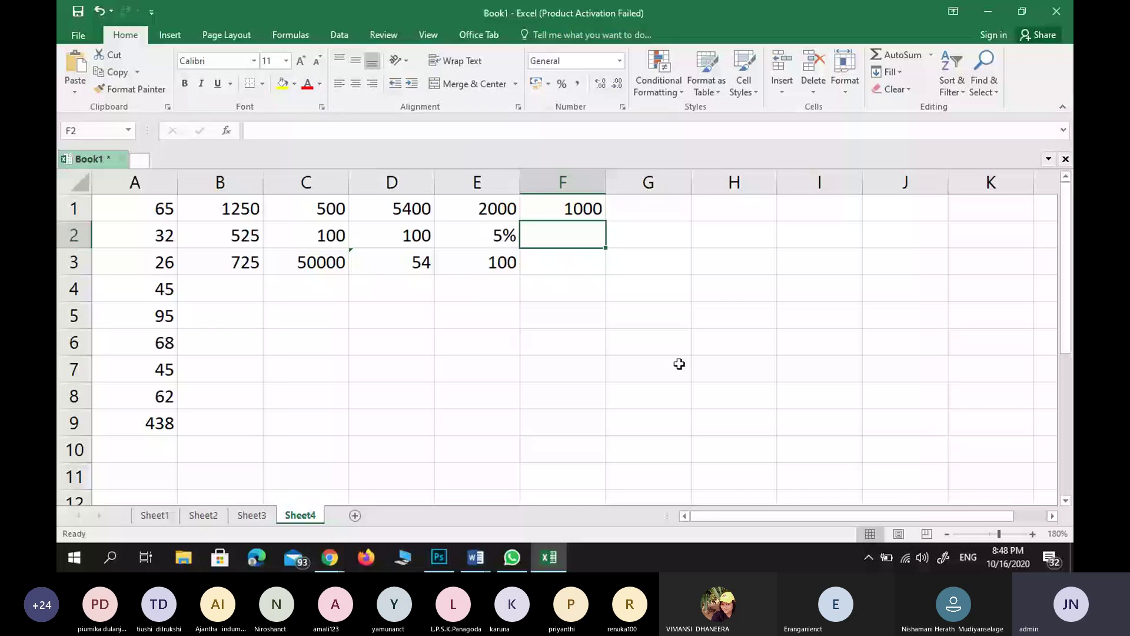
pyautogui.write('10%')
pyautogui.press('Return')
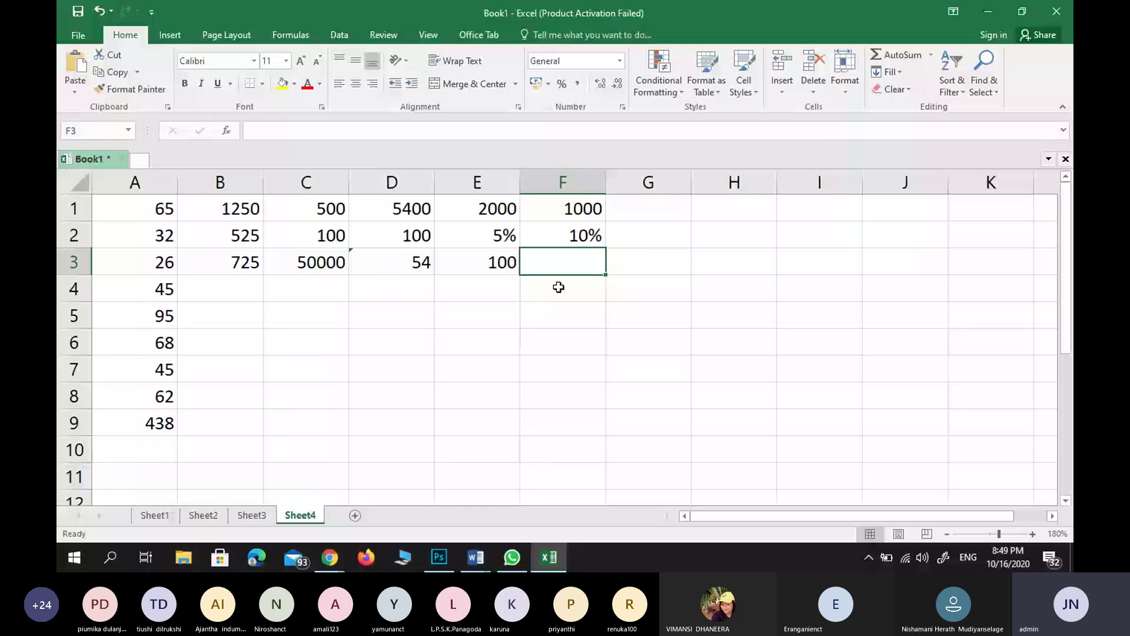
# Enter =F1*(1-F2) in F3 so the discounted price shows 900.
pyautogui.write('=')
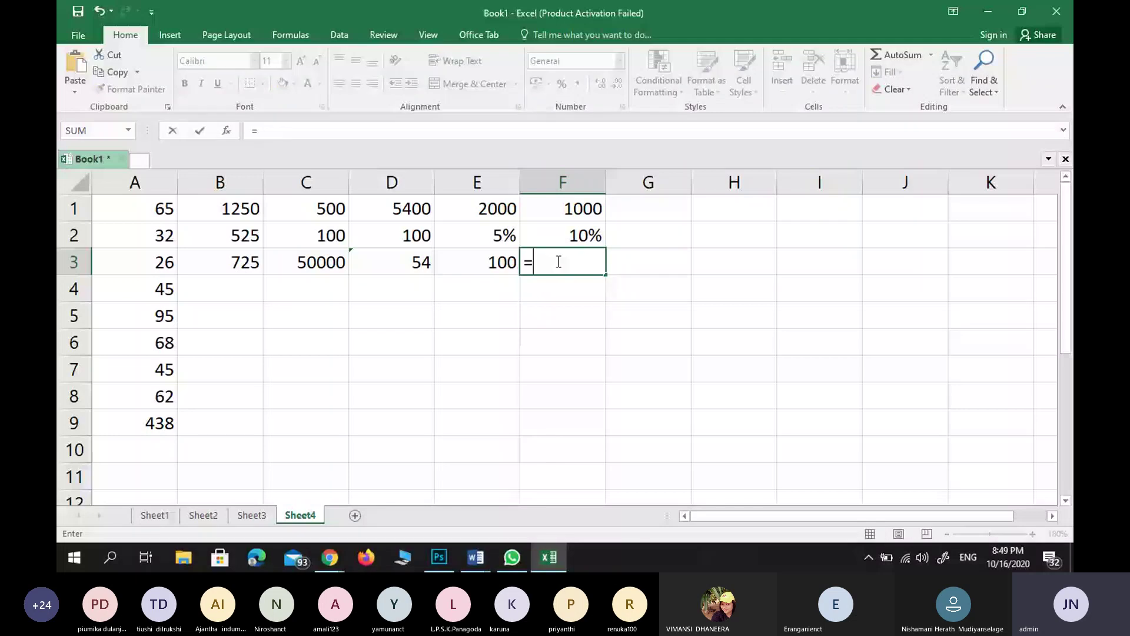
pyautogui.click(563, 209)
pyautogui.write('*')
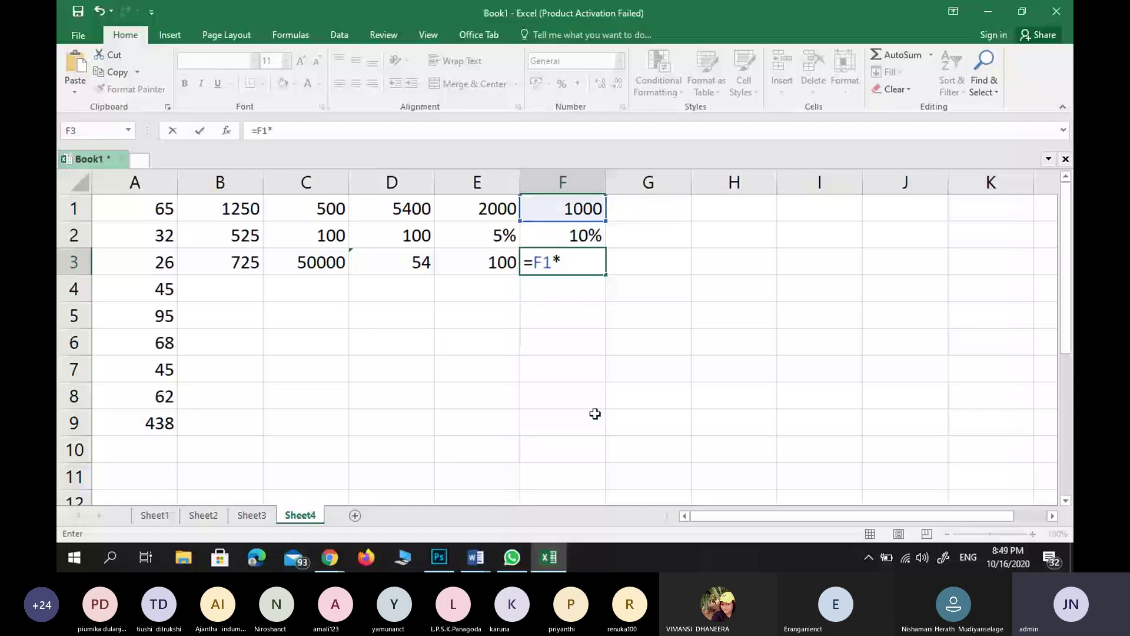
pyautogui.write('(')
pyautogui.write('1')
pyautogui.write('-')
pyautogui.write('10%')
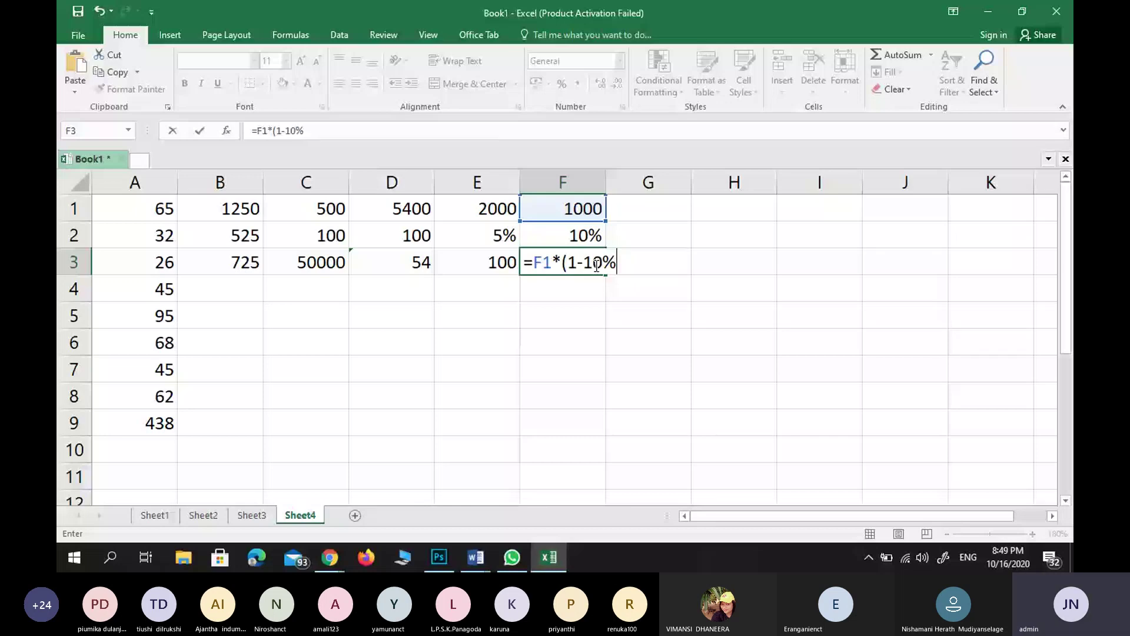
pyautogui.press('BackSpace')
pyautogui.press('BackSpace')
pyautogui.press('BackSpace')
pyautogui.click(587, 234)
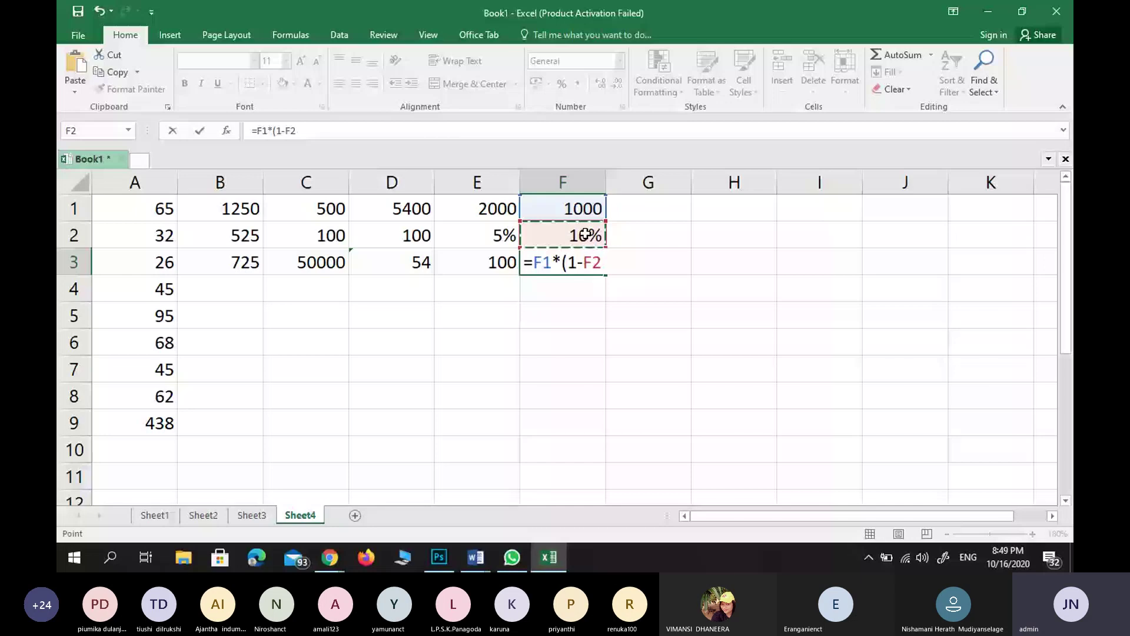
pyautogui.write(')')
pyautogui.hotkey('ctrl', 'Return')
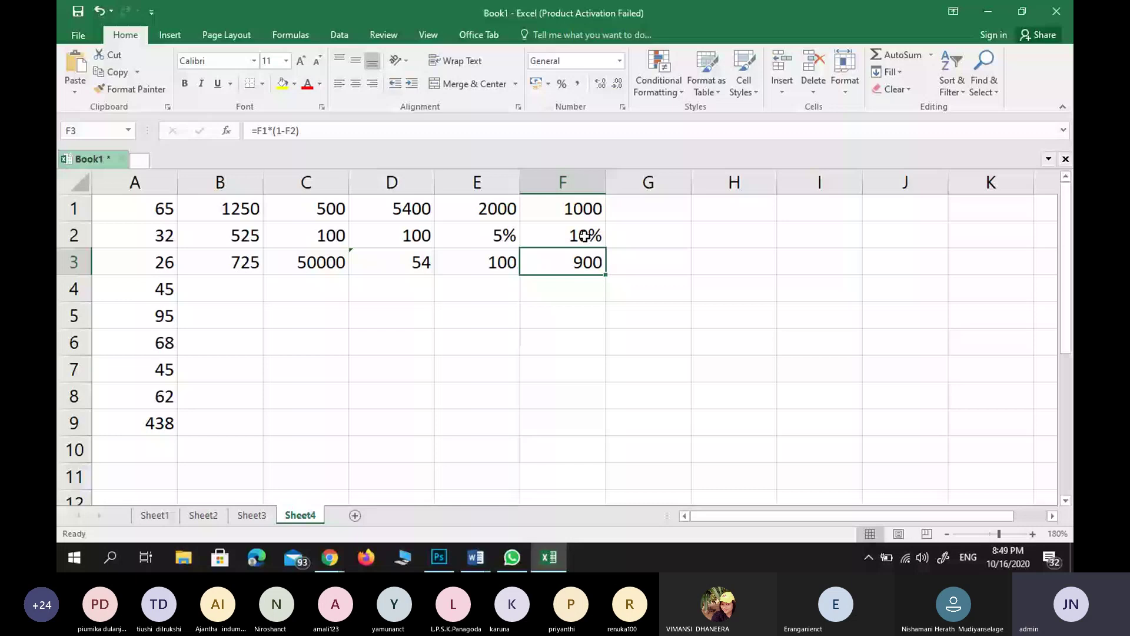
# Re-enter 1000 in E1 and begin typing 10% in E2.
pyautogui.click(498, 210)
pyautogui.write('10')
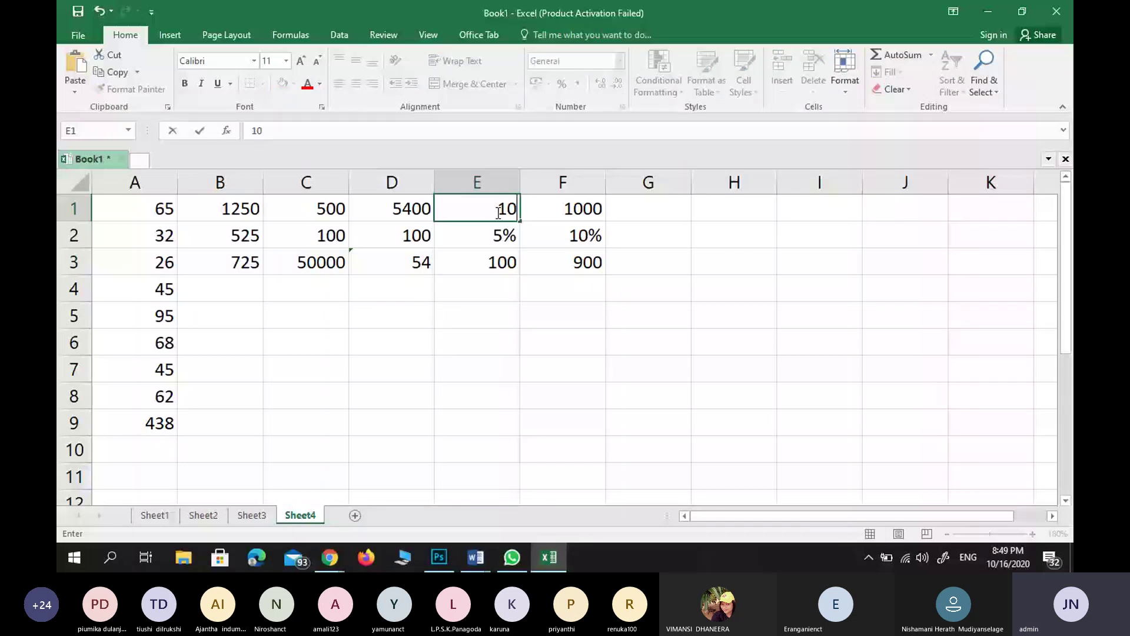
pyautogui.write('00')
pyautogui.press('Return')
pyautogui.write('10%')
pyautogui.press('Return')
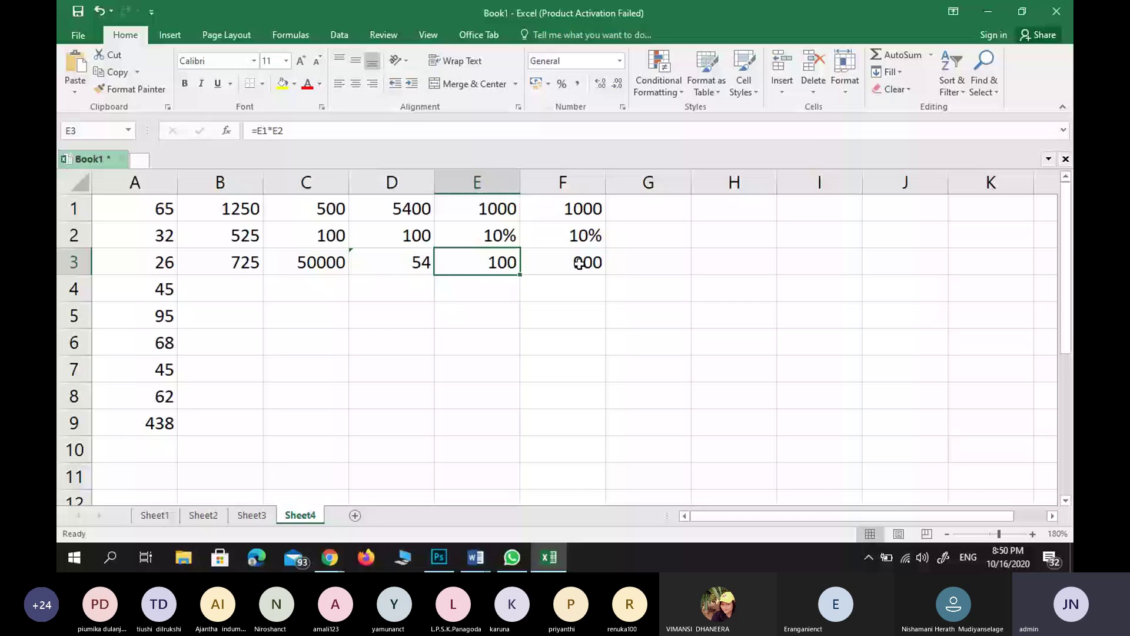
# Reopen and recommit F3's =F1*(1-F2) formula, which shows 900.
pyautogui.click(574, 260)
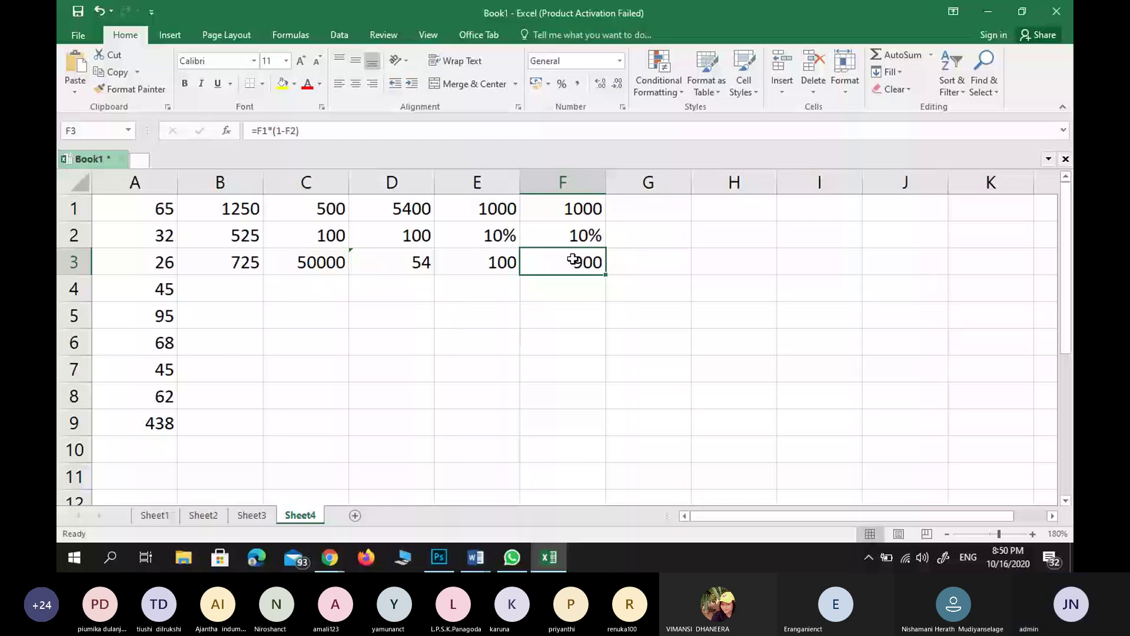
pyautogui.doubleClick(573, 261)
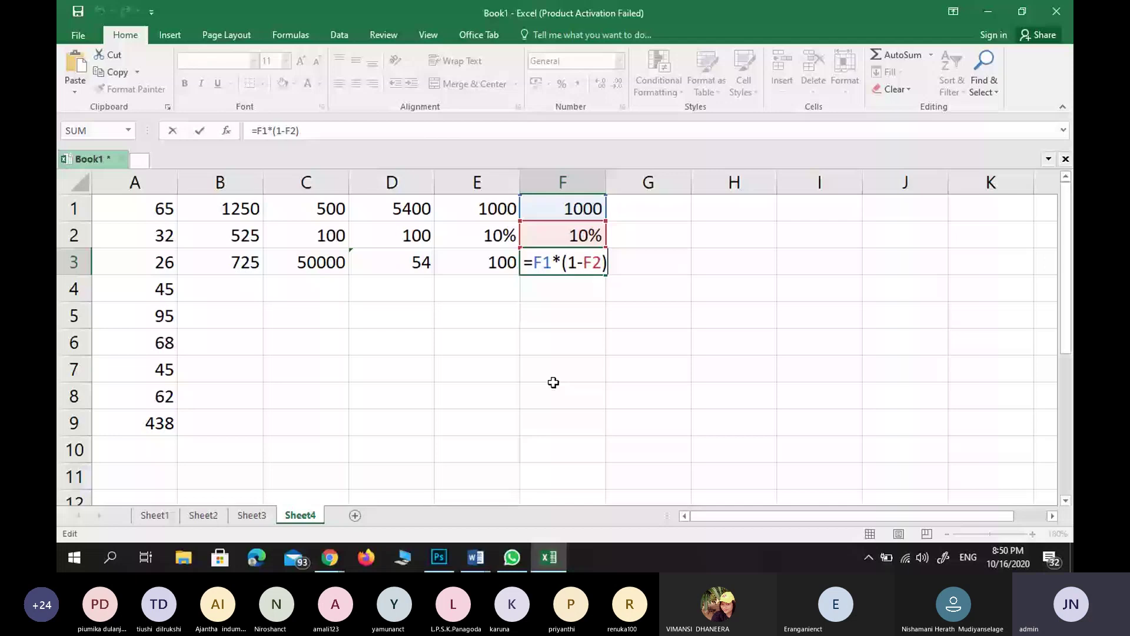
pyautogui.press('Return')
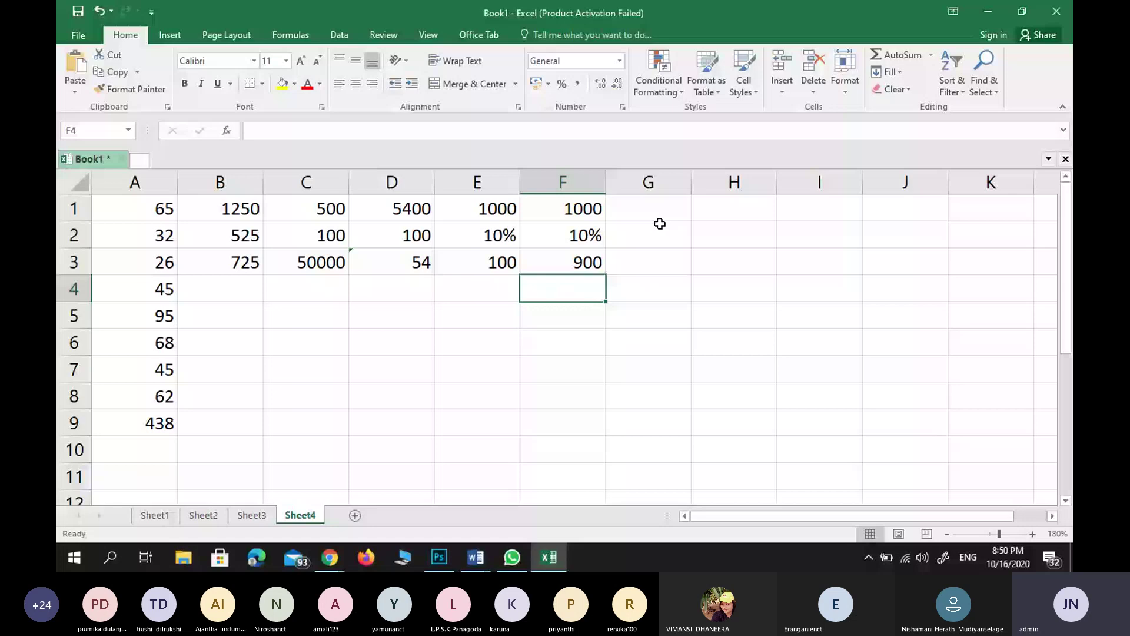
pyautogui.click(659, 219)
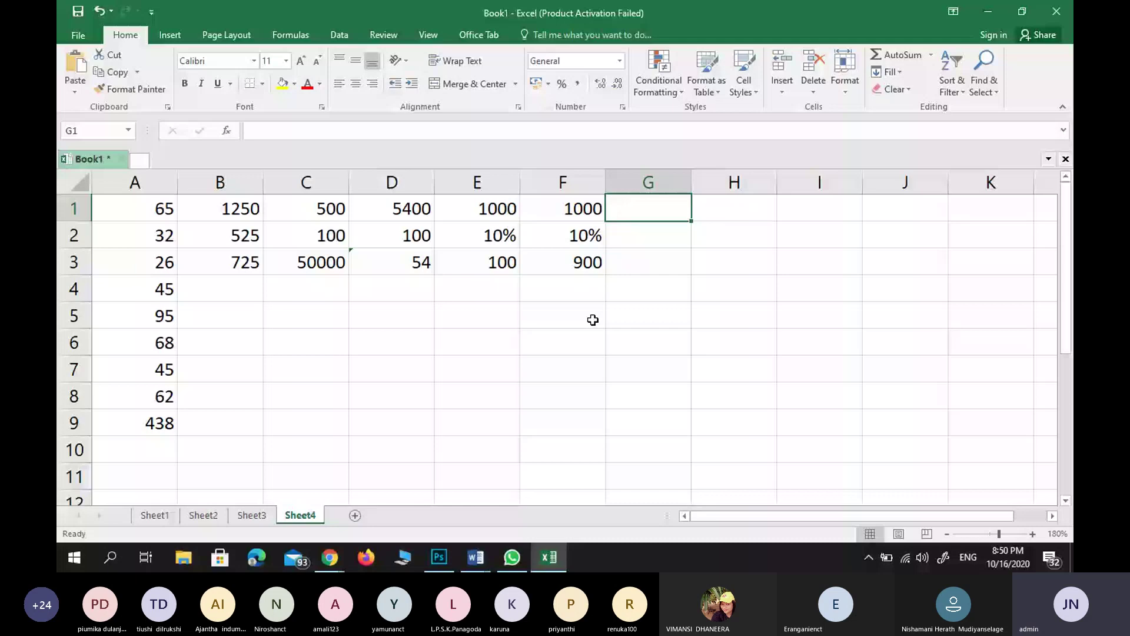
# Enter 10000 in G1 and 15% in G2.
pyautogui.write('10000')
pyautogui.press('Return')
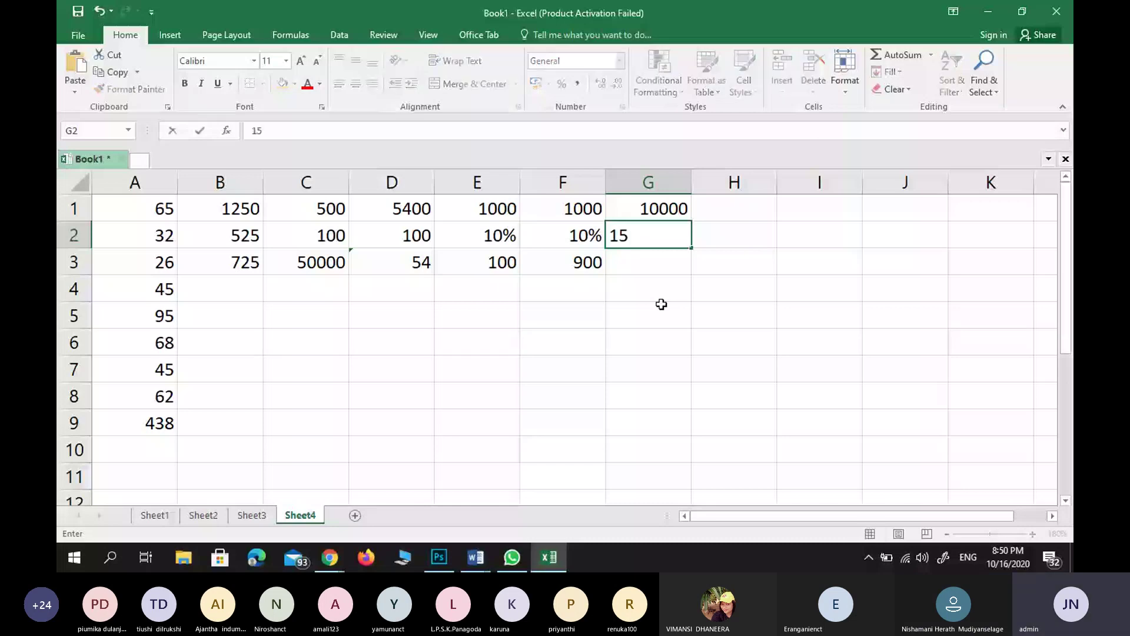
pyautogui.write('15%')
pyautogui.press('Return')
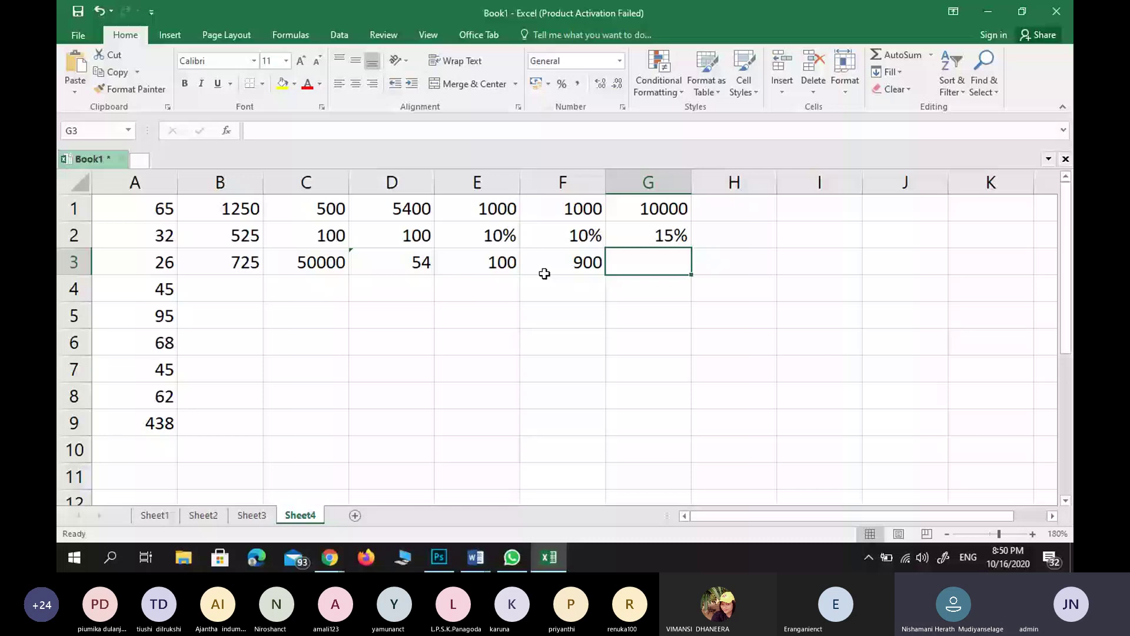
pyautogui.click(543, 272)
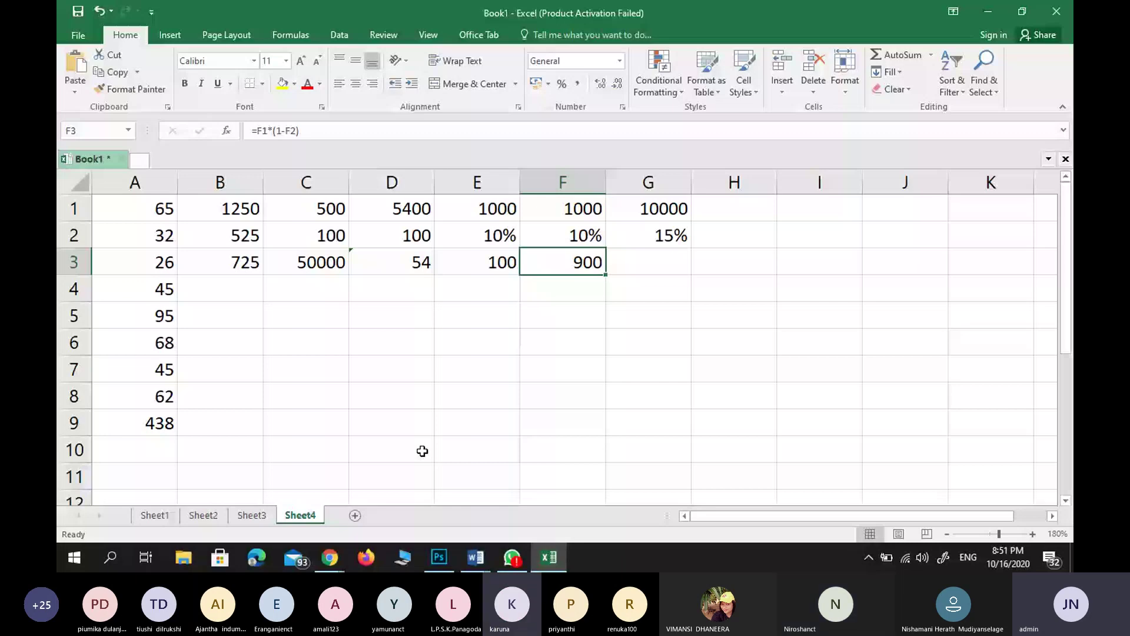
# Switch from Excel to the Online ICT Class group chat in WhatsApp.
pyautogui.click(512, 557)
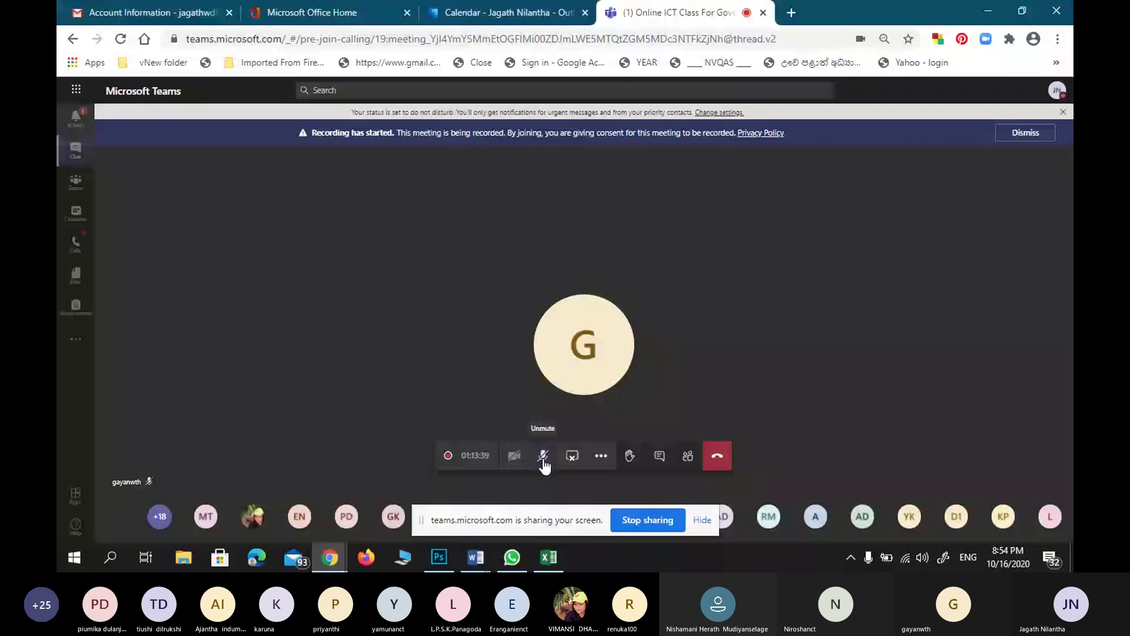
# Unmute the microphone in the Teams ICT class meeting.
pyautogui.click(543, 458)
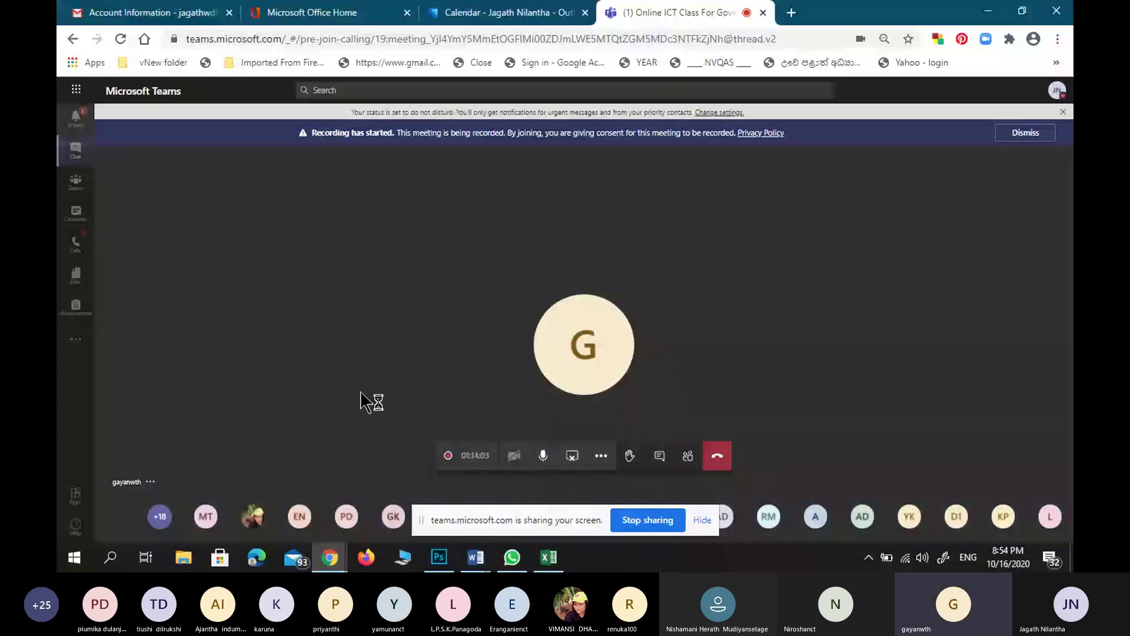
# Return to Excel, clear the old examples in E1:G3 on Sheet4, and select E1.
pyautogui.click(991, 12)
pyautogui.click(991, 12)
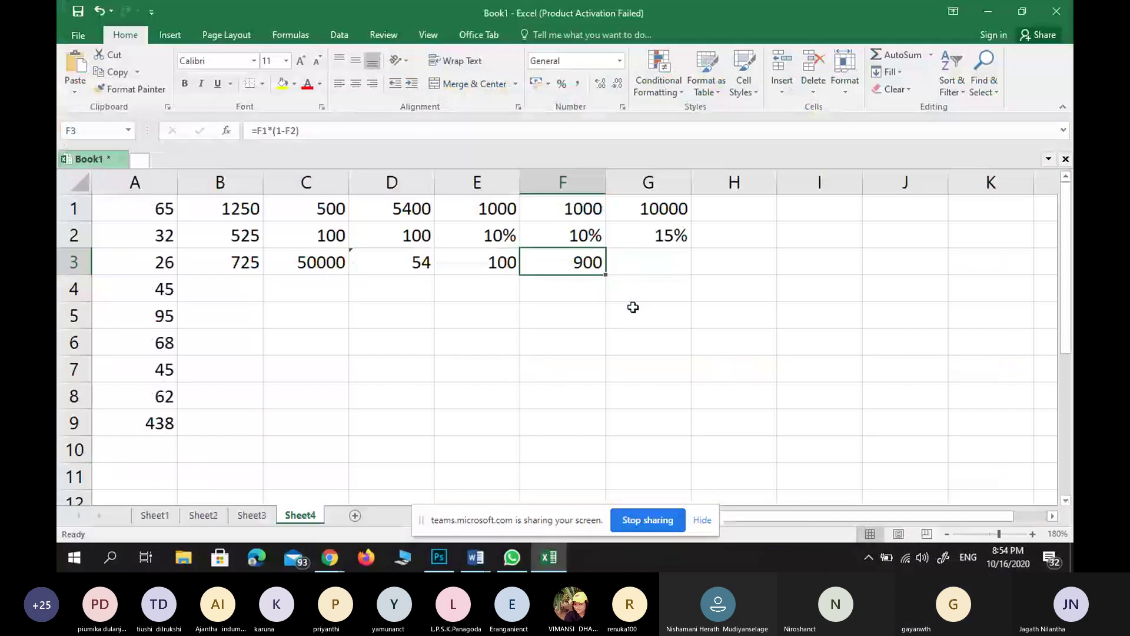
pyautogui.press('Down')
pyautogui.press('Down')
pyautogui.press('Down')
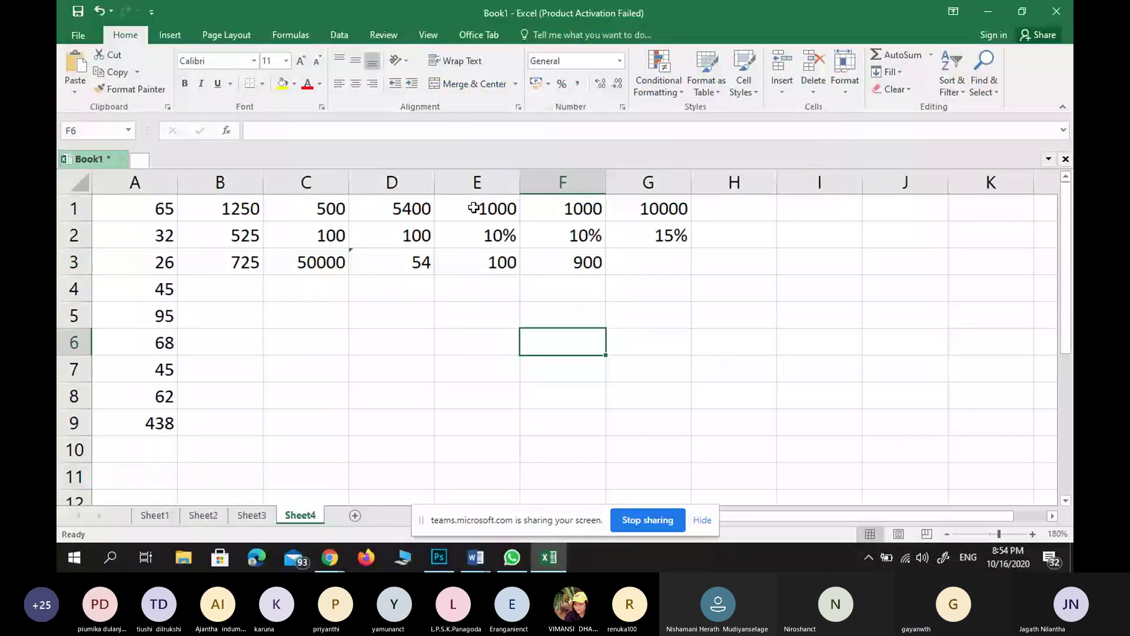
pyautogui.moveTo(474, 207); pyautogui.dragTo(647, 262)
pyautogui.press('Delete')
pyautogui.click(469, 366)
pyautogui.click(476, 203)
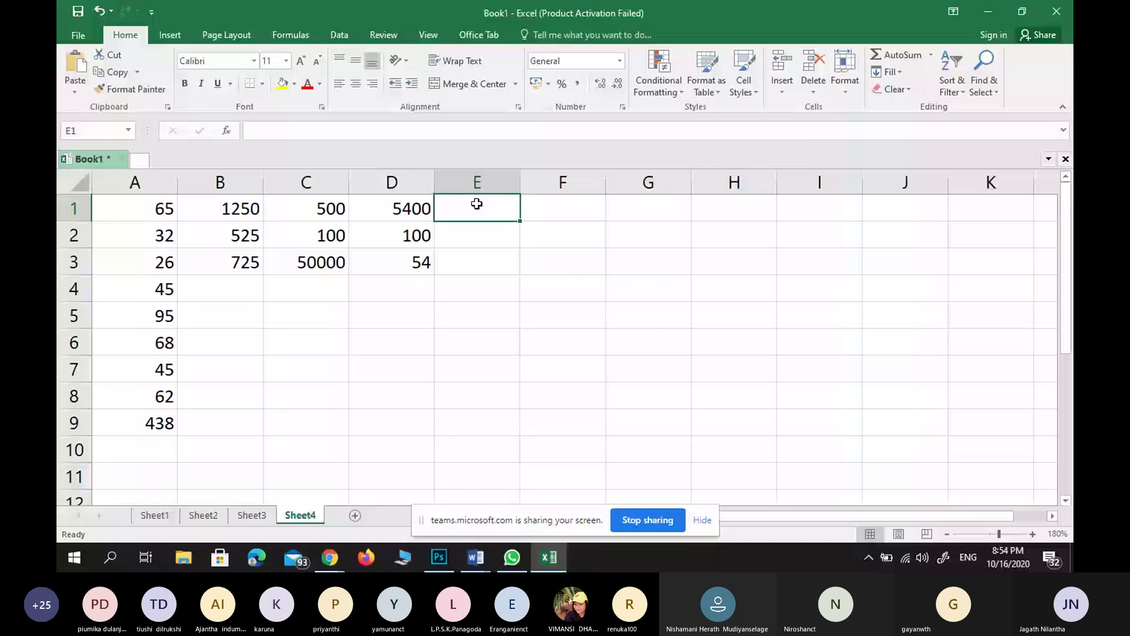
# Enter 1000 in E1 and 10% in E2.
pyautogui.write('1000')
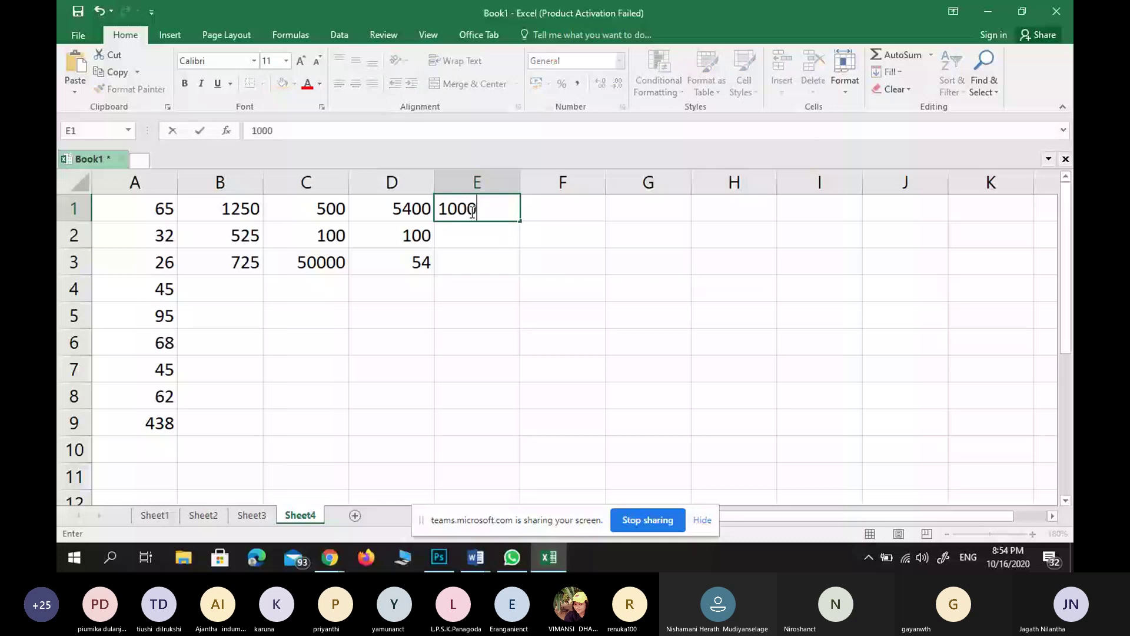
pyautogui.press('Return')
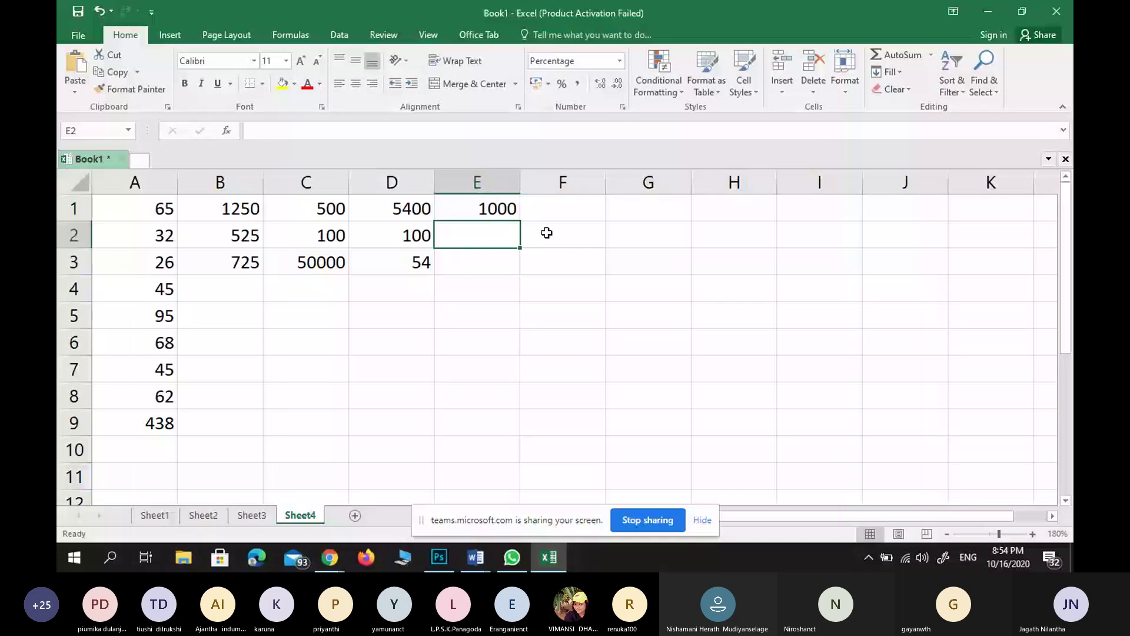
pyautogui.write('10')
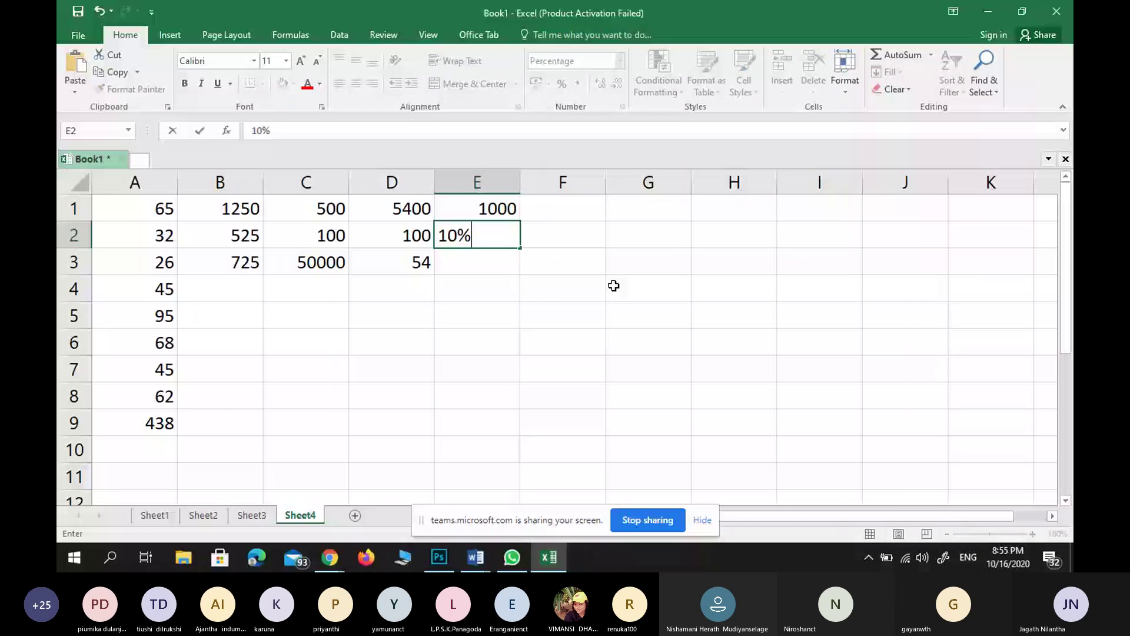
pyautogui.press('Return')
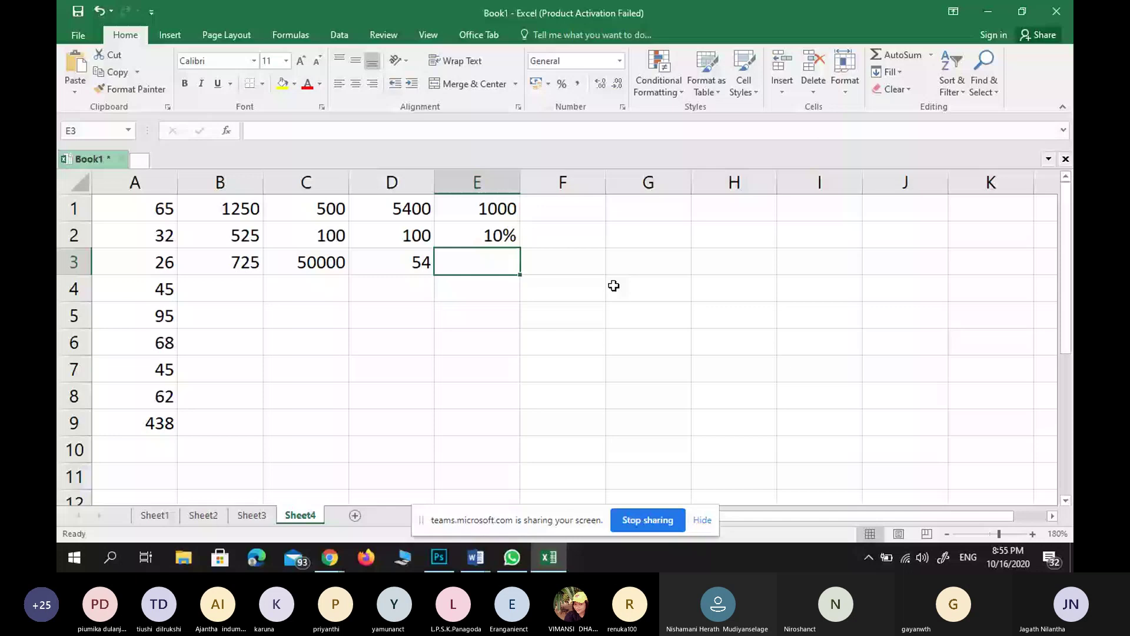
# Enter =E1*E2 in E3 to get 100 and check the formula.
pyautogui.write('=')
pyautogui.click(487, 204)
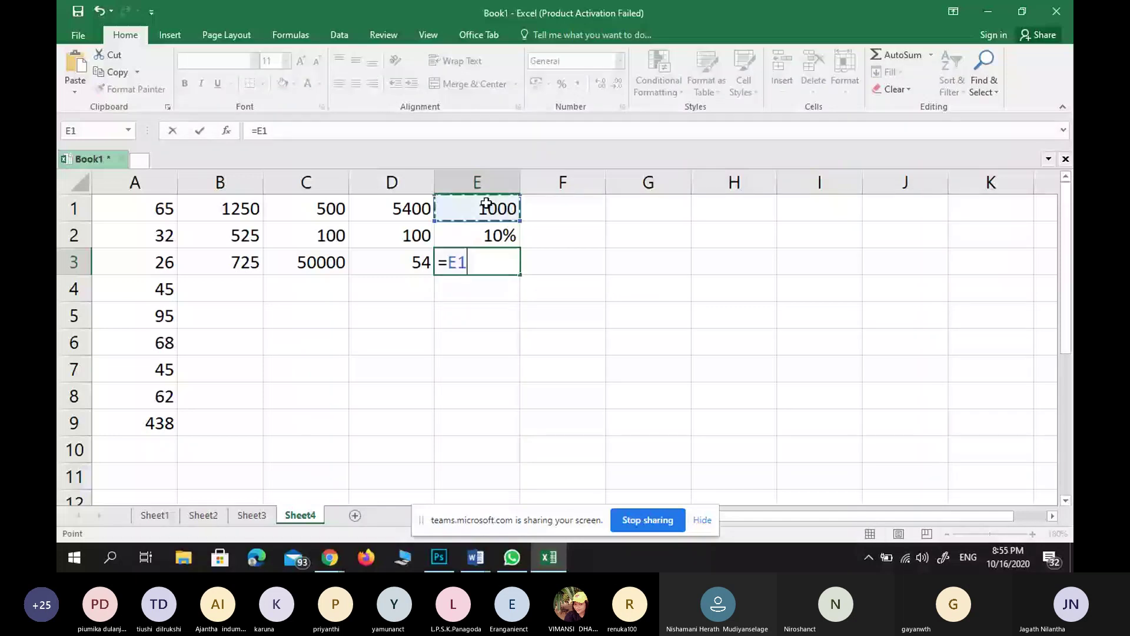
pyautogui.write('*')
pyautogui.click(488, 234)
pyautogui.press('Return')
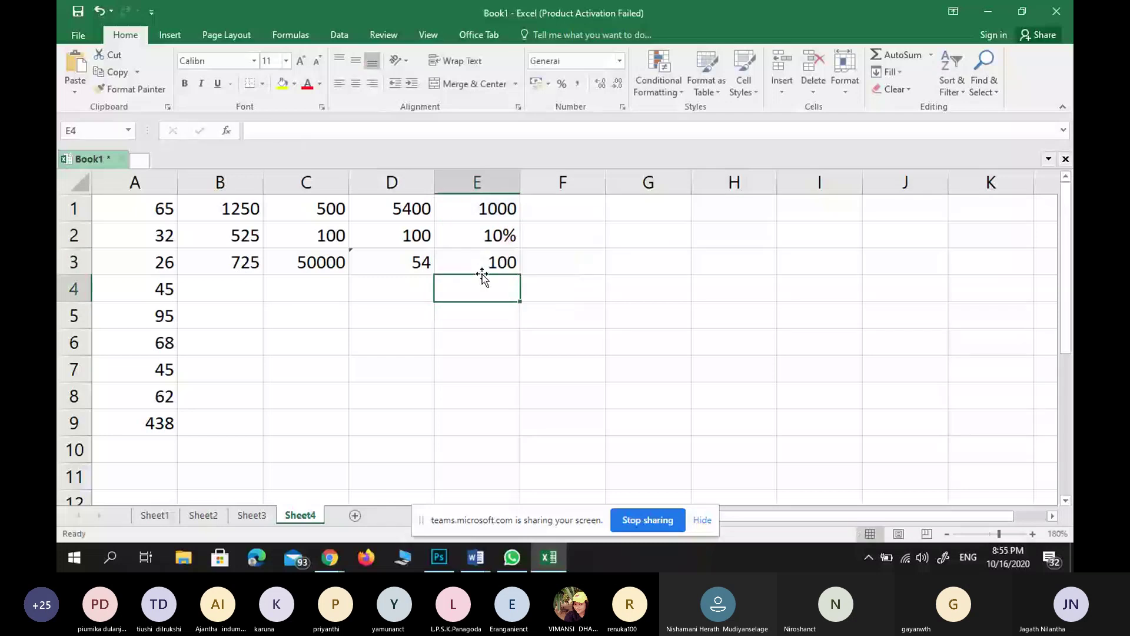
pyautogui.click(484, 268)
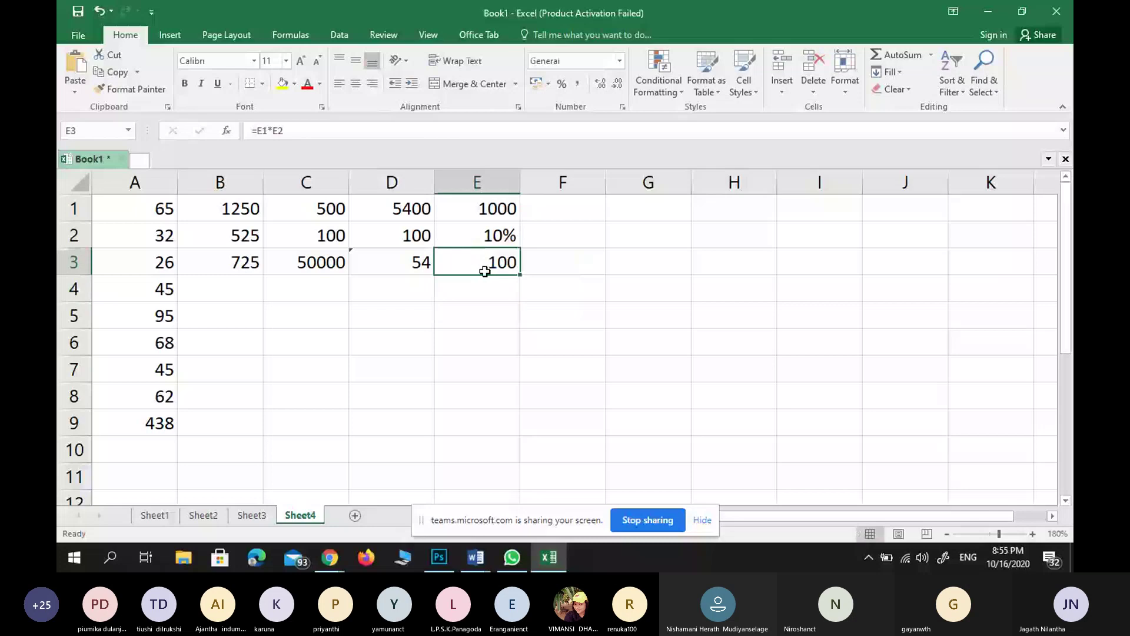
pyautogui.press('Up')
pyautogui.press('Up')
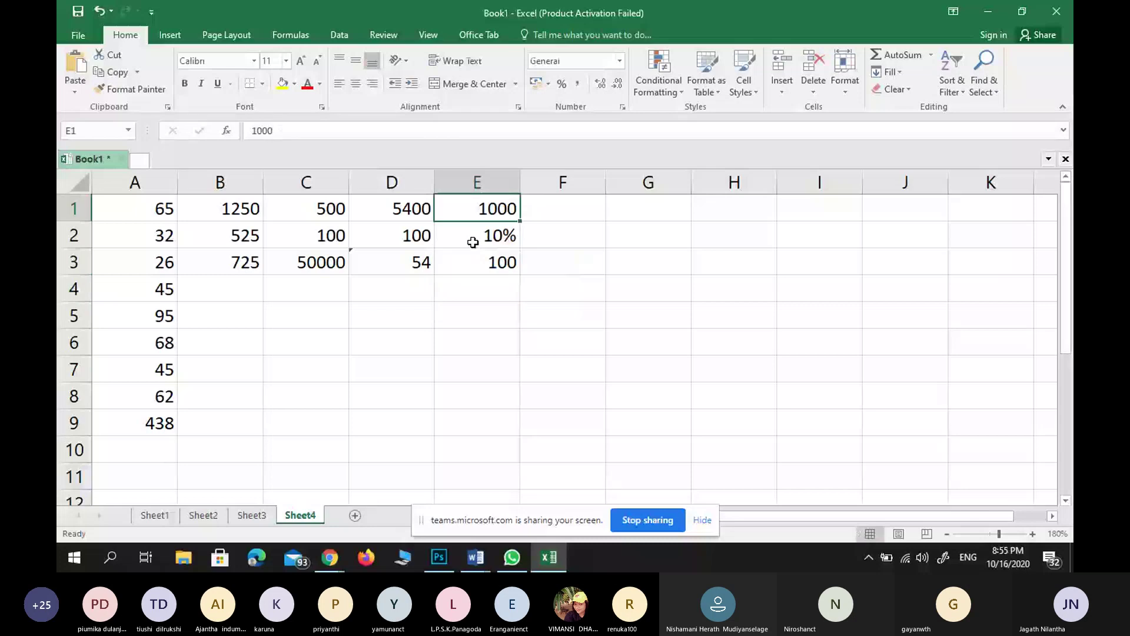
pyautogui.click(504, 260)
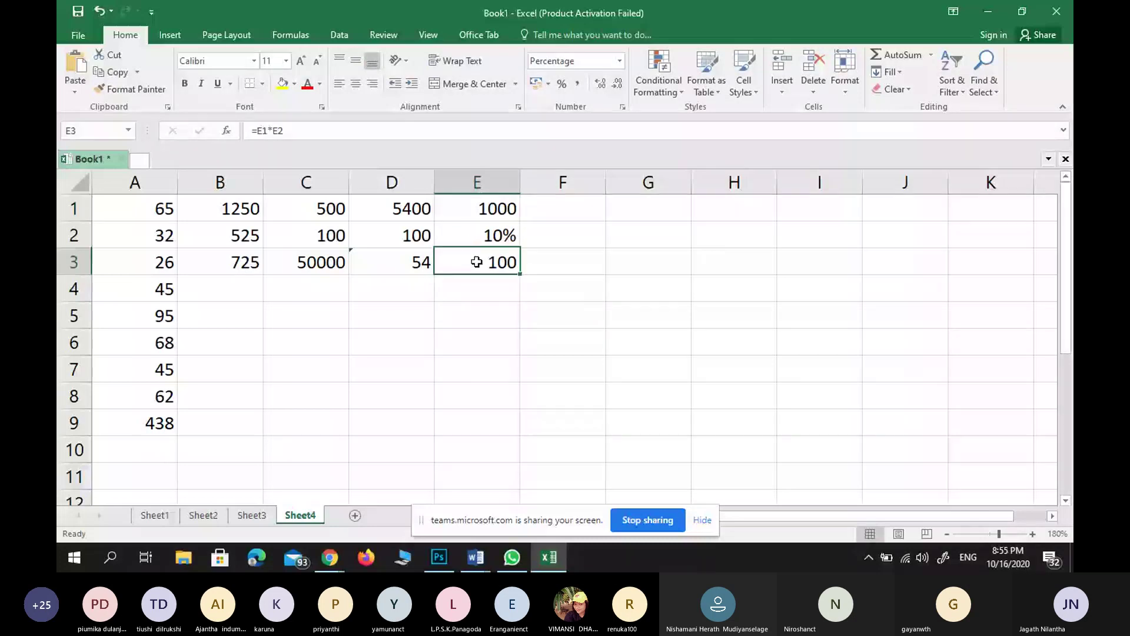
pyautogui.press('Up')
pyautogui.press('Up')
pyautogui.press('Right')
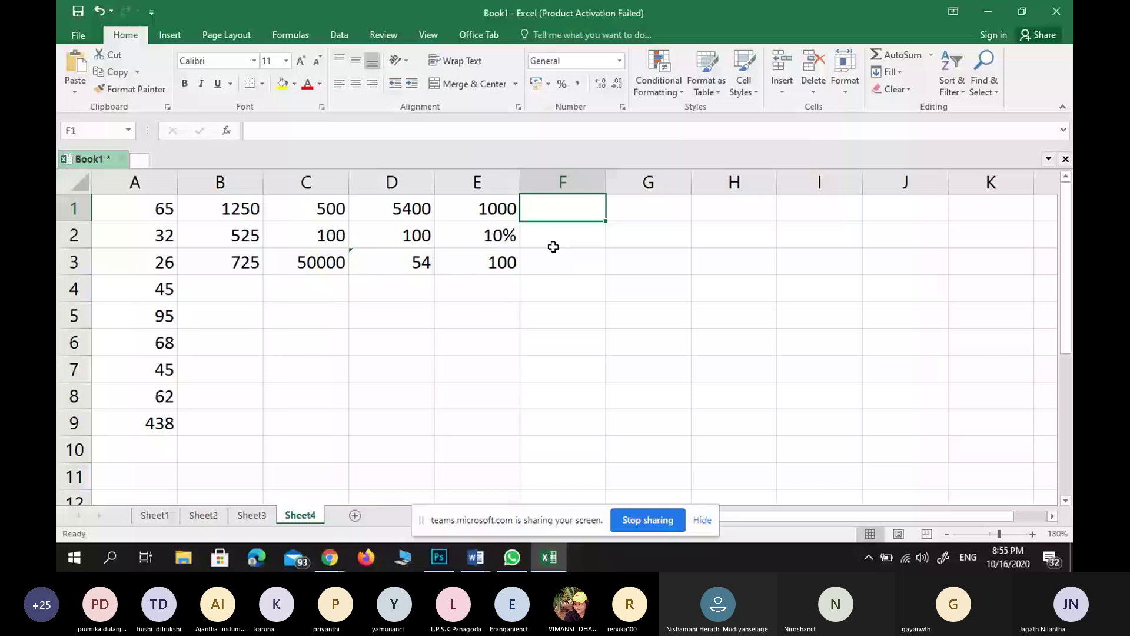
# Put 1000 in F1, overwriting a formula mistakenly entered there.
pyautogui.write('=')
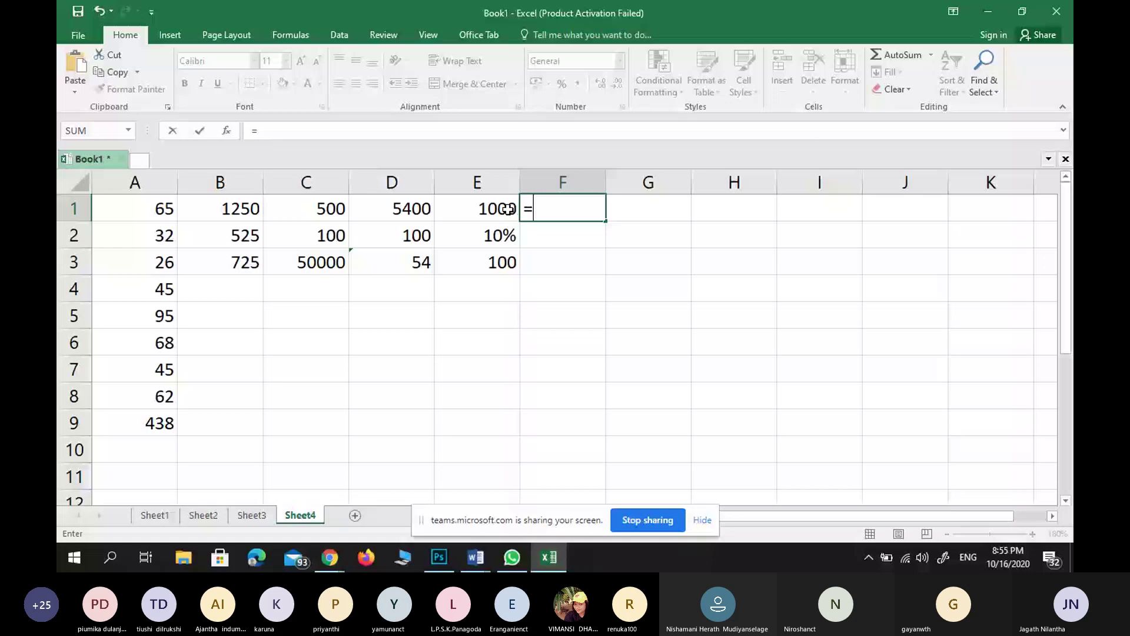
pyautogui.click(508, 209)
pyautogui.write('*(')
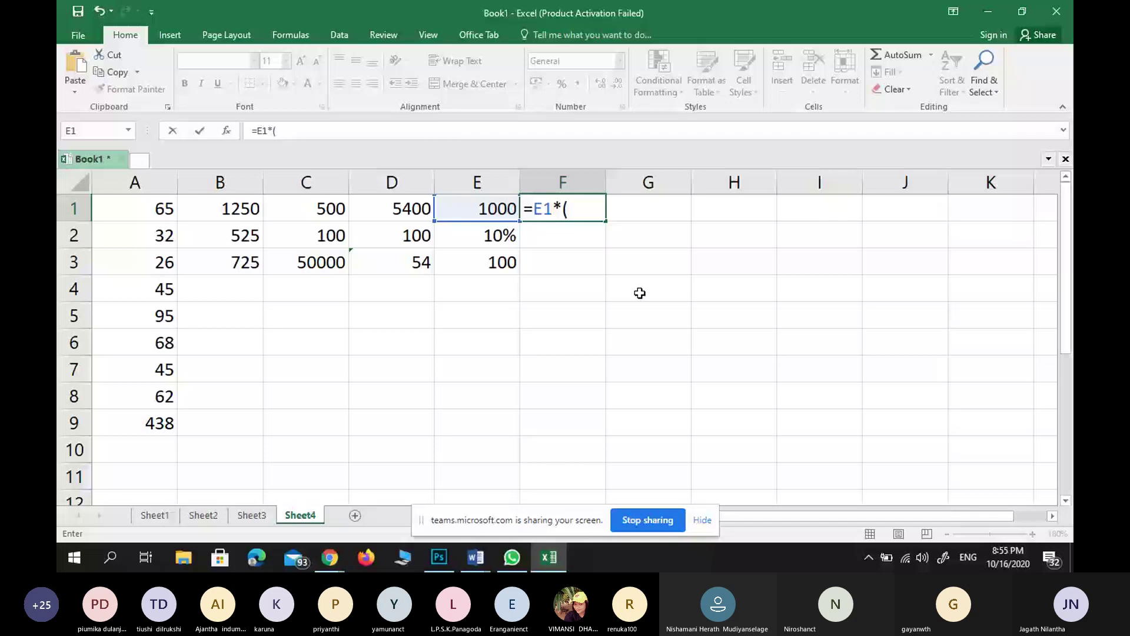
pyautogui.write('1-')
pyautogui.click(501, 238)
pyautogui.press('Return')
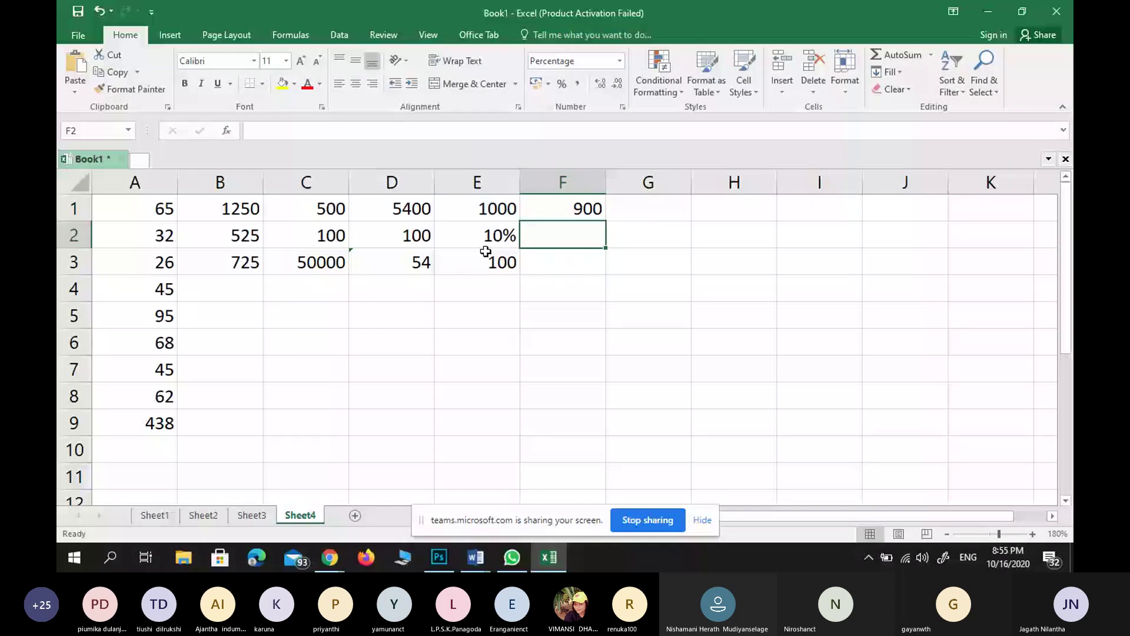
pyautogui.press('Up')
pyautogui.write('1000')
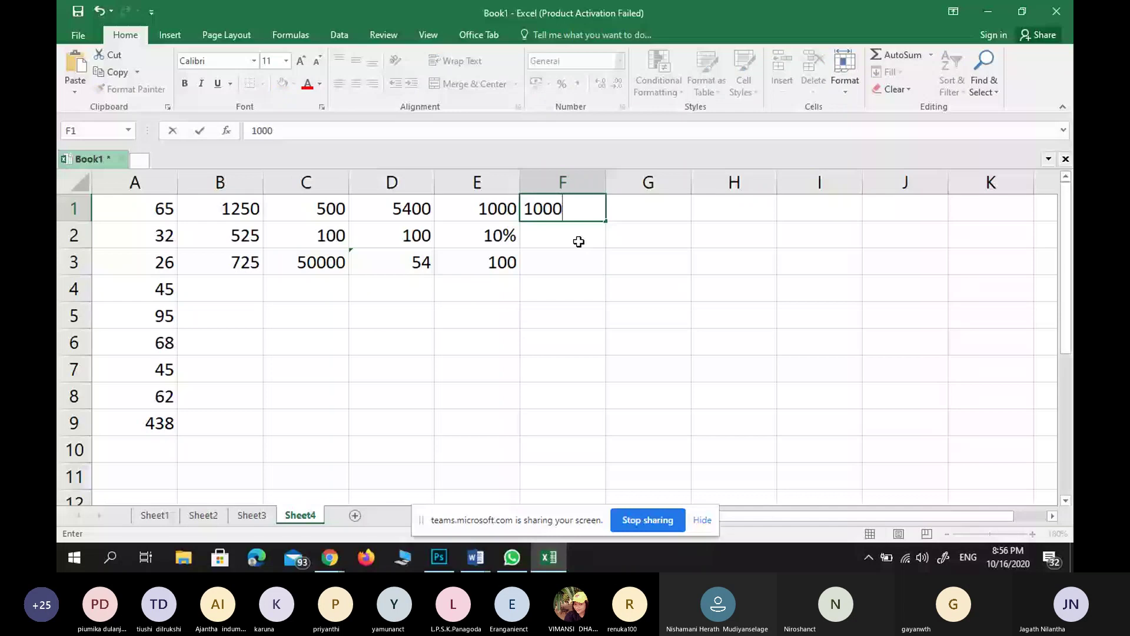
# Enter a first formula =F1*F2 in F3.
pyautogui.click(580, 257)
pyautogui.write('=')
pyautogui.click(549, 214)
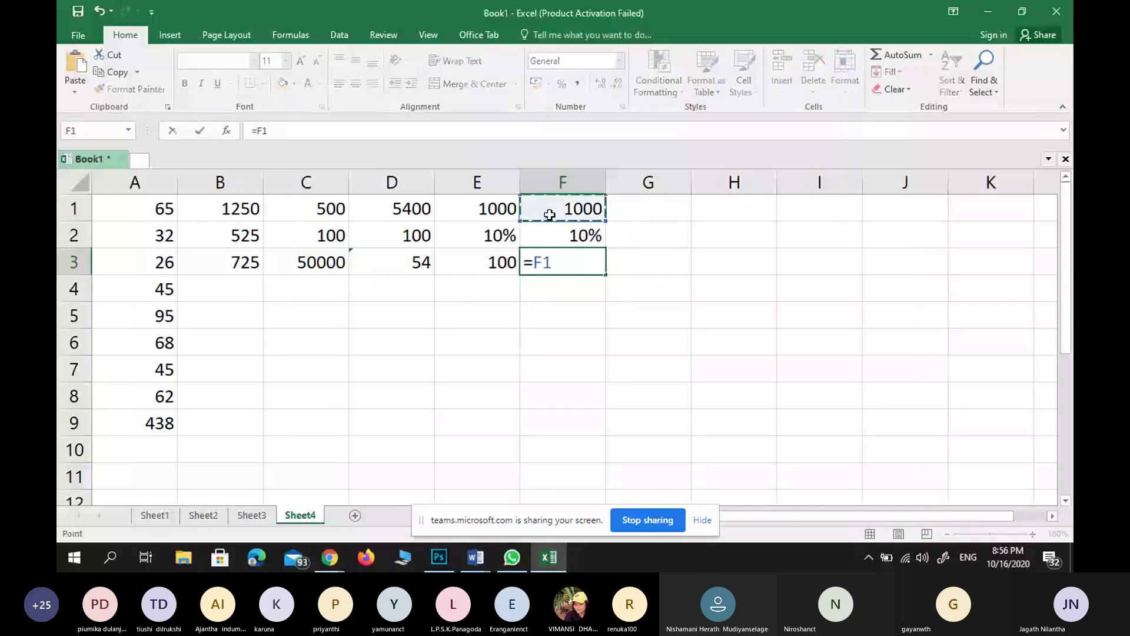
pyautogui.write('*')
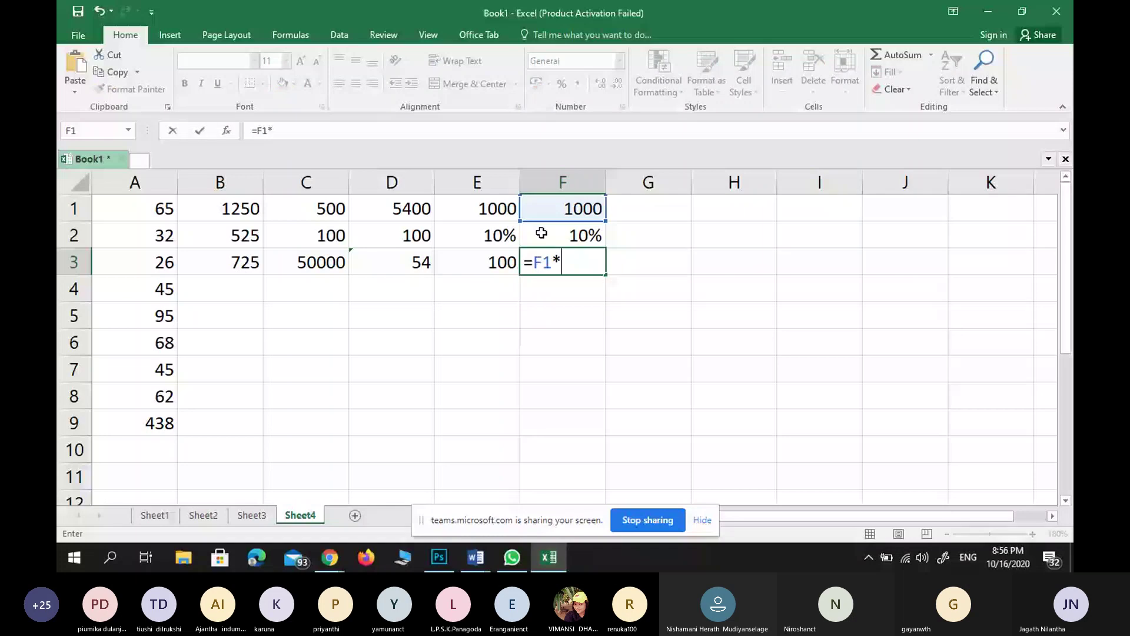
pyautogui.click(542, 233)
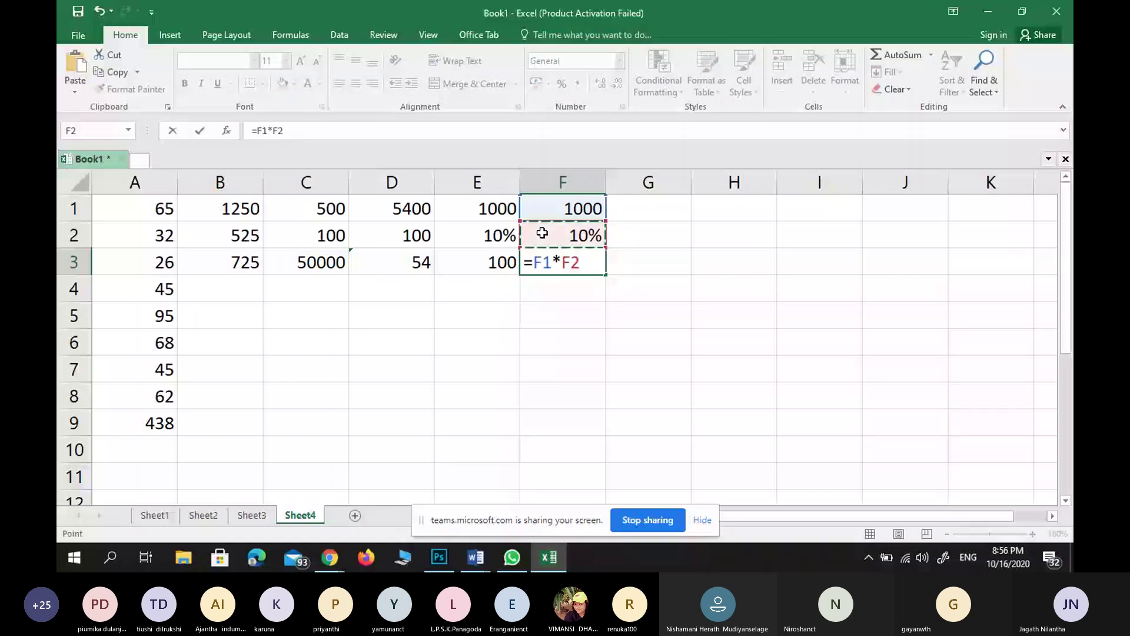
pyautogui.press('Return')
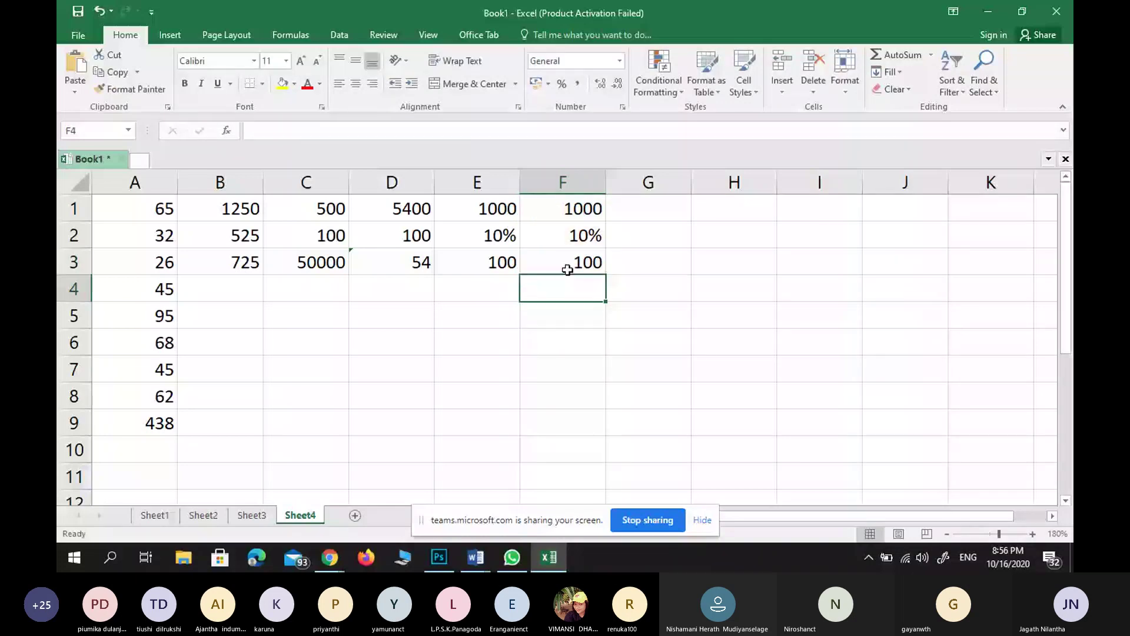
# Edit F3 into the discount formula =F1*(1-F2), showing 900.
pyautogui.click(561, 237)
pyautogui.press('Down')
pyautogui.press('F2')
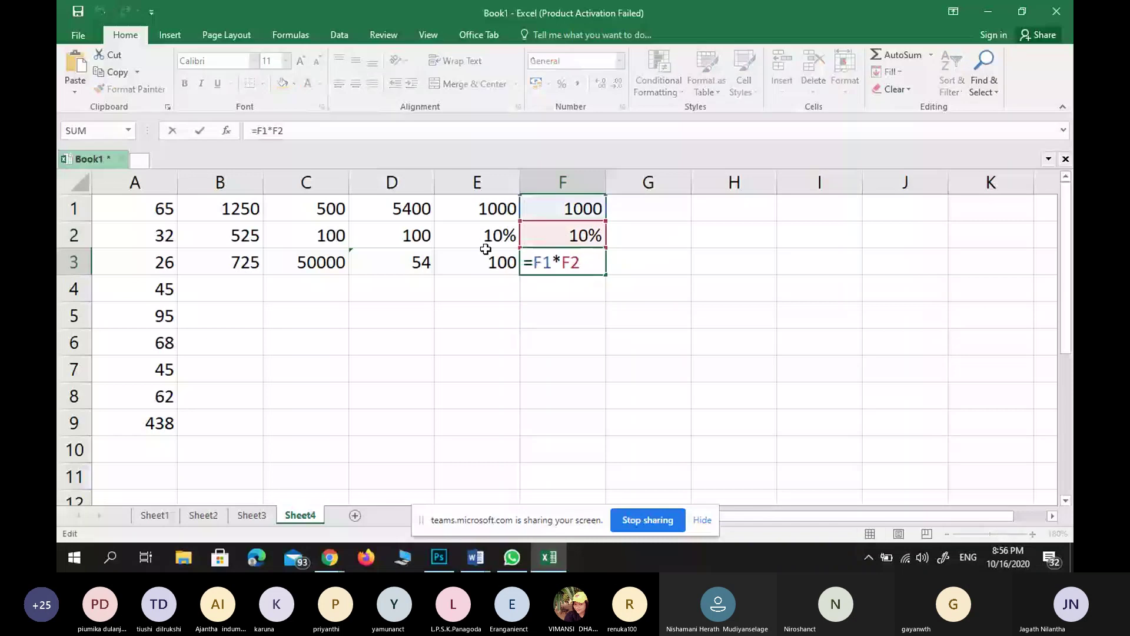
pyautogui.press('Left')
pyautogui.press('Left')
pyautogui.click(585, 264)
pyautogui.press('BackSpace')
pyautogui.press('BackSpace')
pyautogui.press('BackSpace')
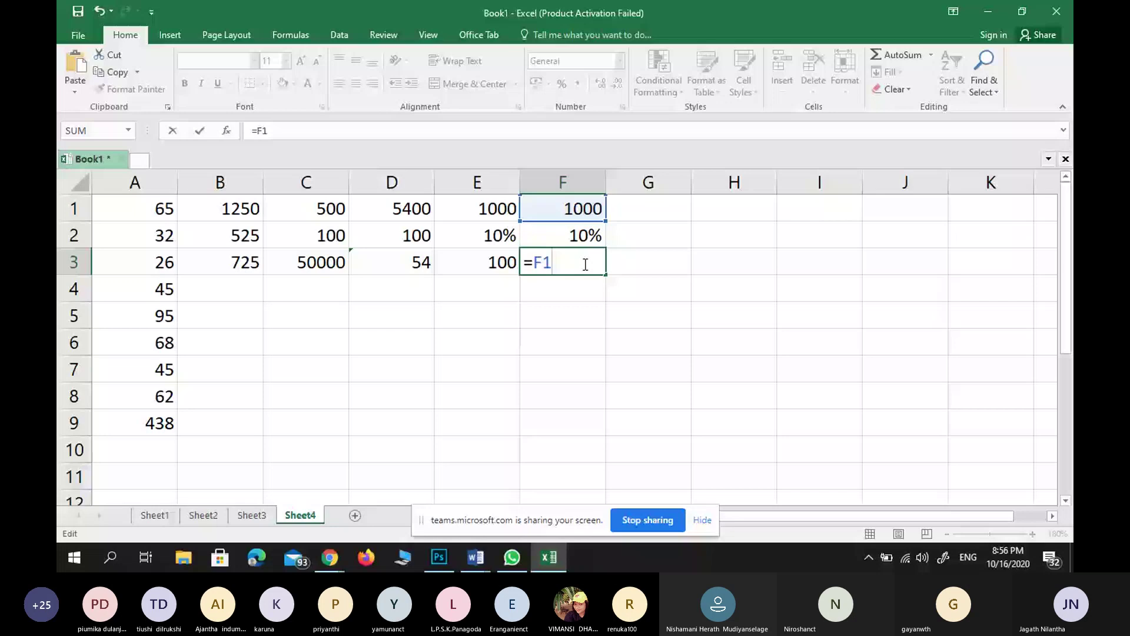
pyautogui.write('*(')
pyautogui.write('1-')
pyautogui.press('Up')
pyautogui.write(')')
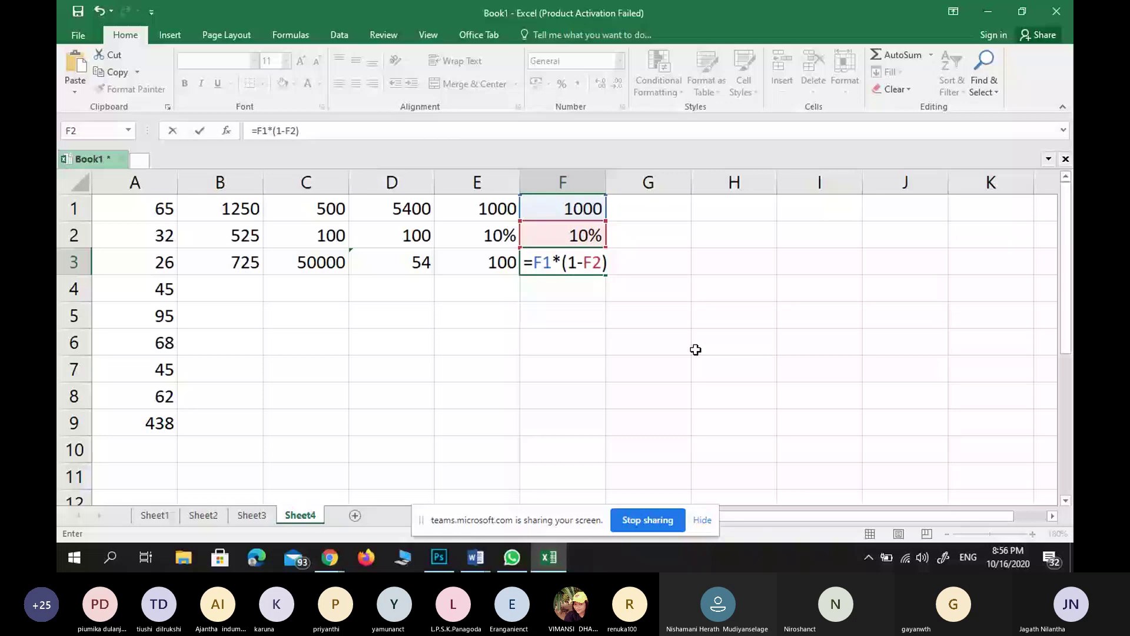
pyautogui.press('Return')
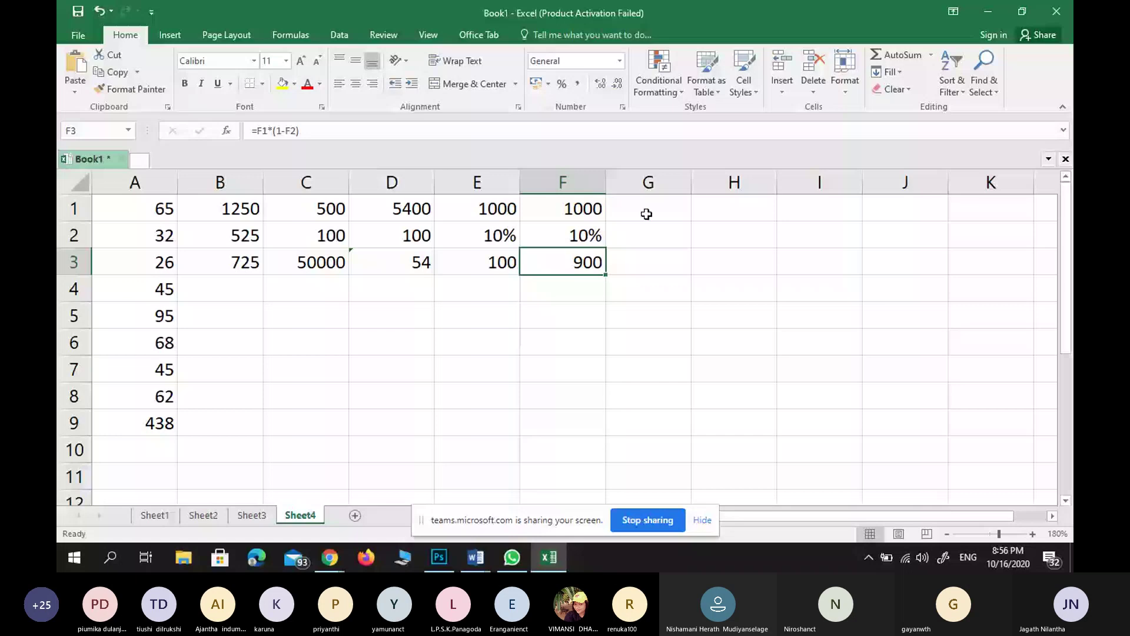
pyautogui.click(646, 214)
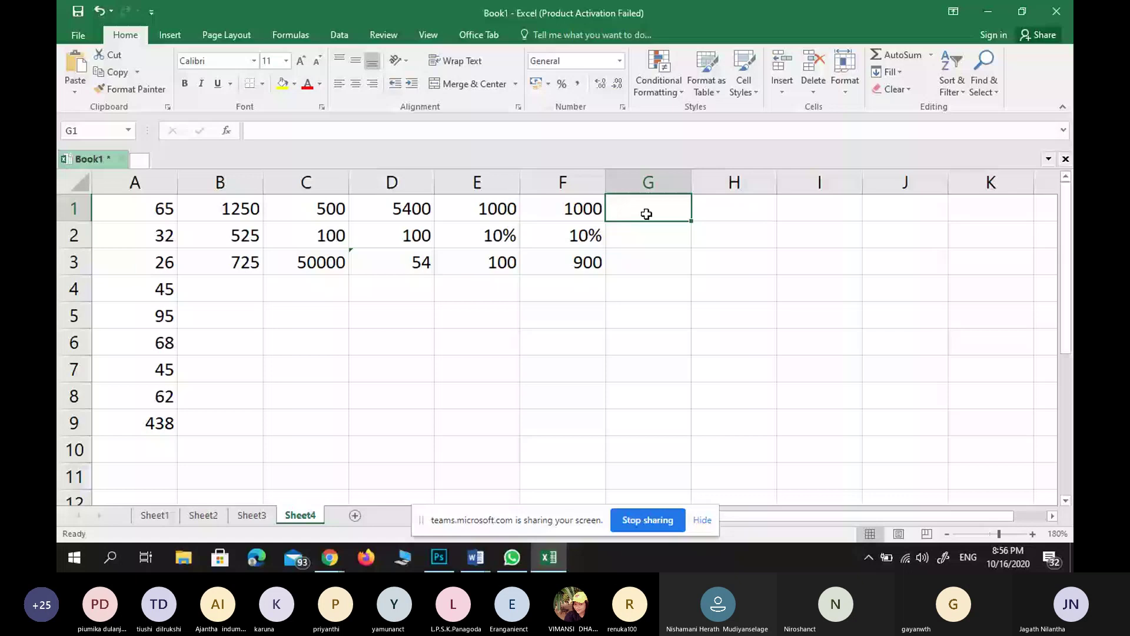
# Enter 10000 in G1 and 10% in G2.
pyautogui.write('10000')
pyautogui.press('Return')
pyautogui.write('1')
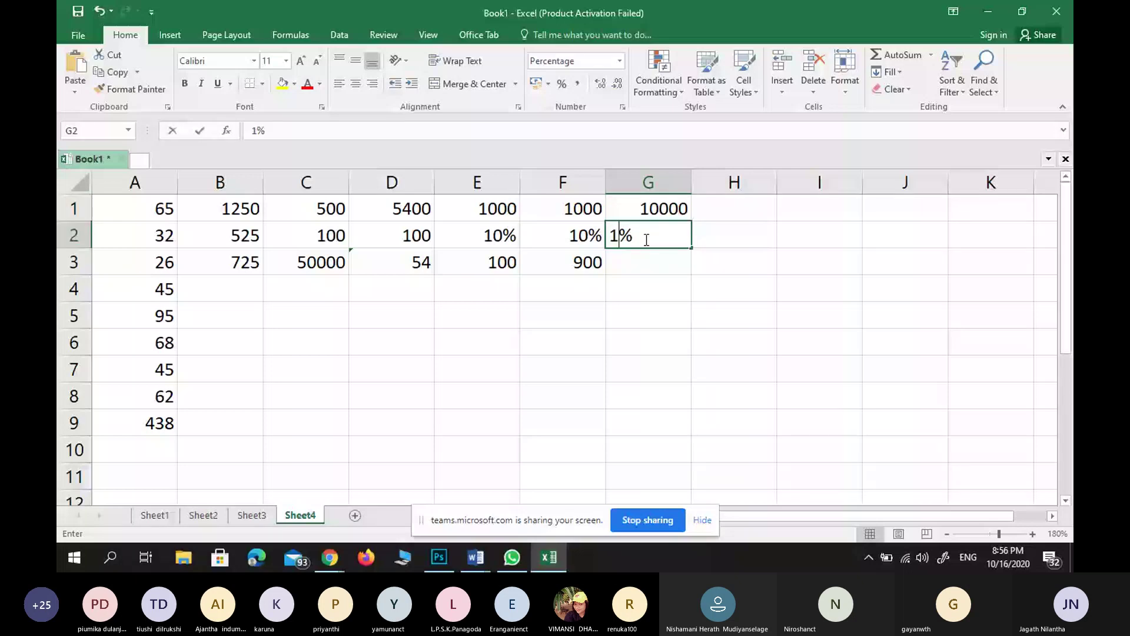
pyautogui.write('0')
pyautogui.press('Return')
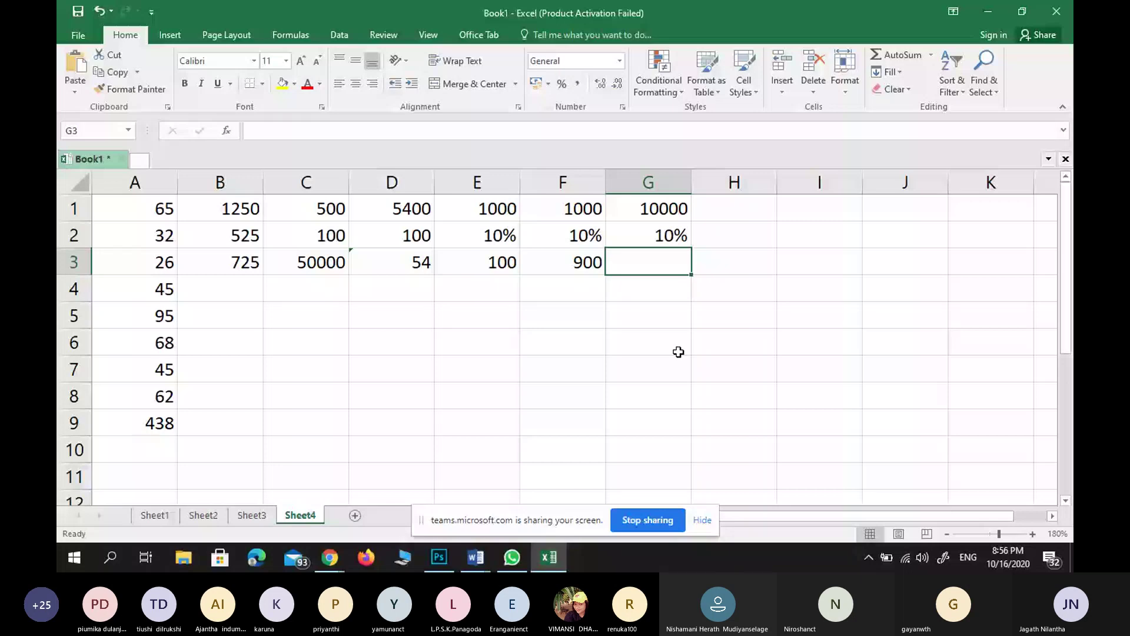
# Enter the increase formula =G1*(1+G2) in G3, giving 11000.
pyautogui.write('=')
pyautogui.click(660, 214)
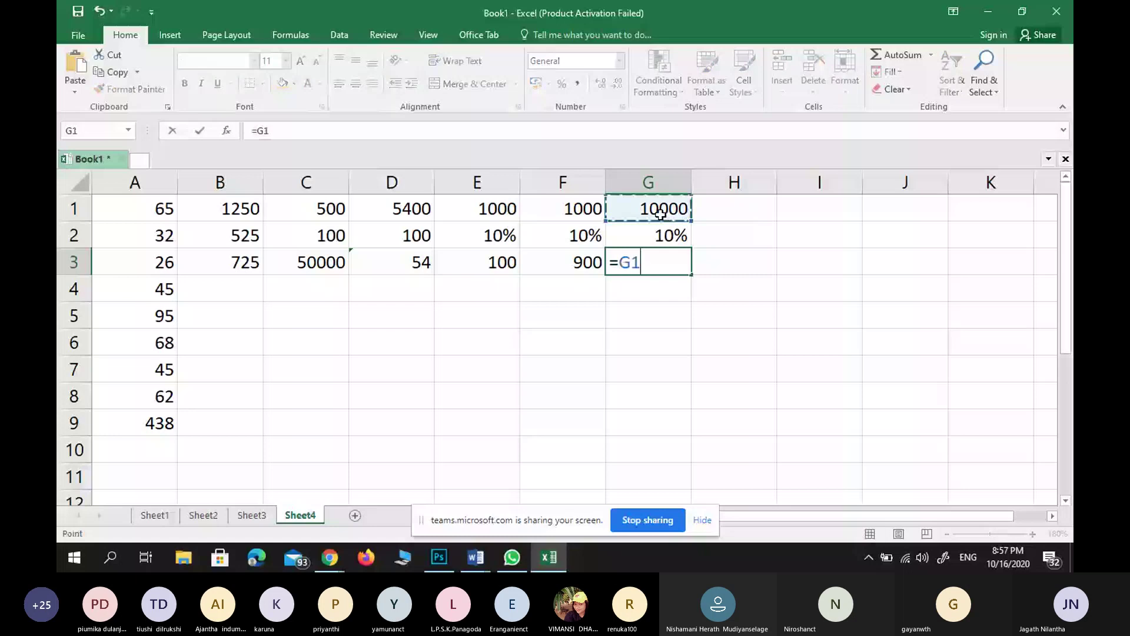
pyautogui.write('*')
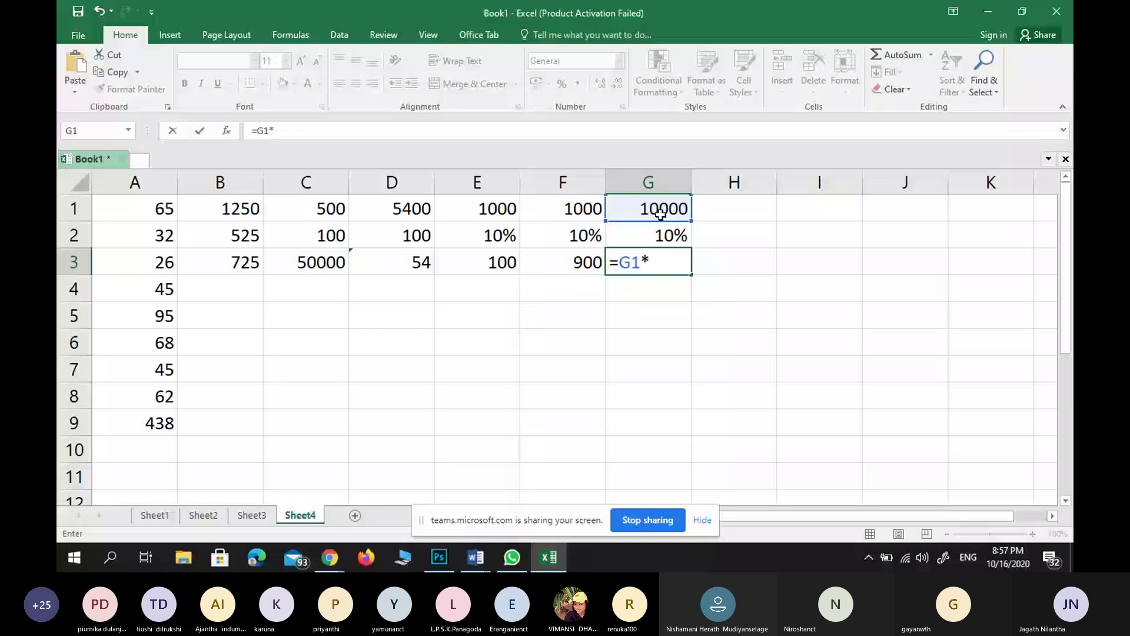
pyautogui.write('(')
pyautogui.click(654, 235)
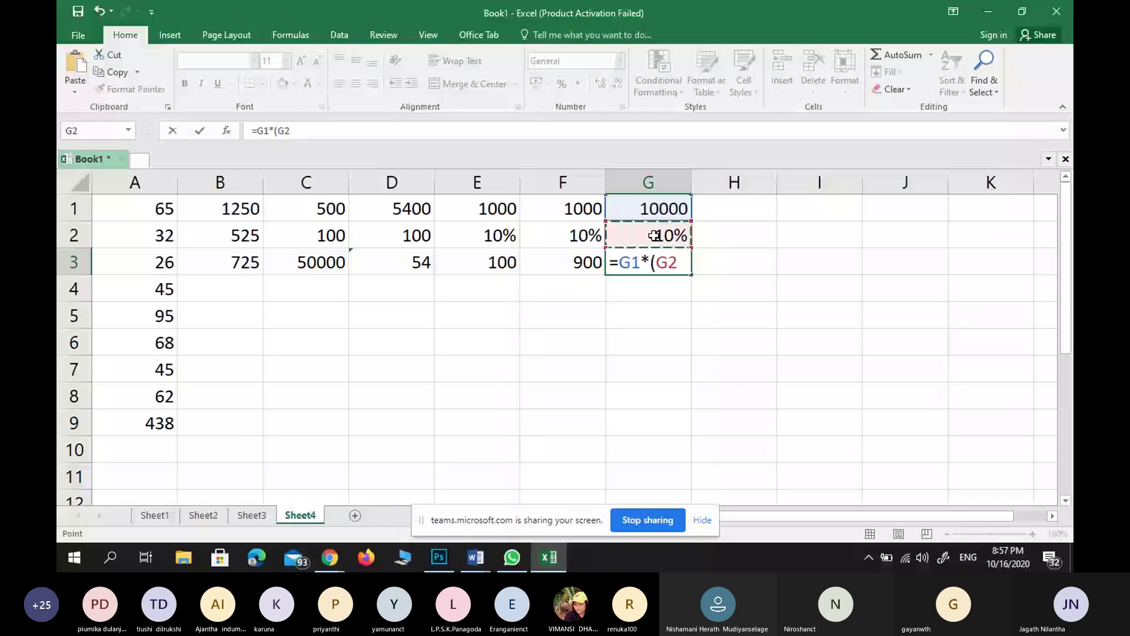
pyautogui.write('1+G2')
pyautogui.write(')')
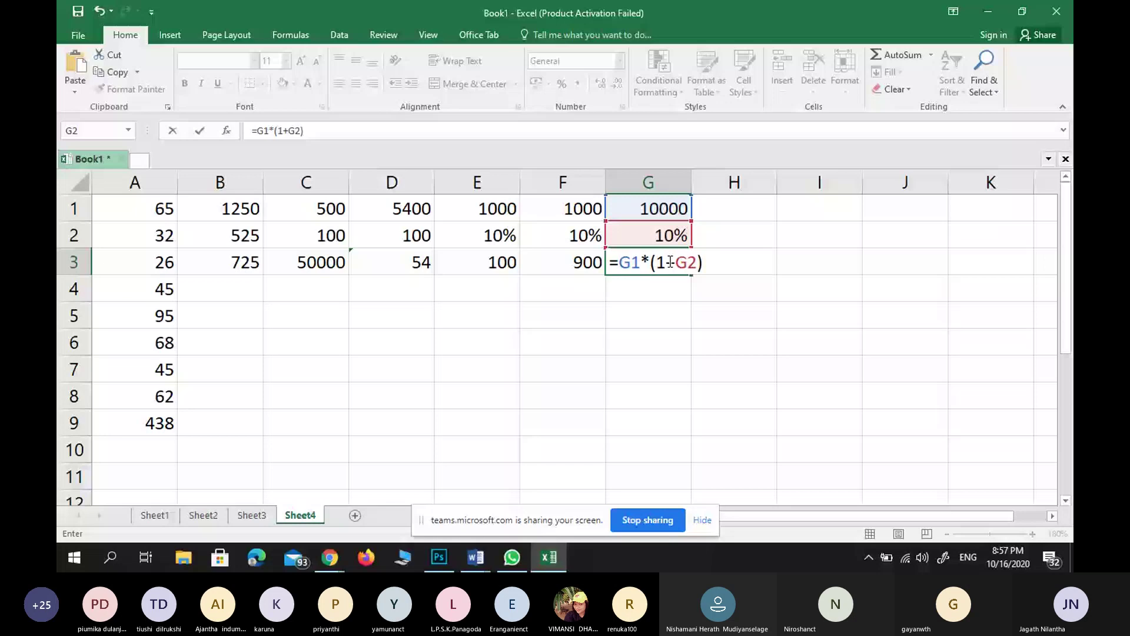
pyautogui.press('Return')
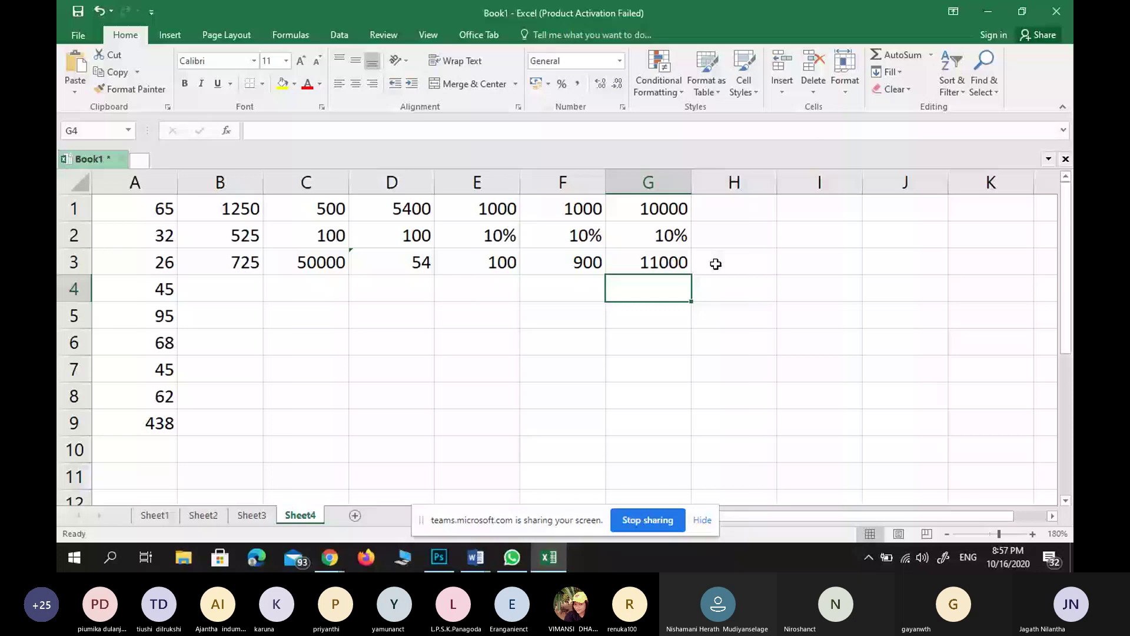
pyautogui.doubleClick(571, 211)
pyautogui.press('BackSpace')
pyautogui.press('BackSpace')
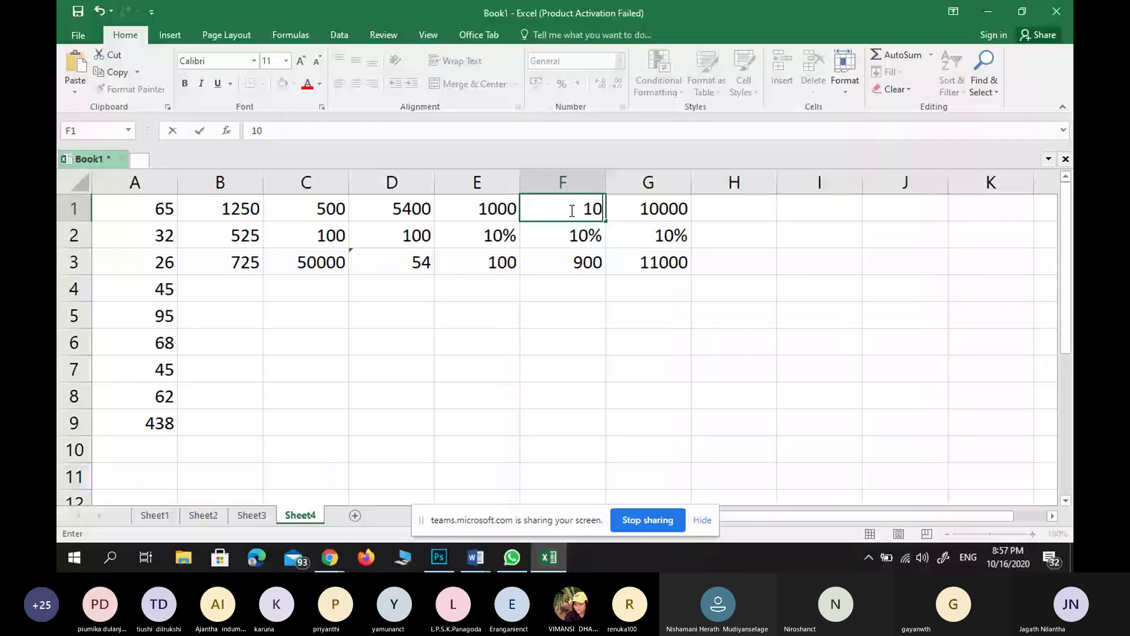
# Change F1 to 10000 so F3 shows 9000, then review the G3 and E3 formulas.
pyautogui.write('000')
pyautogui.press('Return')
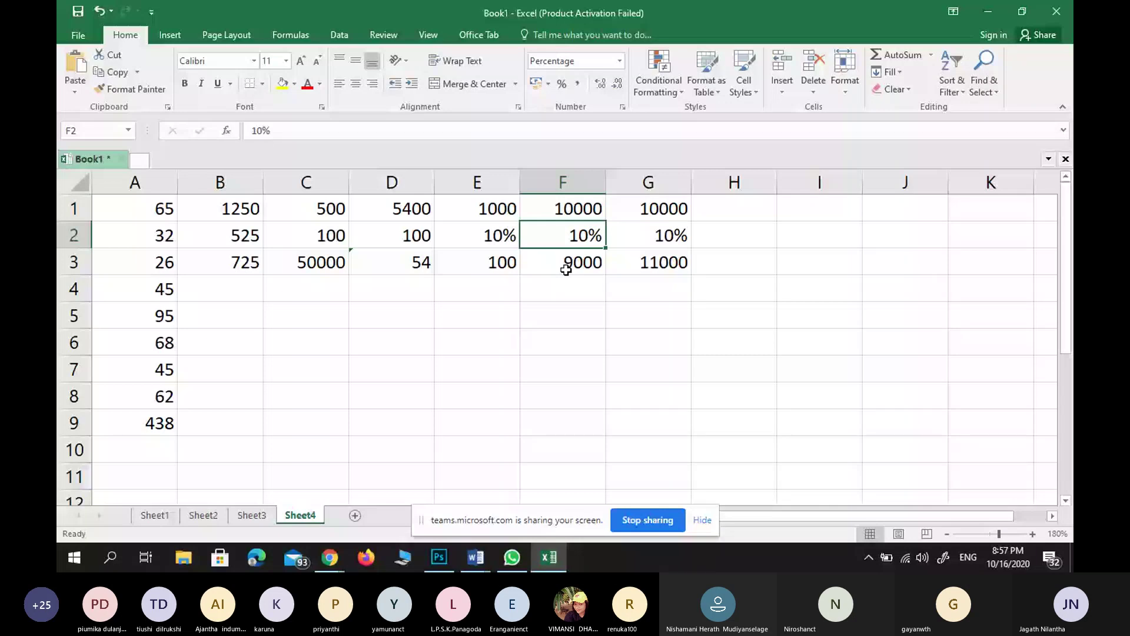
pyautogui.doubleClick(647, 262)
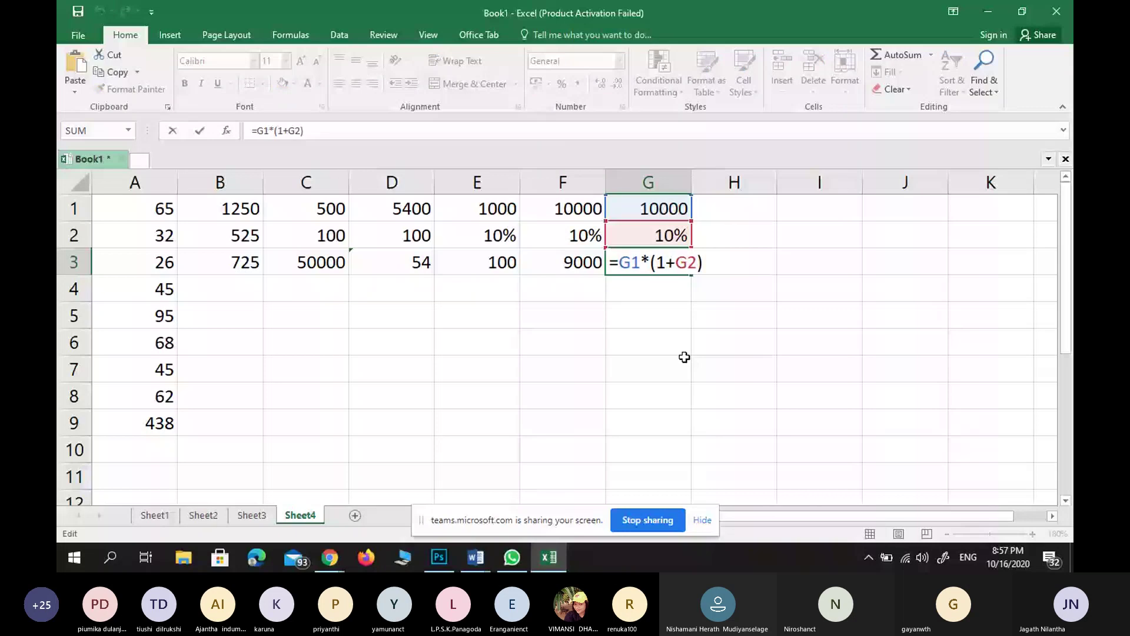
pyautogui.click(482, 265)
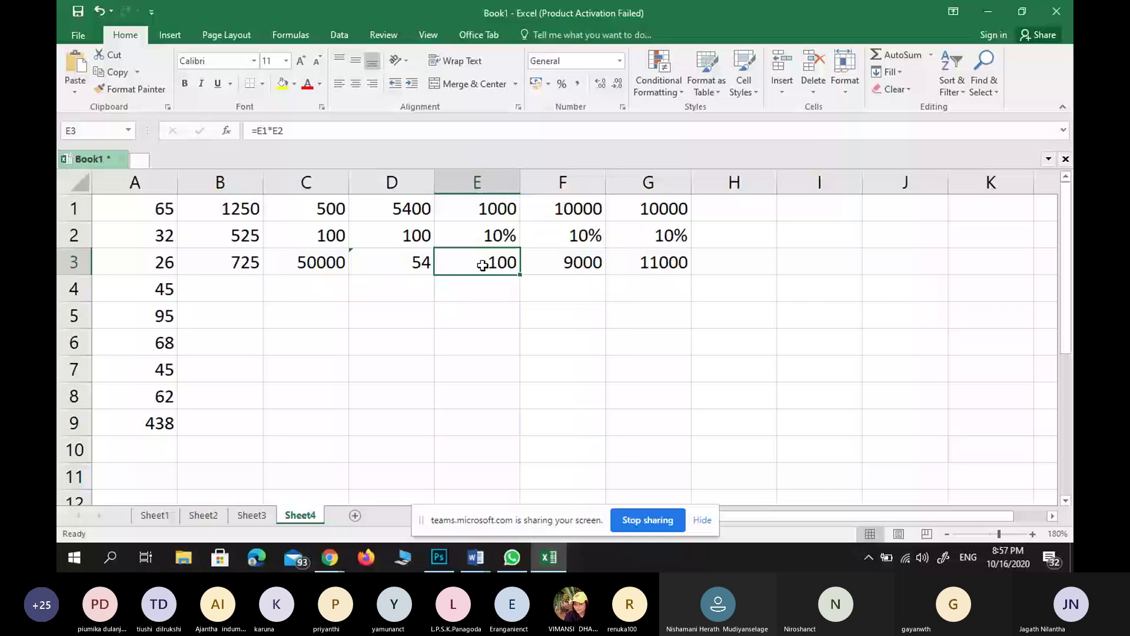
pyautogui.click(563, 368)
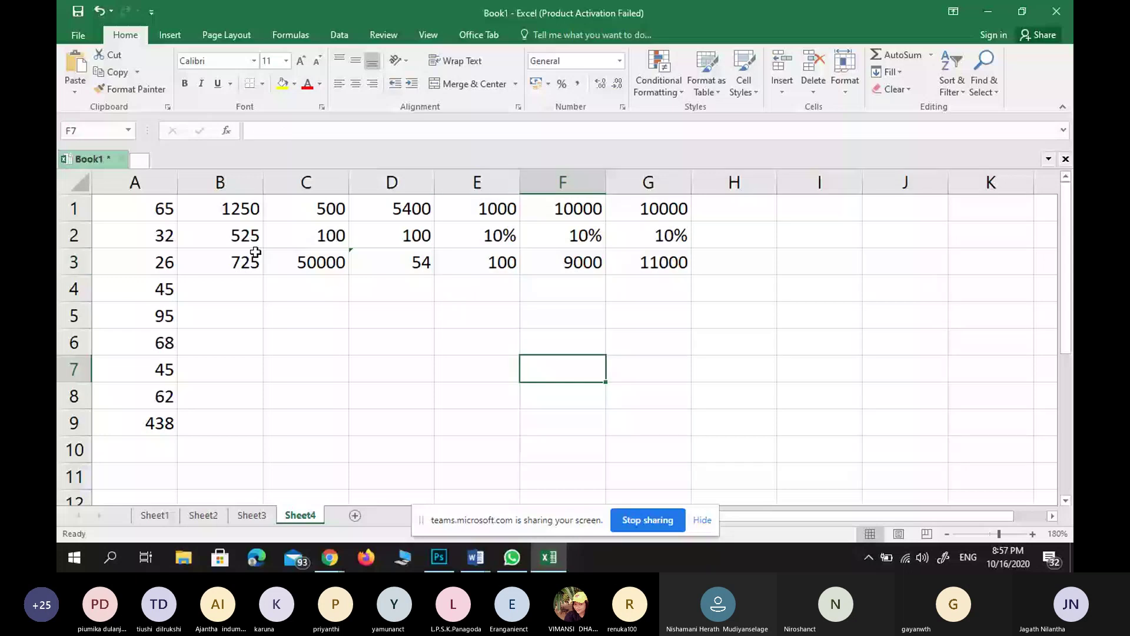
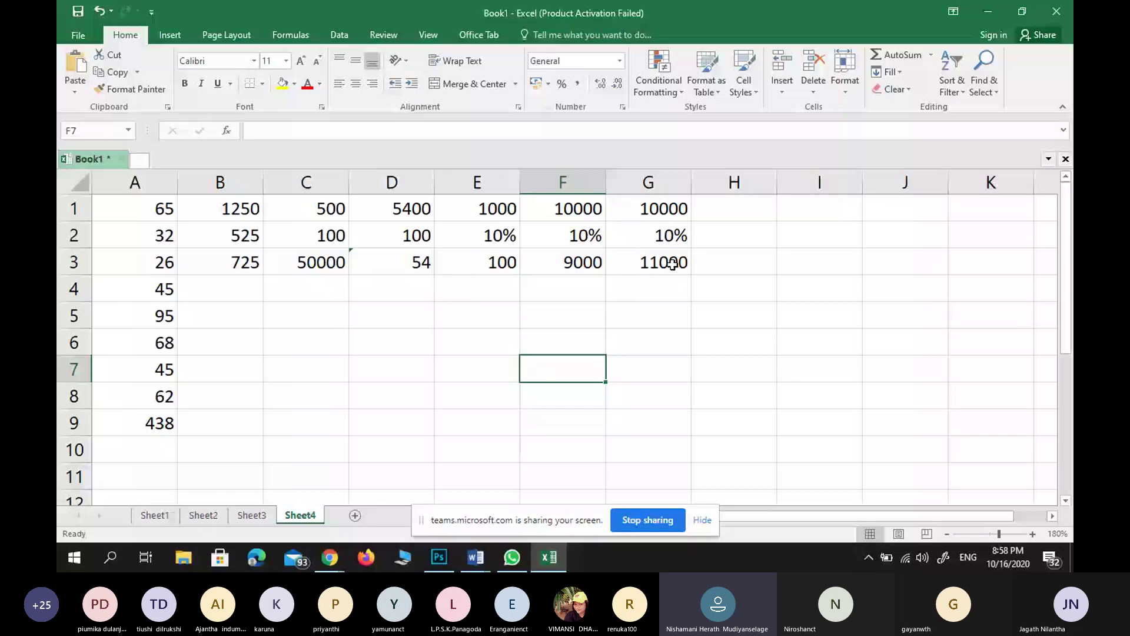
# Undo the old total and move back to cell A9.
pyautogui.click(672, 264)
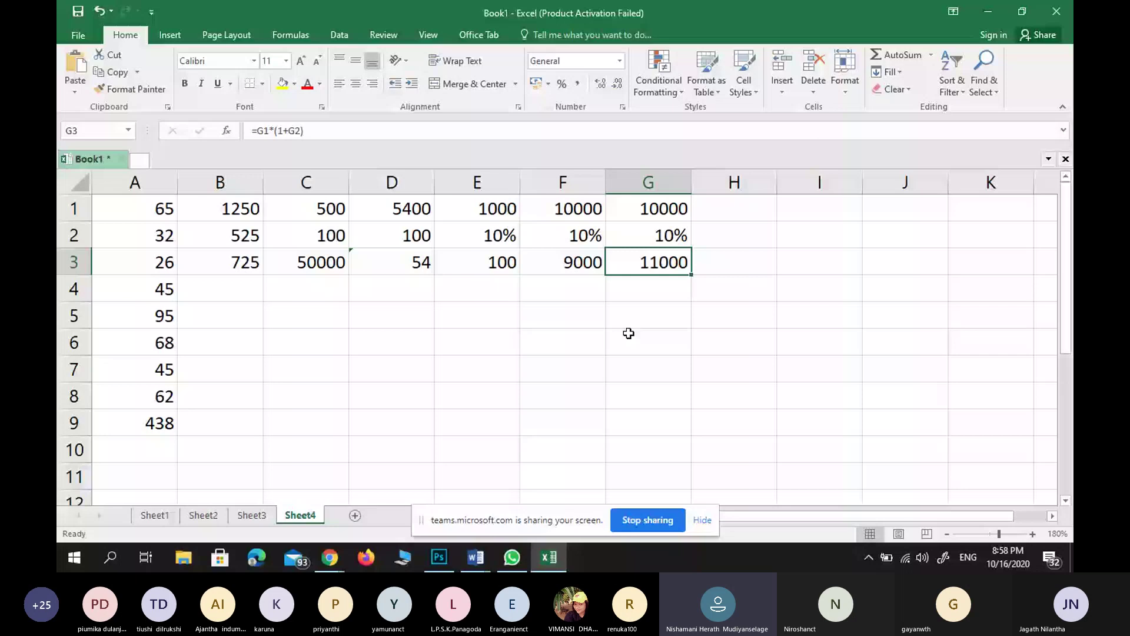
pyautogui.hotkey('ctrl', 'z')
pyautogui.click(218, 439)
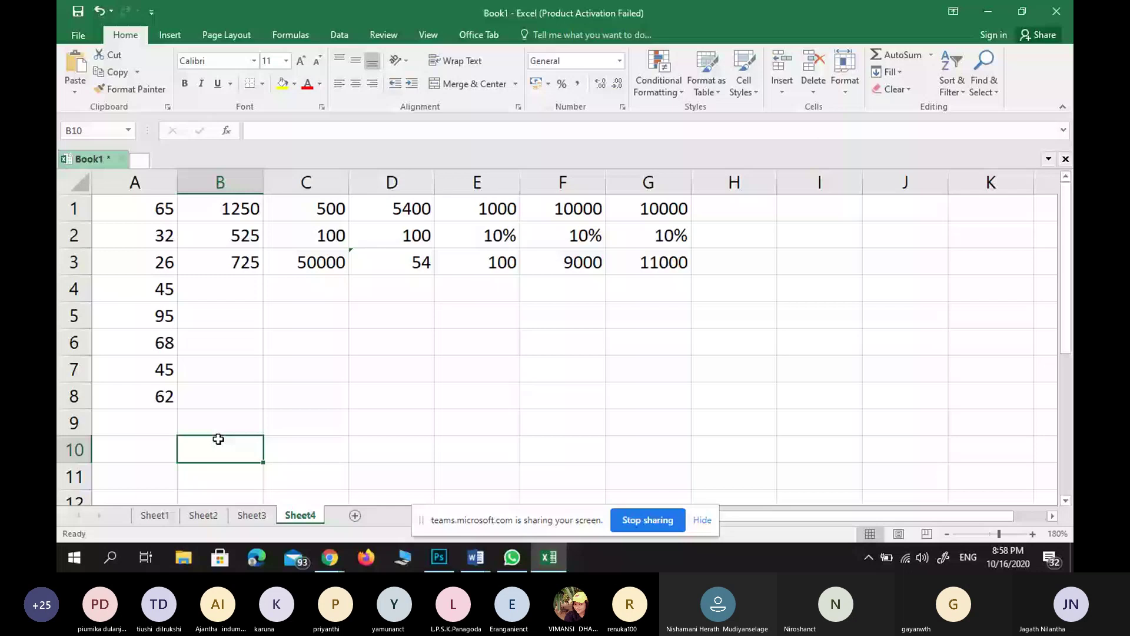
pyautogui.press('Left')
pyautogui.press('Up')
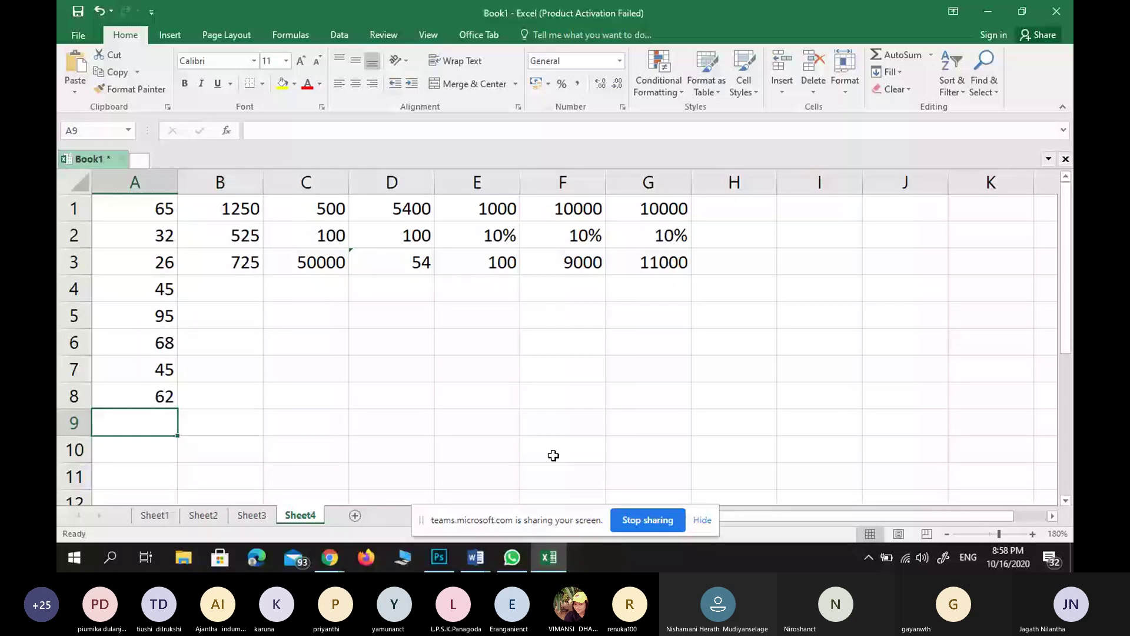
# Enter =SUM(A1:A8) in A9 so it shows the total 438.
pyautogui.write('=')
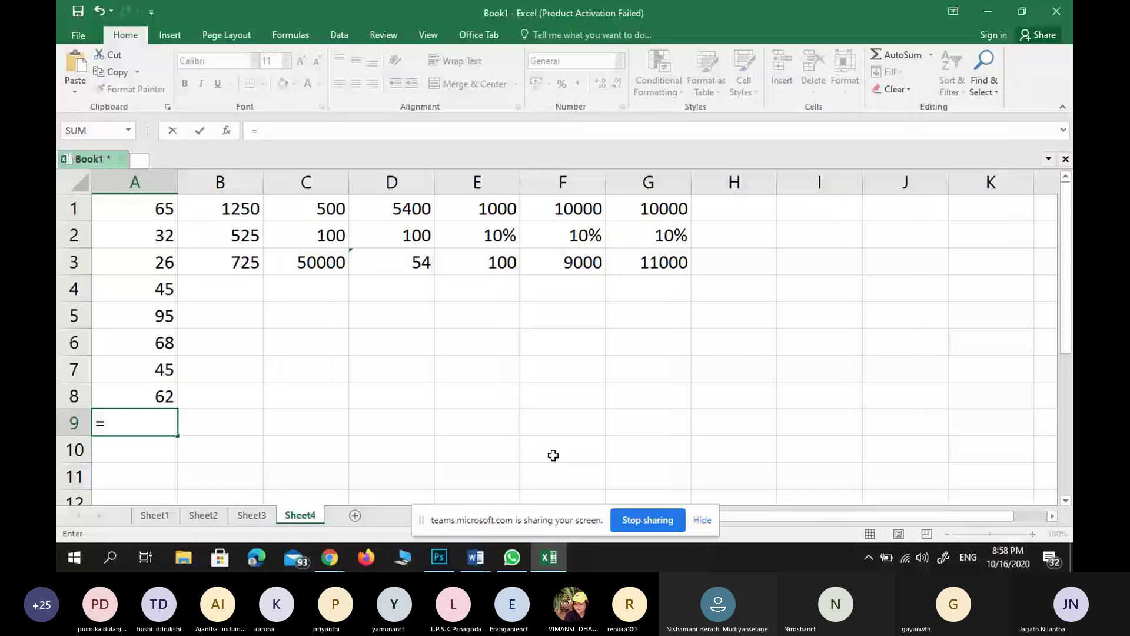
pyautogui.write('sum(')
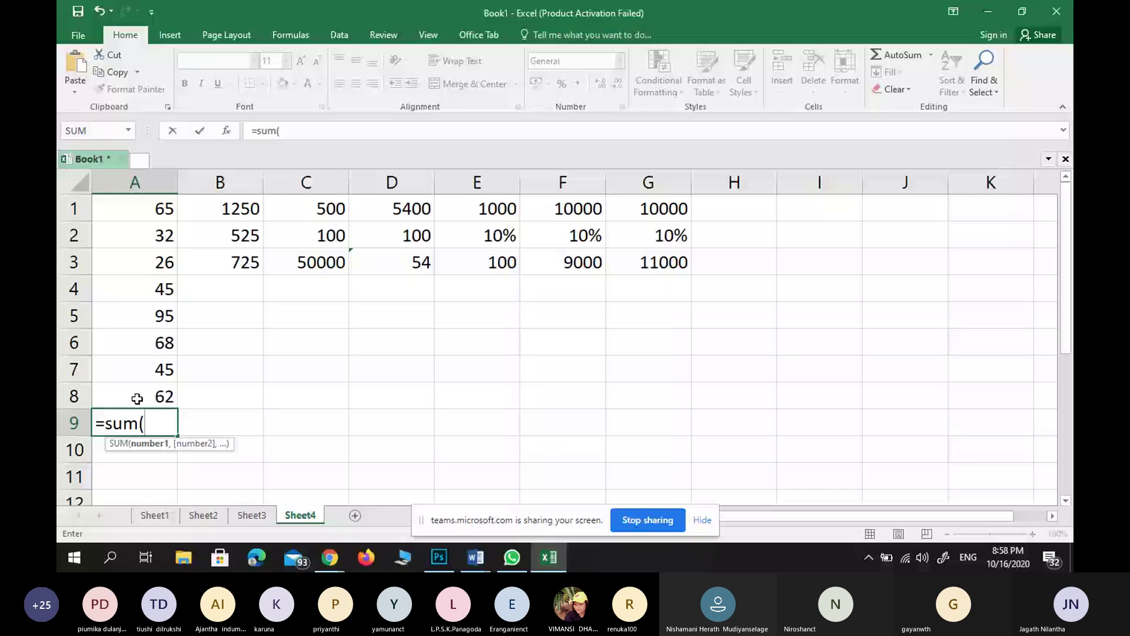
pyautogui.click(146, 210)
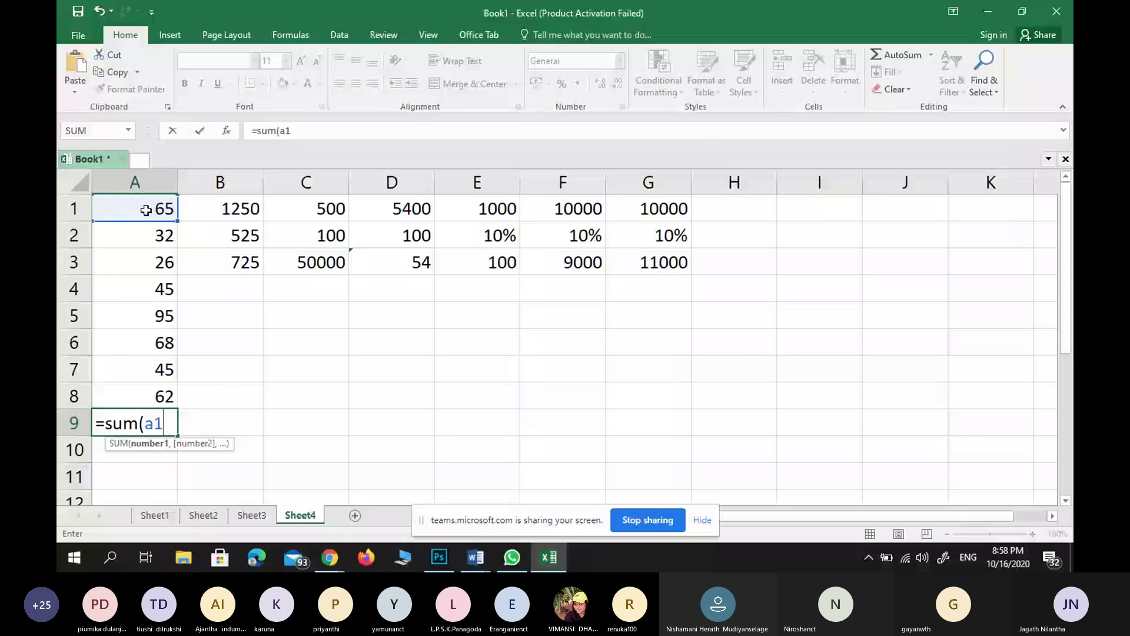
pyautogui.write(':')
pyautogui.write('a8)')
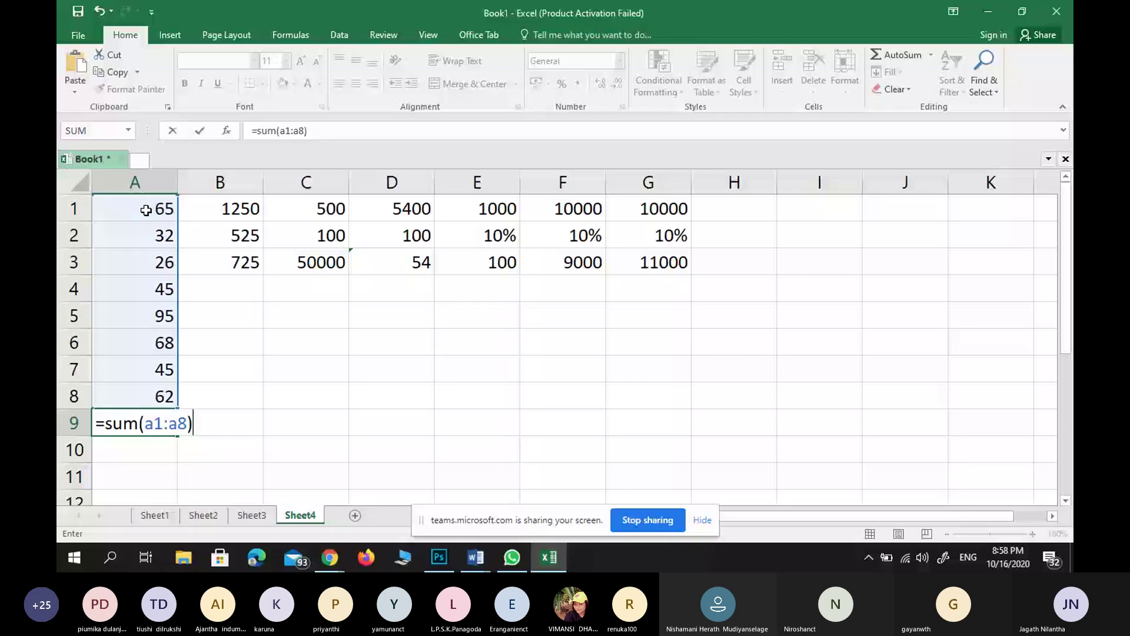
pyautogui.hotkey('ctrl', 'Return')
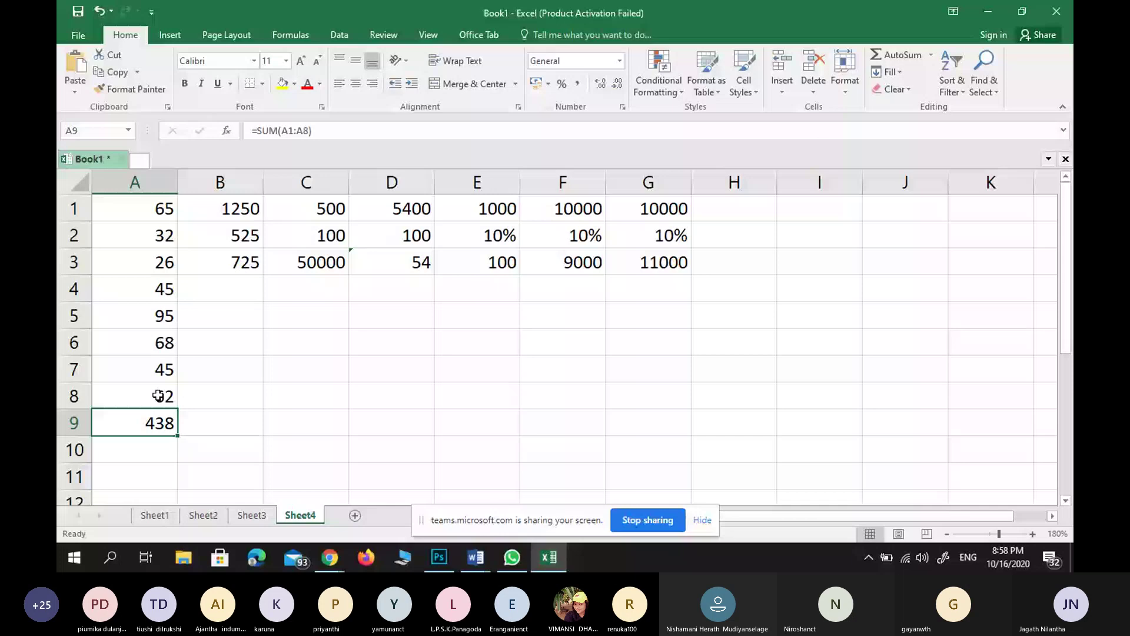
pyautogui.press('Return')
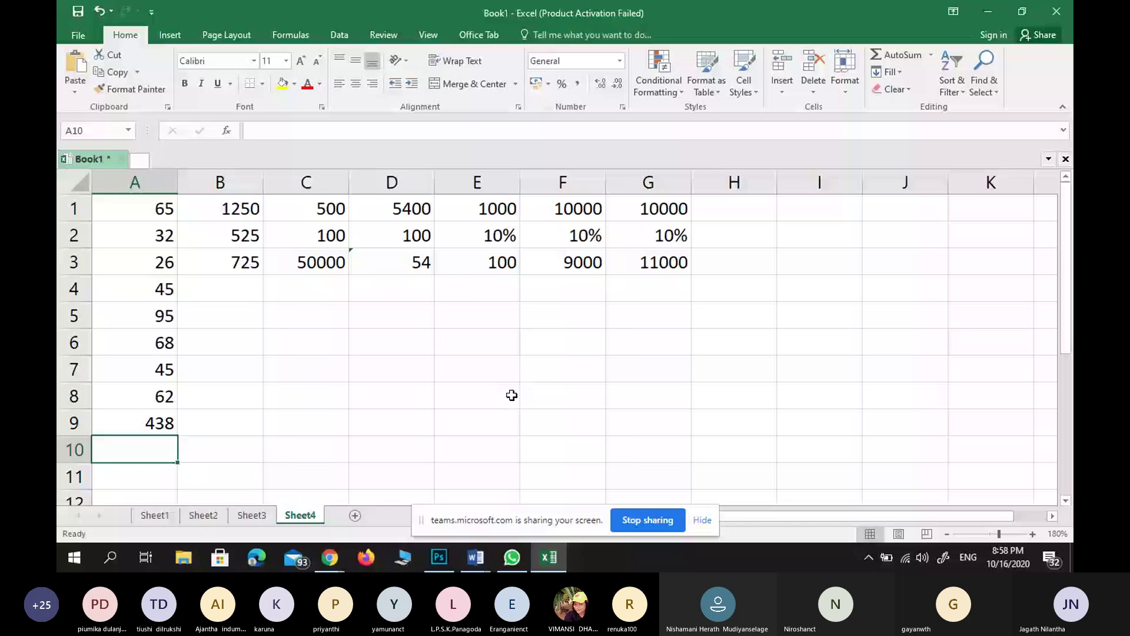
# Delete all the old values in the A1:H9 block.
pyautogui.moveTo(135, 209); pyautogui.dragTo(693, 427)
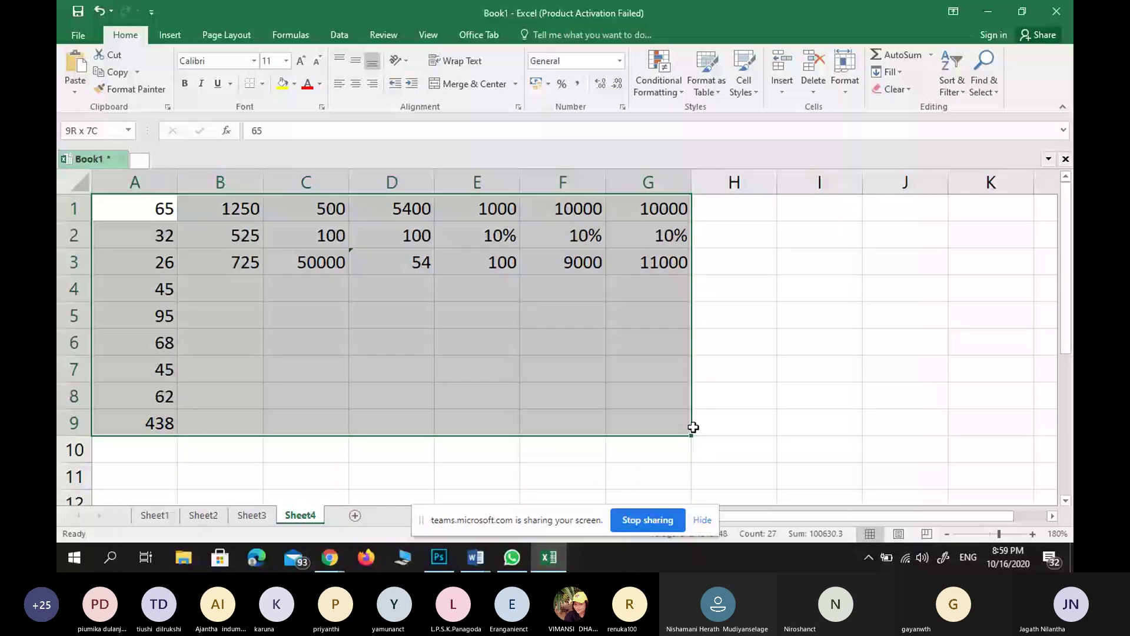
pyautogui.moveTo(693, 427); pyautogui.dragTo(765, 425)
pyautogui.press('Delete')
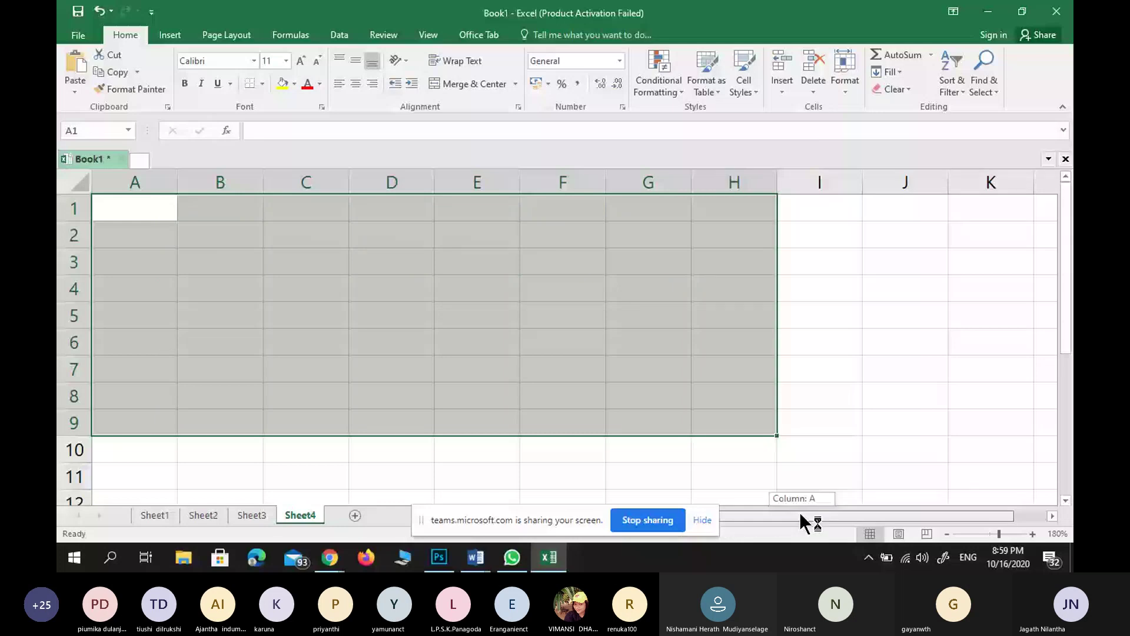
# Enter the heading Name in cell A1.
pyautogui.click(146, 207)
pyautogui.write('Name')
pyautogui.press('Tab')
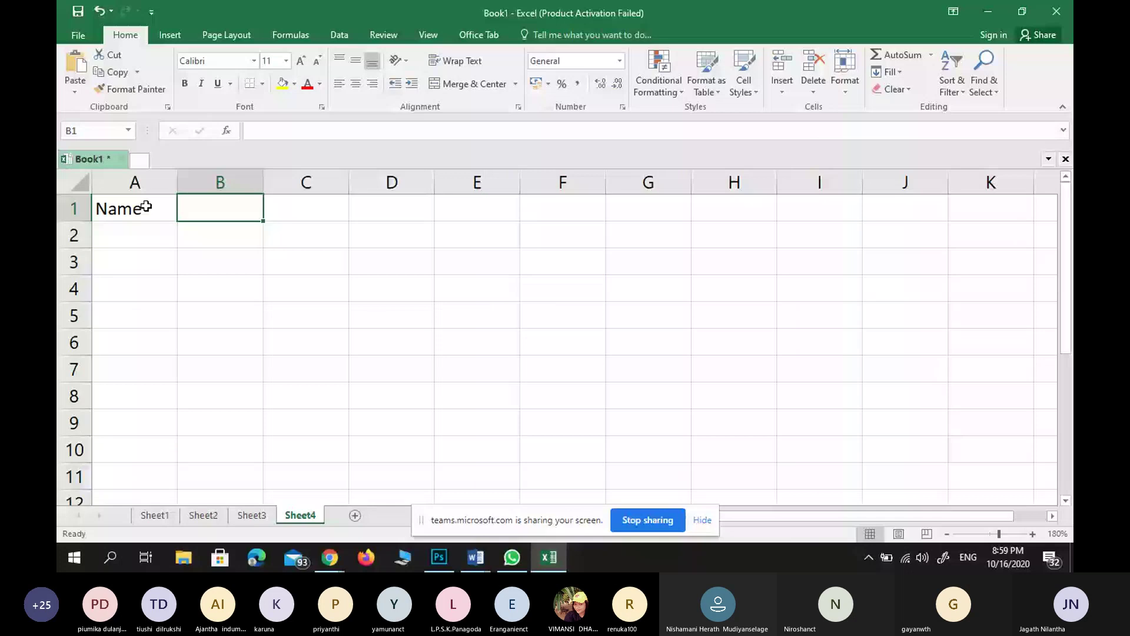
# Enter the headings Word, Excel and Power P in B1:D1, correcting the Excel typo.
pyautogui.write('Word')
pyautogui.press('Tab')
pyautogui.write('EXCE')
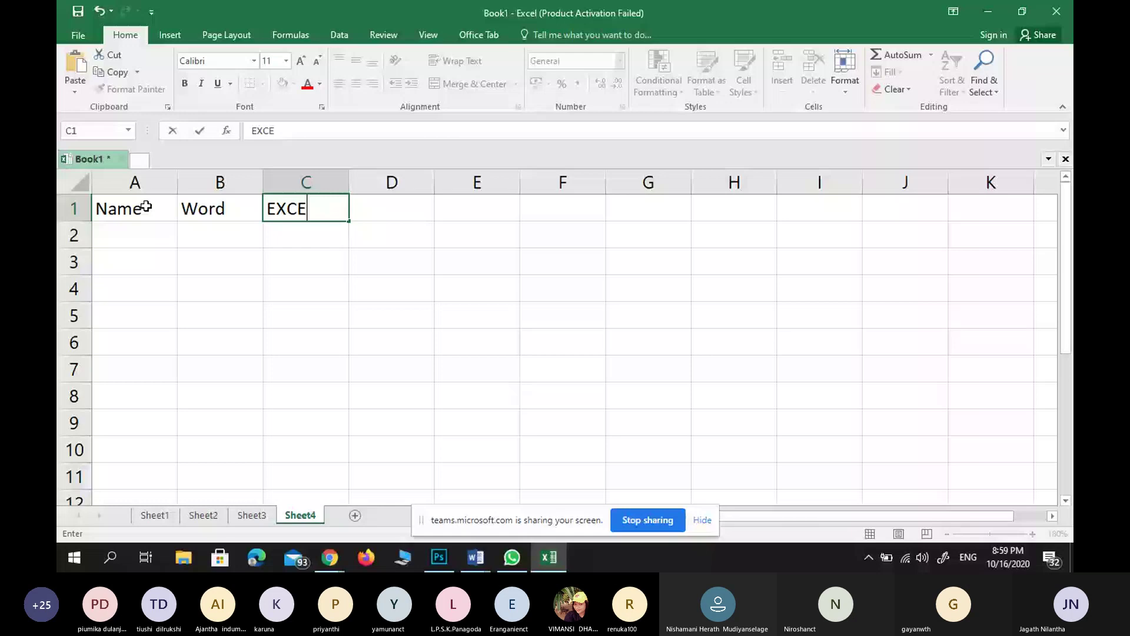
pyautogui.press('BackSpace')
pyautogui.press('BackSpace')
pyautogui.press('BackSpace')
pyautogui.write('ec')
pyautogui.press('BackSpace')
pyautogui.press('BackSpace')
pyautogui.write('xcel')
pyautogui.press('Tab')
pyautogui.write('Powe')
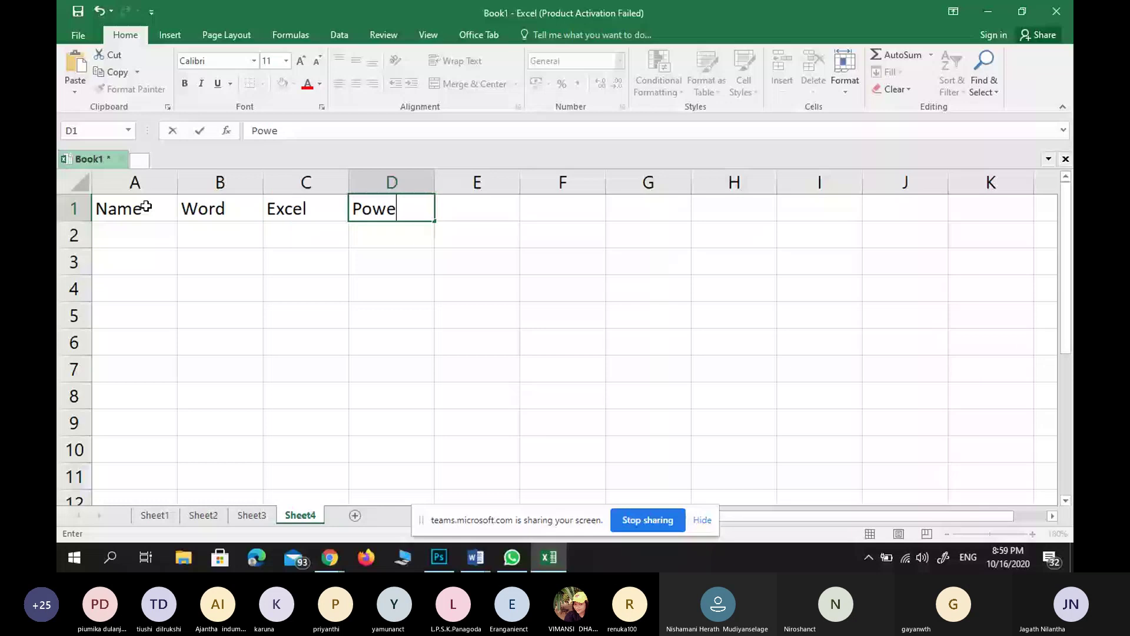
pyautogui.write('r P')
pyautogui.press('Tab')
# Add the headings Access, Total, Max, Min, Avarege and Count across E1:J1.
pyautogui.write('Acc')
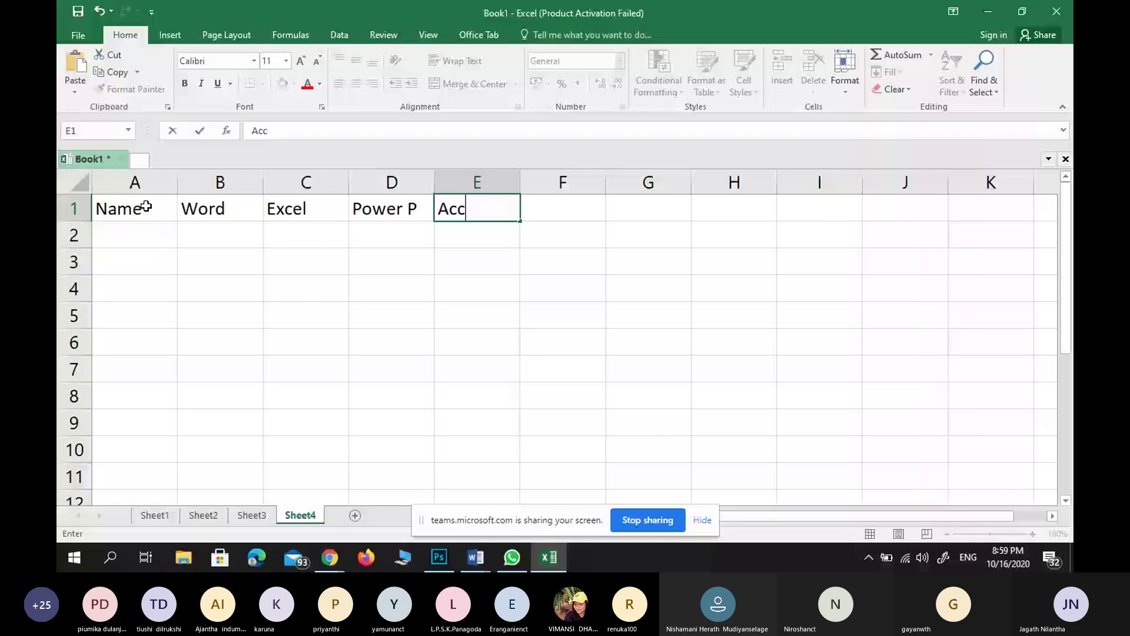
pyautogui.write('ess')
pyautogui.press('Tab')
pyautogui.write('To')
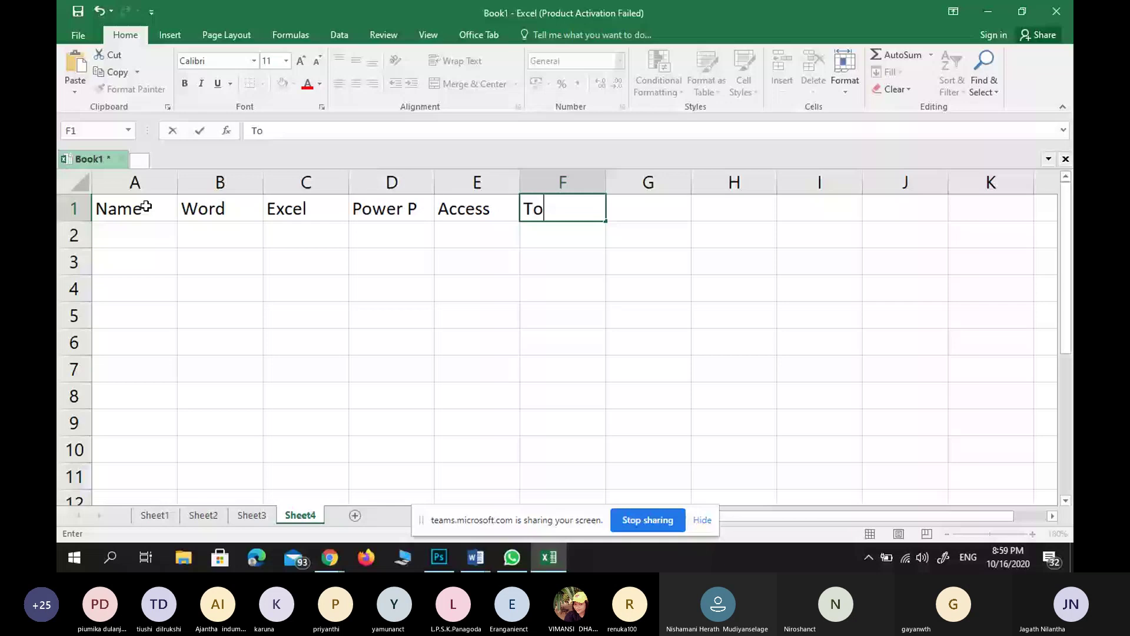
pyautogui.write('tal')
pyautogui.press('Tab')
pyautogui.write('Max')
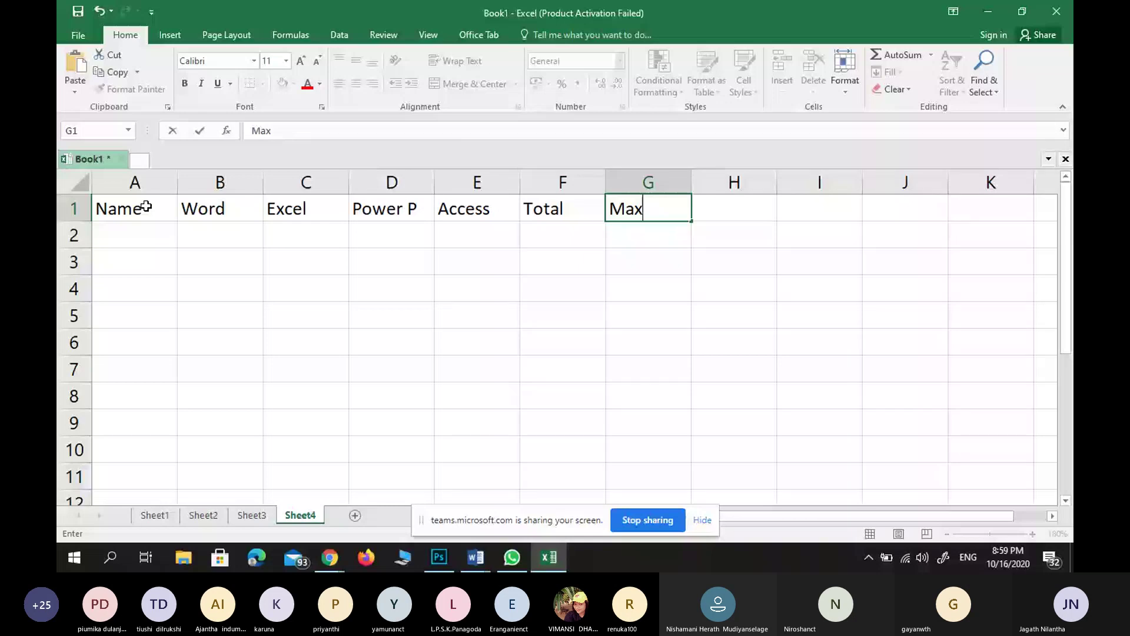
pyautogui.press('Tab')
pyautogui.write('Min')
pyautogui.press('Tab')
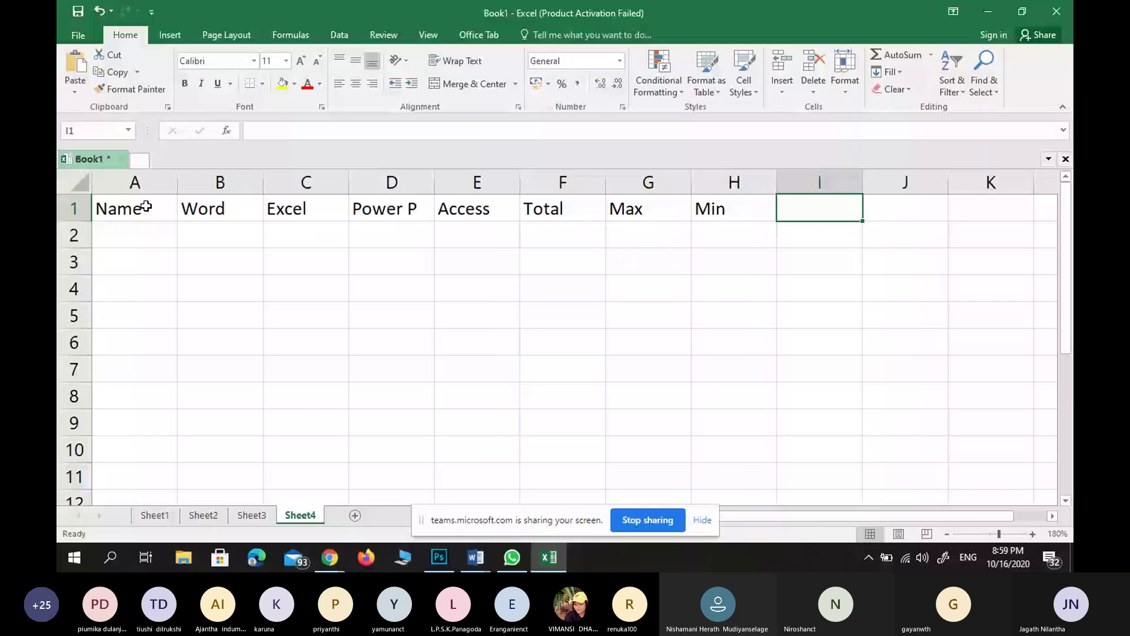
pyautogui.write('Avarege')
pyautogui.press('Tab')
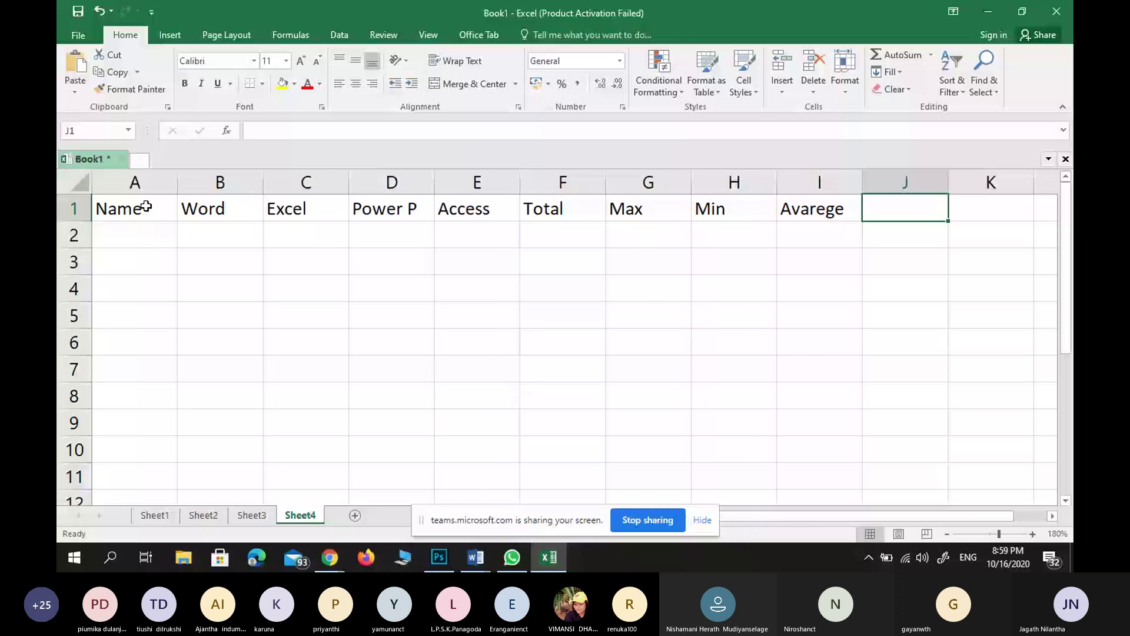
pyautogui.write('Count')
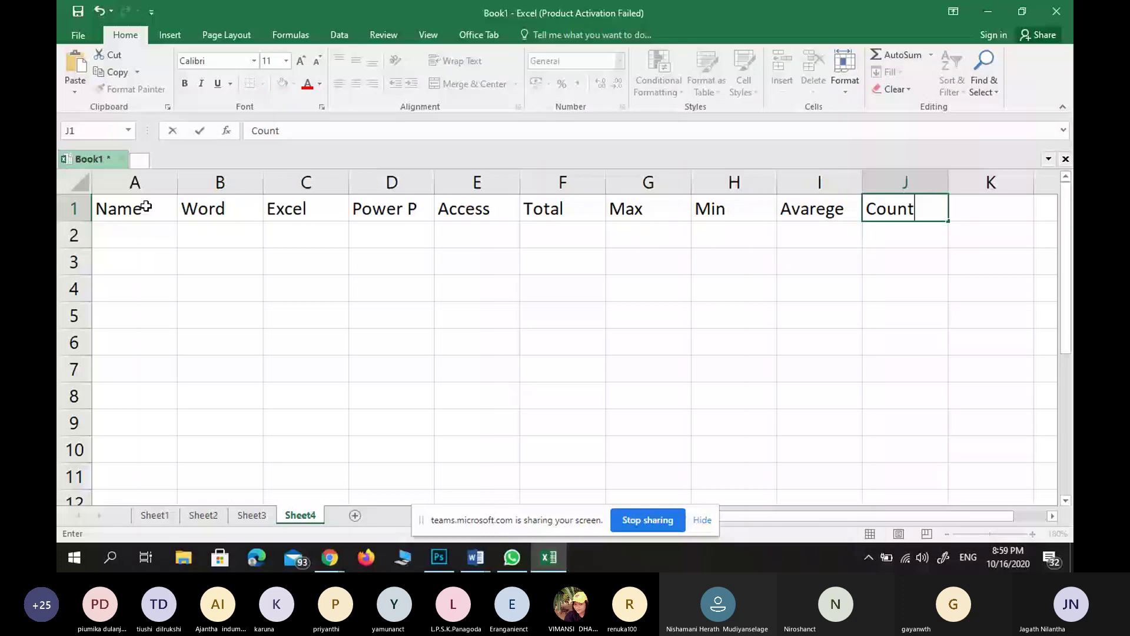
pyautogui.press('Tab')
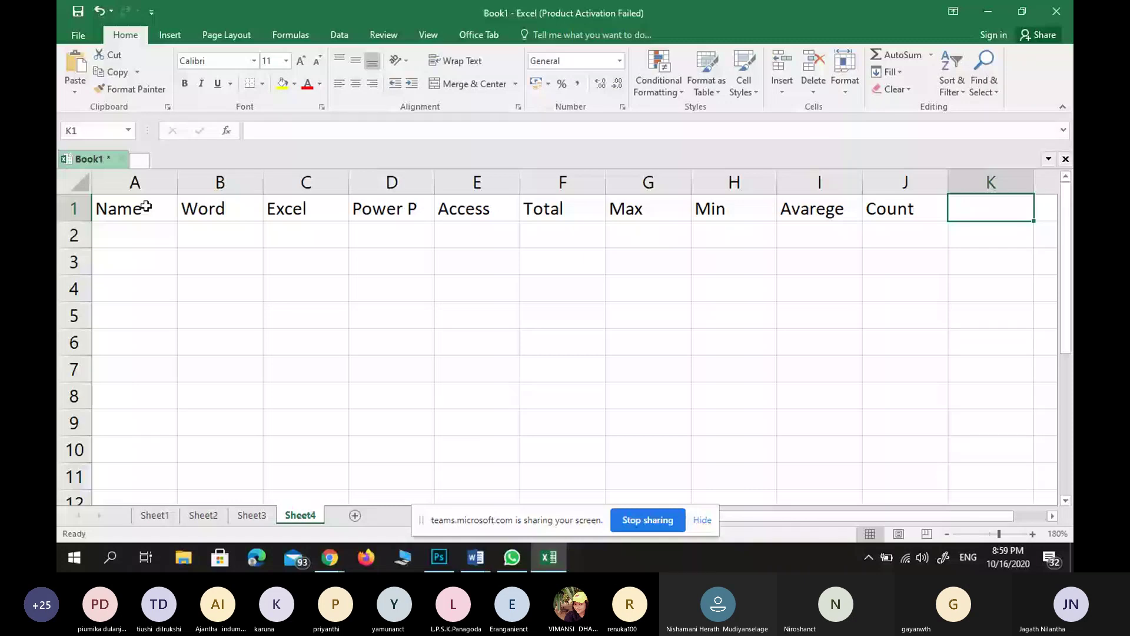
pyautogui.press('Return')
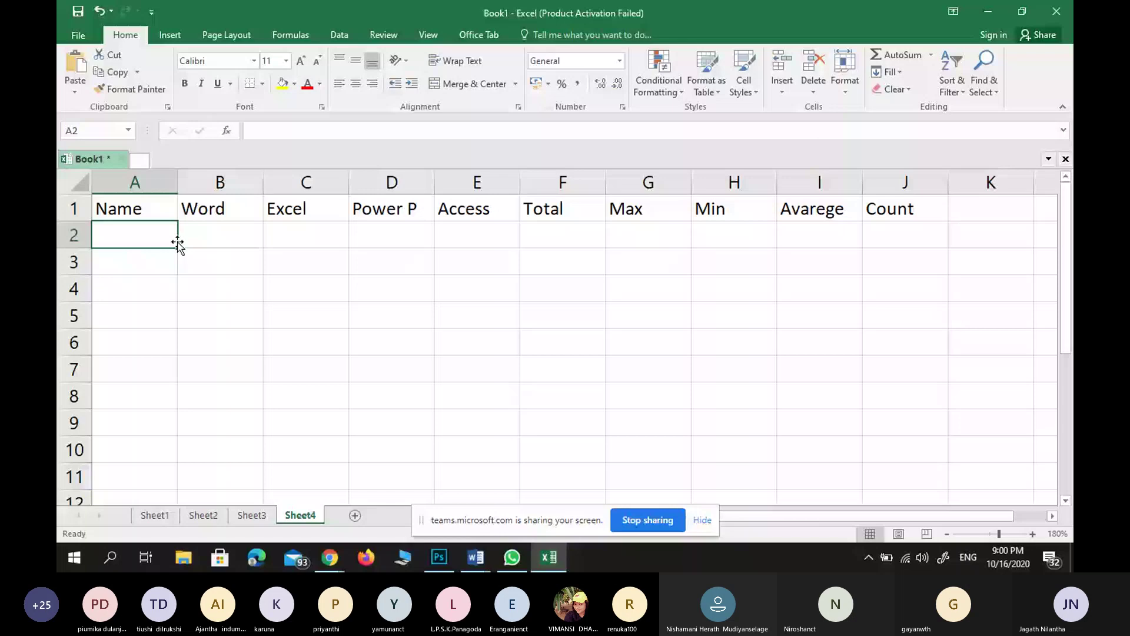
# Enter the first five student names in A2:A6.
pyautogui.write('Nayana')
pyautogui.press('Return')
pyautogui.write('W')
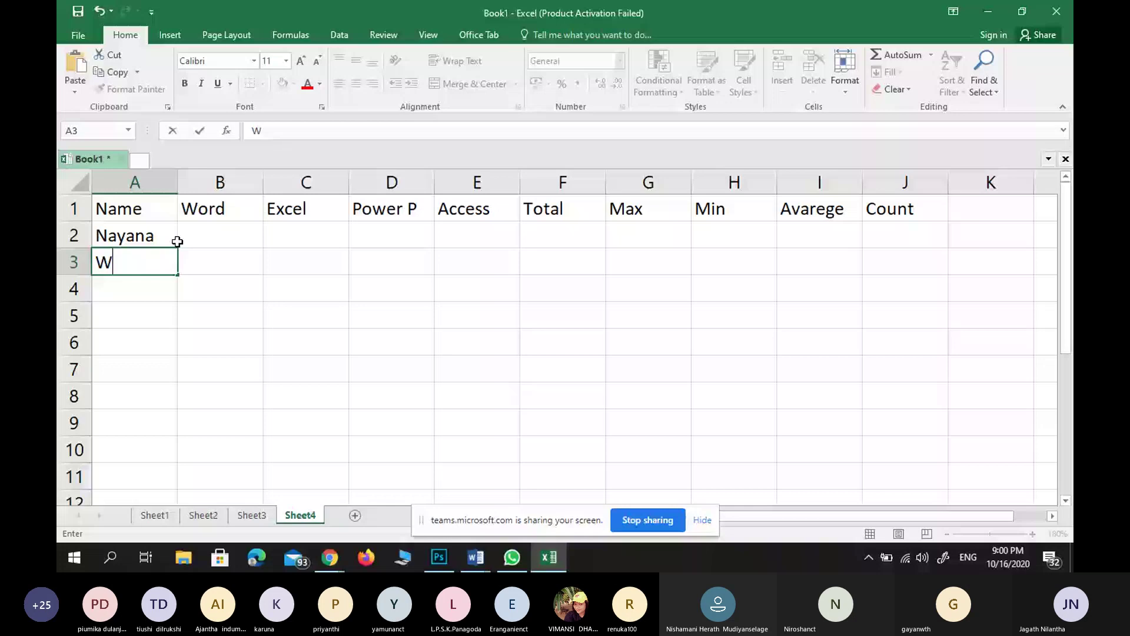
pyautogui.write('asula')
pyautogui.press('Return')
pyautogui.write('Ram')
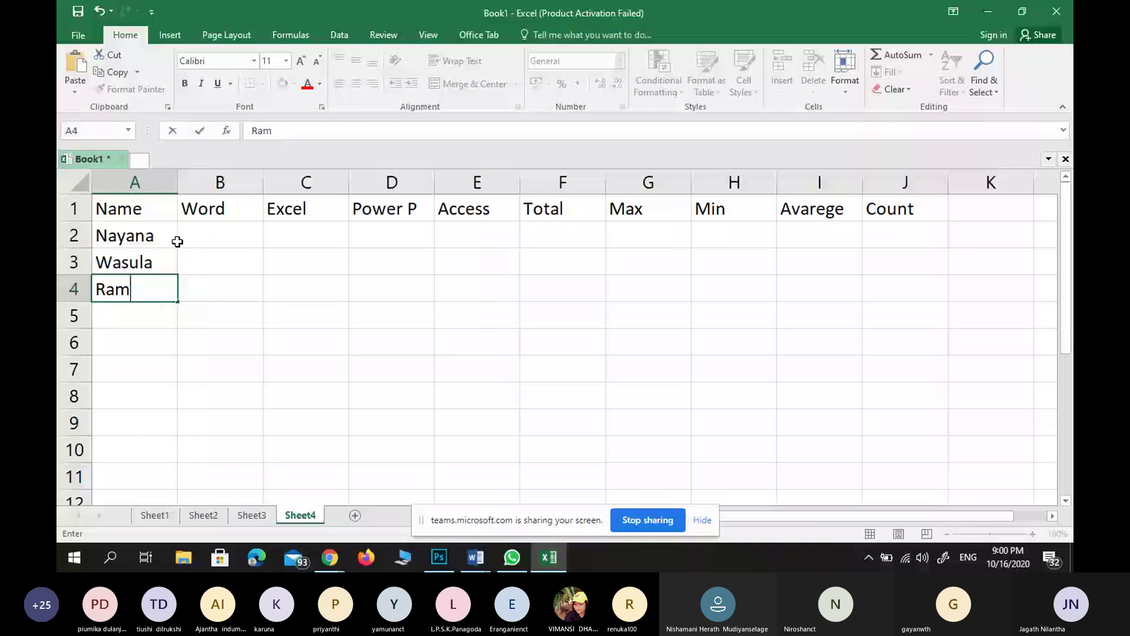
pyautogui.write('iru')
pyautogui.press('Return')
pyautogui.write('Manusha')
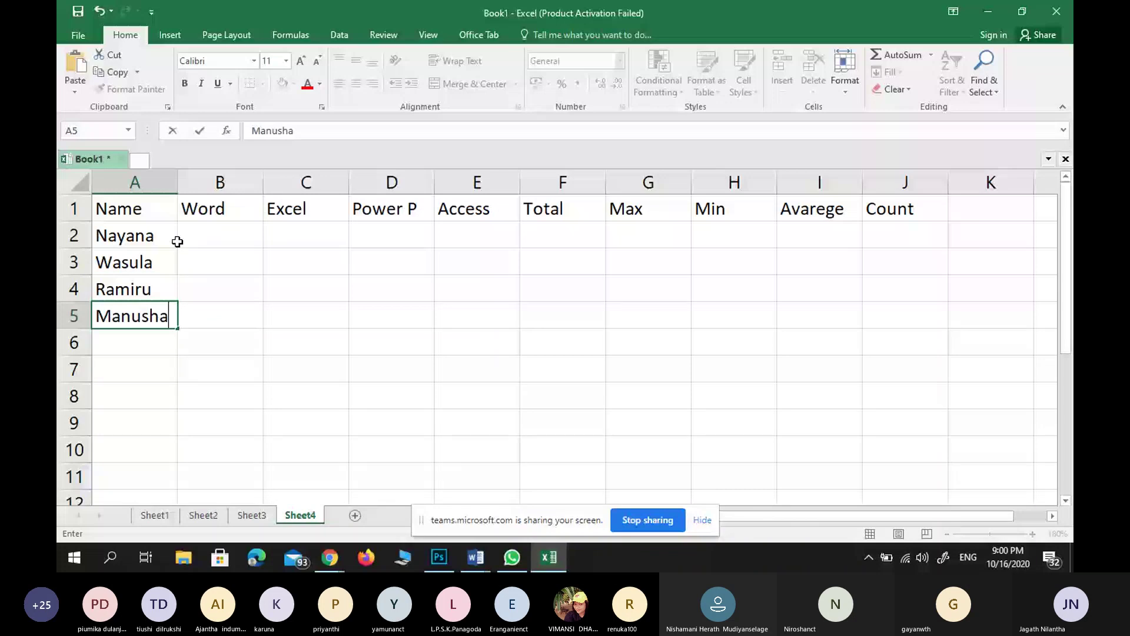
pyautogui.press('Return')
pyautogui.write('Na')
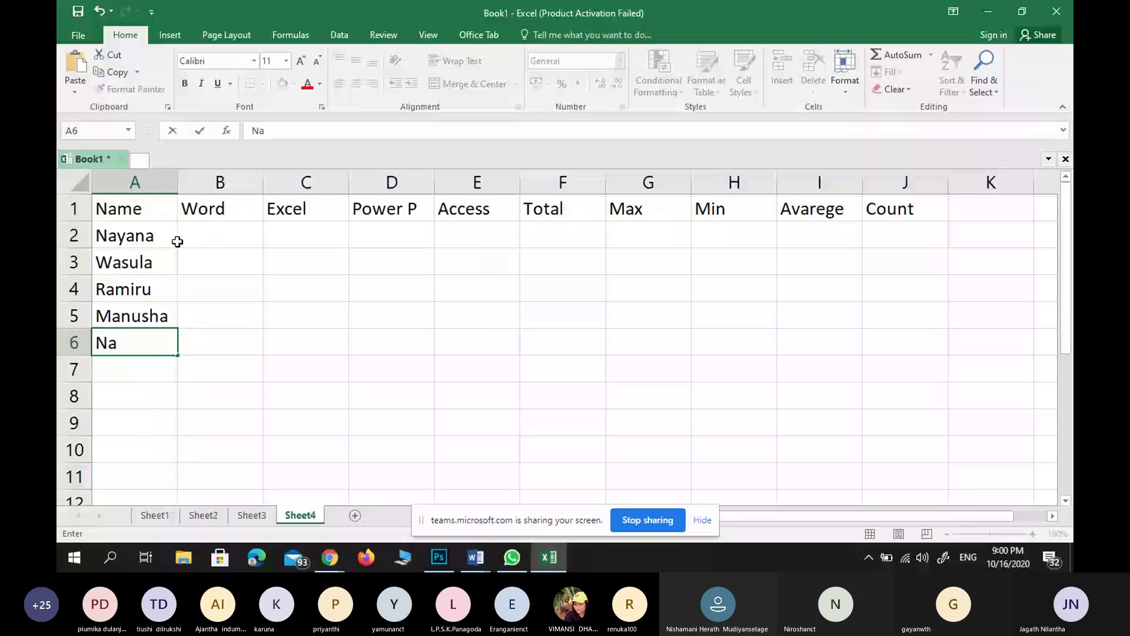
pyautogui.write('laka')
pyautogui.press('Return')
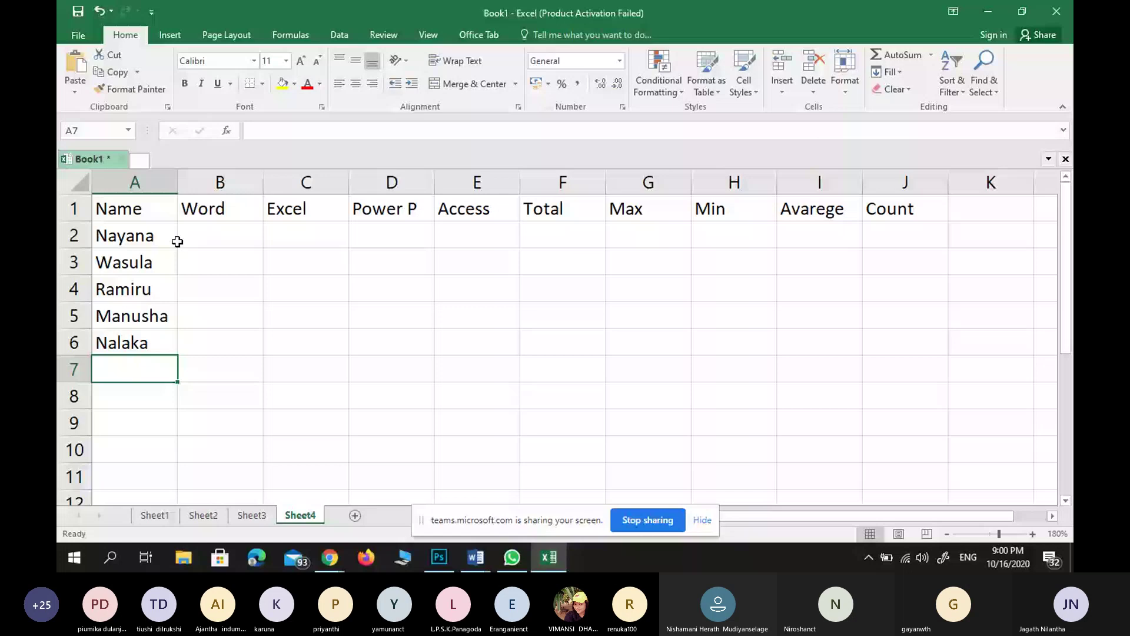
# Enter the remaining three student names in A7:A9.
pyautogui.write('Jayan')
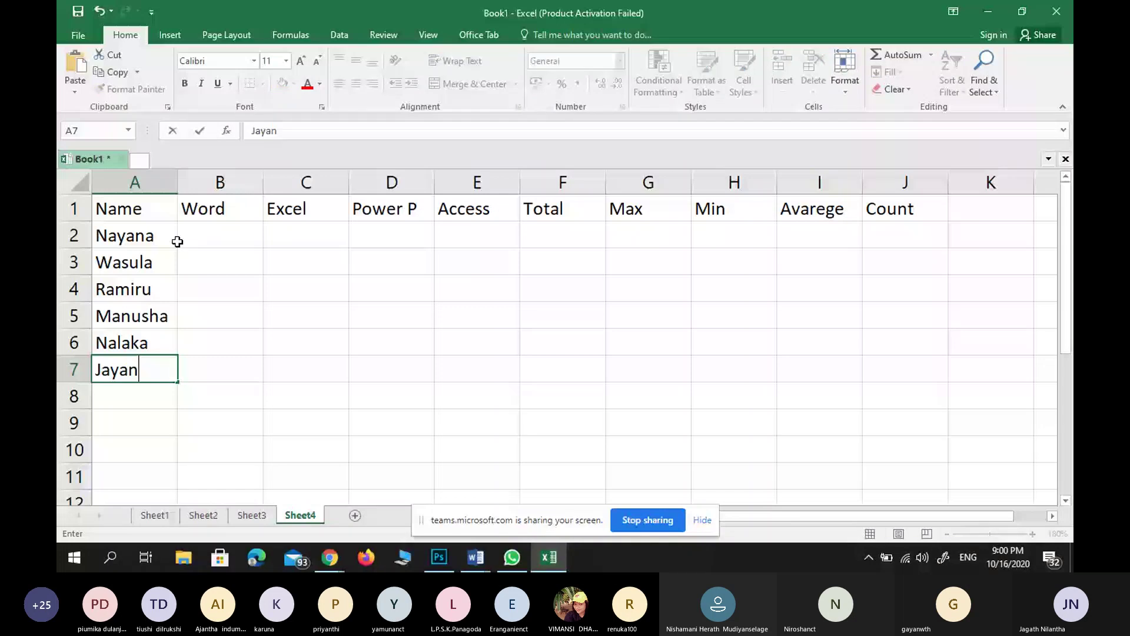
pyautogui.press('Return')
pyautogui.write('Nima')
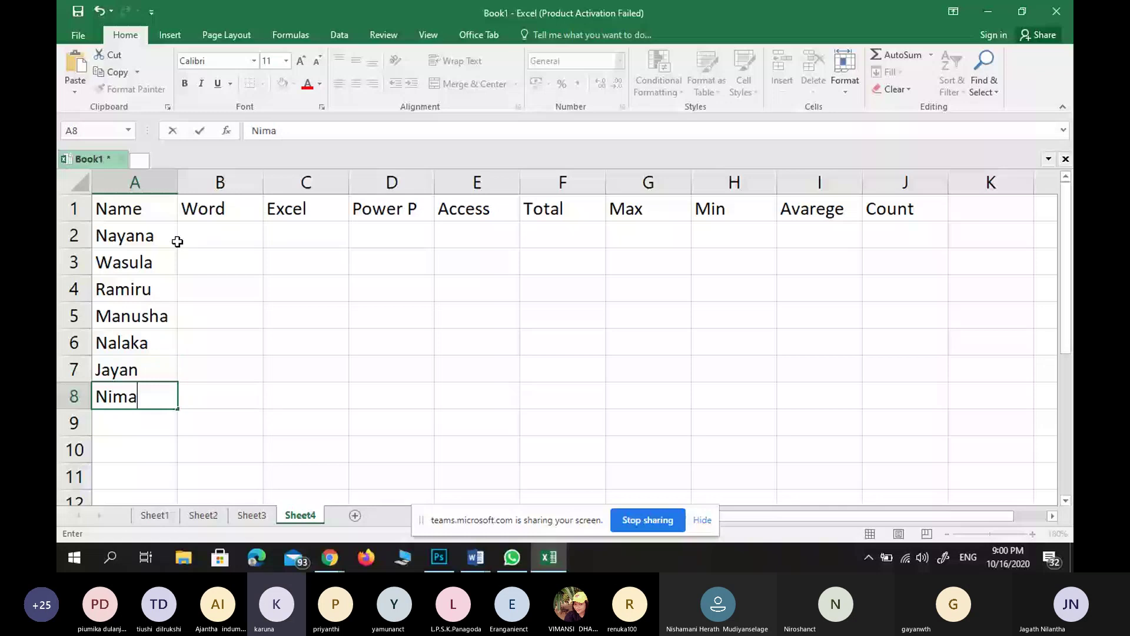
pyautogui.write('l')
pyautogui.press('Return')
pyautogui.write('Sama')
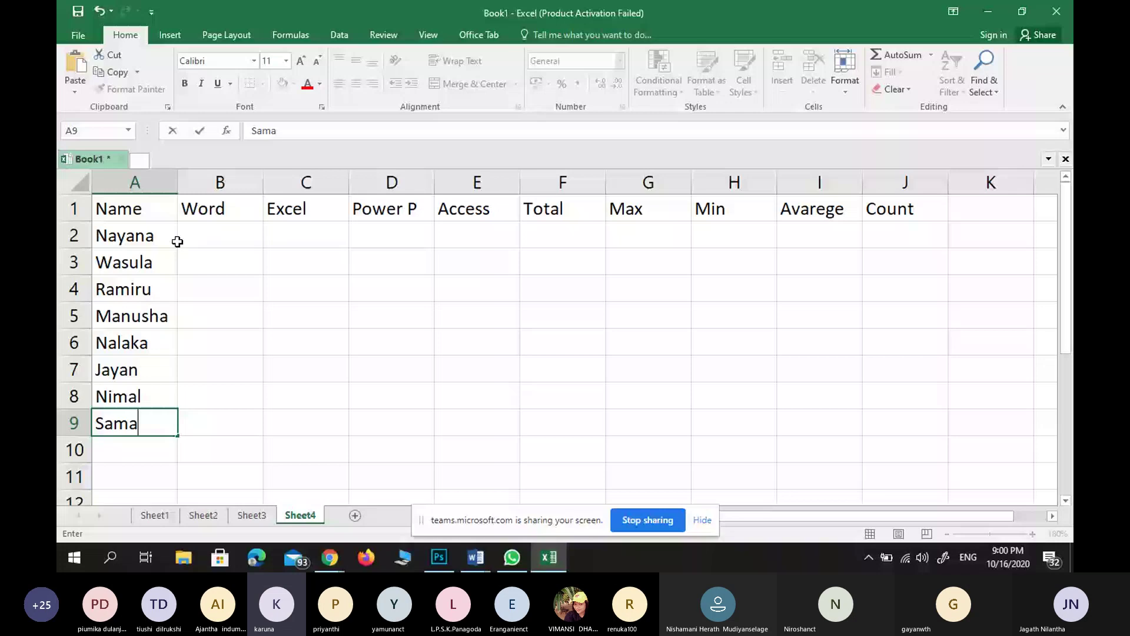
pyautogui.write('n')
pyautogui.press('Return')
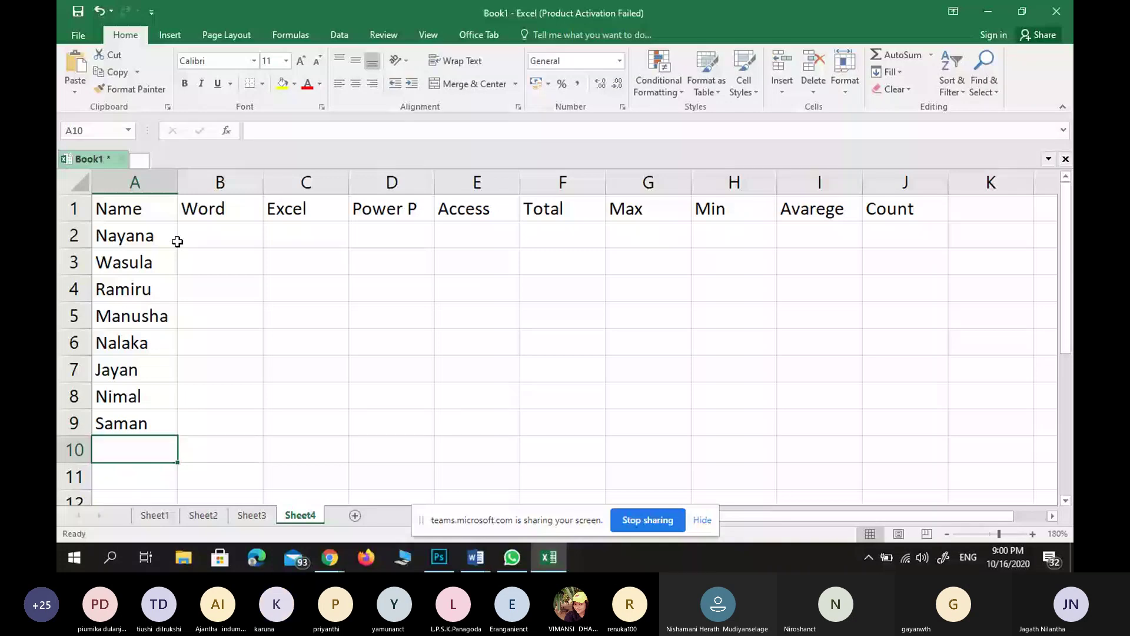
pyautogui.click(221, 427)
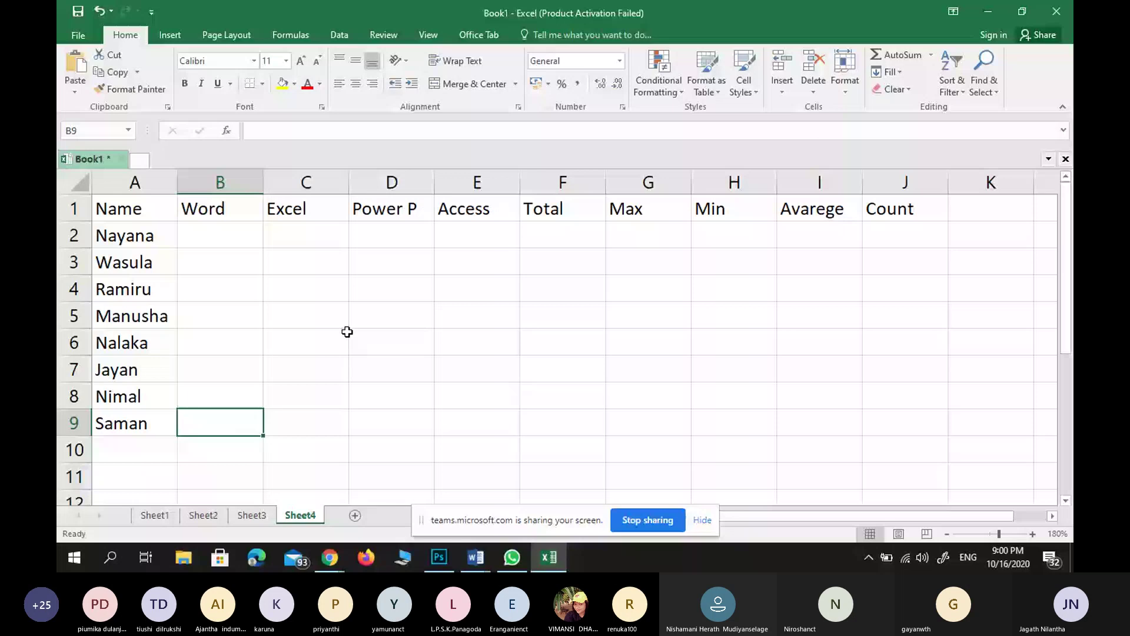
# Enter Word marks 45, 78, 95, 65, 32, 65, 78, 95 in B2:B9 and Excel marks 75, 84, 65, 95, 65, 32, 75, 85 from C2.
pyautogui.press('Up')
pyautogui.press('Up')
pyautogui.press('Right')
pyautogui.press('Right')
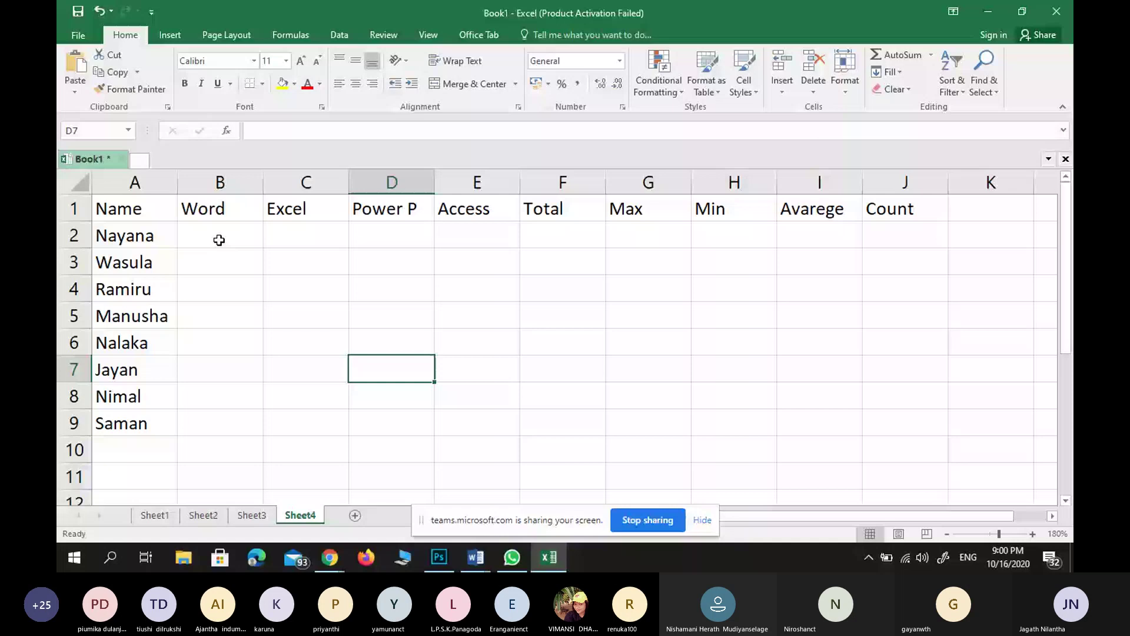
pyautogui.click(219, 239)
pyautogui.write('45 78 95 6')
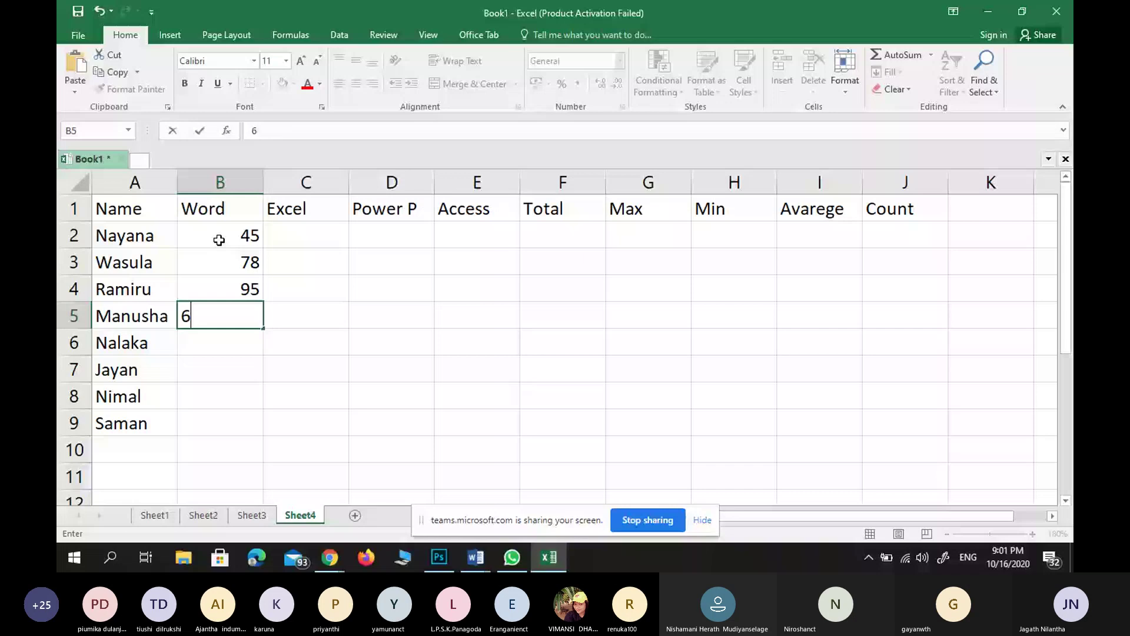
pyautogui.write('5 32 65 78 95')
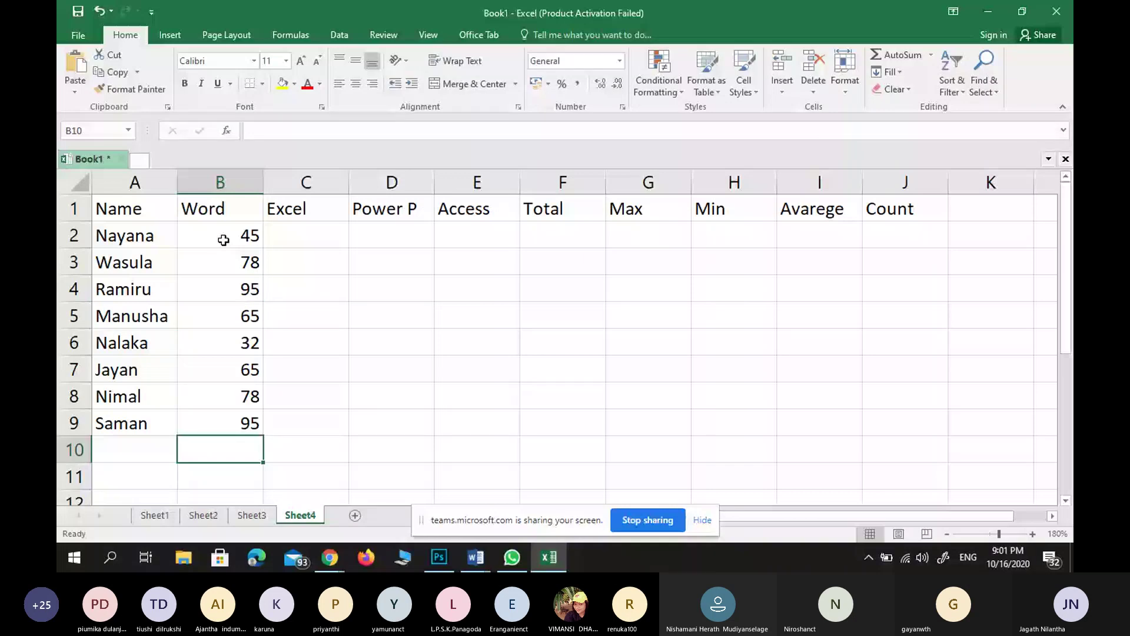
pyautogui.click(306, 229)
pyautogui.write('75 84 65 9')
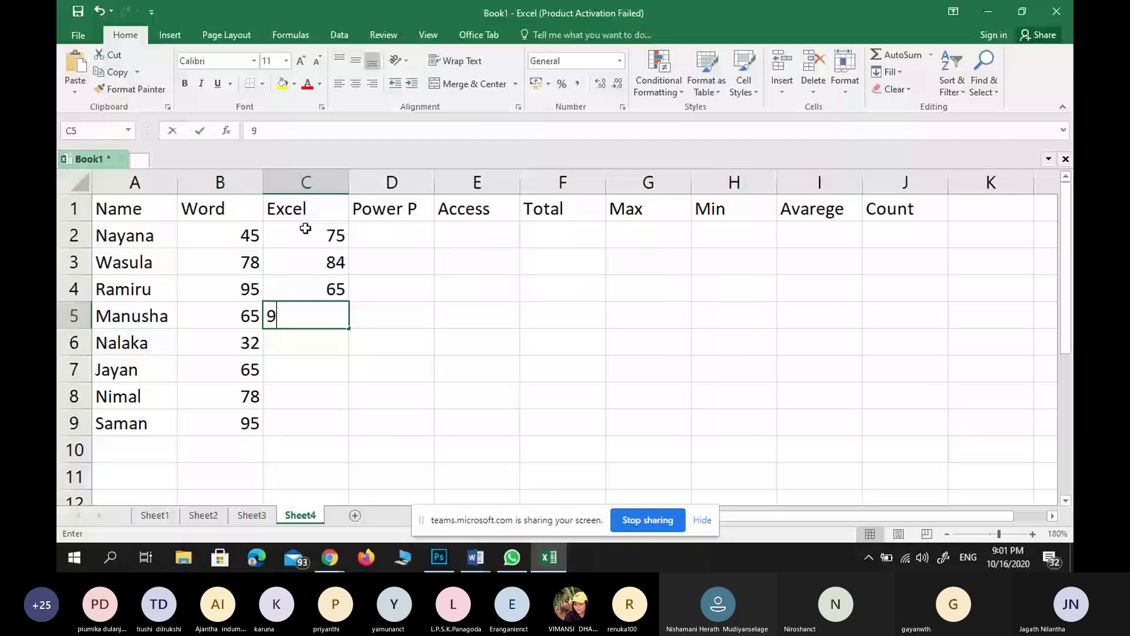
pyautogui.write('5 65 32 75 85 65')
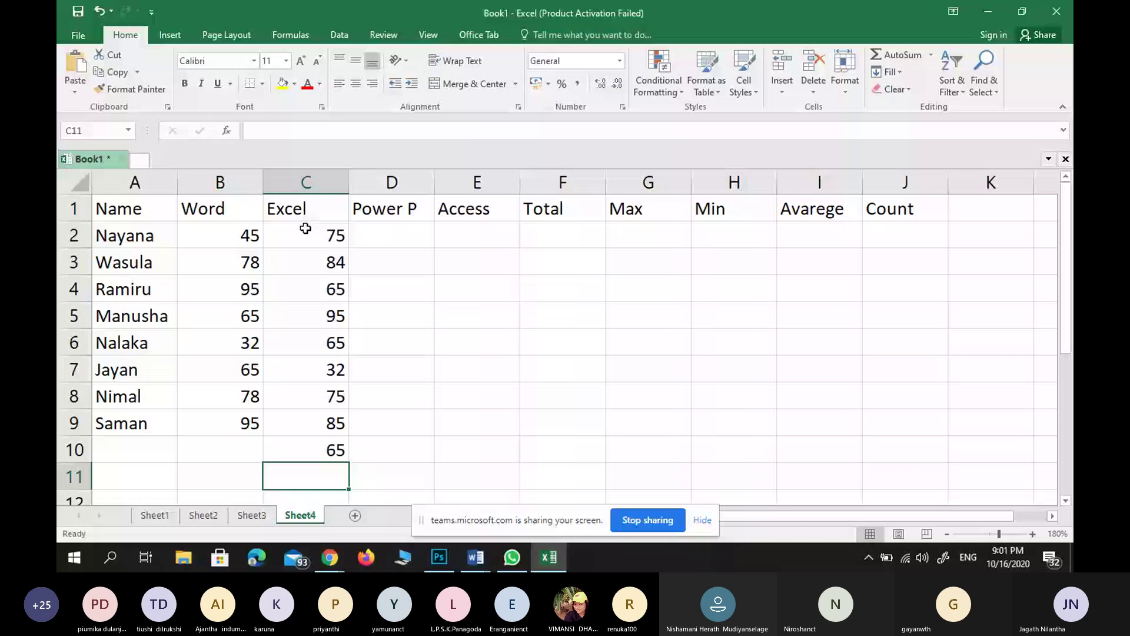
# Enter the Power P marks 75, 65, 32, 52, 45, 78, 95, 65 down column D from D2.
pyautogui.click(419, 236)
pyautogui.write('75 65')
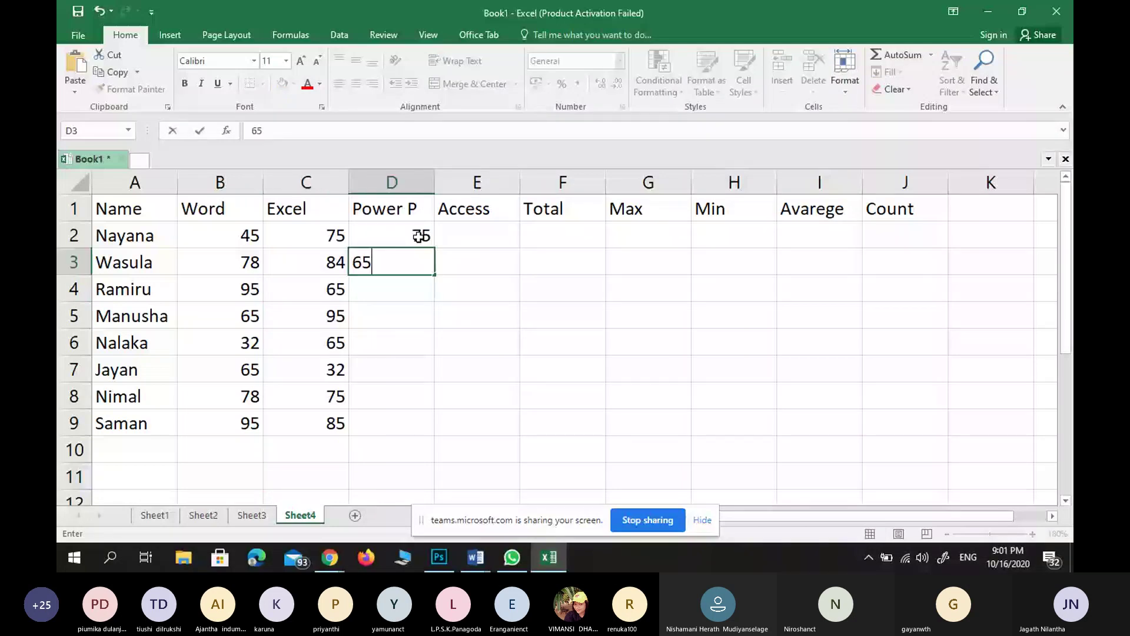
pyautogui.write(' 32 52 45 78')
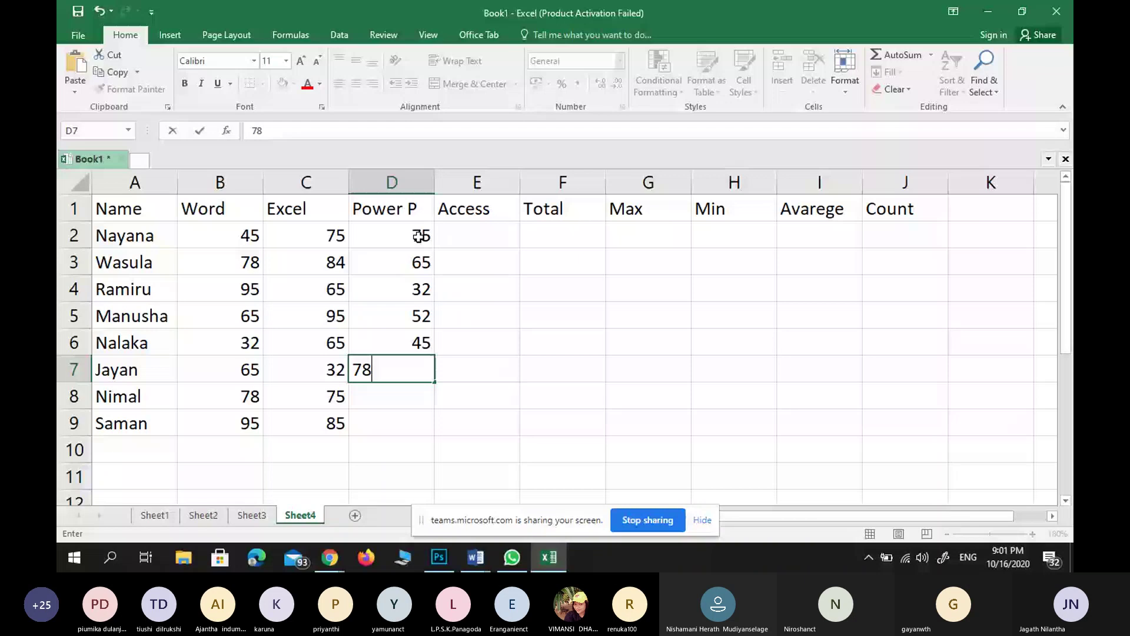
pyautogui.write(' 95 65')
pyautogui.click(503, 235)
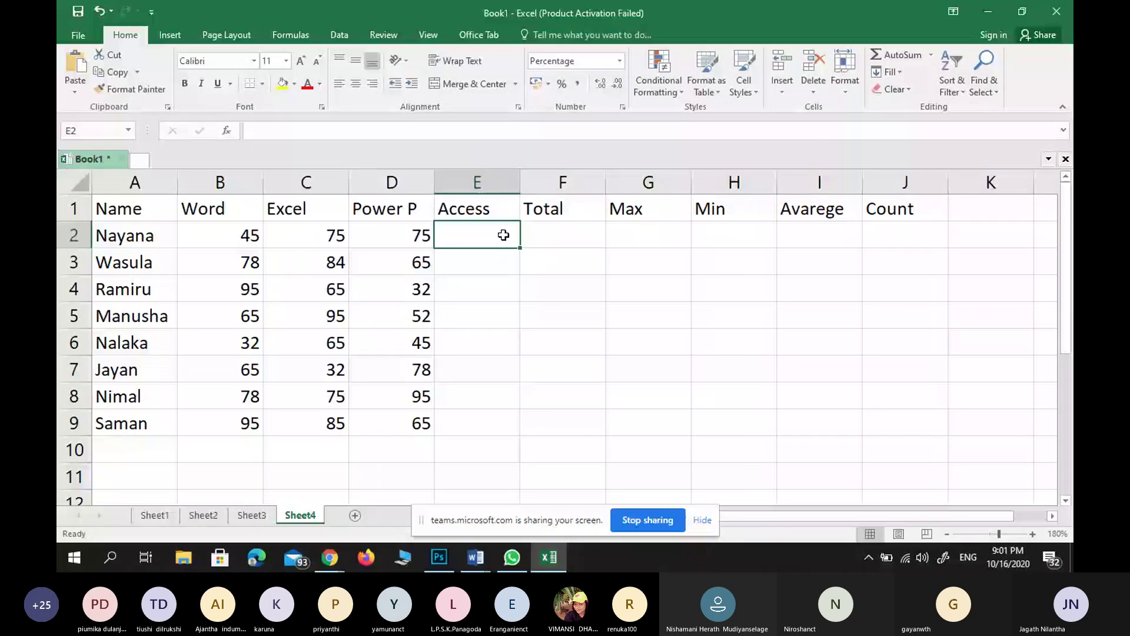
# Enter Access marks 75, 84, 65 and remove E2's percentage display with Decrease Decimal.
pyautogui.write('75 84 65')
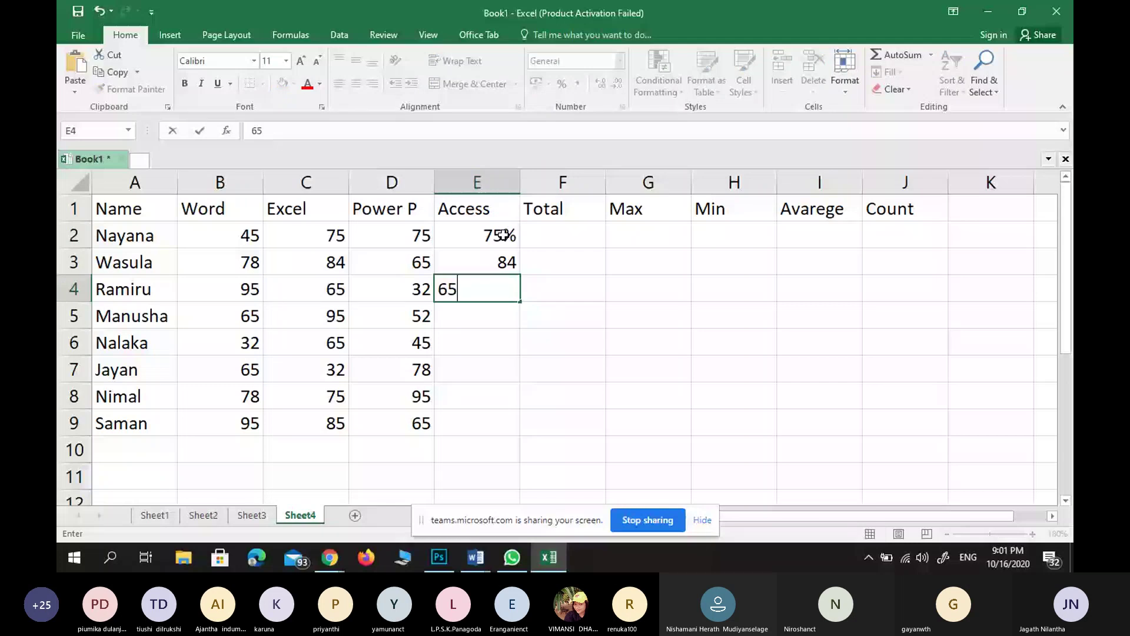
pyautogui.click(503, 235)
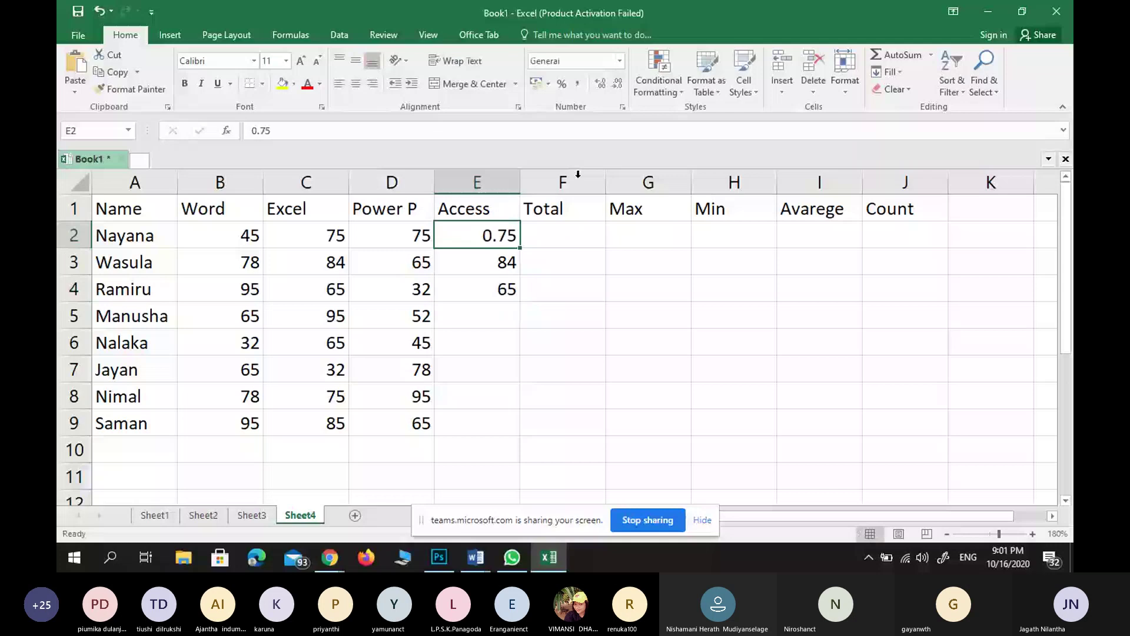
pyautogui.click(617, 84)
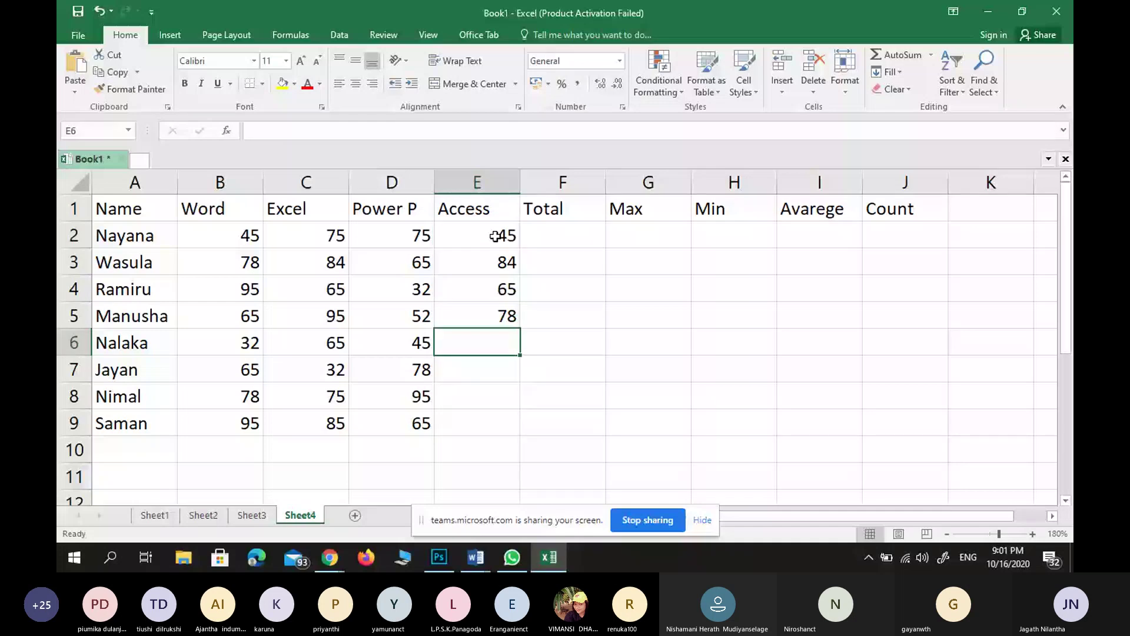
# Enter the remaining Access marks 95, 65, 32 and 45, then switch to the Teams meeting.
pyautogui.write('95')
pyautogui.press('Return')
pyautogui.write('65')
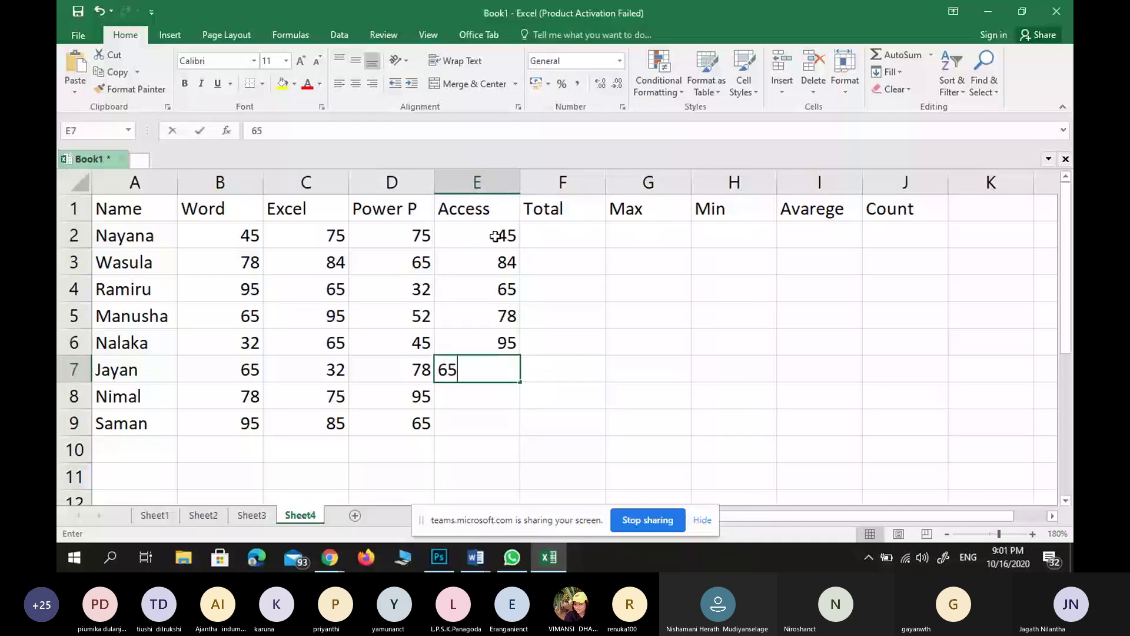
pyautogui.press('Return')
pyautogui.write('32')
pyautogui.press('Return')
pyautogui.write('45')
pyautogui.press('Return')
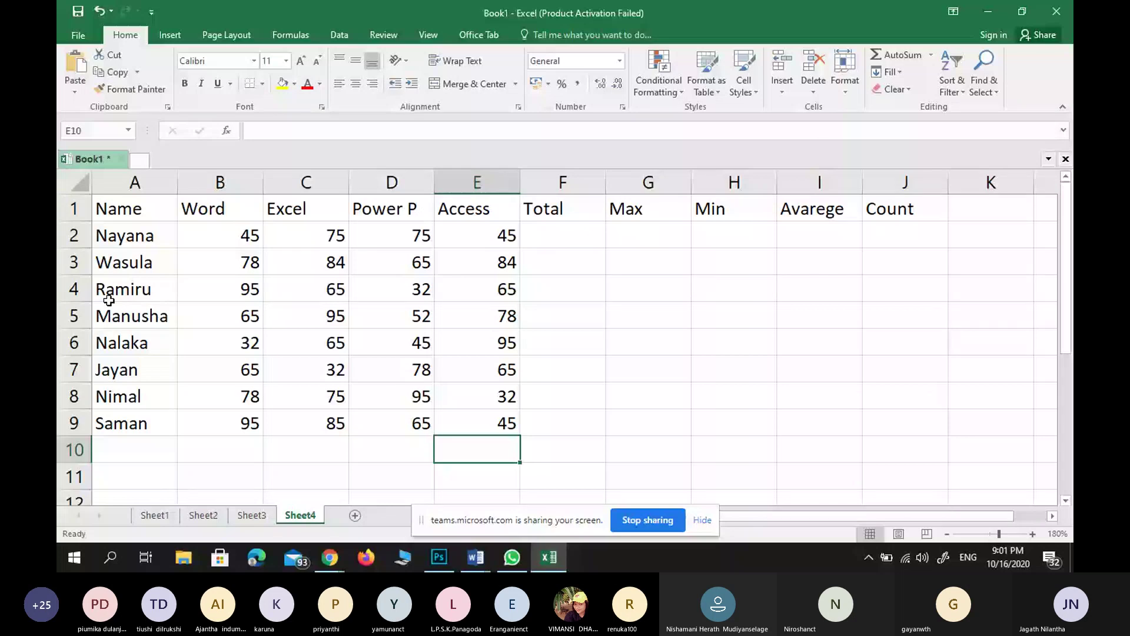
pyautogui.click(329, 556)
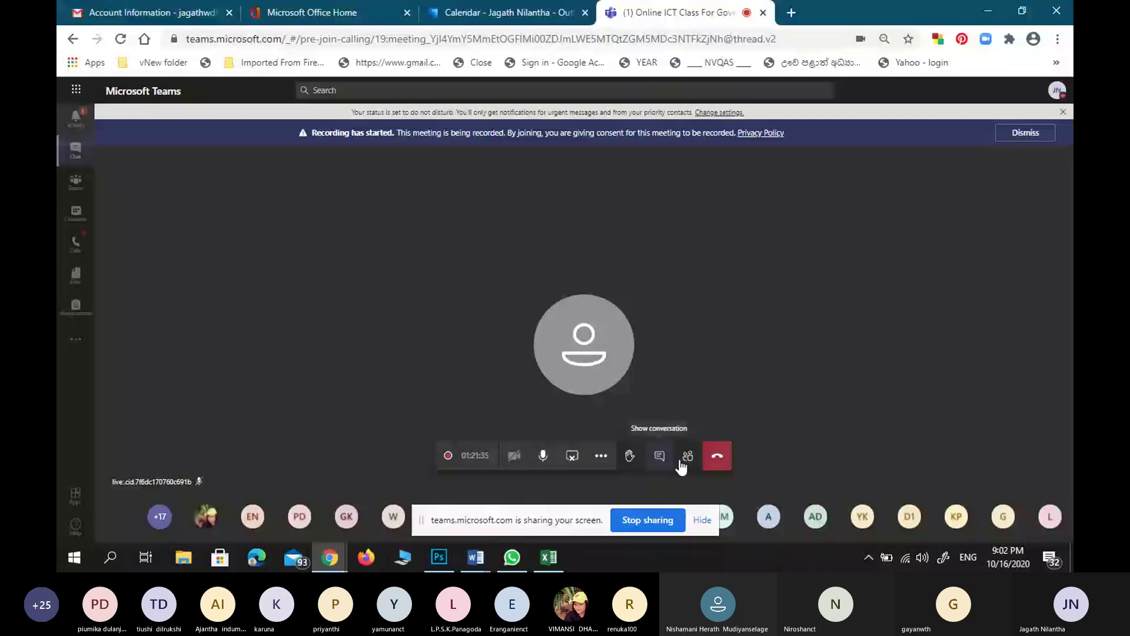
# Show the Teams meeting's participant list, then switch back to the Excel workbook.
pyautogui.click(682, 459)
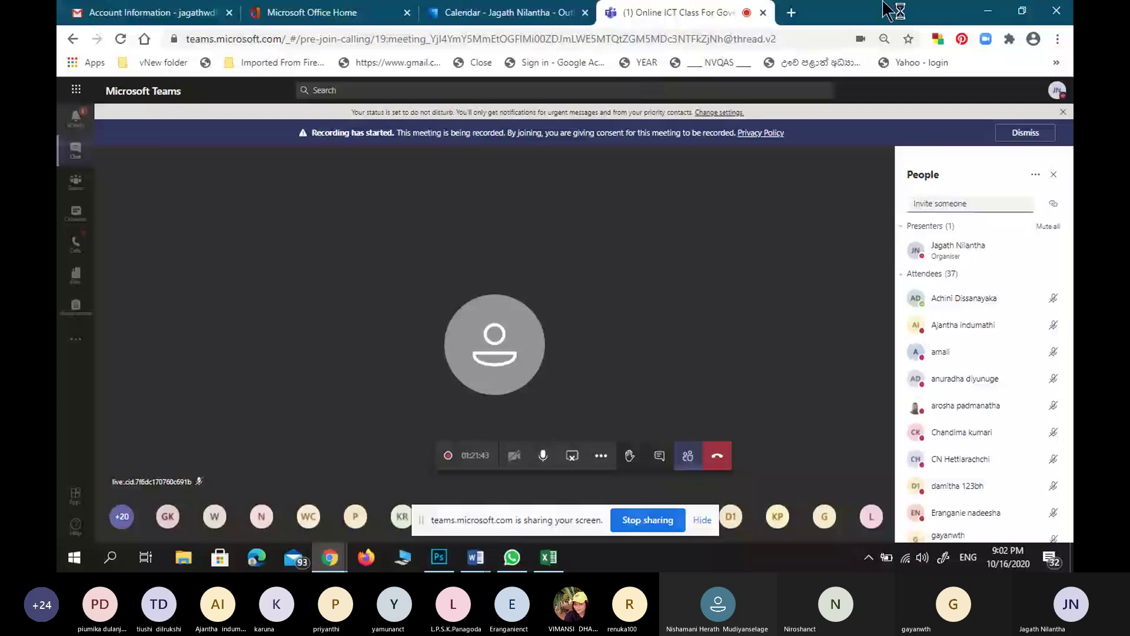
pyautogui.hotkey('alt', 'Tab')
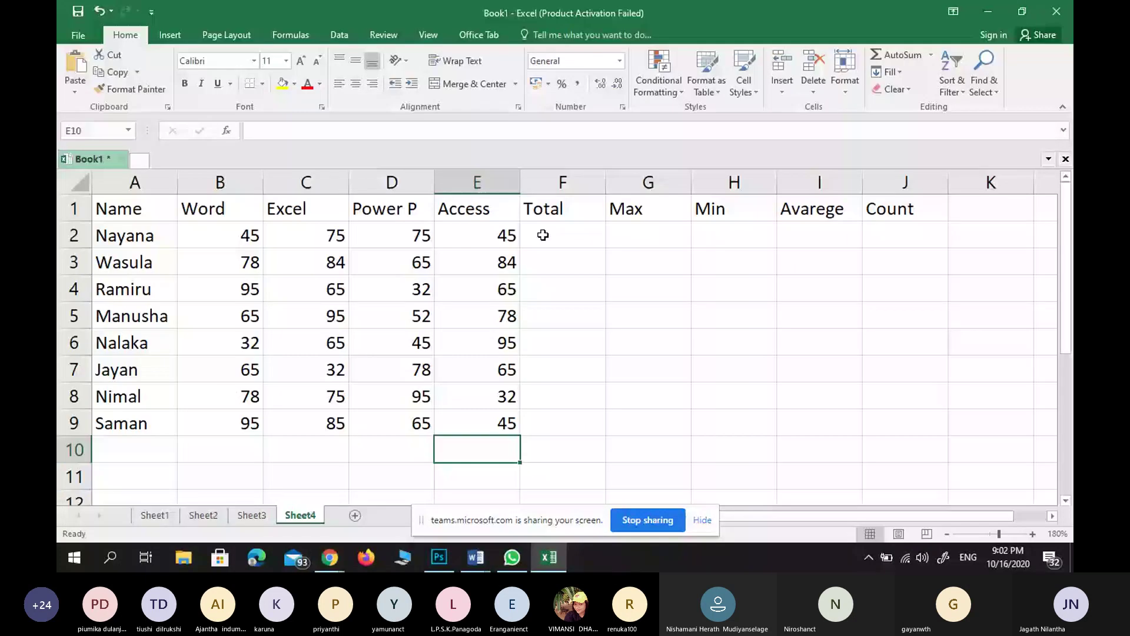
# Enter =SUM(B2:E2) in F2 to total the first student's four marks.
pyautogui.click(543, 235)
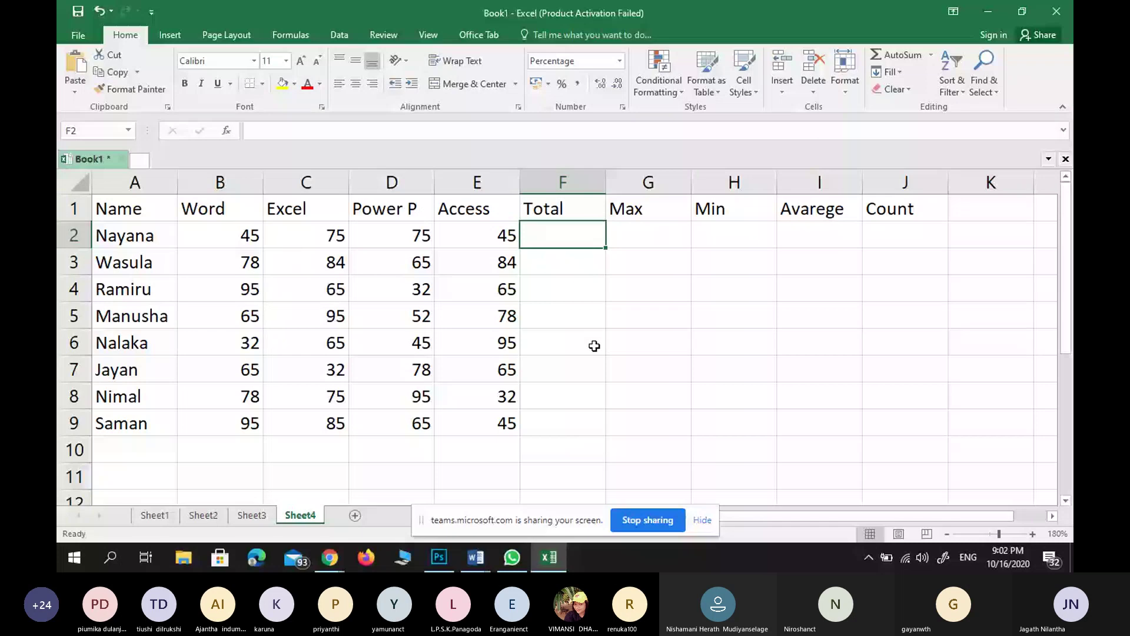
pyautogui.write('=')
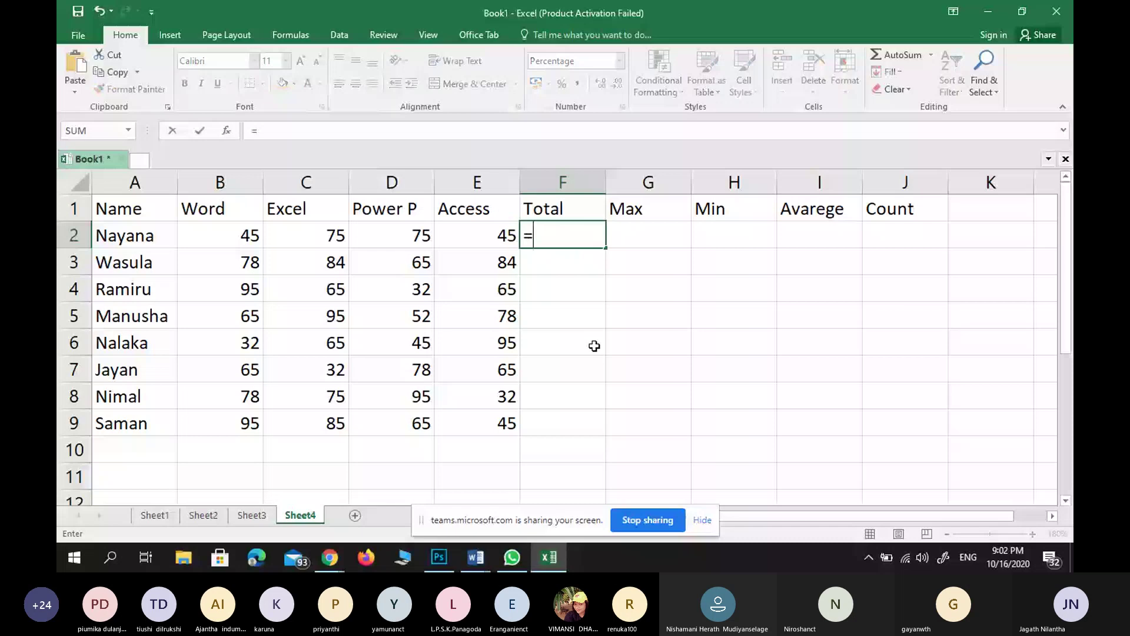
pyautogui.write('sum(')
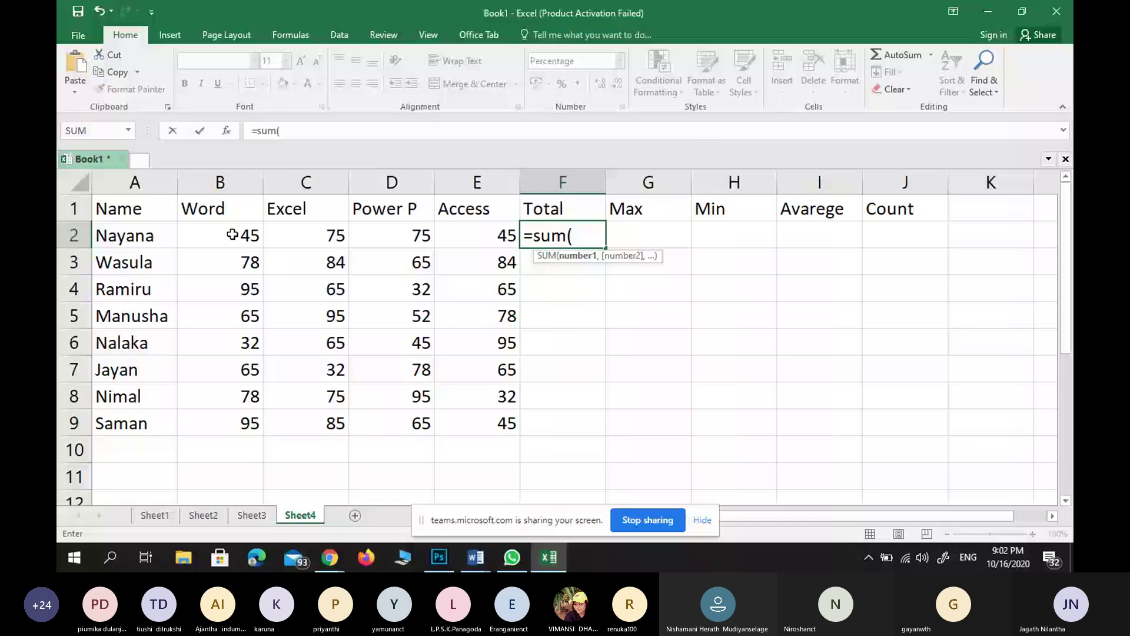
pyautogui.click(232, 234)
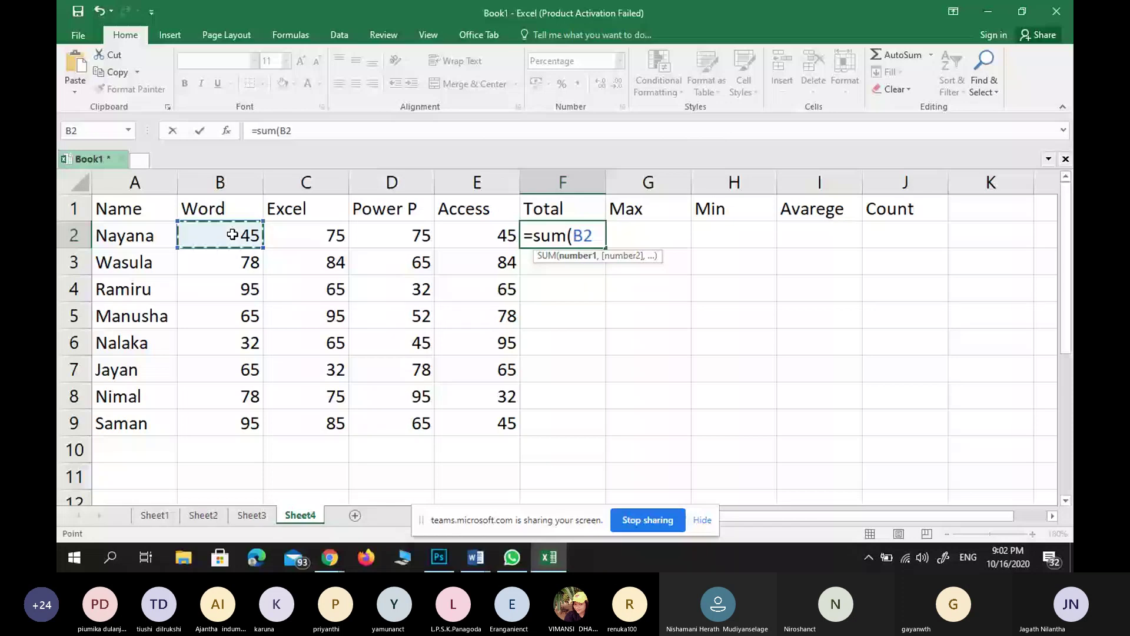
pyautogui.press('F8')
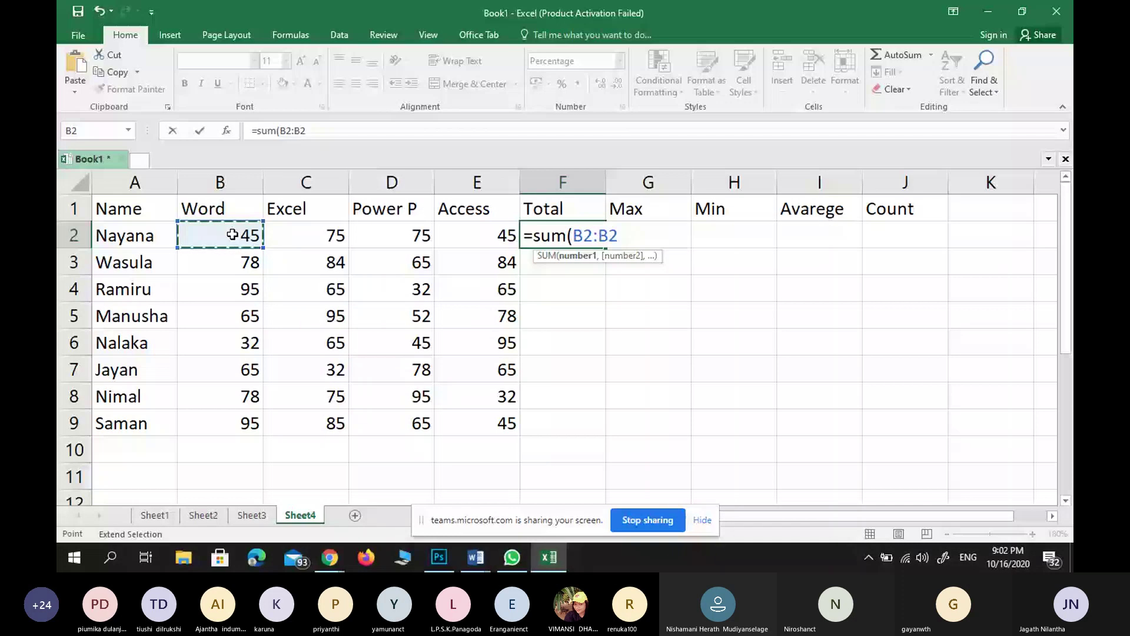
pyautogui.press('BackSpace')
pyautogui.press('BackSpace')
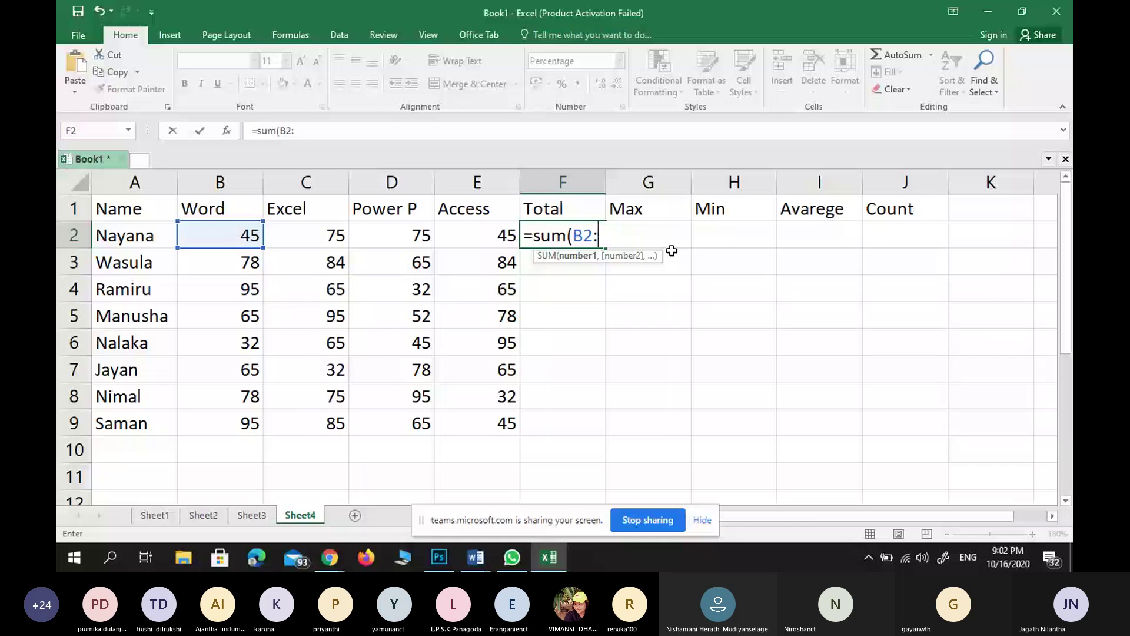
pyautogui.moveTo(235, 235); pyautogui.dragTo(393, 242)
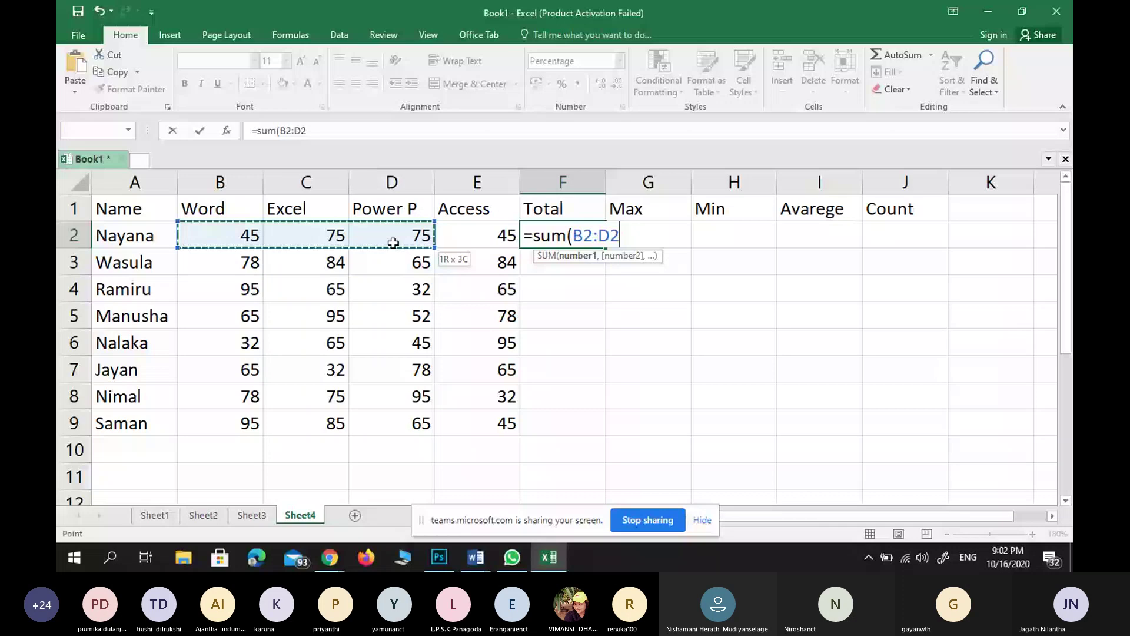
pyautogui.moveTo(393, 242); pyautogui.dragTo(476, 238)
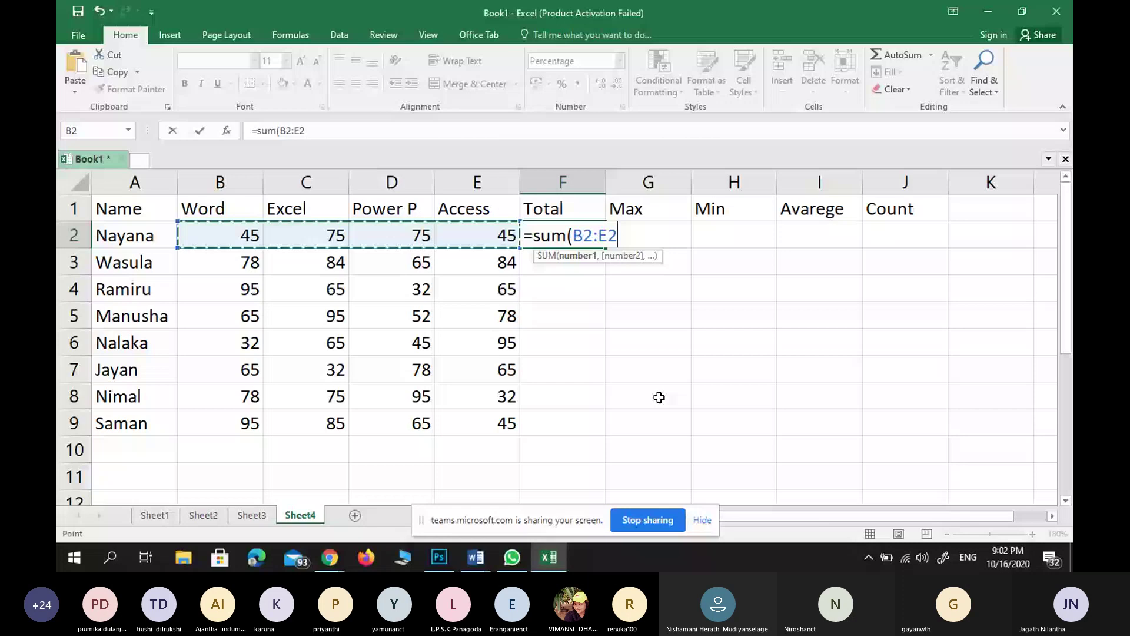
pyautogui.write(')')
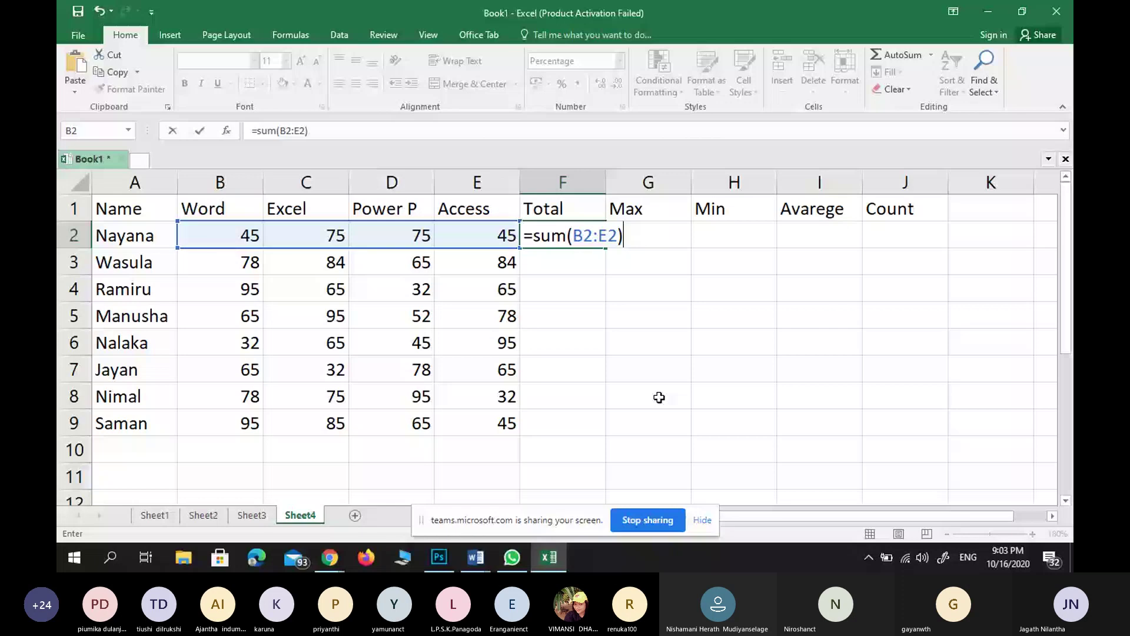
pyautogui.press('Return')
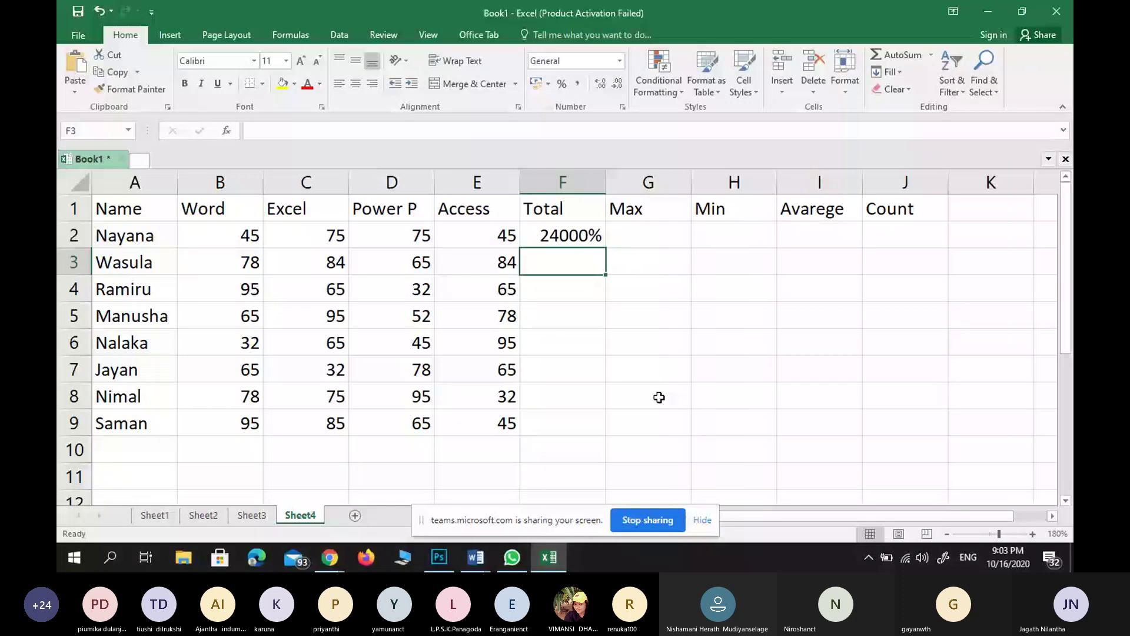
# Format the Total cells F2:F9 as plain numbers with no decimal places.
pyautogui.press('Up')
pyautogui.hotkey('ctrl', 'shift', '1')
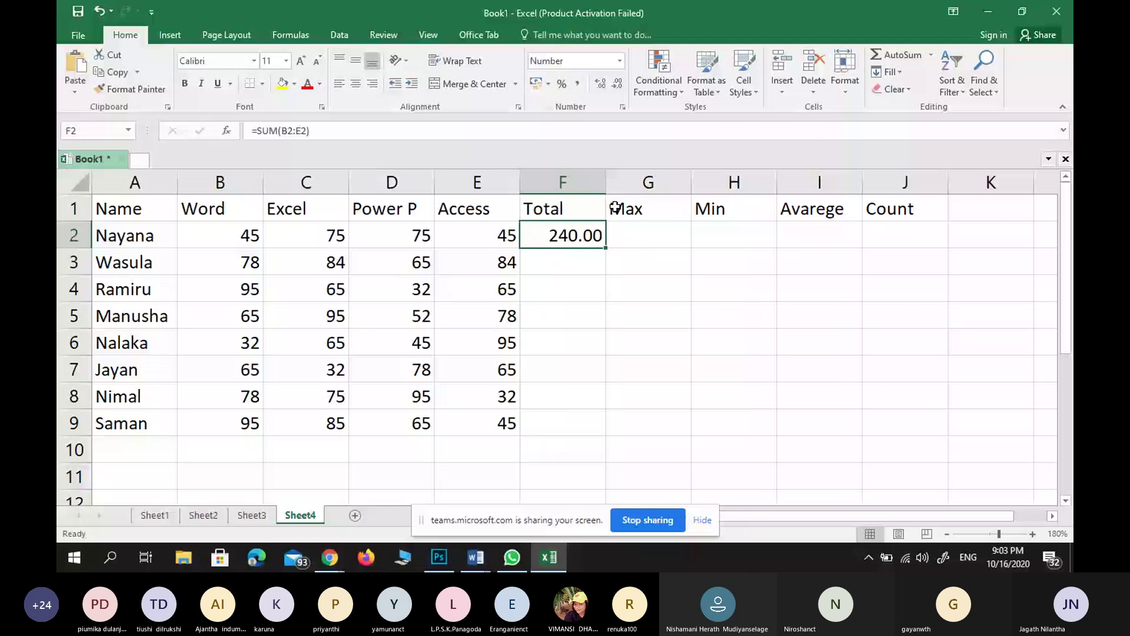
pyautogui.hotkey('ctrl', 'shift', '~')
pyautogui.moveTo(562, 235); pyautogui.dragTo(554, 369)
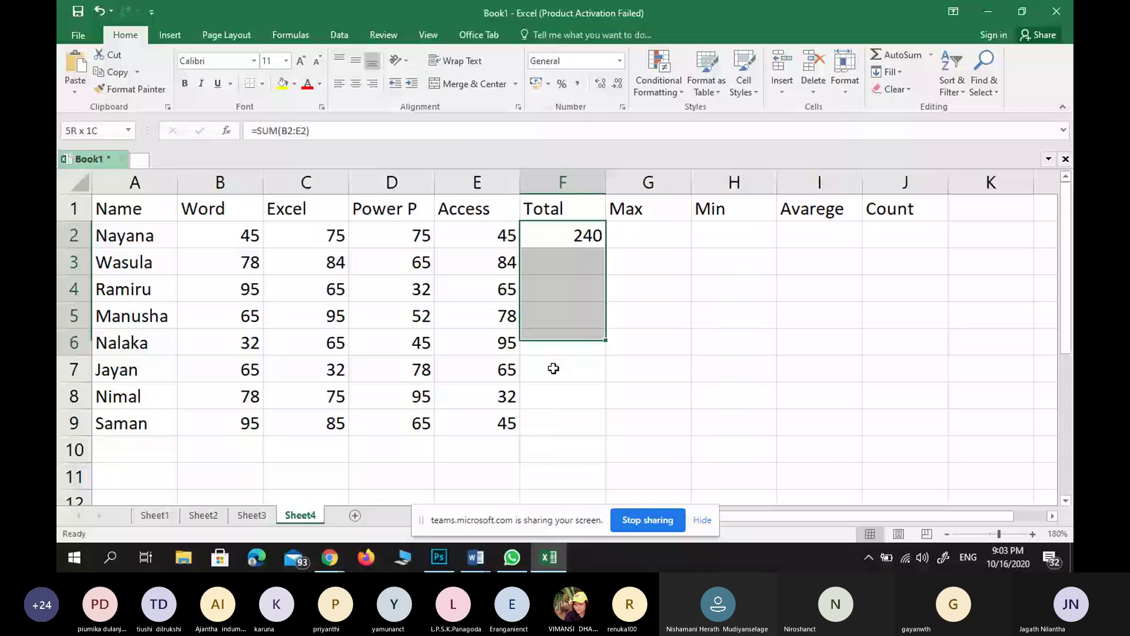
pyautogui.moveTo(553, 368); pyautogui.dragTo(559, 423)
pyautogui.click(615, 84)
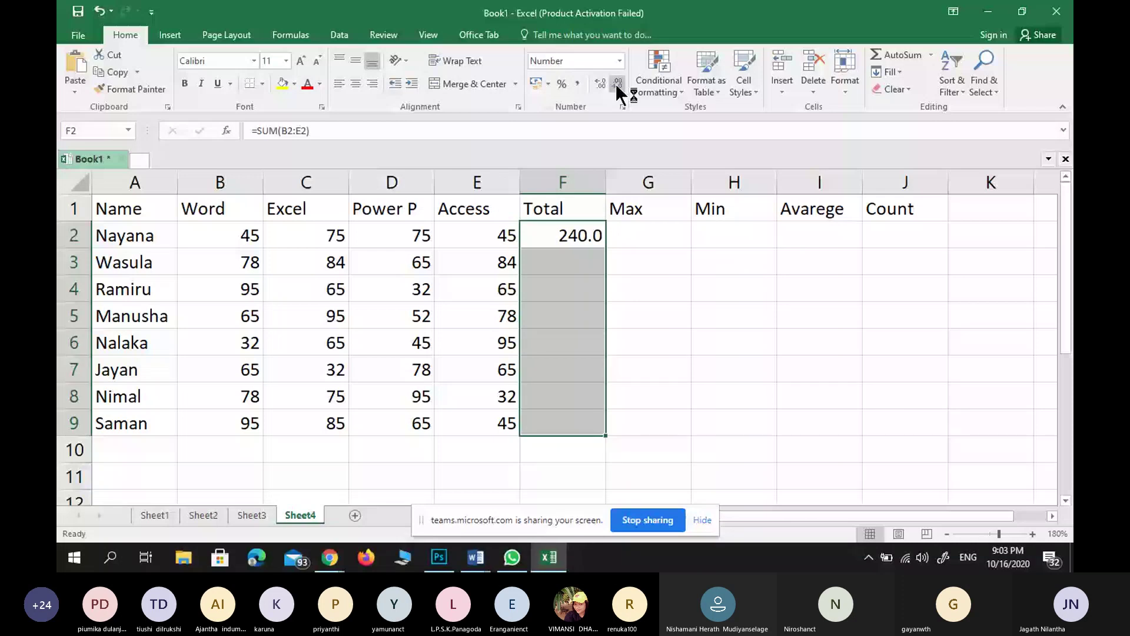
pyautogui.click(588, 236)
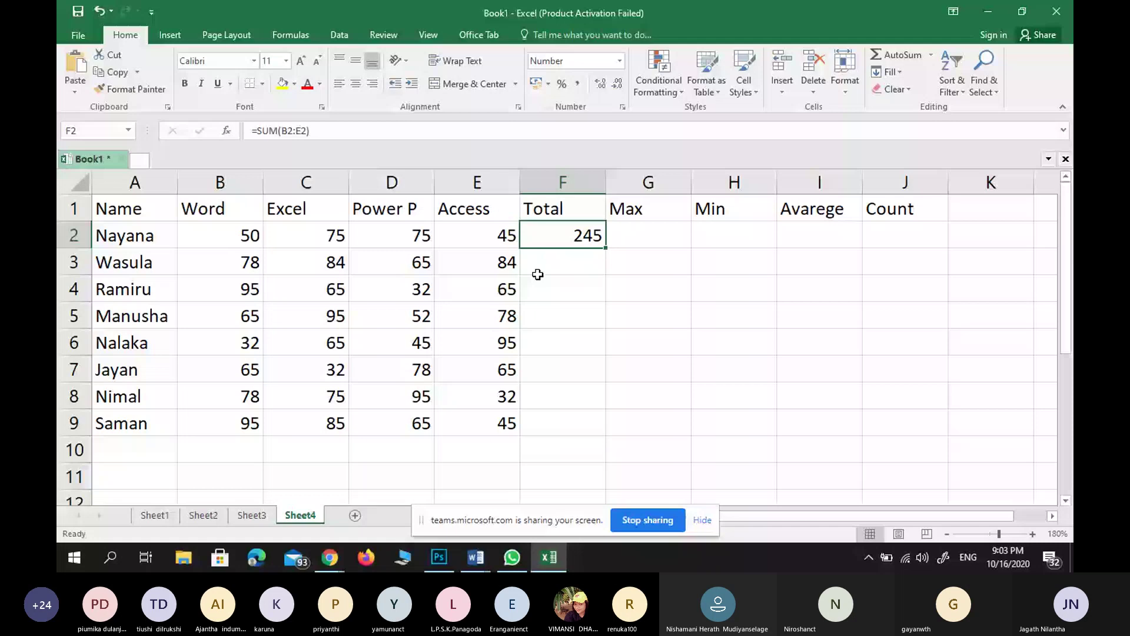
# Change the first student's Excel mark in C2 to 65 and begin a SUM formula in F3.
pyautogui.click(303, 243)
pyautogui.write('65')
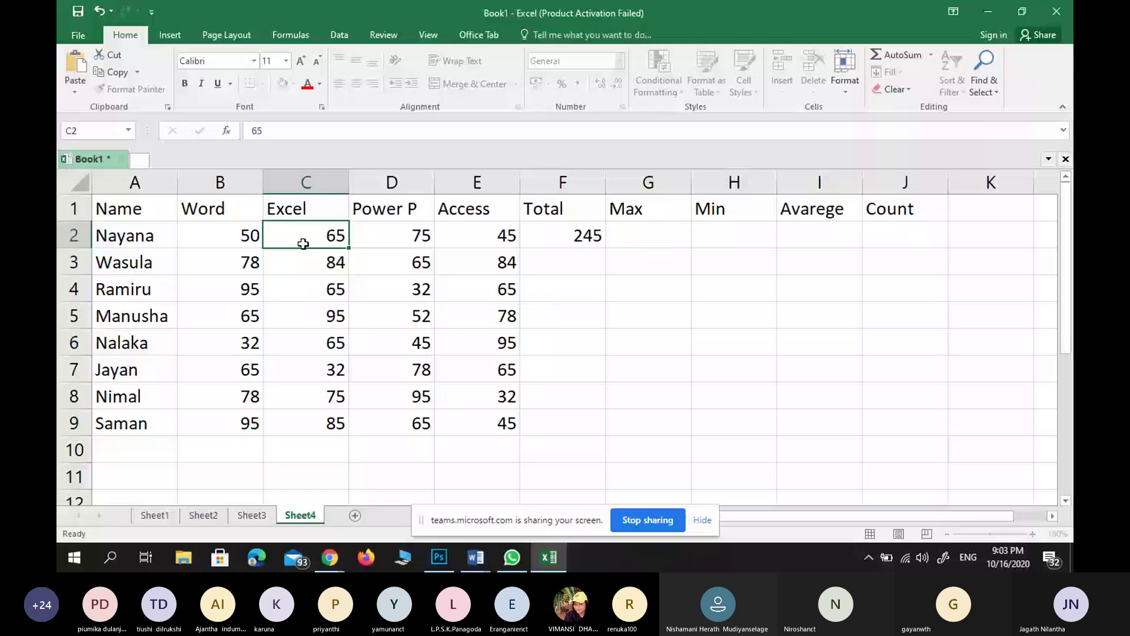
pyautogui.press('Right')
pyautogui.press('Right')
pyautogui.press('Right')
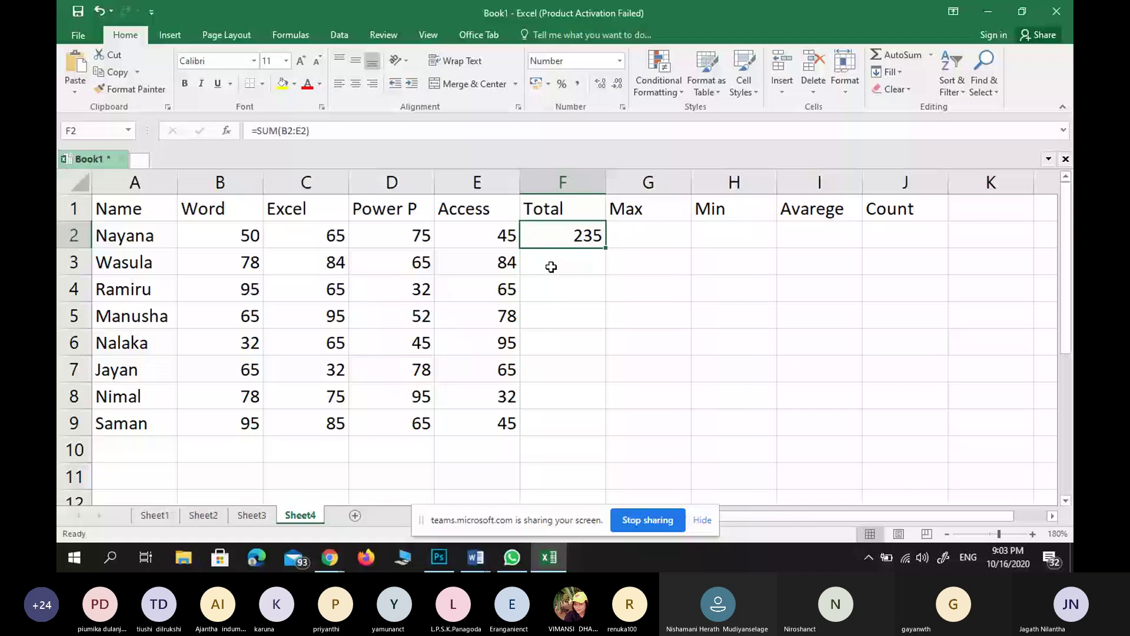
pyautogui.click(551, 267)
pyautogui.write('=su')
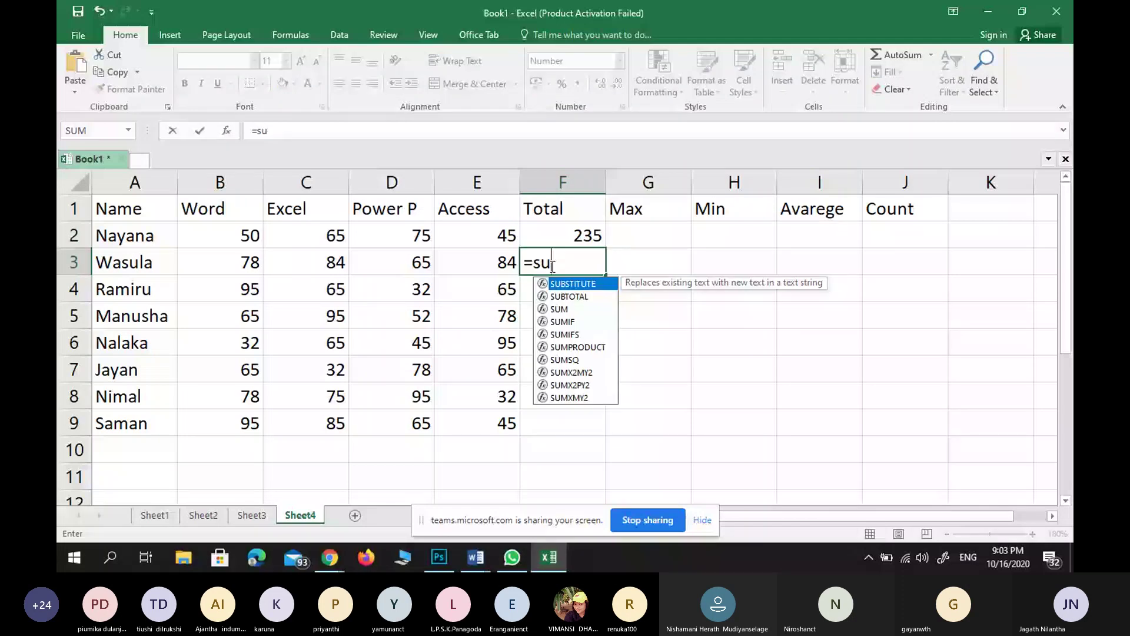
pyautogui.write('m(')
# Total Wasula's marks B3:E3 in F3 with =SUM, giving 311.
pyautogui.moveTo(224, 262); pyautogui.dragTo(506, 267)
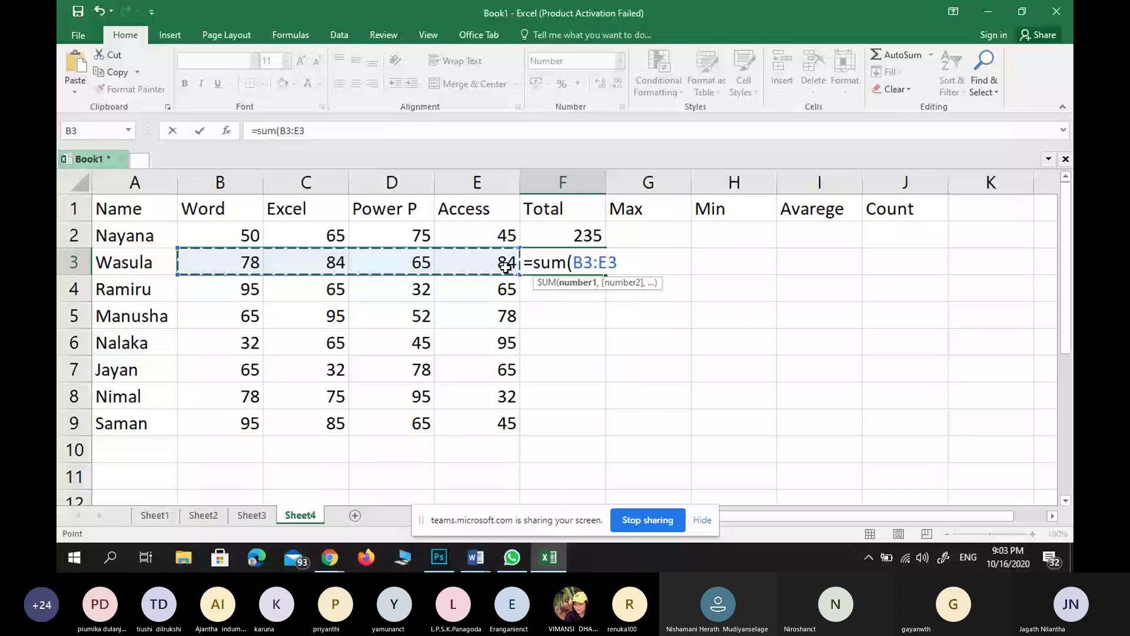
pyautogui.press('Return')
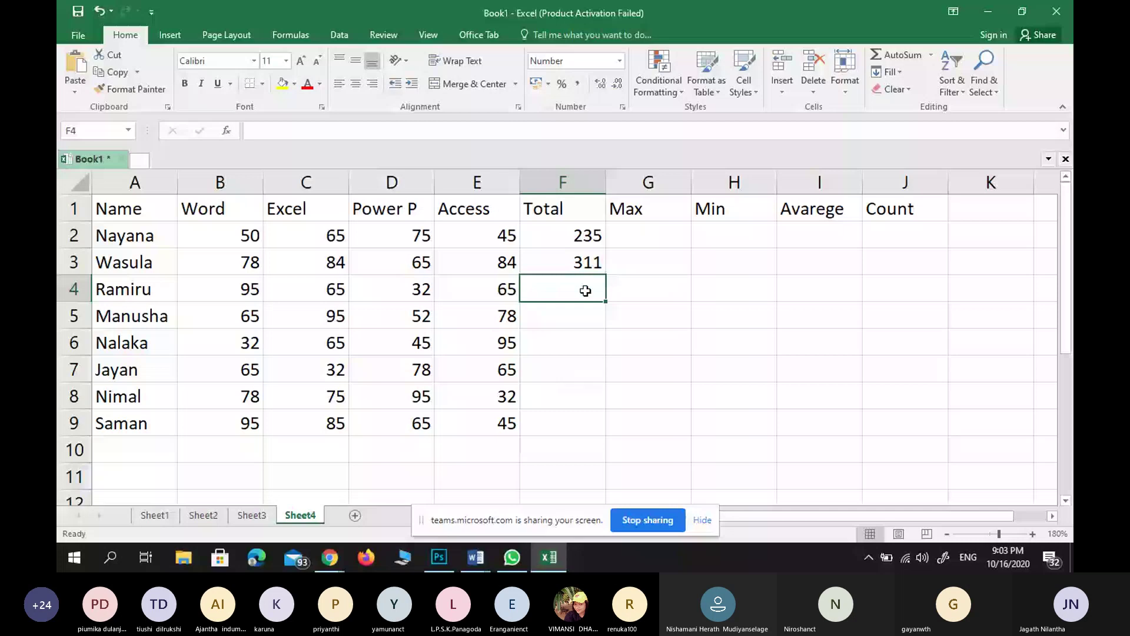
pyautogui.press('Up')
pyautogui.press('Up')
pyautogui.press('Right')
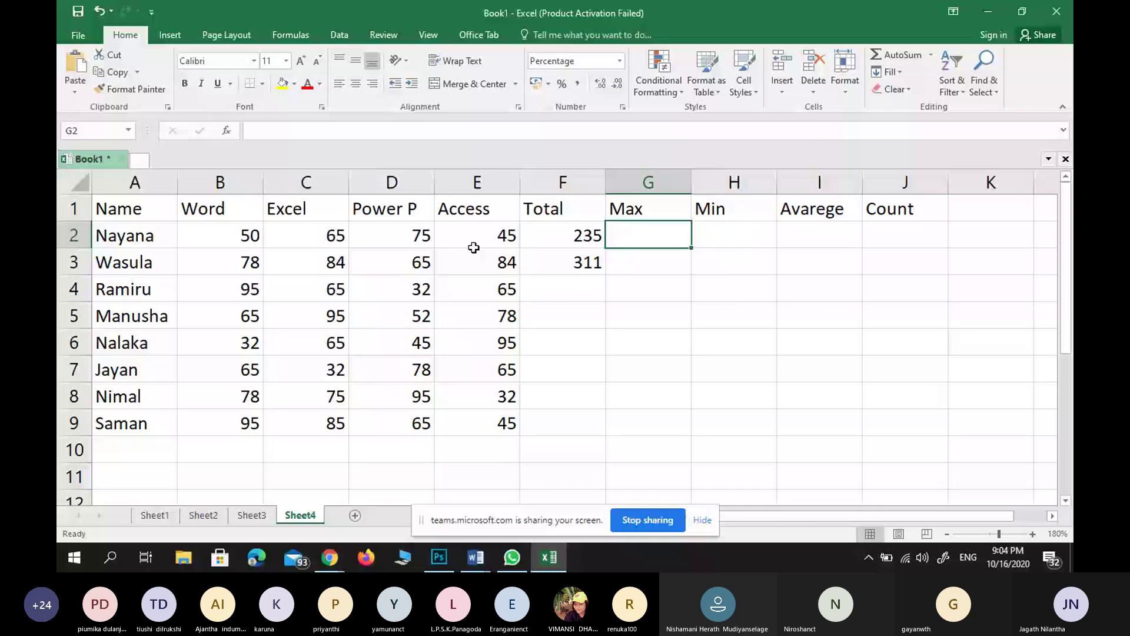
# Enter =max(B2:E2) in G2 for Nayana's highest mark.
pyautogui.write('=max')
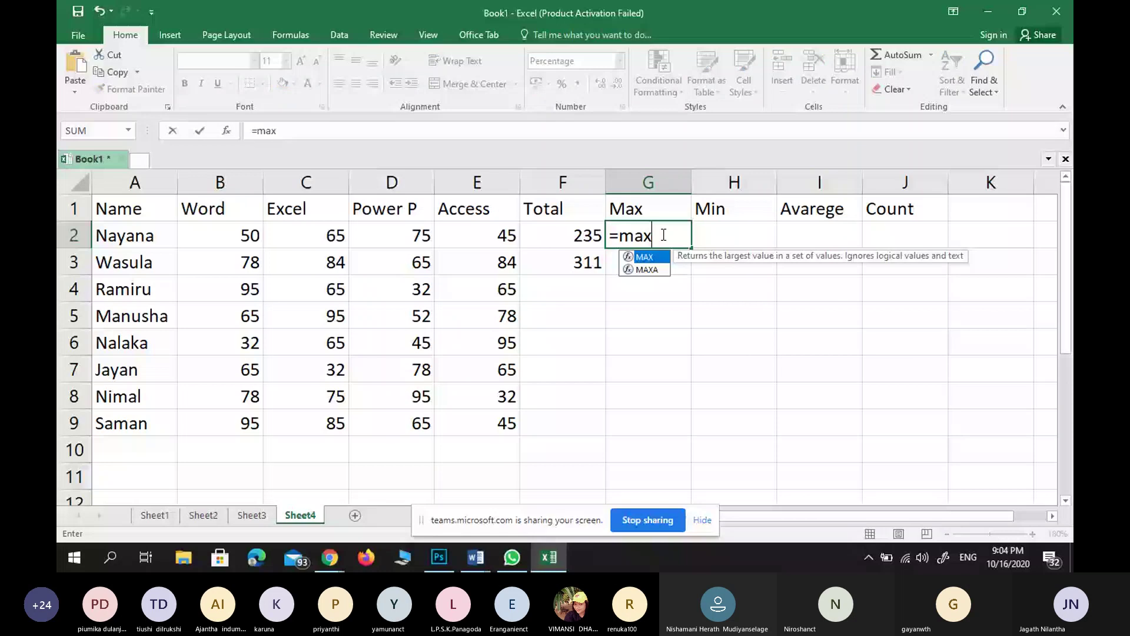
pyautogui.write('(')
pyautogui.moveTo(224, 236); pyautogui.dragTo(477, 236)
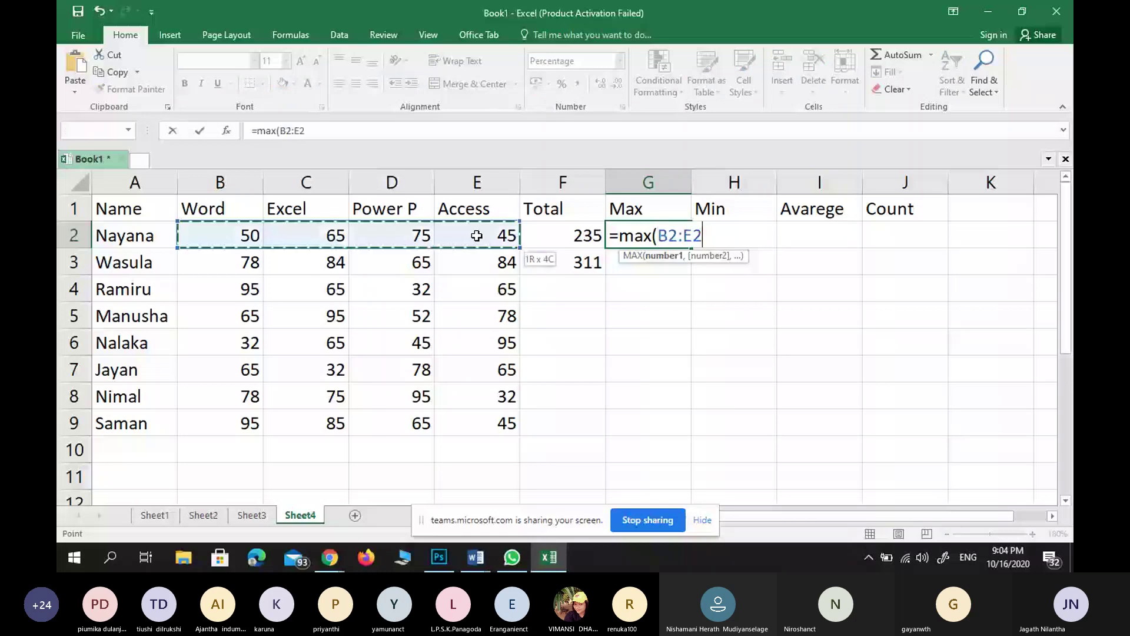
pyautogui.write(')')
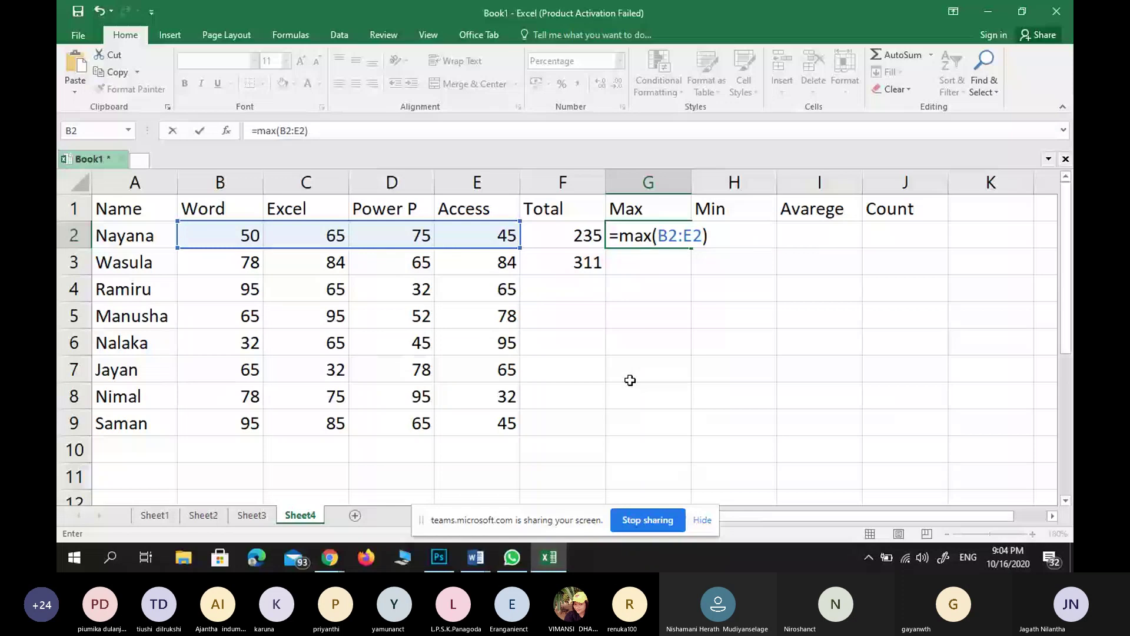
pyautogui.press('Return')
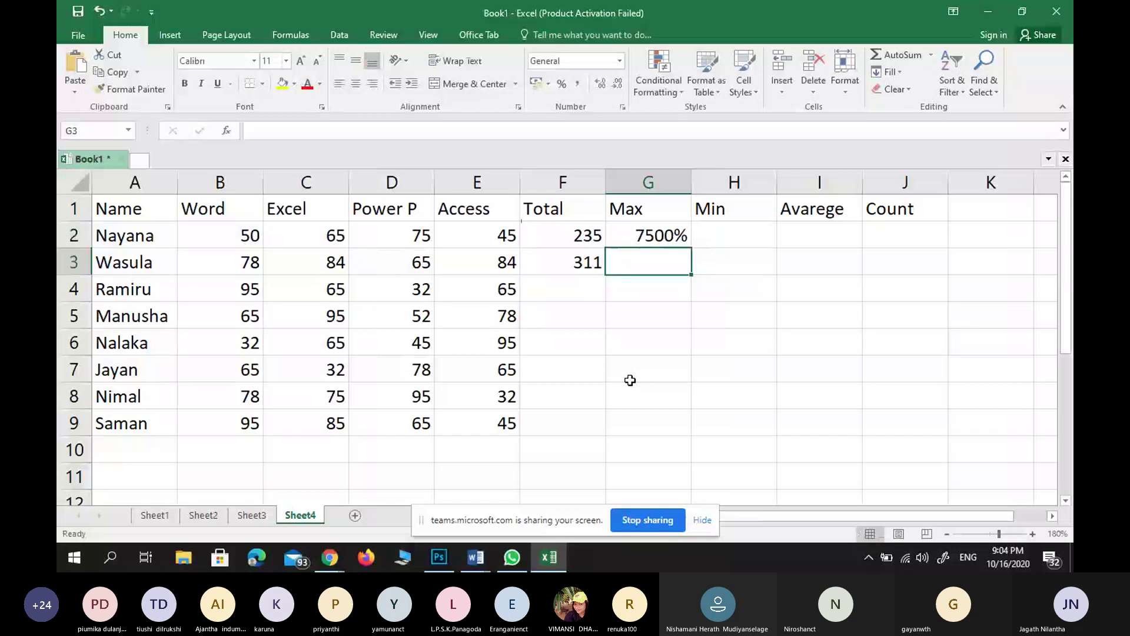
# Change G2:J2 from Percentage to General format so the Max shows 75.
pyautogui.moveTo(905, 235); pyautogui.dragTo(627, 239)
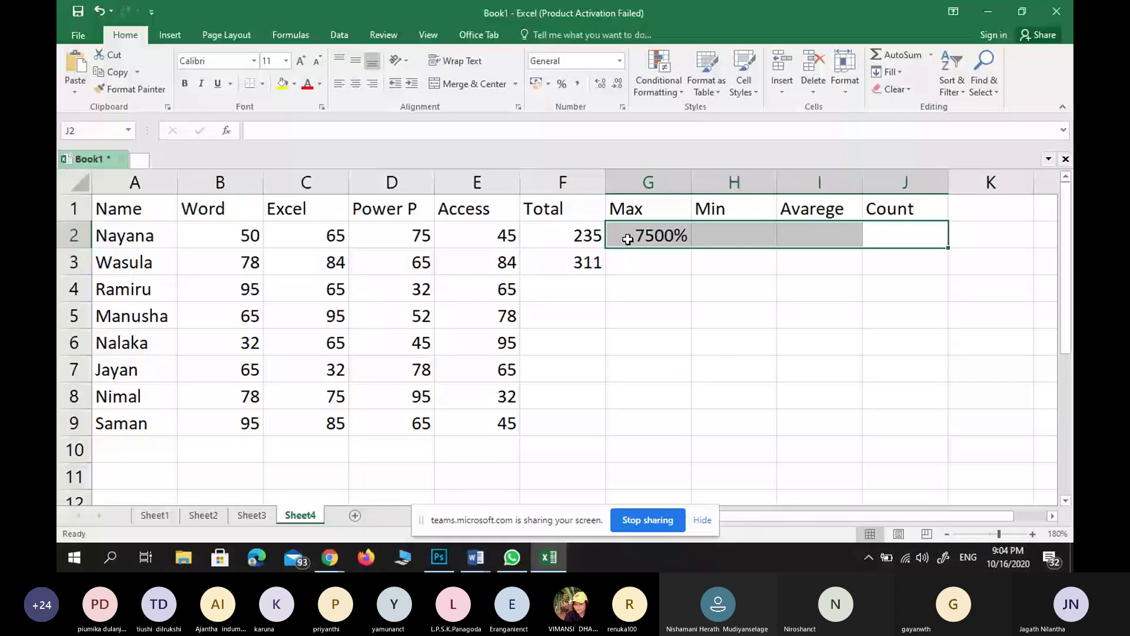
pyautogui.click(734, 342)
pyautogui.moveTo(134, 236); pyautogui.dragTo(906, 423)
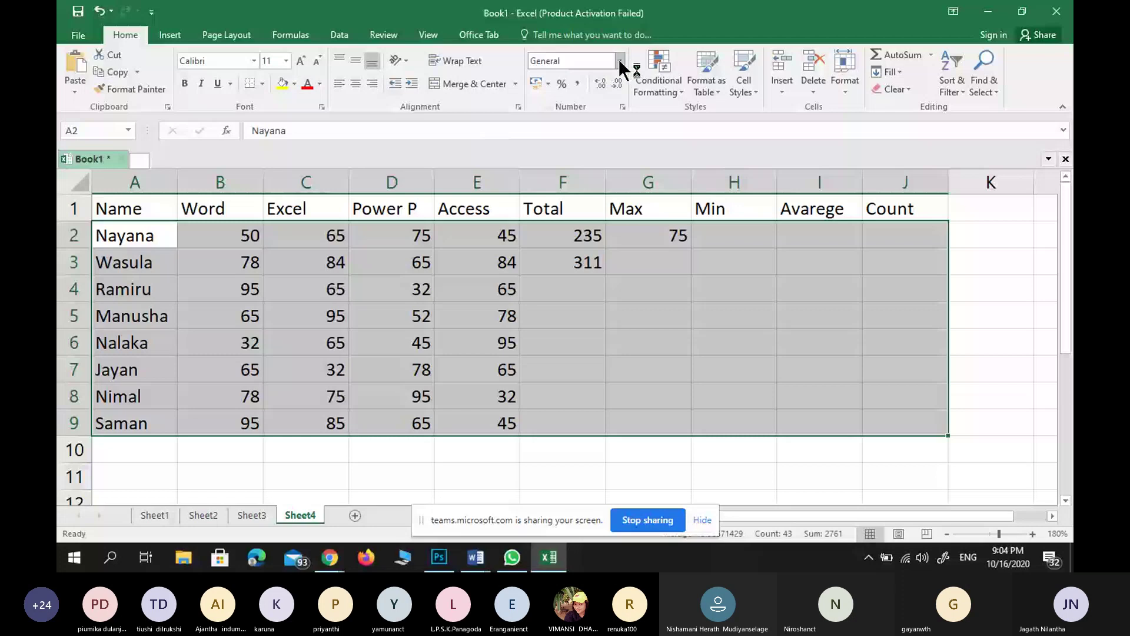
# Review Nayana's MAX formula in G2 against her marks.
pyautogui.click(641, 288)
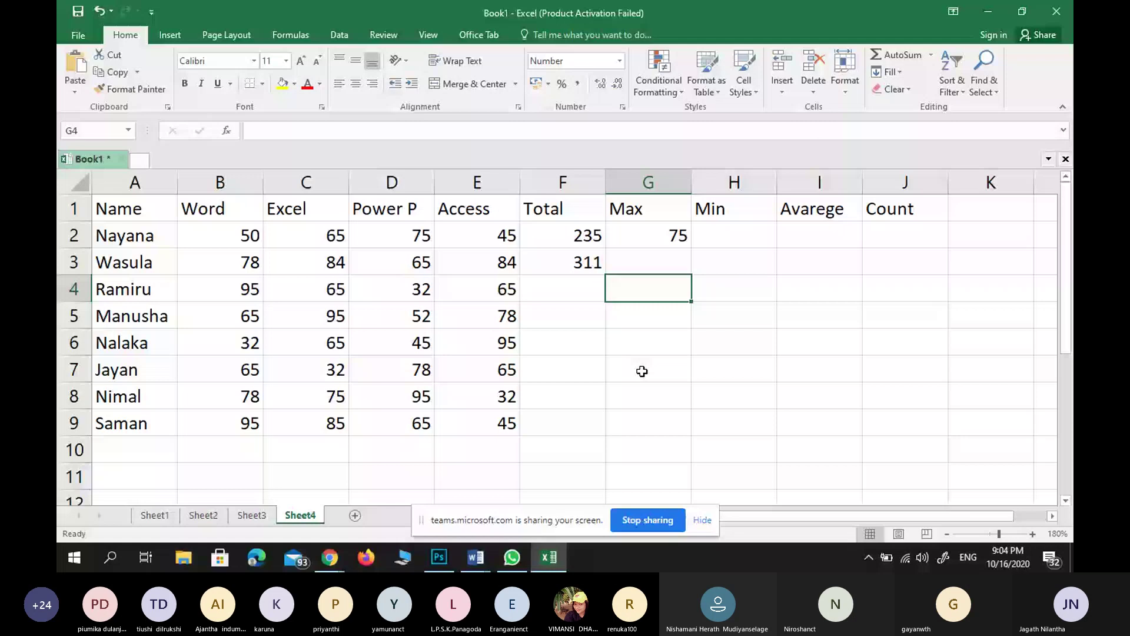
pyautogui.press('Up')
pyautogui.press('Up')
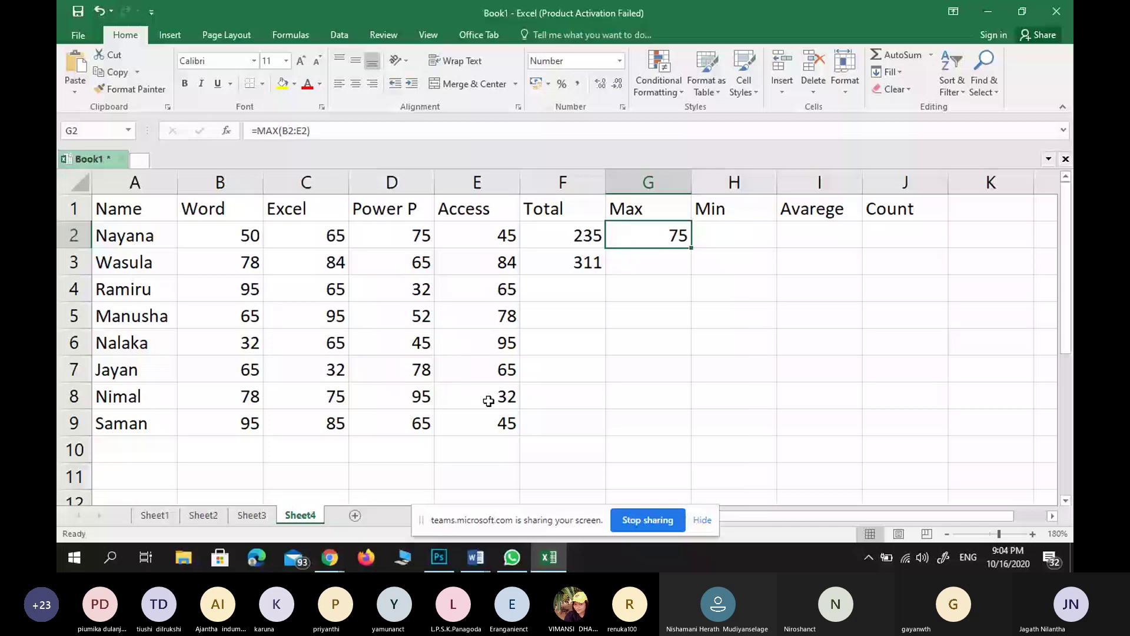
pyautogui.press('Left')
pyautogui.press('Left')
pyautogui.press('Left')
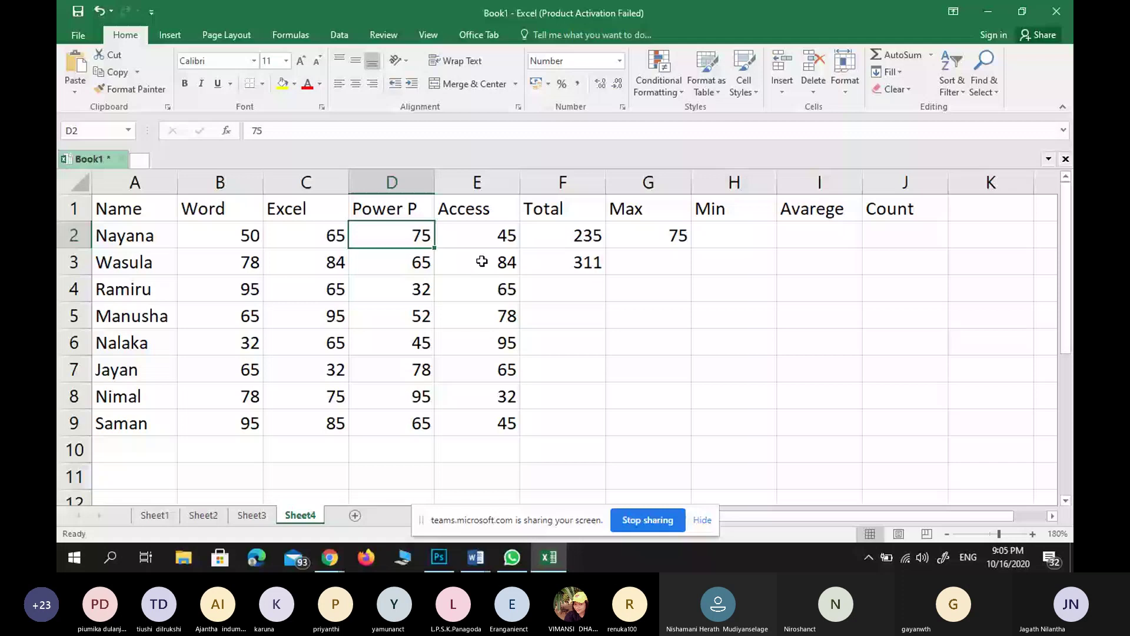
pyautogui.press('Right')
pyautogui.press('Right')
pyautogui.press('Right')
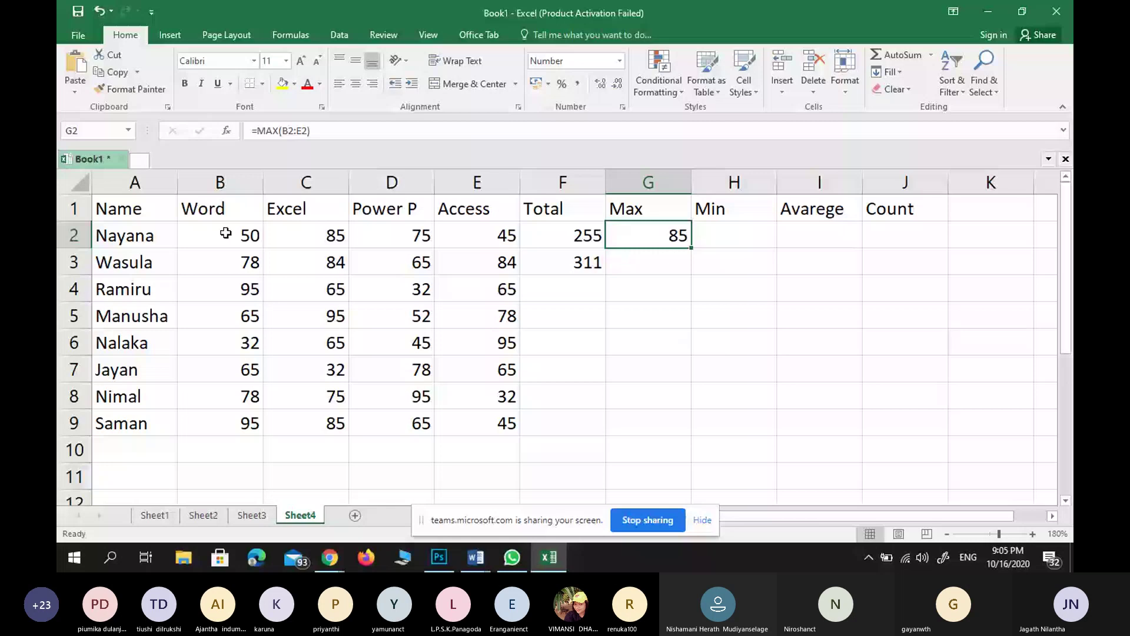
# Change Nayana's Word mark in B2 to 95.
pyautogui.click(226, 233)
pyautogui.write('95')
pyautogui.press('Return')
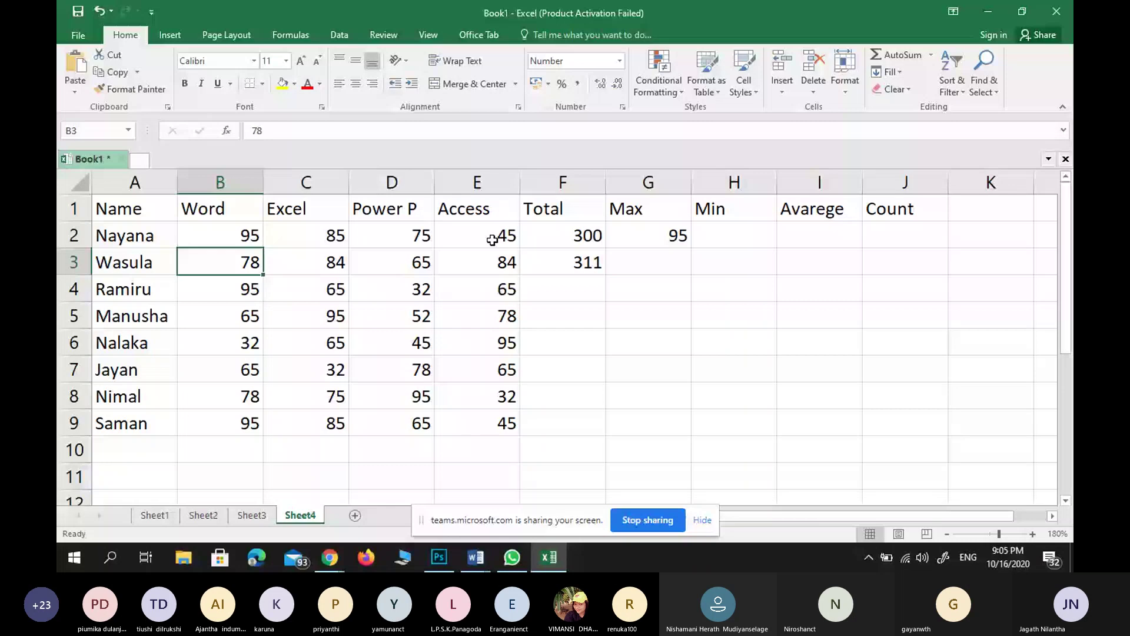
pyautogui.click(733, 235)
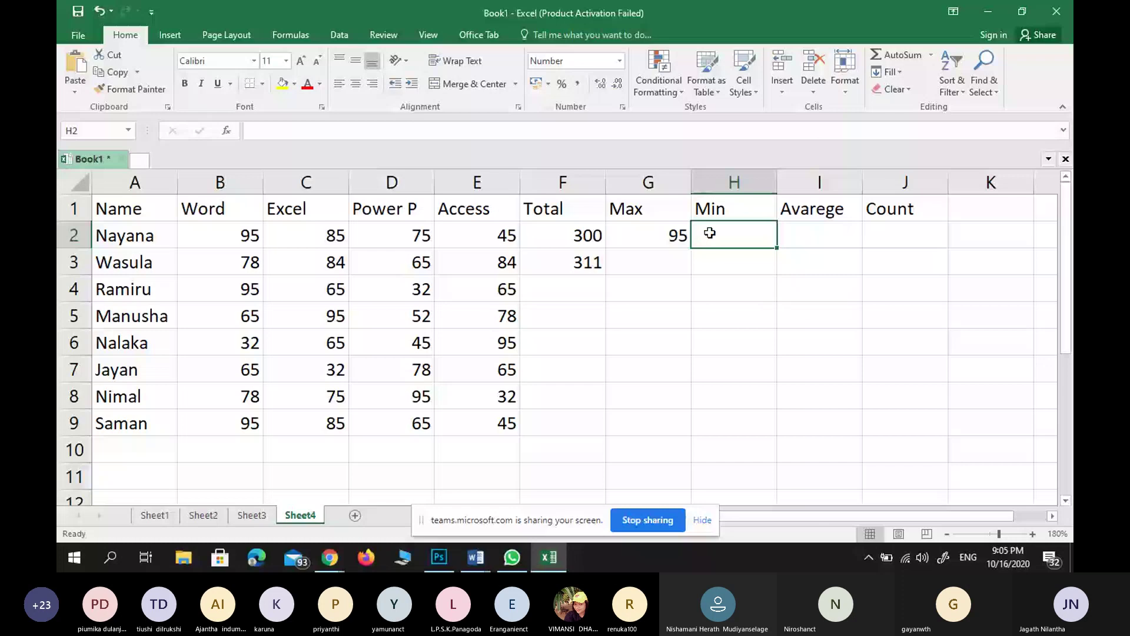
# Enter =min(B2:E2) in H2 giving 45, then switch to the Teams meeting window.
pyautogui.write('=')
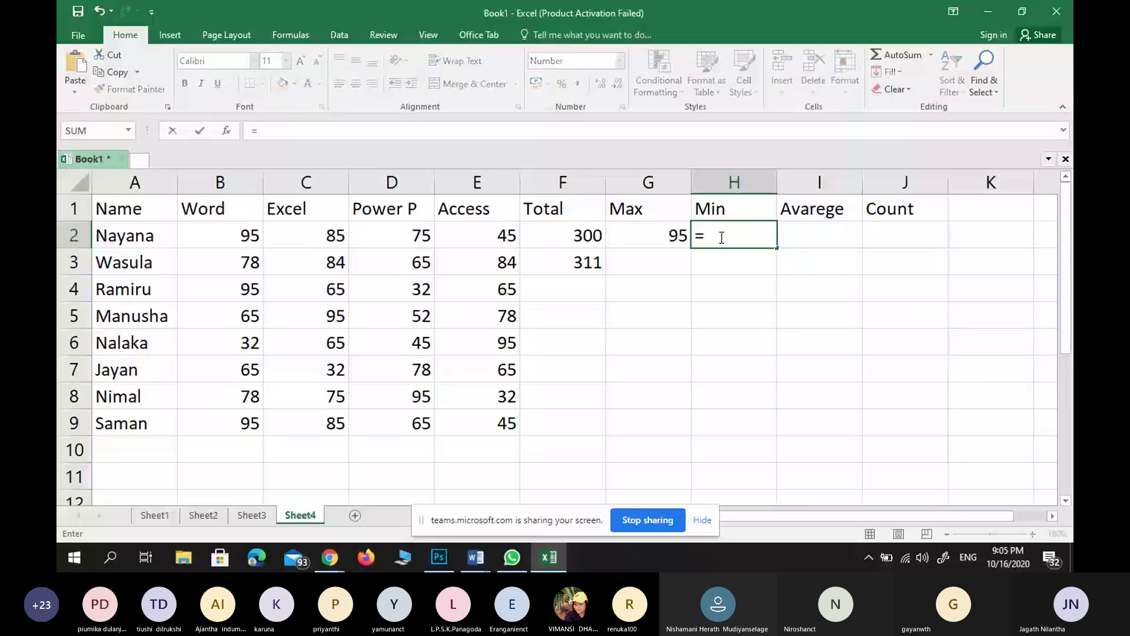
pyautogui.write('min')
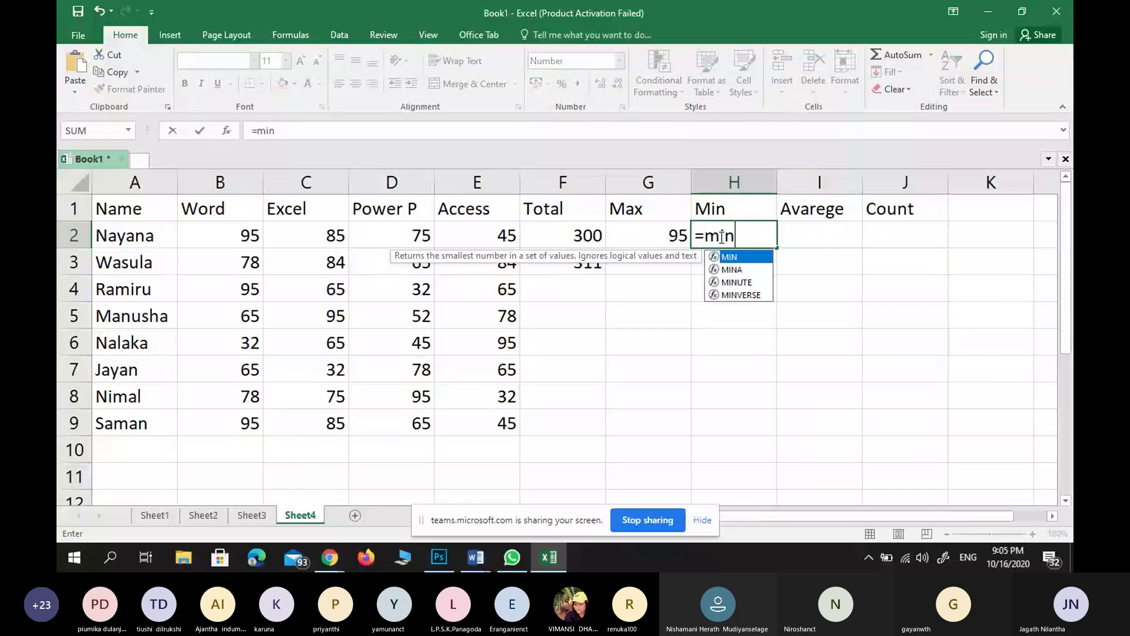
pyautogui.write('(')
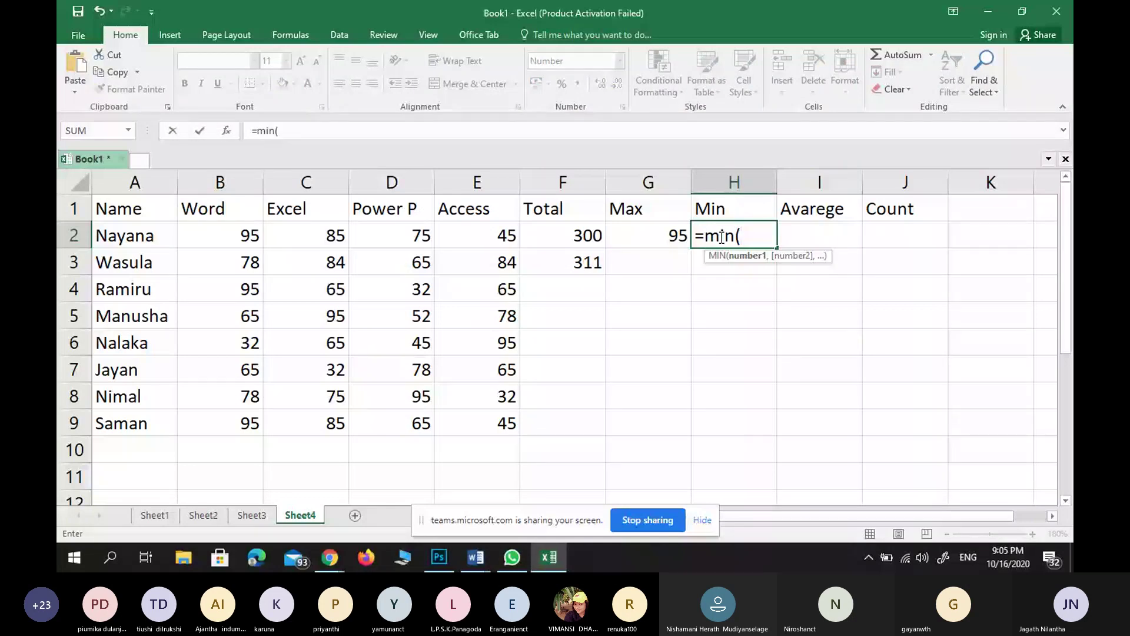
pyautogui.moveTo(230, 235); pyautogui.dragTo(494, 236)
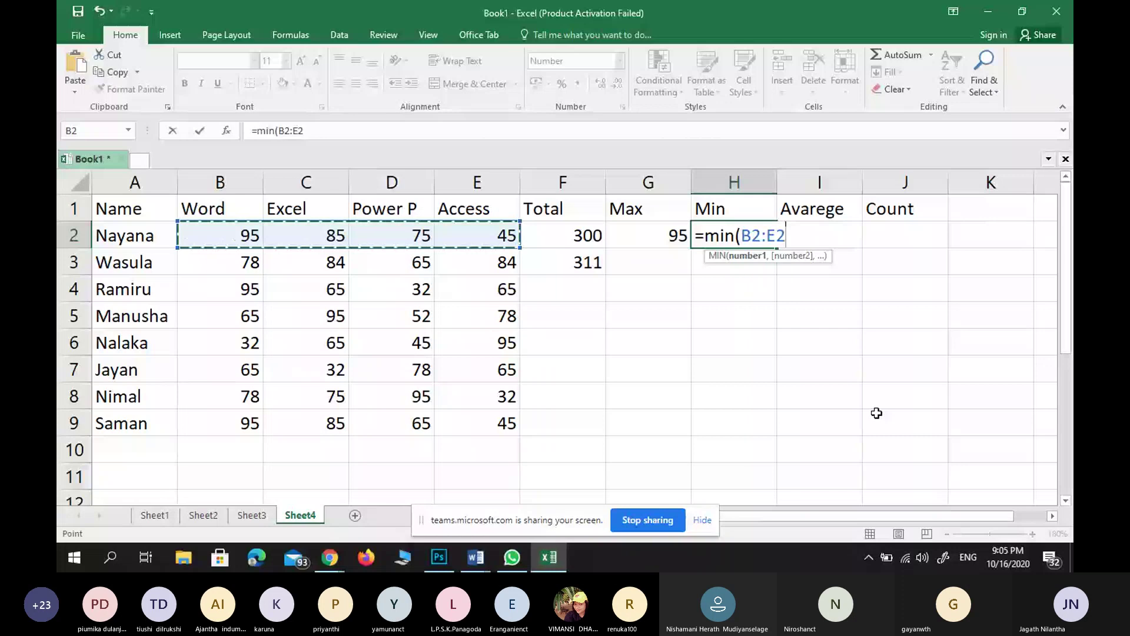
pyautogui.write(')')
pyautogui.press('Return')
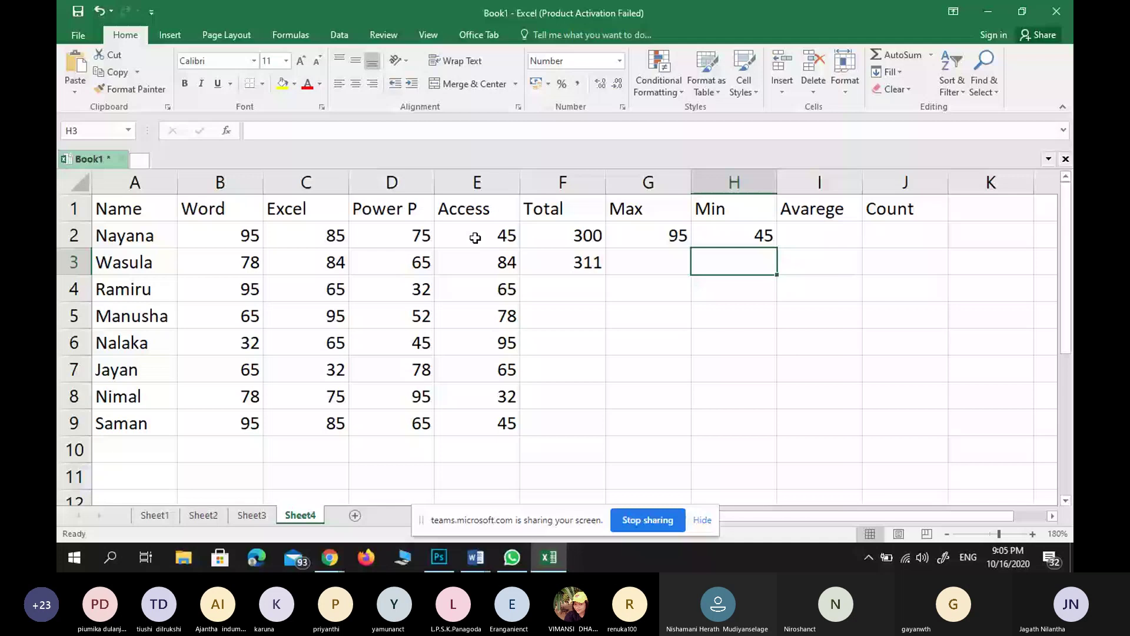
pyautogui.hotkey('alt', 'Tab')
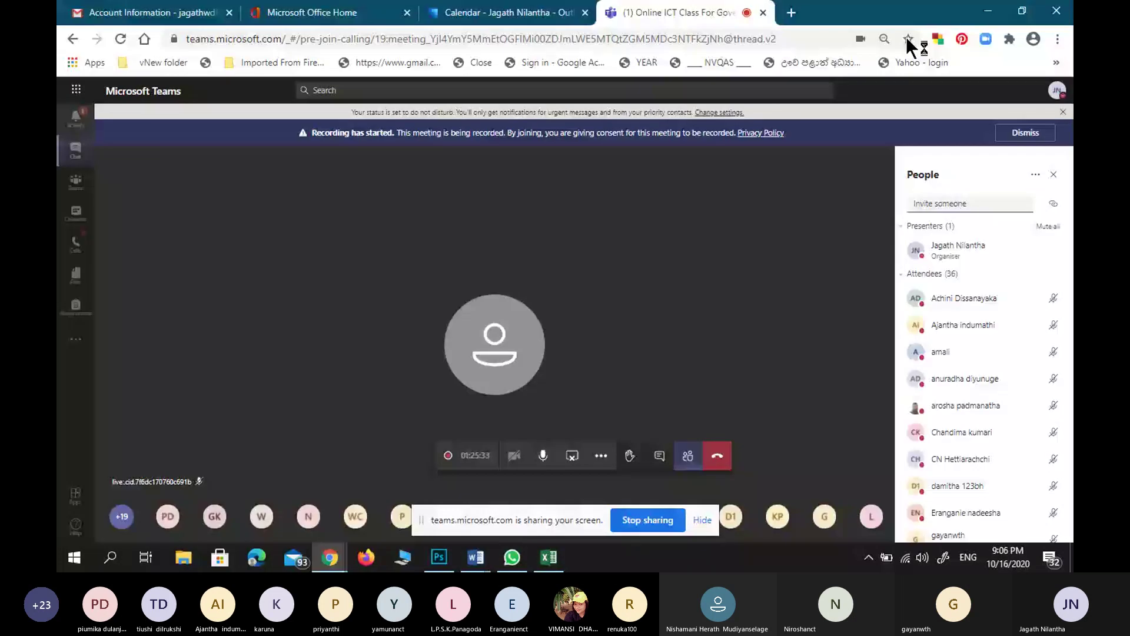
# Switch from Teams back to the Excel workbook and select H2.
pyautogui.hotkey('alt', 'Tab')
pyautogui.press('Right')
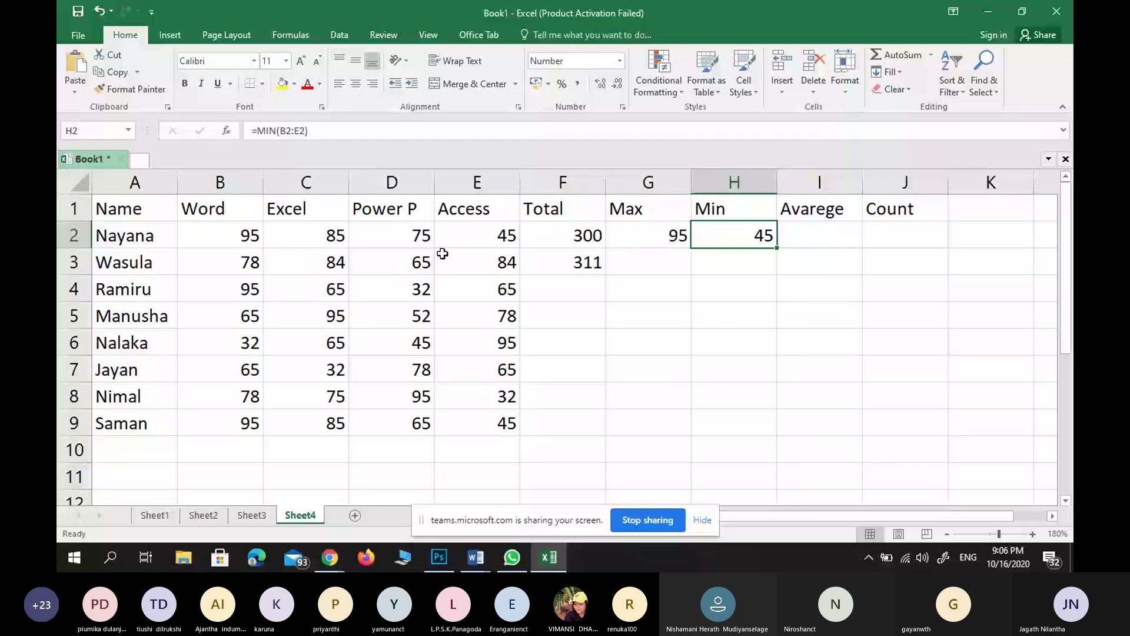
# Enter =AVERAGE(B2:E2) in I2 for the first student's average mark.
pyautogui.press('Right')
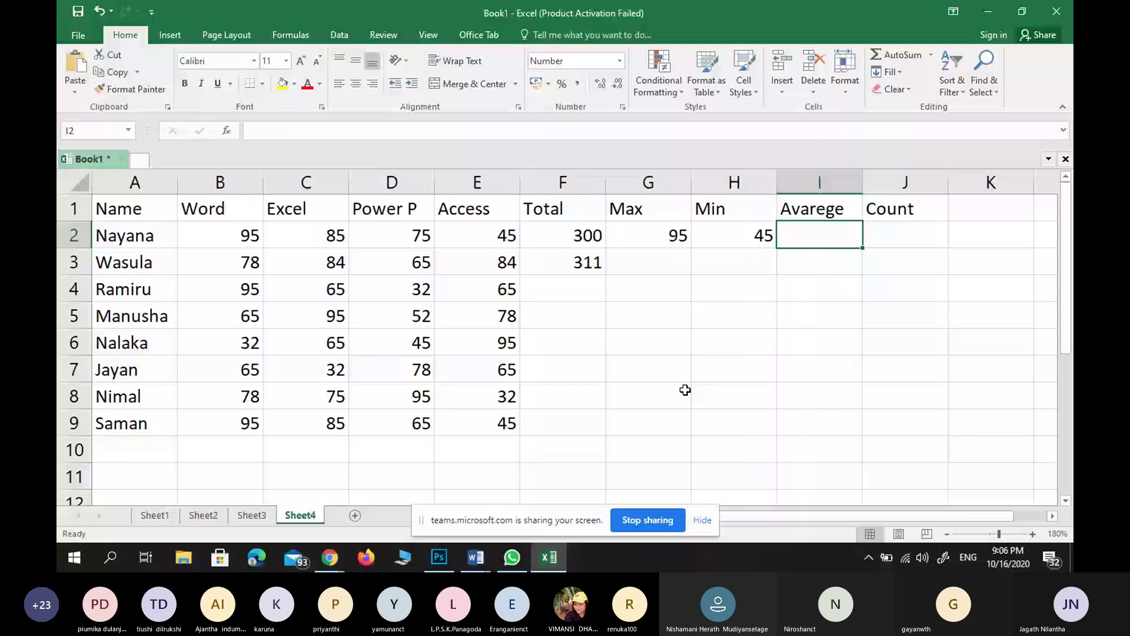
pyautogui.write('=')
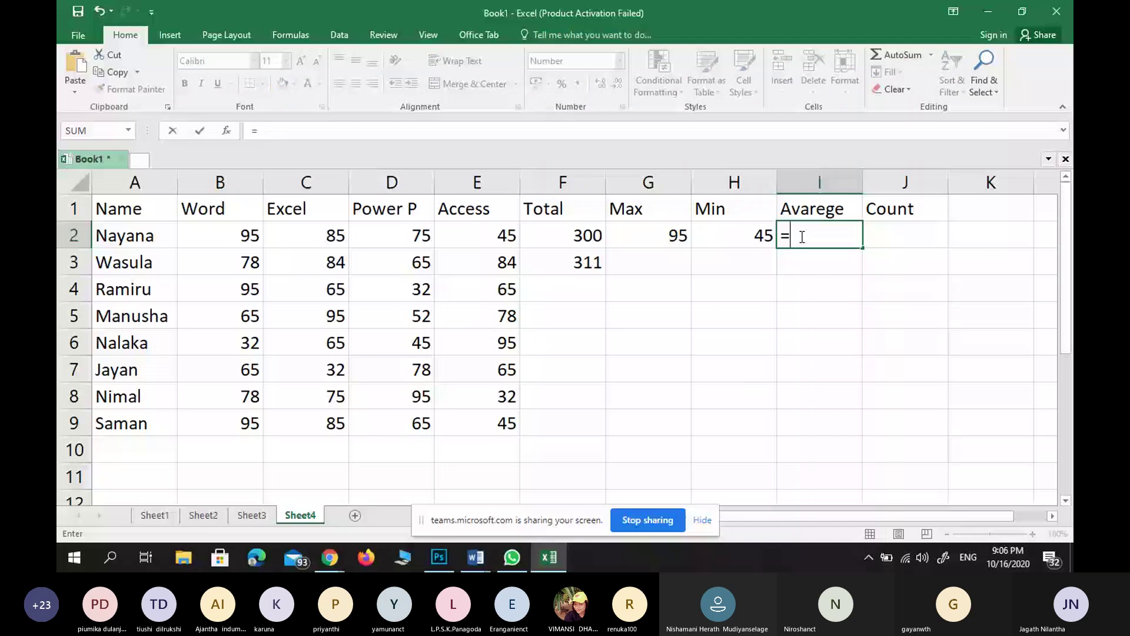
pyautogui.write('aver')
pyautogui.press('Tab')
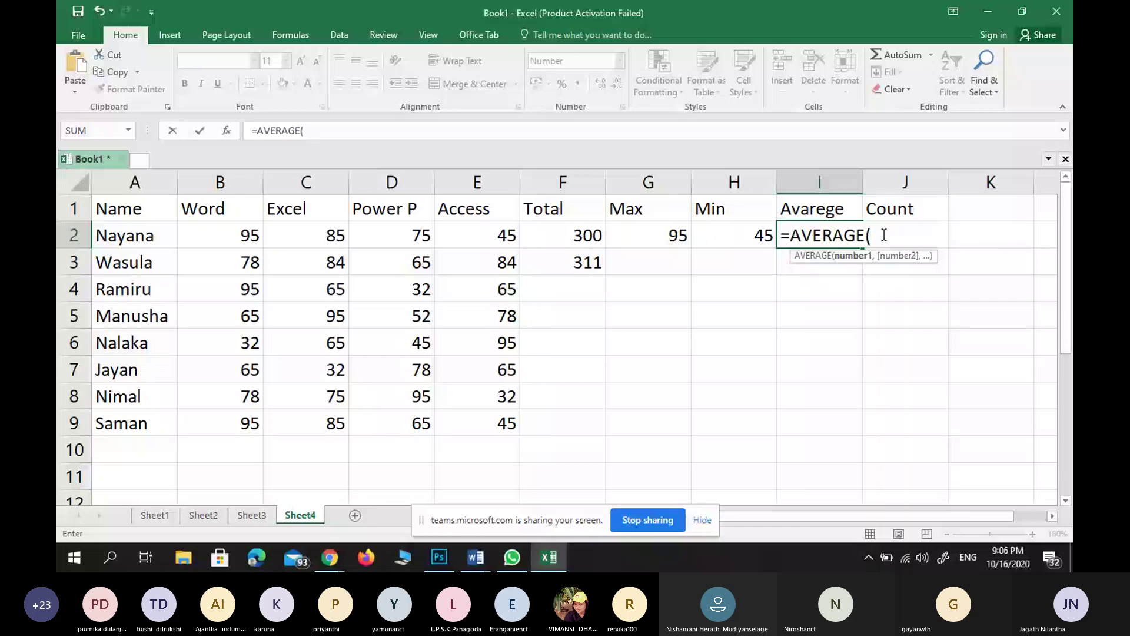
pyautogui.moveTo(224, 234); pyautogui.dragTo(500, 235)
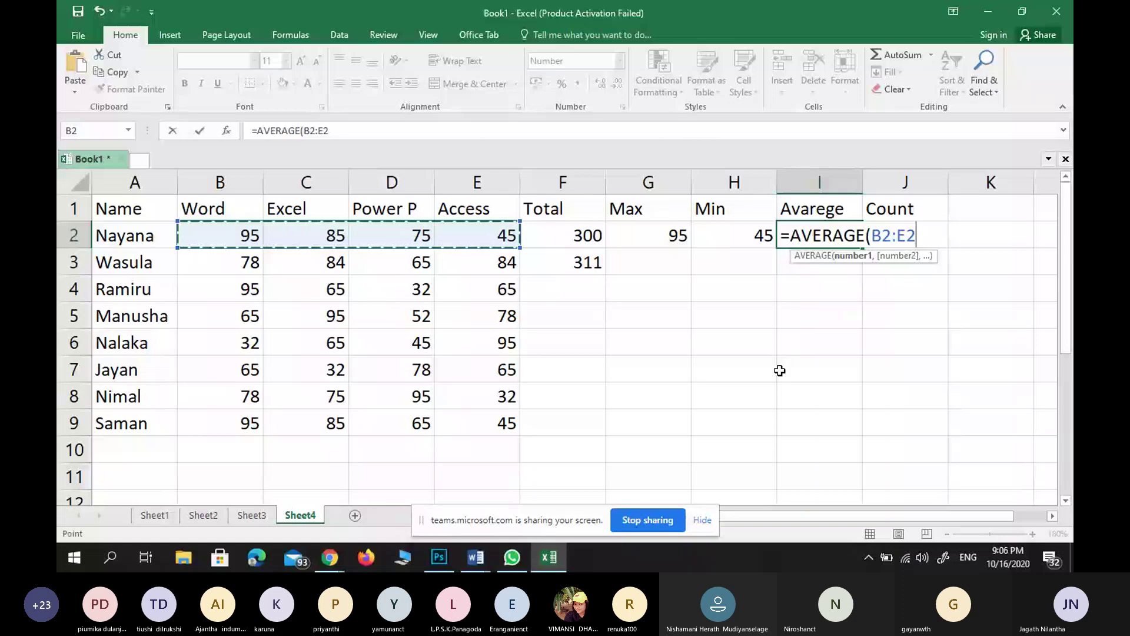
pyautogui.write(')')
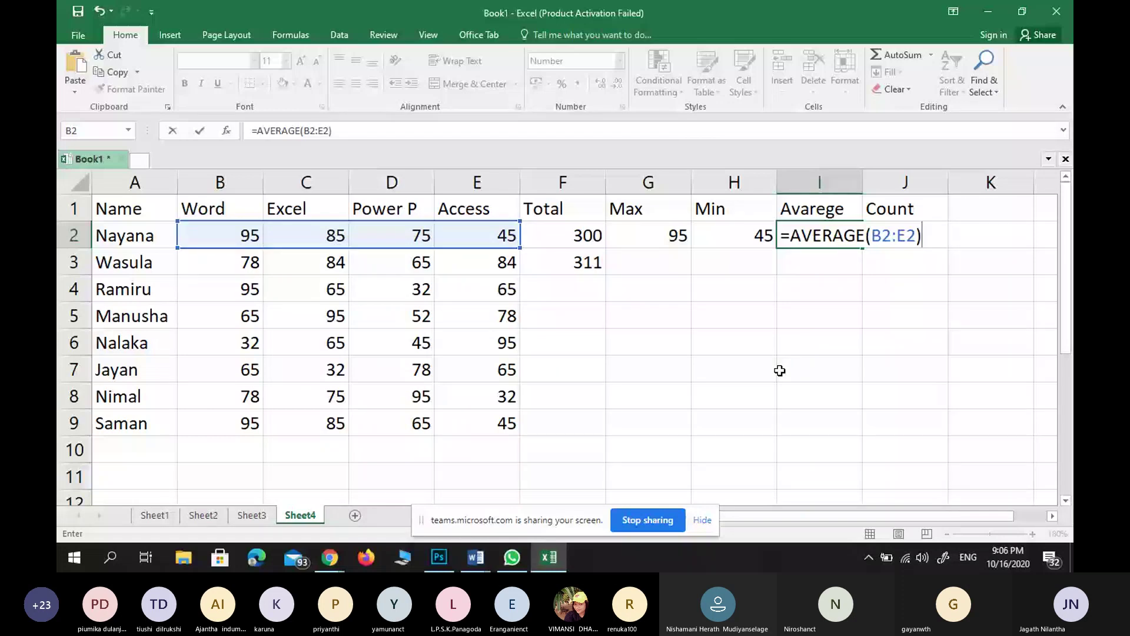
pyautogui.hotkey('ctrl', 'Return')
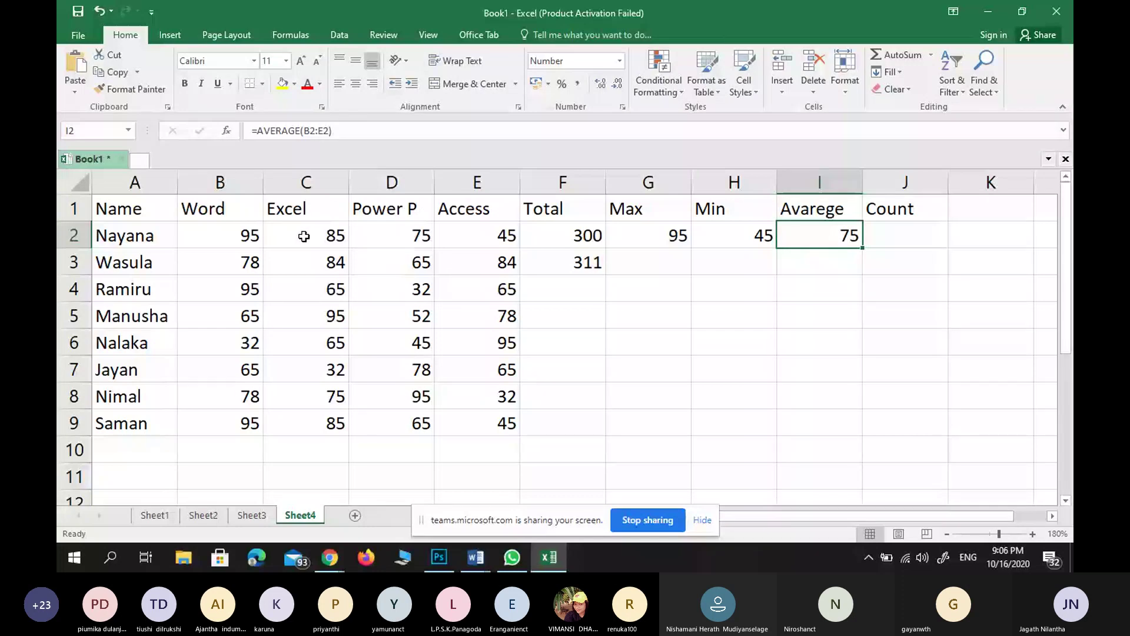
# Change the first student's Word mark in B2 to 45.
pyautogui.click(234, 238)
pyautogui.write('45')
pyautogui.press('Return')
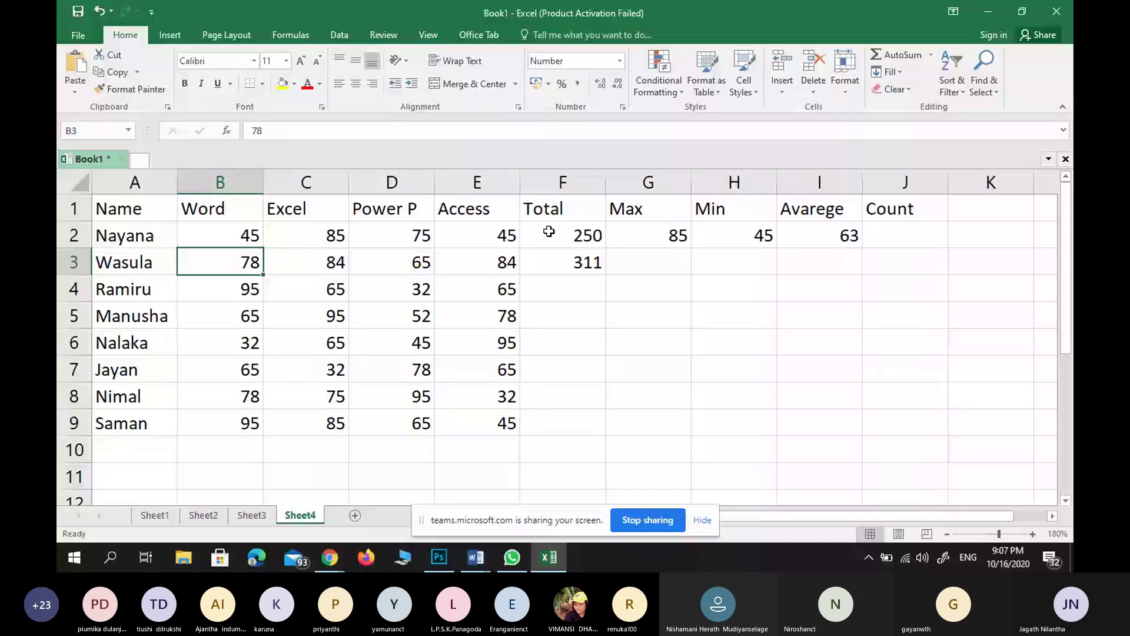
pyautogui.doubleClick(643, 235)
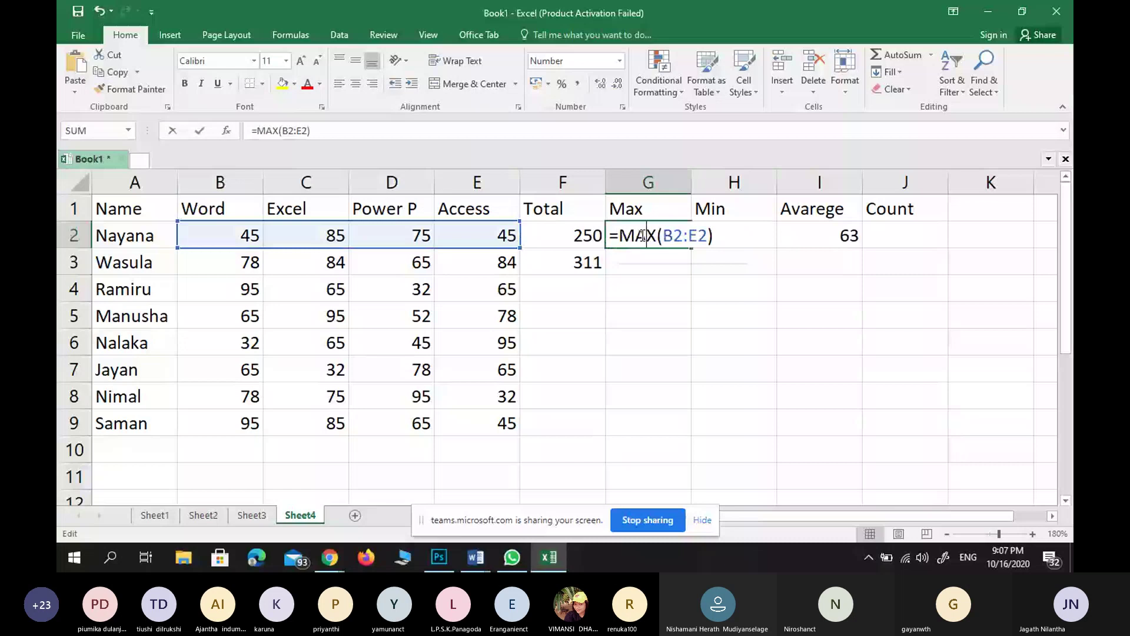
pyautogui.click(647, 315)
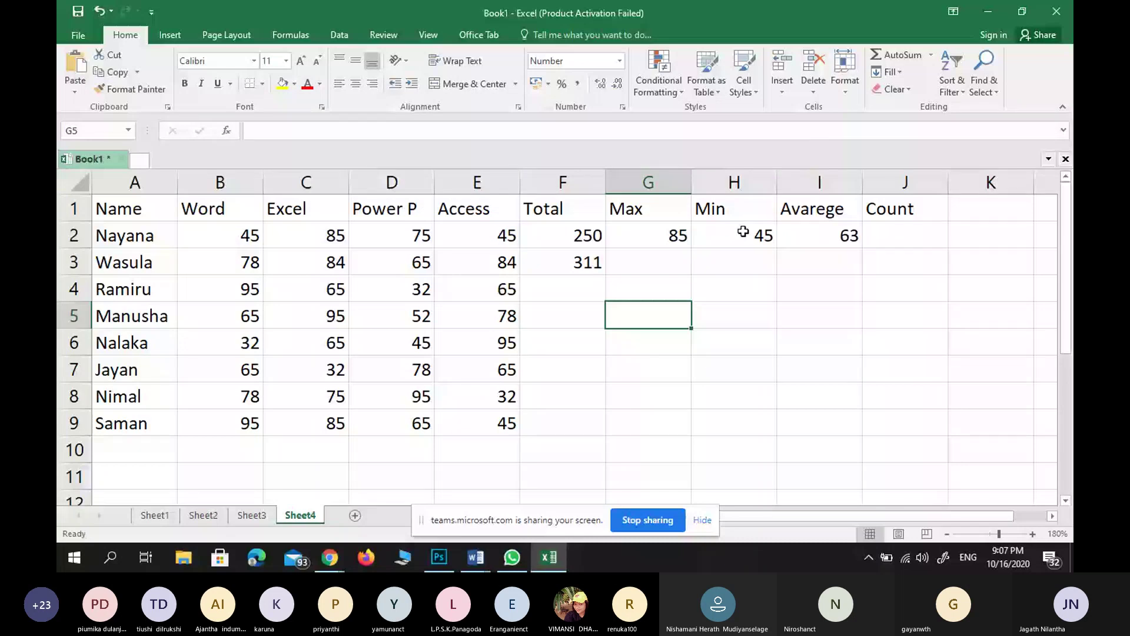
pyautogui.doubleClick(743, 231)
pyautogui.write('HB2:E2)')
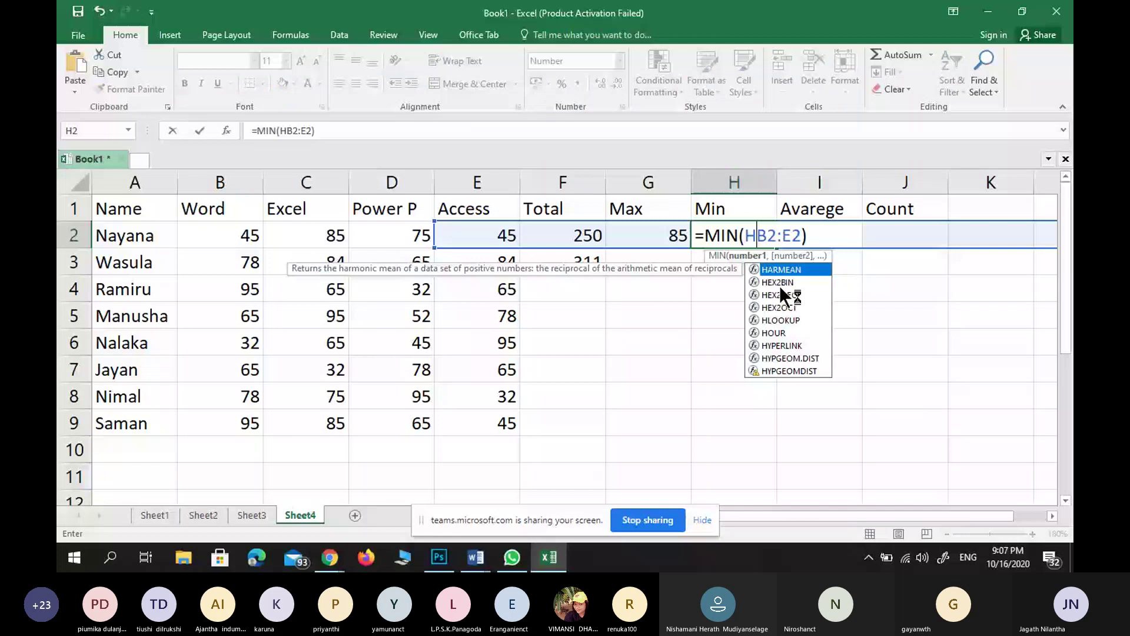
pyautogui.press('Return')
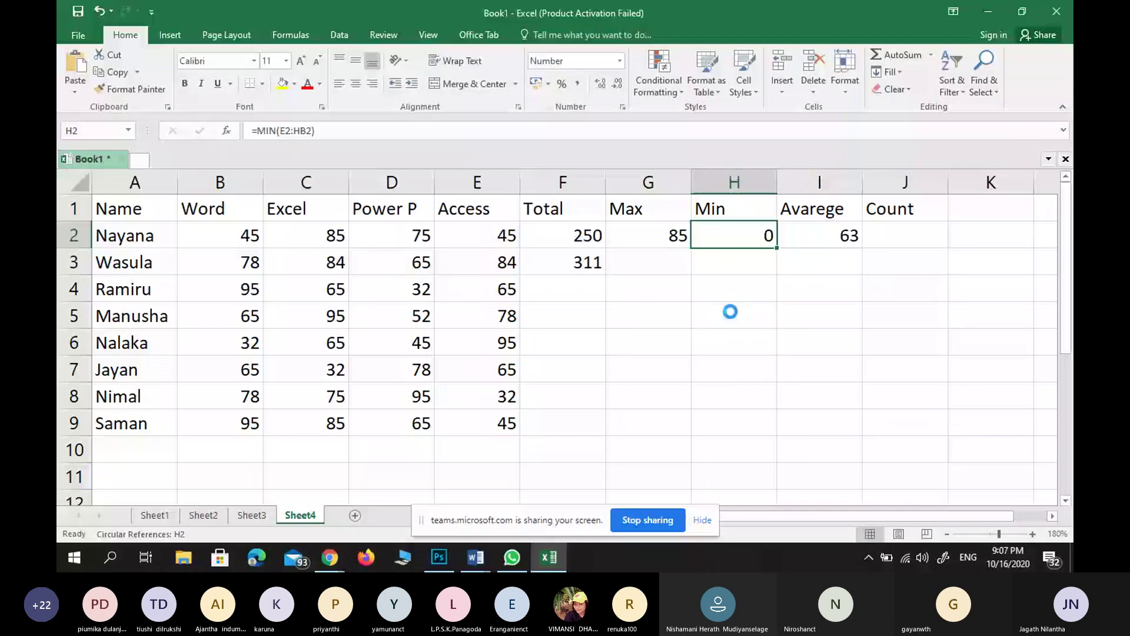
pyautogui.hotkey('ctrl', 'z')
pyautogui.click(896, 245)
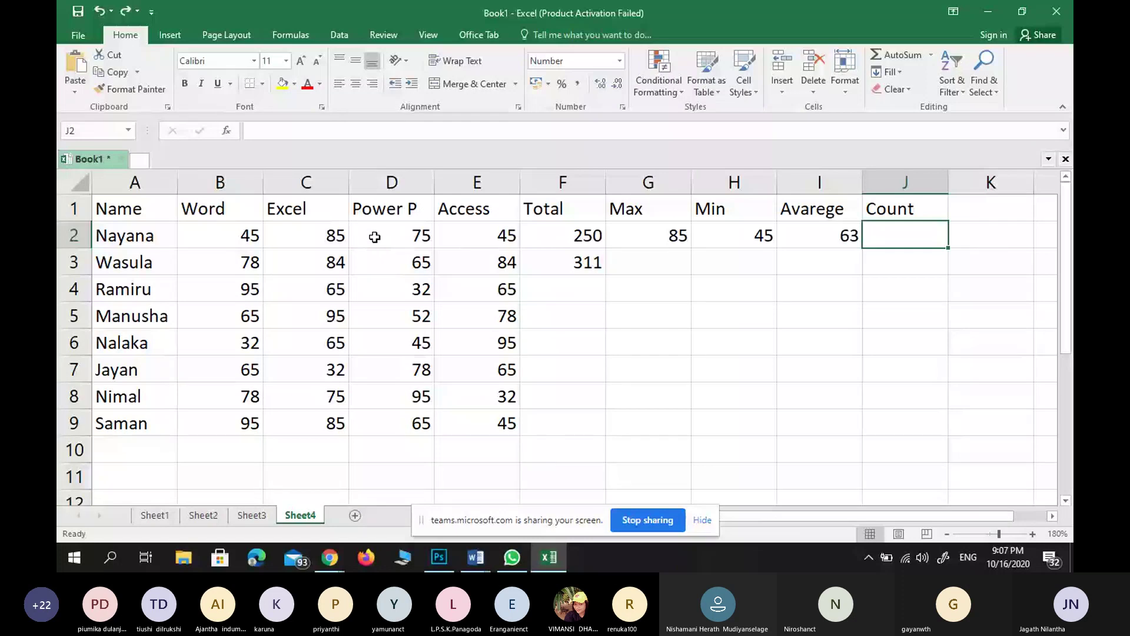
# Enter =count(B2:E2) in J2 returning 4, then begin a COUNT formula in E10.
pyautogui.write('=')
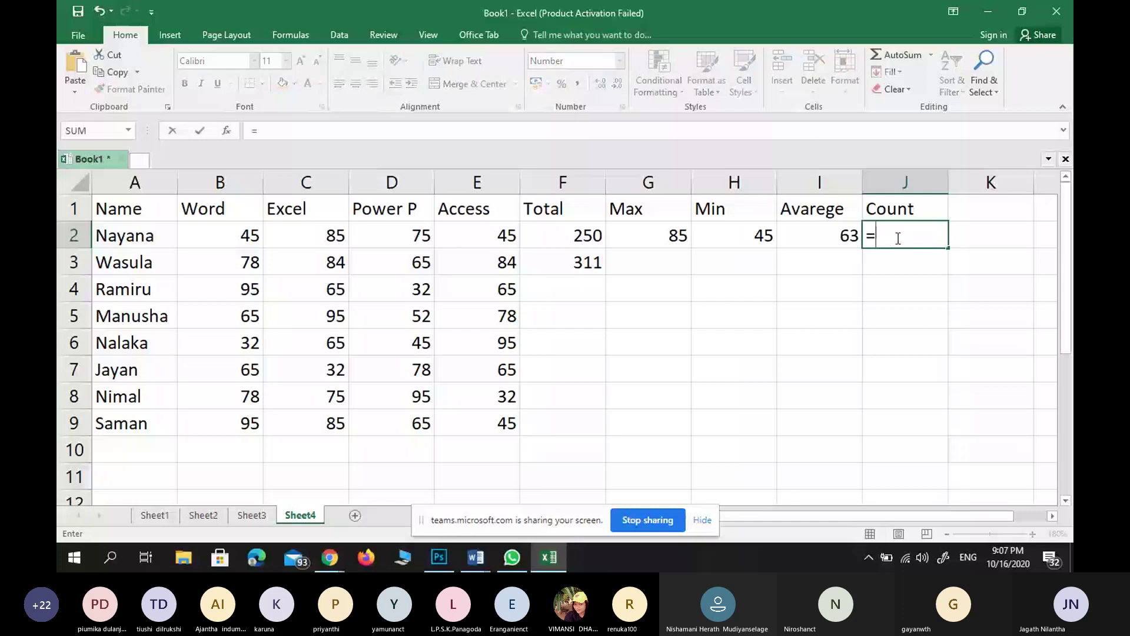
pyautogui.write('count(')
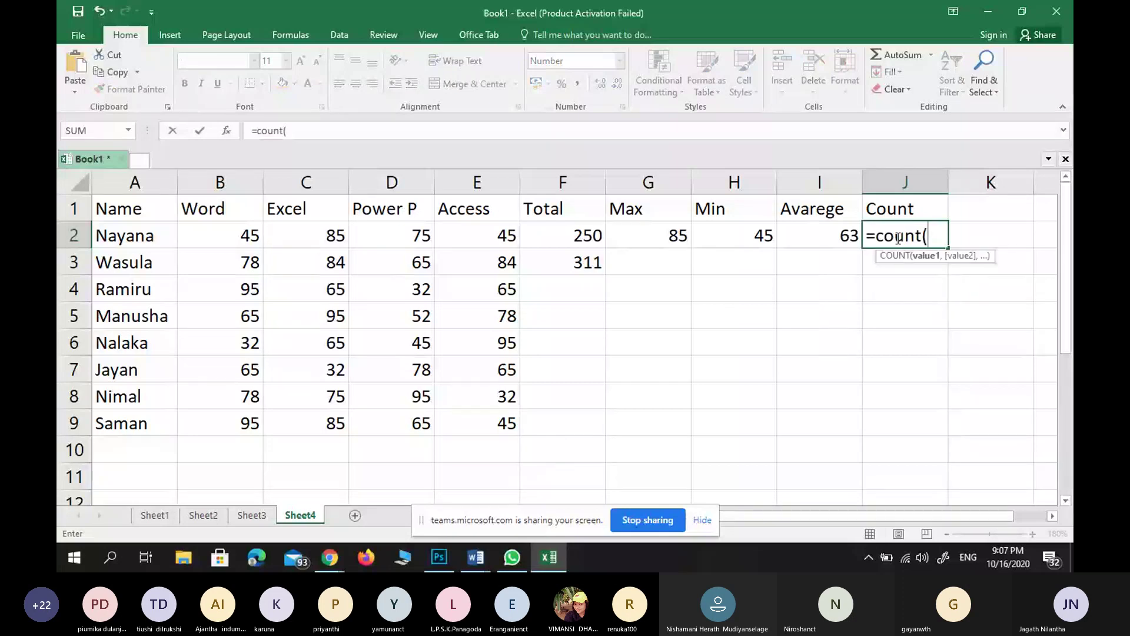
pyautogui.moveTo(227, 234); pyautogui.dragTo(464, 234)
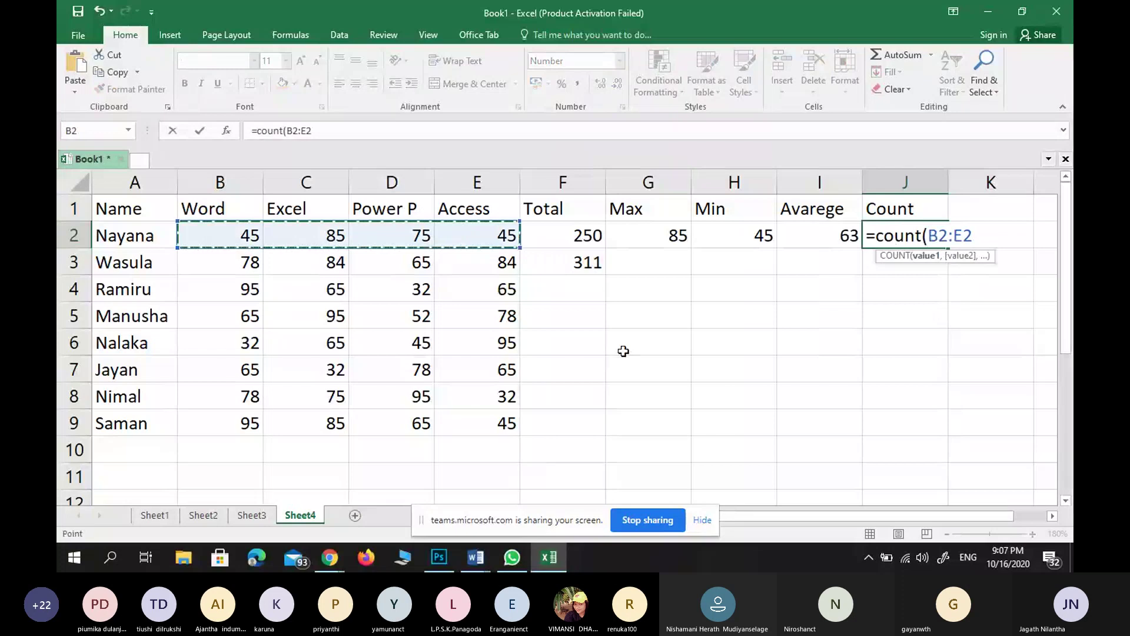
pyautogui.write(')')
pyautogui.press('Return')
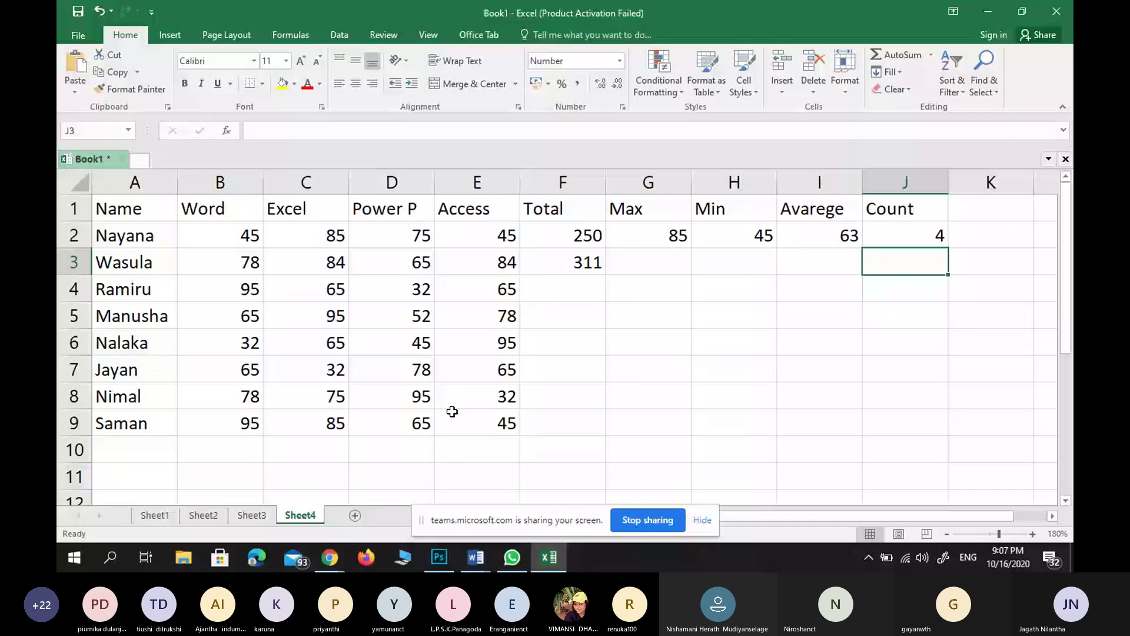
pyautogui.click(468, 453)
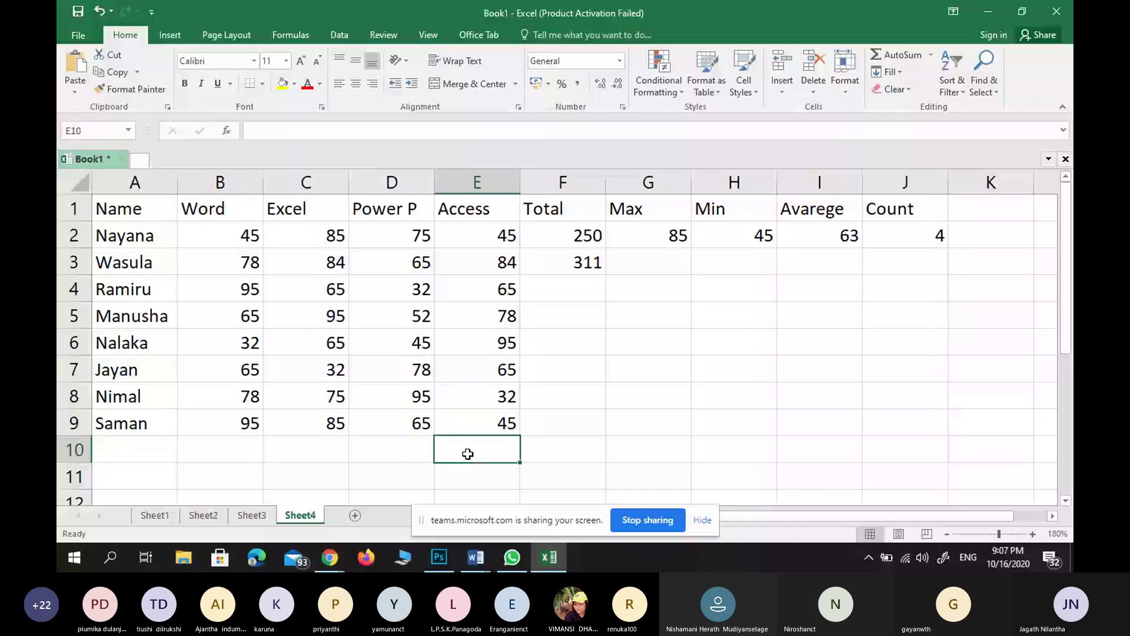
pyautogui.write('=co')
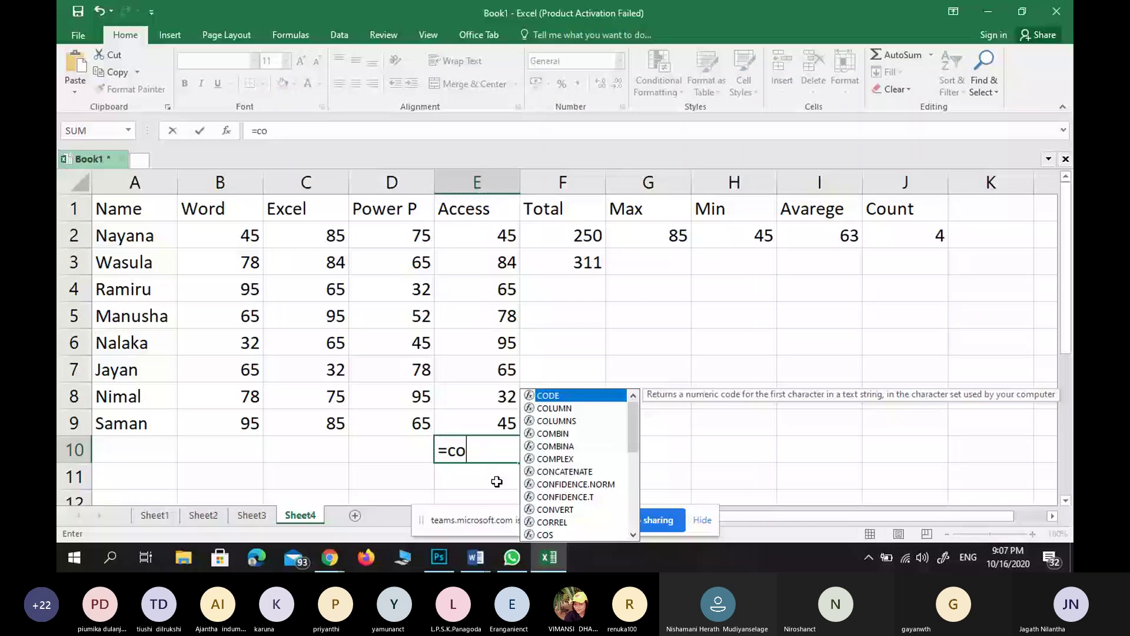
pyautogui.write('unt(')
# Count the eight Access marks in E10 with =COUNT(E2:E9), then clear E10.
pyautogui.moveTo(476, 236); pyautogui.dragTo(465, 349)
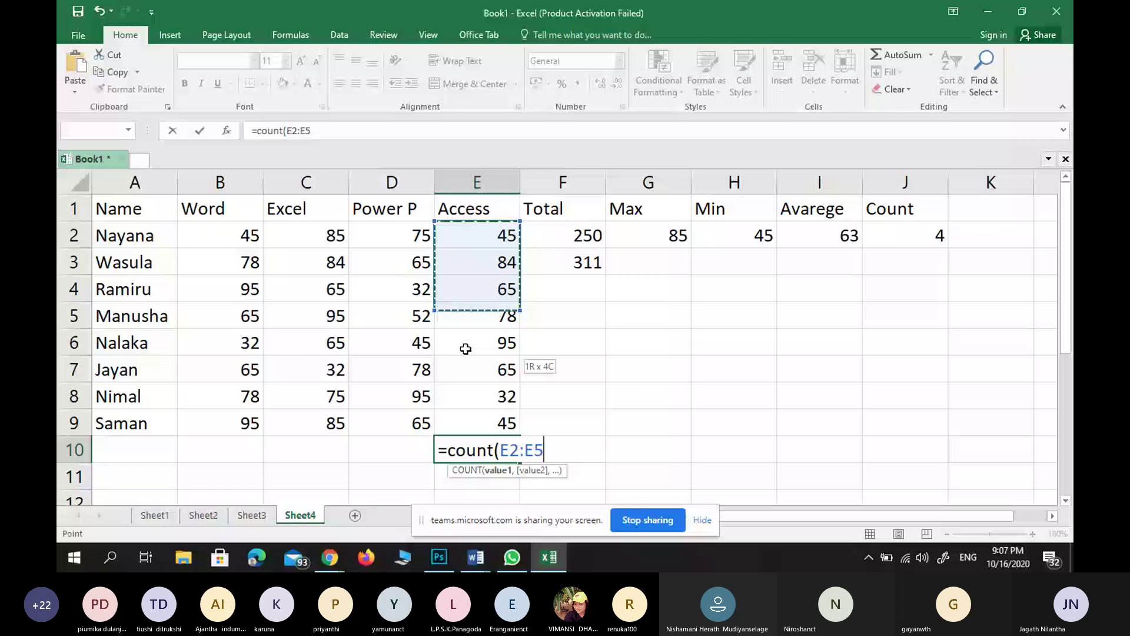
pyautogui.moveTo(466, 348); pyautogui.dragTo(465, 426)
pyautogui.press('Return')
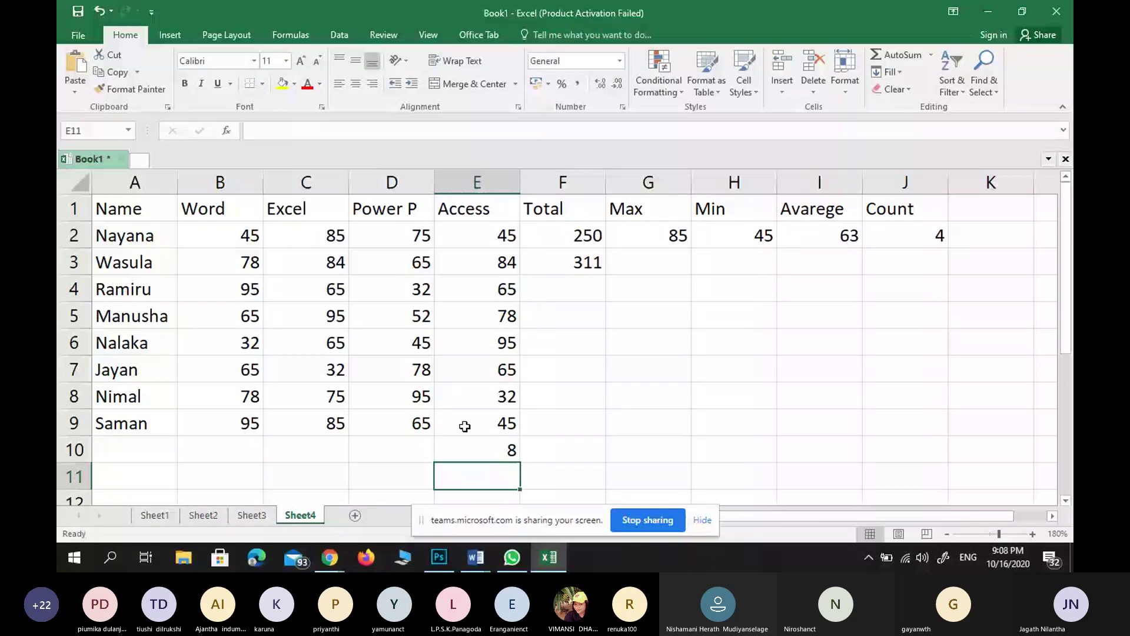
pyautogui.click(507, 449)
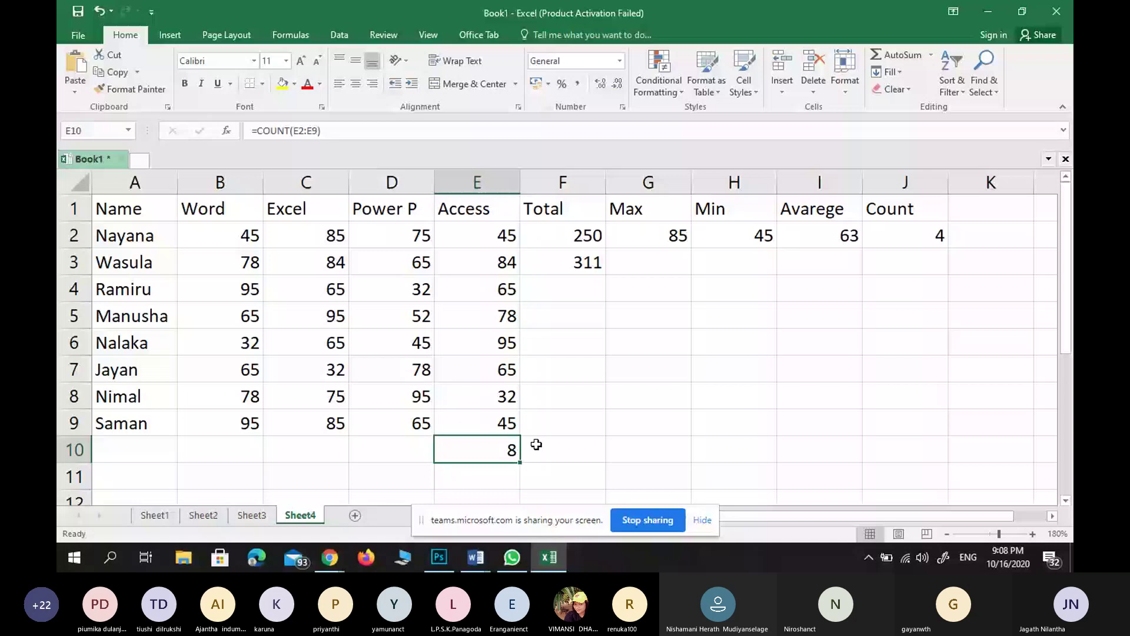
pyautogui.click(798, 415)
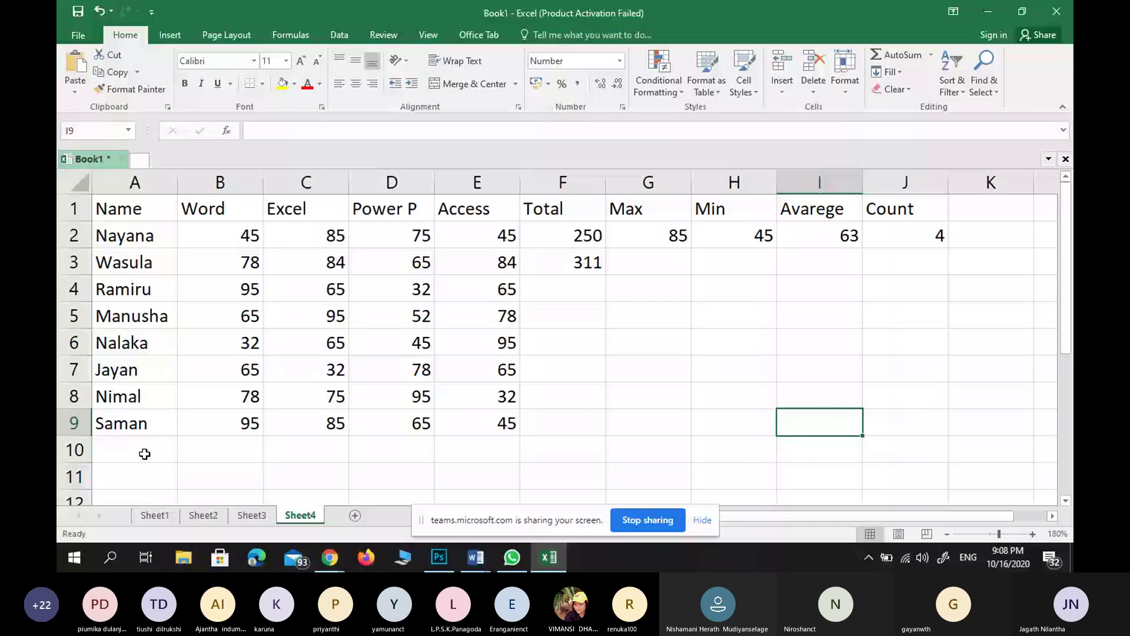
pyautogui.click(144, 454)
# Enter =COUNTA(A2:A9) in A10 to count the eight names, then reopen it for editing.
pyautogui.write('=')
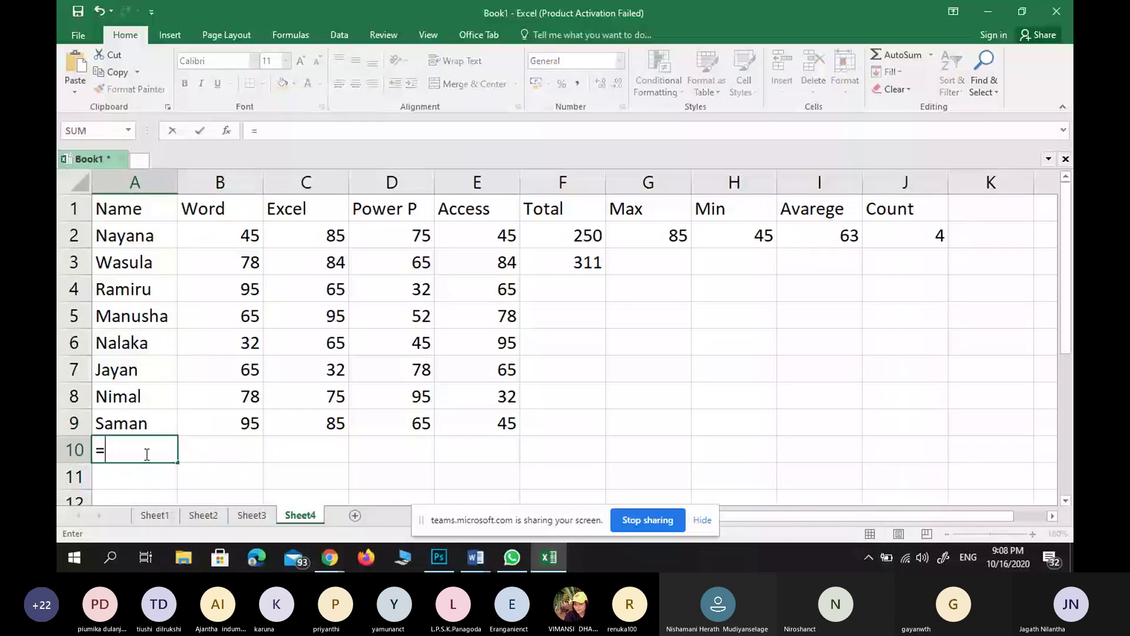
pyautogui.write('co')
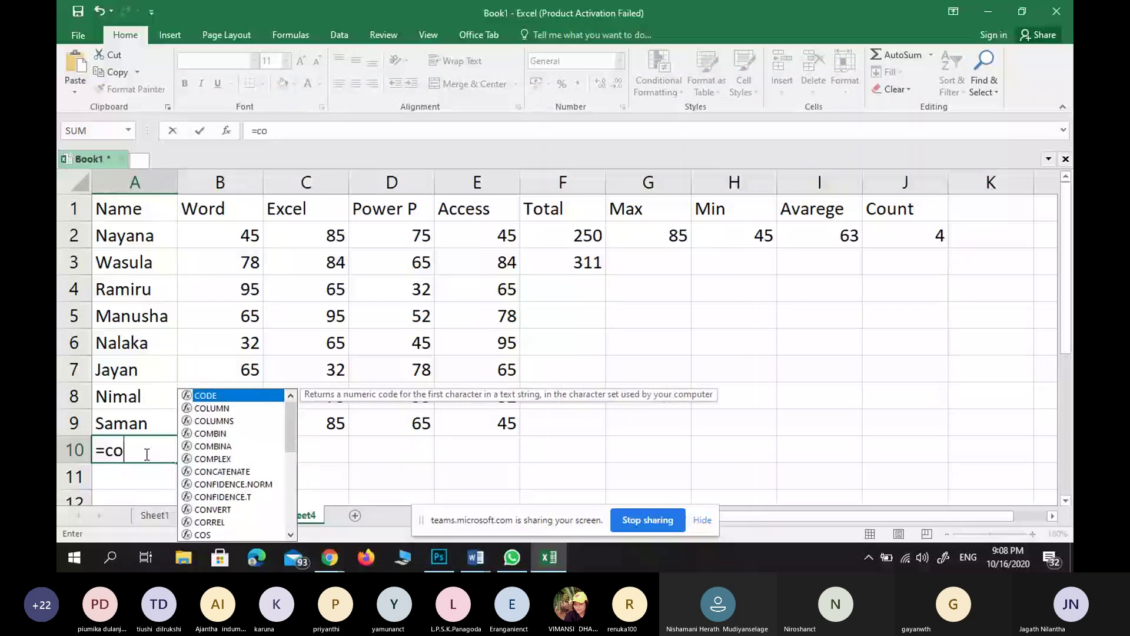
pyautogui.write('unta')
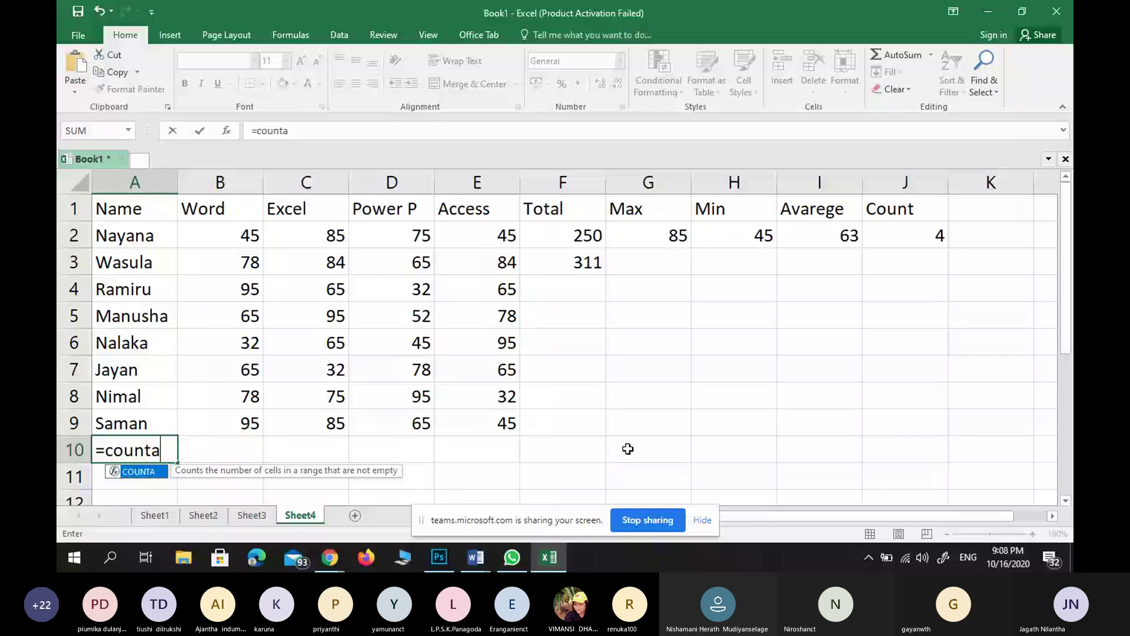
pyautogui.write('(')
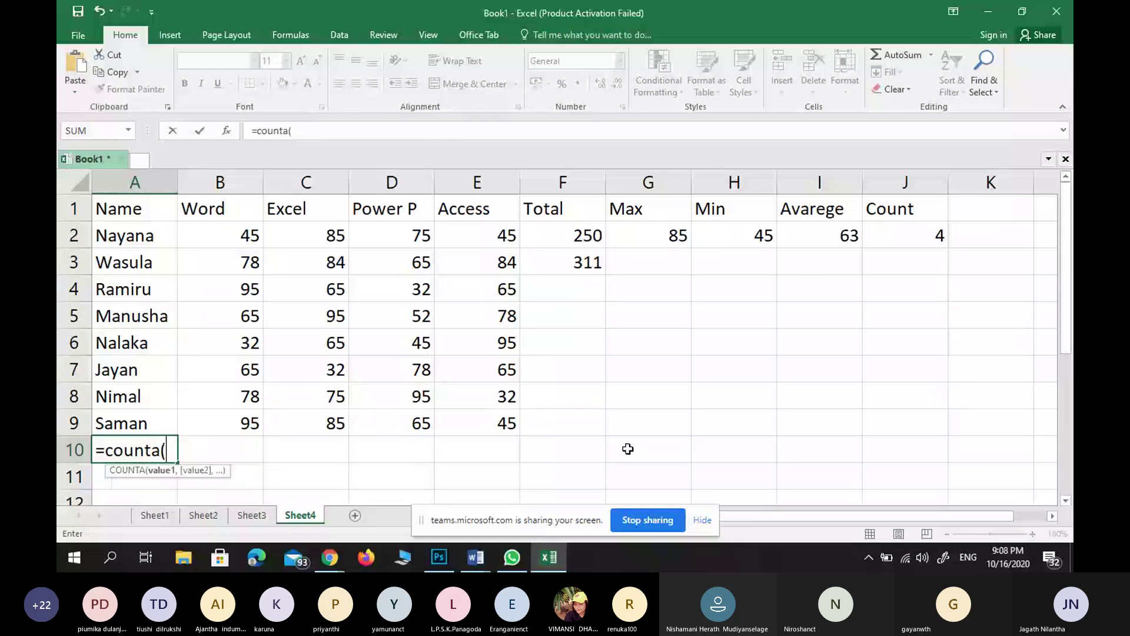
pyautogui.moveTo(135, 235); pyautogui.dragTo(135, 423)
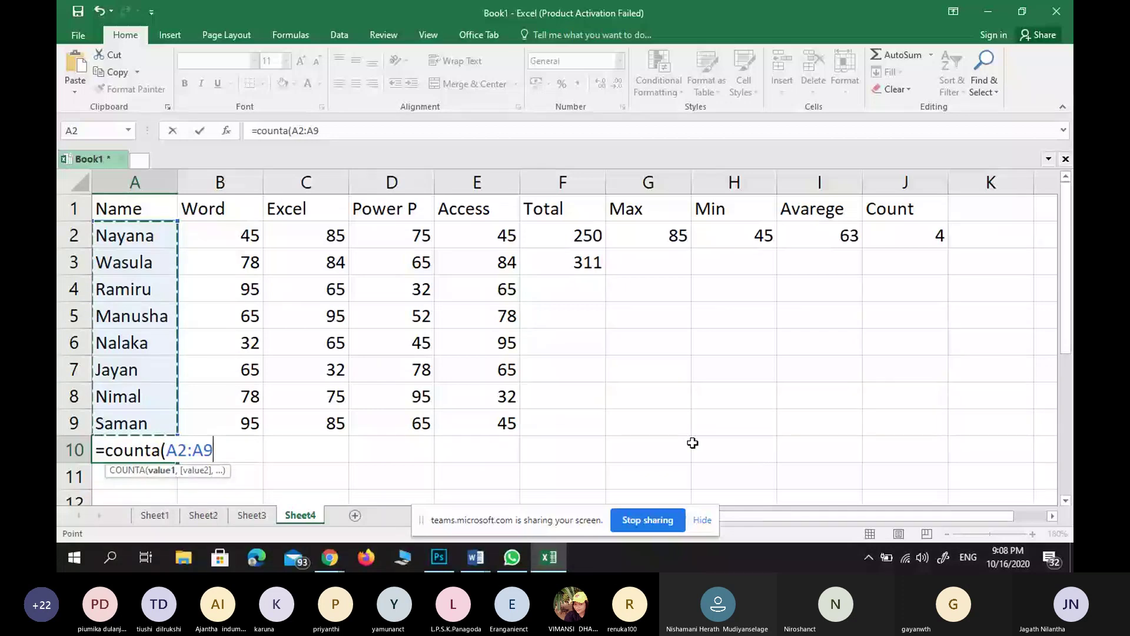
pyautogui.press('Return')
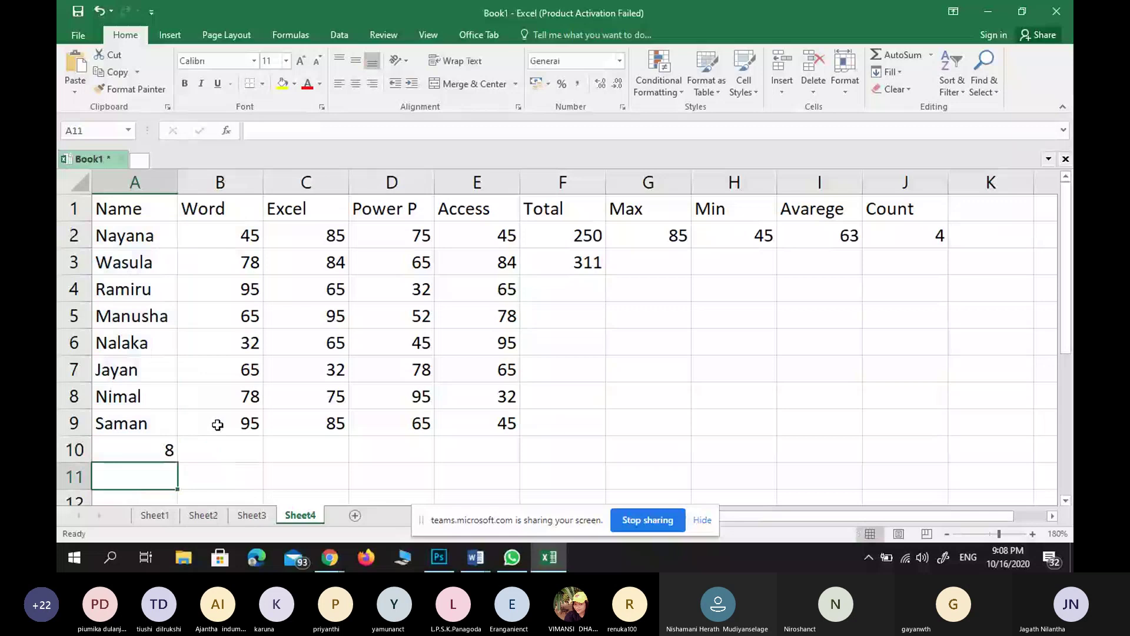
pyautogui.click(162, 450)
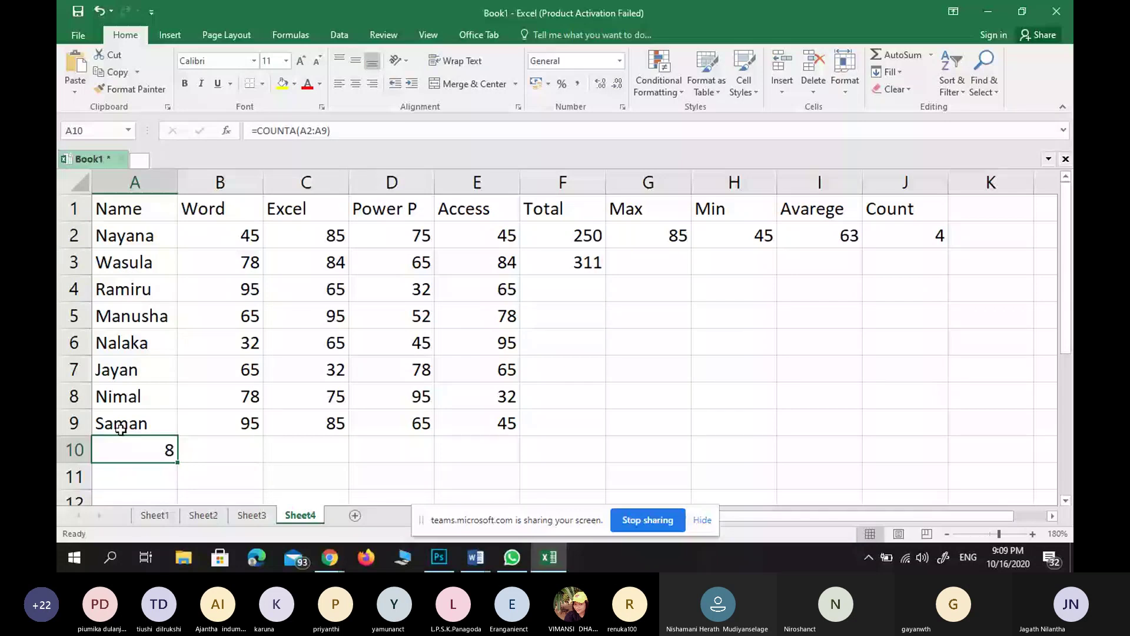
pyautogui.doubleClick(135, 450)
pyautogui.doubleClick(135, 451)
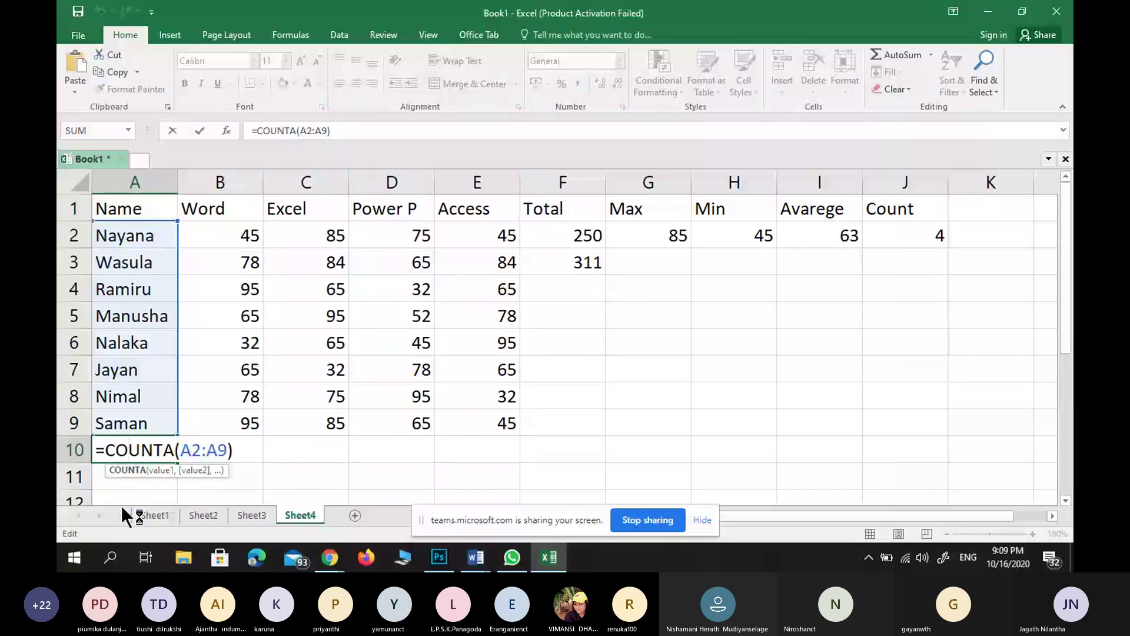
pyautogui.click(330, 557)
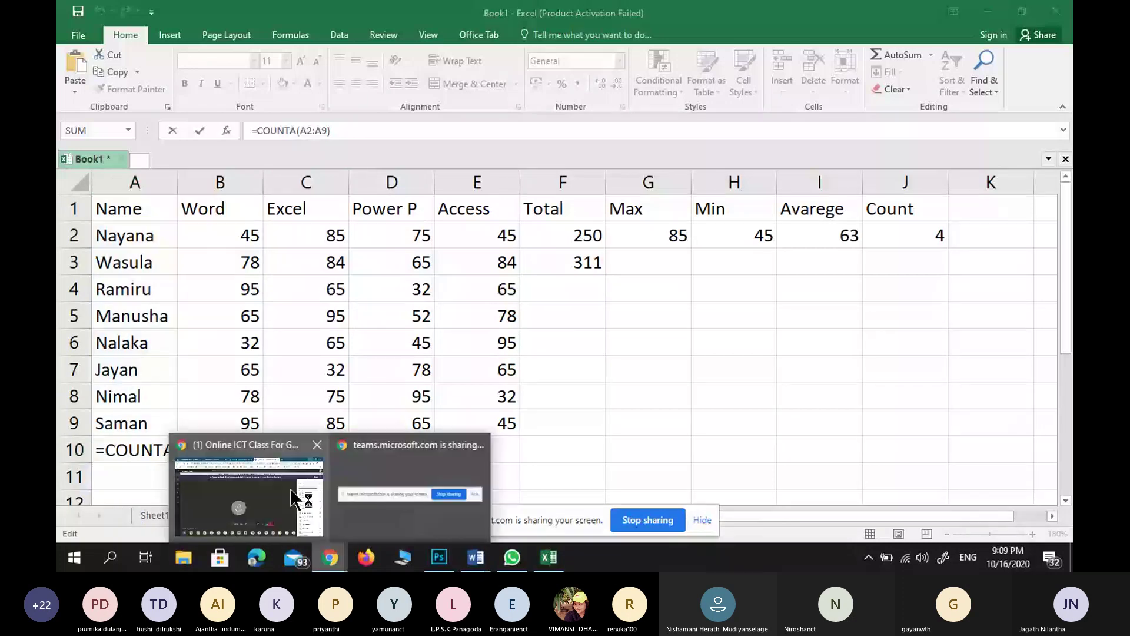
pyautogui.click(294, 497)
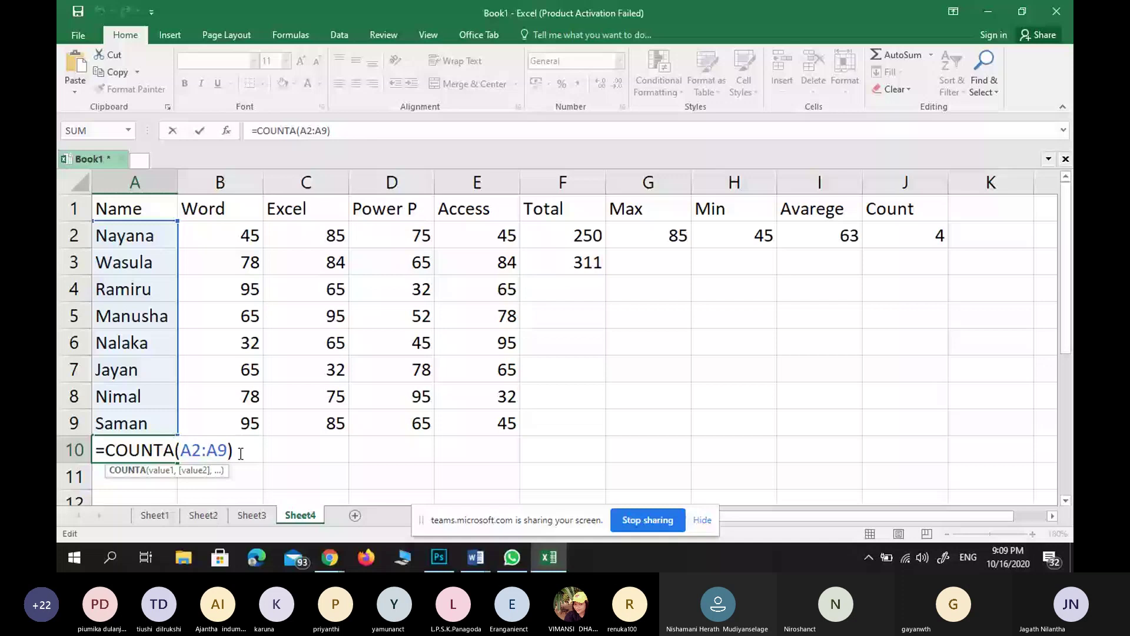
pyautogui.click(805, 237)
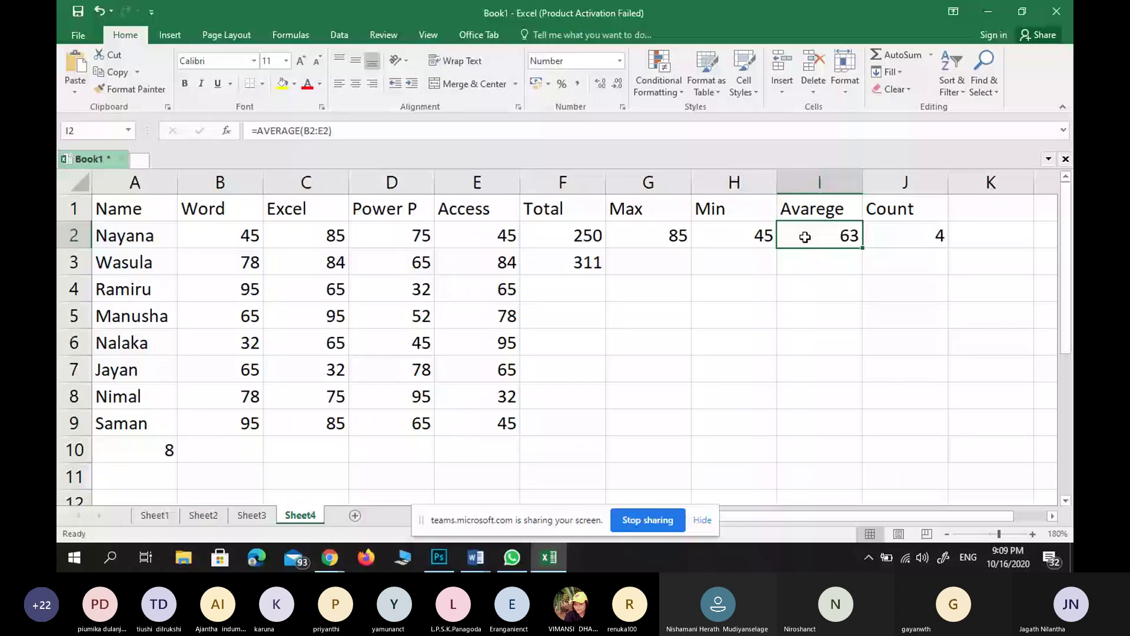
# Enter =AVERAGE(B2:E2) in I2 showing 63, then reopen A10's COUNTA formula.
pyautogui.write('=aver')
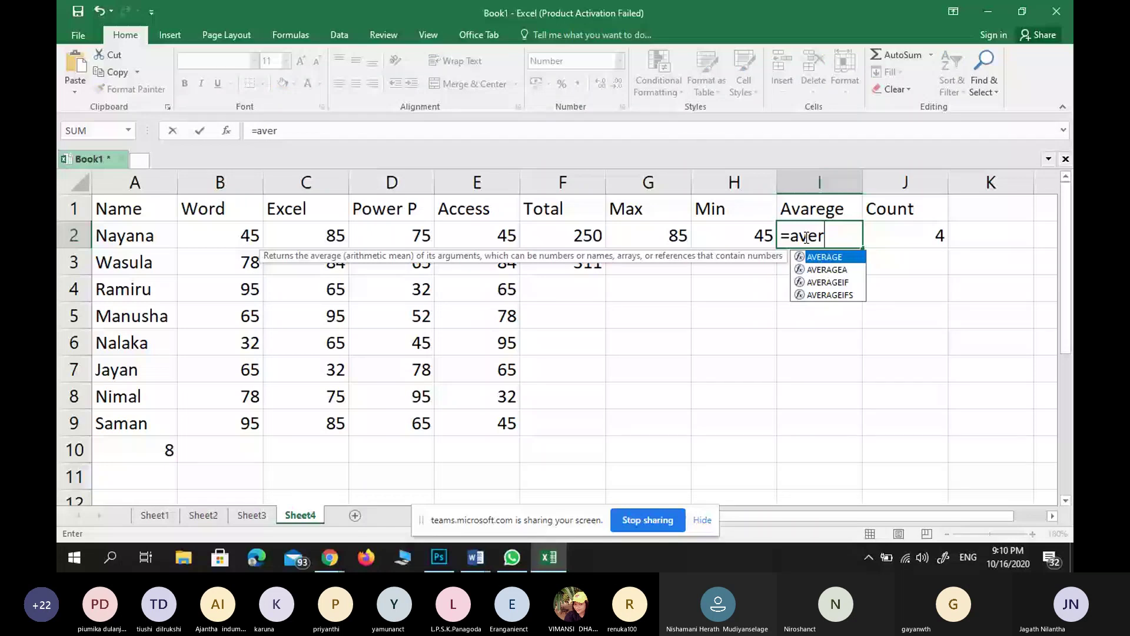
pyautogui.doubleClick(831, 260)
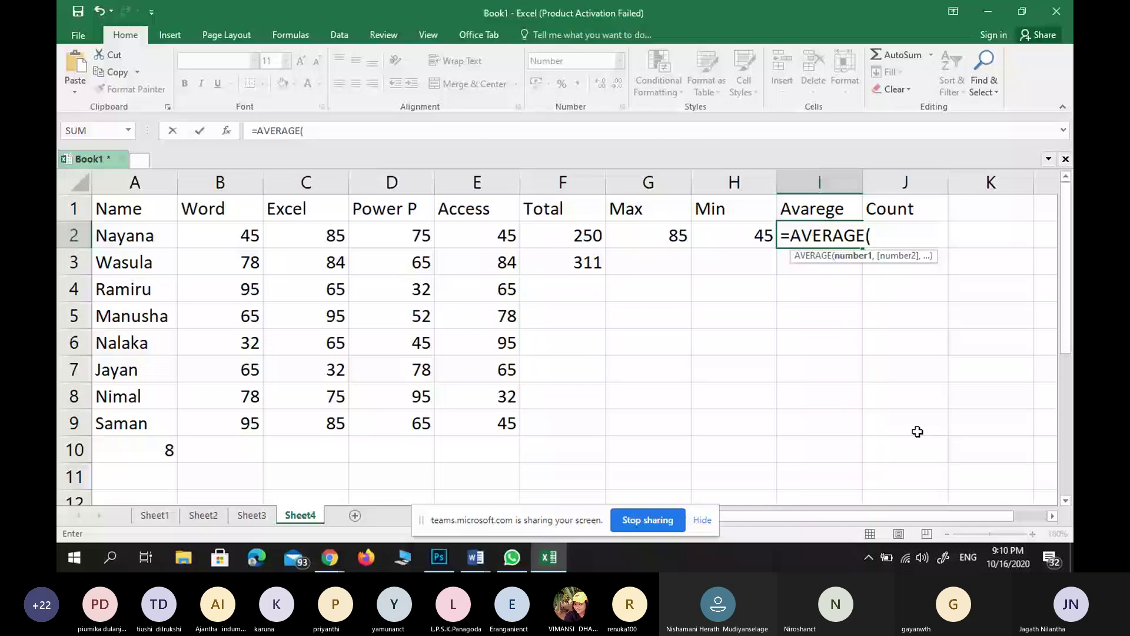
pyautogui.moveTo(235, 235); pyautogui.dragTo(500, 234)
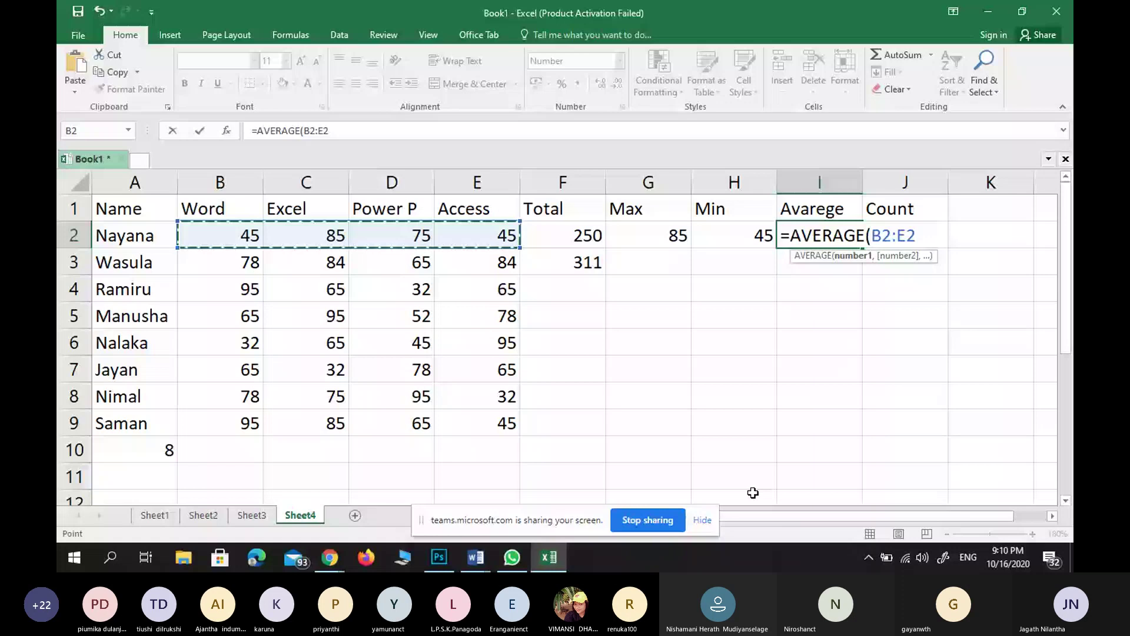
pyautogui.write(')')
pyautogui.click(822, 236)
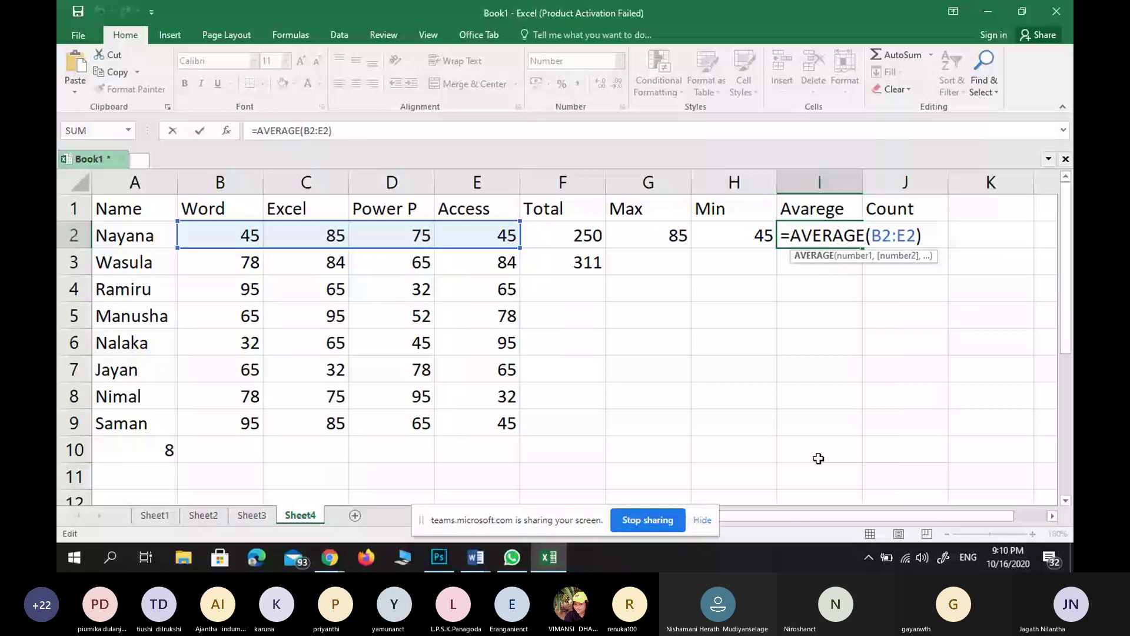
pyautogui.press('Return')
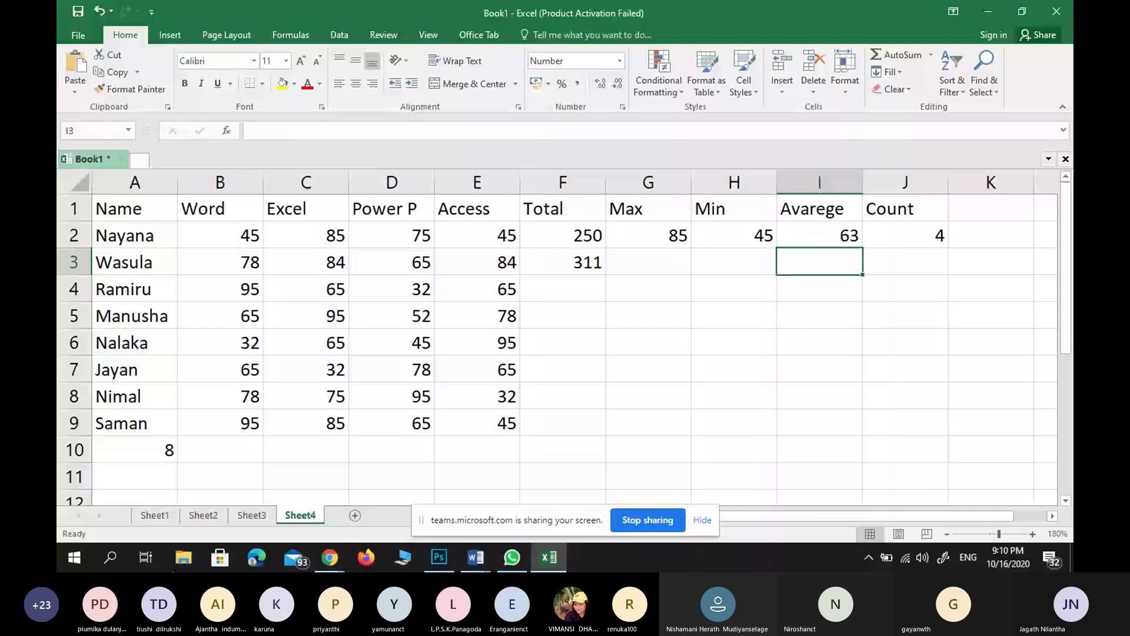
pyautogui.doubleClick(102, 451)
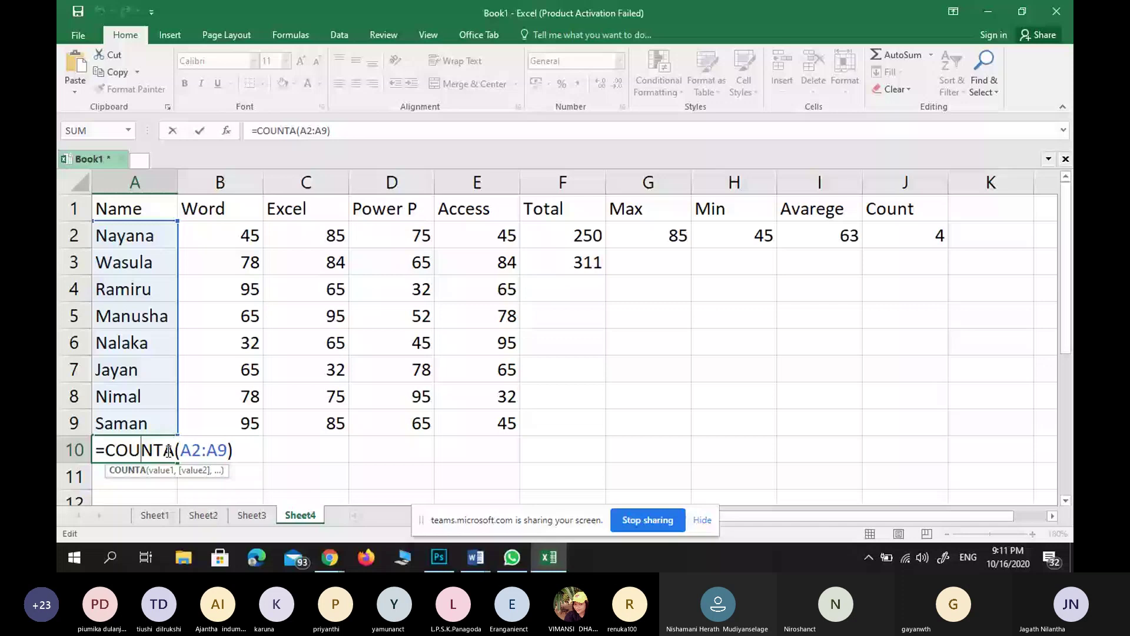
# Commit A10's COUNTA formula, clear the Word marks in B4 and B6, and begin a formula in B10.
pyautogui.press('Return')
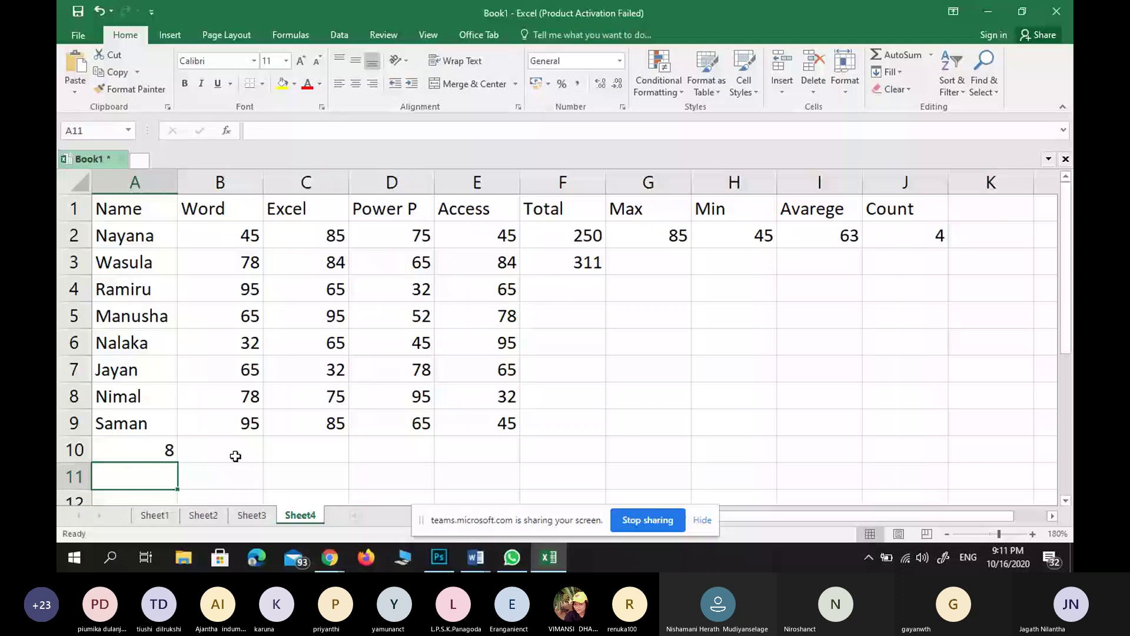
pyautogui.click(231, 286)
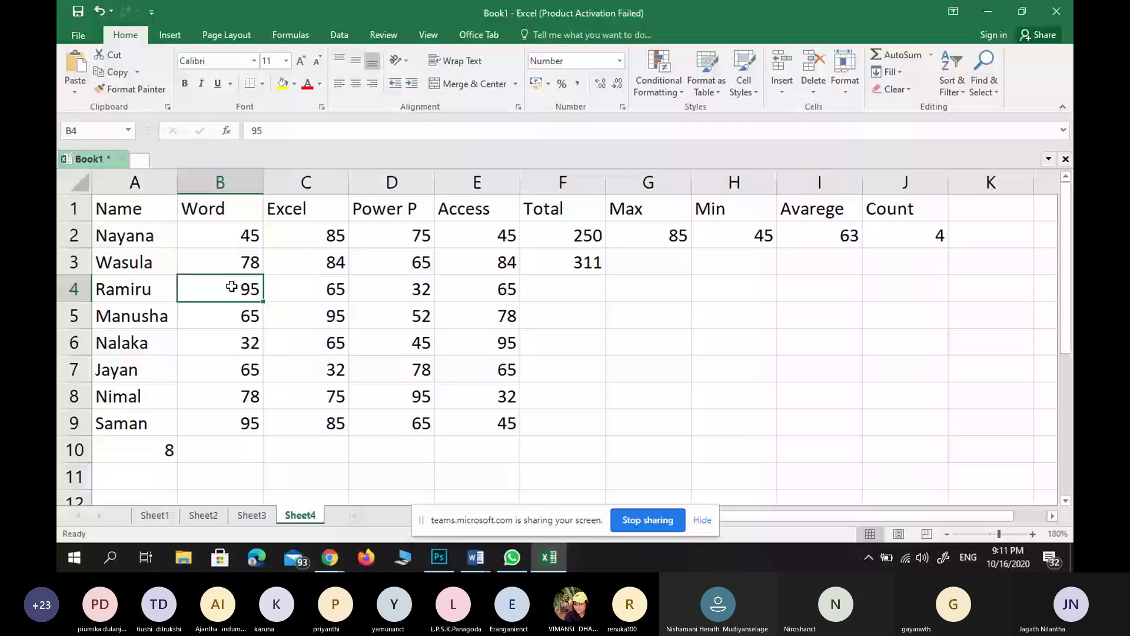
pyautogui.press('Delete')
pyautogui.click(234, 336)
pyautogui.press('Delete')
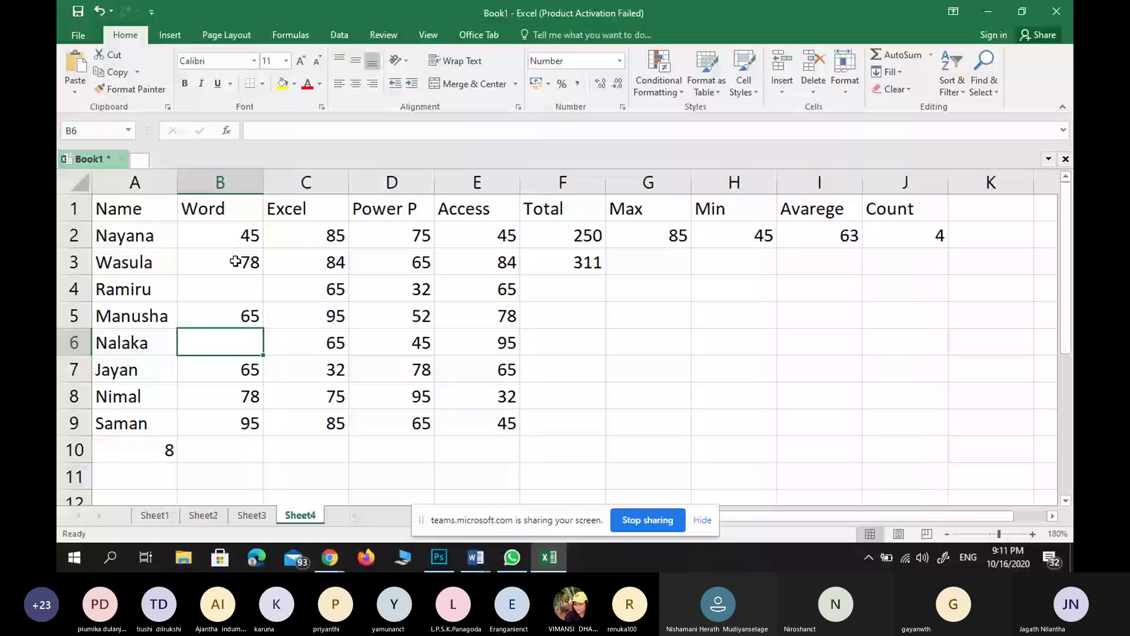
pyautogui.click(219, 450)
pyautogui.write('=')
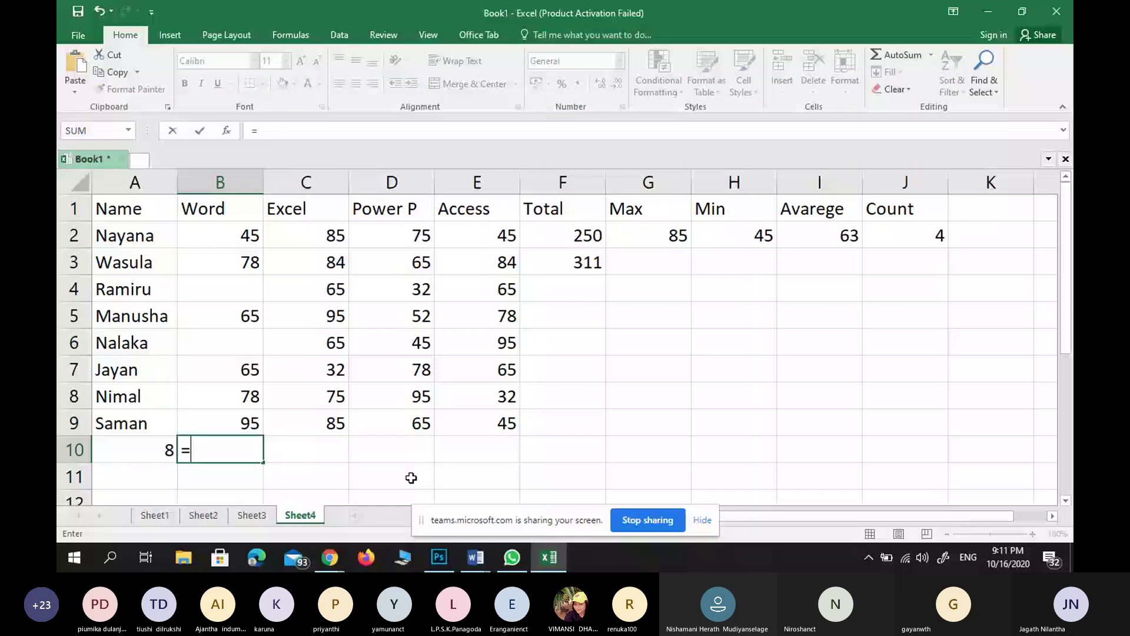
pyautogui.write('co')
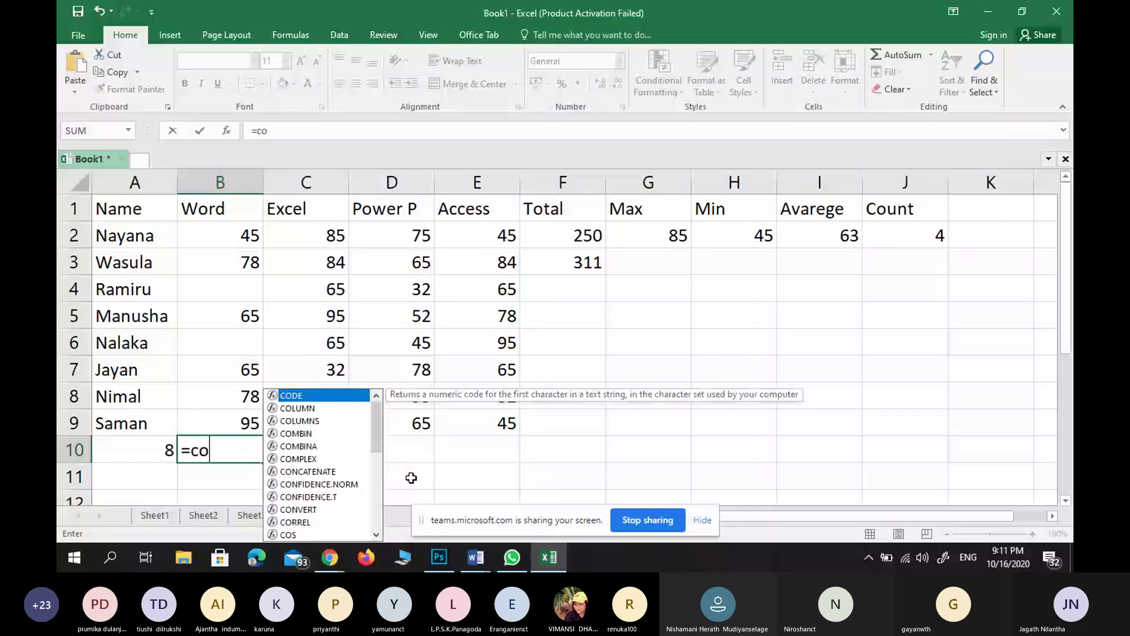
# Enter =COUNTBLANK(B2:B9) in B10, then clear B8's Word mark so it returns 3.
pyautogui.write('u')
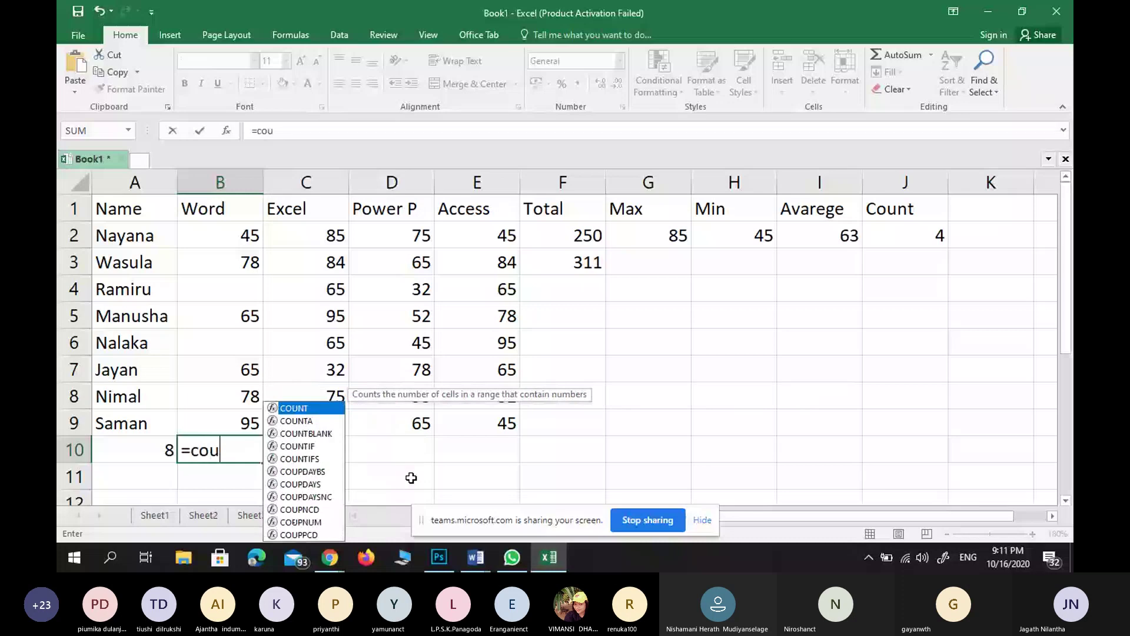
pyautogui.write('ntb')
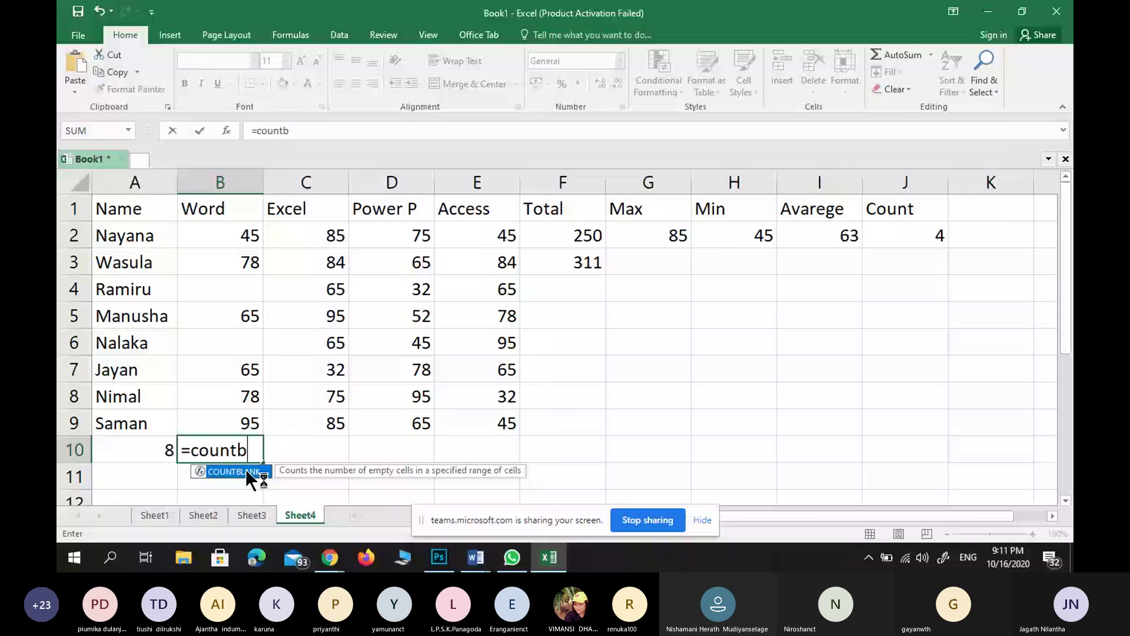
pyautogui.doubleClick(245, 471)
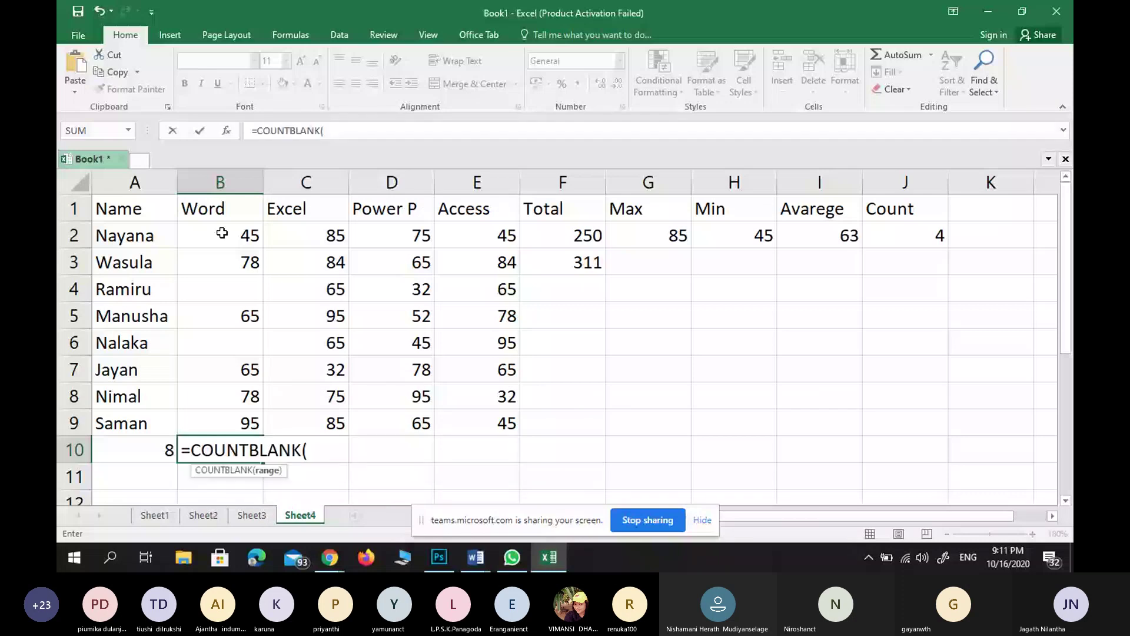
pyautogui.moveTo(222, 233); pyautogui.dragTo(230, 422)
pyautogui.write(')')
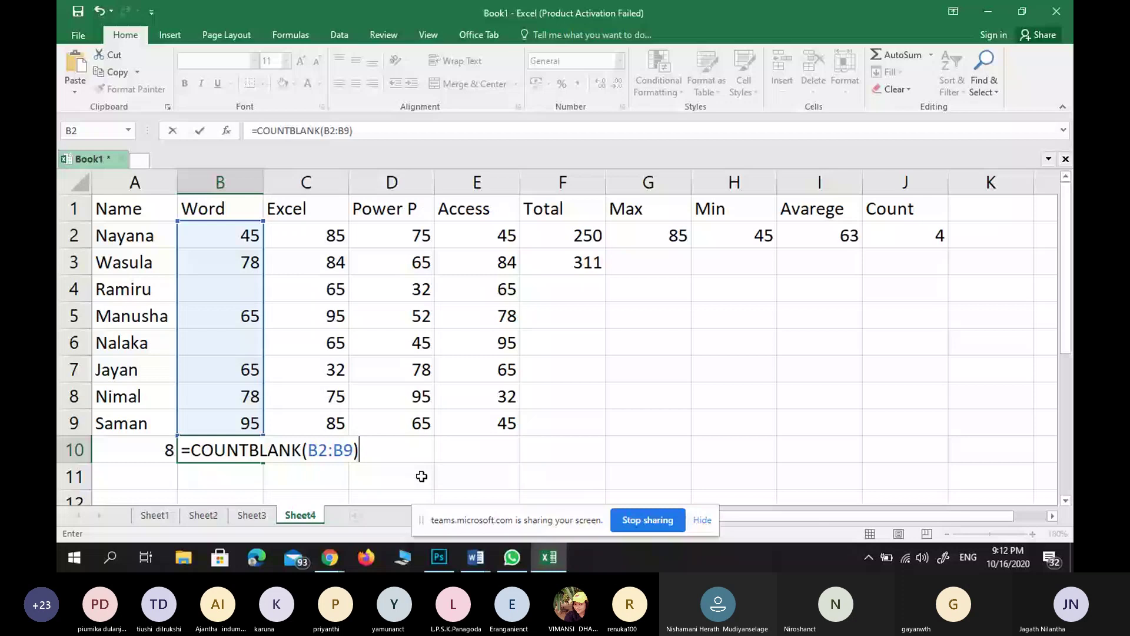
pyautogui.press('Return')
pyautogui.click(240, 396)
pyautogui.press('Delete')
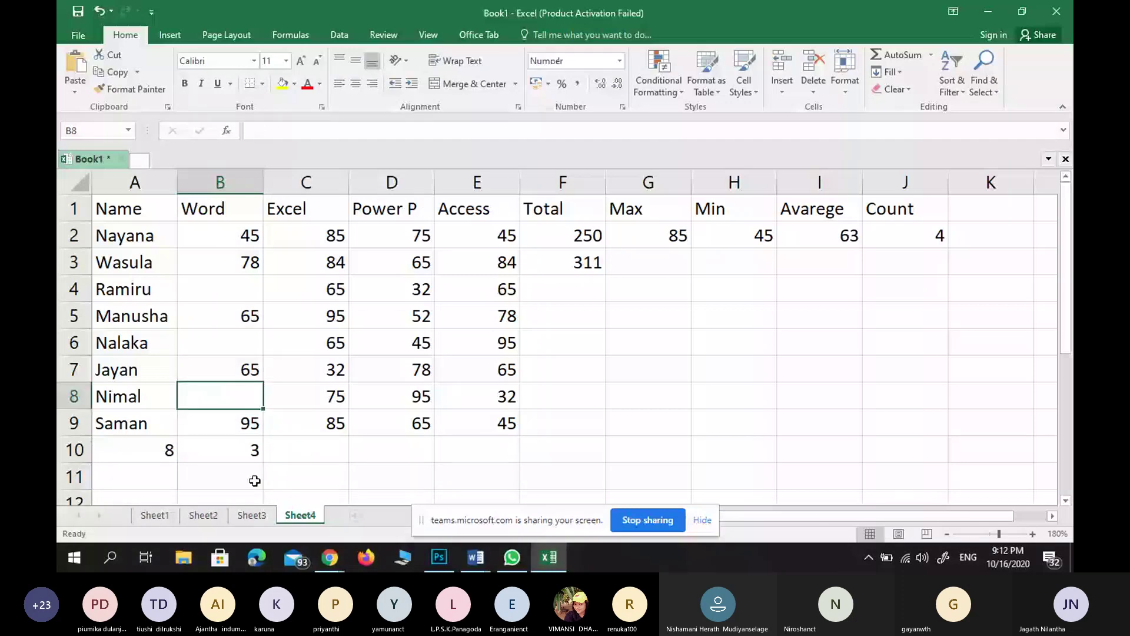
# Fill the empty Word marks: 56 in B8, 45 in B6 and 95 in B4.
pyautogui.write('56')
pyautogui.press('Return')
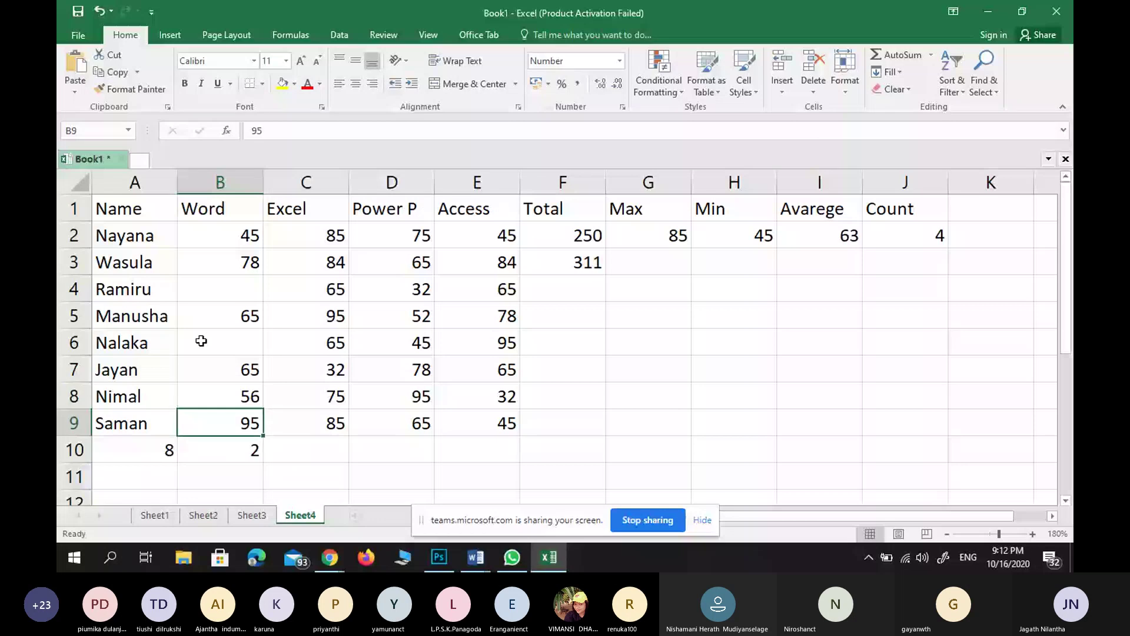
pyautogui.click(202, 341)
pyautogui.write('45')
pyautogui.press('Return')
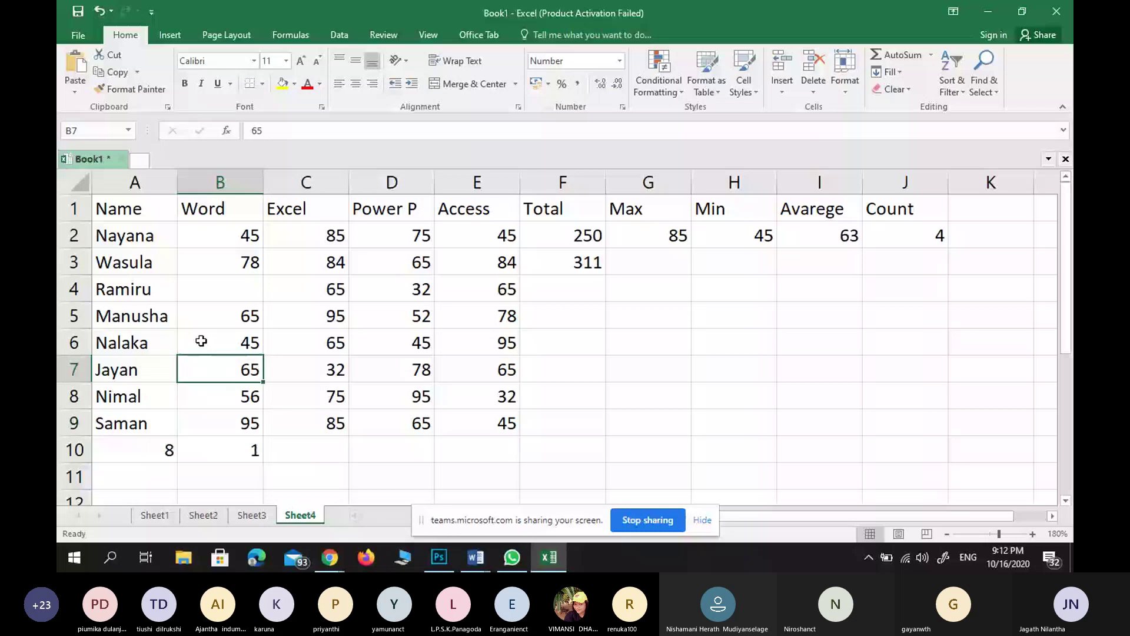
pyautogui.click(220, 288)
pyautogui.write('95')
pyautogui.press('Return')
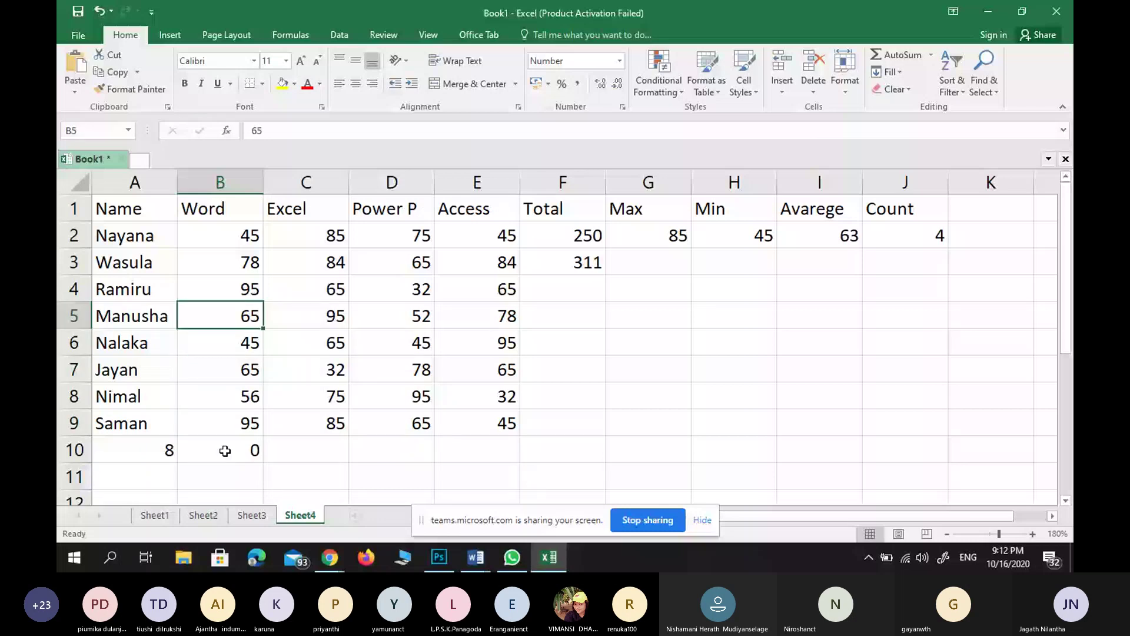
# Re-enter B10's COUNTBLANK formula unchanged, confirming it now returns 0.
pyautogui.doubleClick(225, 450)
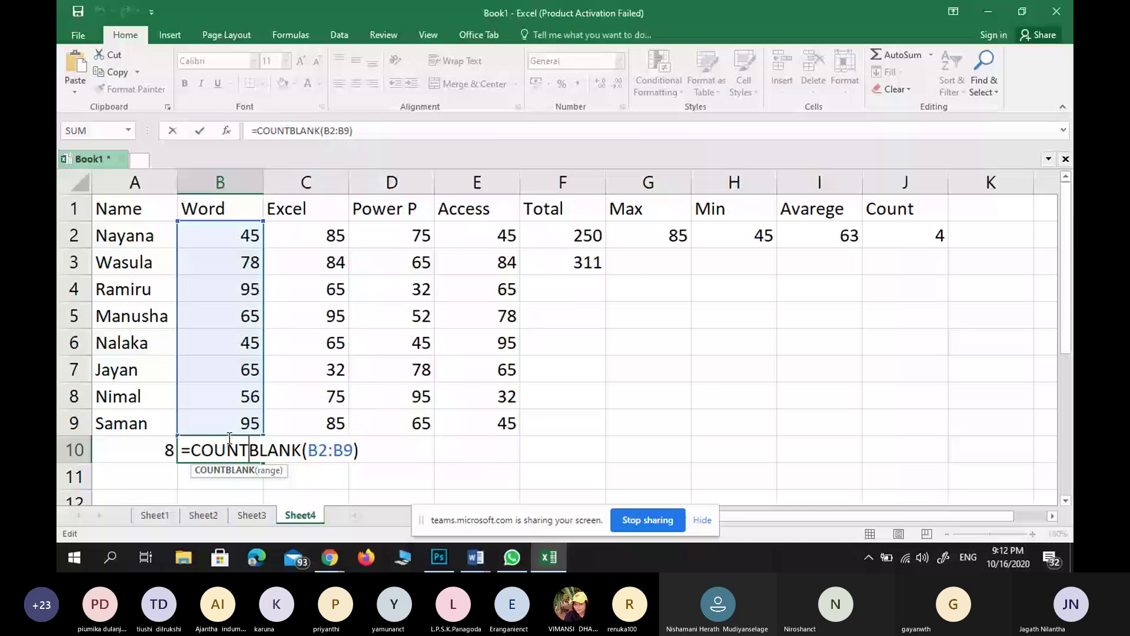
pyautogui.press('Return')
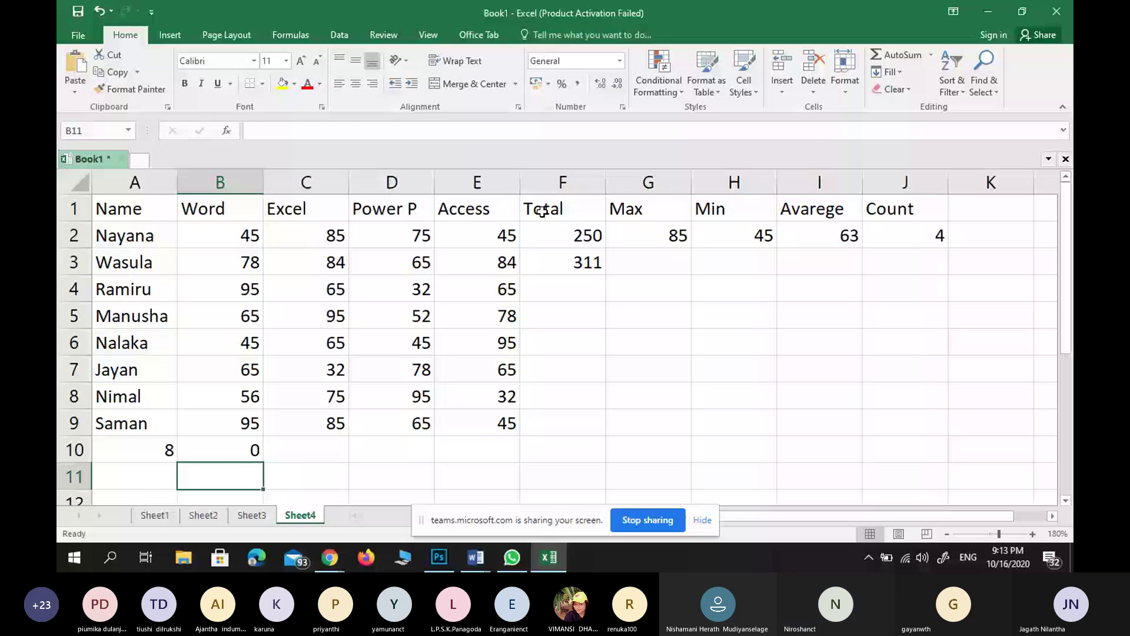
pyautogui.click(311, 450)
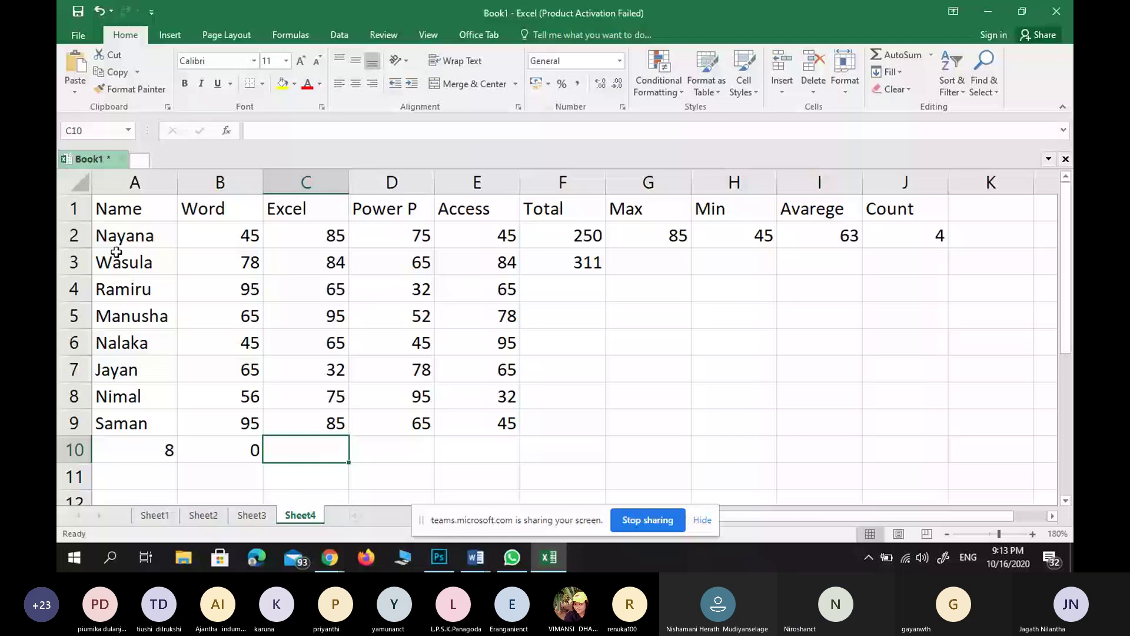
# Retype A4 and A7 with a repeated student name, then start a formula =n in A11.
pyautogui.click(154, 292)
pyautogui.write('na')
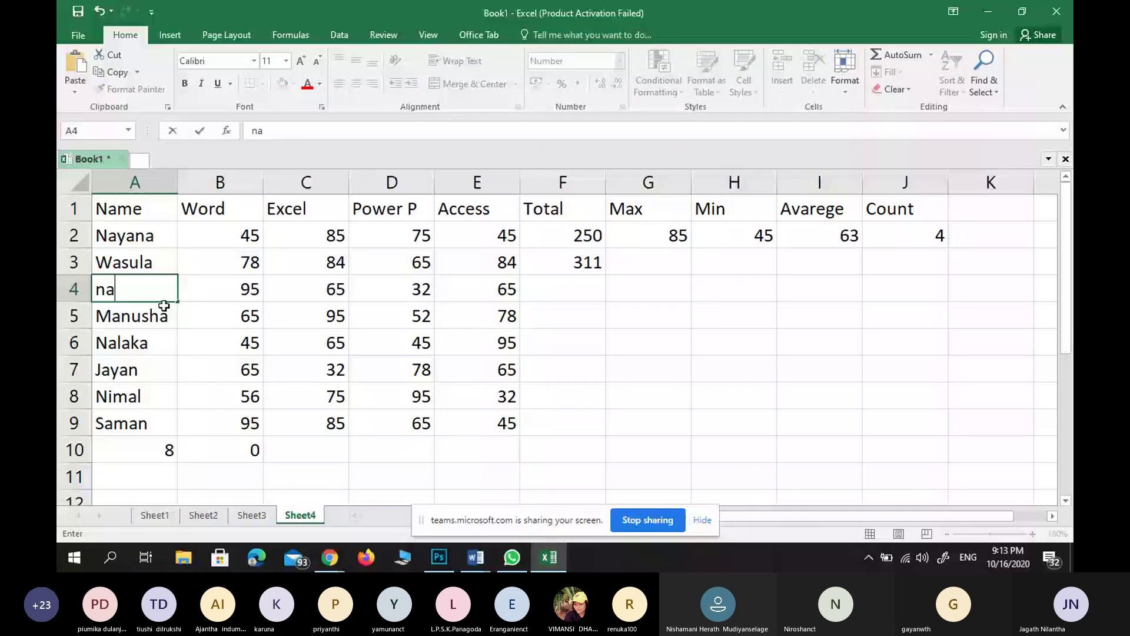
pyautogui.press('Return')
pyautogui.press('Down')
pyautogui.press('Down')
pyautogui.write('nayan')
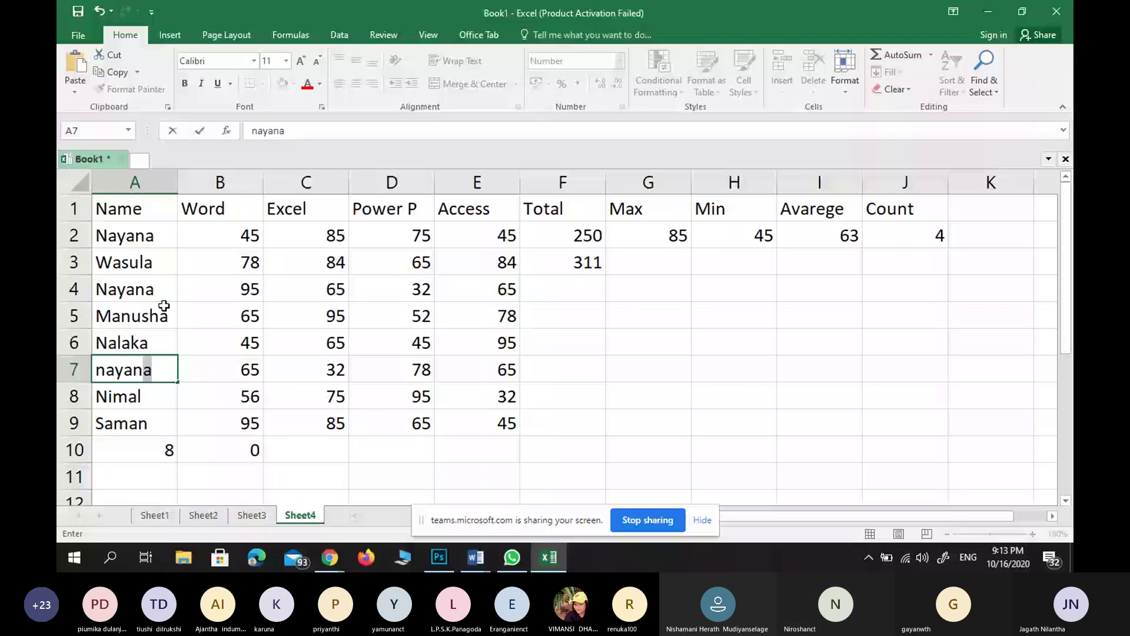
pyautogui.press('Return')
pyautogui.press('Down')
pyautogui.press('Down')
pyautogui.press('Down')
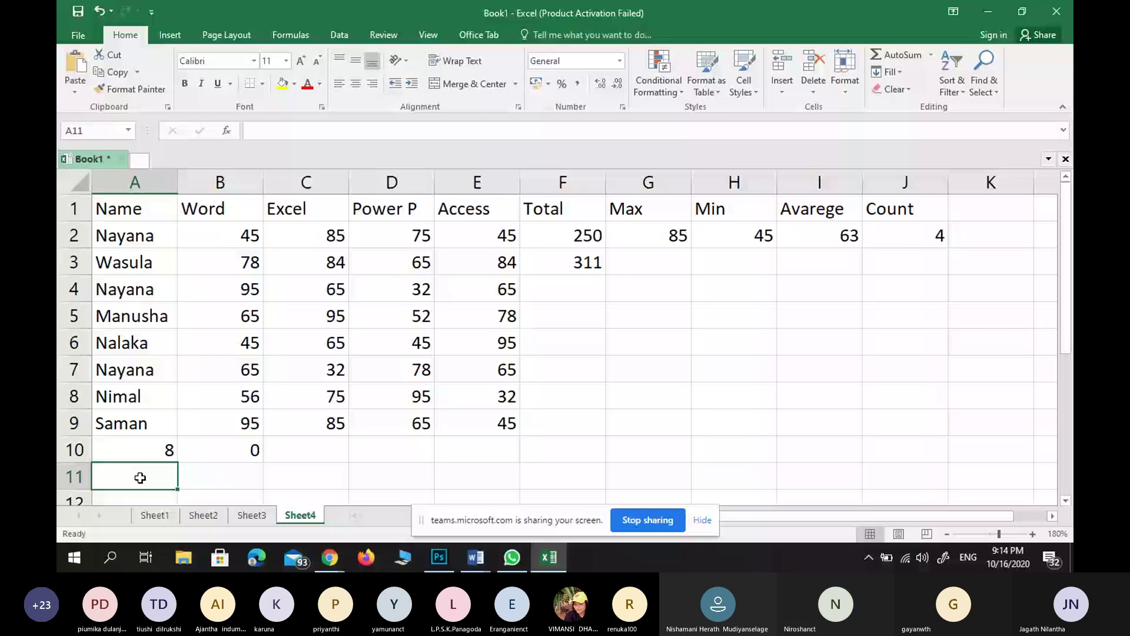
pyautogui.write('=n')
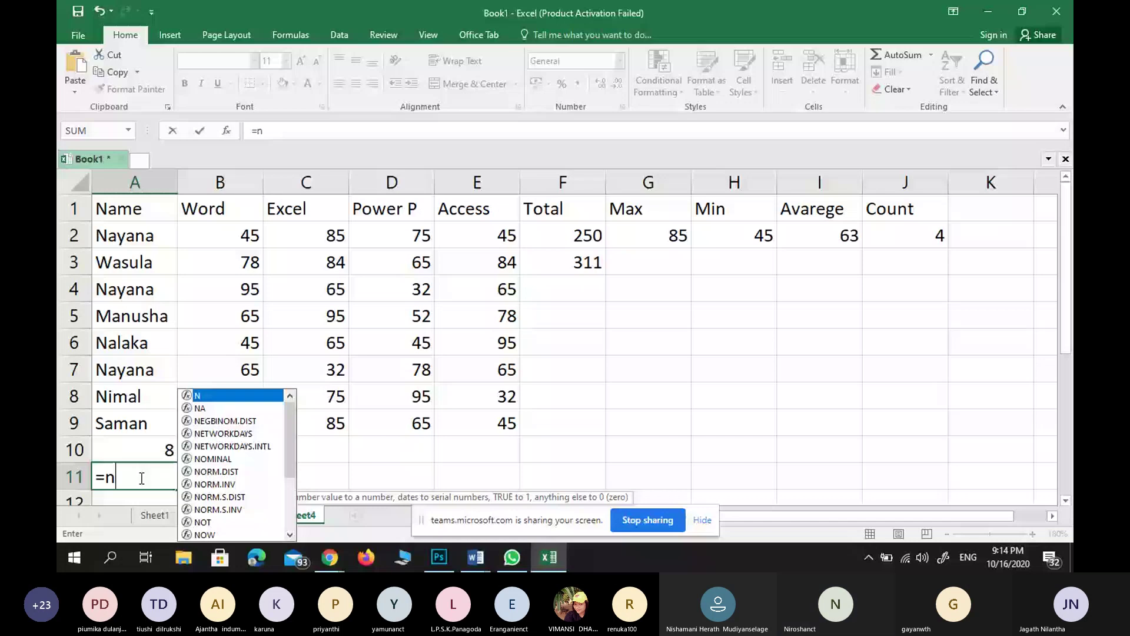
# Enter a COUNTIF over A2:A9 counting one student's name in A11 (result 3), then start retyping A4.
pyautogui.press('BackSpace')
pyautogui.write('co')
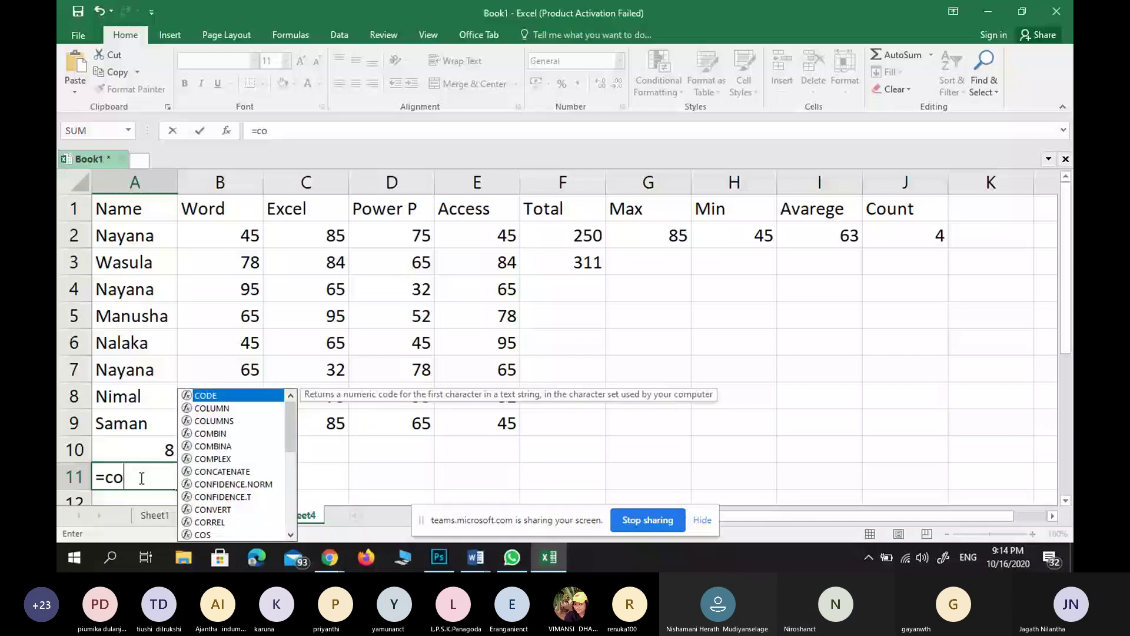
pyautogui.write('untif')
pyautogui.press('Tab')
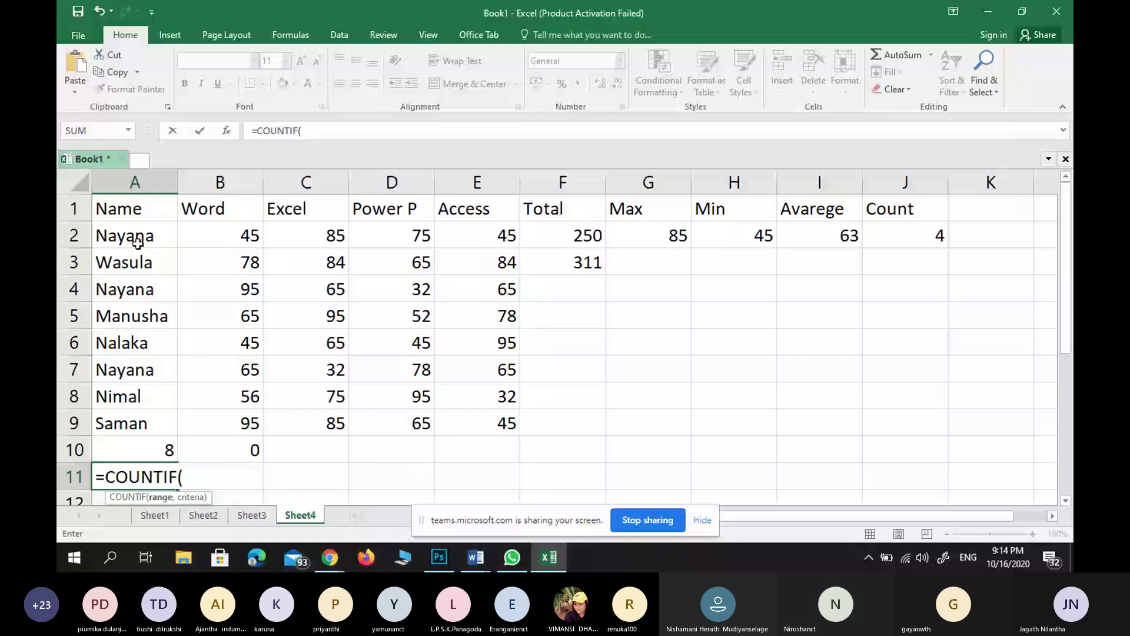
pyautogui.moveTo(137, 241); pyautogui.dragTo(135, 422)
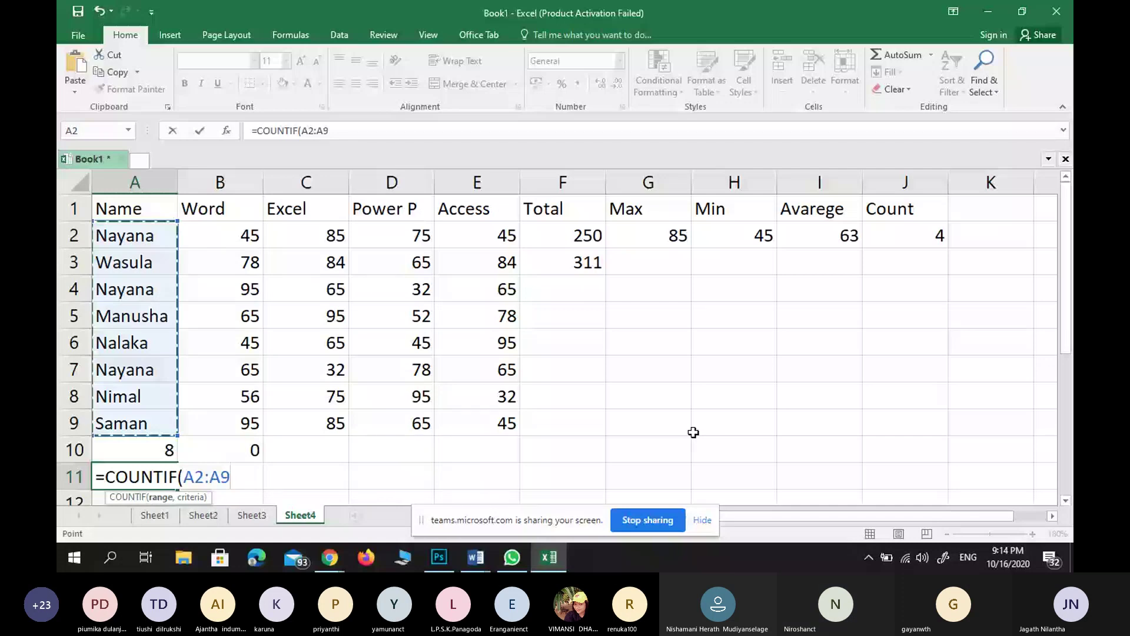
pyautogui.write(',')
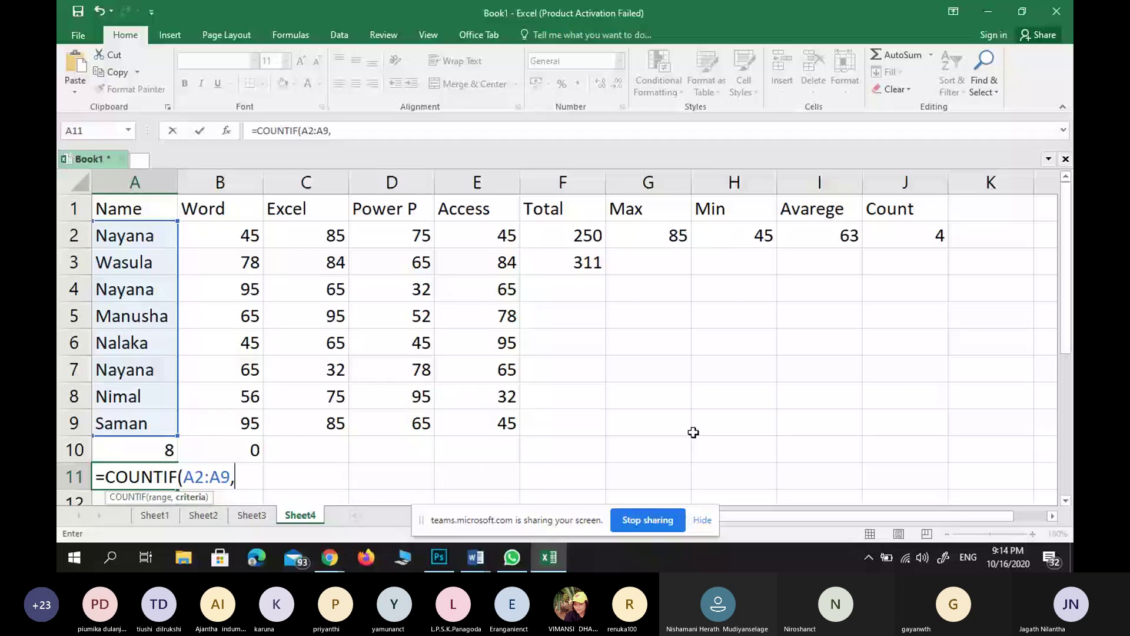
pyautogui.write('"')
pyautogui.write('Nayana')
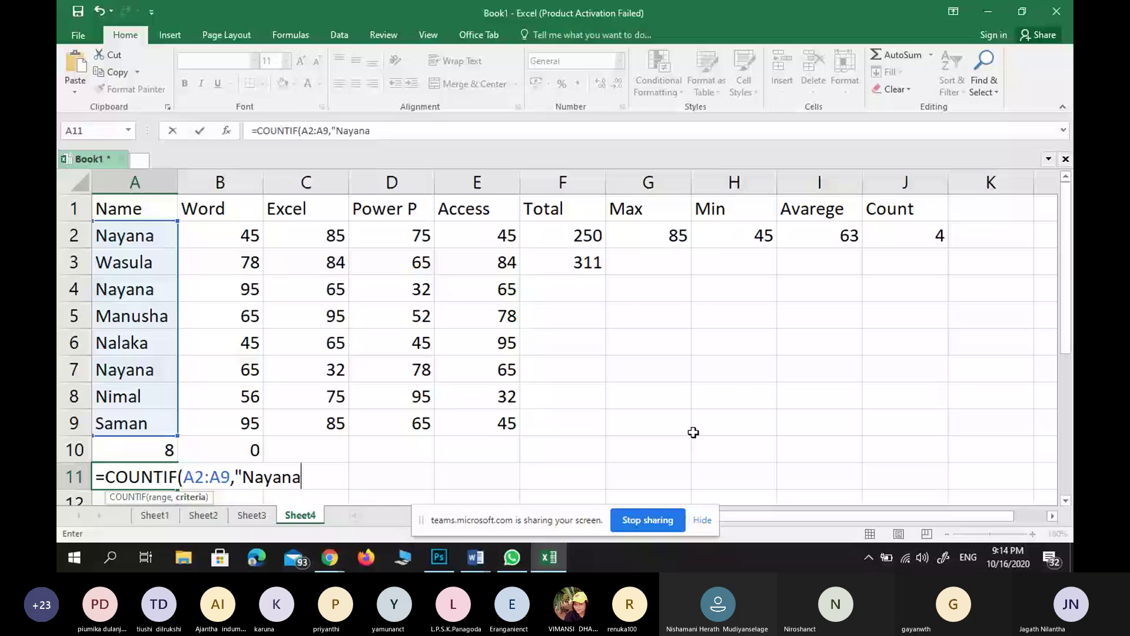
pyautogui.write('"')
pyautogui.press('Return')
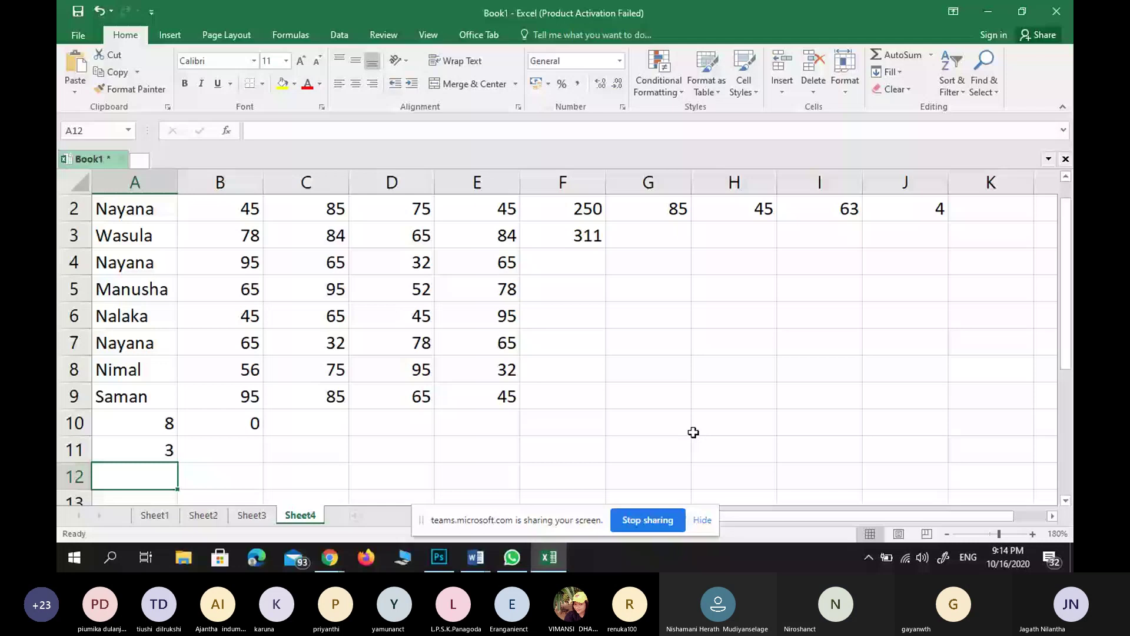
pyautogui.click(153, 273)
pyautogui.write('Nimal')
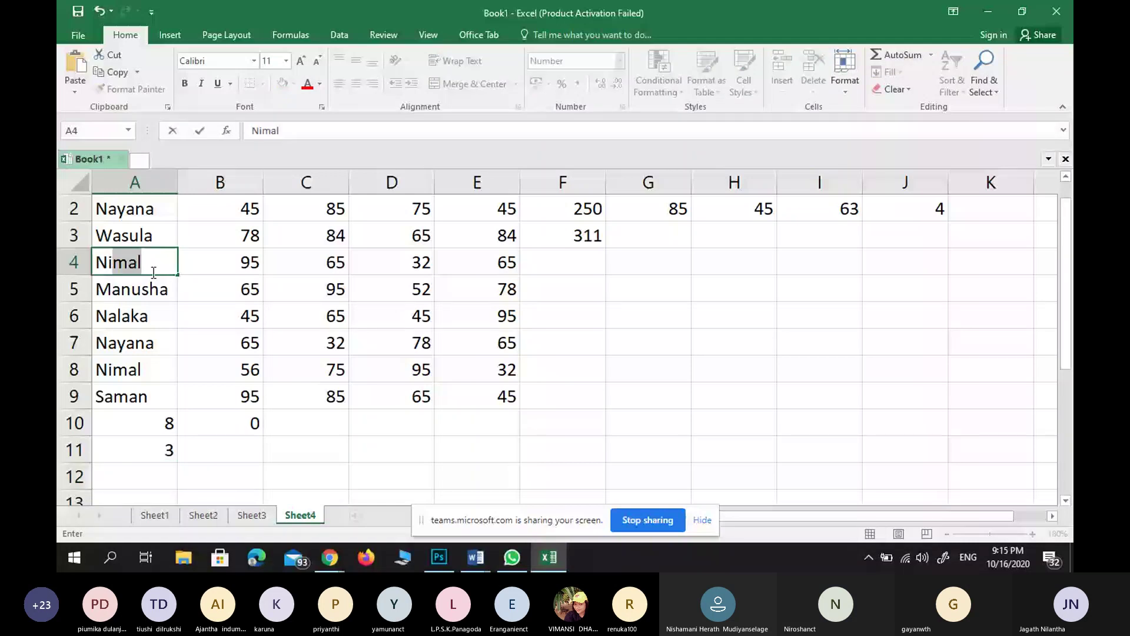
# Replace the names in A4, A7 and A8 so A11's name count drops to 2.
pyautogui.click(118, 342)
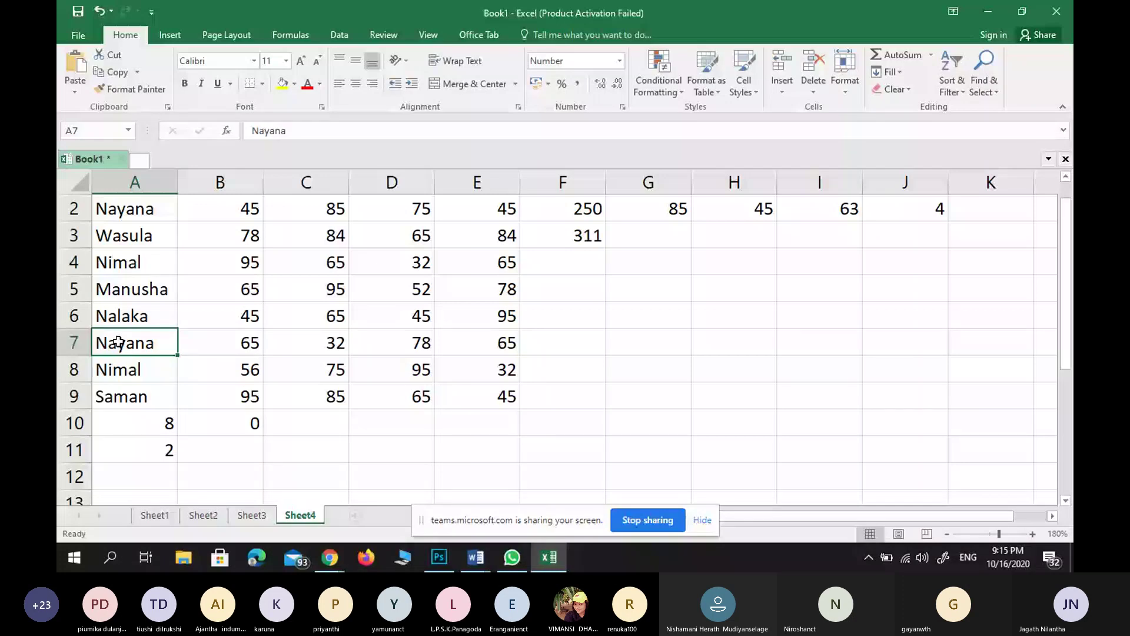
pyautogui.write('gayan')
pyautogui.press('Return')
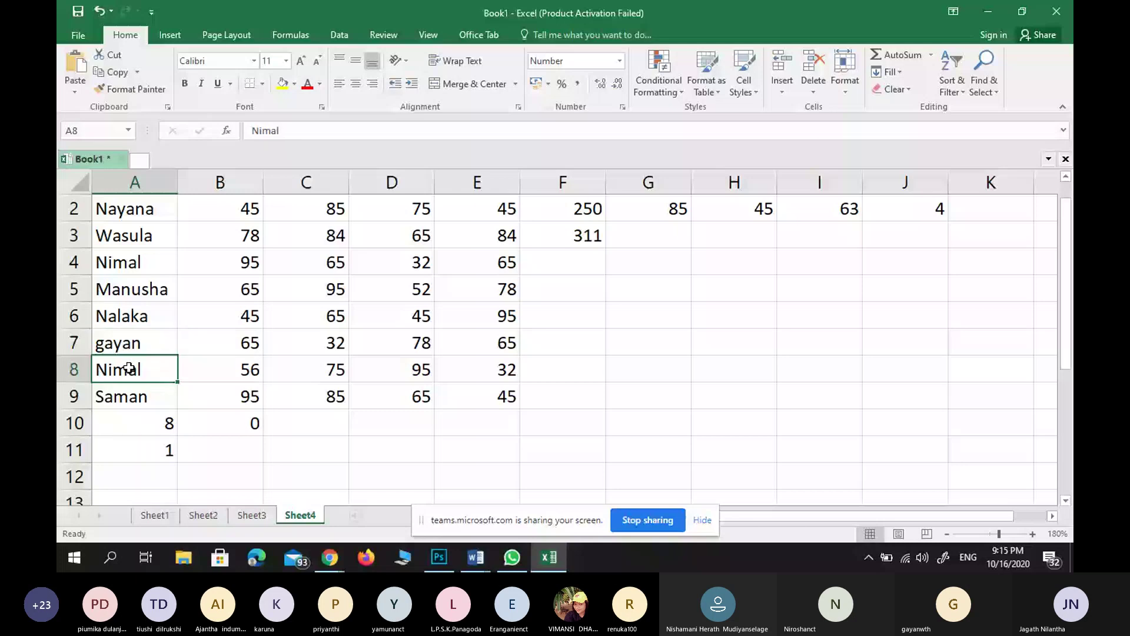
pyautogui.write('Nayana')
pyautogui.press('Return')
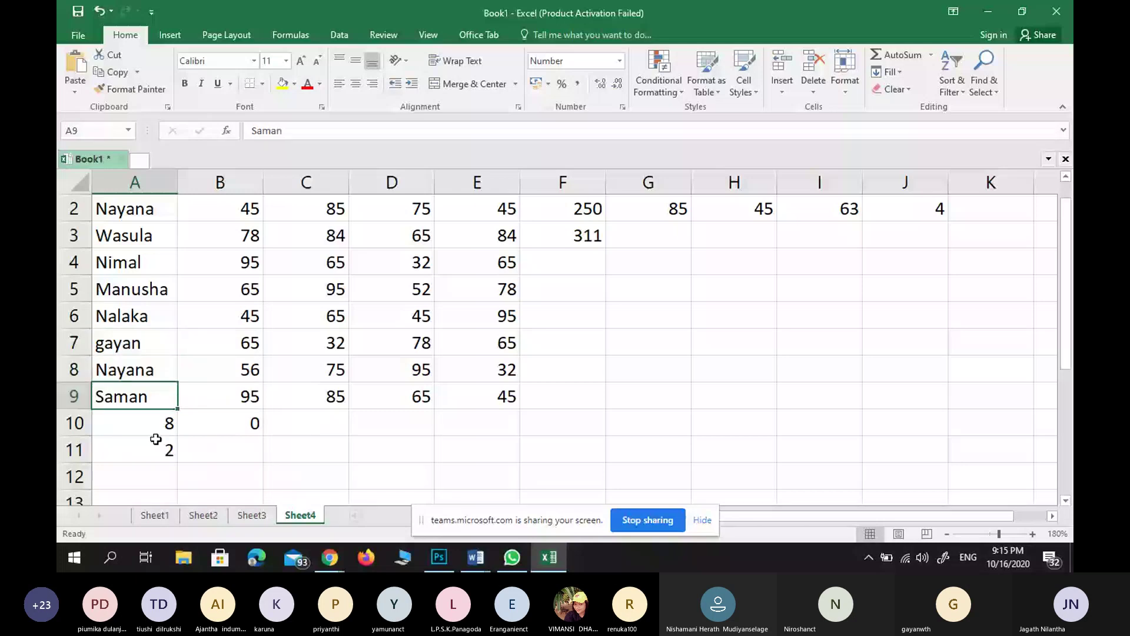
pyautogui.doubleClick(155, 448)
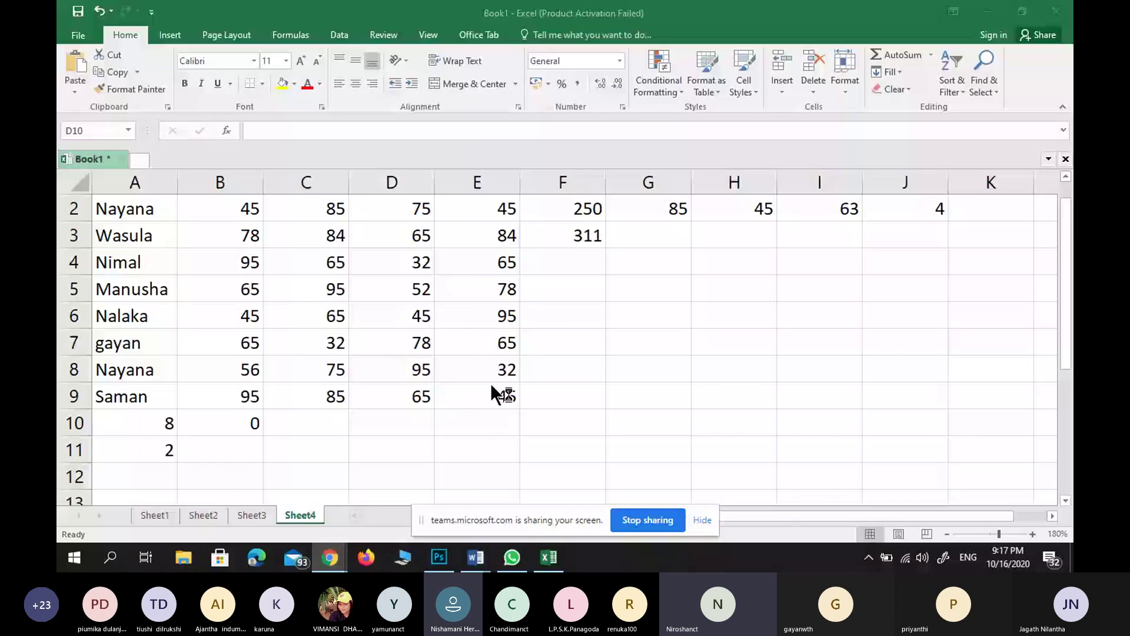
pyautogui.click(589, 259)
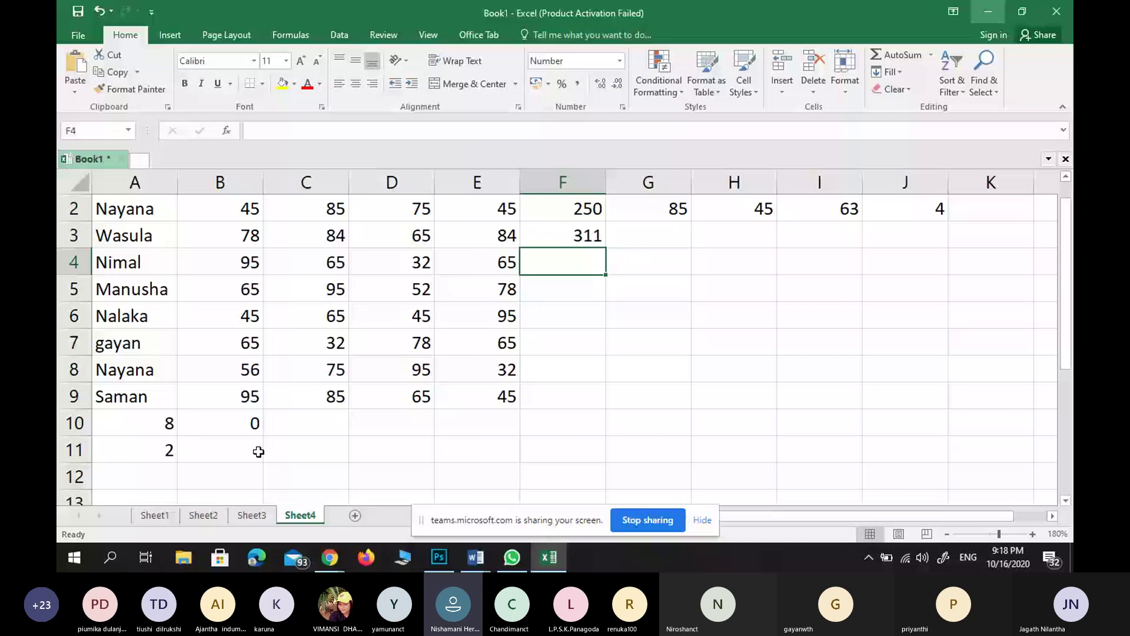
pyautogui.click(147, 450)
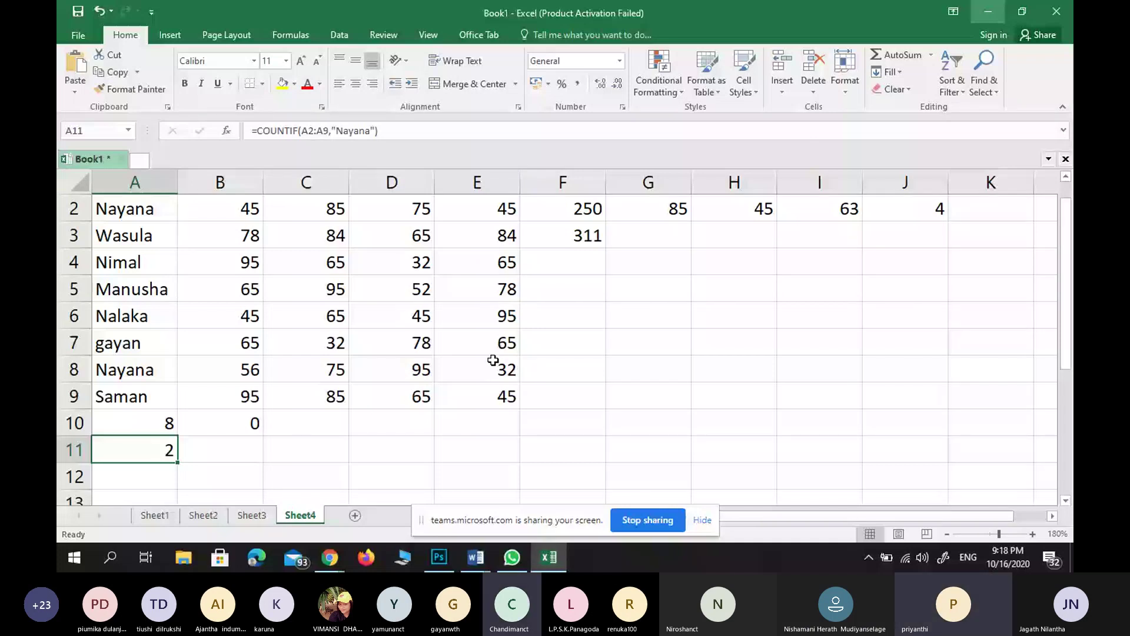
pyautogui.click(152, 469)
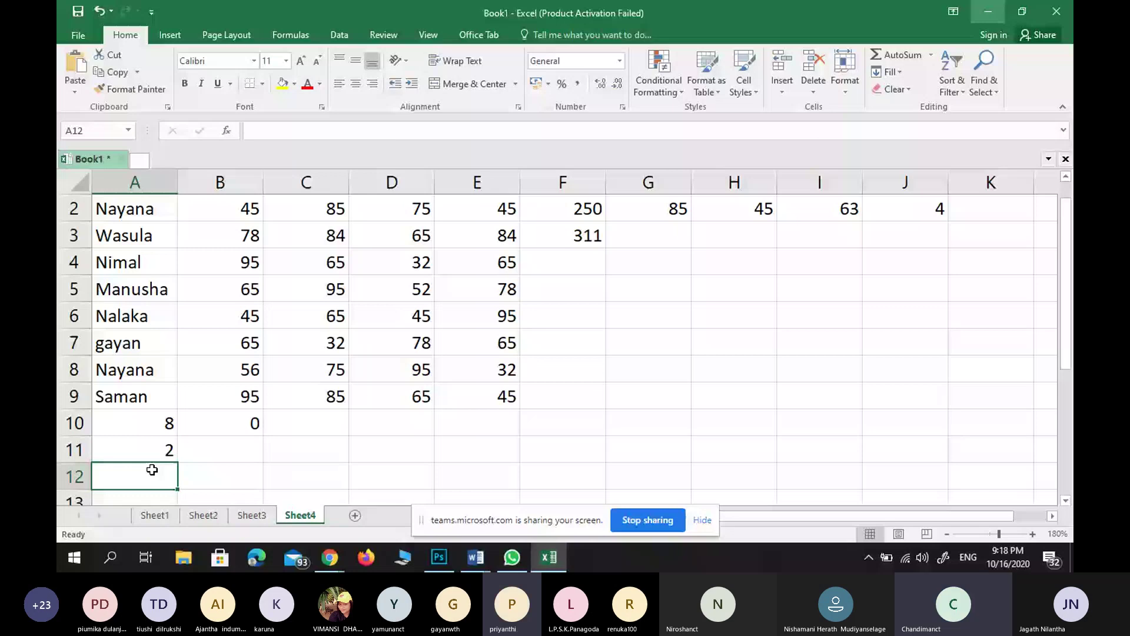
pyautogui.press('Up')
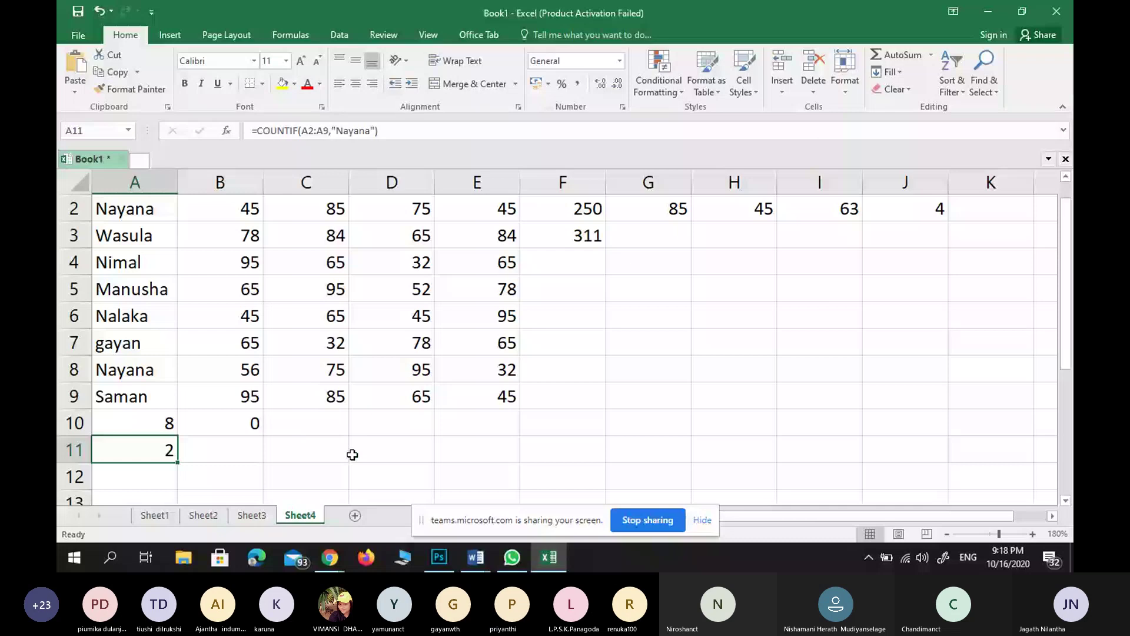
pyautogui.hotkey('alt', 'Tab')
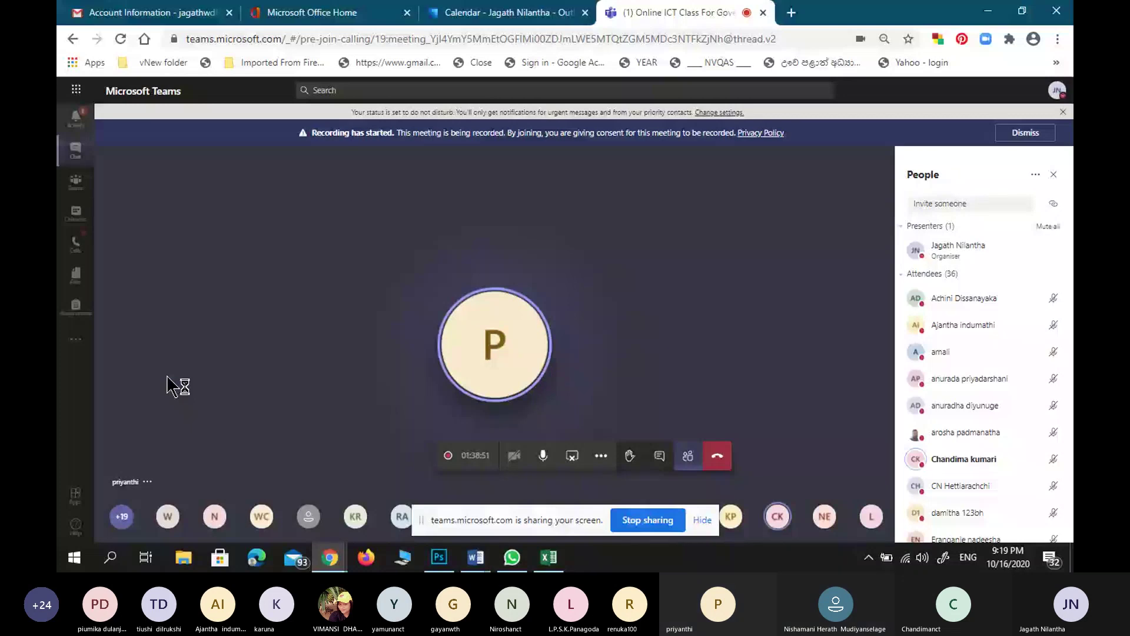
pyautogui.click(980, 13)
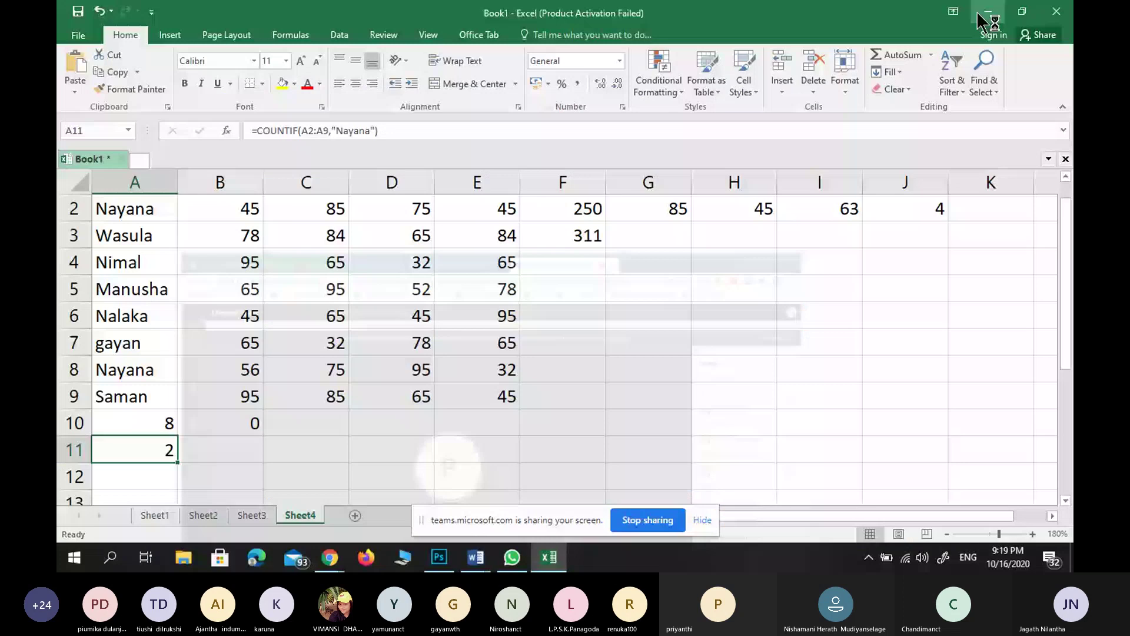
pyautogui.click(224, 465)
# Select A11 and scroll up so the header row is visible.
pyautogui.click(149, 451)
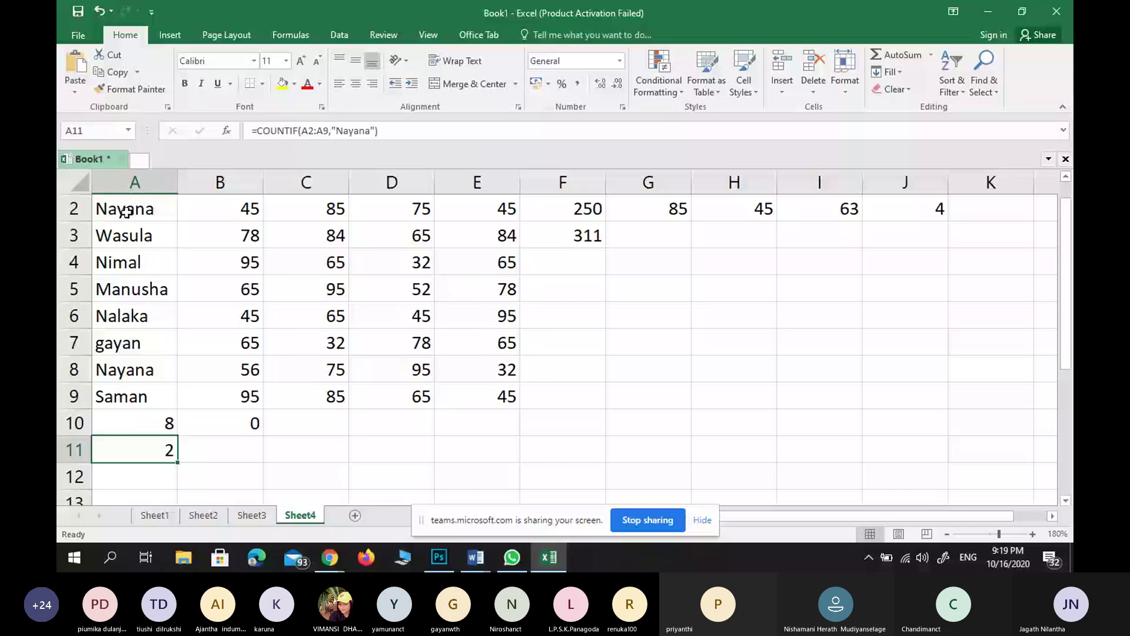
pyautogui.scroll(1, 932, 294)
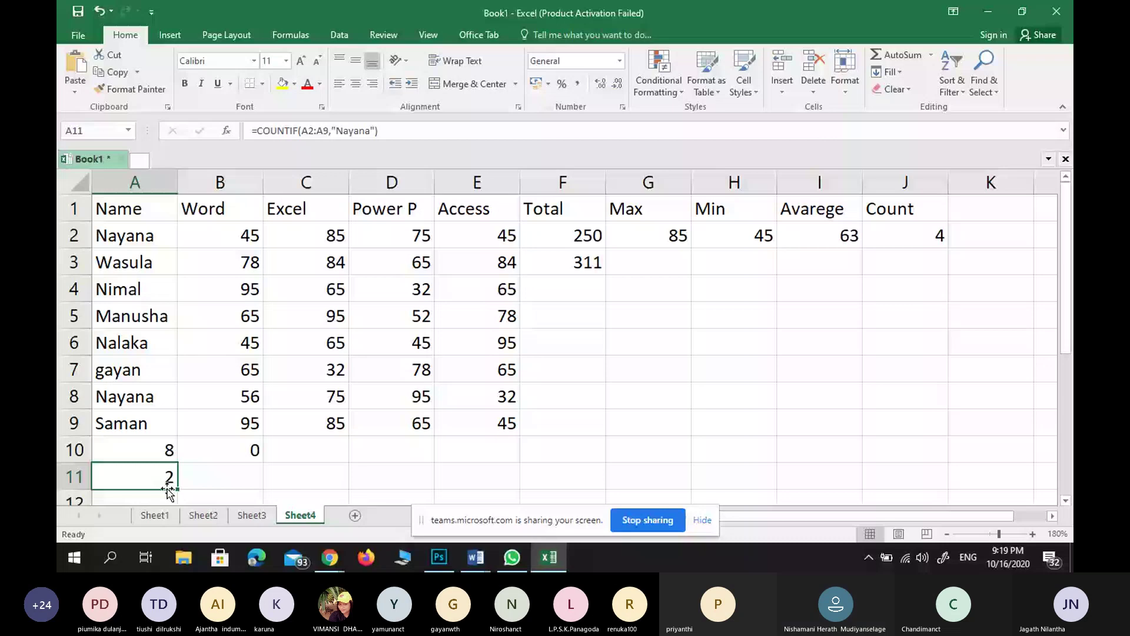
# Re-commit A11's COUNTIF name-count formula over A2:A9, returning 2.
pyautogui.doubleClick(117, 478)
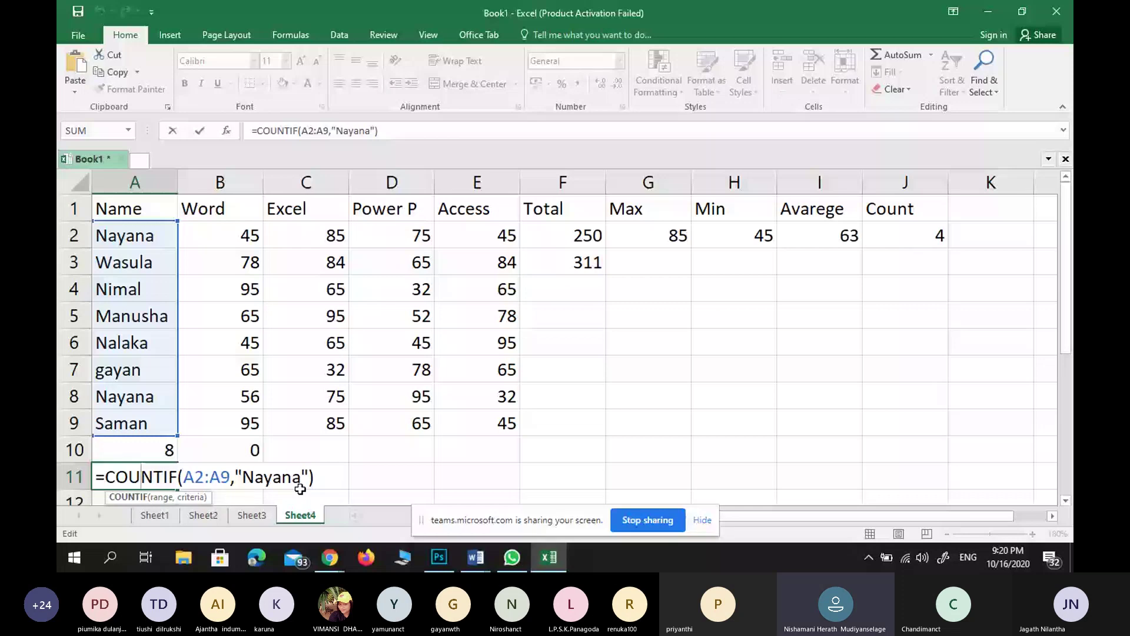
pyautogui.click(323, 478)
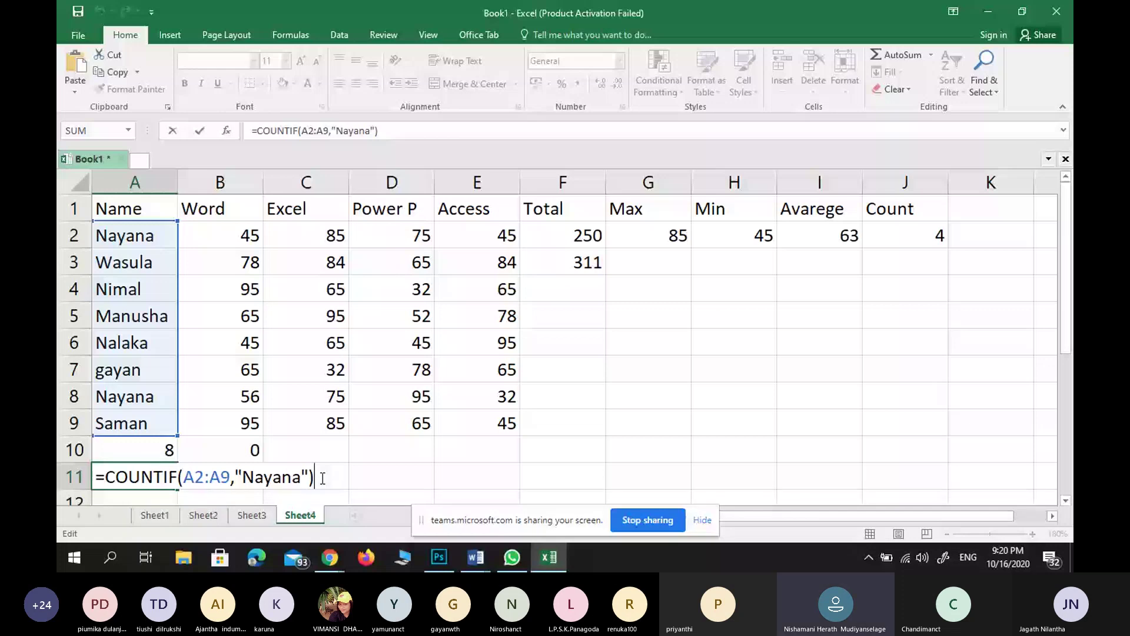
pyautogui.scroll(-1, 322, 477)
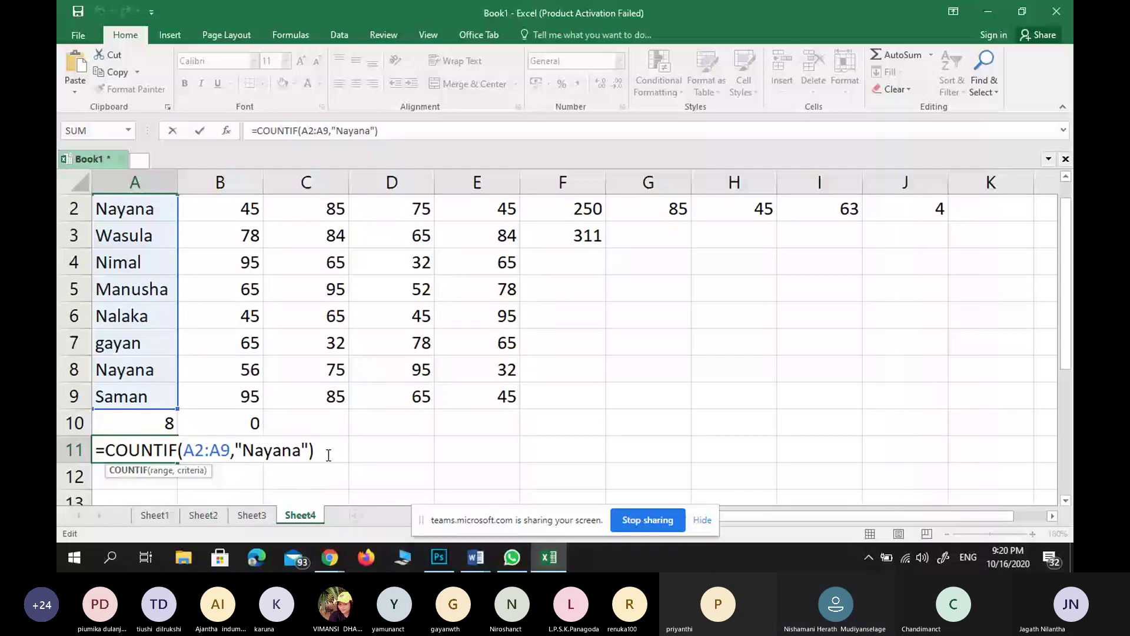
pyautogui.press('Return')
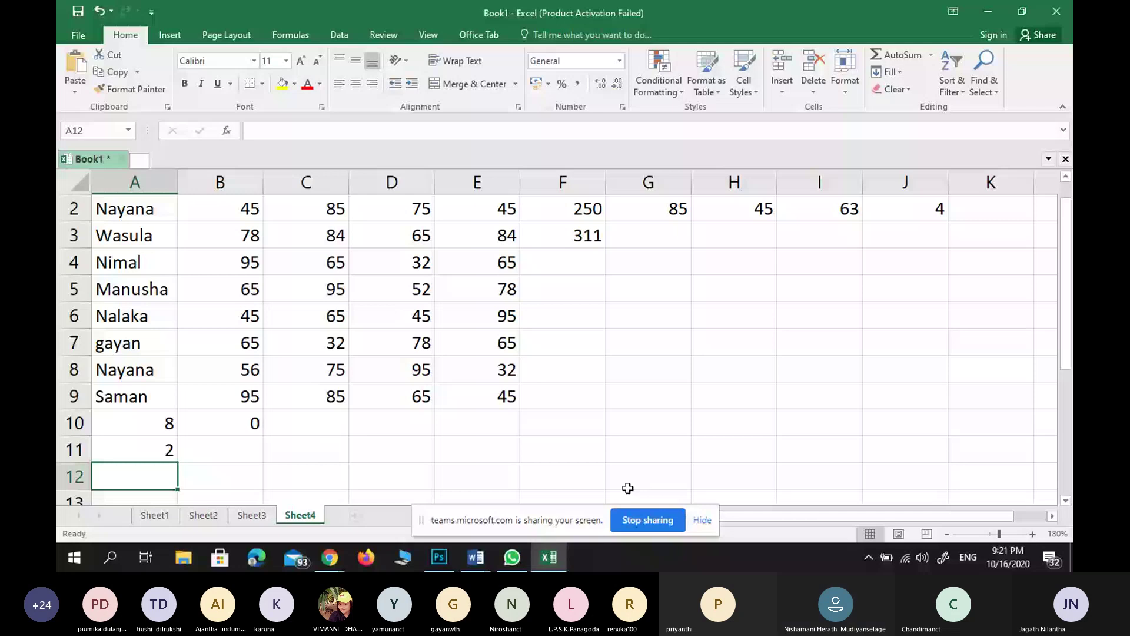
pyautogui.press('Up')
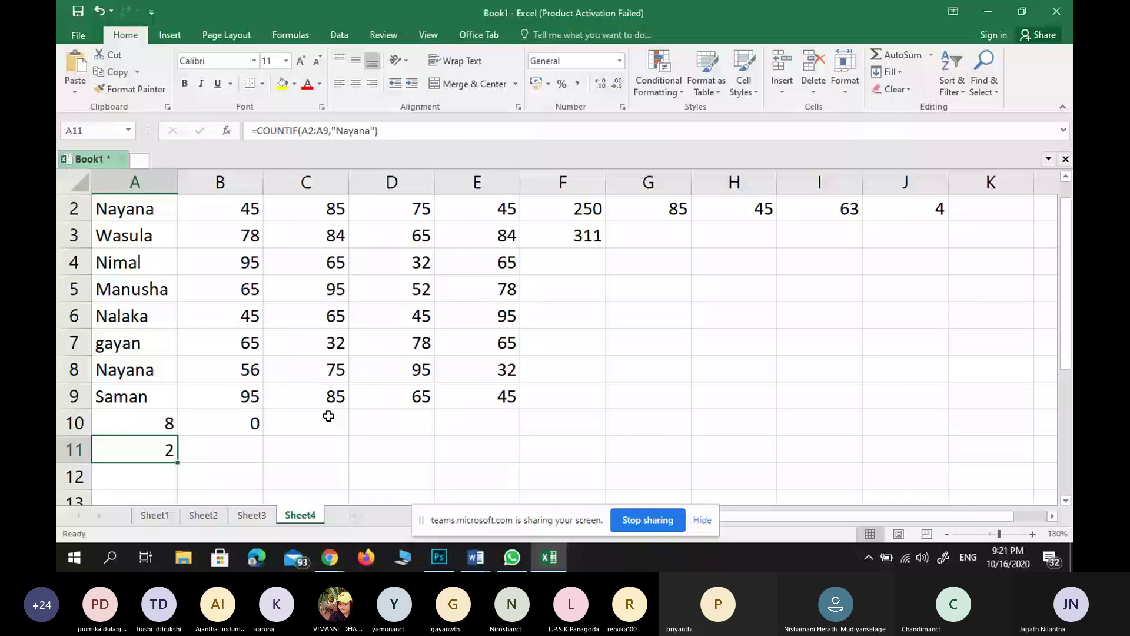
pyautogui.press('F2')
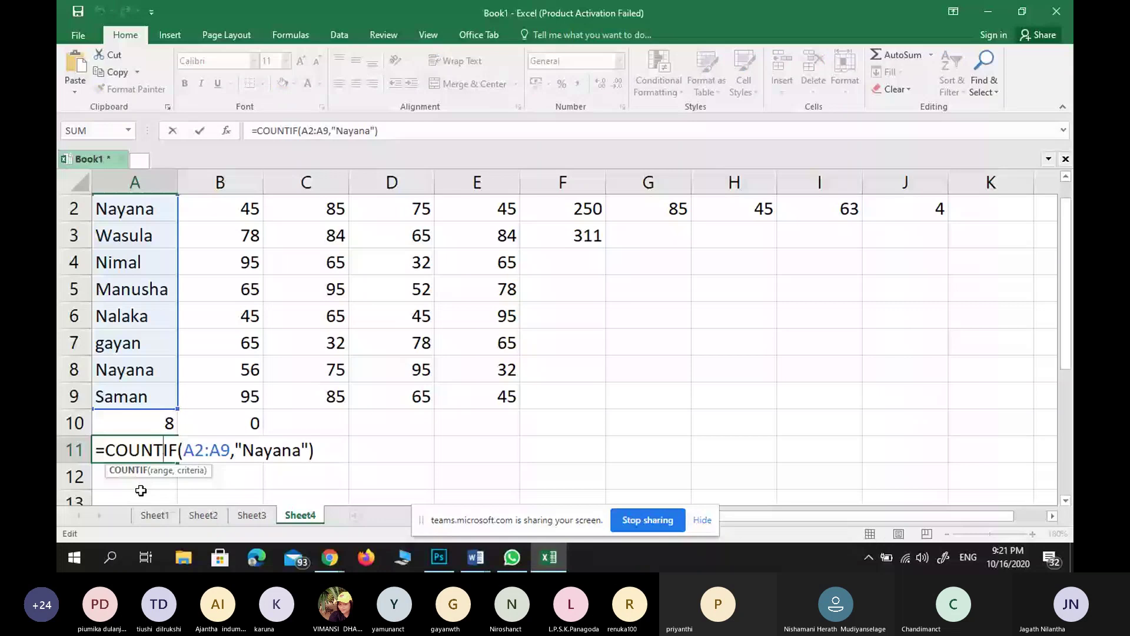
pyautogui.press('Return')
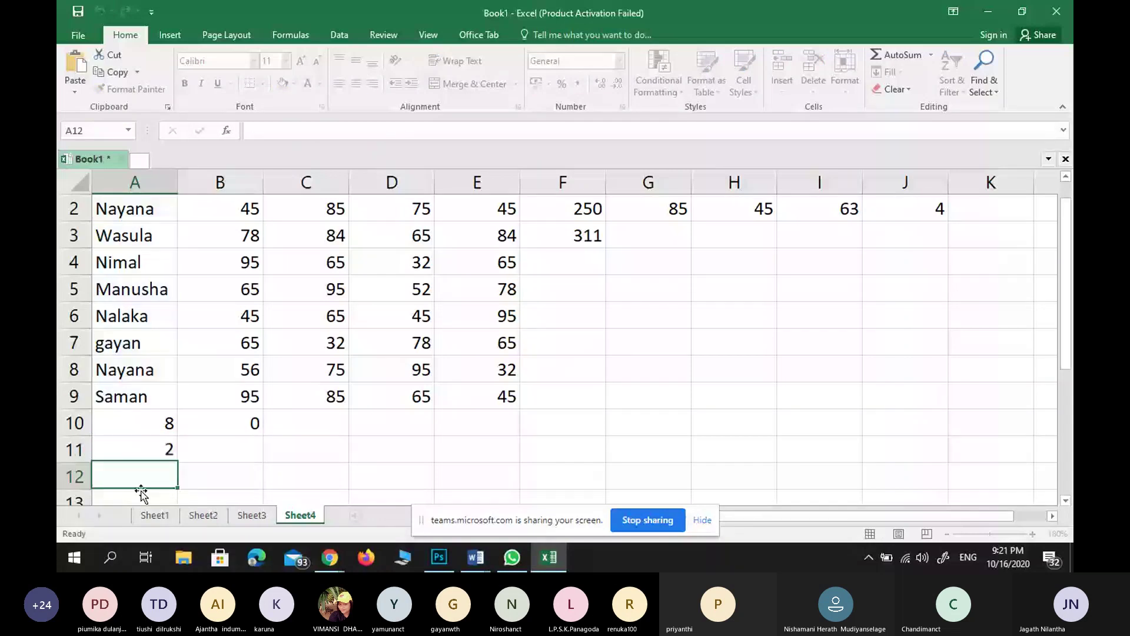
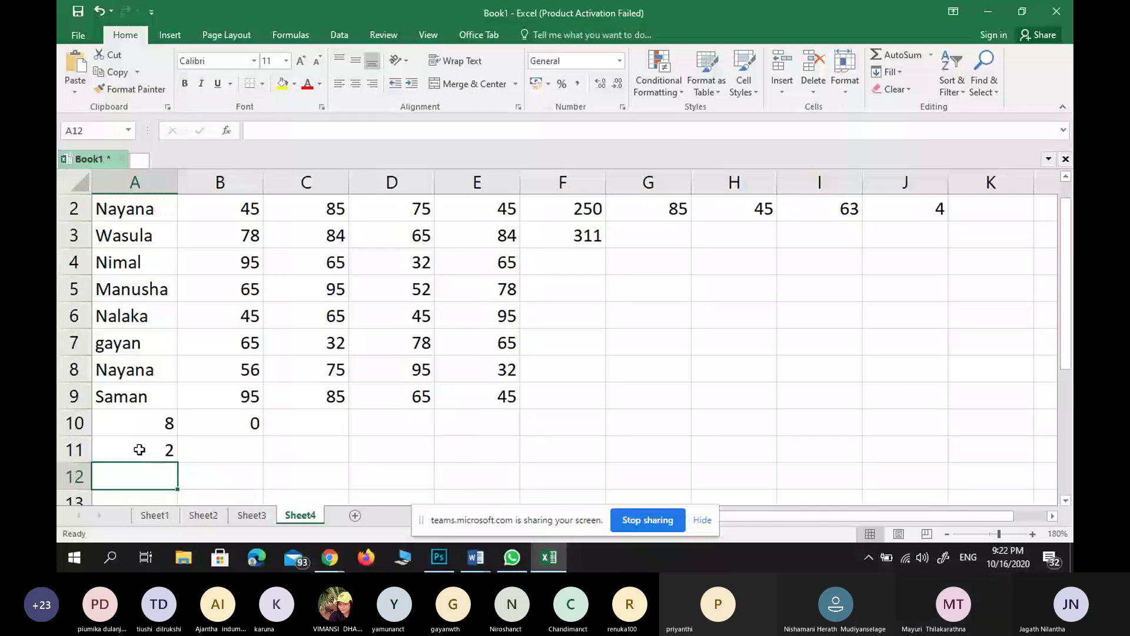
# Delete the old COUNTIF formula in A11 and begin a new =countif( entry.
pyautogui.doubleClick(139, 449)
pyautogui.press('BackSpace')
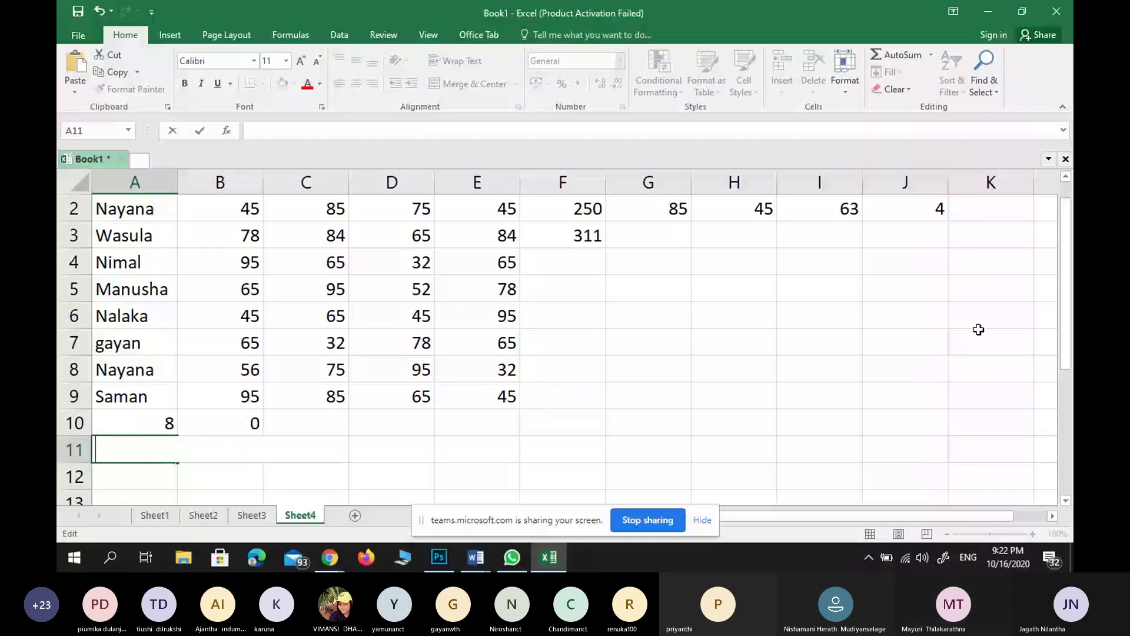
pyautogui.scroll(1, 600, 418)
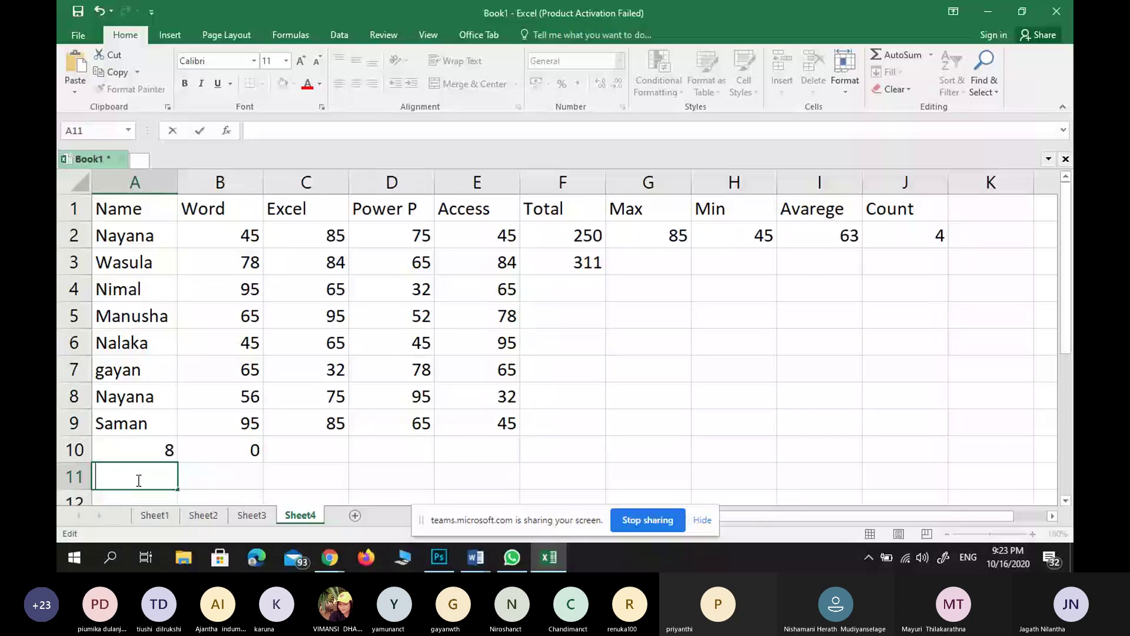
pyautogui.write('=')
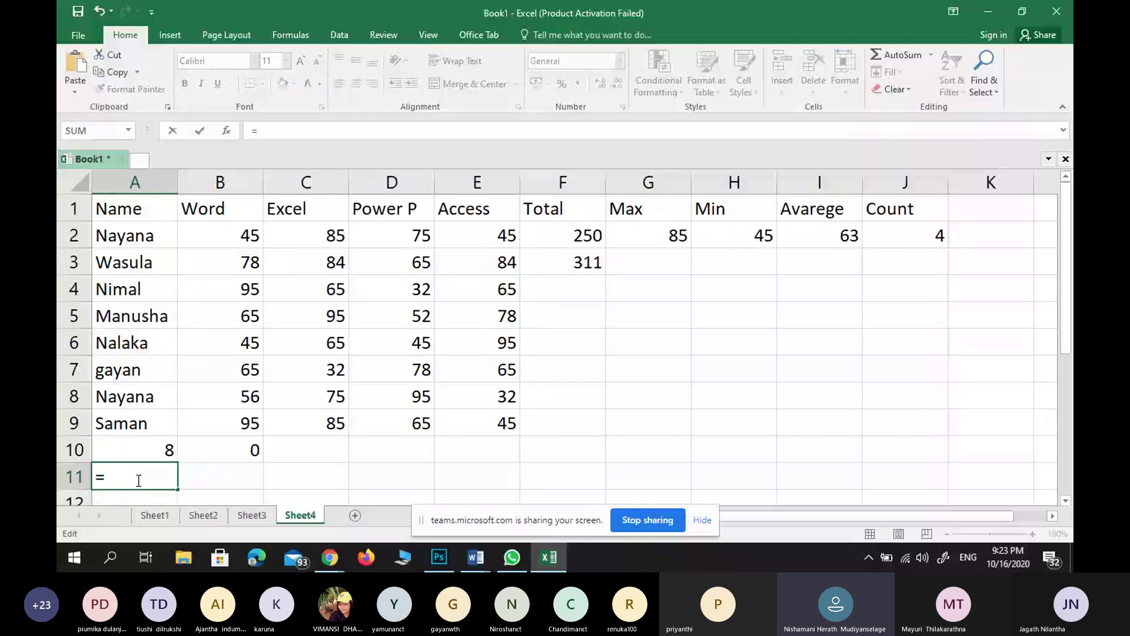
pyautogui.write('c')
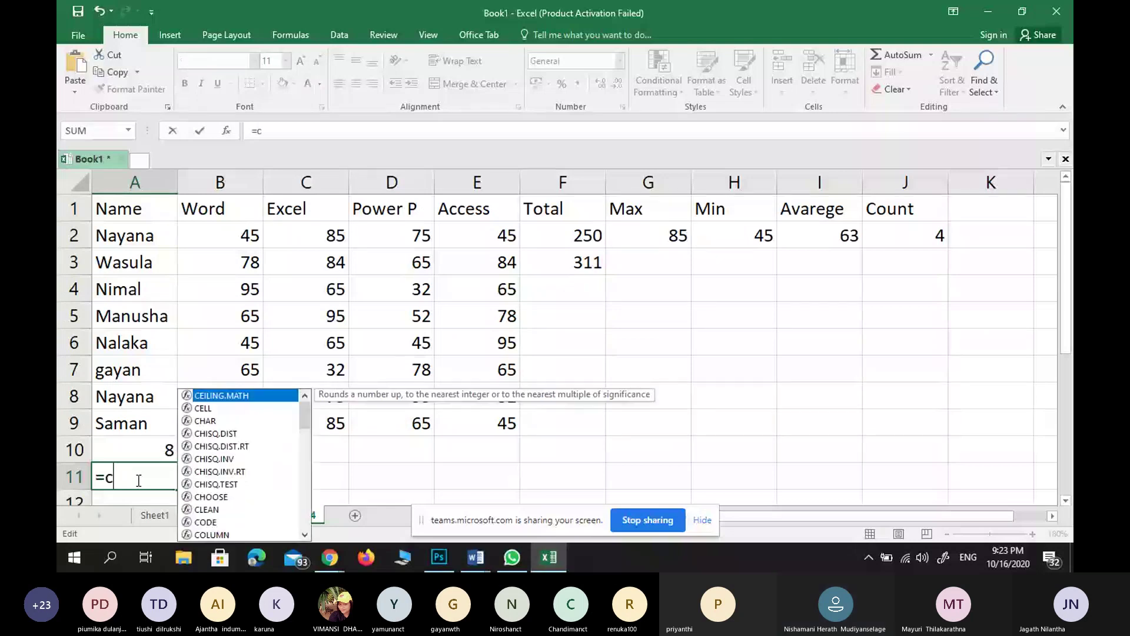
pyautogui.write('o')
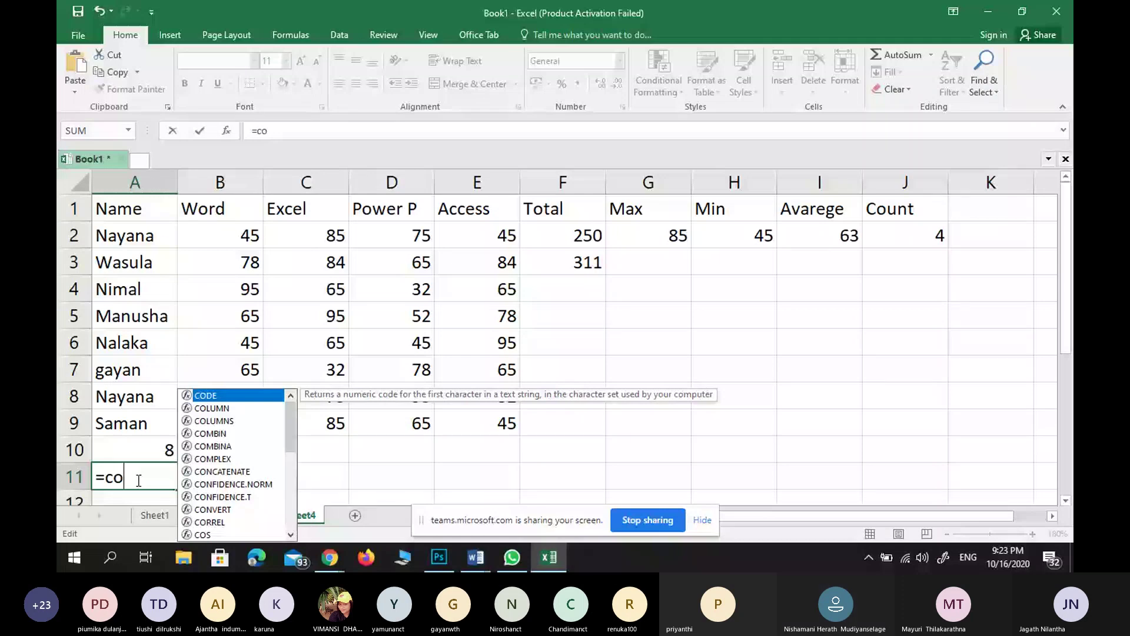
pyautogui.write('untif')
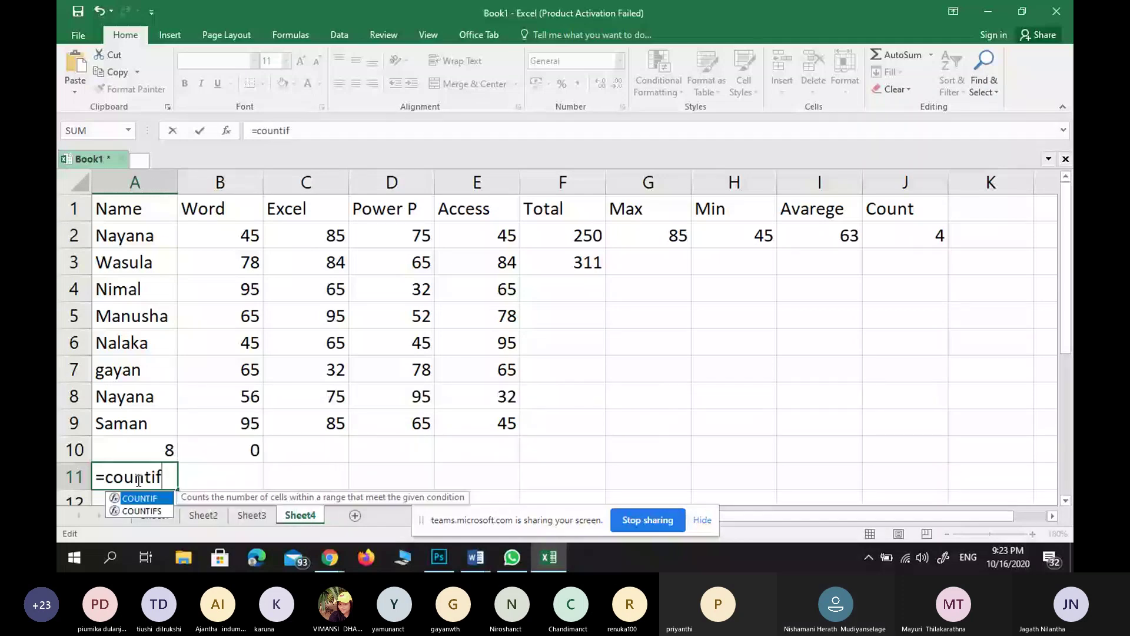
pyautogui.write('(')
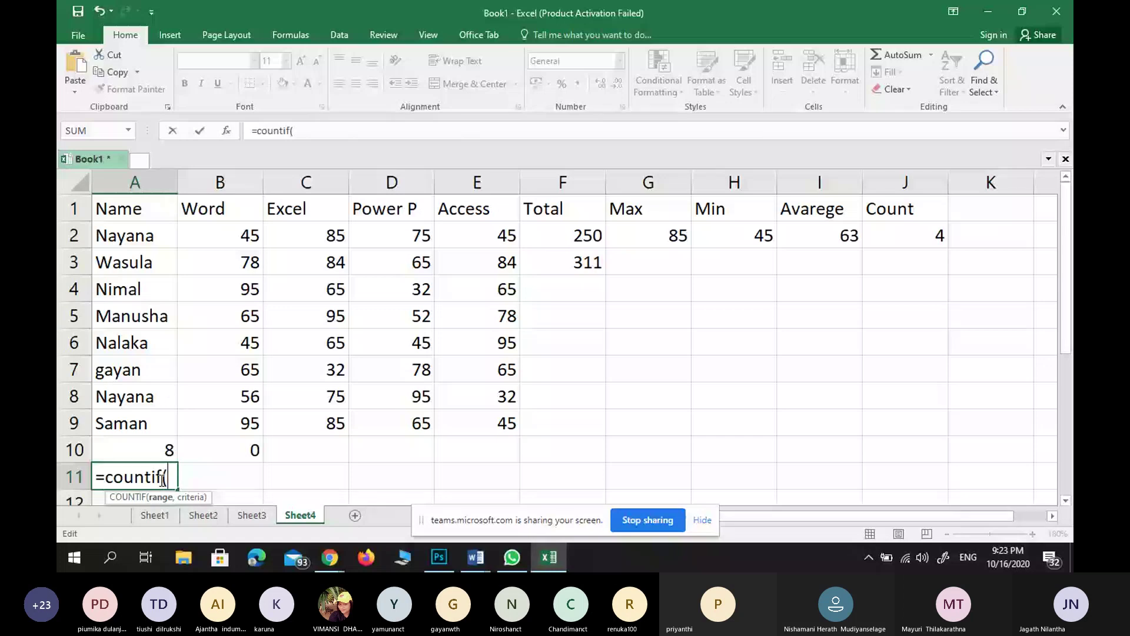
# Enter =COUNTIF(A2:A9,"Nayana") in A11, which returns a count of 2.
pyautogui.click(169, 512)
pyautogui.moveTo(125, 235); pyautogui.dragTo(126, 423)
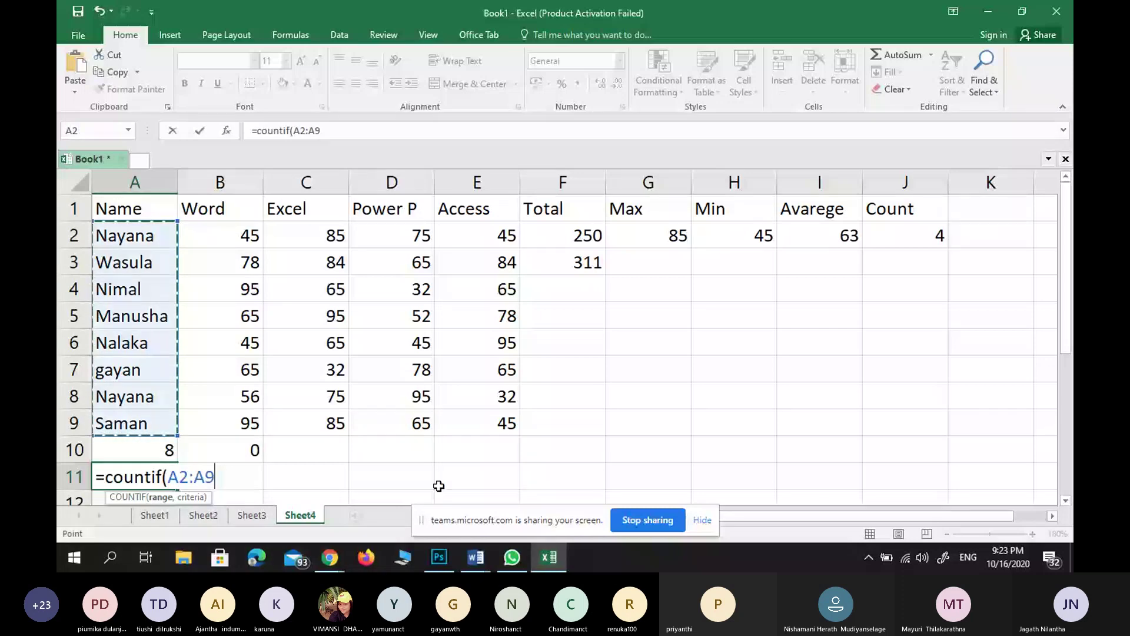
pyautogui.write(',')
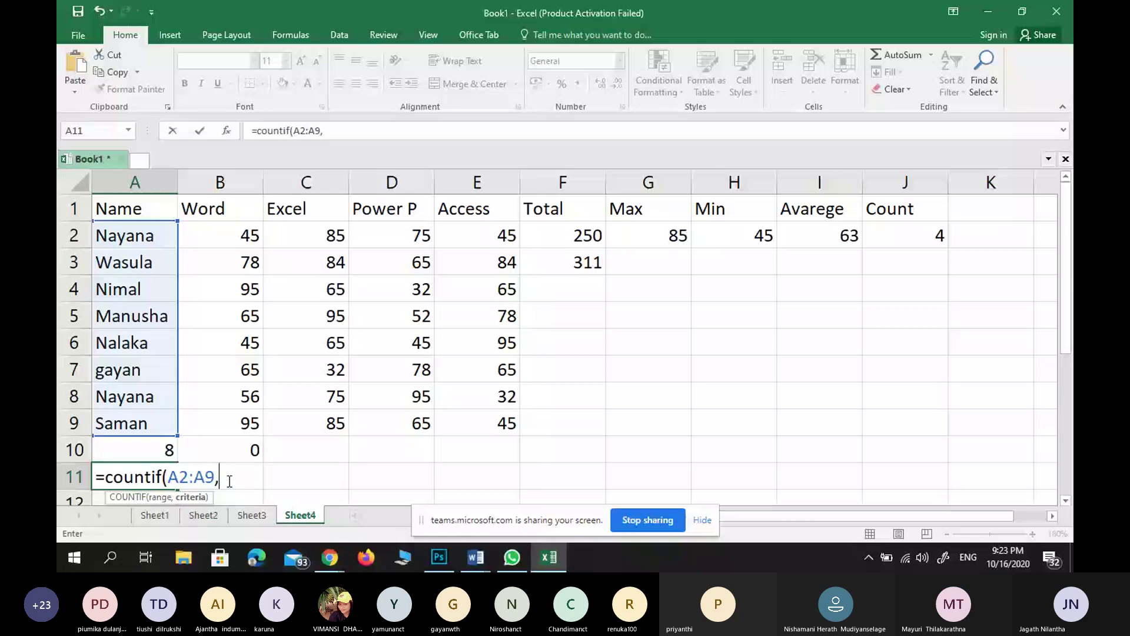
pyautogui.write('"')
pyautogui.press('BackSpace')
pyautogui.write('"')
pyautogui.press('BackSpace')
pyautogui.write('"')
pyautogui.write('Nayana')
pyautogui.press('Return')
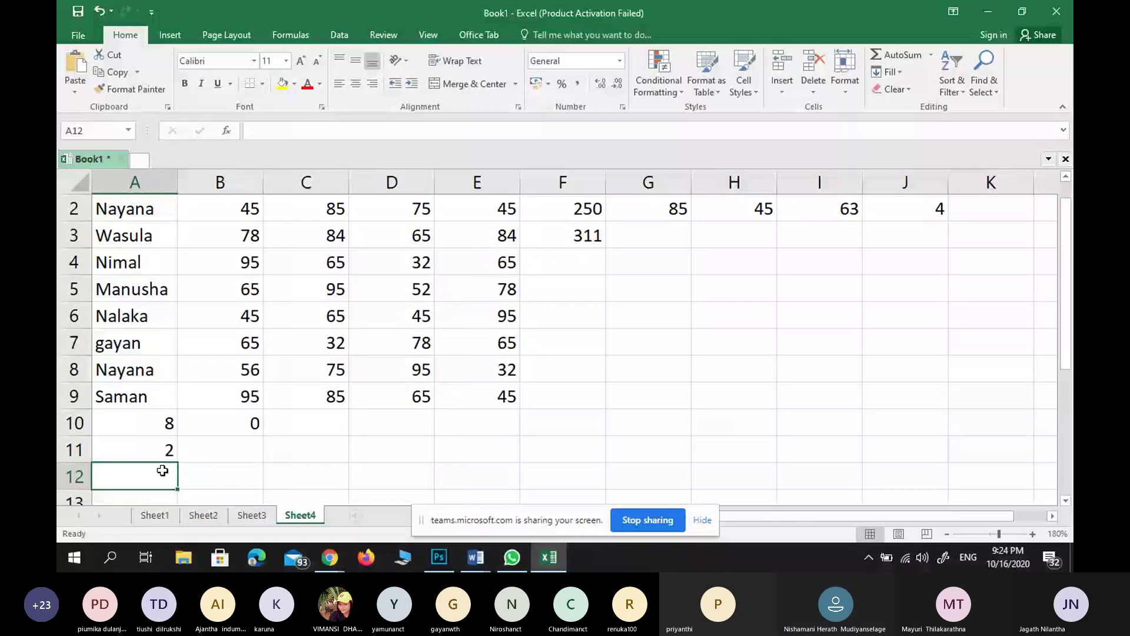
pyautogui.click(147, 450)
pyautogui.doubleClick(153, 450)
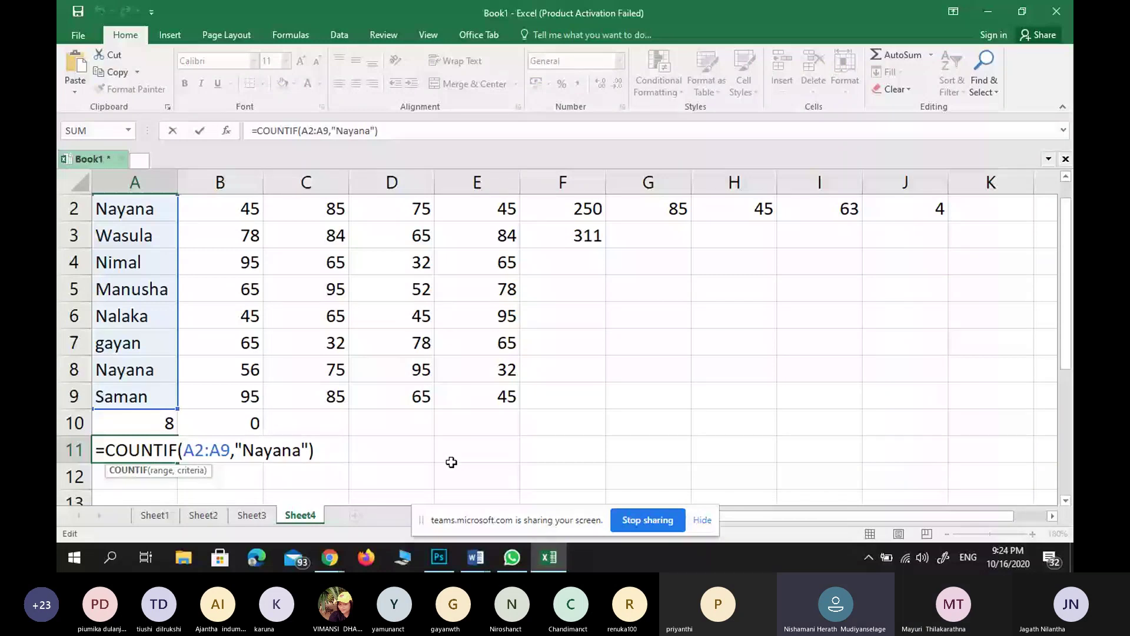
# Rename the student in A6 to 'Nayana' so A11 counts 3, and colour Nayana's Word marks red.
pyautogui.press('Return')
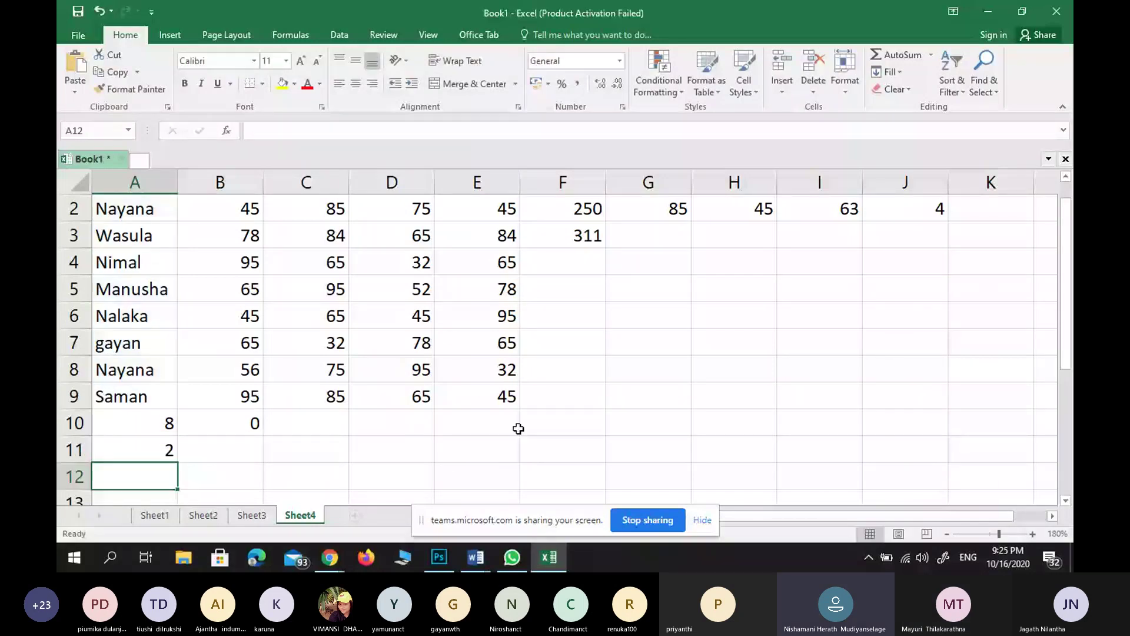
pyautogui.click(212, 453)
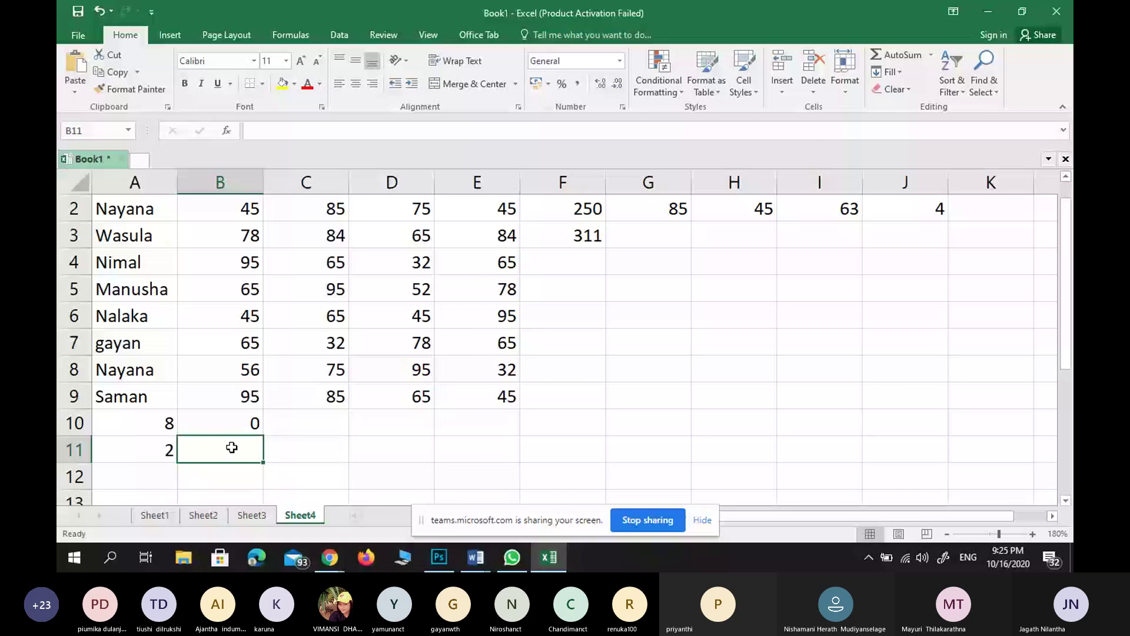
pyautogui.scroll(1, 231, 448)
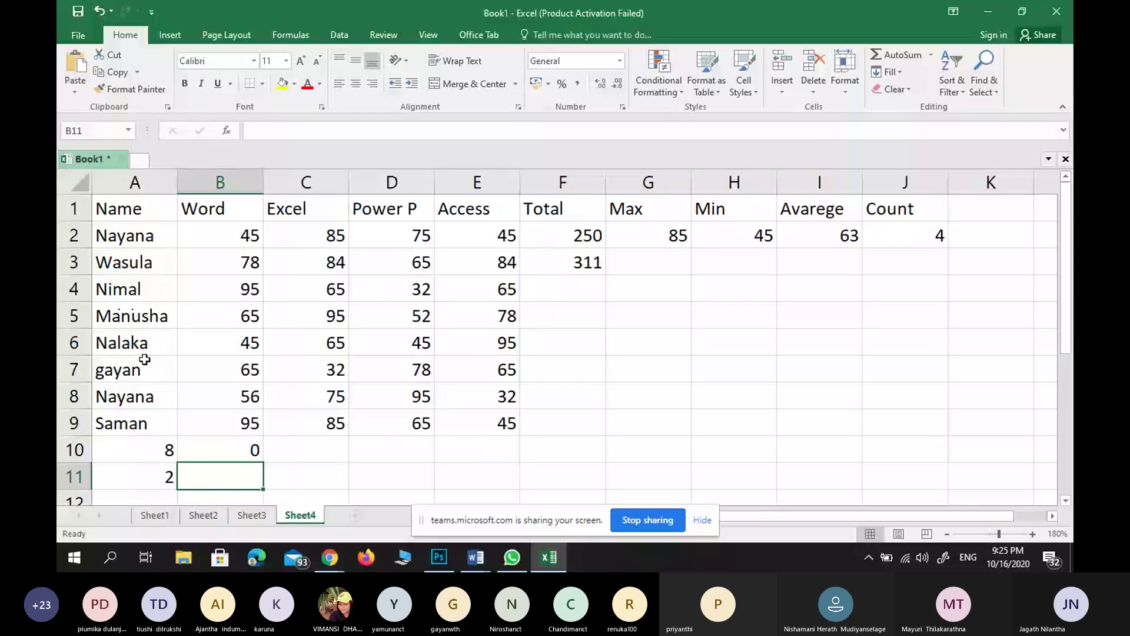
pyautogui.click(126, 346)
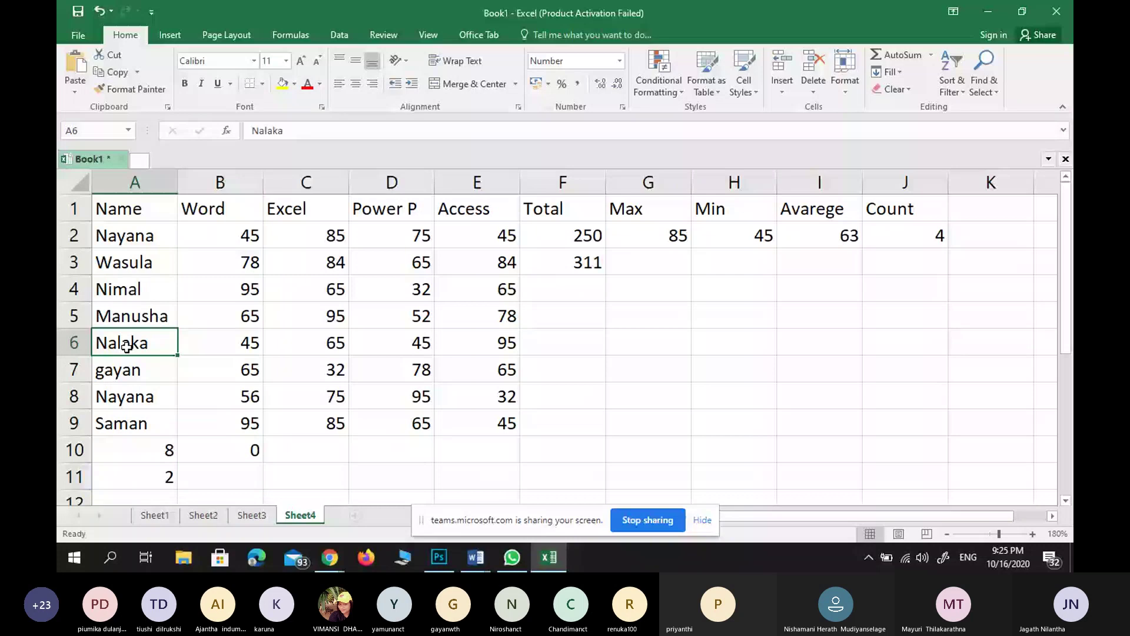
pyautogui.write('Nayana')
pyautogui.press('Return')
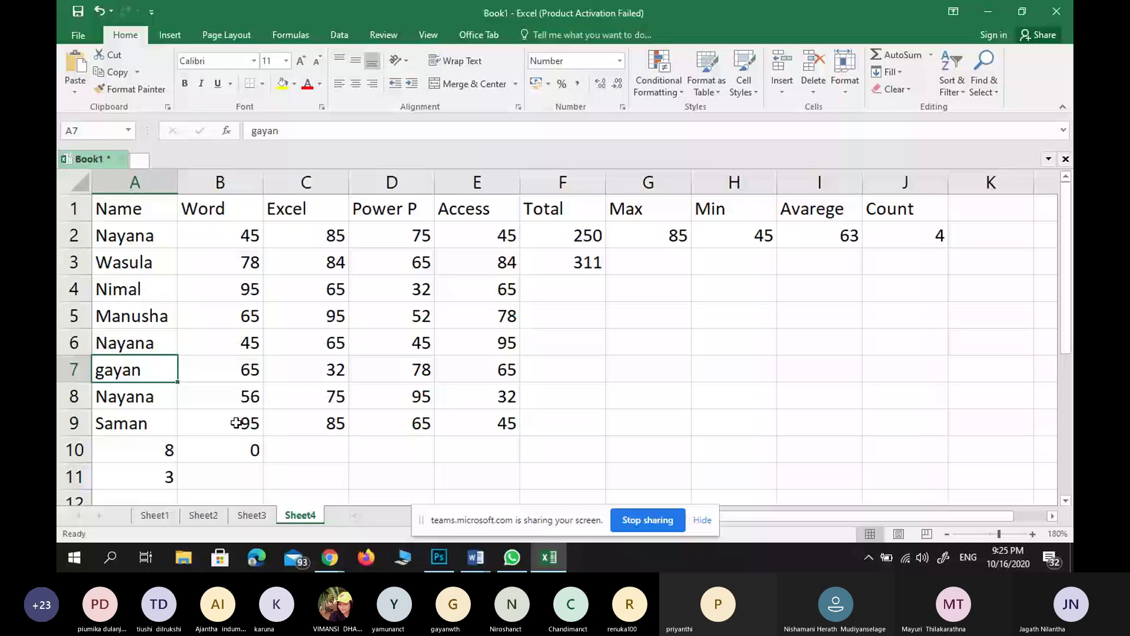
pyautogui.click(235, 235)
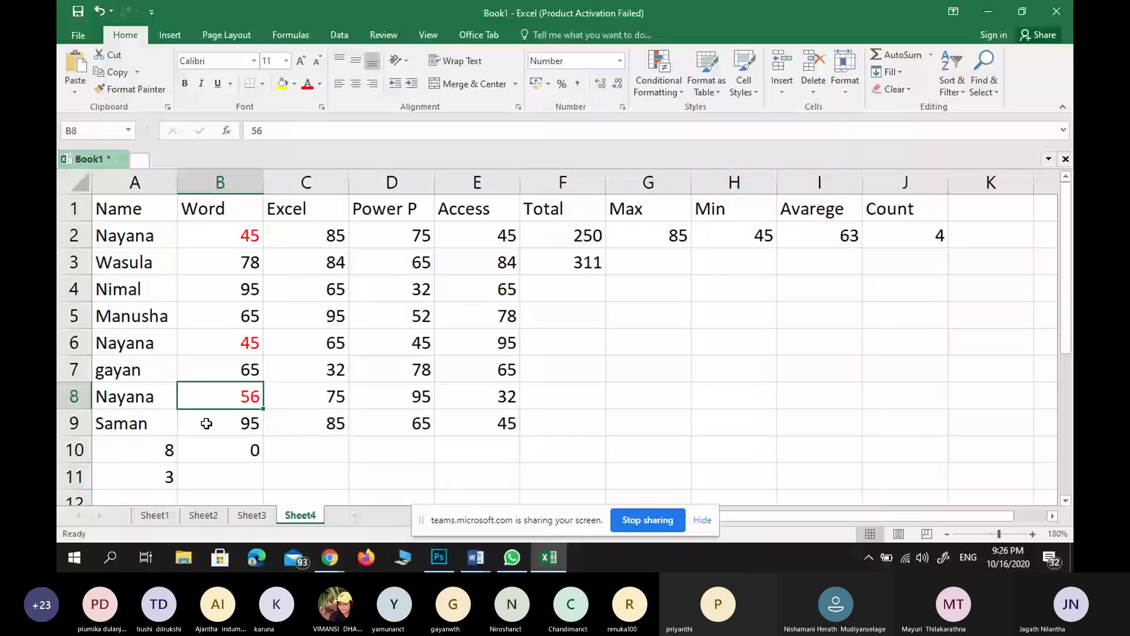
pyautogui.click(230, 481)
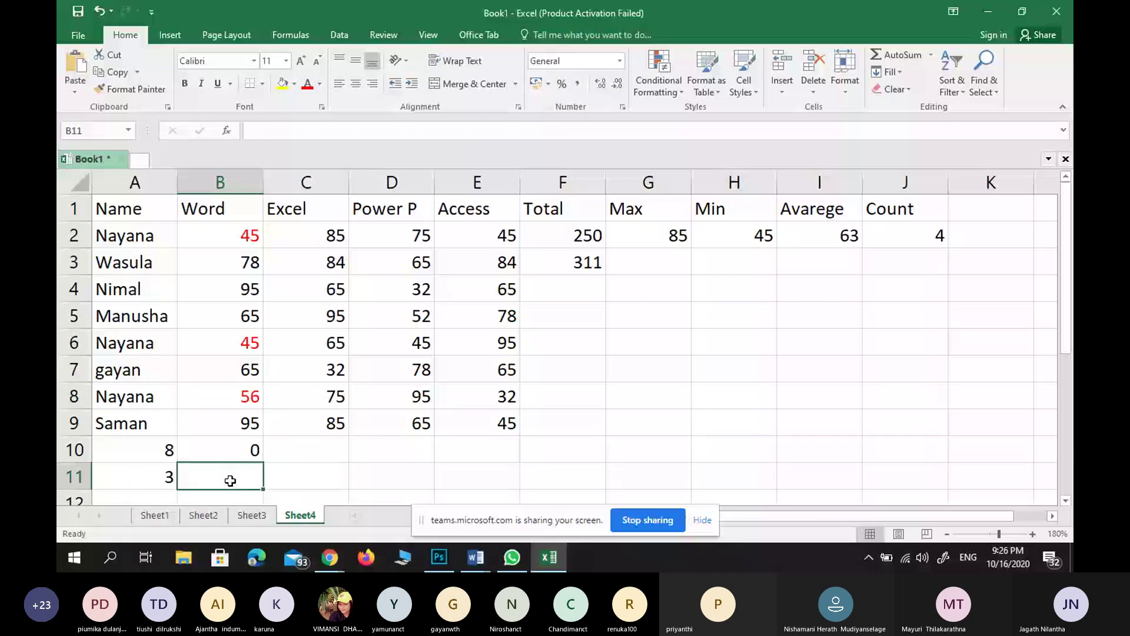
# Enter =SUMIF(A2:A9,"Nayana",B2:B9) in B11 to total Nayana's Word marks as 146.
pyautogui.write('=')
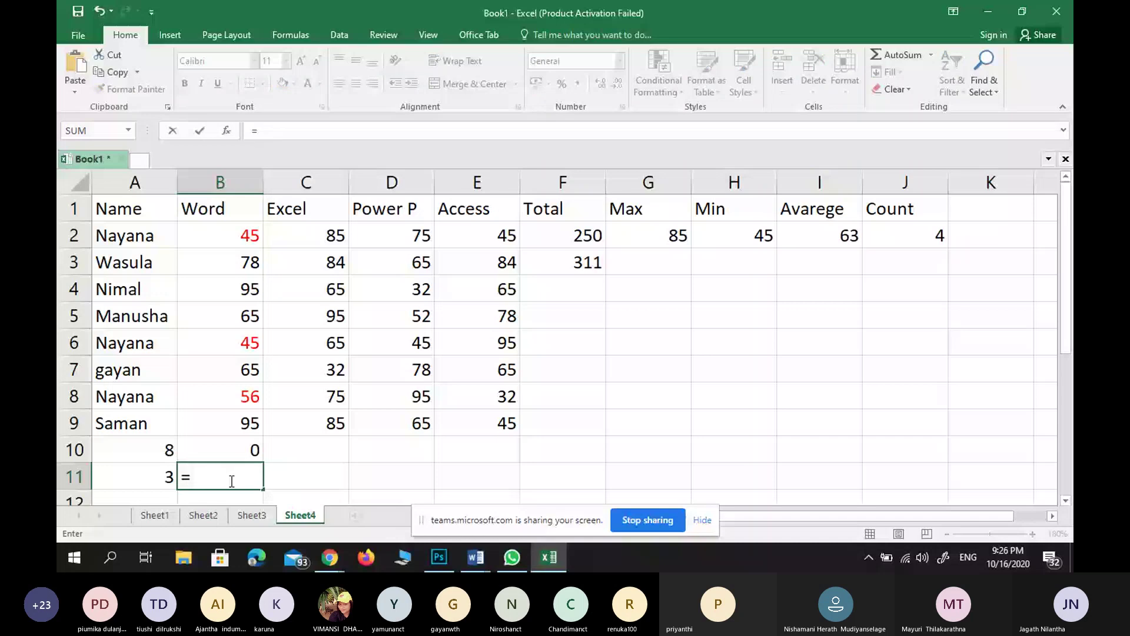
pyautogui.write('su')
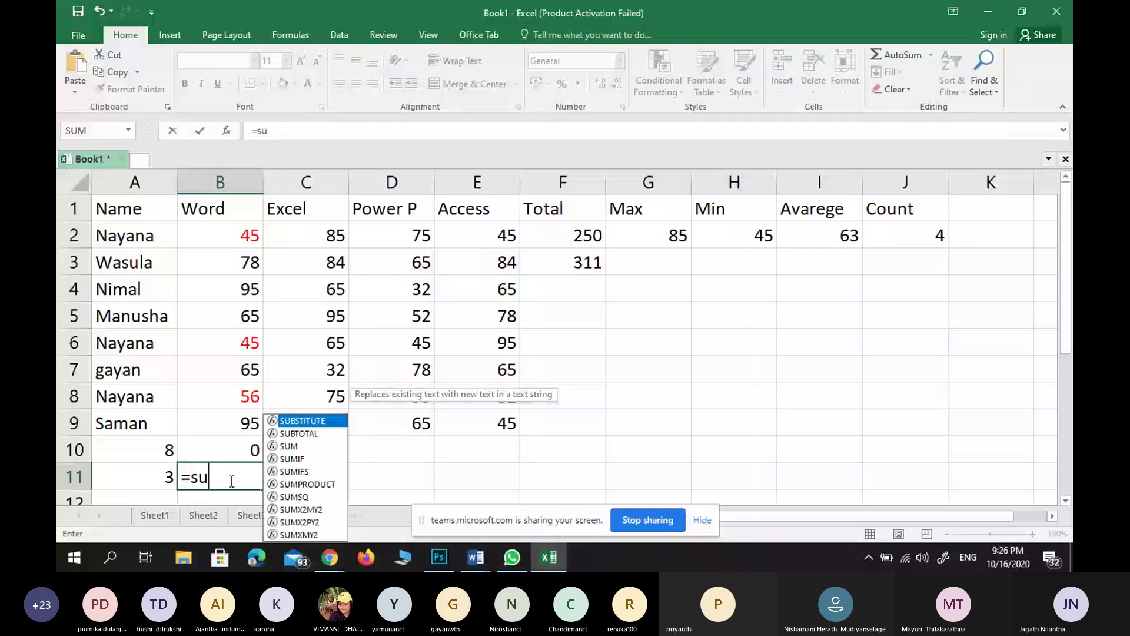
pyautogui.write('mif')
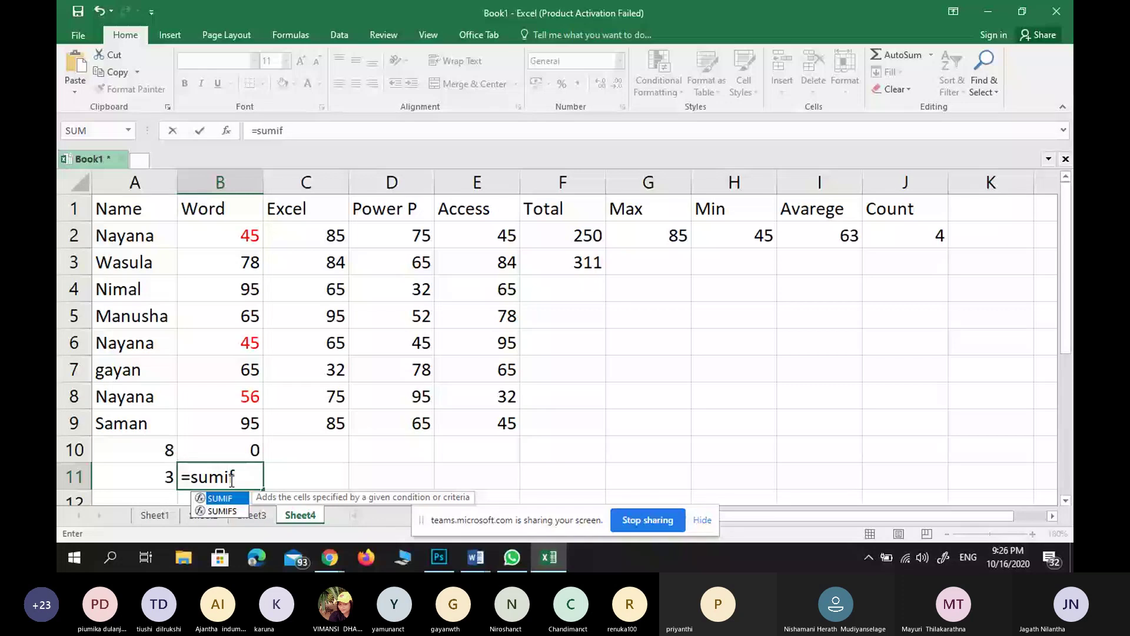
pyautogui.write('(')
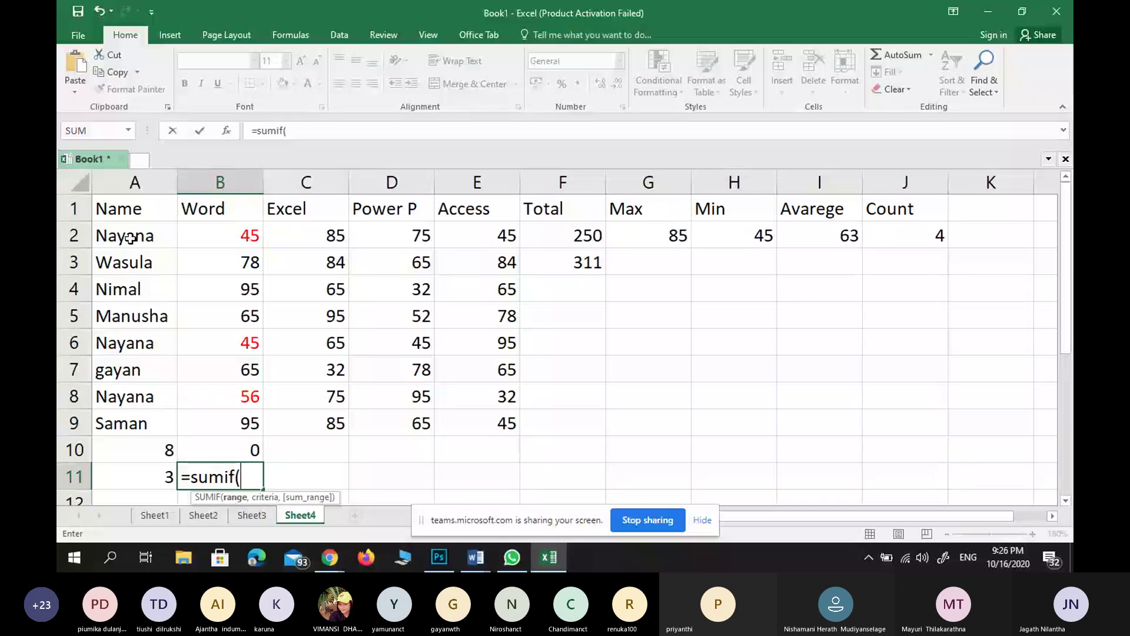
pyautogui.moveTo(130, 238); pyautogui.dragTo(147, 415)
pyautogui.write(',')
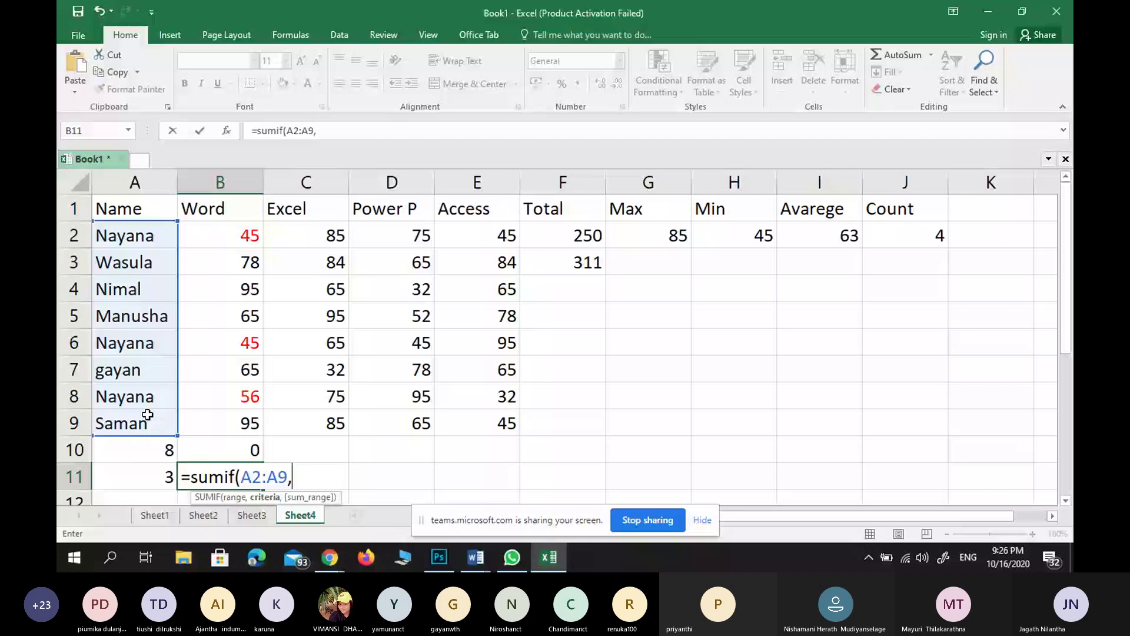
pyautogui.write('"')
pyautogui.write('Nayana')
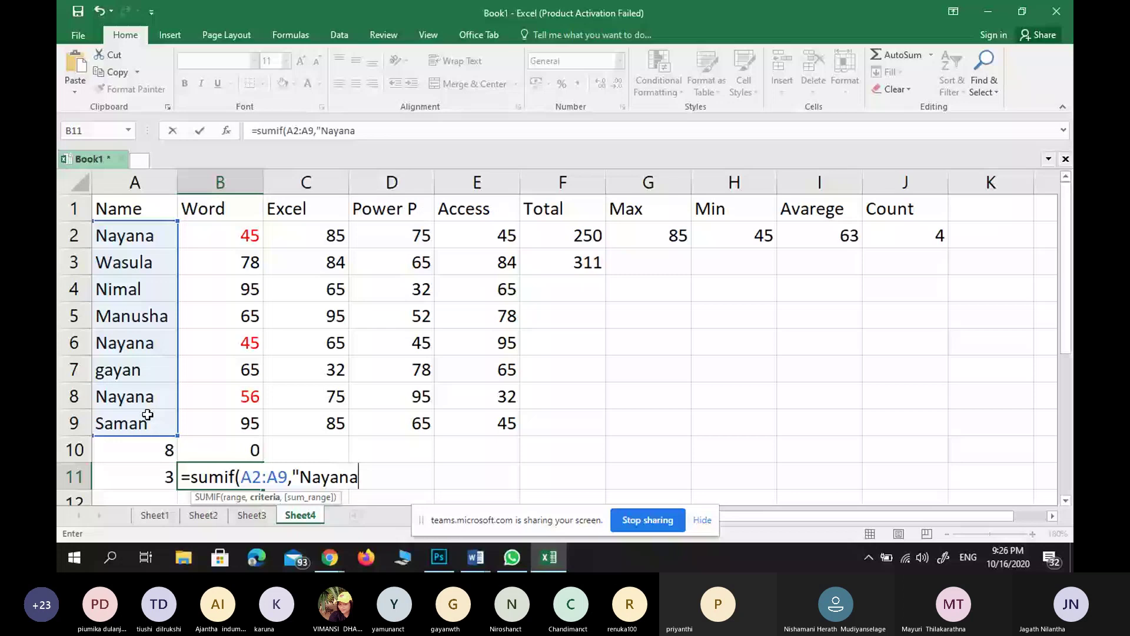
pyautogui.write('",')
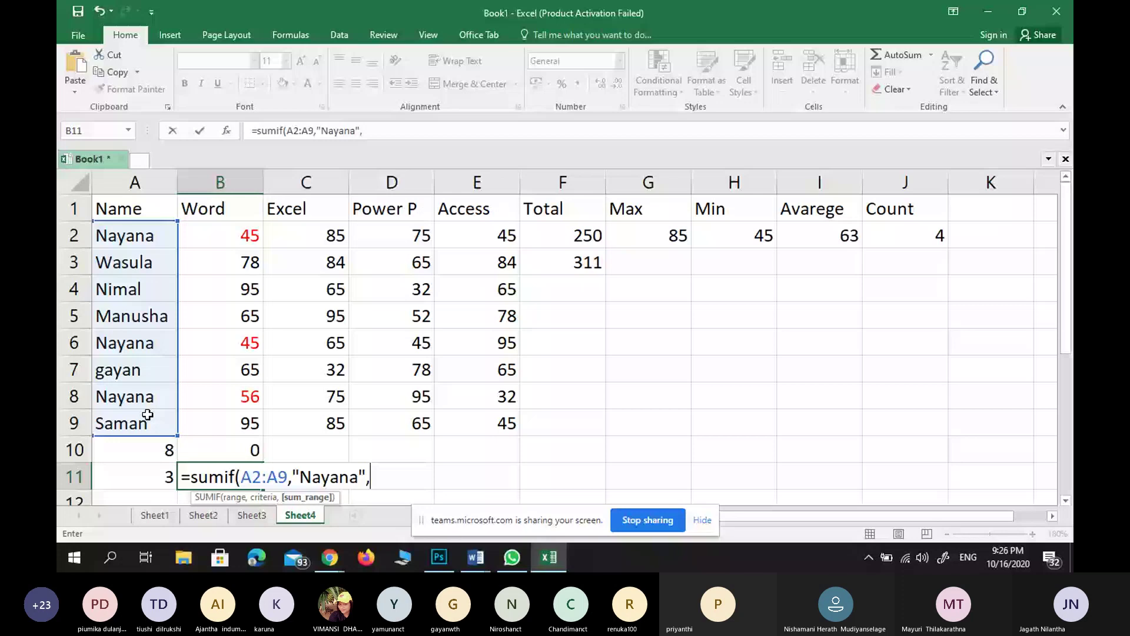
pyautogui.moveTo(221, 235); pyautogui.dragTo(220, 423)
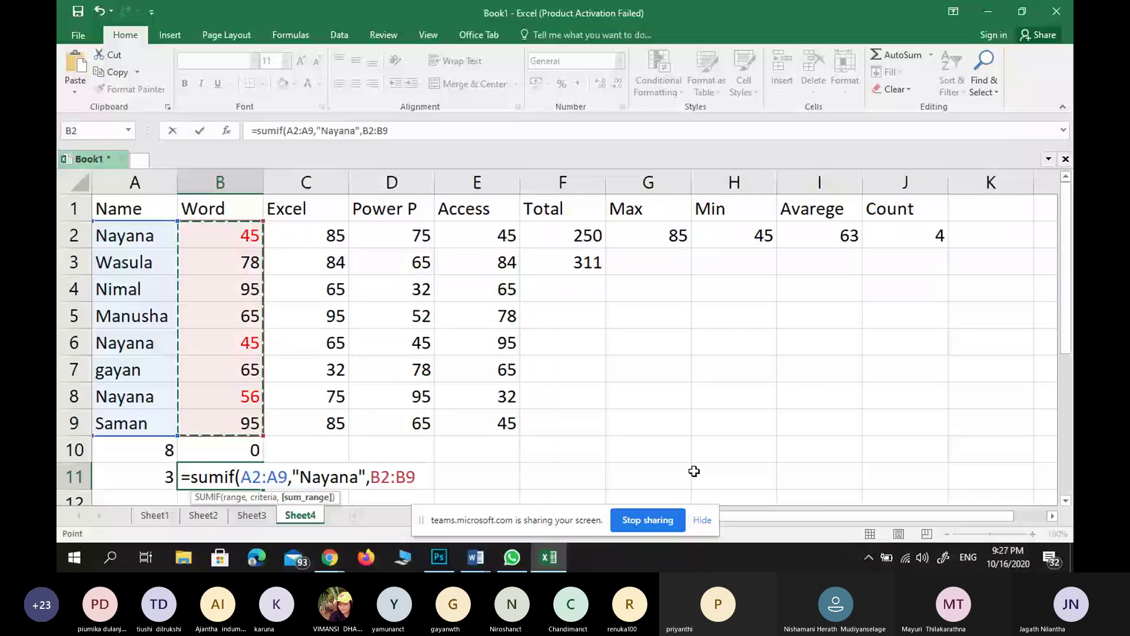
pyautogui.press('Return')
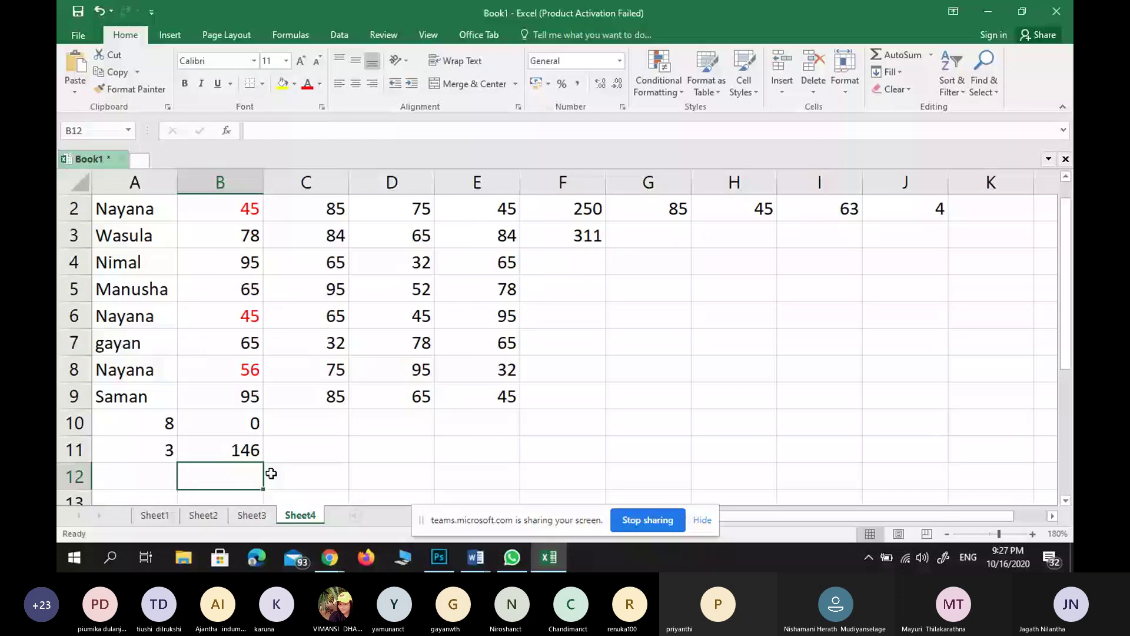
# Enter =B2+B6+B8 in C12 as a manual check that also returns 146.
pyautogui.click(270, 474)
pyautogui.write('=')
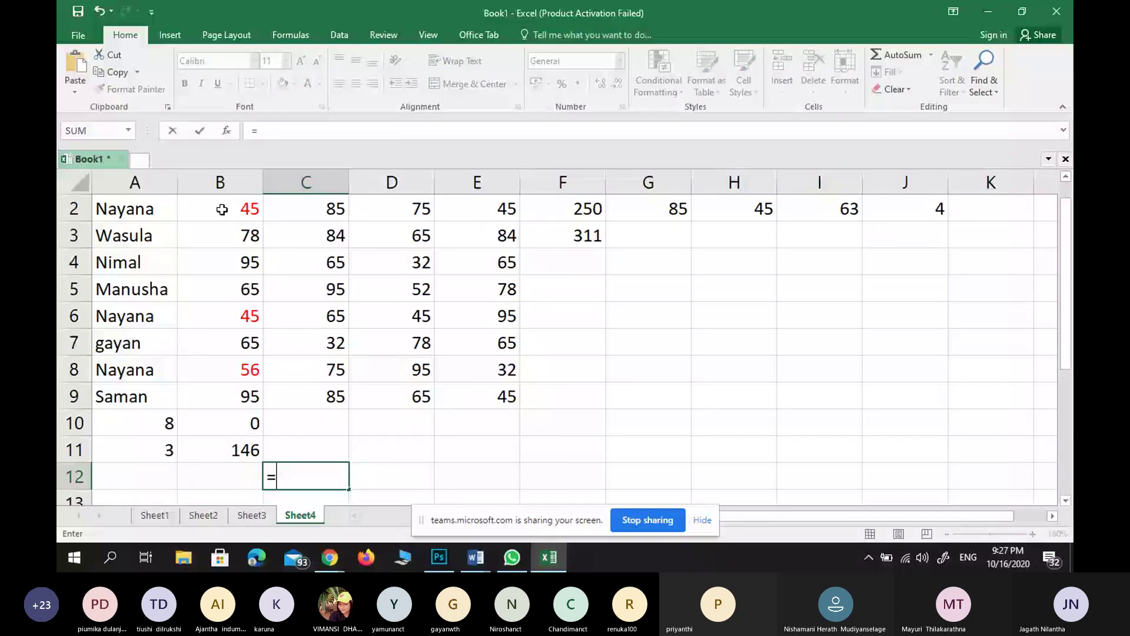
pyautogui.click(222, 209)
pyautogui.write('+')
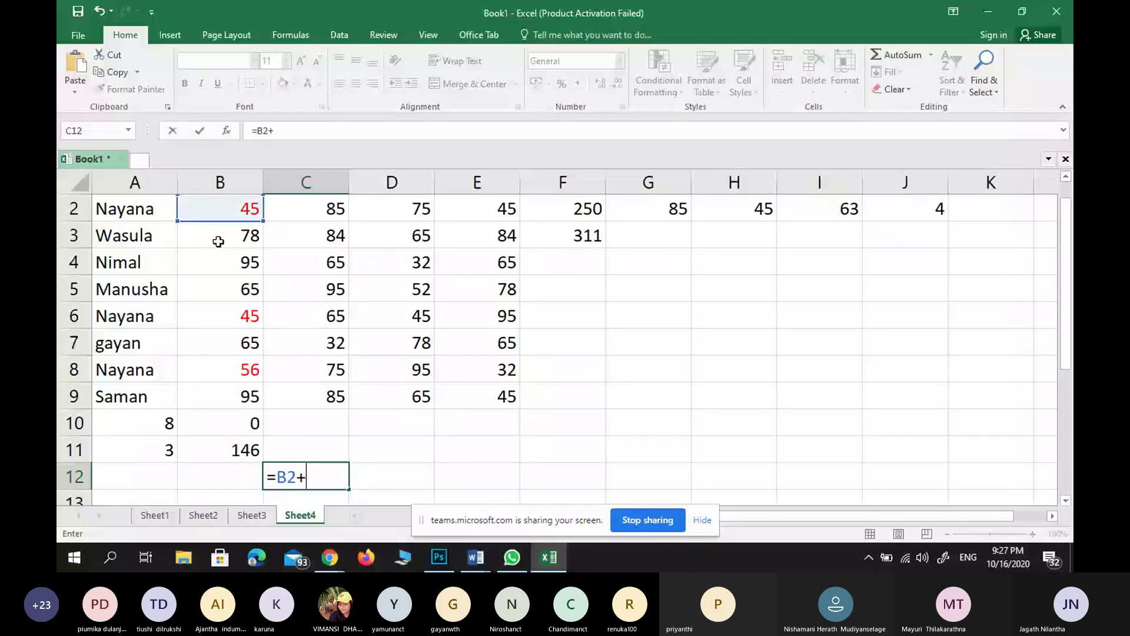
pyautogui.click(227, 316)
pyautogui.write('+')
pyautogui.click(231, 369)
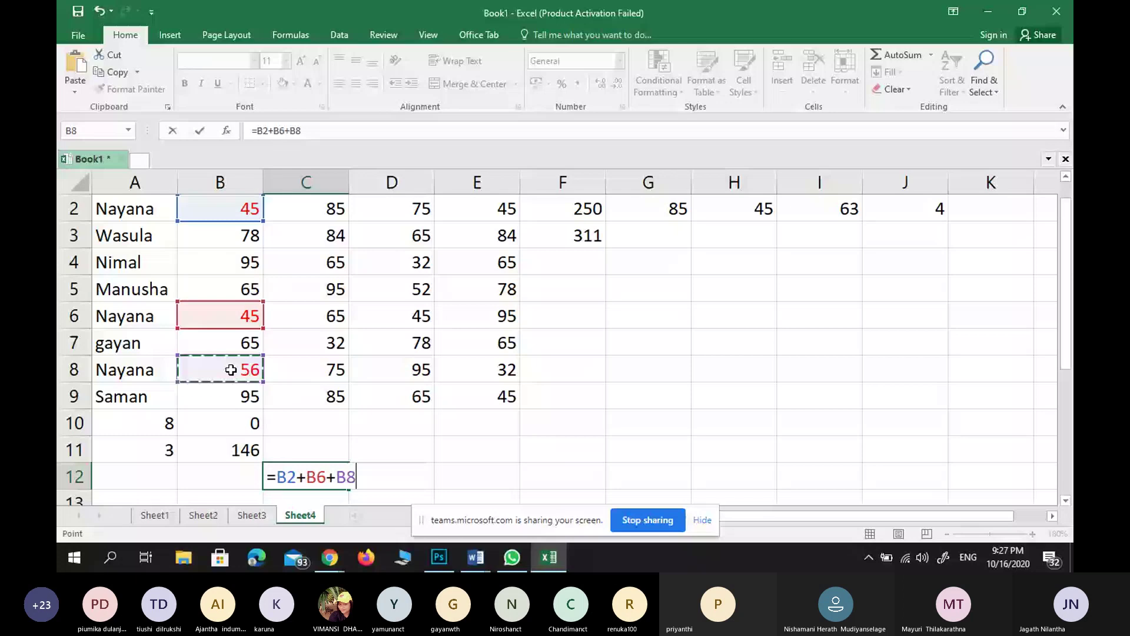
pyautogui.press('Return')
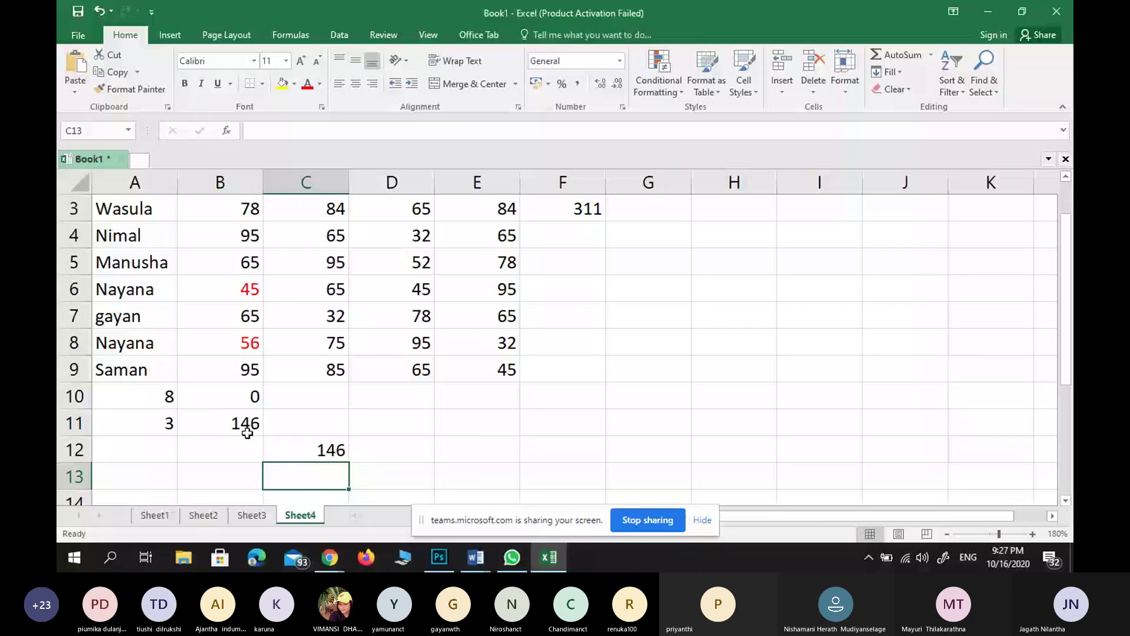
pyautogui.click(291, 449)
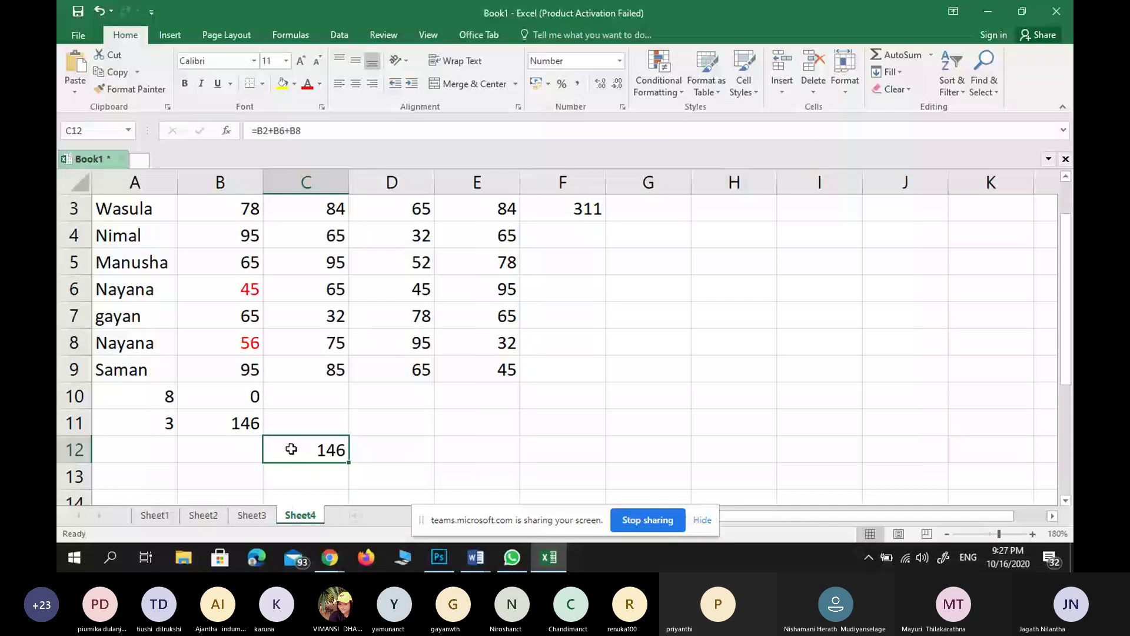
# Clear C12, rename the student in A4 to Nayana and set B4's Word mark to 100.
pyautogui.press('Delete')
pyautogui.click(131, 236)
pyautogui.write('nayana')
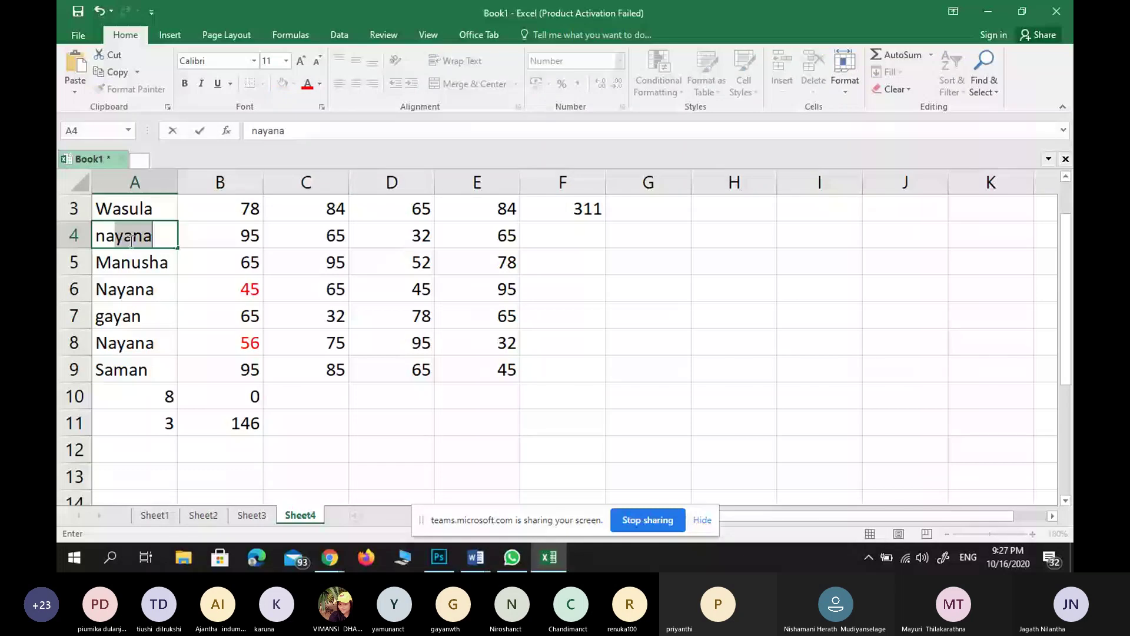
pyautogui.click(230, 423)
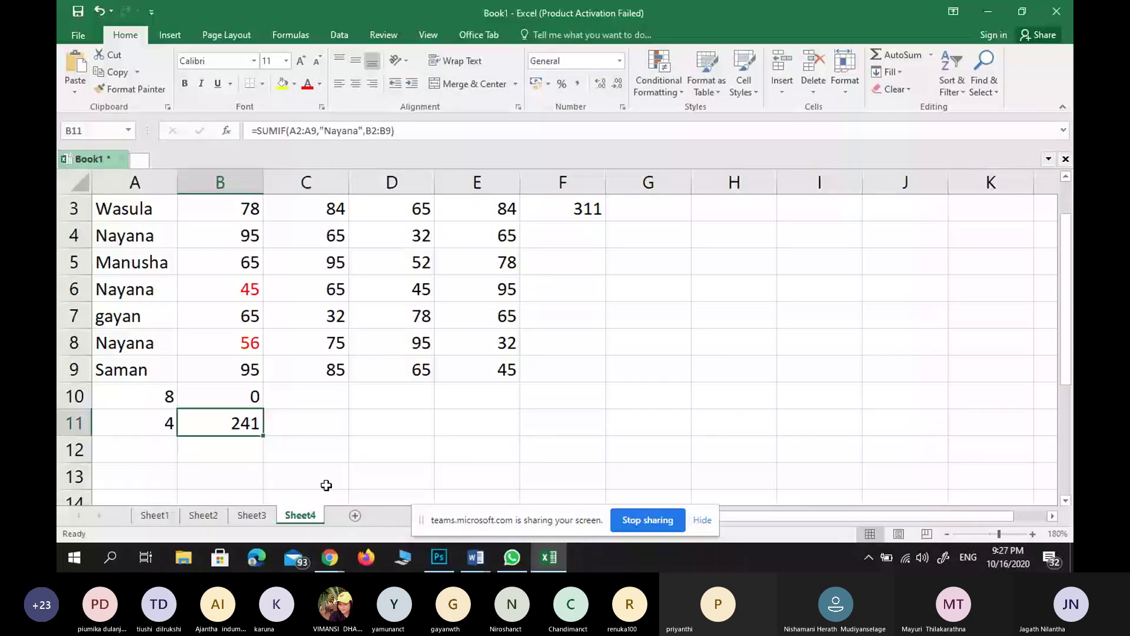
pyautogui.click(217, 238)
pyautogui.write('100')
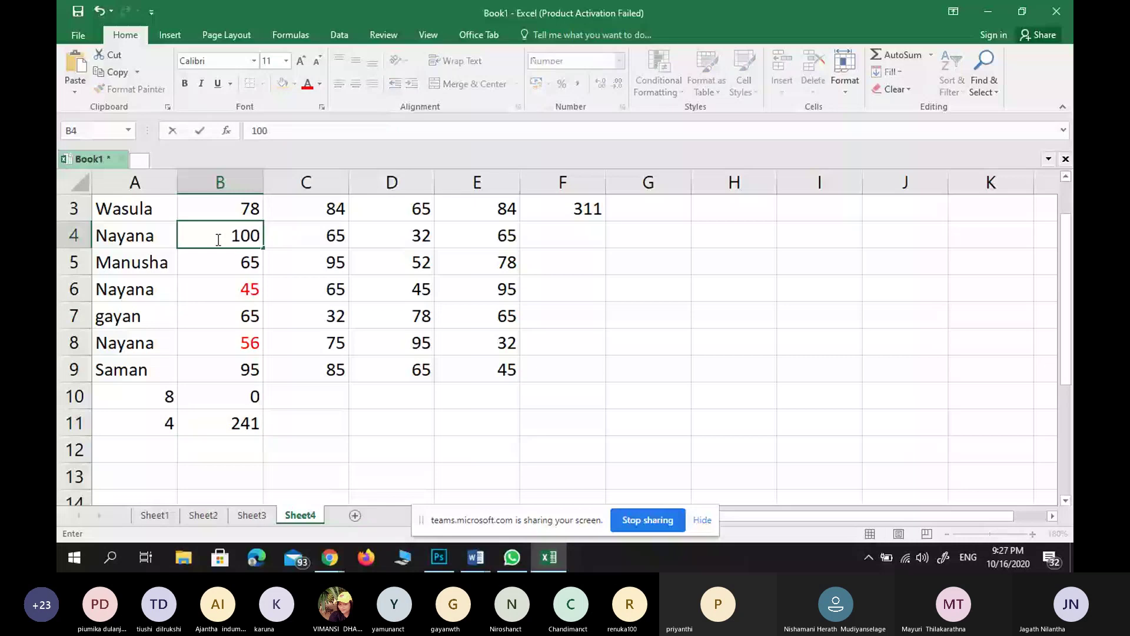
pyautogui.press('Return')
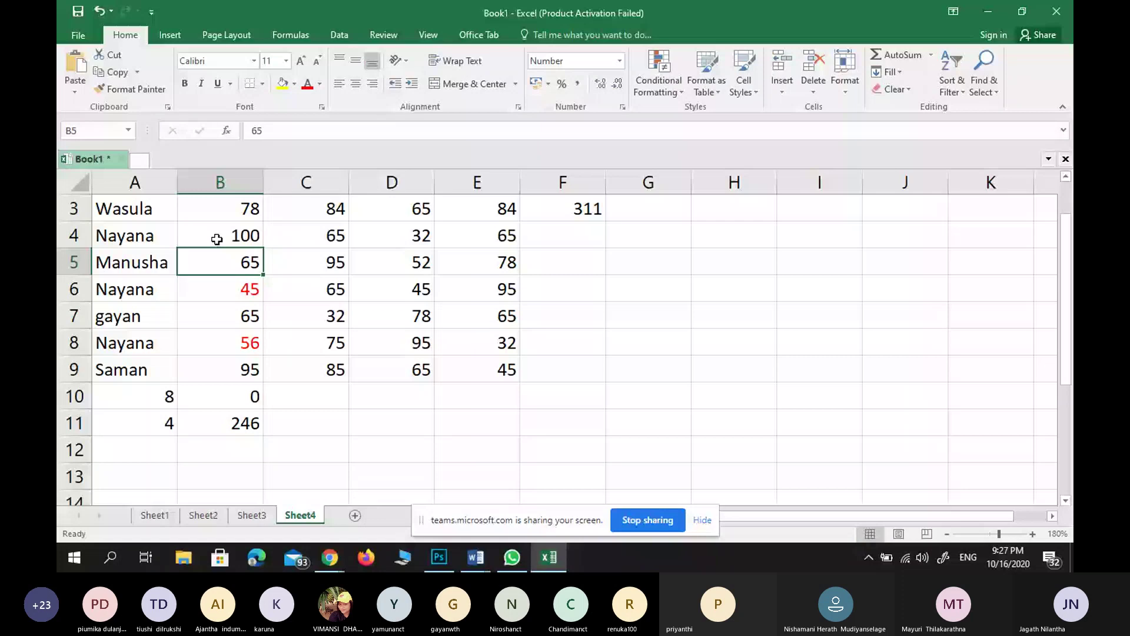
# Review the updated SUMIF in B11 (246) and COUNTIF in A11 (4).
pyautogui.doubleClick(212, 422)
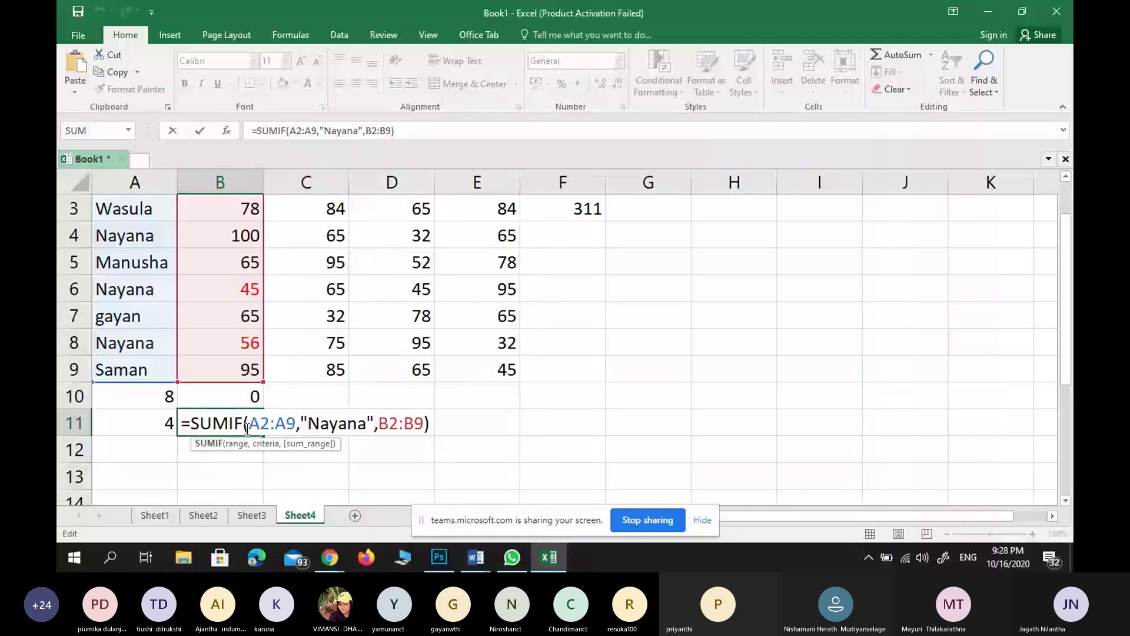
pyautogui.press('Return')
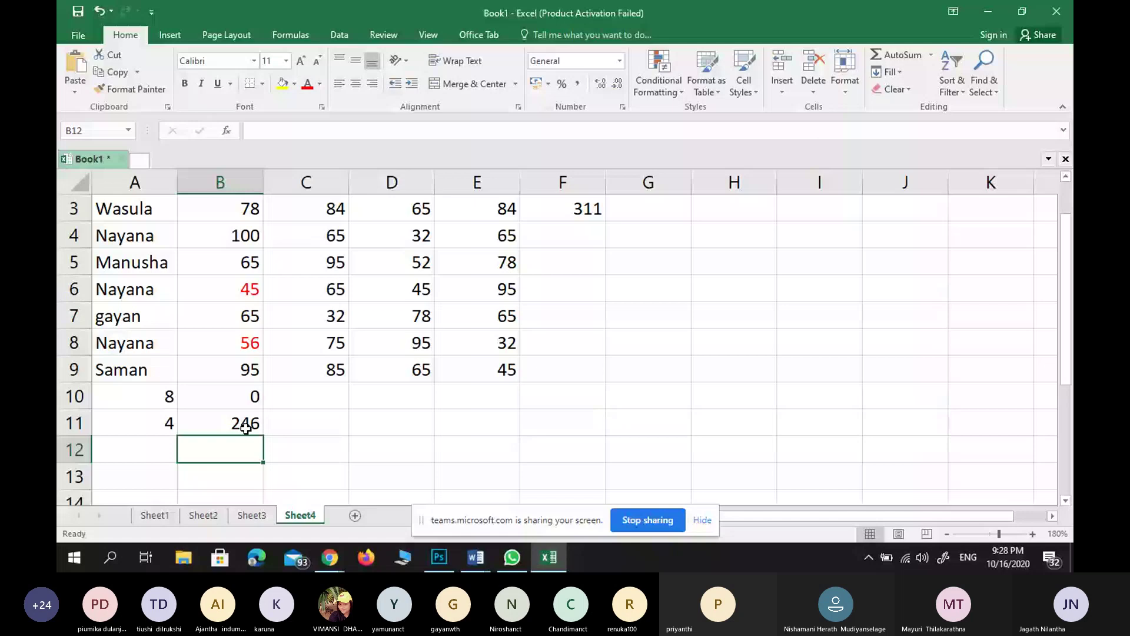
pyautogui.moveTo(1067, 358); pyautogui.dragTo(1070, 334)
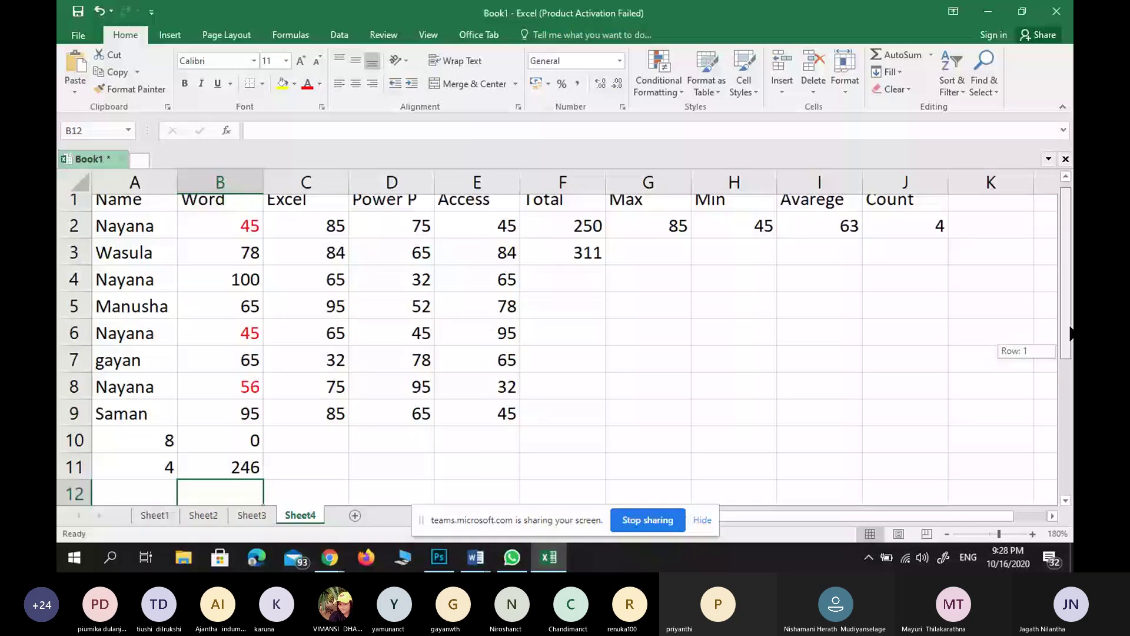
pyautogui.click(156, 478)
pyautogui.doubleClick(156, 478)
pyautogui.press('Return')
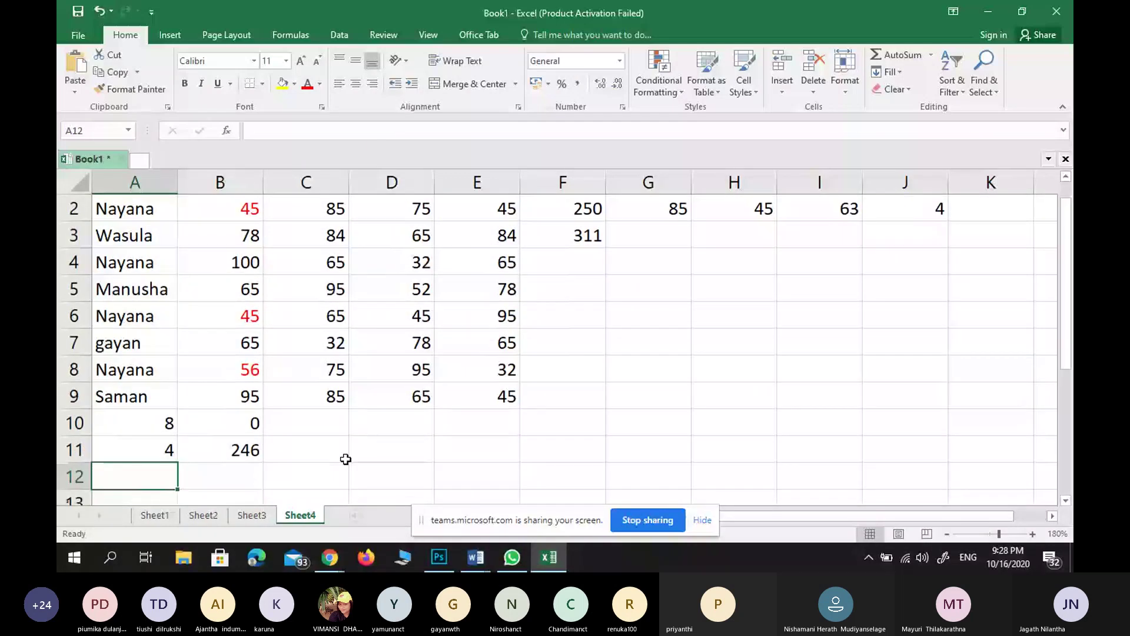
pyautogui.doubleClick(228, 450)
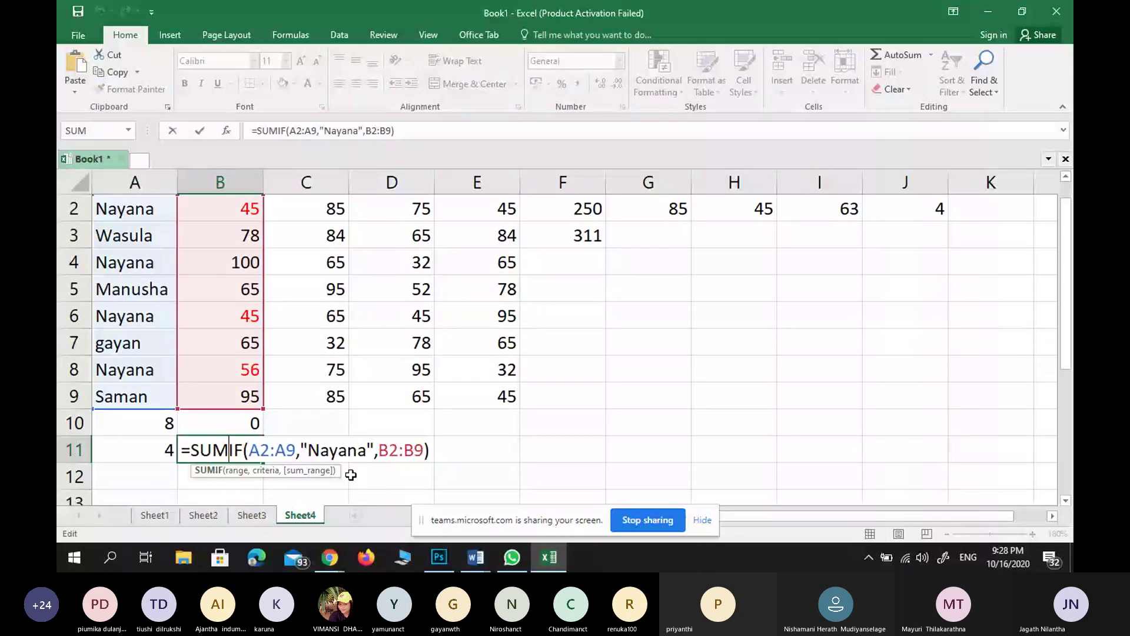
pyautogui.click(303, 449)
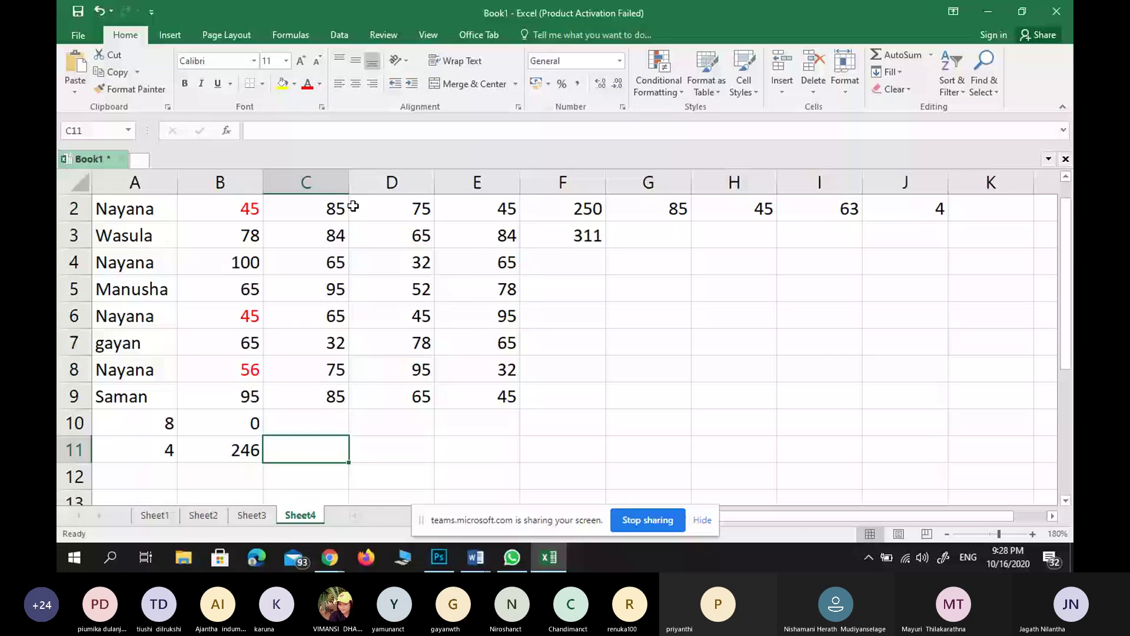
pyautogui.press('Right')
pyautogui.moveTo(1066, 359); pyautogui.dragTo(1067, 359)
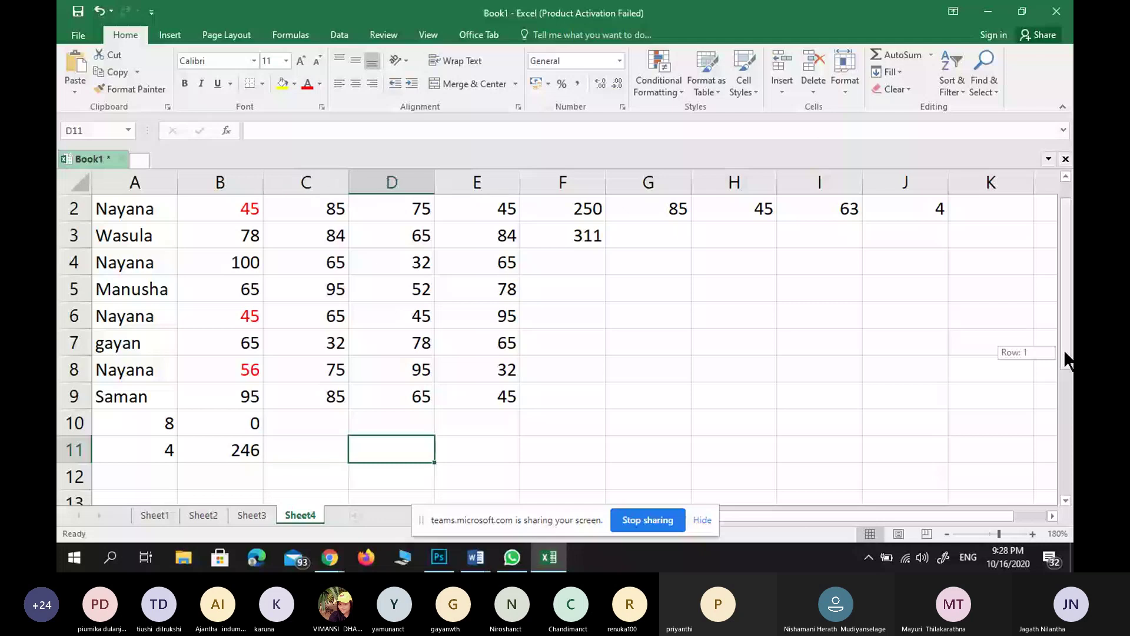
pyautogui.moveTo(1066, 358); pyautogui.dragTo(1066, 359)
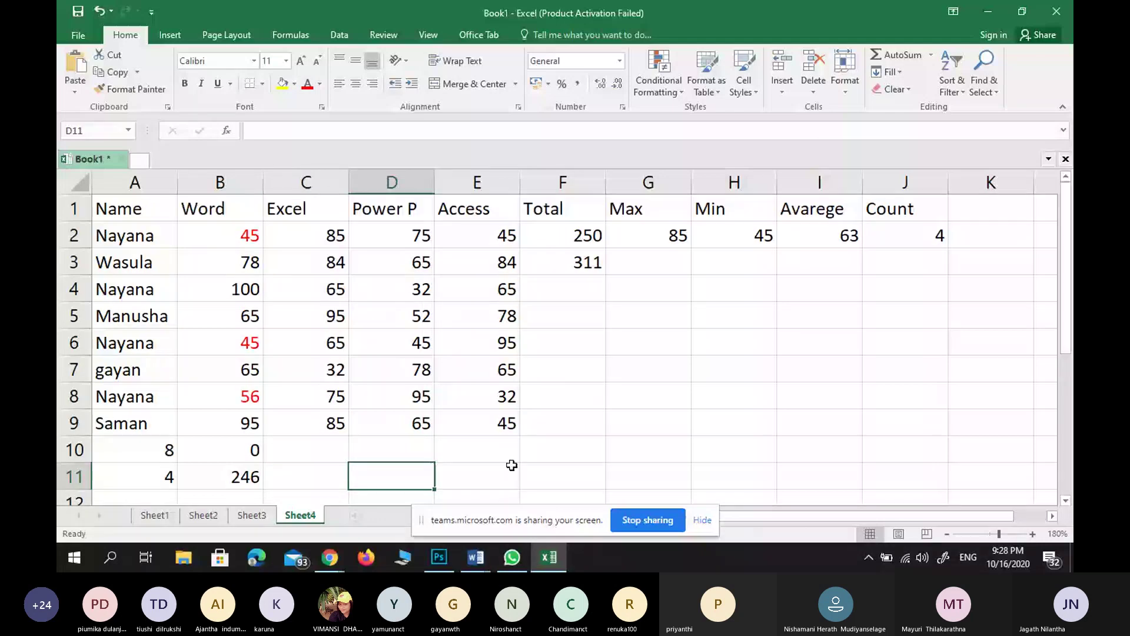
# Enter =SUMIF(A2:A9,"Nayana",D2:D9) in D11, totalling Nayana's Power P marks as 247.
pyautogui.write('=sumif(')
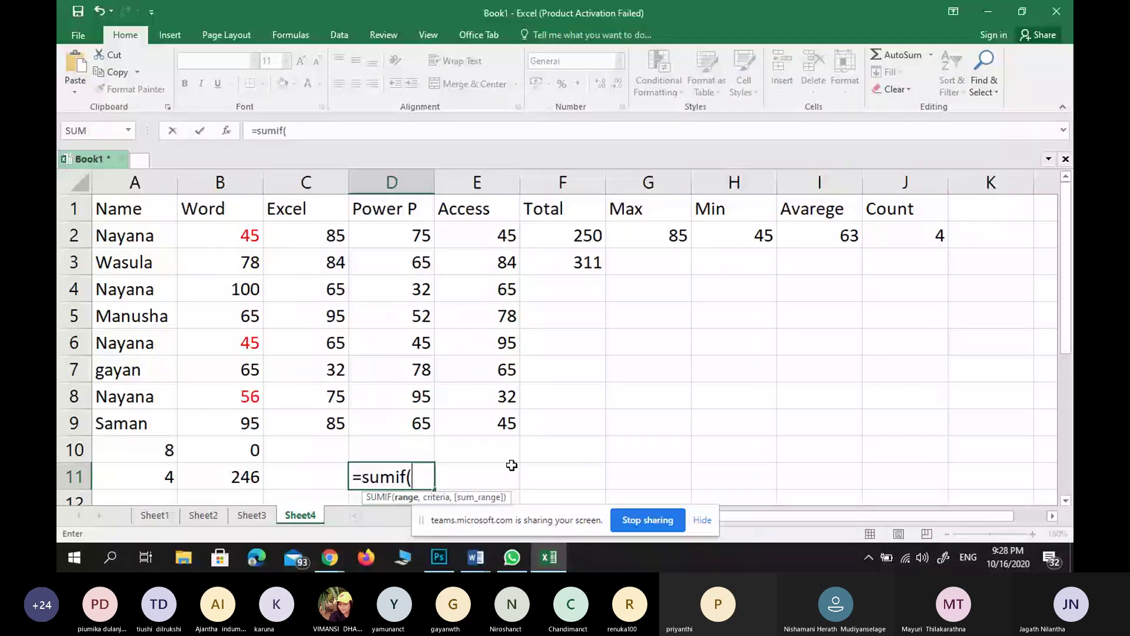
pyautogui.moveTo(125, 235); pyautogui.dragTo(125, 423)
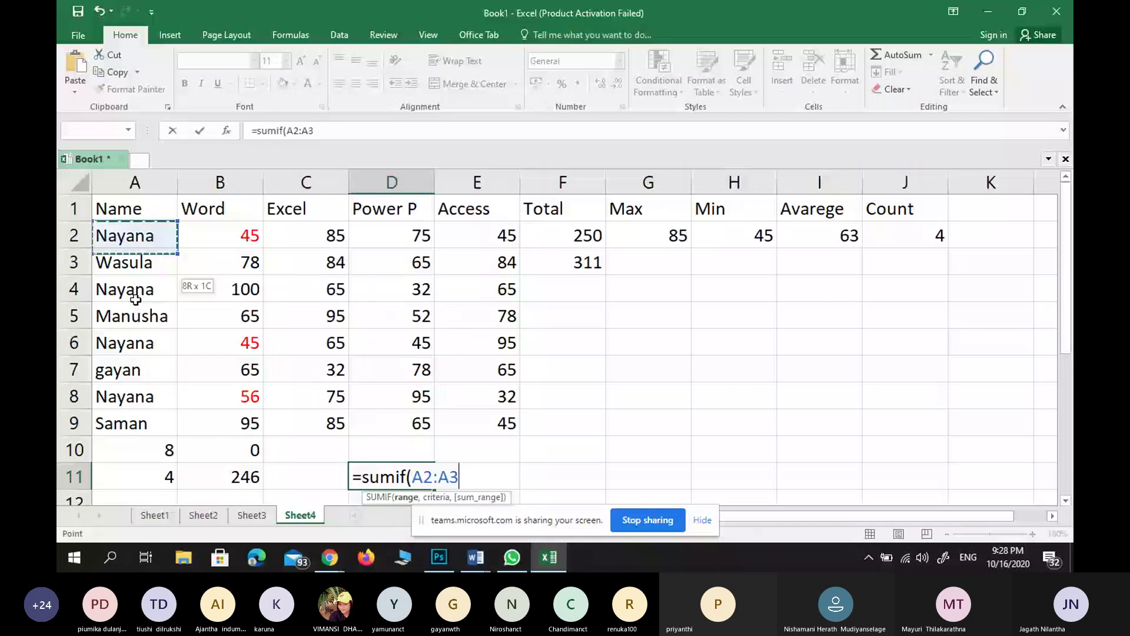
pyautogui.write(',')
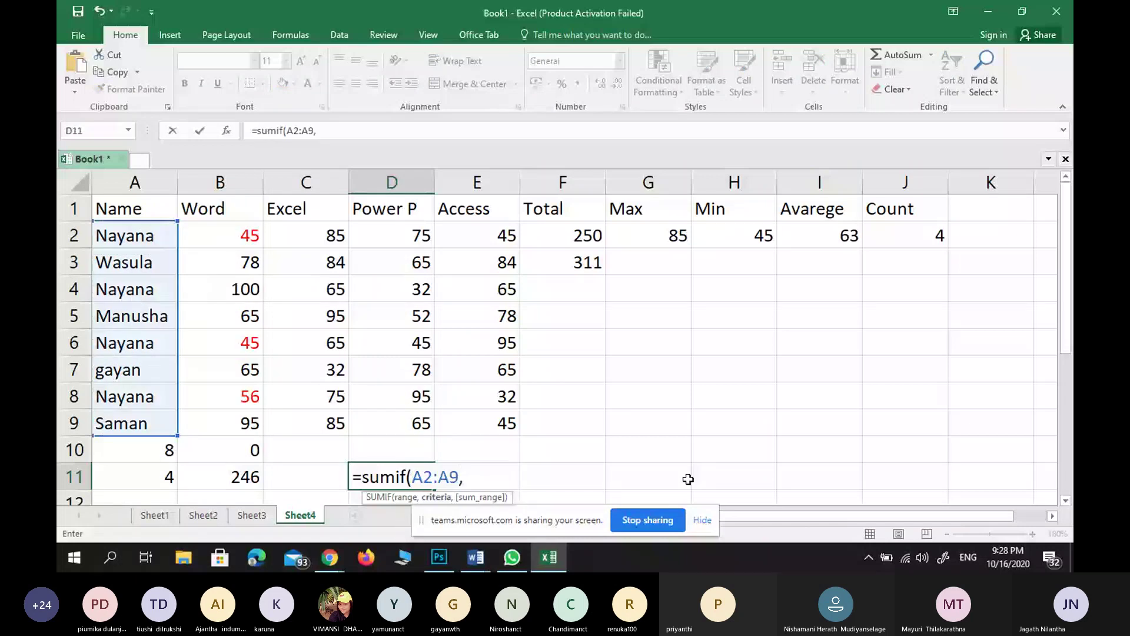
pyautogui.write('"')
pyautogui.write('Naya')
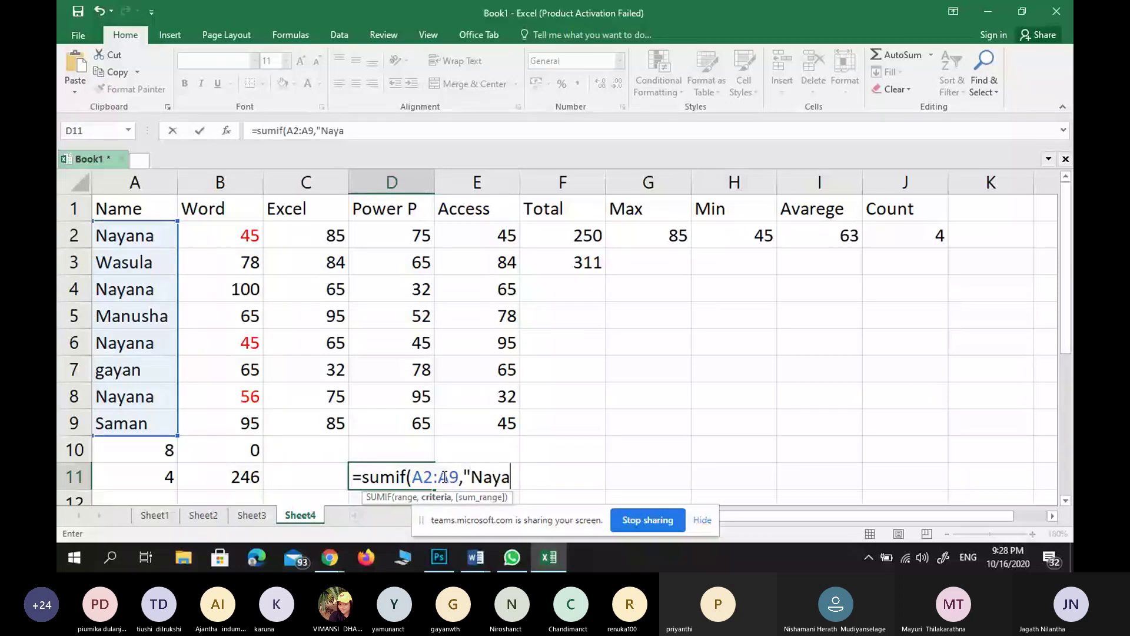
pyautogui.write('na"')
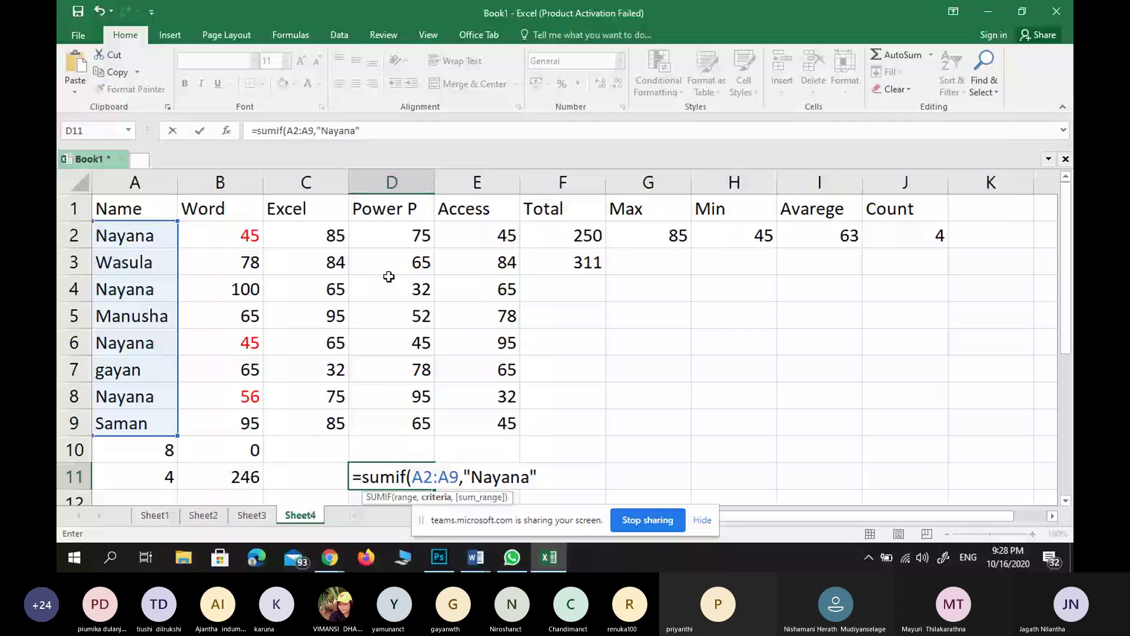
pyautogui.moveTo(389, 236); pyautogui.dragTo(421, 423)
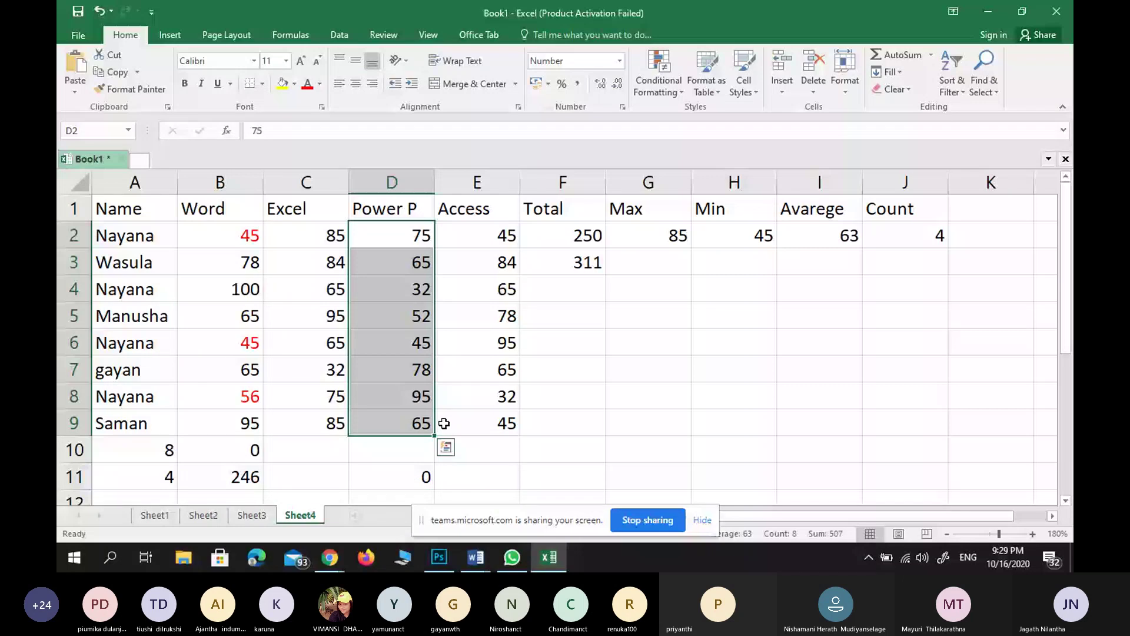
pyautogui.click(418, 475)
pyautogui.press('BackSpace')
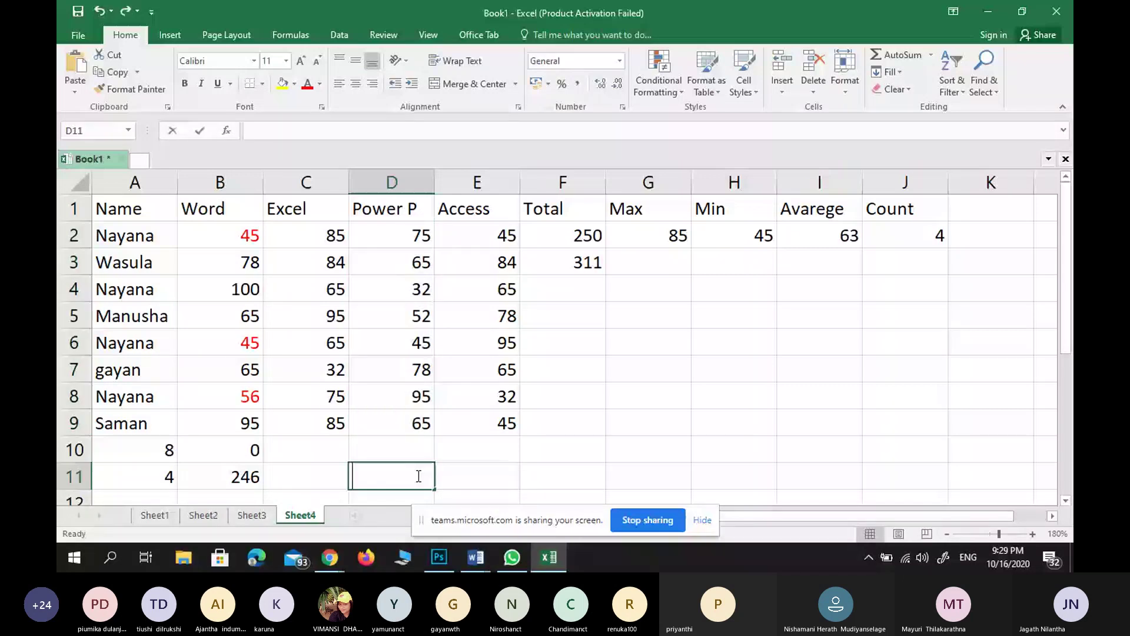
pyautogui.write('=sumif(')
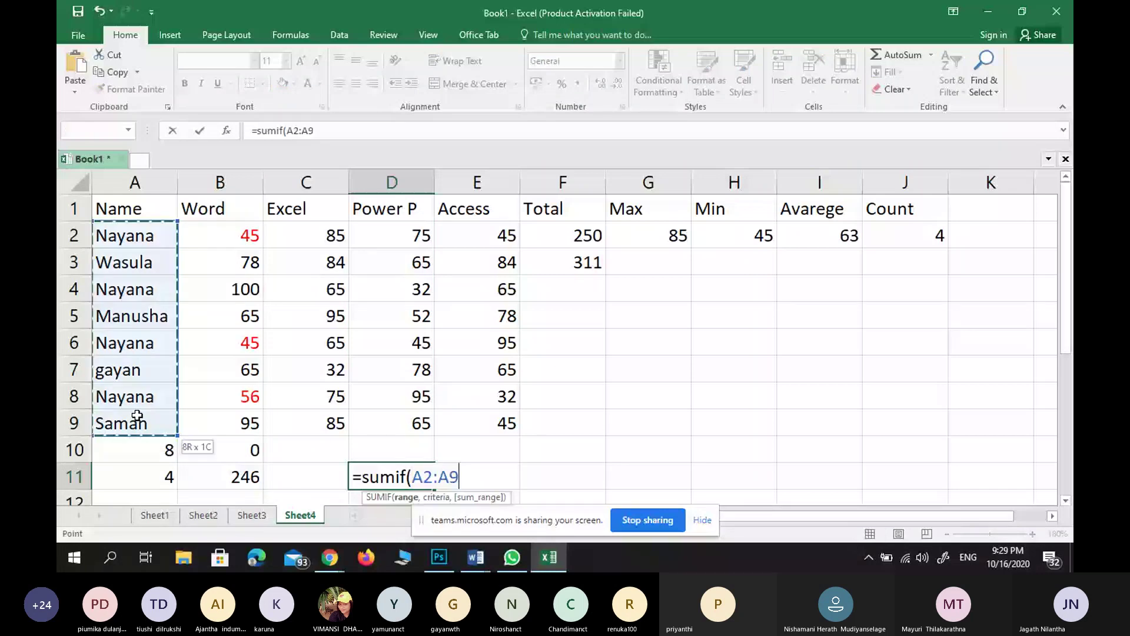
pyautogui.write(',"Nay')
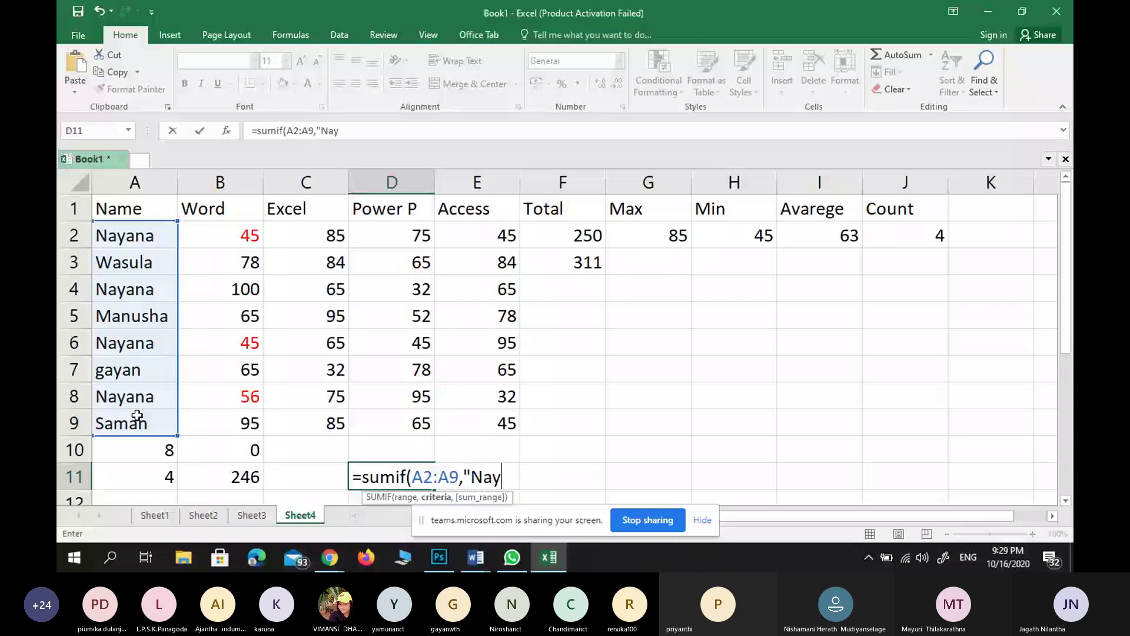
pyautogui.write('ana",')
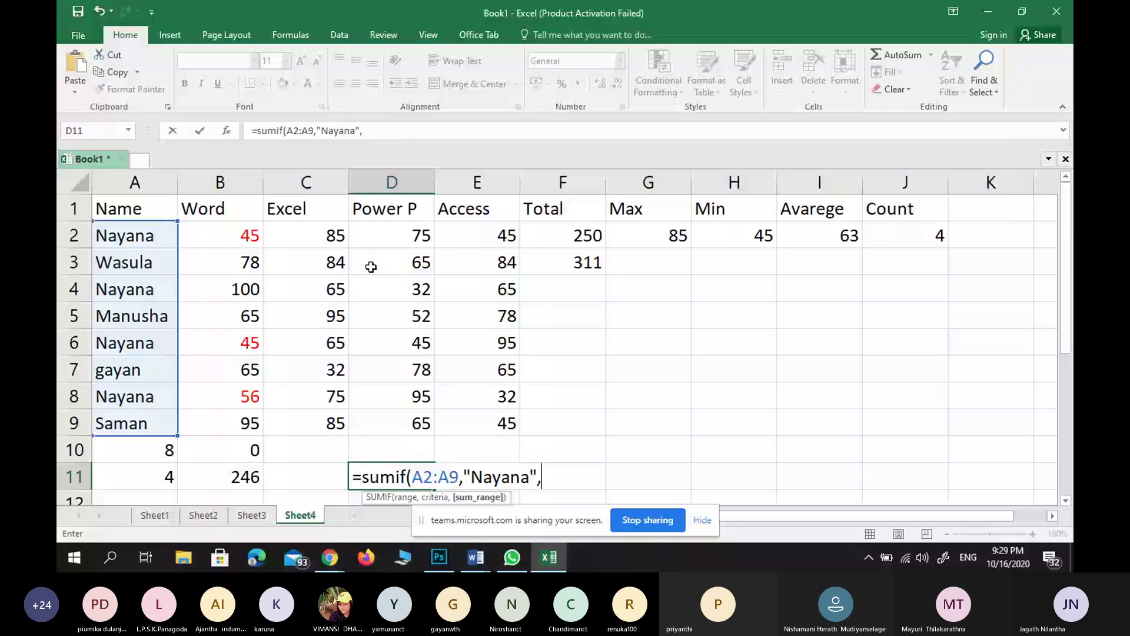
pyautogui.moveTo(376, 236); pyautogui.dragTo(400, 422)
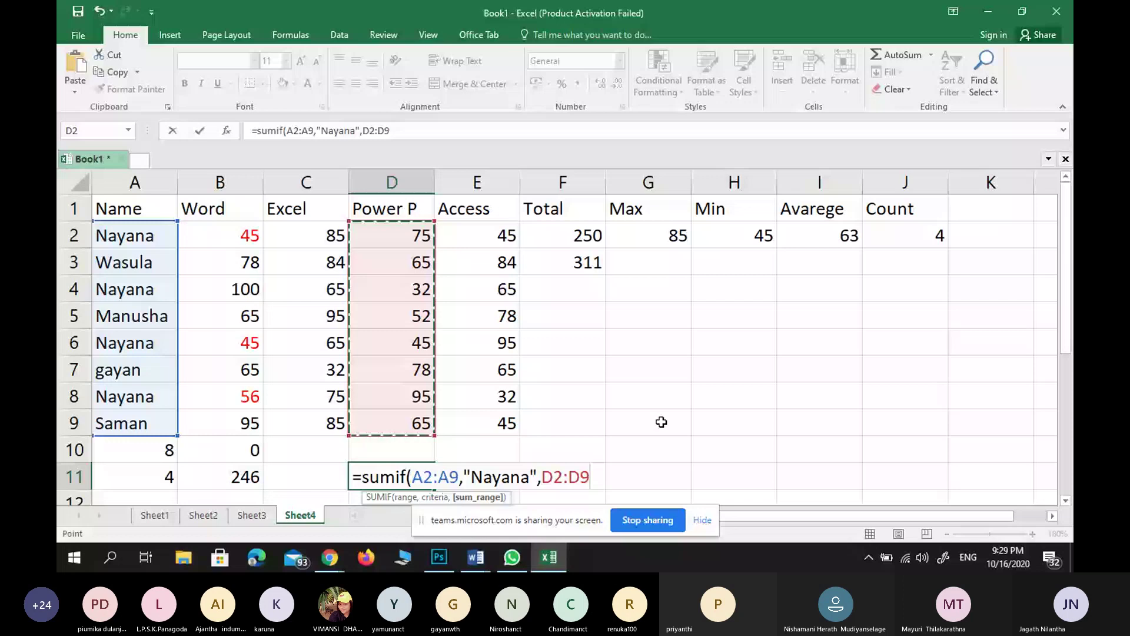
pyautogui.write(')')
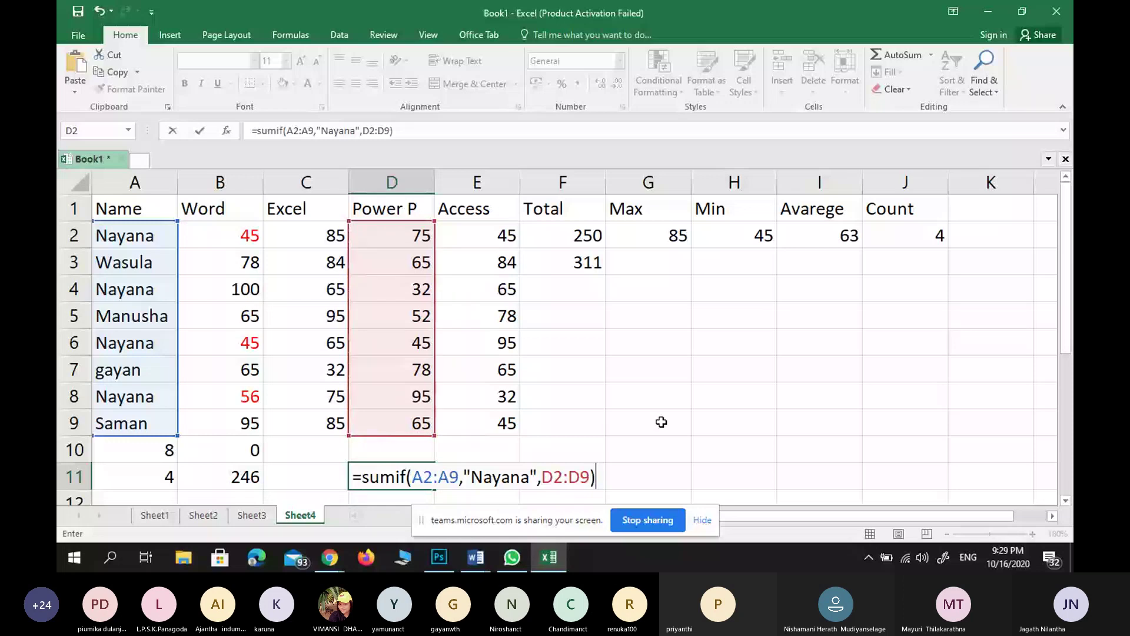
pyautogui.press('Return')
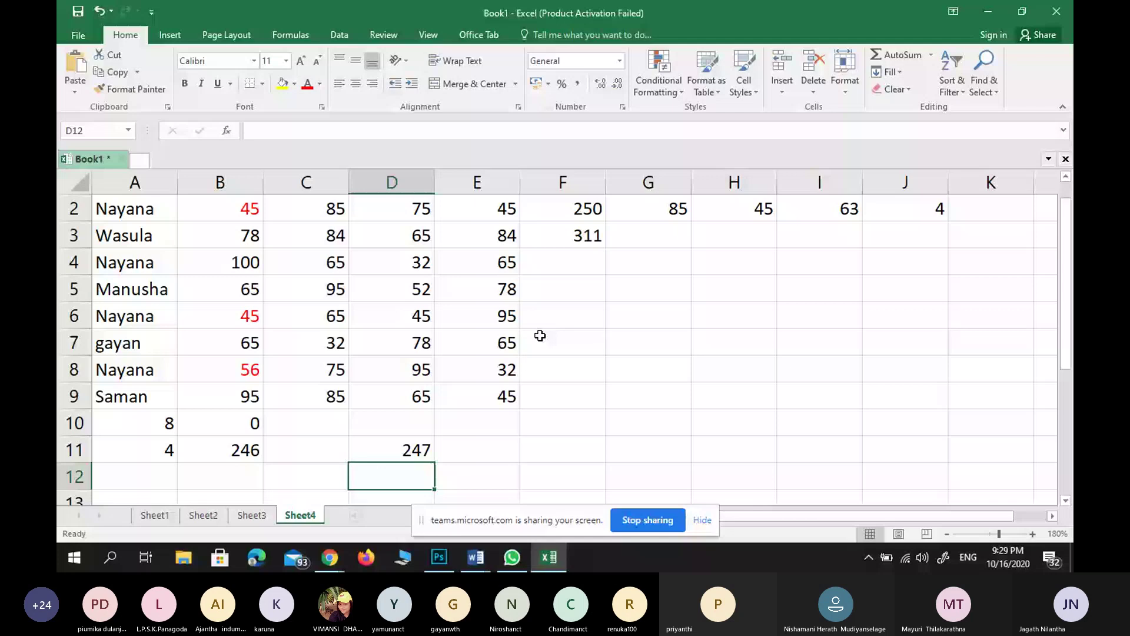
# Start changing the Power P mark in D2 to 100.
pyautogui.scroll(1, 540, 336)
pyautogui.click(408, 238)
pyautogui.write('100')
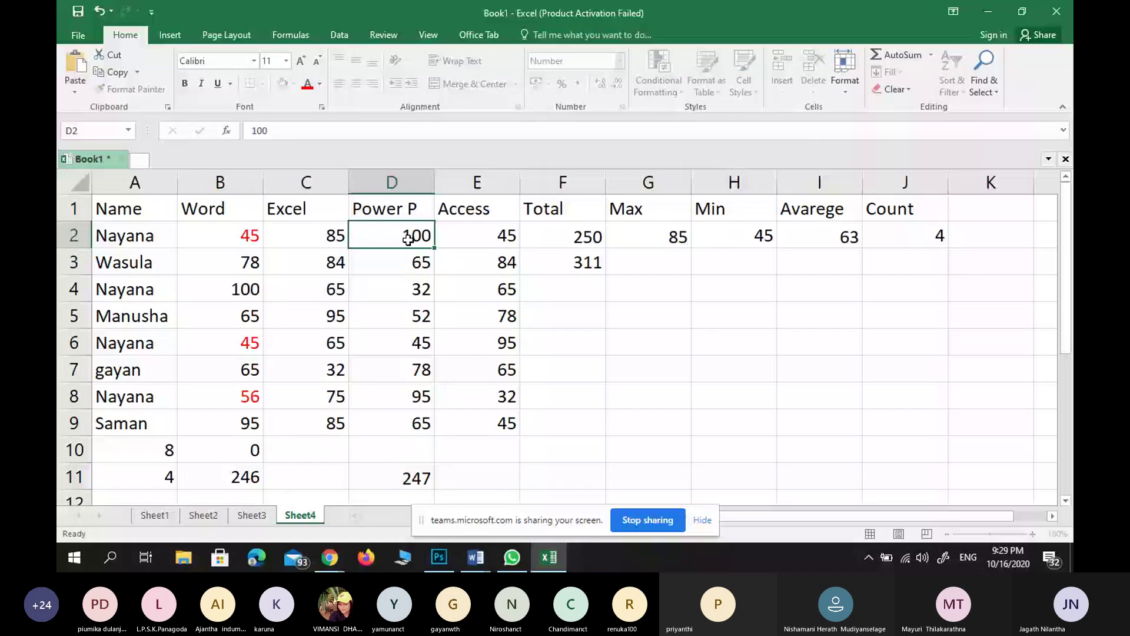
# Set Nayana's Power P marks in D6 and D8 to 50.
pyautogui.click(388, 343)
pyautogui.write('50')
pyautogui.press('Return')
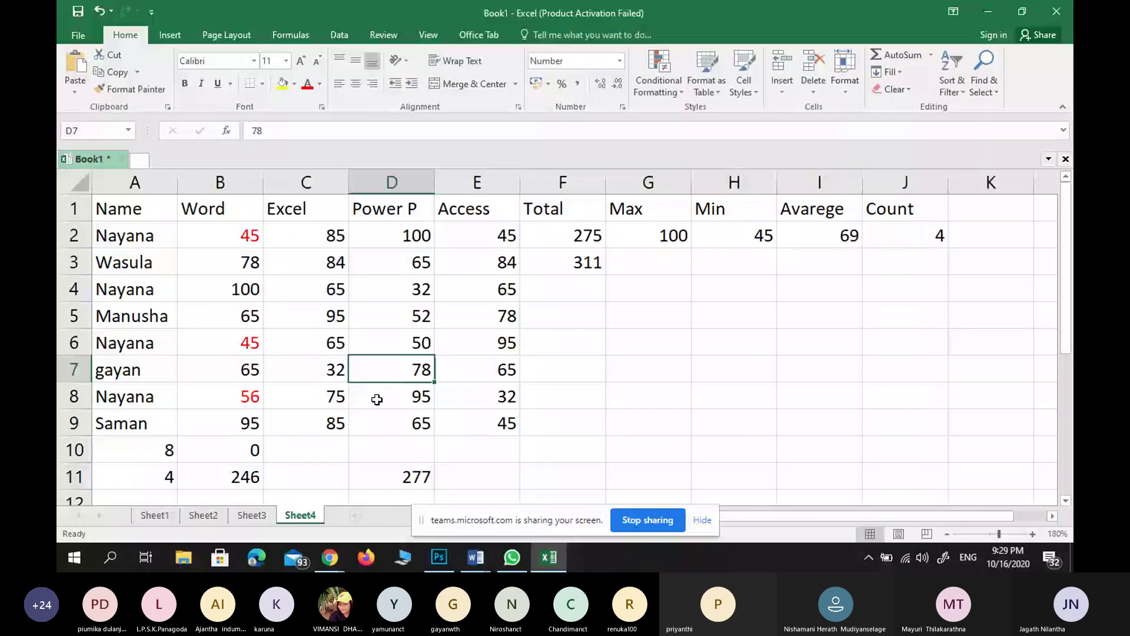
pyautogui.click(377, 400)
pyautogui.write('50')
pyautogui.press('Return')
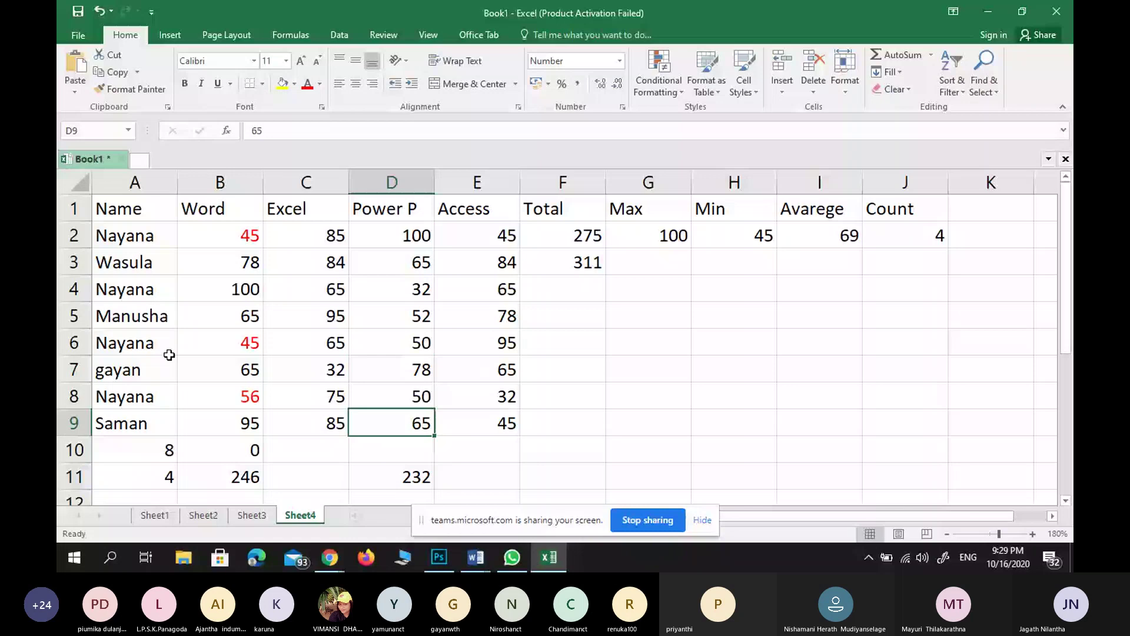
pyautogui.click(391, 402)
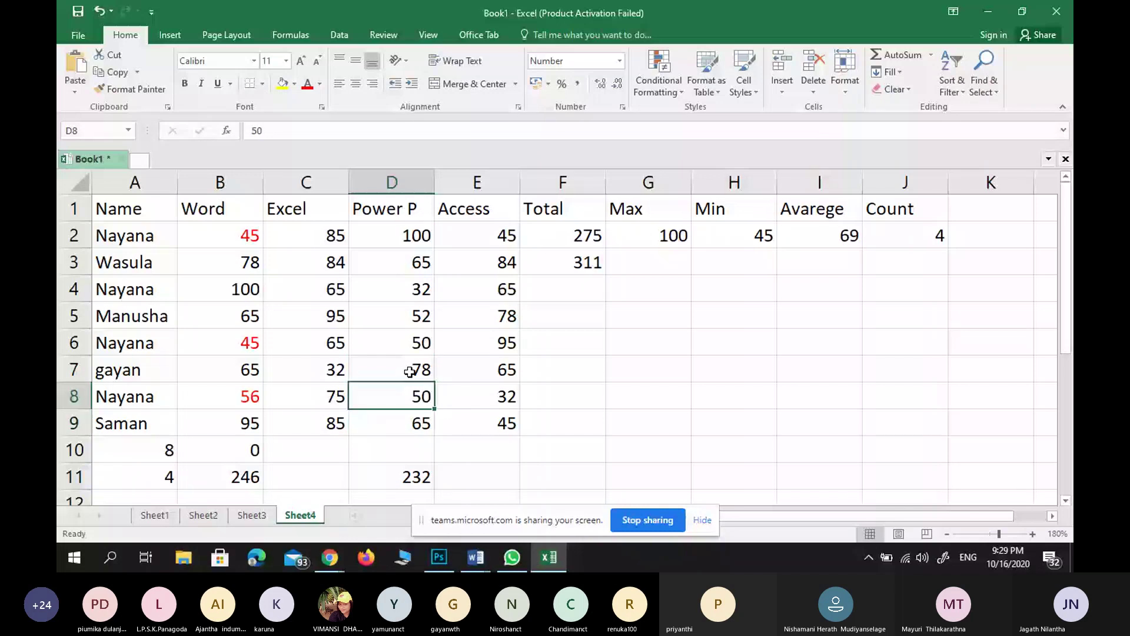
pyautogui.click(414, 331)
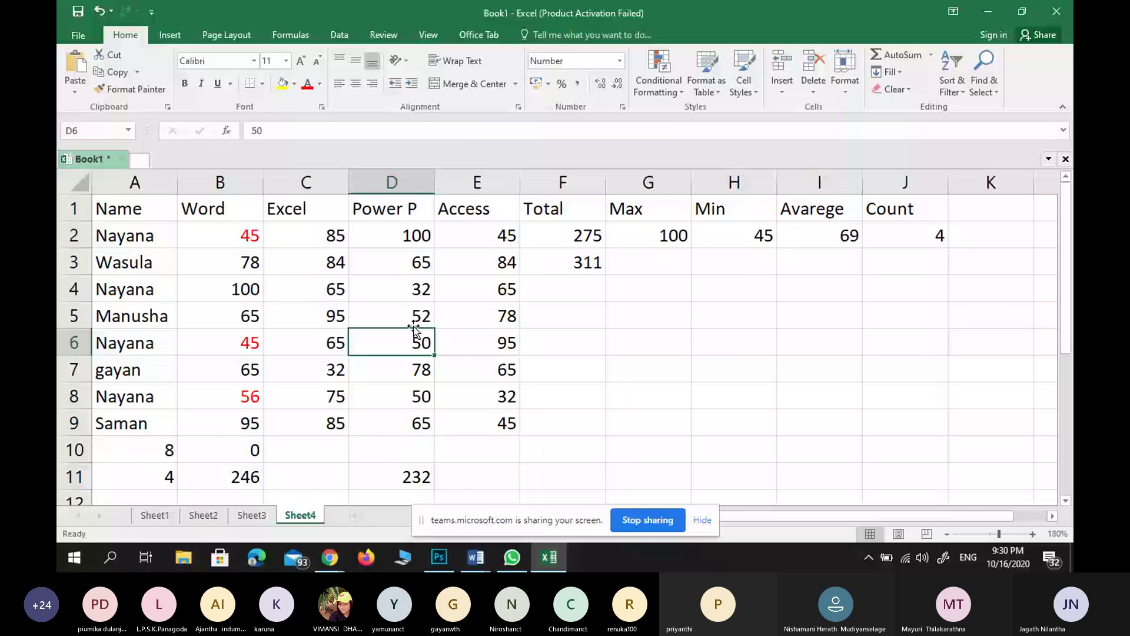
# Change D4's Power P mark to 50 and check D11's SUMIF total becomes 250.
pyautogui.click(398, 289)
pyautogui.write('50')
pyautogui.press('Return')
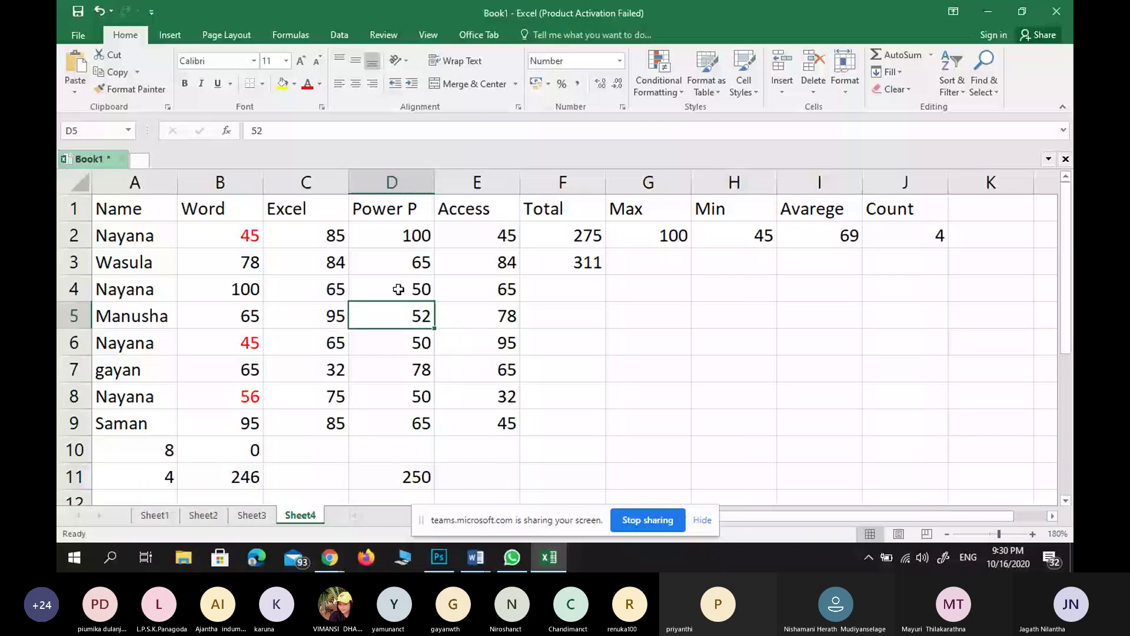
pyautogui.click(391, 477)
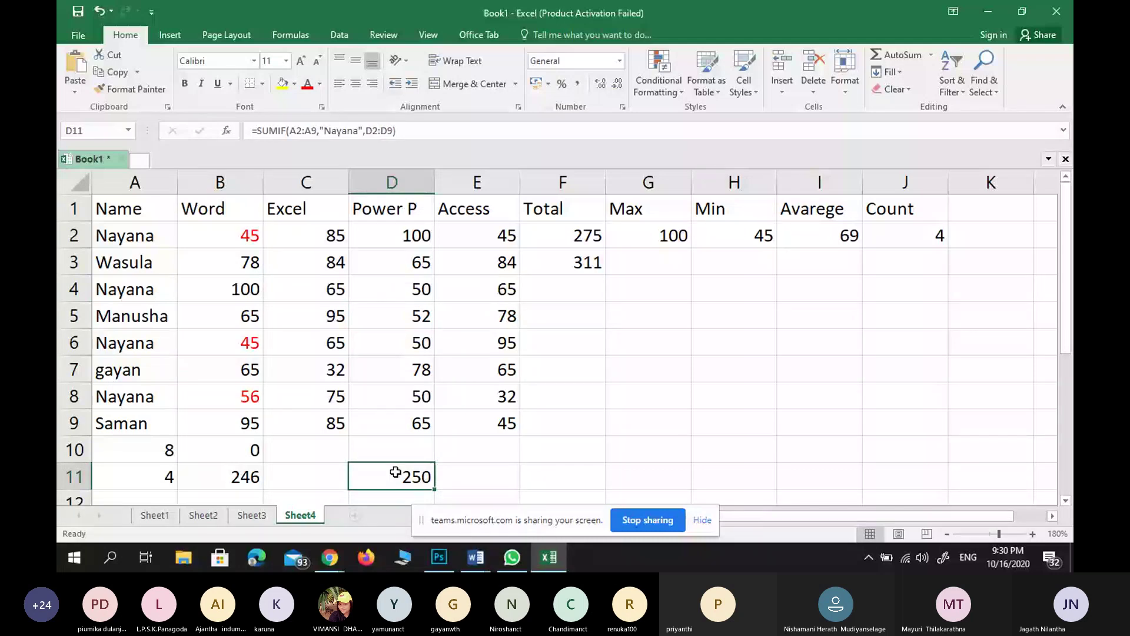
pyautogui.click(242, 476)
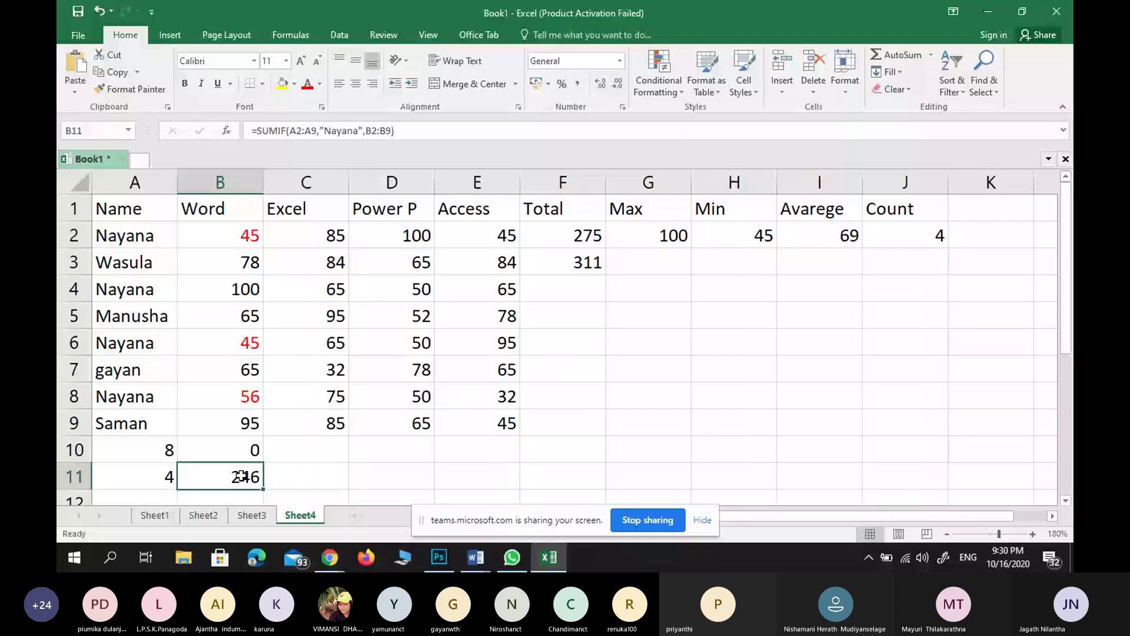
# Review the Word SUMIF in B11, then start a new formula in C10.
pyautogui.doubleClick(242, 476)
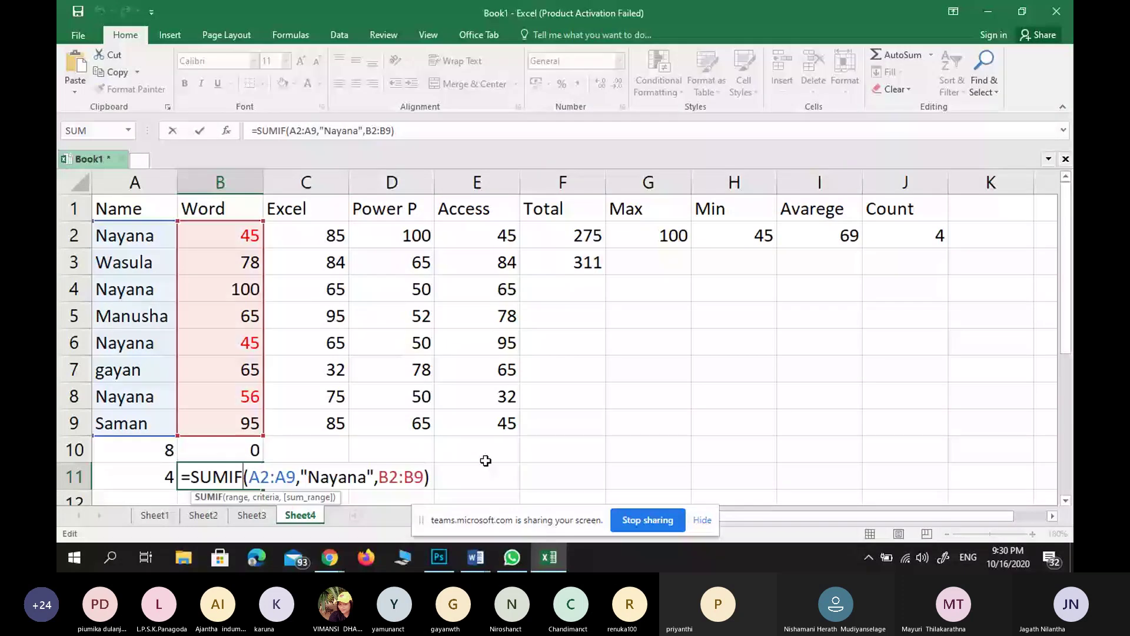
pyautogui.press('Return')
pyautogui.scroll(1, 301, 457)
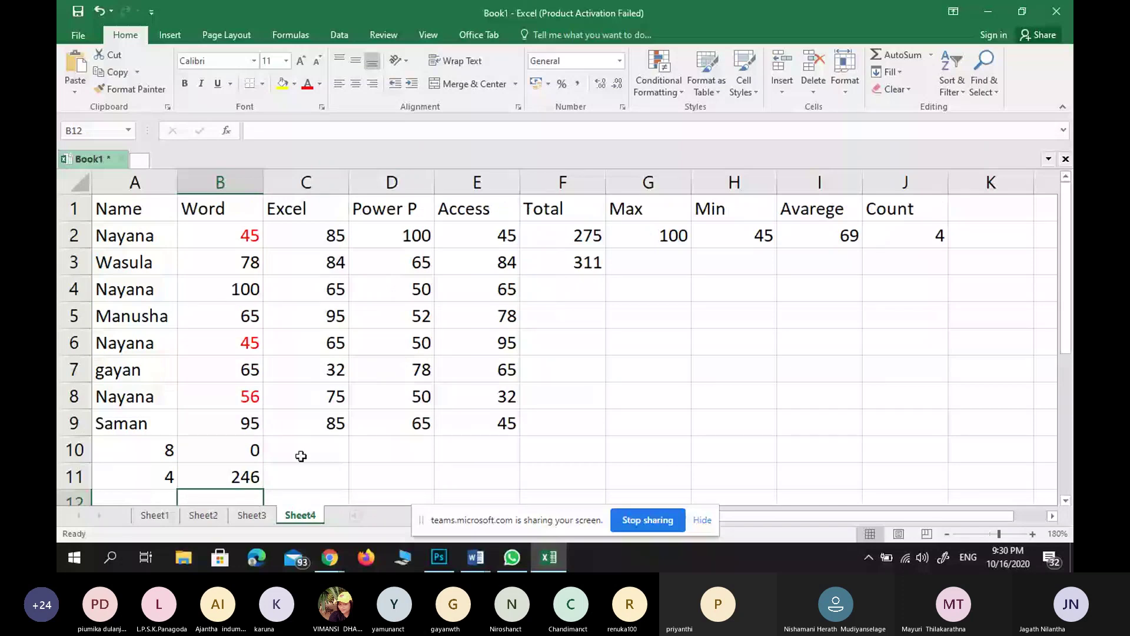
pyautogui.click(301, 456)
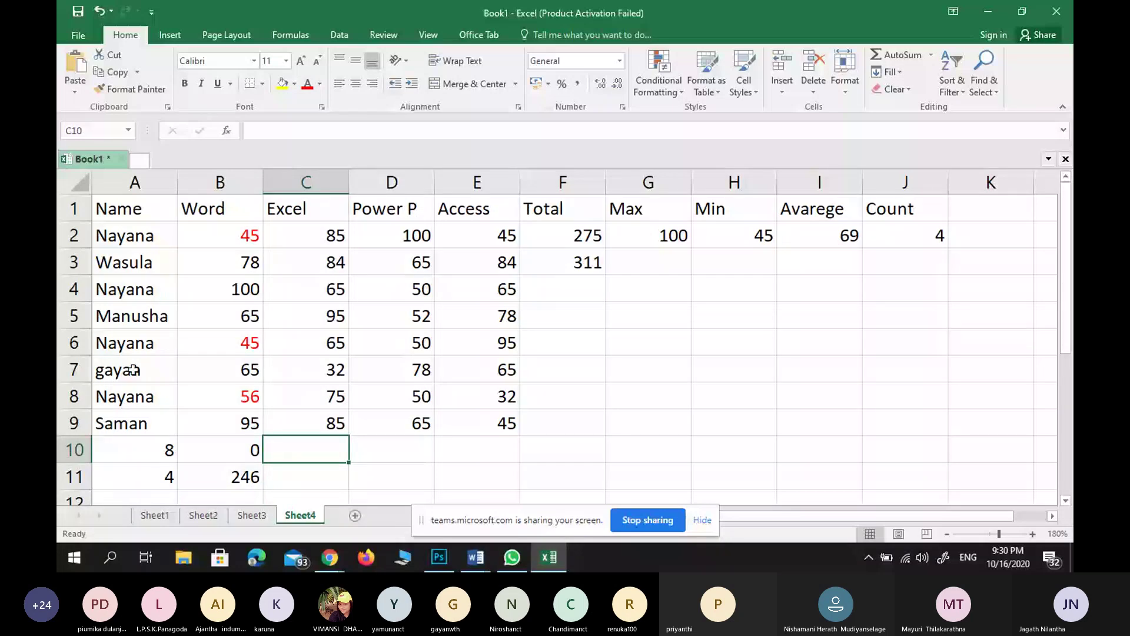
pyautogui.write('=')
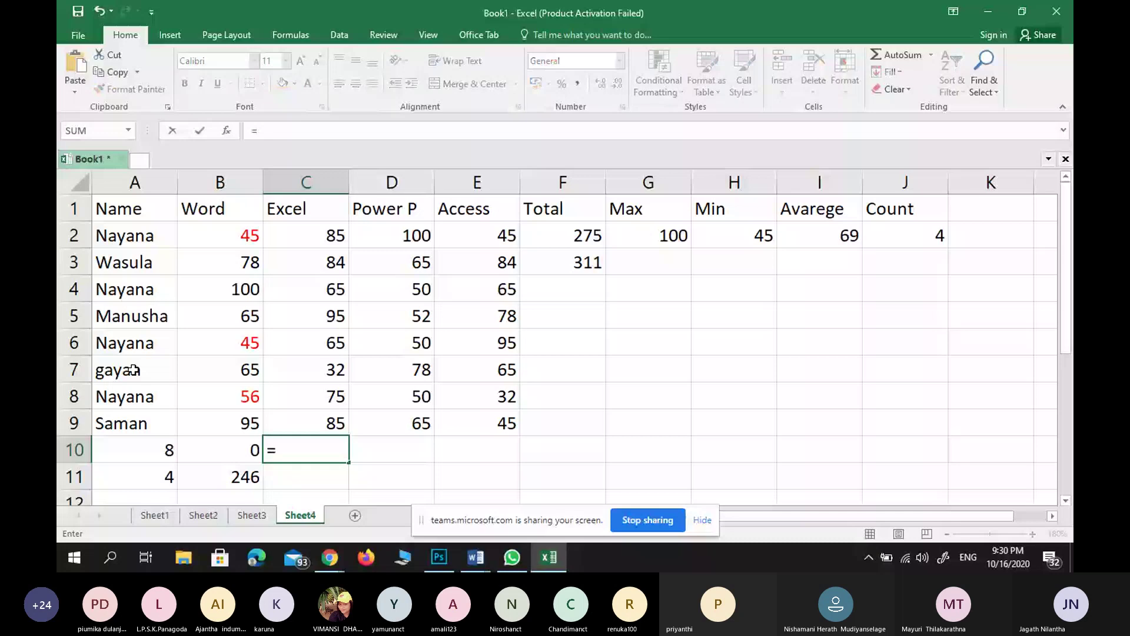
# Enter an AVERAGEIF in C10 for Nayana, first averaging the Power P marks D2:D9.
pyautogui.write('ave')
pyautogui.doubleClick(311, 509)
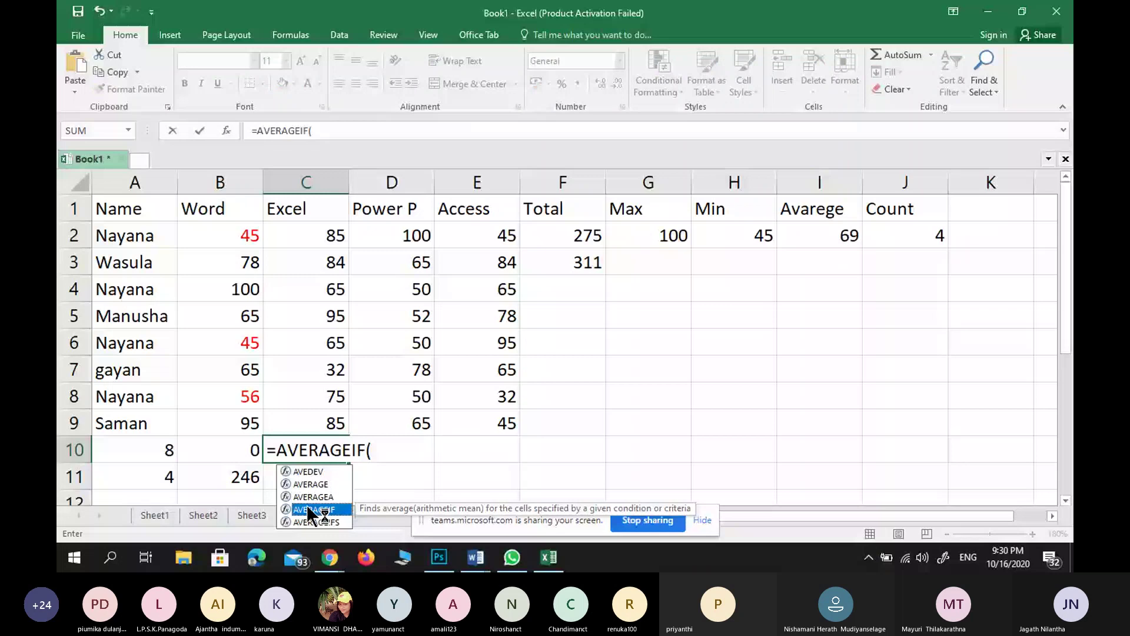
pyautogui.moveTo(126, 236); pyautogui.dragTo(127, 423)
pyautogui.write(',"')
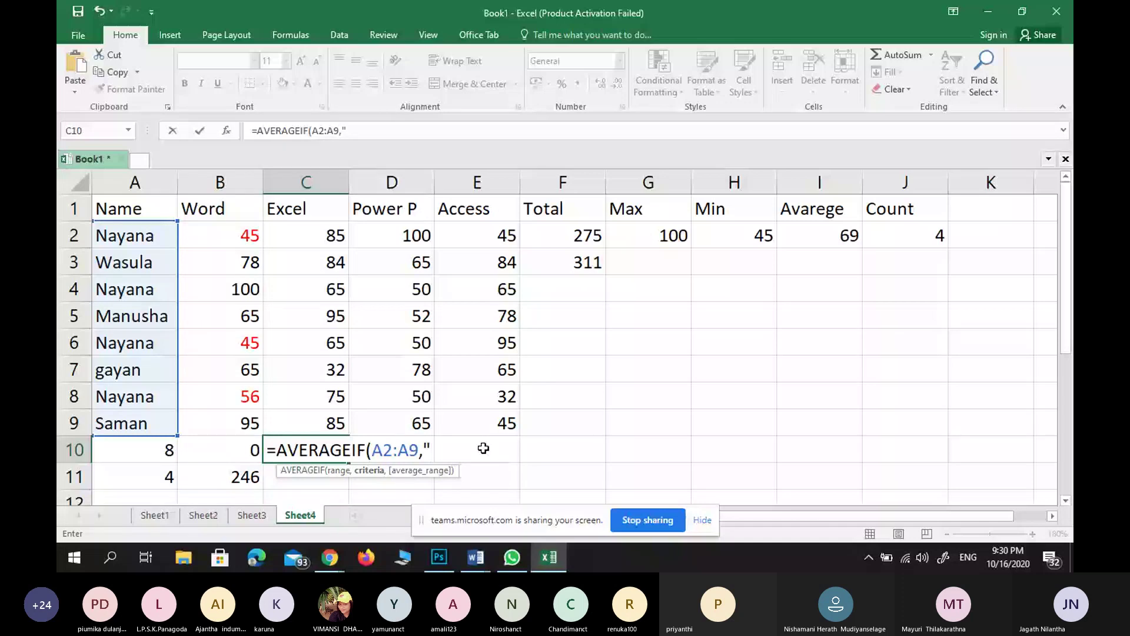
pyautogui.write('Nayana')
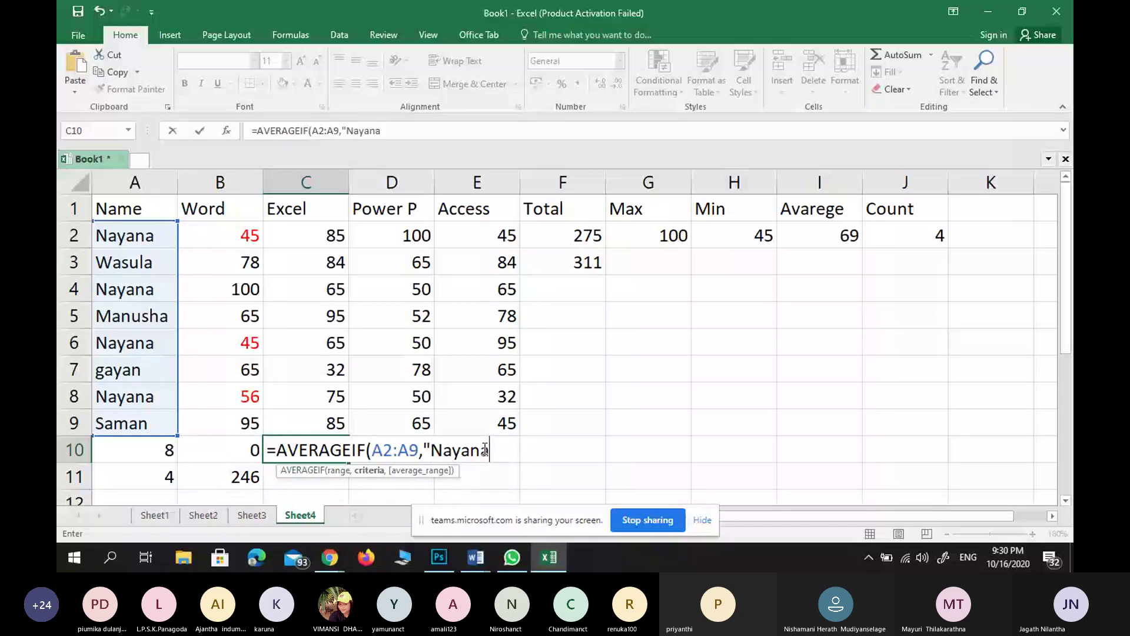
pyautogui.write('"')
pyautogui.write(',')
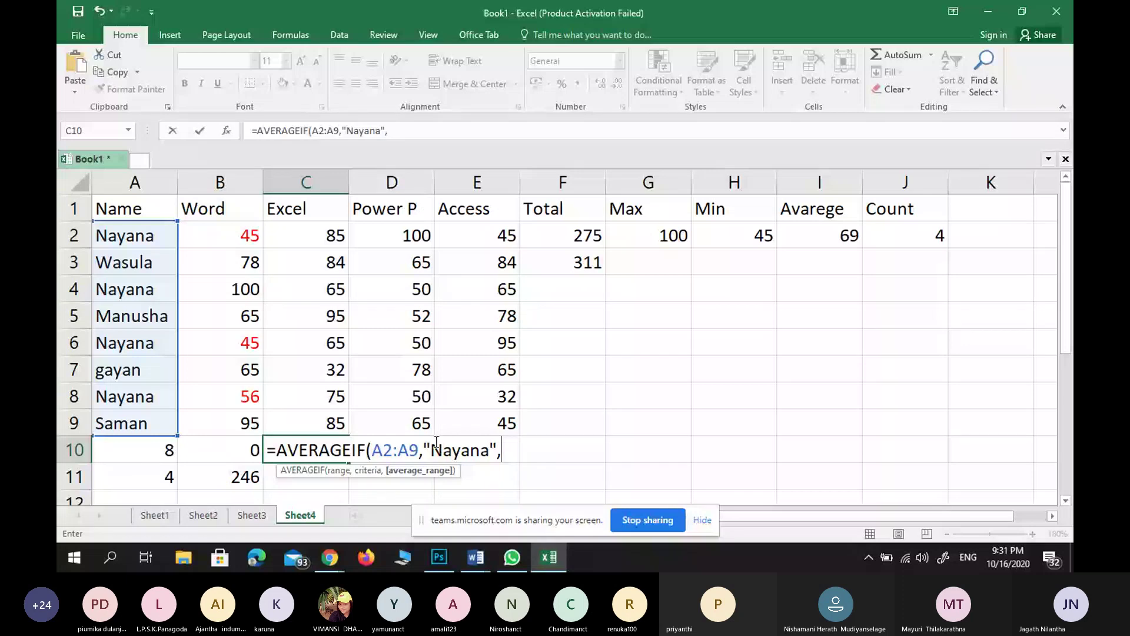
pyautogui.moveTo(400, 236); pyautogui.dragTo(400, 423)
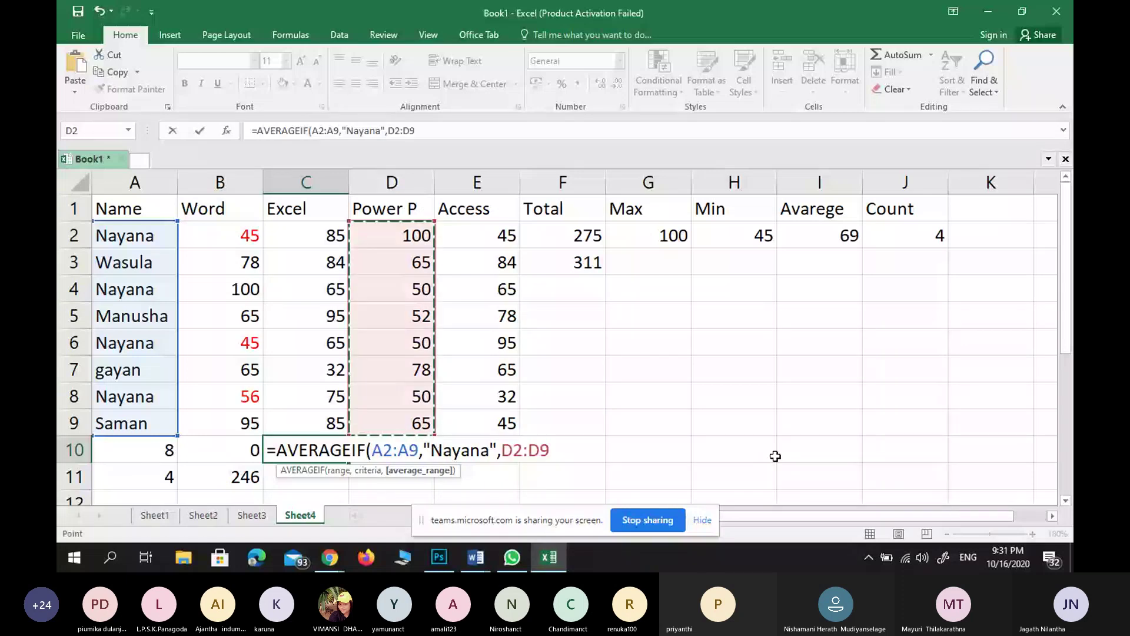
pyautogui.write(')')
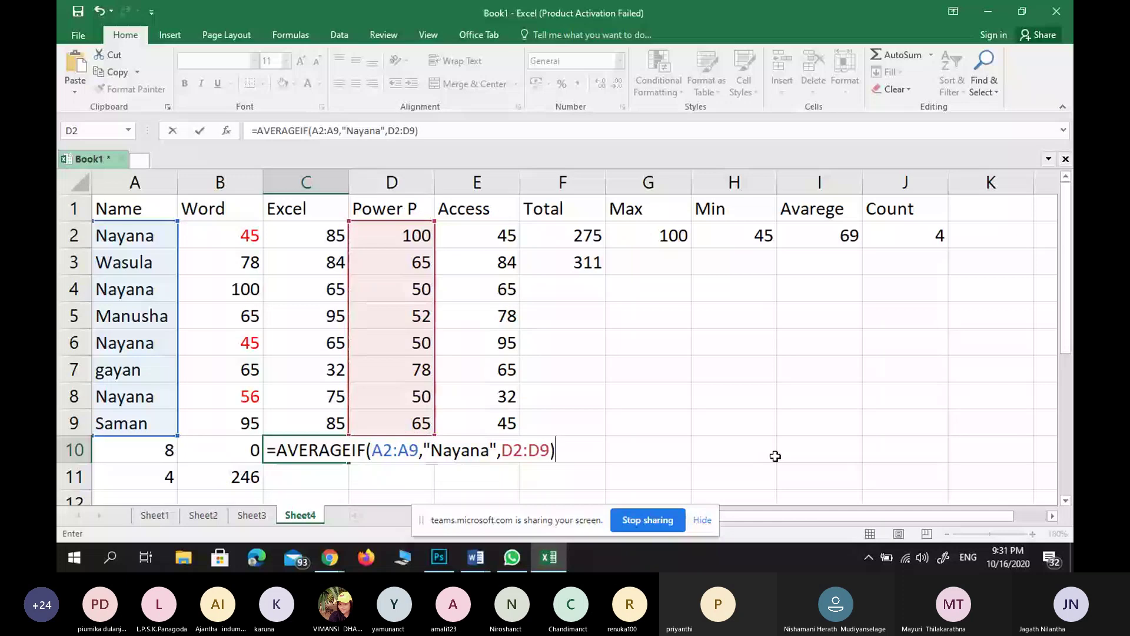
pyautogui.press('Return')
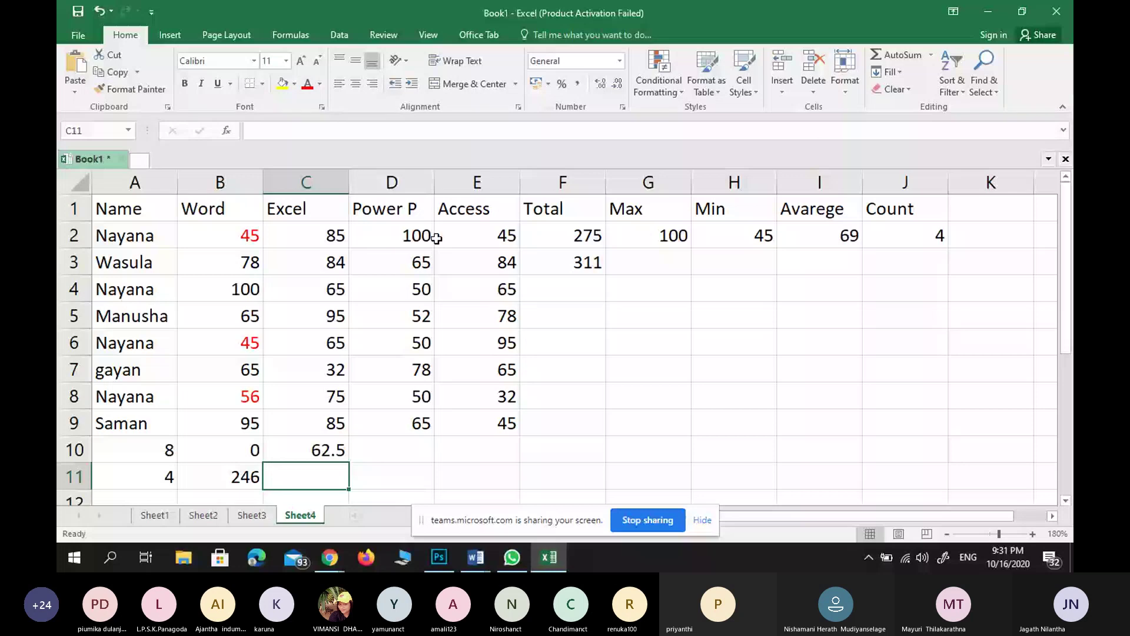
# Redo C10 as =AVERAGEIF(A2:A9,"Nayana",C2:C9), giving Nayana's Excel average of 72.5.
pyautogui.press('Up')
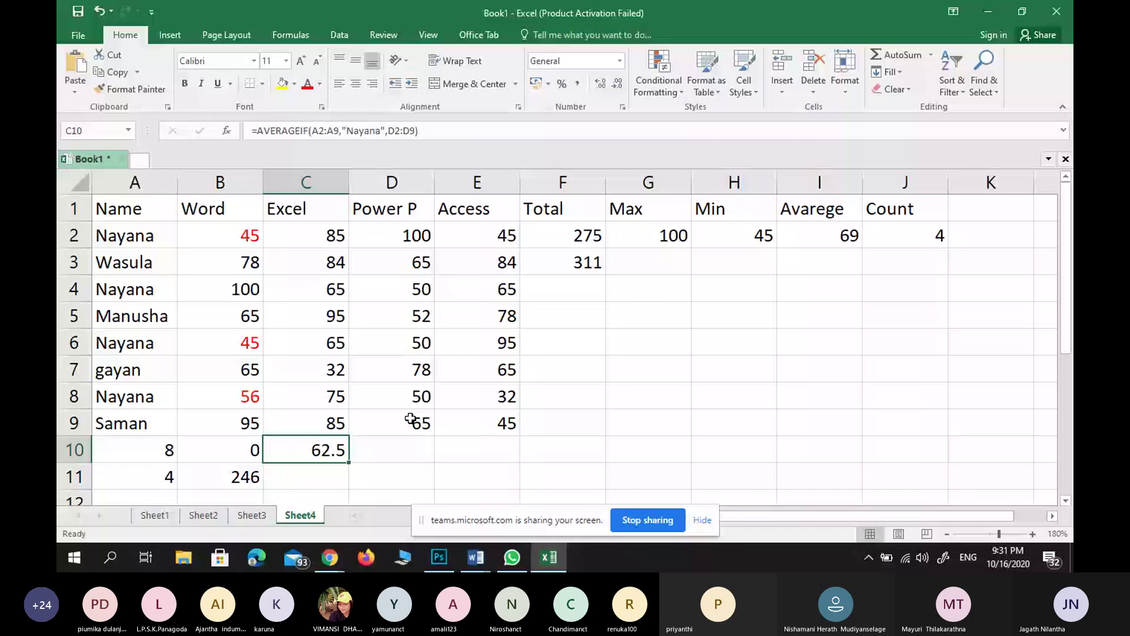
pyautogui.write('=av')
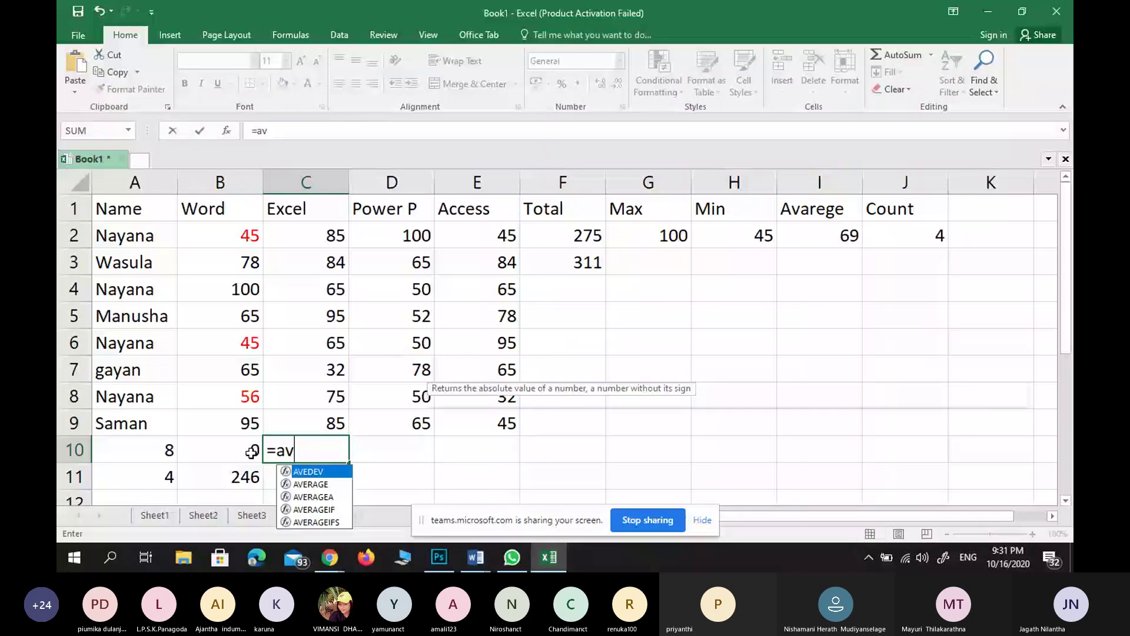
pyautogui.write('a')
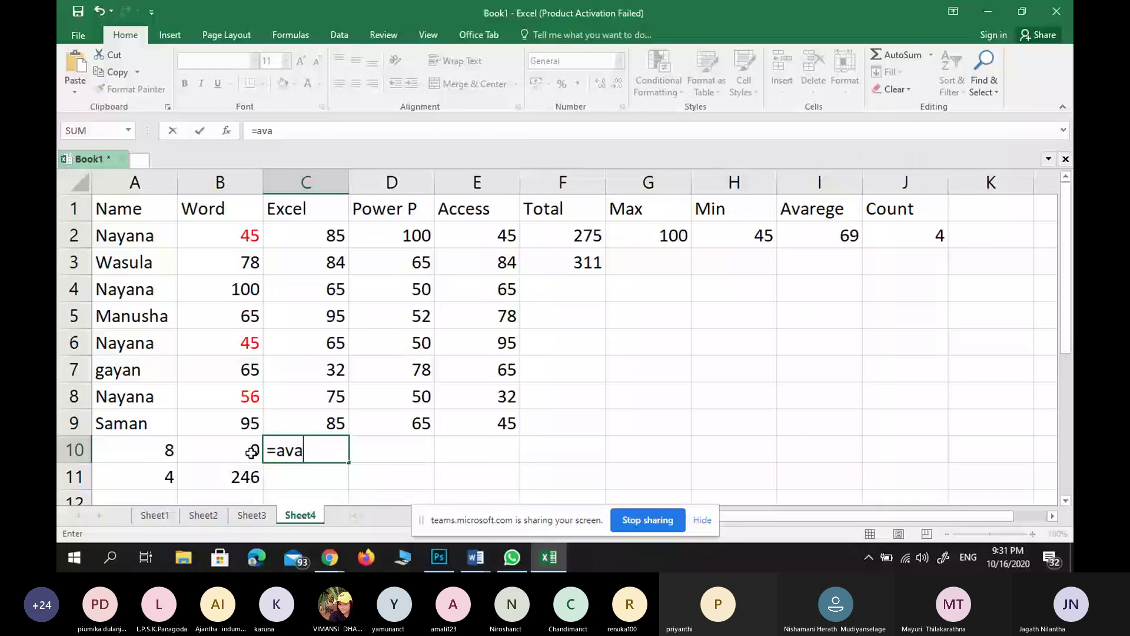
pyautogui.press('BackSpace')
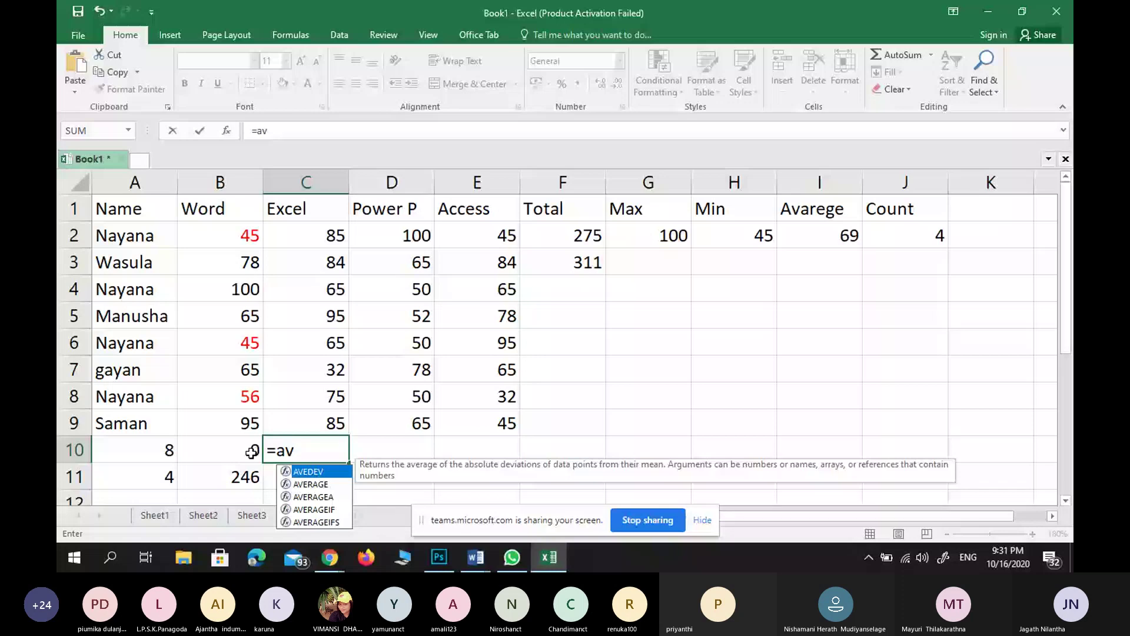
pyautogui.doubleClick(313, 509)
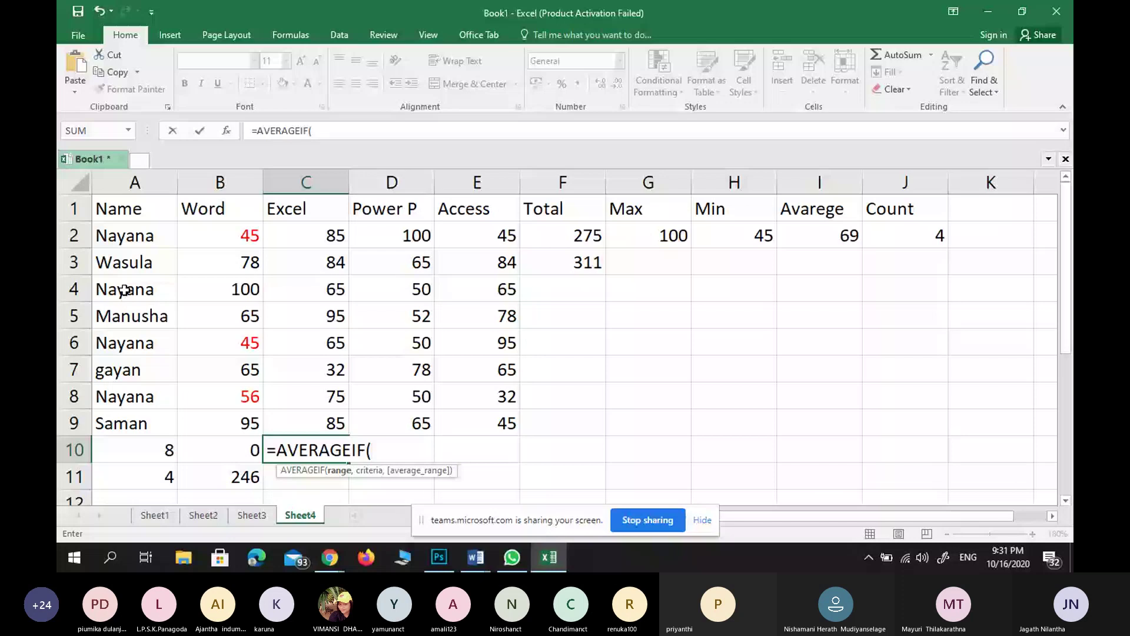
pyautogui.moveTo(124, 236); pyautogui.dragTo(124, 423)
pyautogui.write(',')
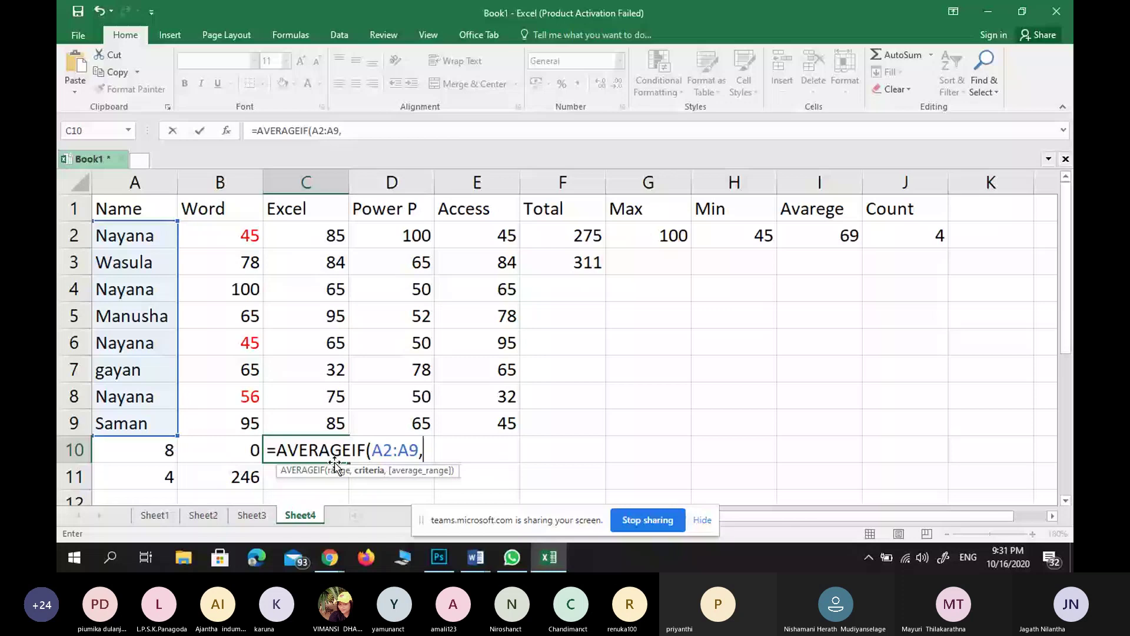
pyautogui.write('"Nayana"')
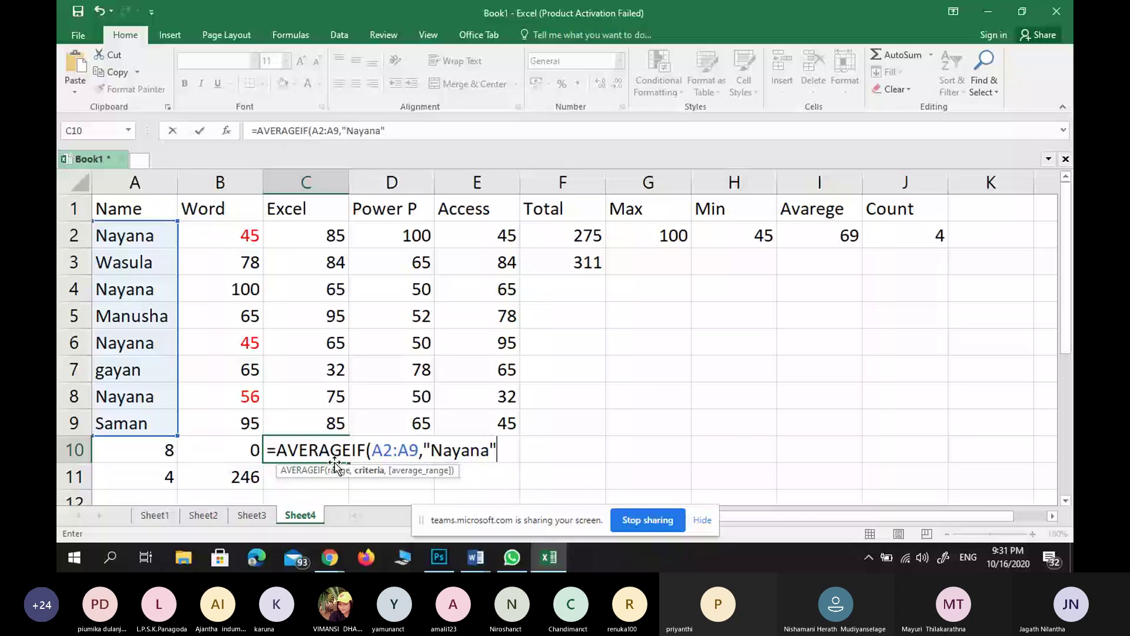
pyautogui.write(',')
pyautogui.moveTo(306, 232); pyautogui.dragTo(328, 418)
pyautogui.press('Return')
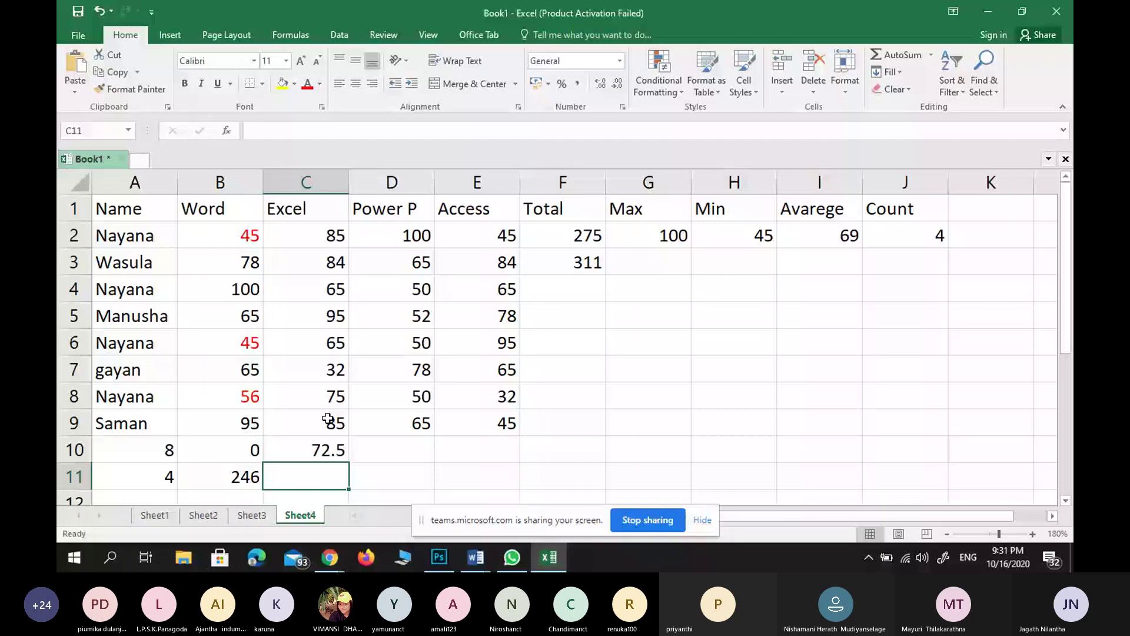
pyautogui.doubleClick(309, 449)
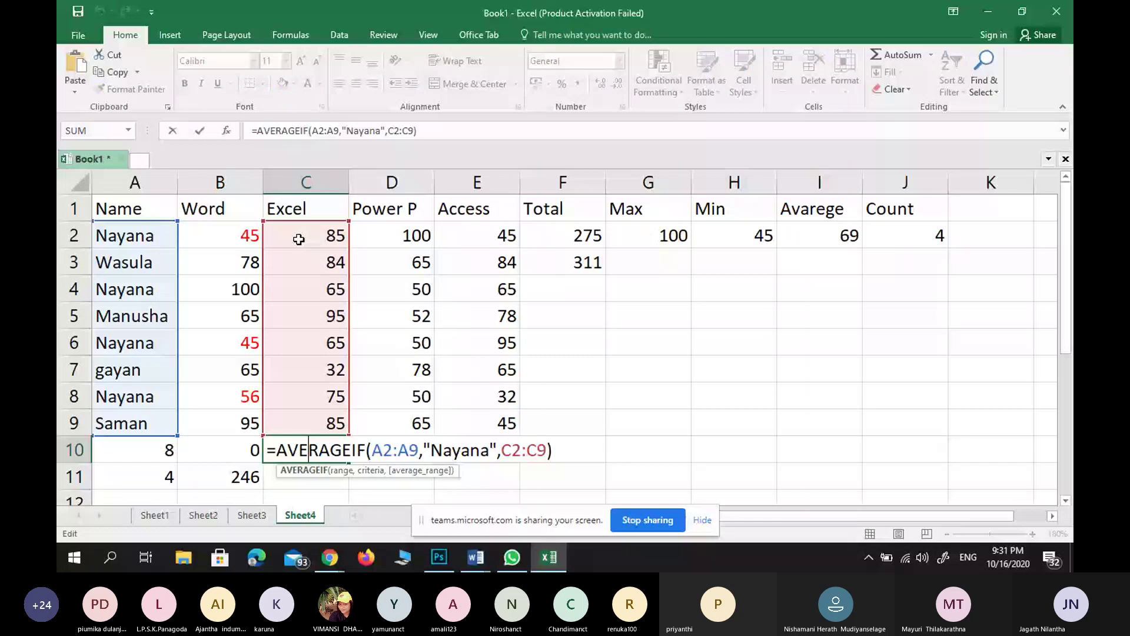
pyautogui.press('Return')
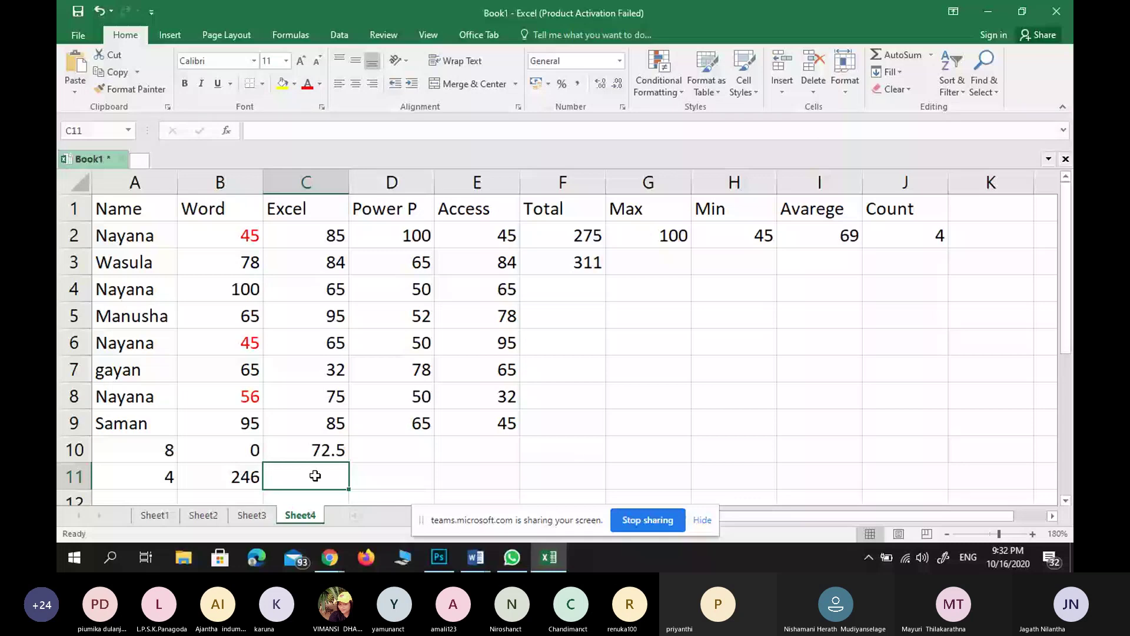
# Sum the student's four Excel marks (C2+C4+C6+C8) in C11, giving 290.
pyautogui.write('=')
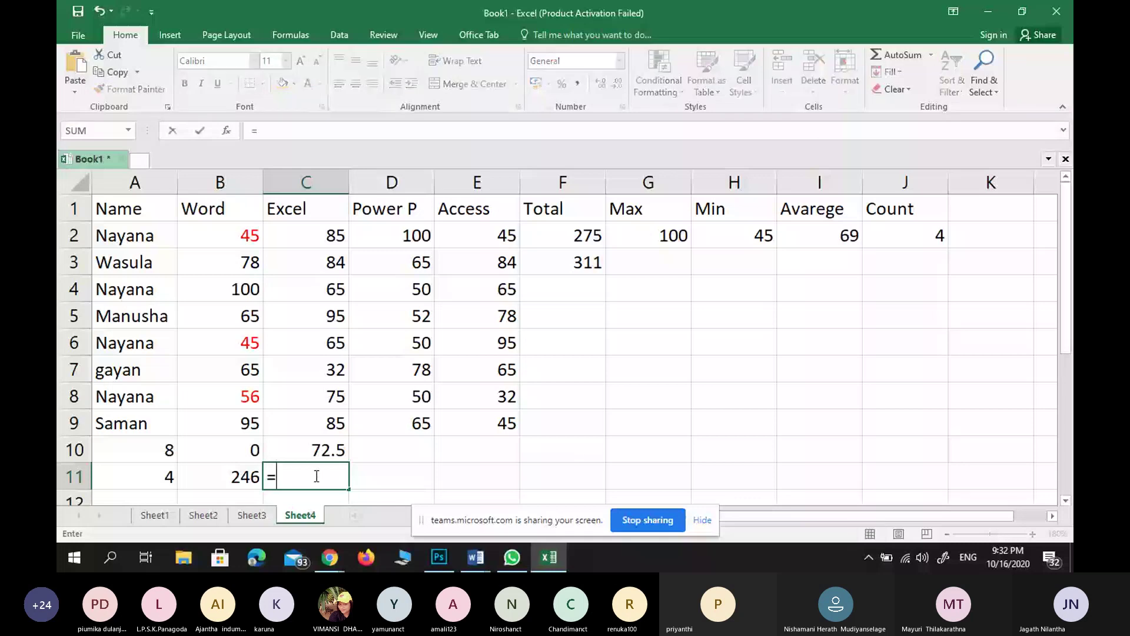
pyautogui.click(306, 236)
pyautogui.write('+')
pyautogui.click(312, 287)
pyautogui.write('+')
pyautogui.click(300, 348)
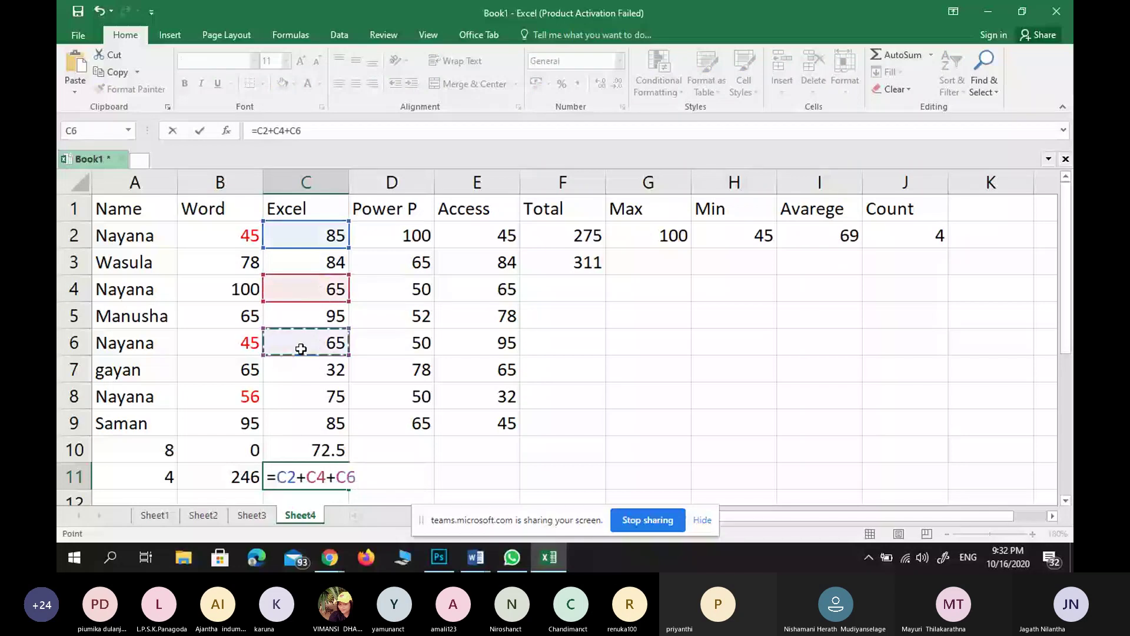
pyautogui.write('+')
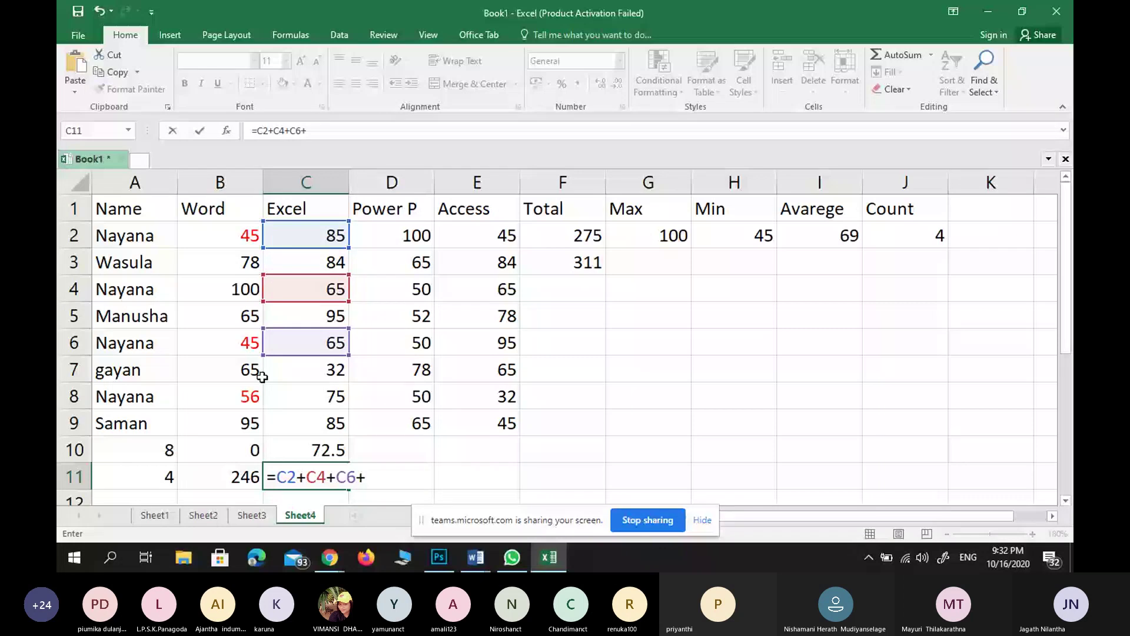
pyautogui.click(314, 396)
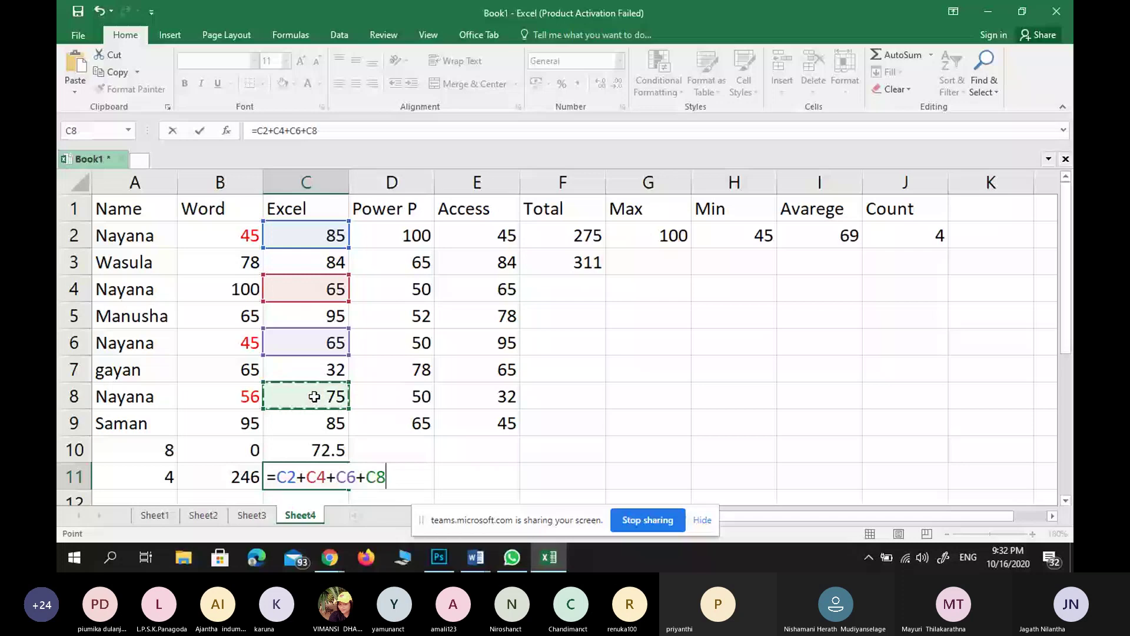
pyautogui.press('Return')
pyautogui.click(324, 450)
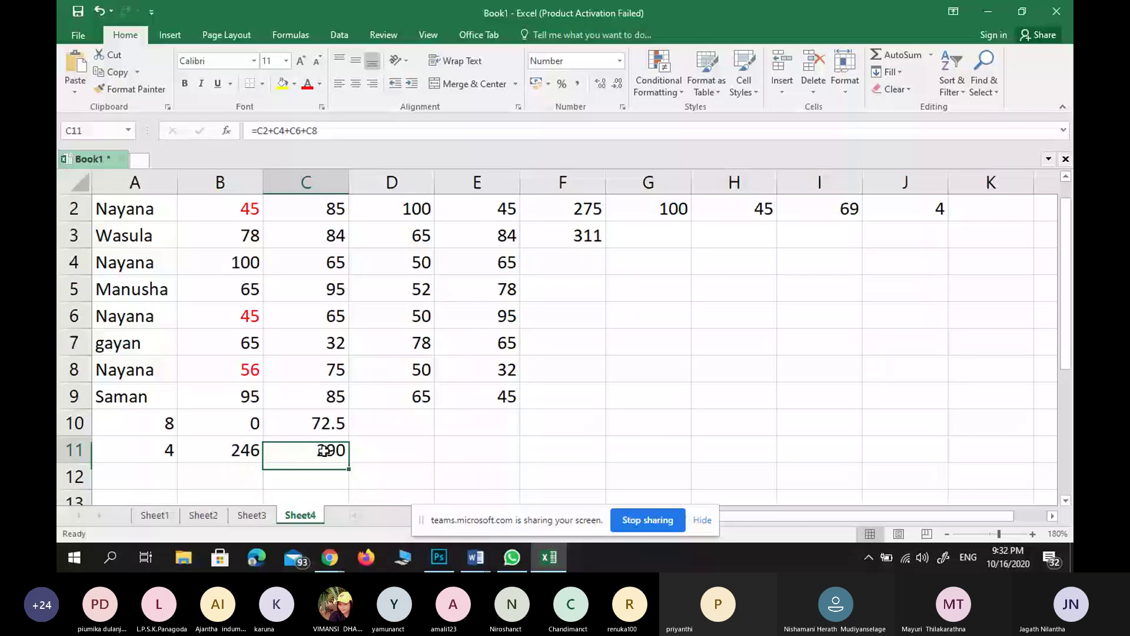
# Enter the count 4 in C12 and divide the sum by it in D12, giving 72.5.
pyautogui.click(341, 474)
pyautogui.write('4')
pyautogui.press('Return')
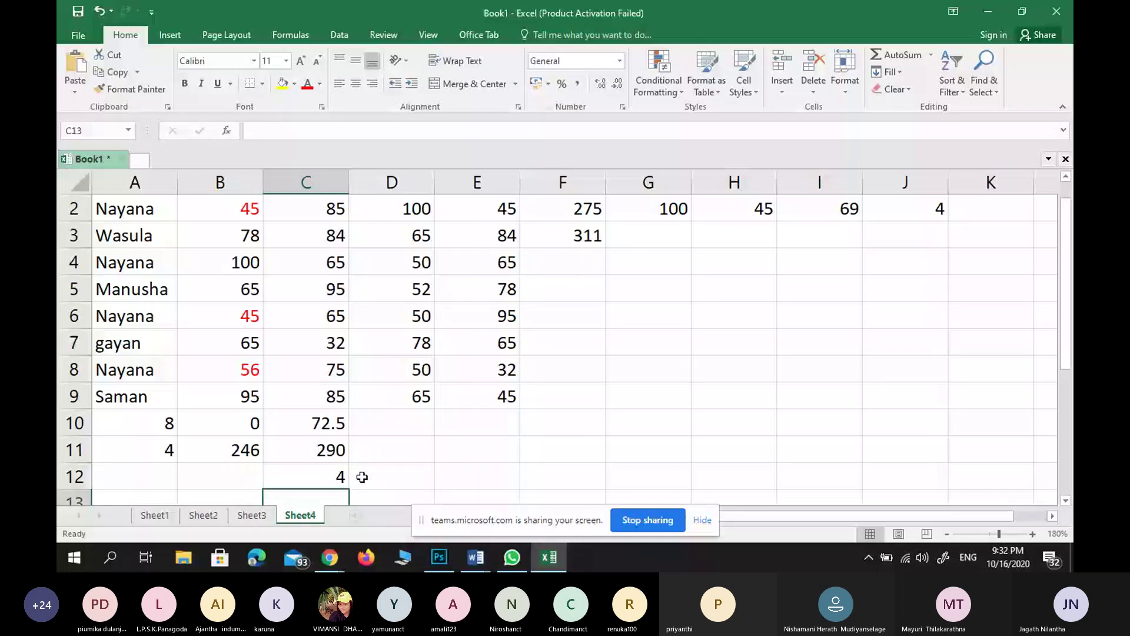
pyautogui.click(362, 477)
pyautogui.write('=')
pyautogui.click(316, 451)
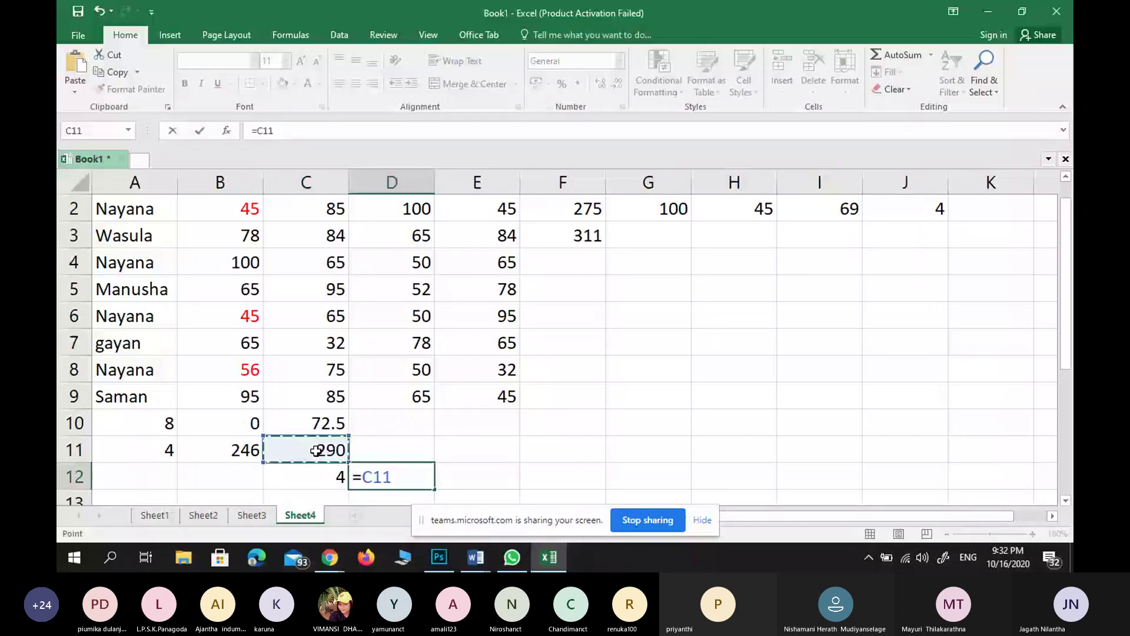
pyautogui.write('/')
pyautogui.click(323, 475)
pyautogui.press('Return')
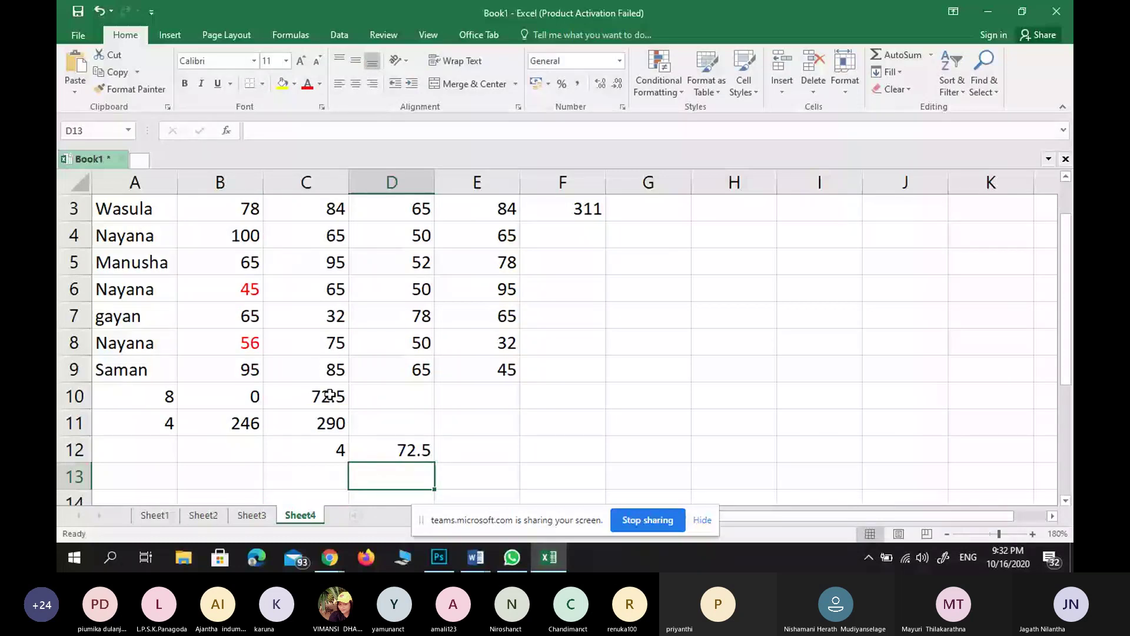
# Clear the manual check cells and reopen C10's AVERAGEIF formula for editing.
pyautogui.moveTo(342, 430); pyautogui.dragTo(381, 454)
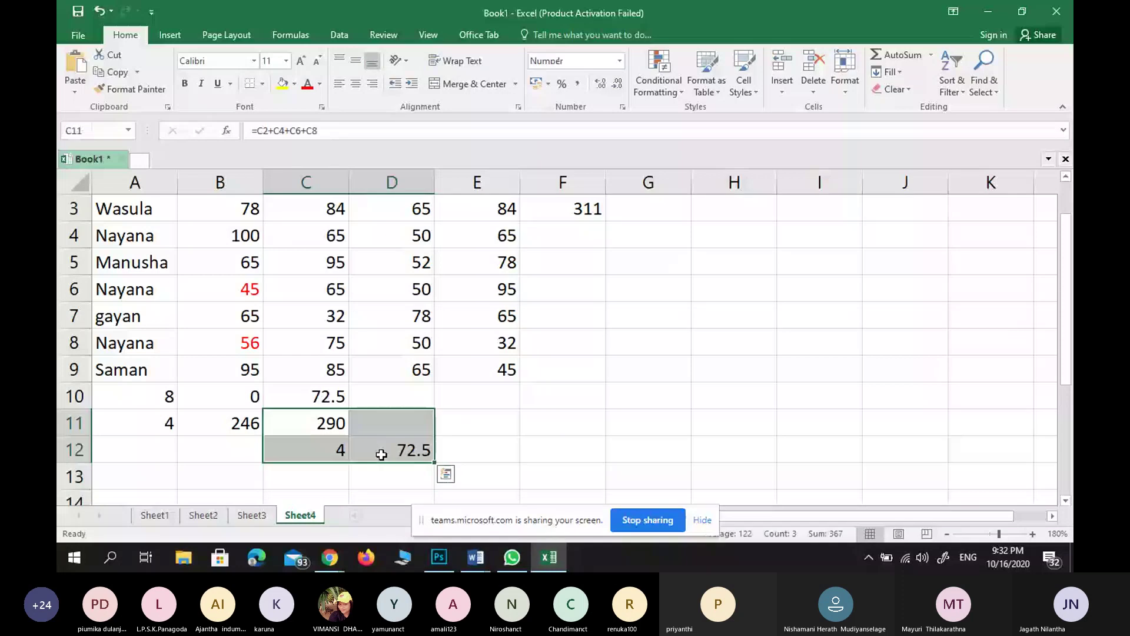
pyautogui.press('Delete')
pyautogui.press('Up')
pyautogui.press('F2')
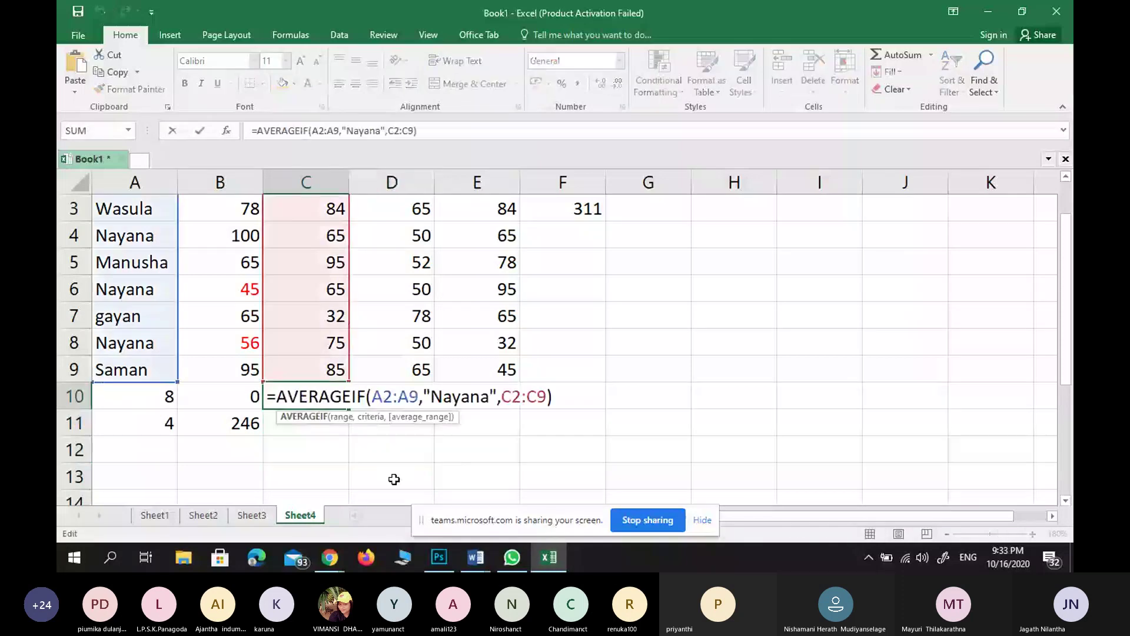
pyautogui.click(319, 396)
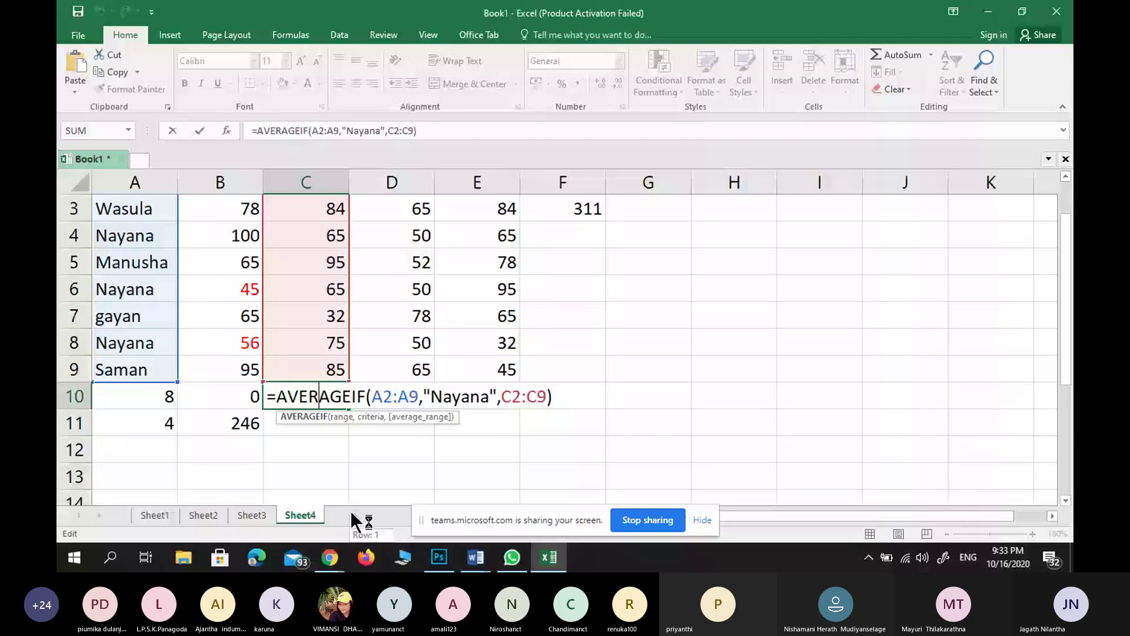
pyautogui.press('Return')
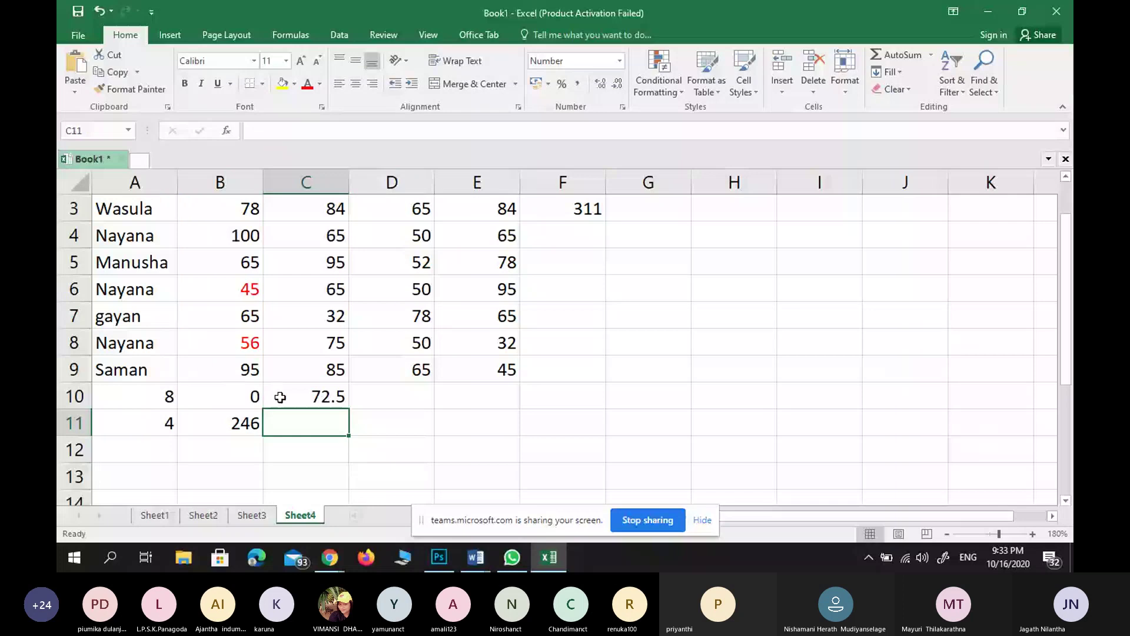
pyautogui.doubleClick(280, 397)
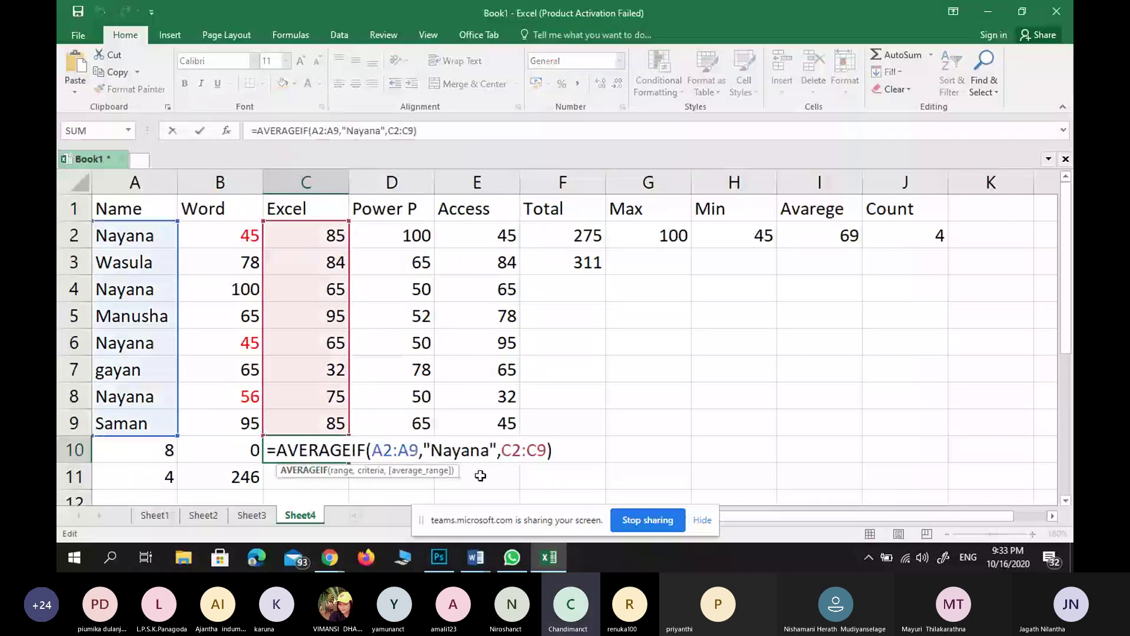
pyautogui.click(325, 565)
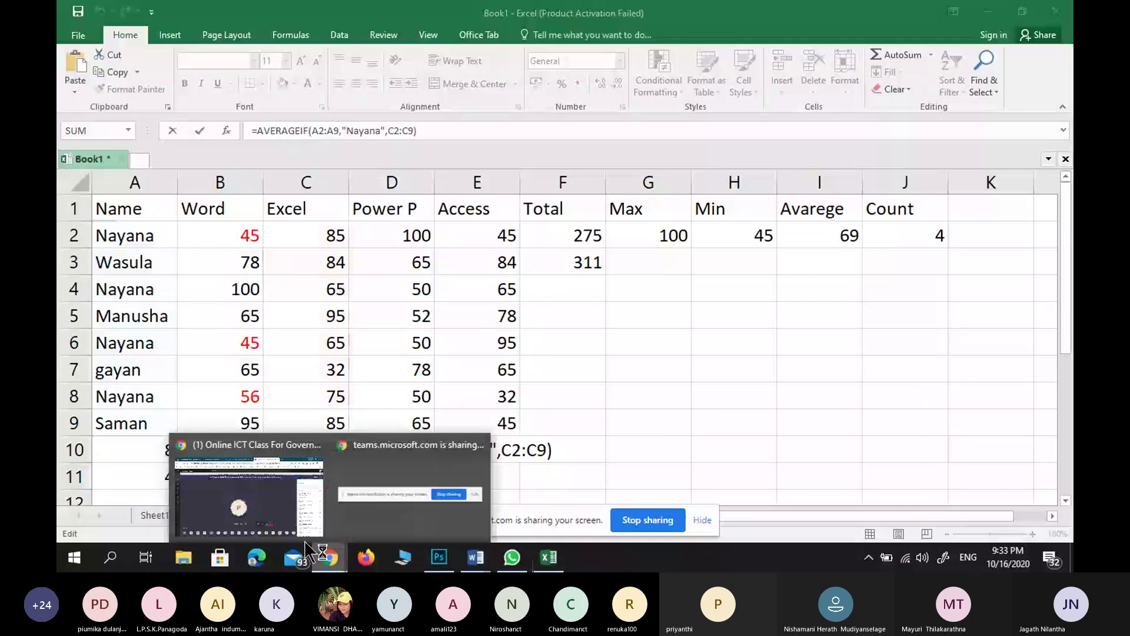
pyautogui.click(281, 511)
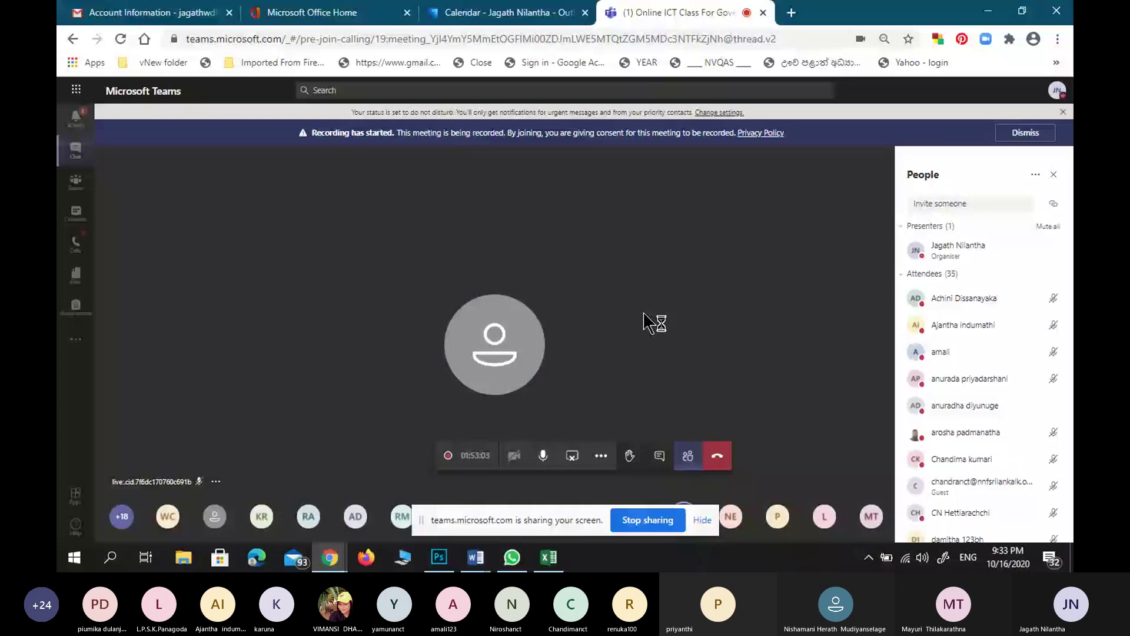
pyautogui.hotkey('alt', 'Tab')
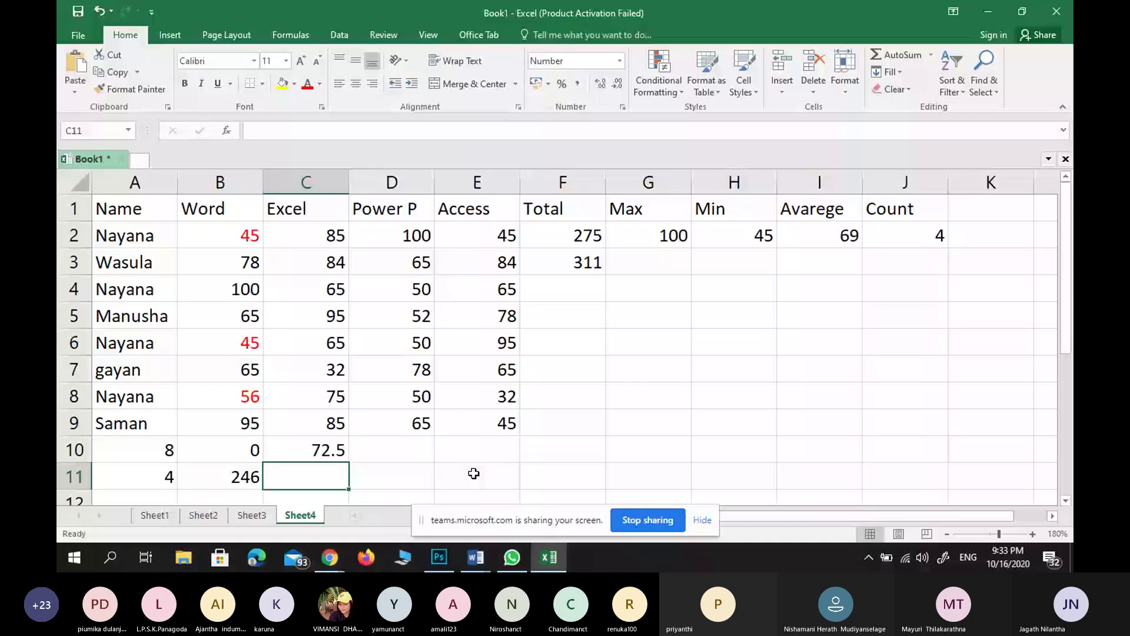
pyautogui.click(392, 450)
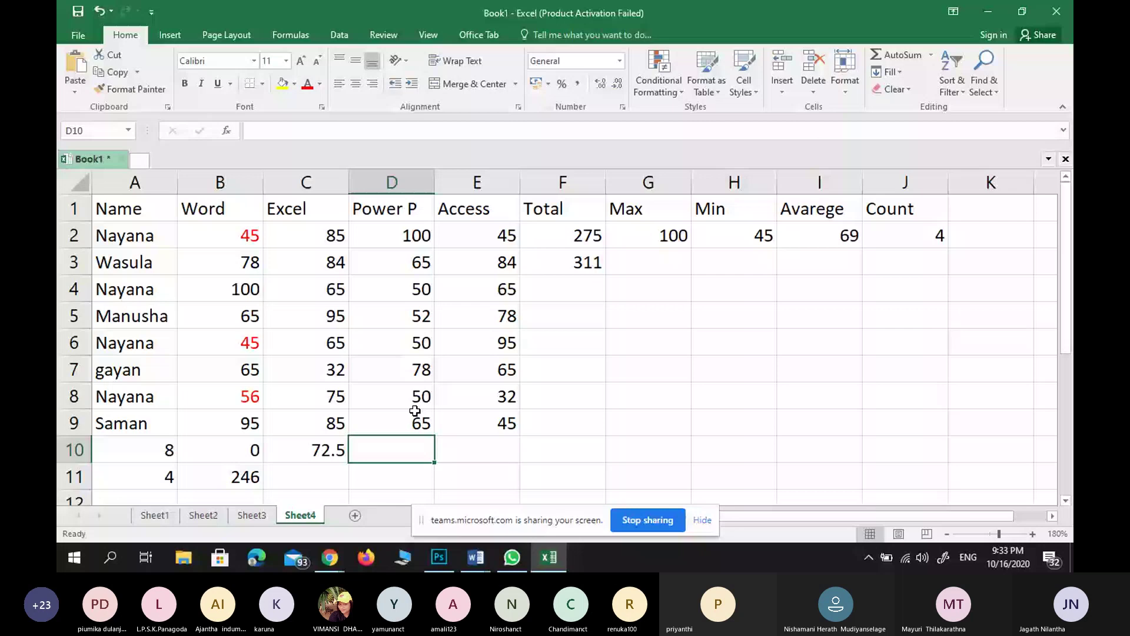
pyautogui.write('=')
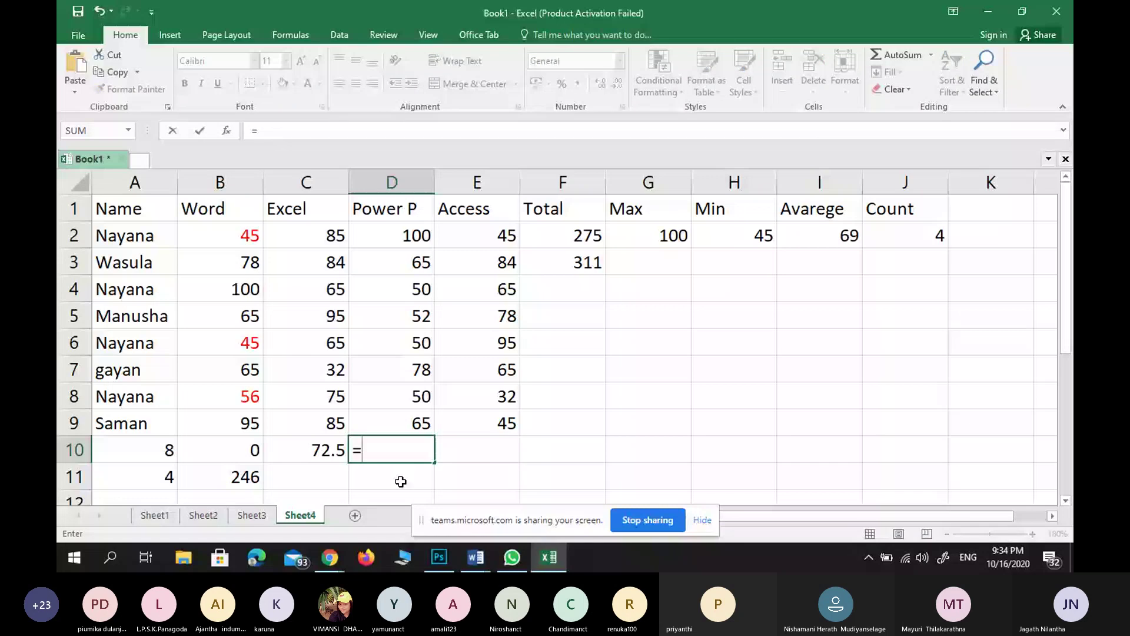
pyautogui.write('co')
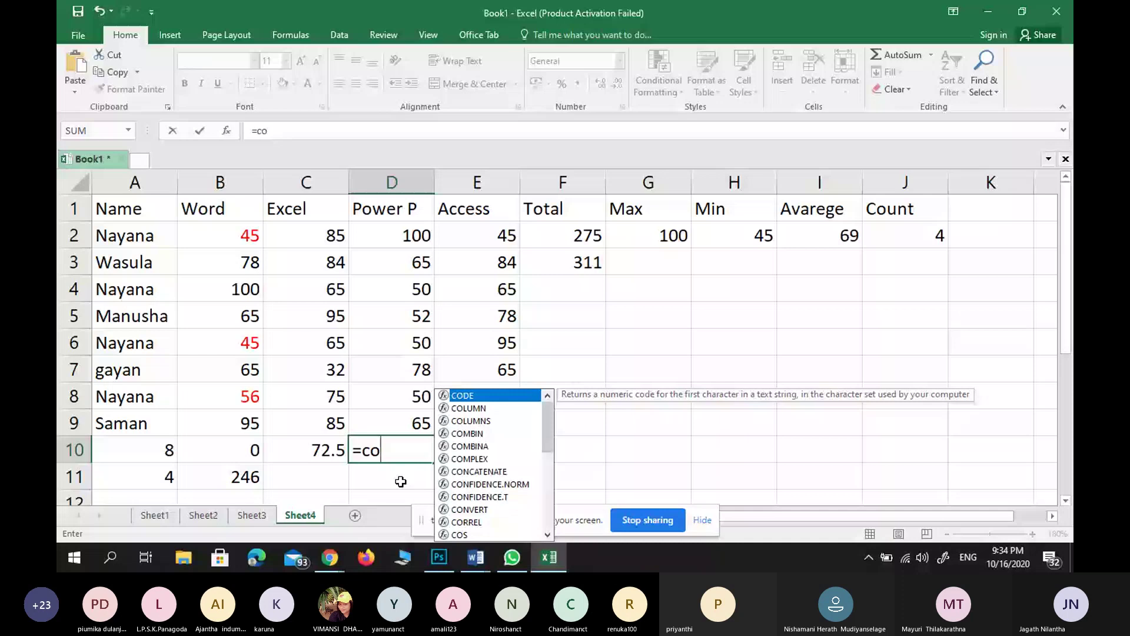
pyautogui.write('untif(')
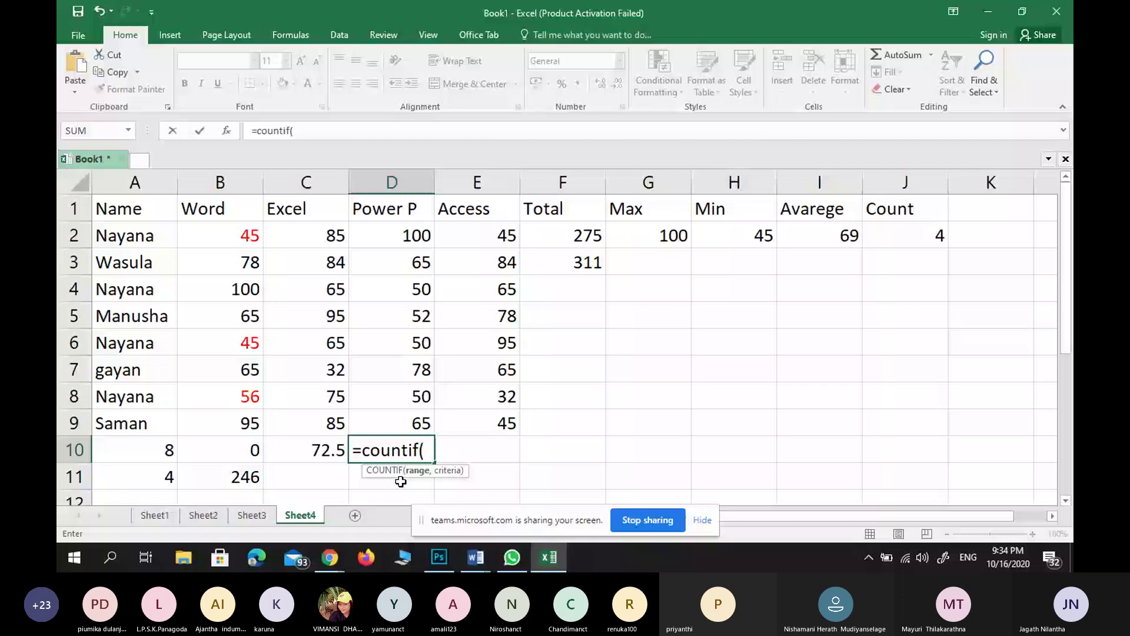
pyautogui.moveTo(391, 235); pyautogui.dragTo(391, 422)
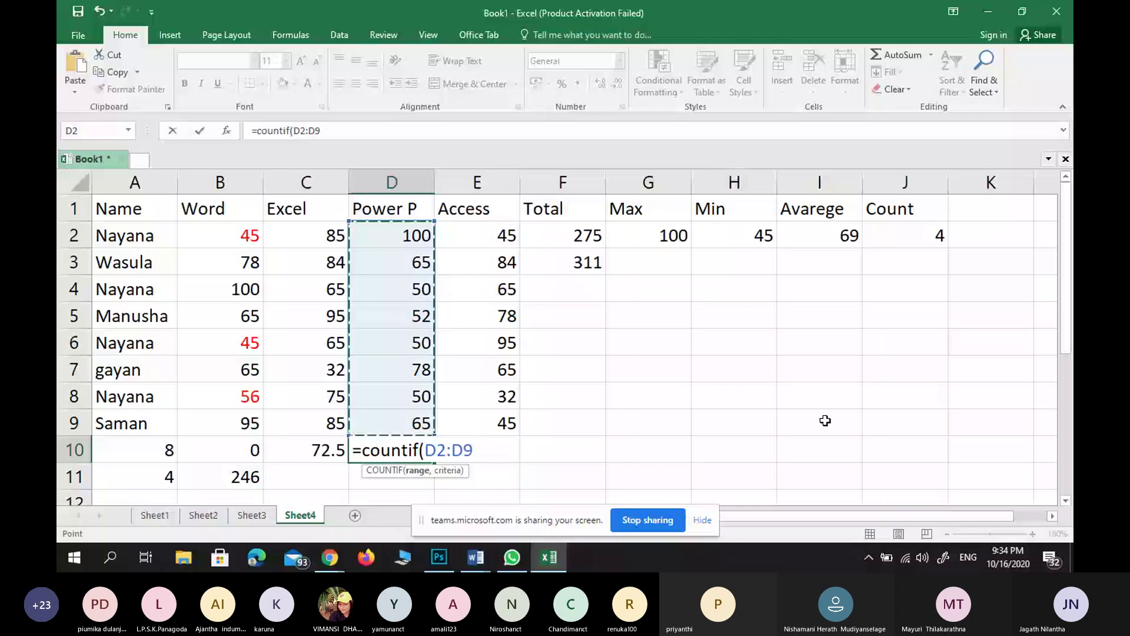
pyautogui.write(',')
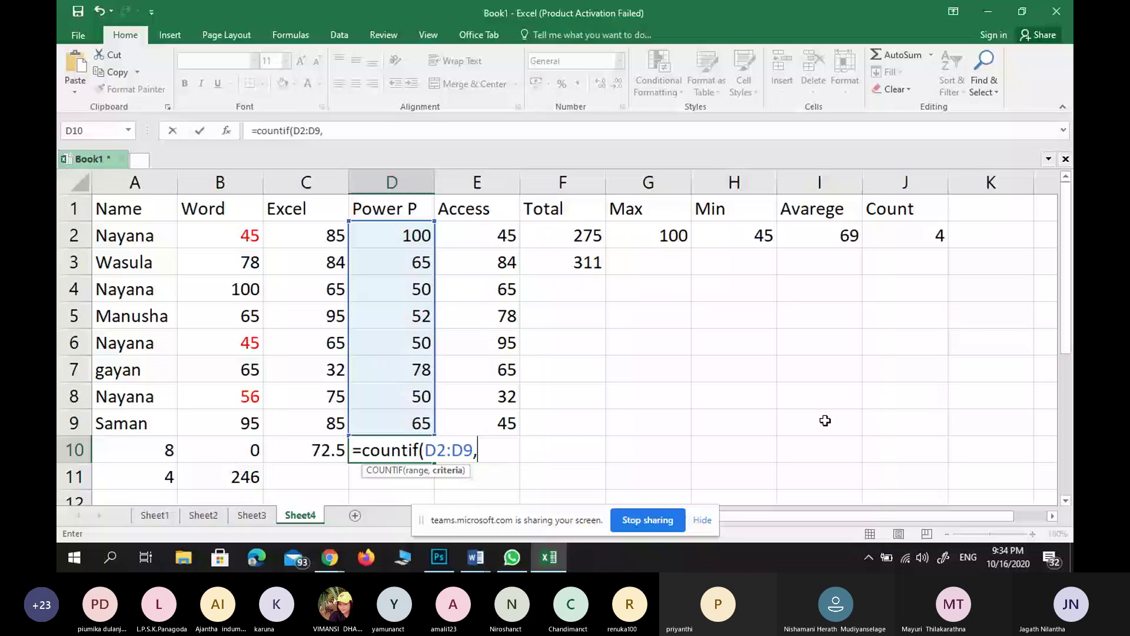
pyautogui.write('"')
pyautogui.press('Escape')
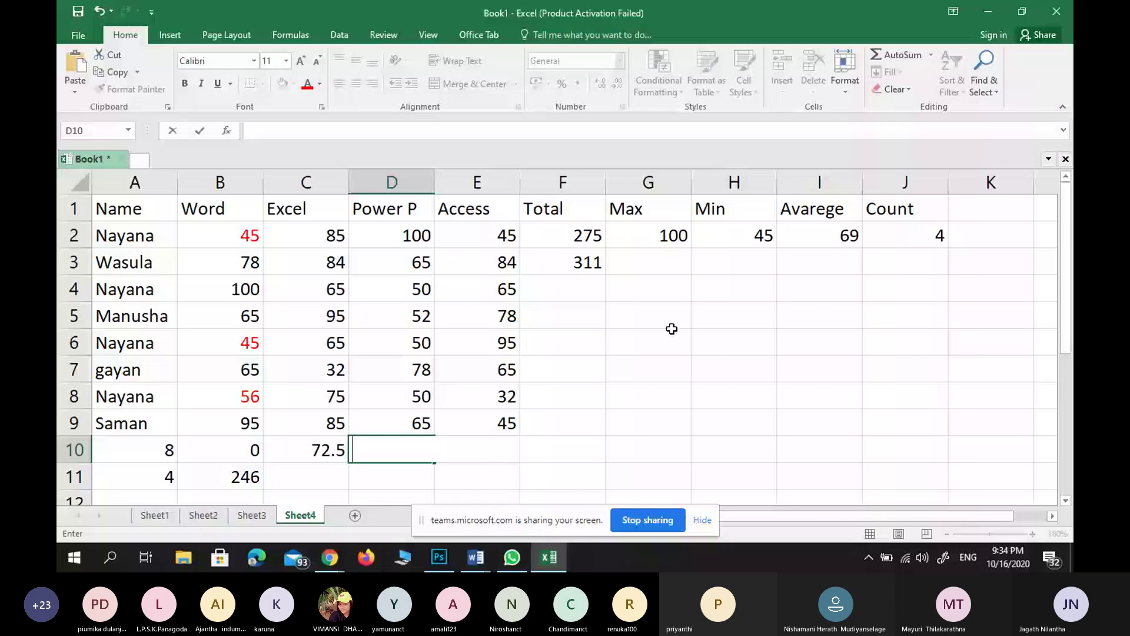
pyautogui.click(715, 365)
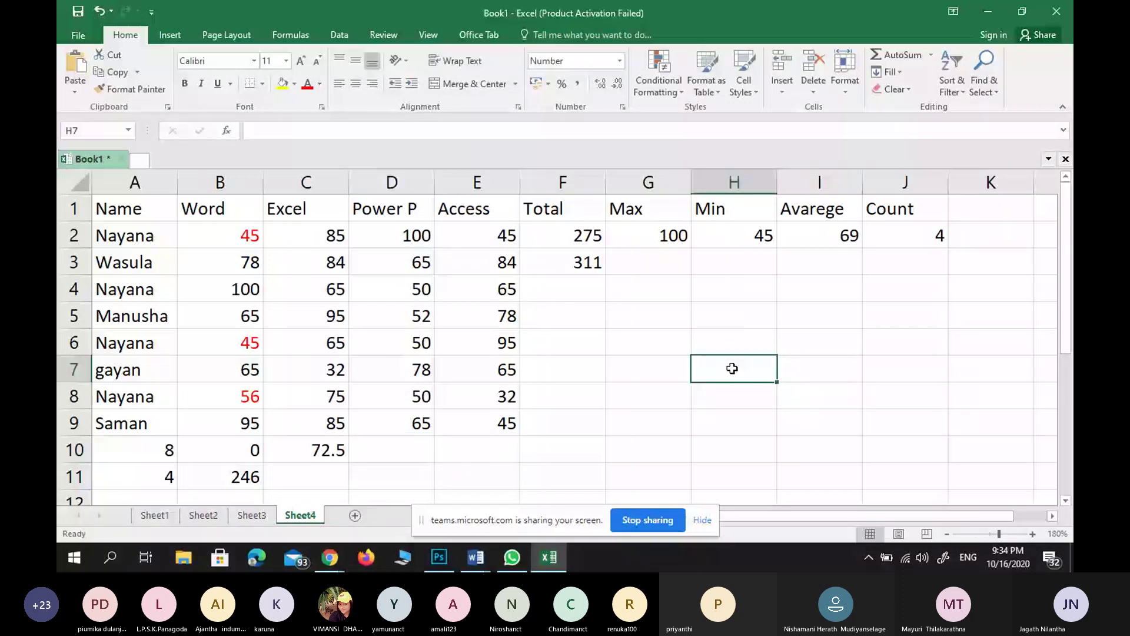
# Enter 50 in H7:H10 and number the rows 1, 2, 3, 4 in G7:G10.
pyautogui.write('50')
pyautogui.press('Return')
pyautogui.write('50')
pyautogui.press('Return')
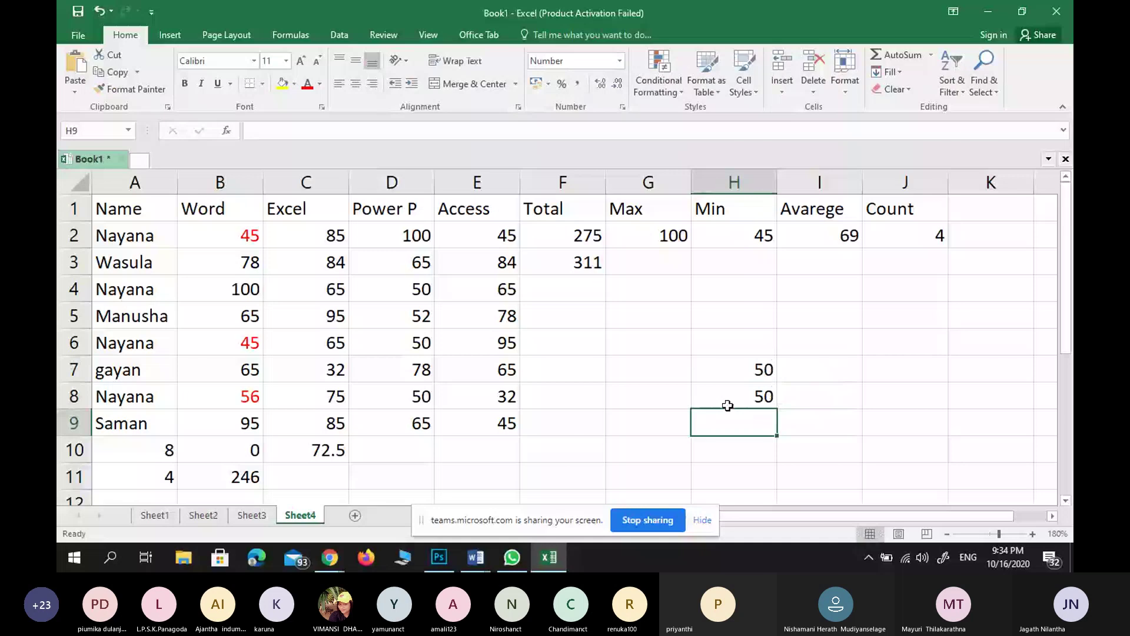
pyautogui.write('50')
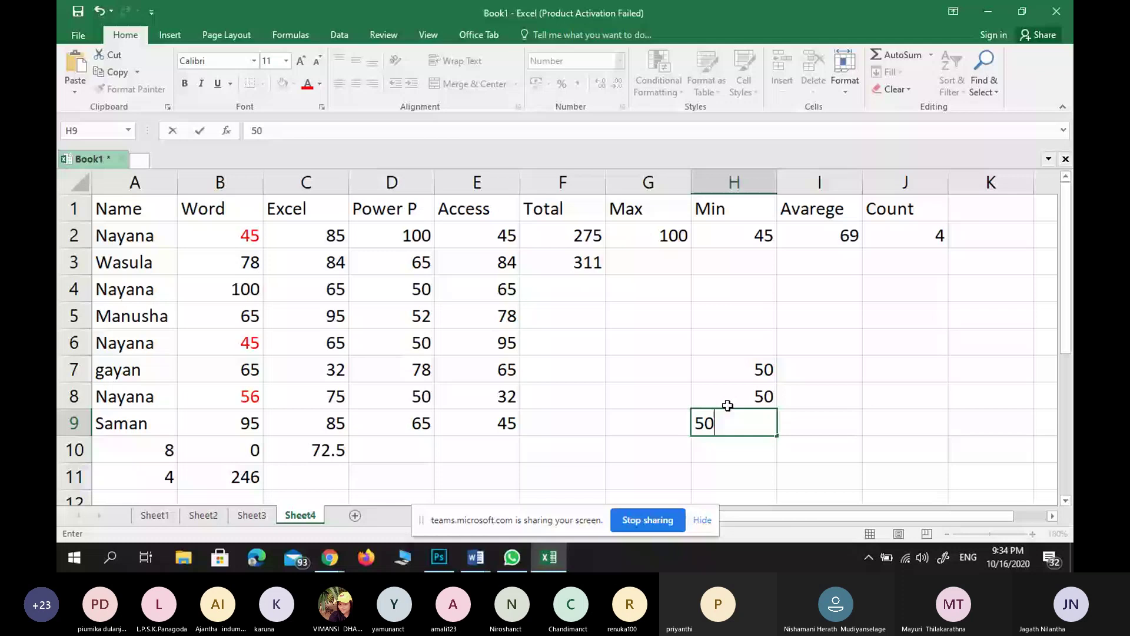
pyautogui.press('Return')
pyautogui.write('50')
pyautogui.press('Return')
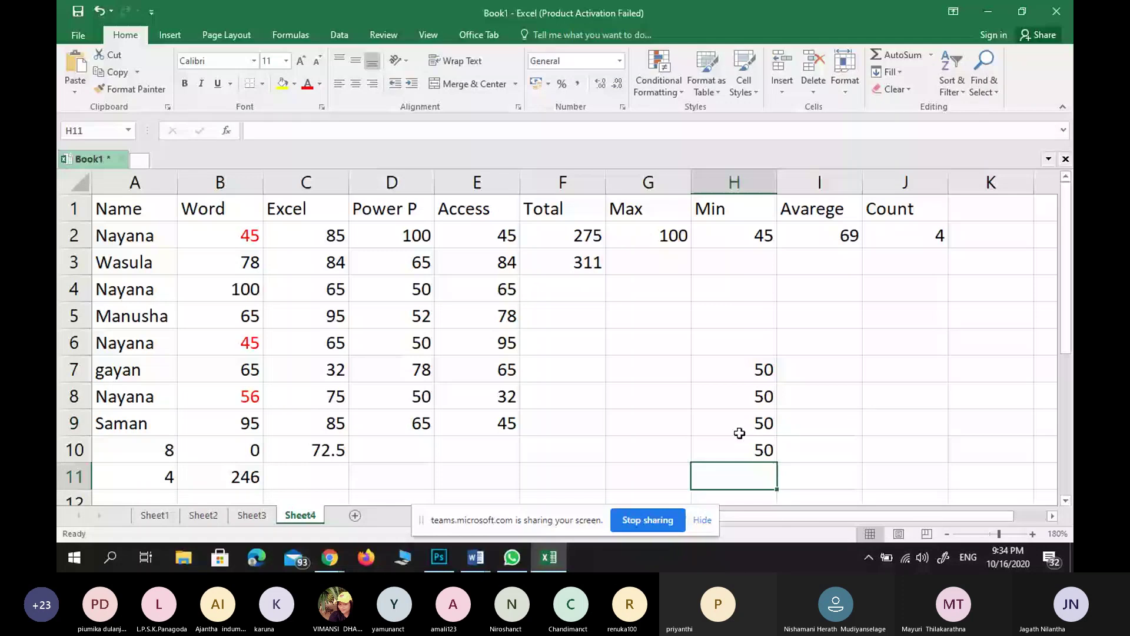
pyautogui.click(647, 369)
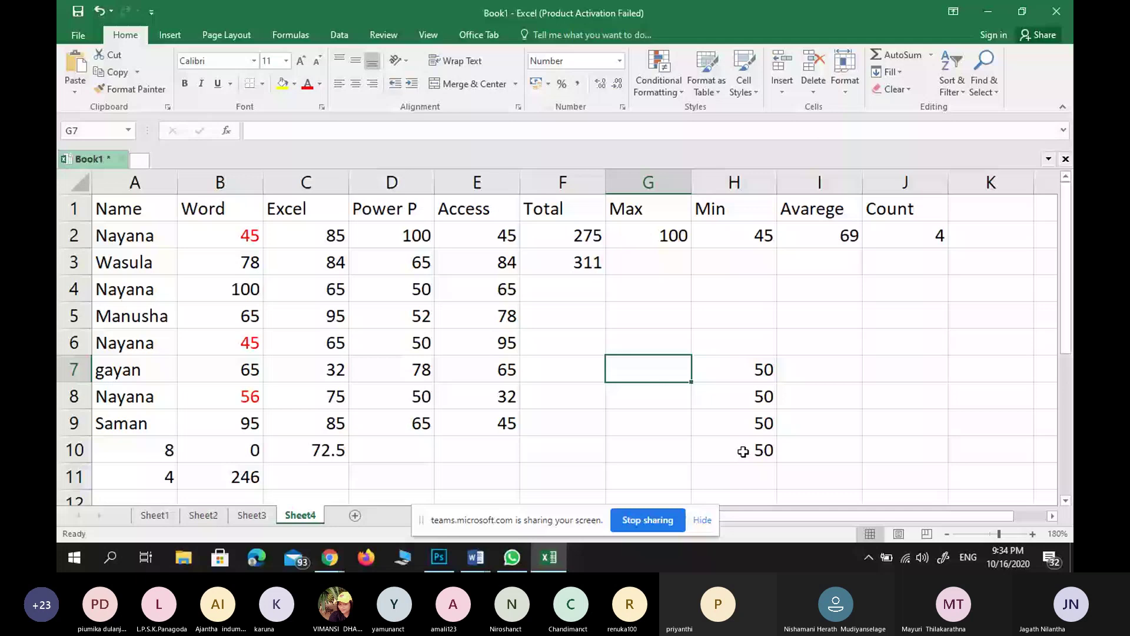
pyautogui.write('1 2 3 4')
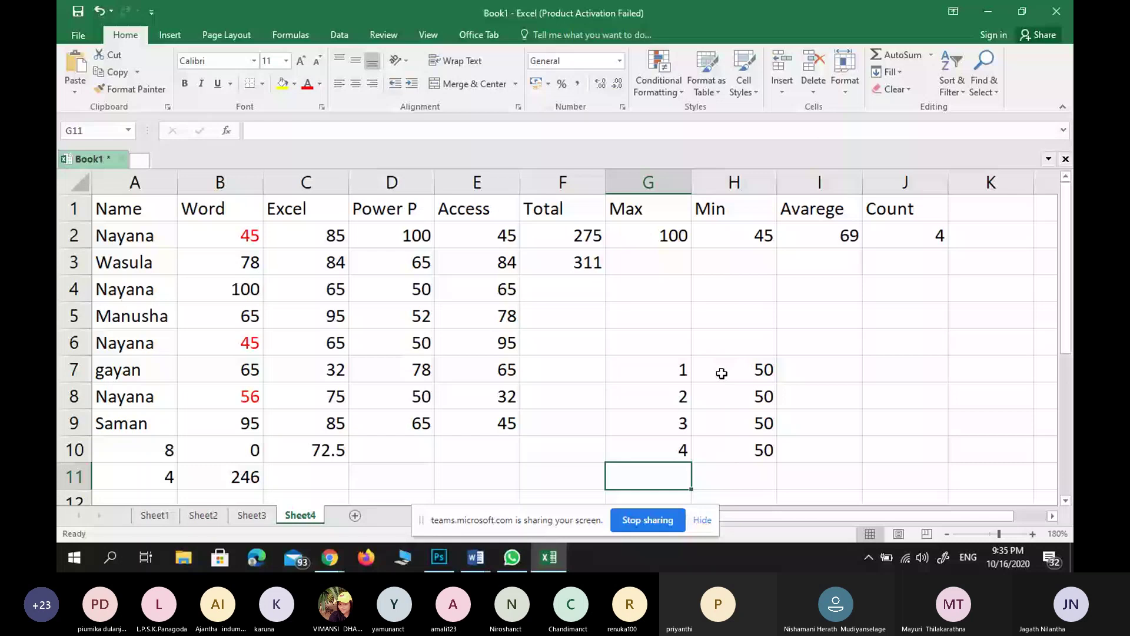
# Edit H7:H10 to read <50, >50, 50< and 50>.
pyautogui.doubleClick(752, 371)
pyautogui.write('<')
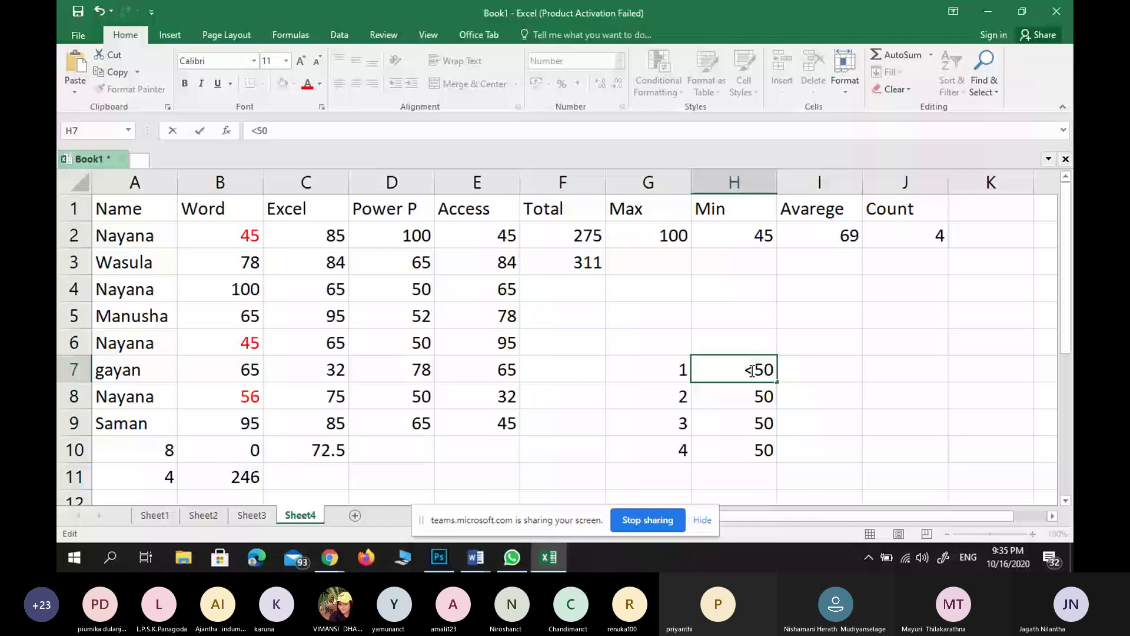
pyautogui.doubleClick(752, 396)
pyautogui.write('>')
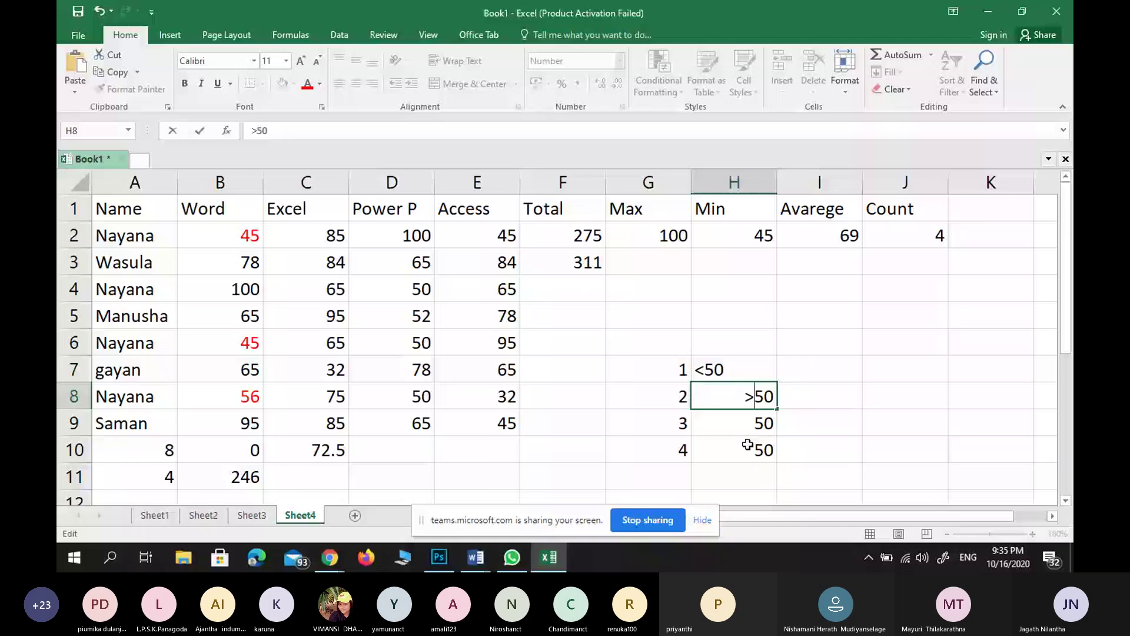
pyautogui.doubleClick(774, 424)
pyautogui.write('<')
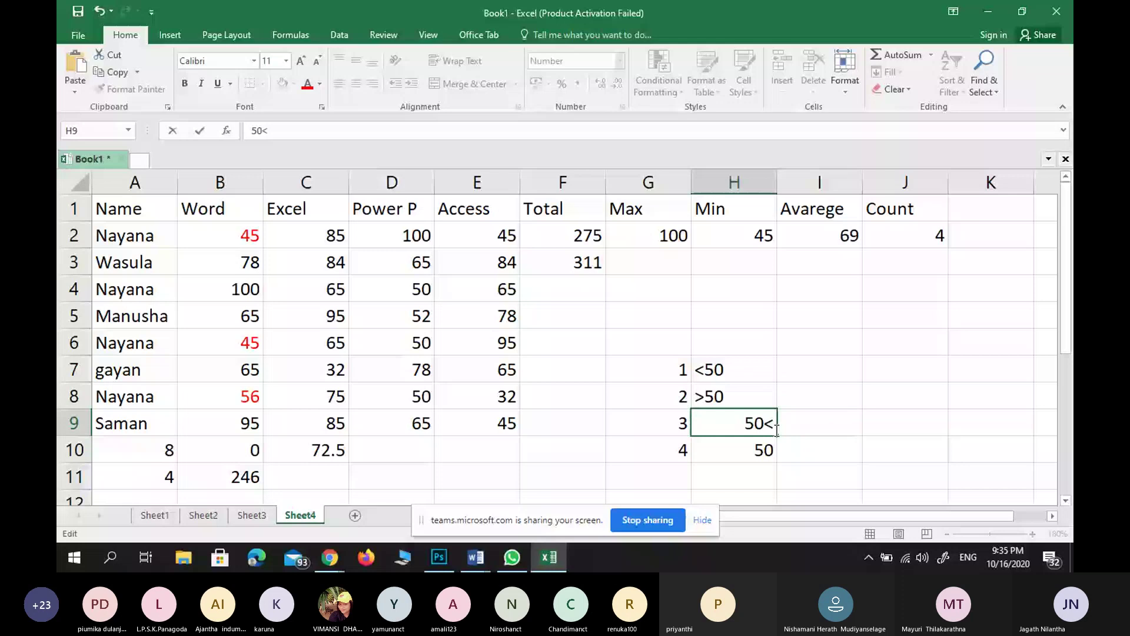
pyautogui.doubleClick(775, 451)
pyautogui.write('>')
pyautogui.press('Return')
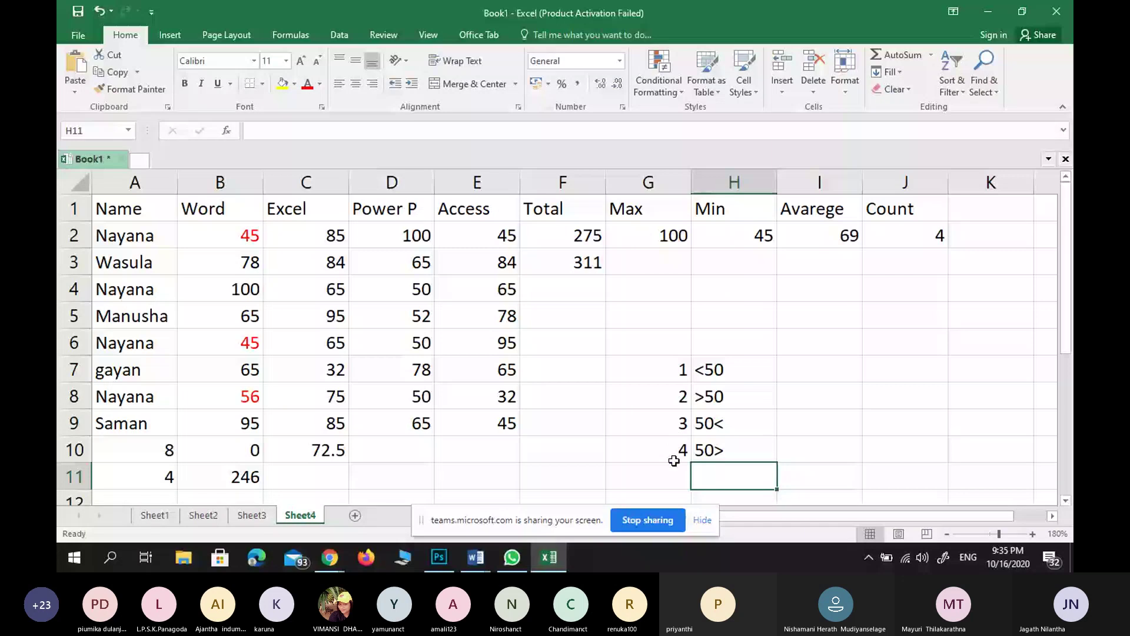
pyautogui.hotkey('alt', 'Tab')
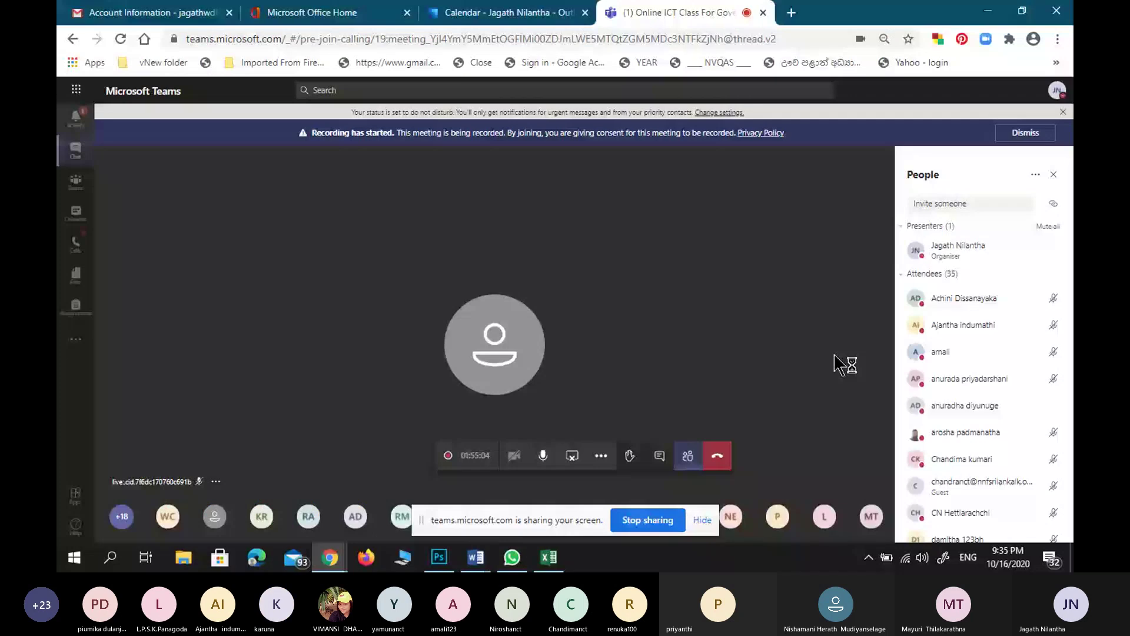
# Show the Teams meeting chat instead of participants, then return to the Excel workbook.
pyautogui.click(659, 455)
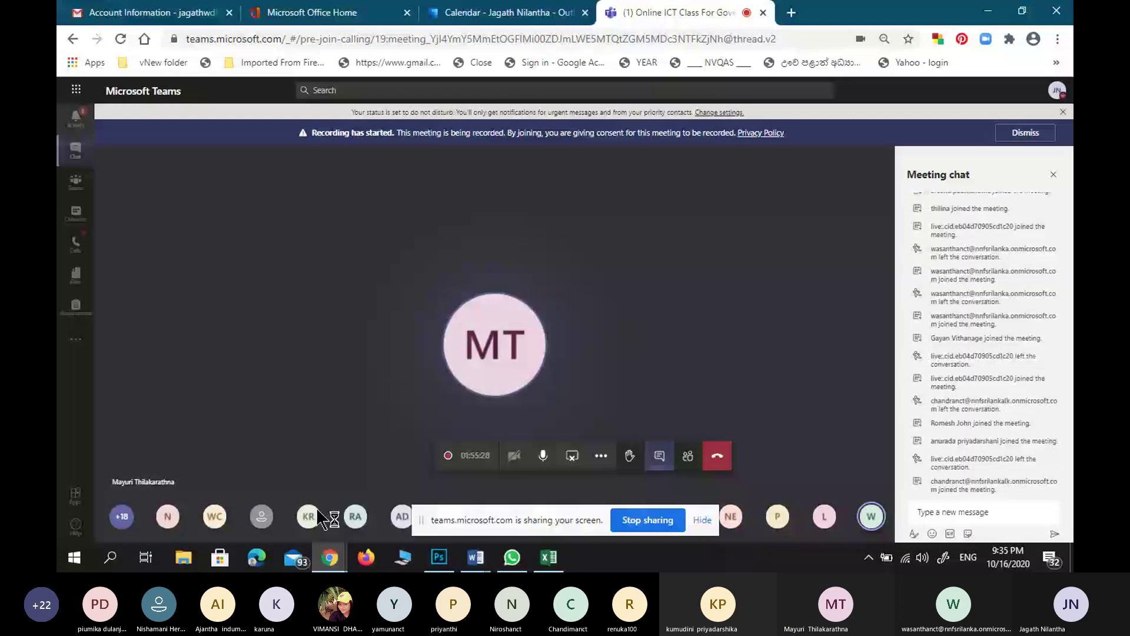
pyautogui.hotkey('alt', 'Tab')
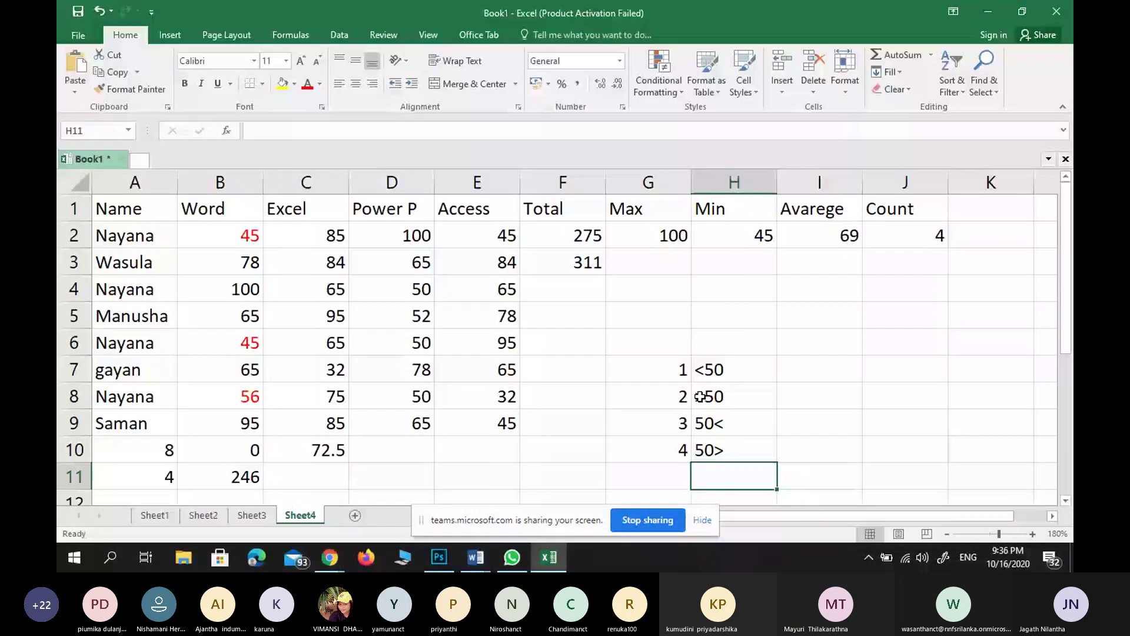
# Enter >=50 in J7 as a criteria example, discarding the =>50 variant below it.
pyautogui.click(877, 366)
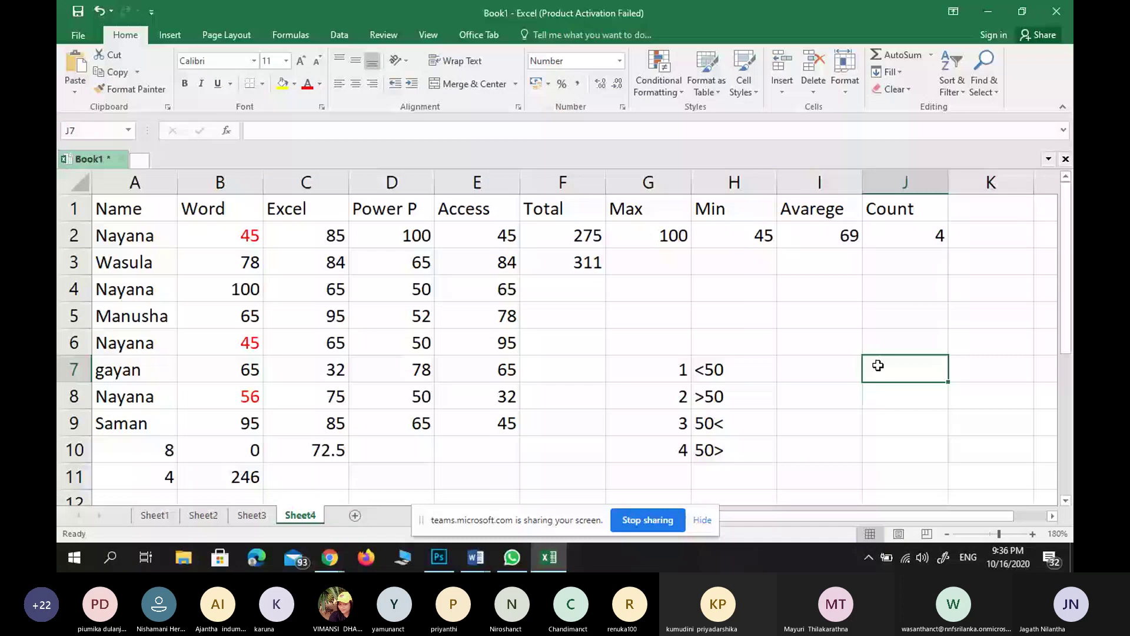
pyautogui.doubleClick(877, 365)
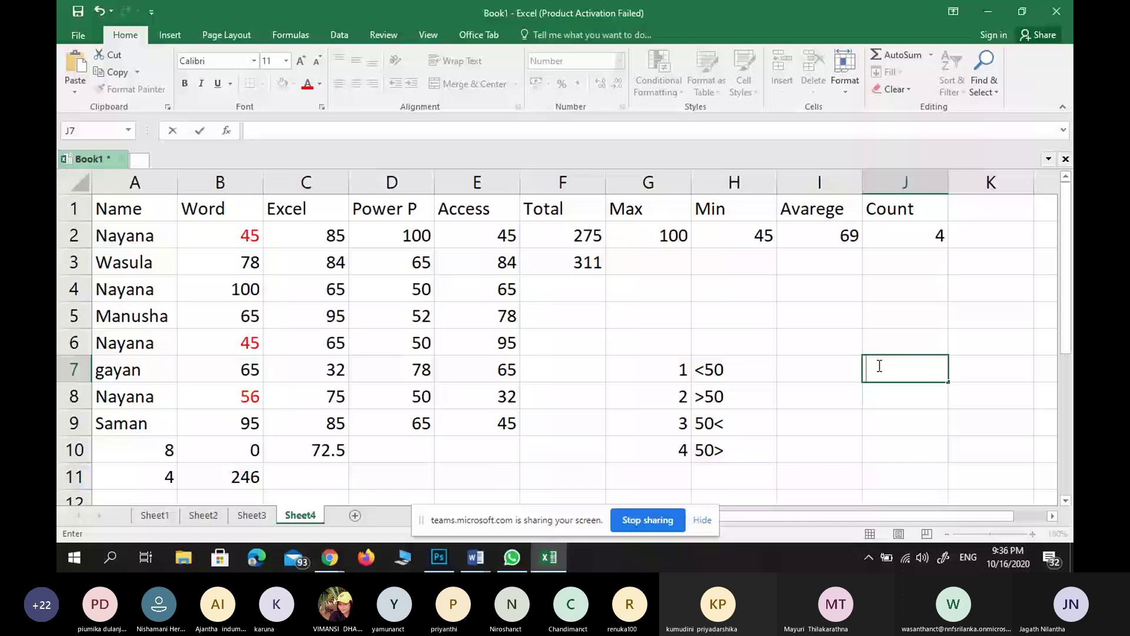
pyautogui.write('>=50')
pyautogui.press('Return')
pyautogui.write('=>50')
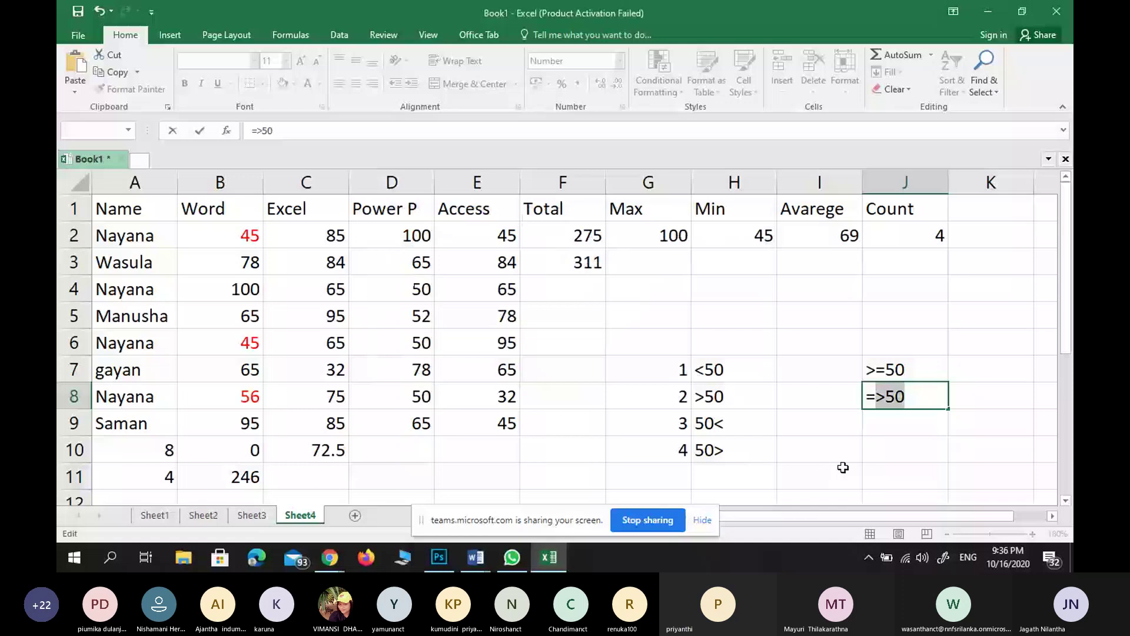
pyautogui.click(906, 400)
pyautogui.press('Escape')
pyautogui.press('Up')
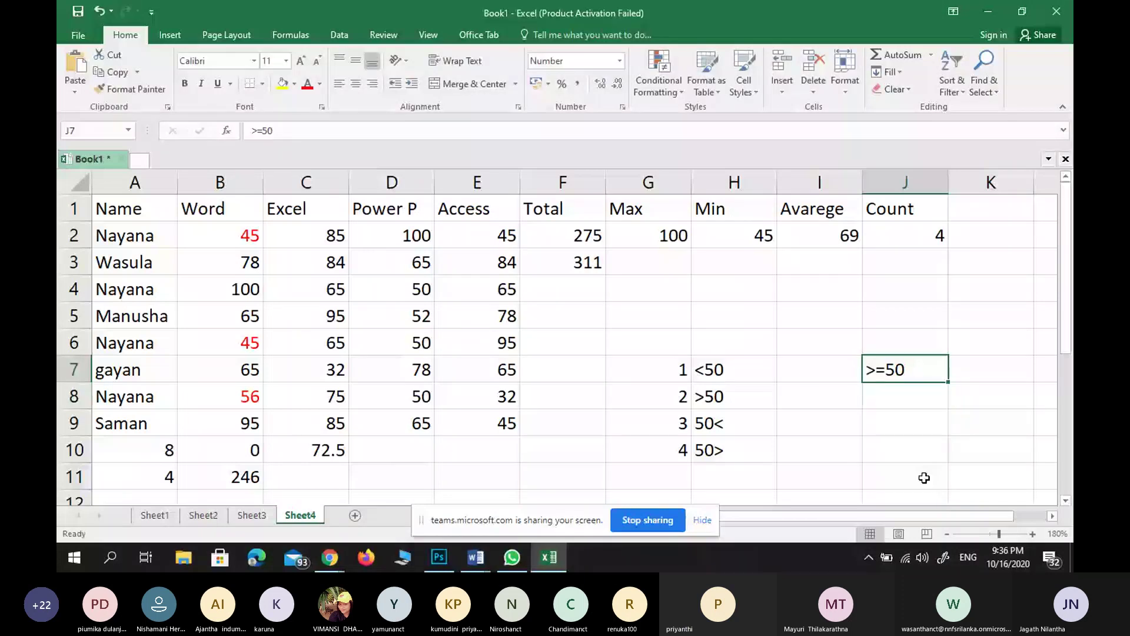
# Enter <=50 in I8 as a second criteria example.
pyautogui.click(807, 373)
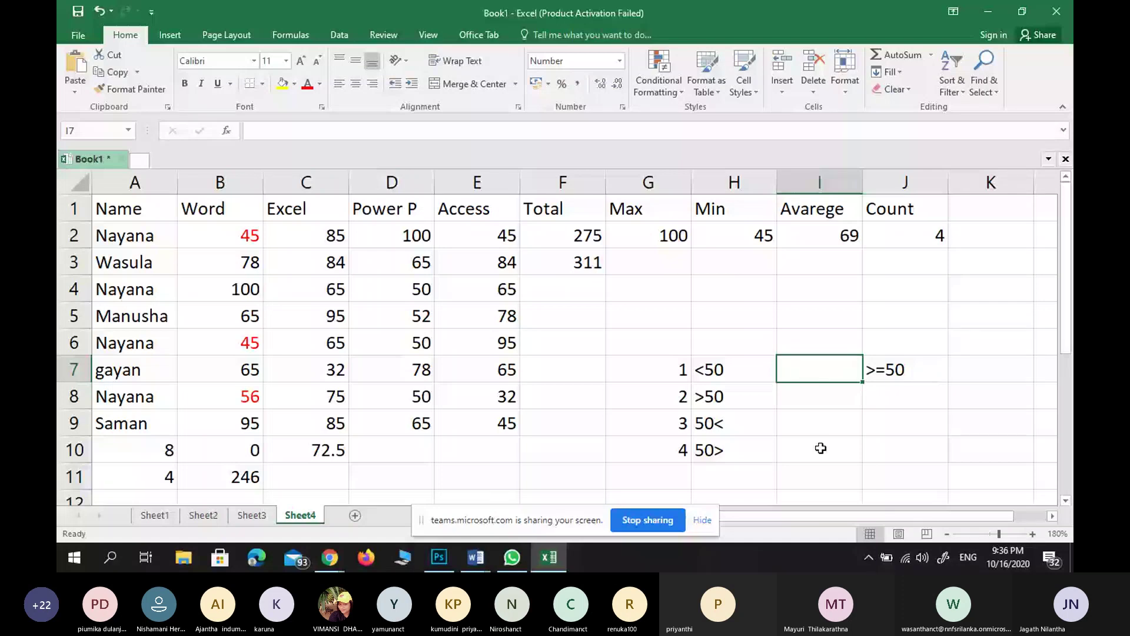
pyautogui.click(817, 422)
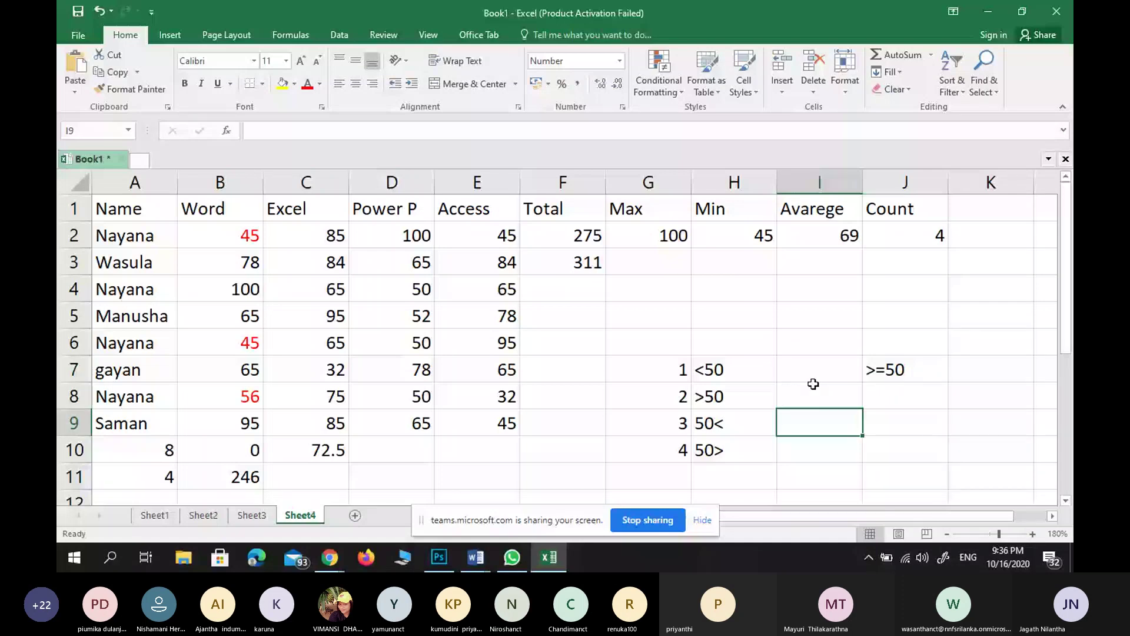
pyautogui.click(812, 384)
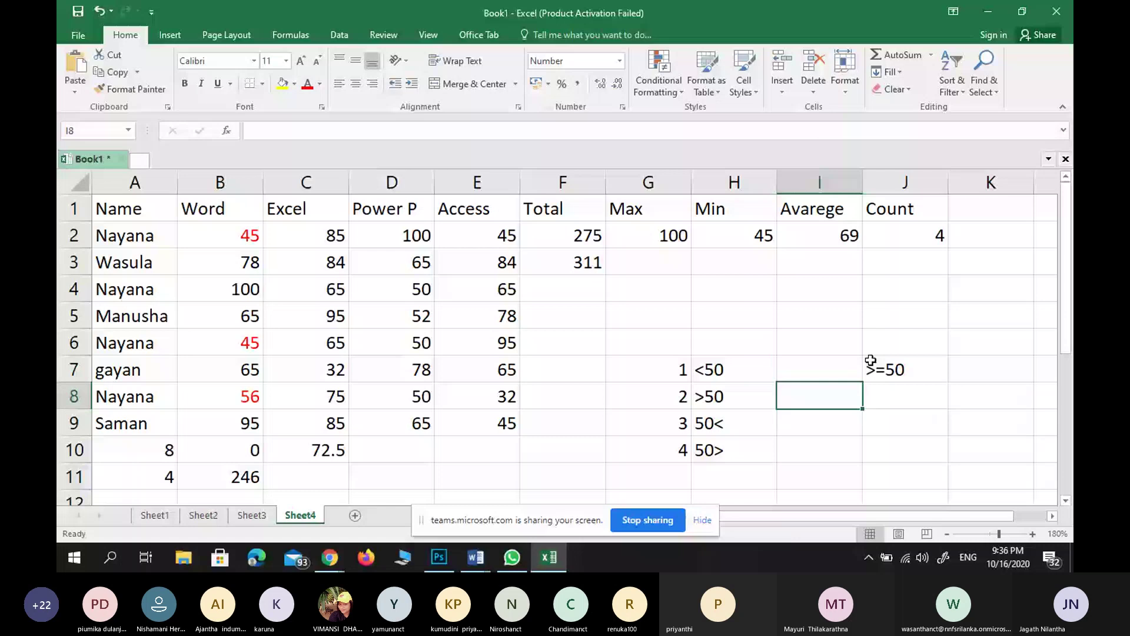
pyautogui.write('<')
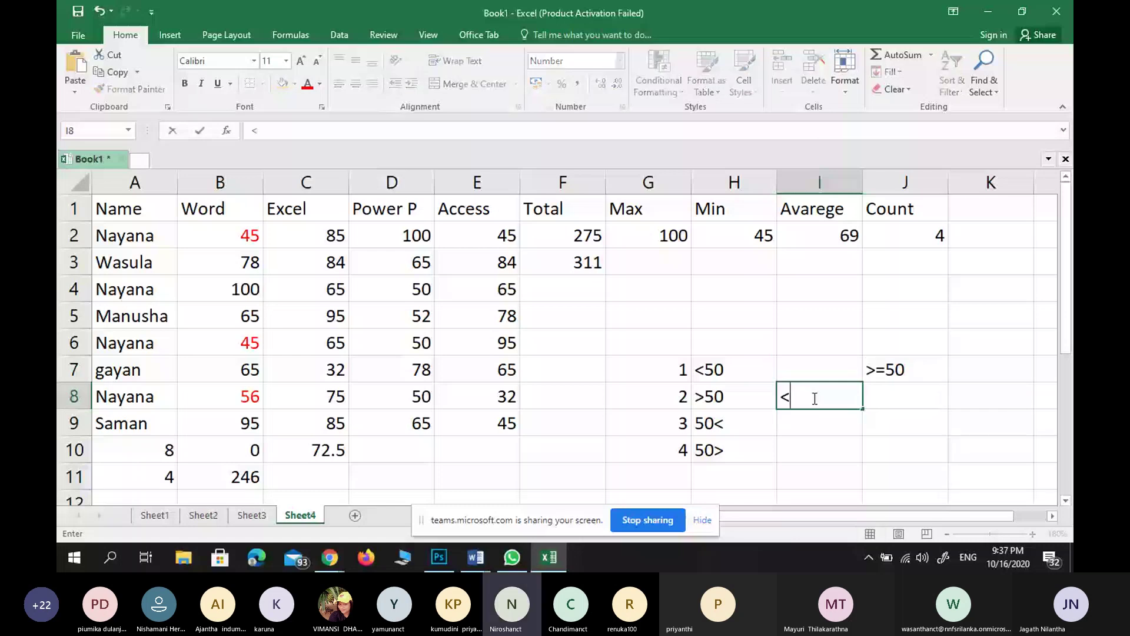
pyautogui.write('=50')
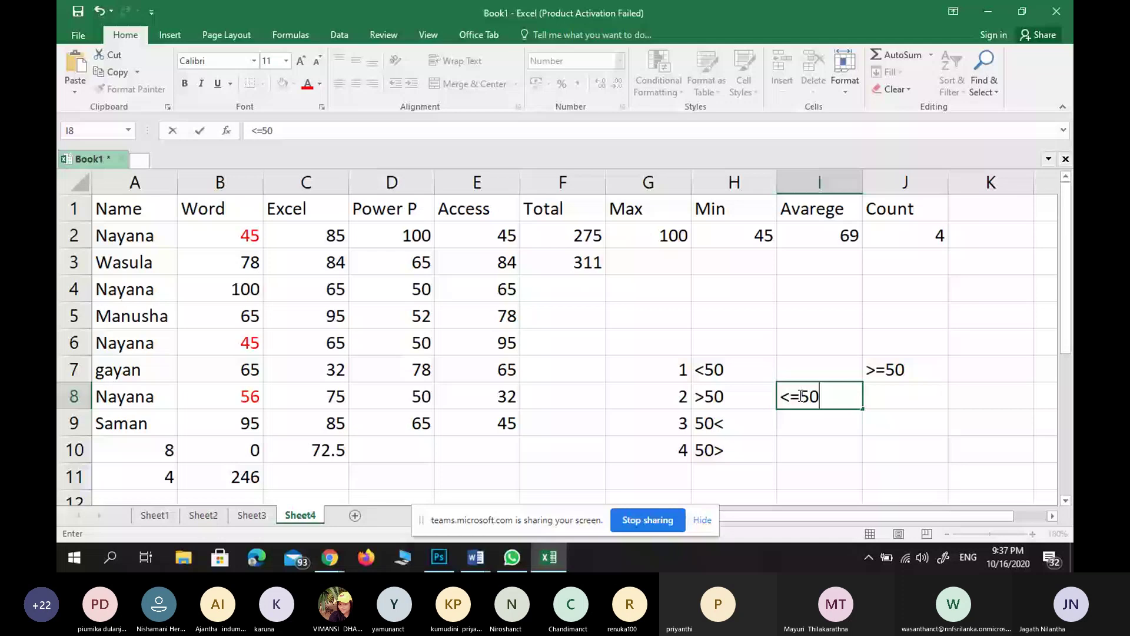
pyautogui.click(796, 429)
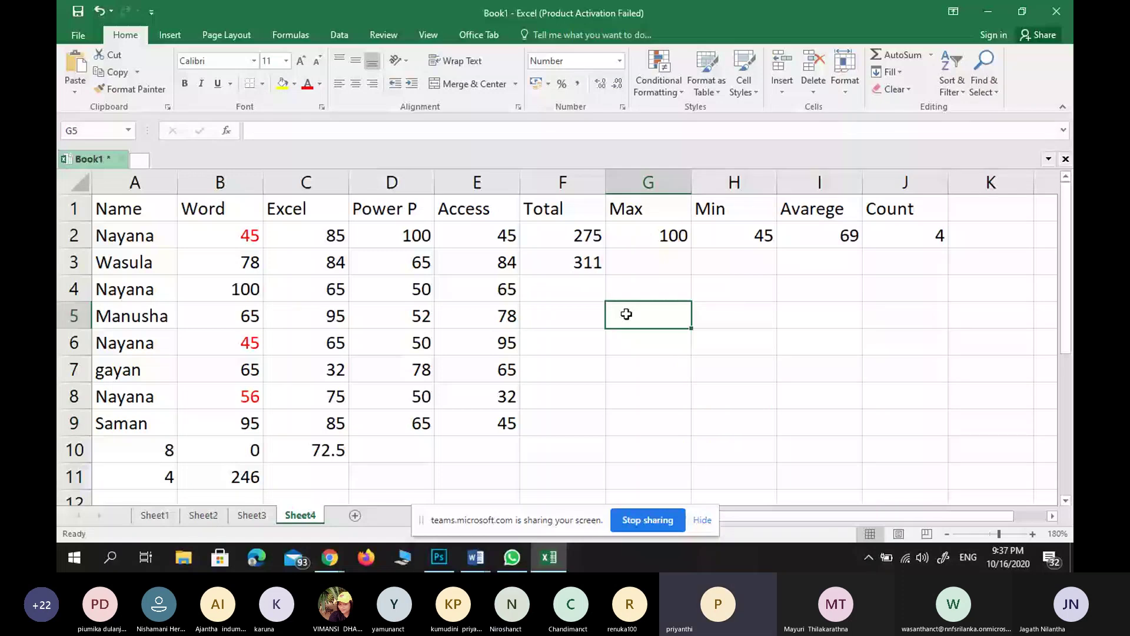
# Enter =COUNTIF(E2:E9,">=50") in E11 to count Access marks of at least 50.
pyautogui.click(497, 423)
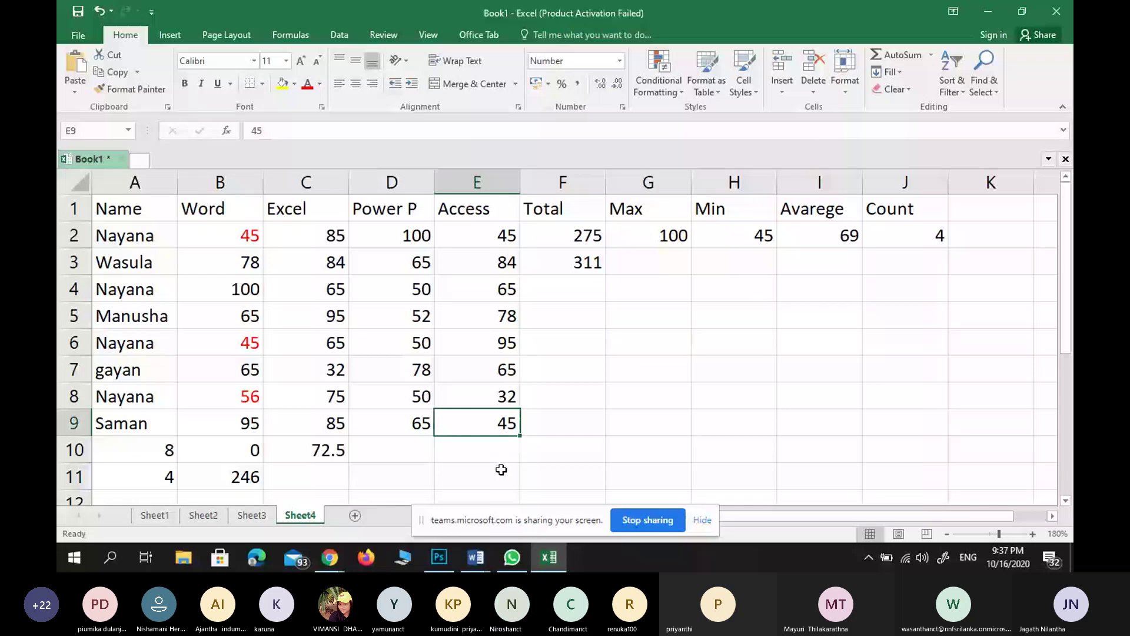
pyautogui.click(501, 469)
pyautogui.write('=')
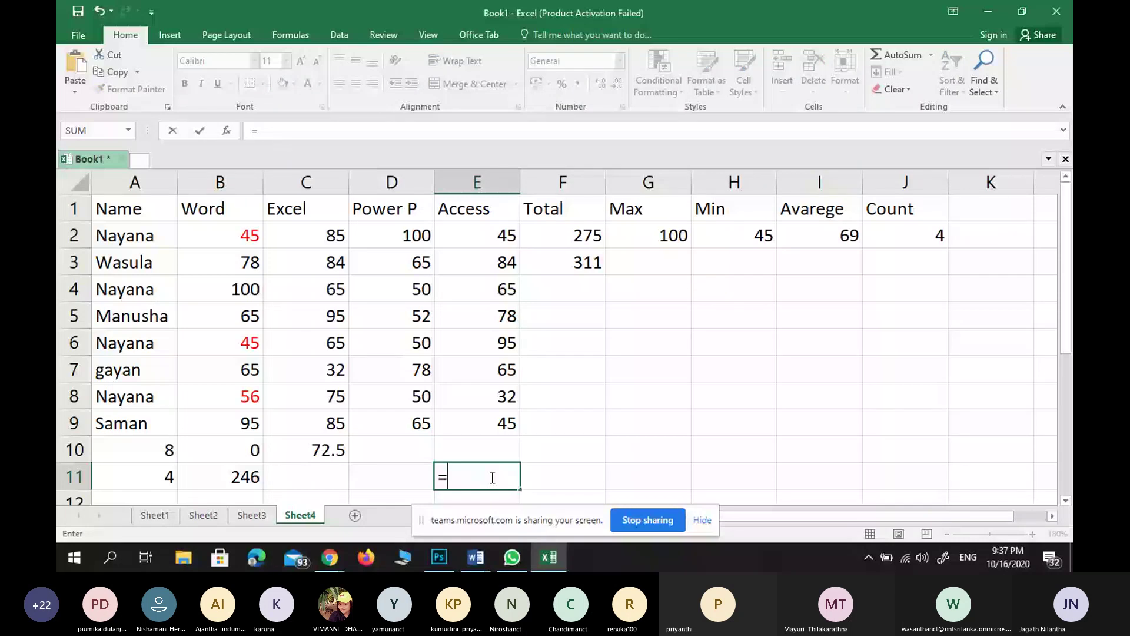
pyautogui.write('countif(')
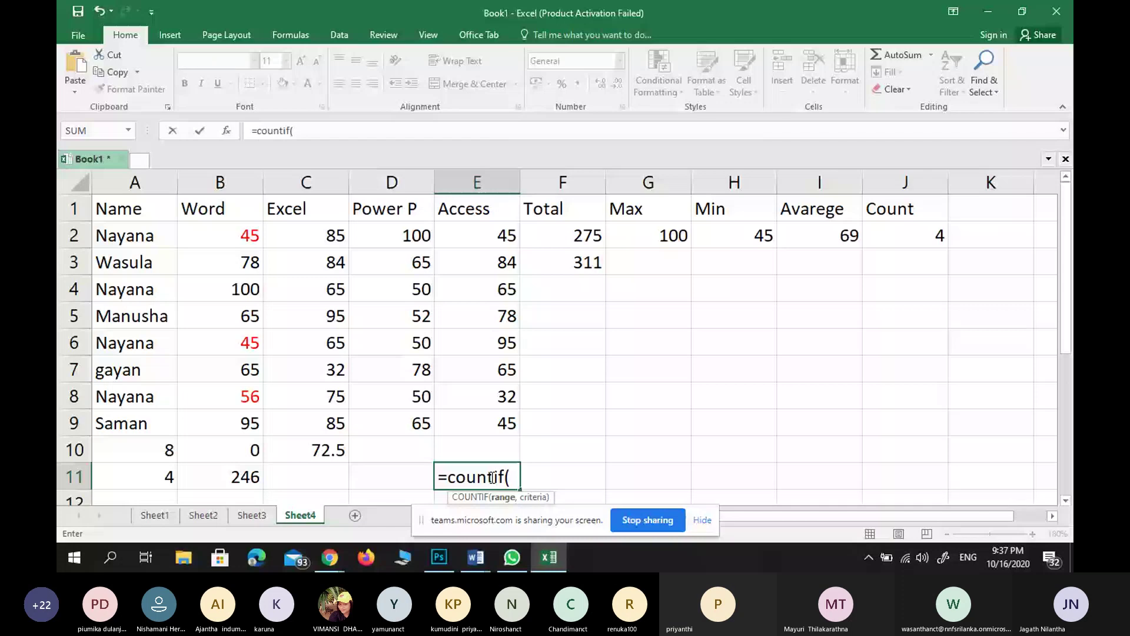
pyautogui.moveTo(476, 235); pyautogui.dragTo(507, 422)
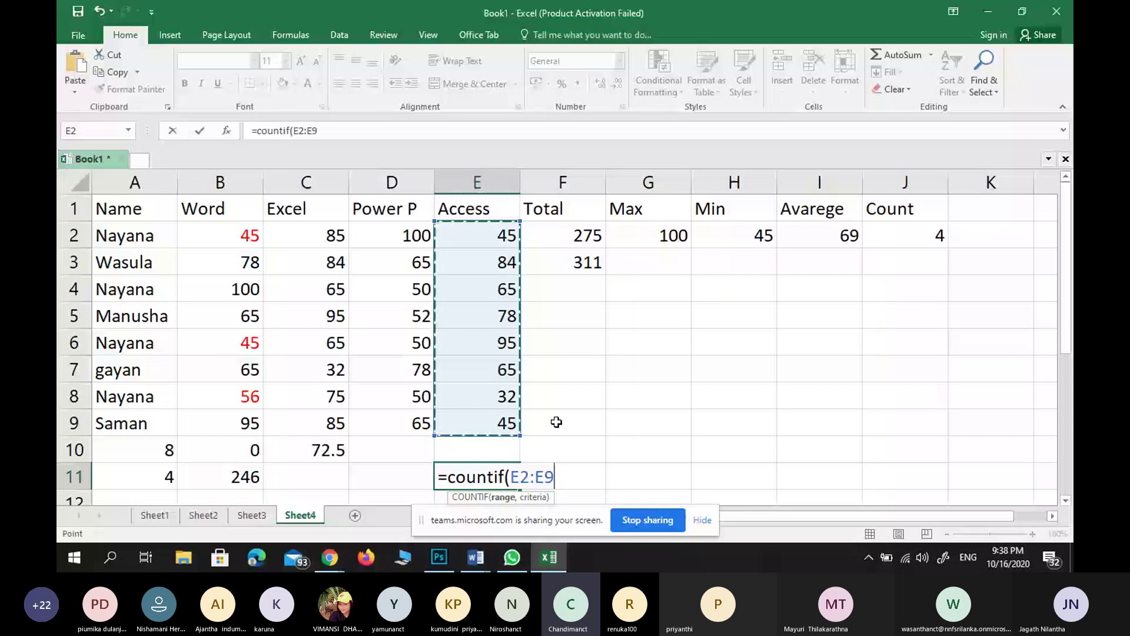
pyautogui.write(',')
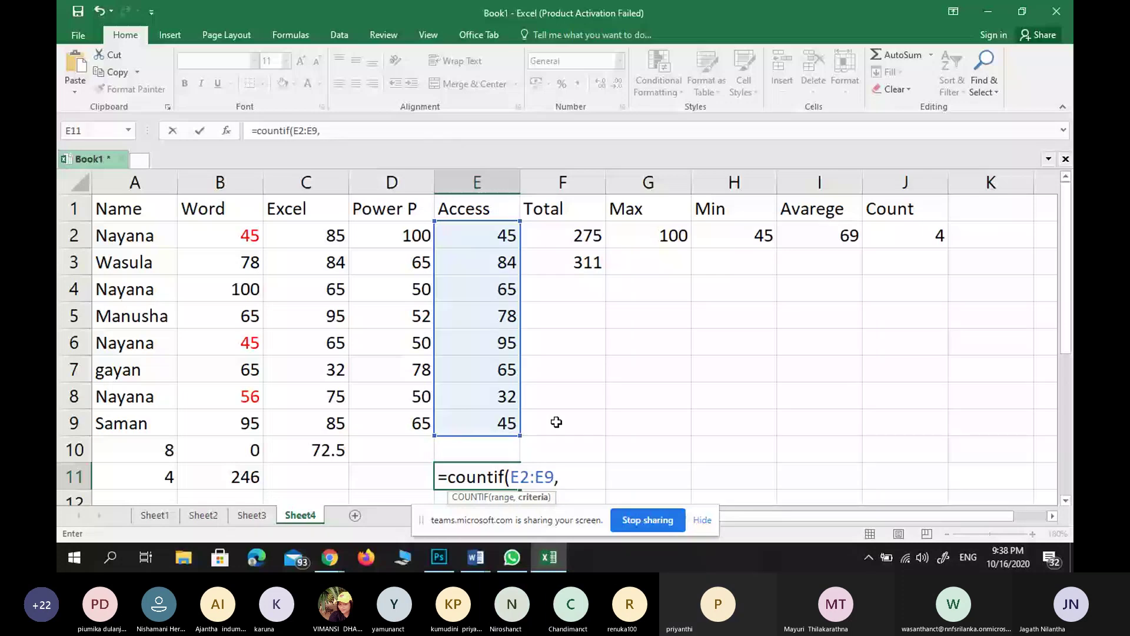
pyautogui.write('">=')
pyautogui.write('50"')
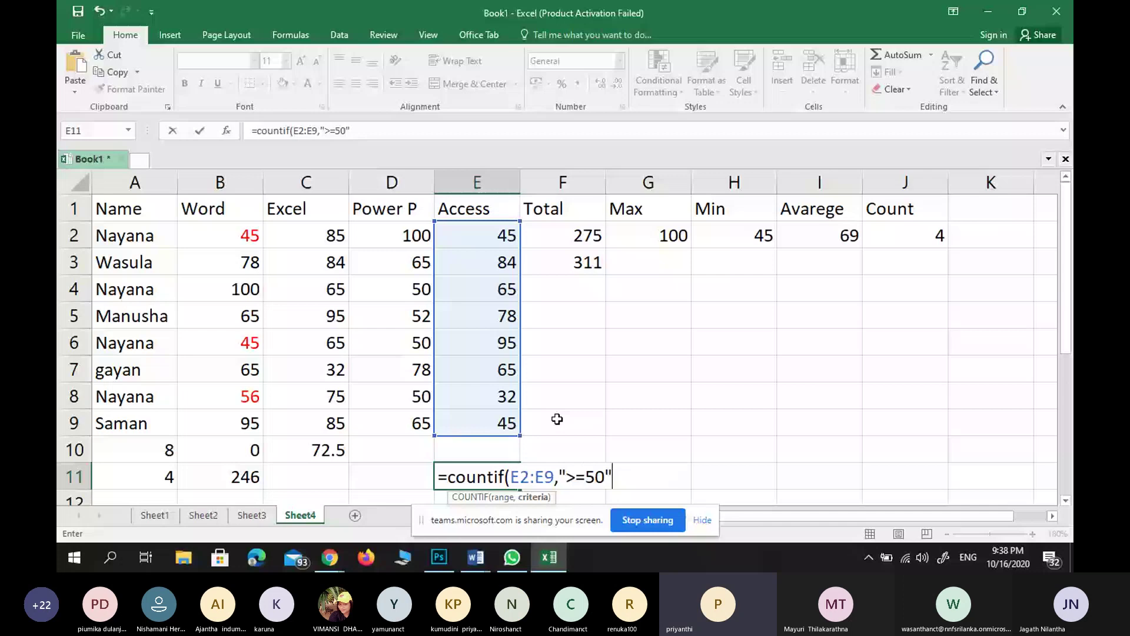
pyautogui.press('Return')
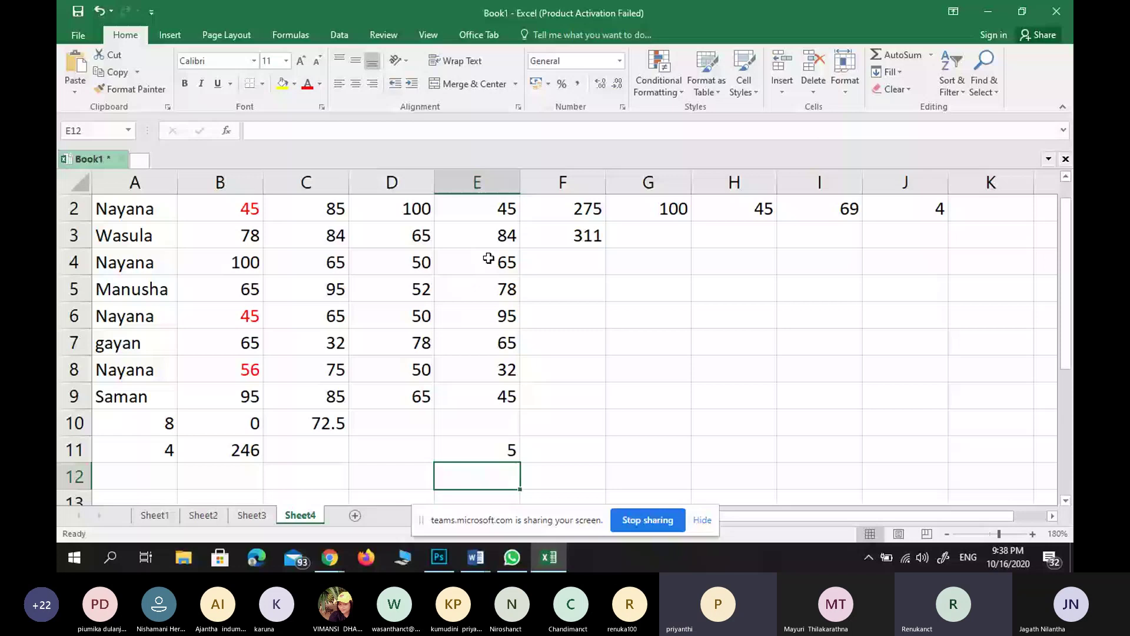
# Change the Access mark in E8 to 50.
pyautogui.click(482, 370)
pyautogui.write('50')
pyautogui.press('Return')
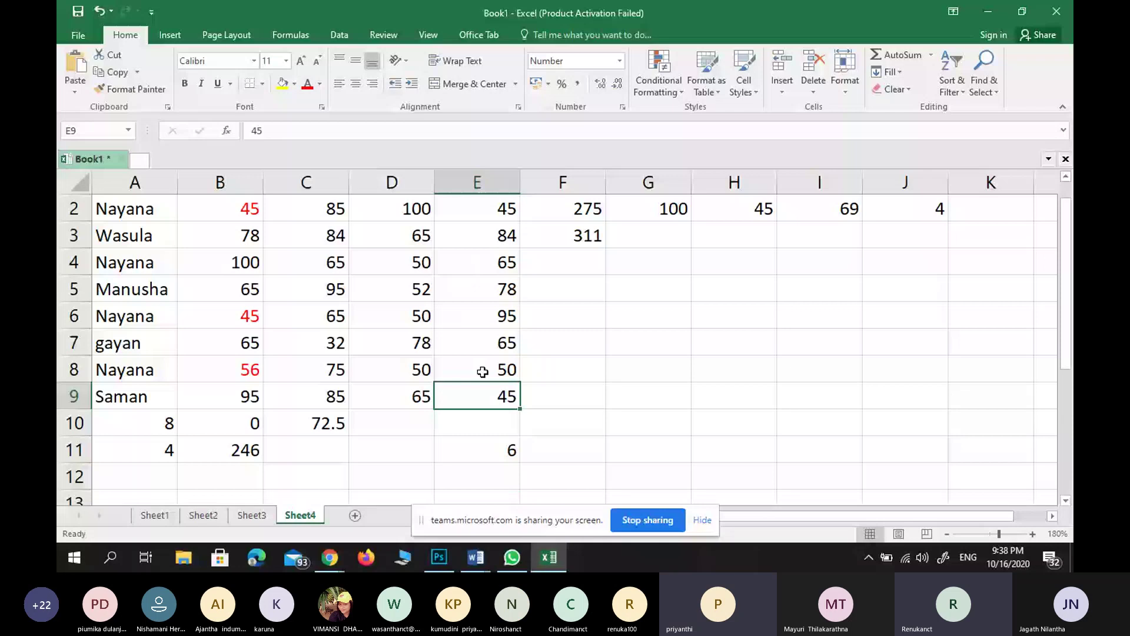
pyautogui.hotkey('alt', 'Tab')
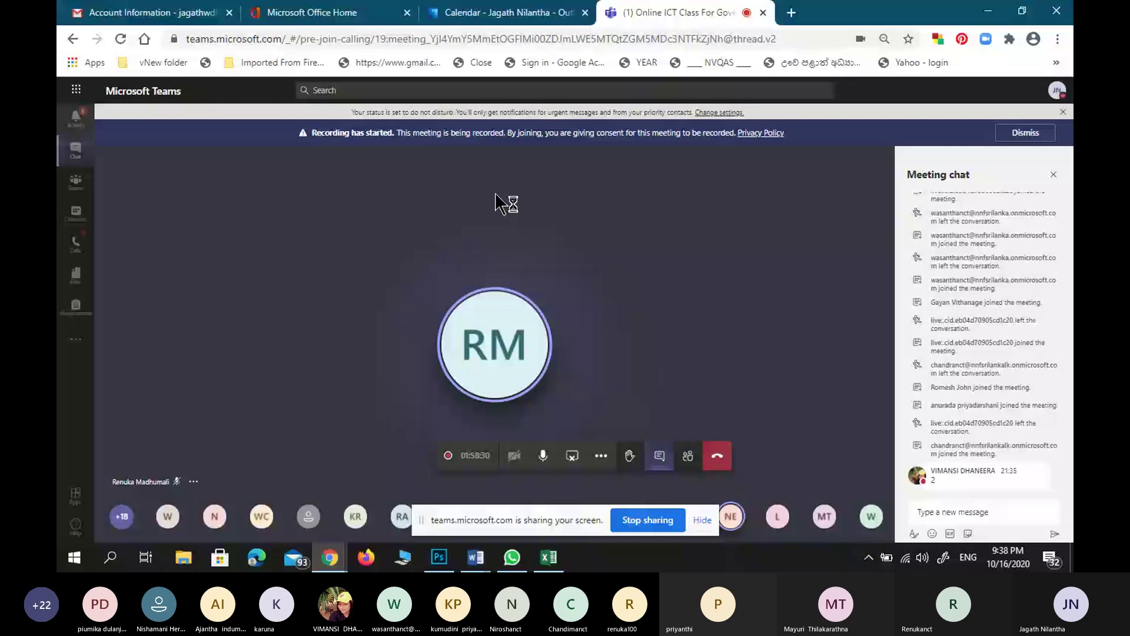
pyautogui.hotkey('alt', 'Tab')
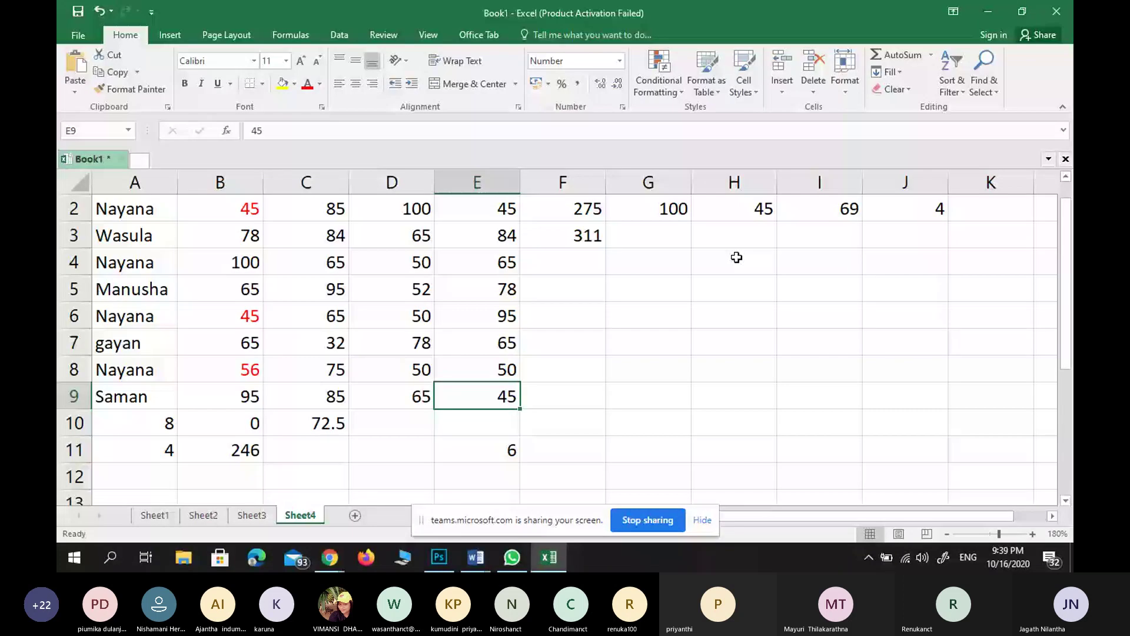
# Check E11's count and start retyping =countif( in it.
pyautogui.press('Down')
pyautogui.press('Down')
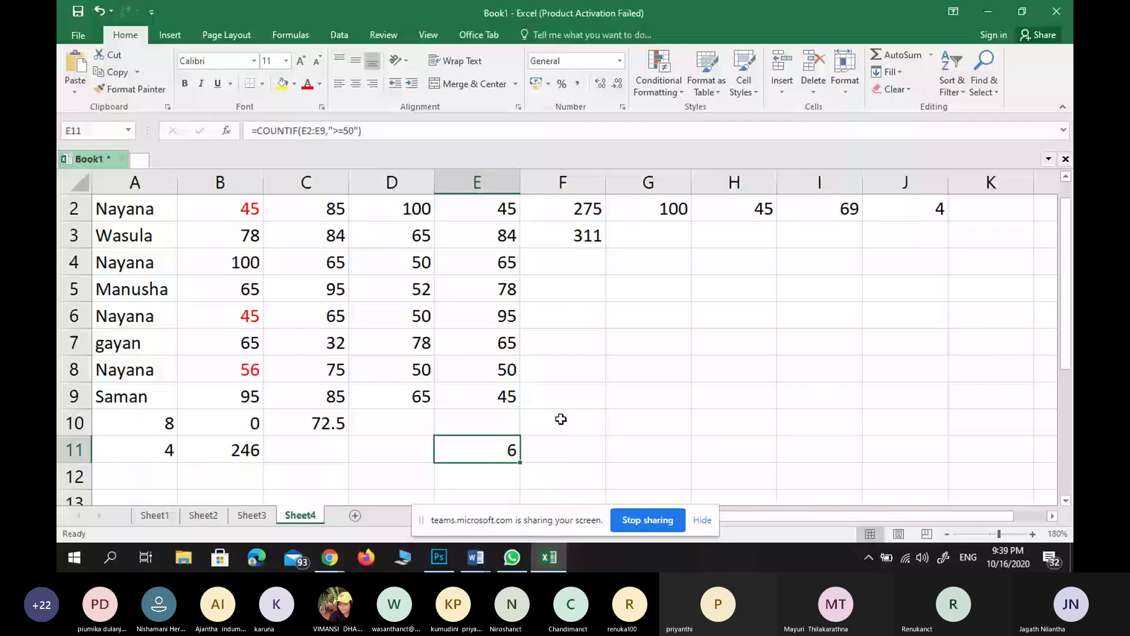
pyautogui.click(560, 418)
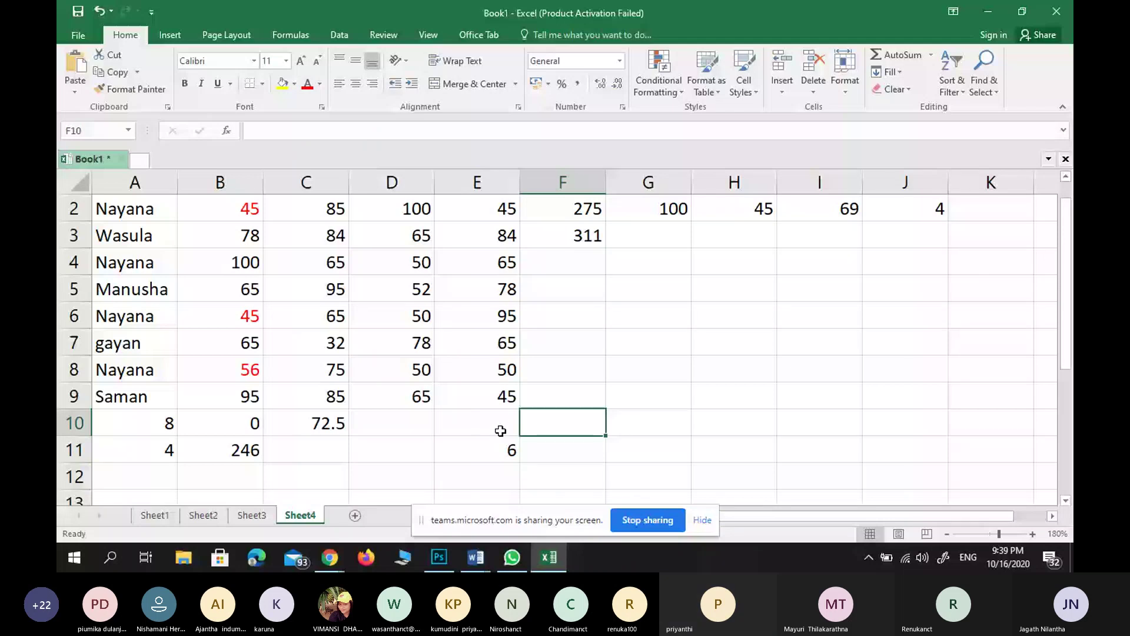
pyautogui.click(496, 454)
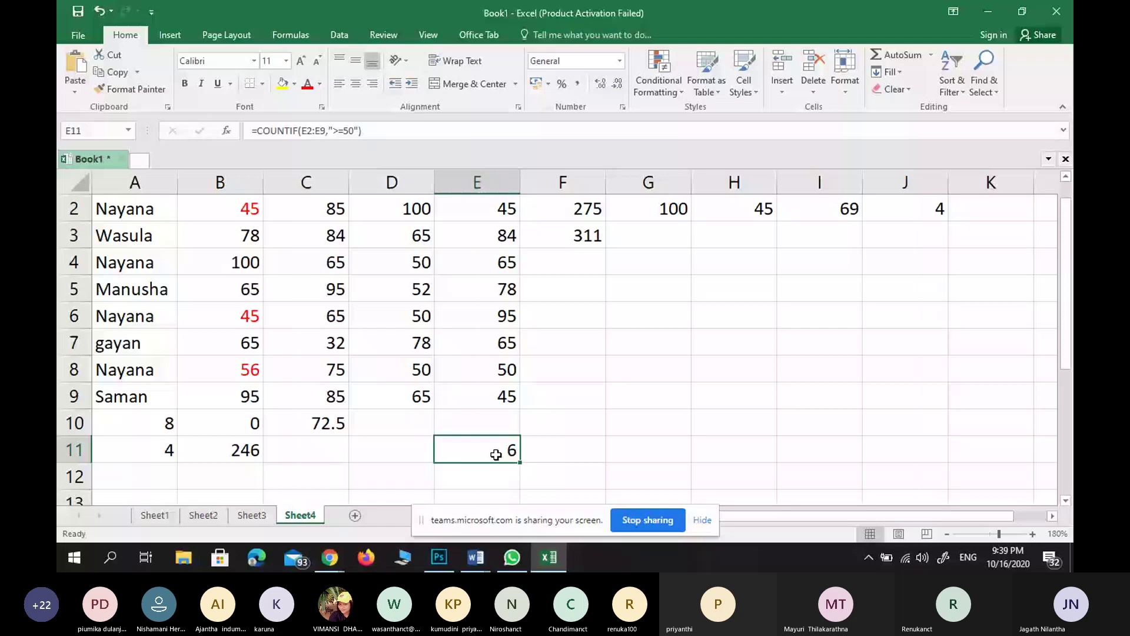
pyautogui.write('=')
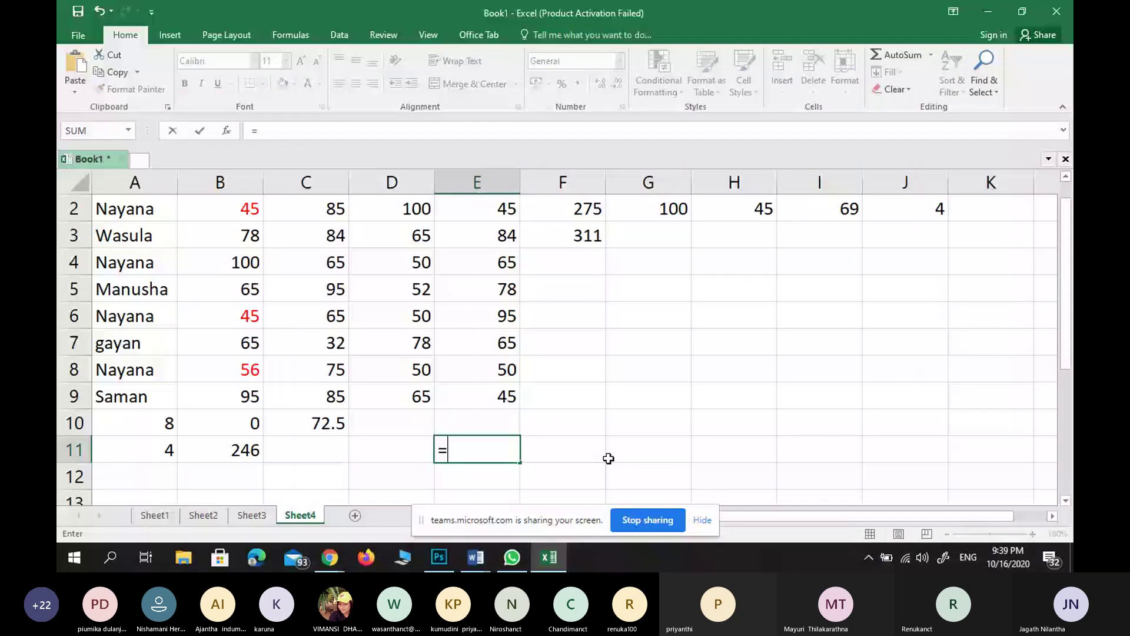
pyautogui.write('countif')
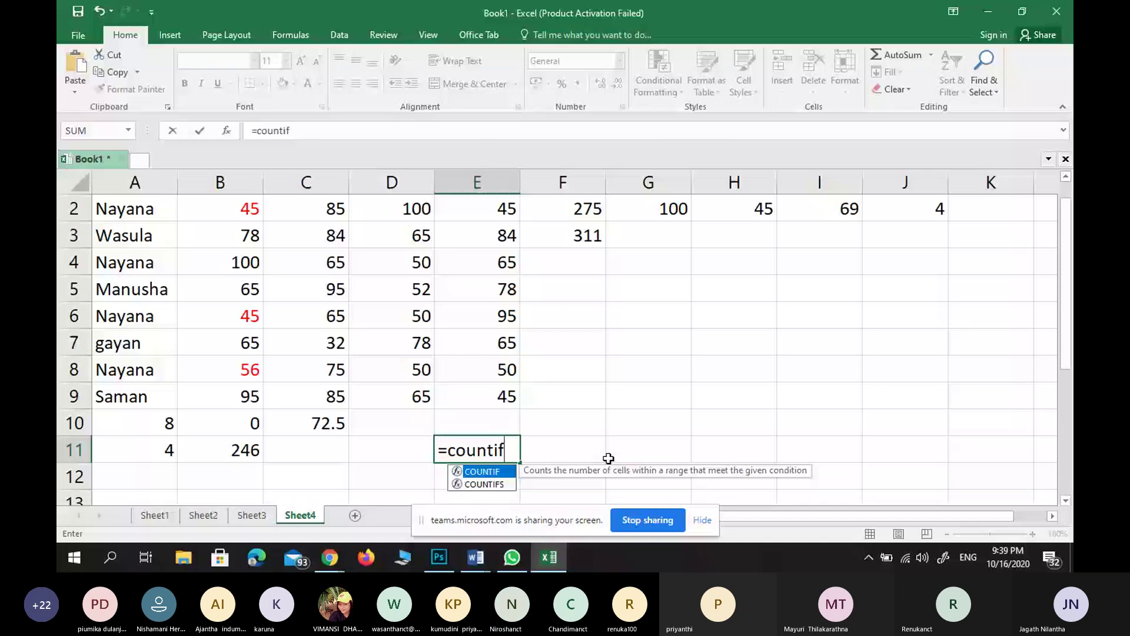
pyautogui.write('(')
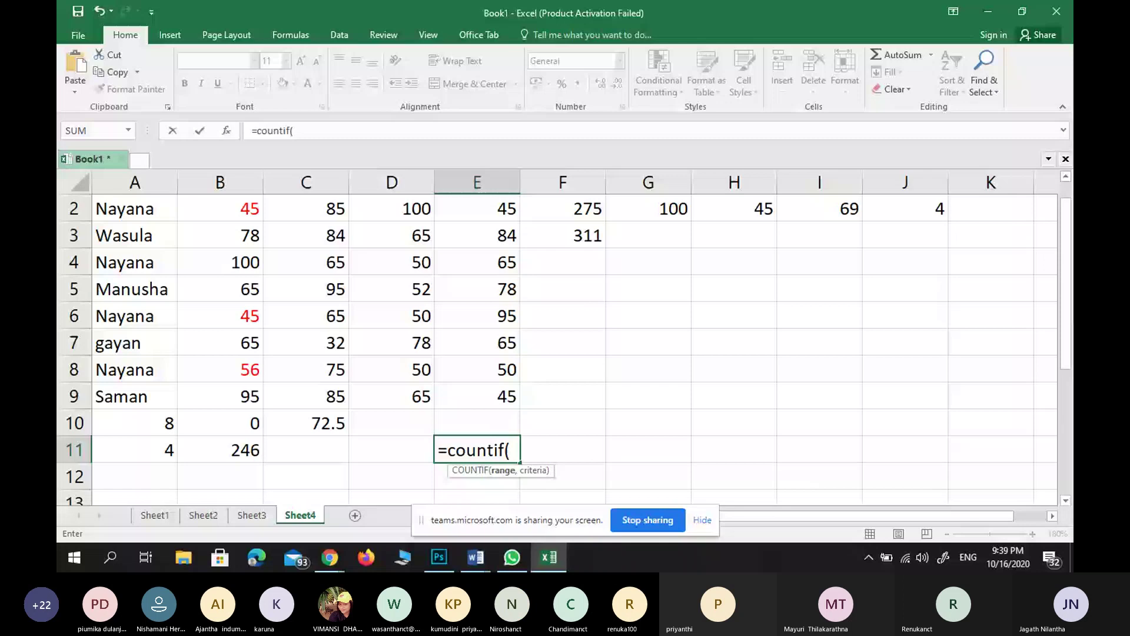
# Complete =countif(E2:E9,">=50") in E11 so it returns 6.
pyautogui.scroll(1, 471, 236)
pyautogui.moveTo(471, 235); pyautogui.dragTo(477, 422)
pyautogui.write(',')
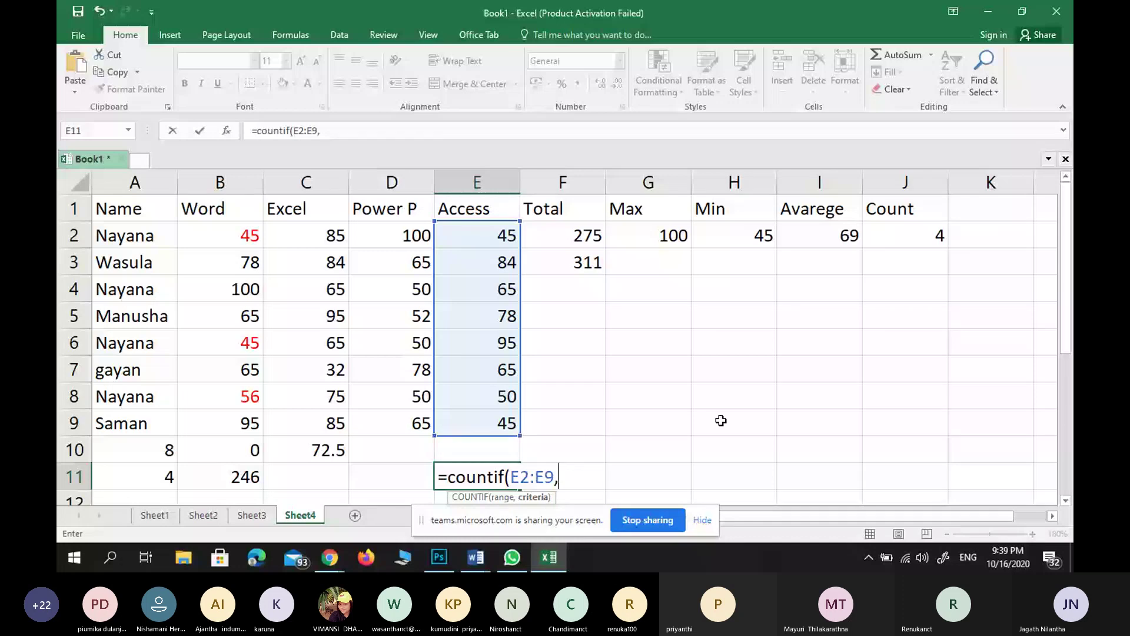
pyautogui.write('">')
pyautogui.write('=')
pyautogui.write('50')
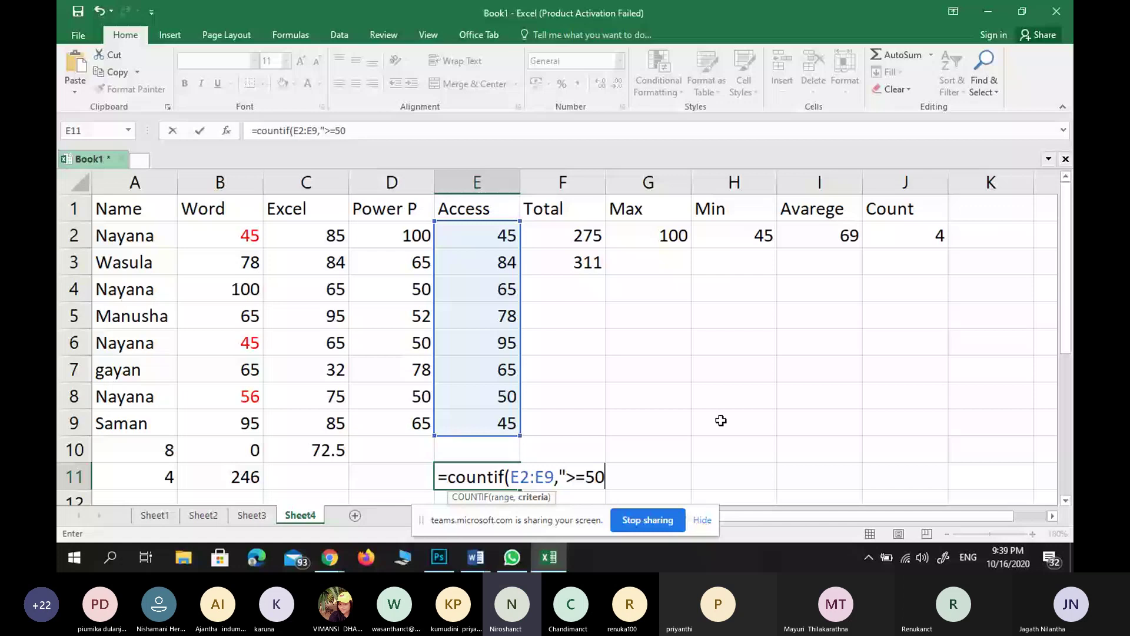
pyautogui.write('"')
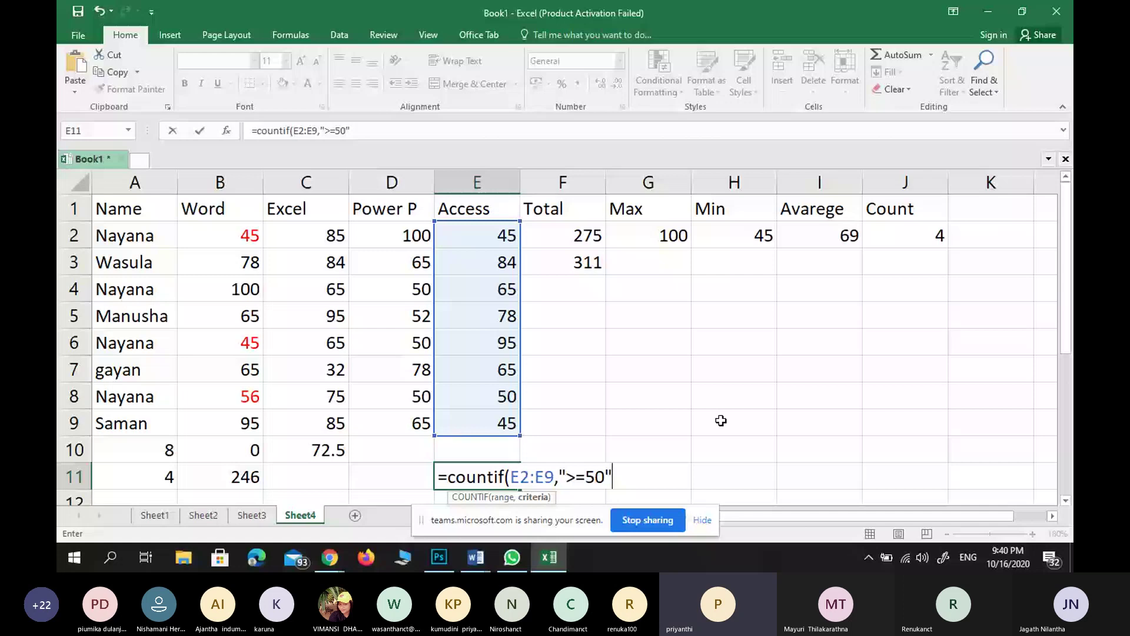
pyautogui.write(')')
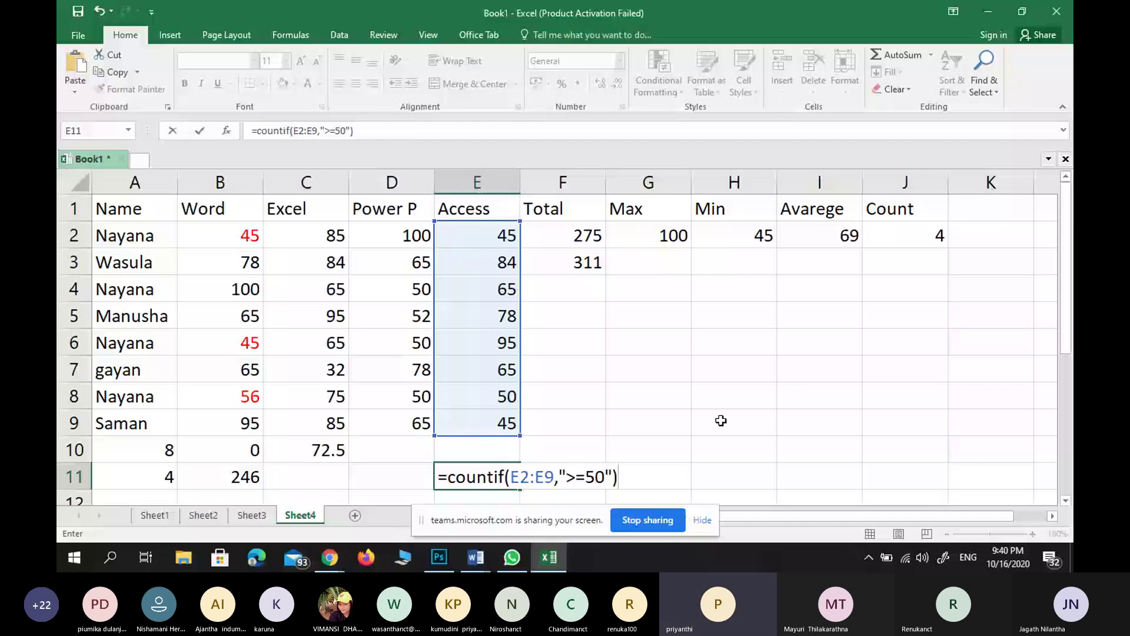
pyautogui.press('Return')
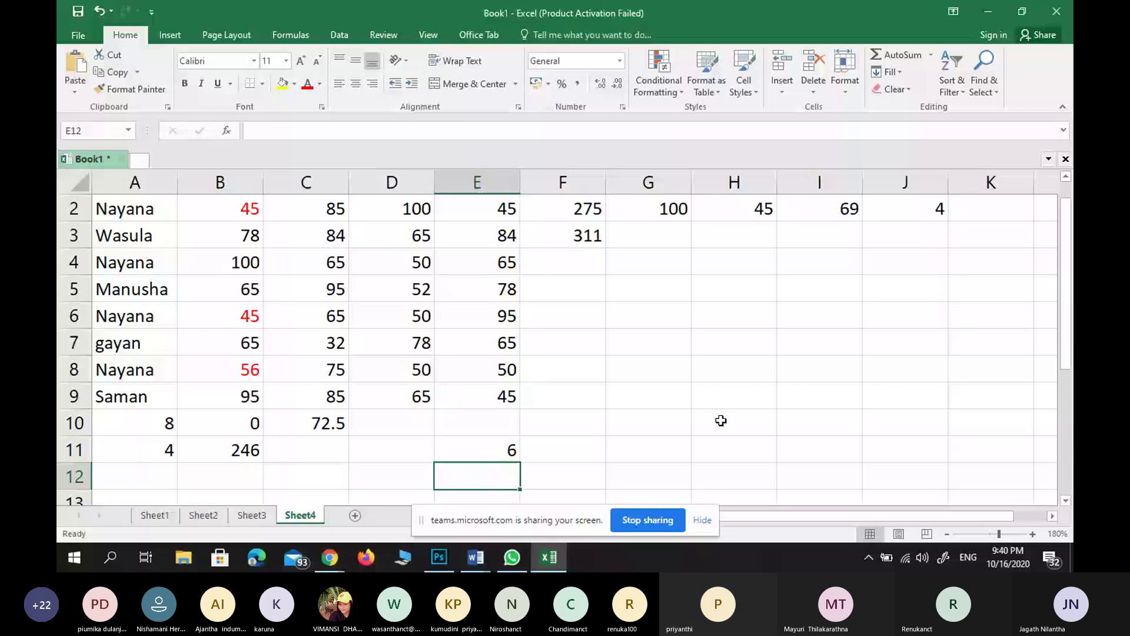
# Change E11's COUNTIF criterion to "<=65", returning 5 Access marks.
pyautogui.press('Up')
pyautogui.press('F2')
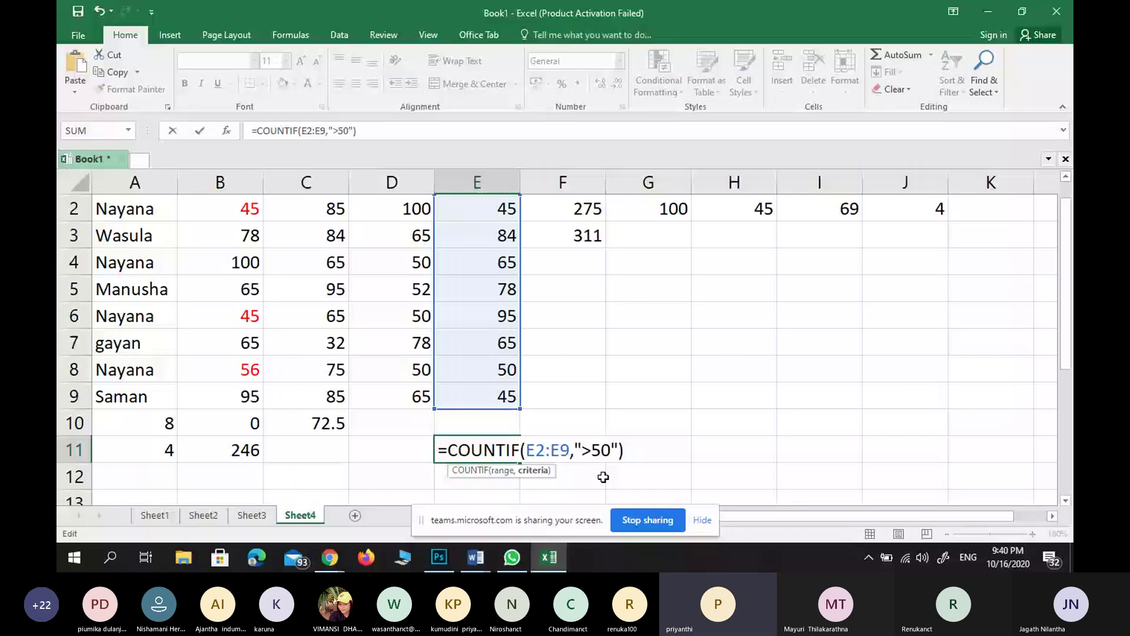
pyautogui.press('Left')
pyautogui.press('Left')
pyautogui.press('Left')
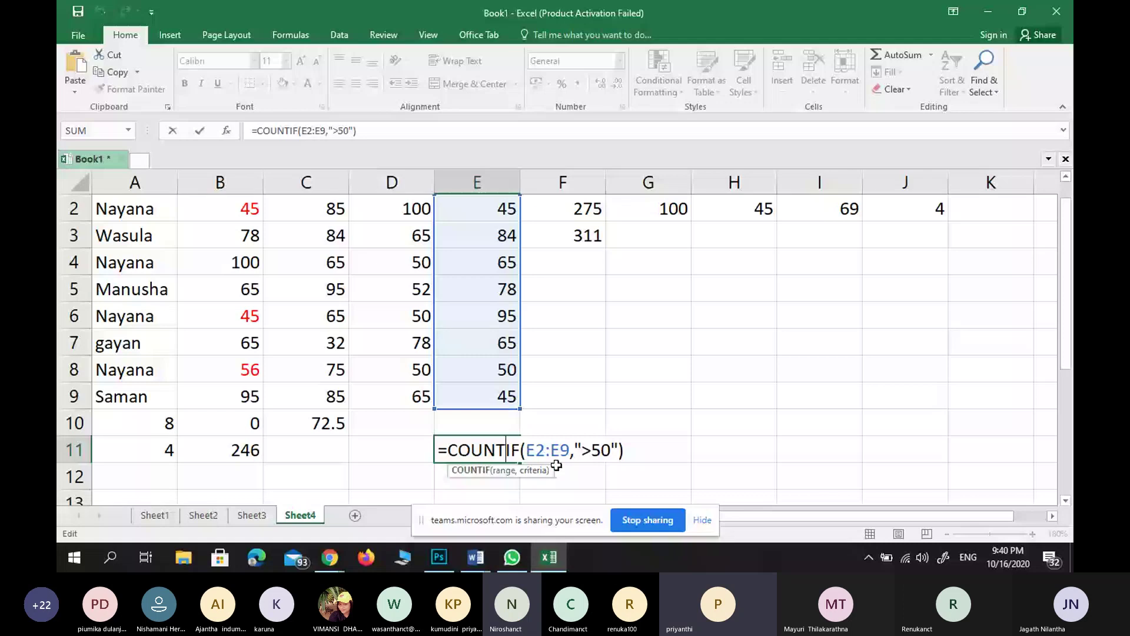
pyautogui.click(590, 450)
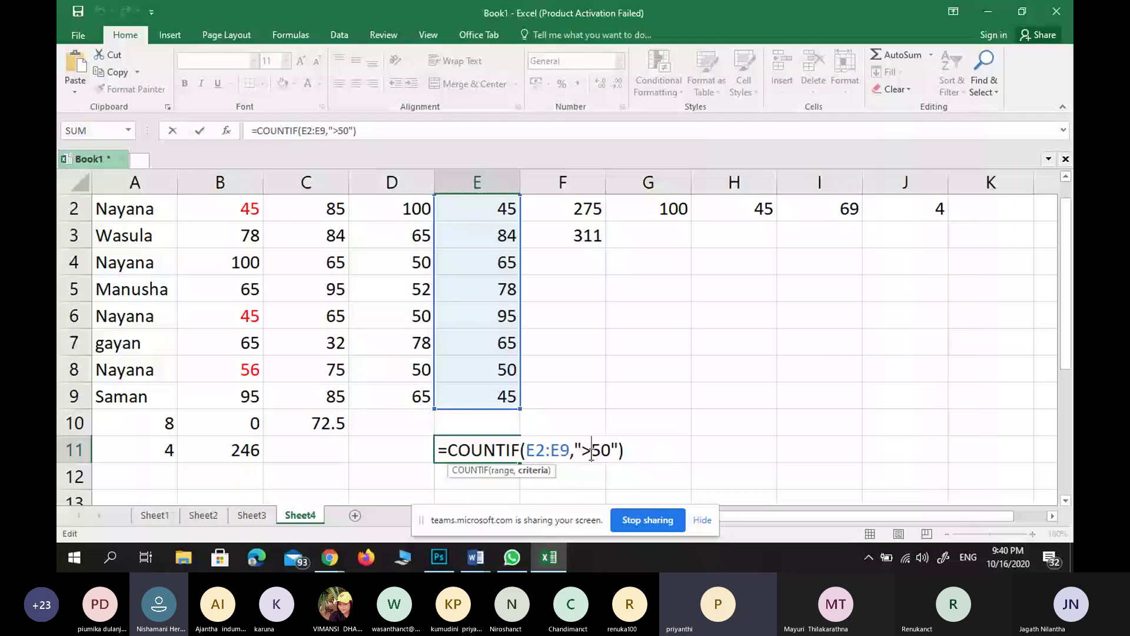
pyautogui.write('=')
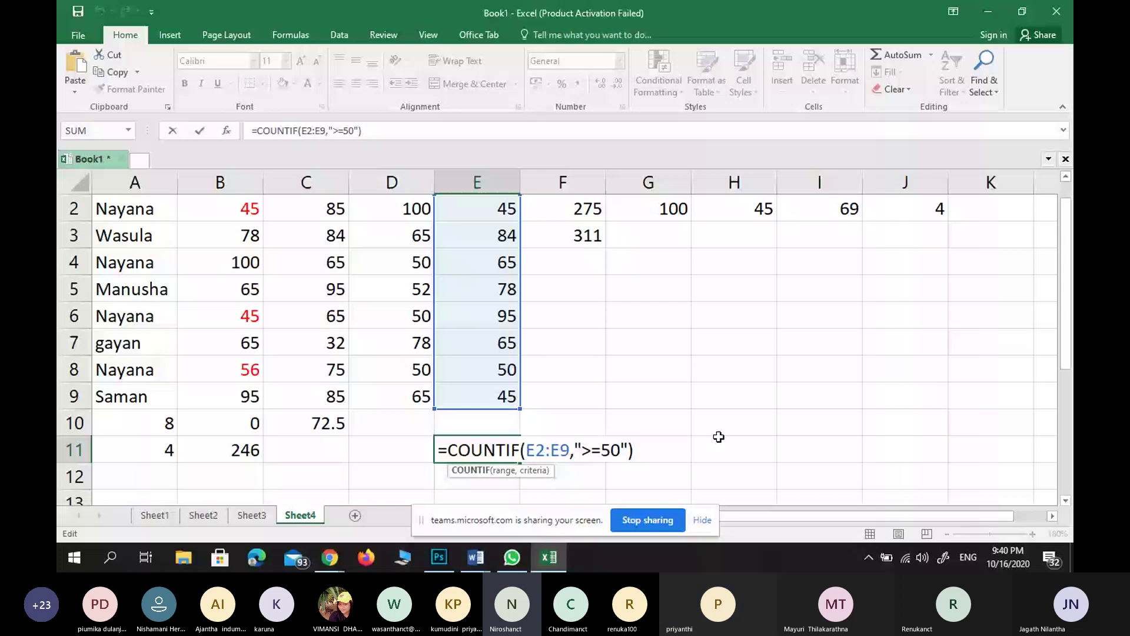
pyautogui.press('BackSpace')
pyautogui.press('BackSpace')
pyautogui.press('BackSpace')
pyautogui.write('<')
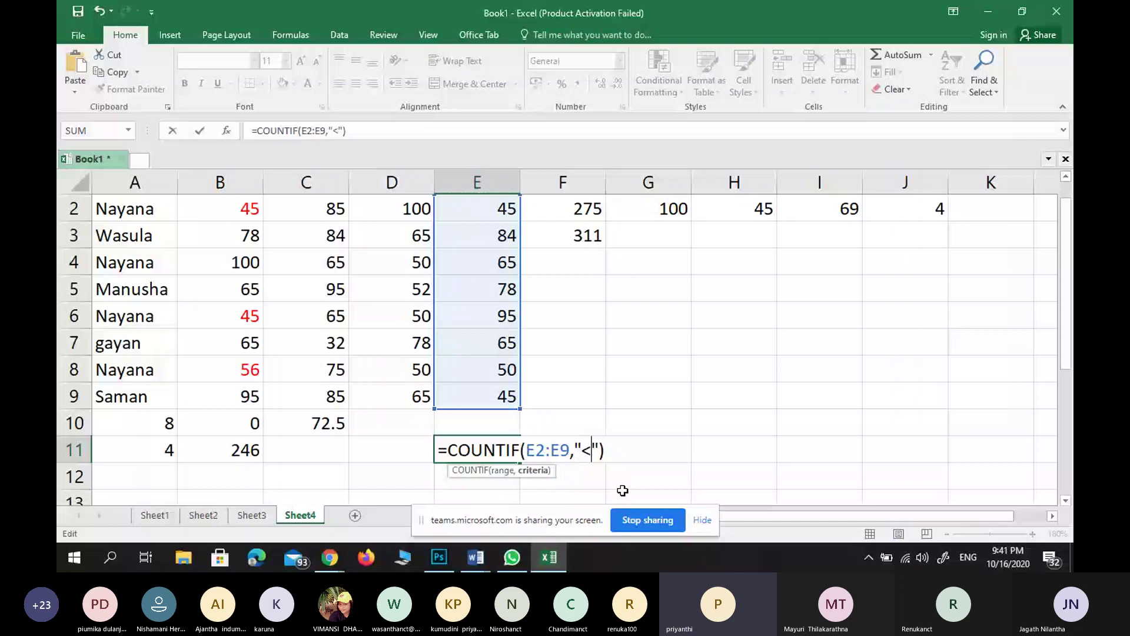
pyautogui.write('=65')
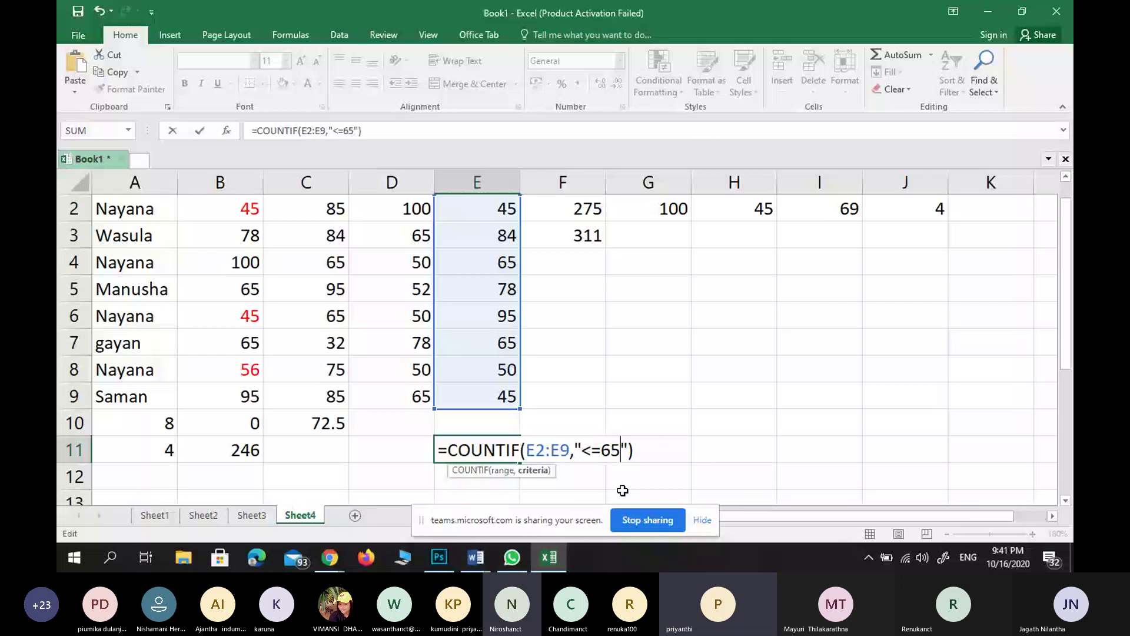
pyautogui.hotkey('ctrl', 'Return')
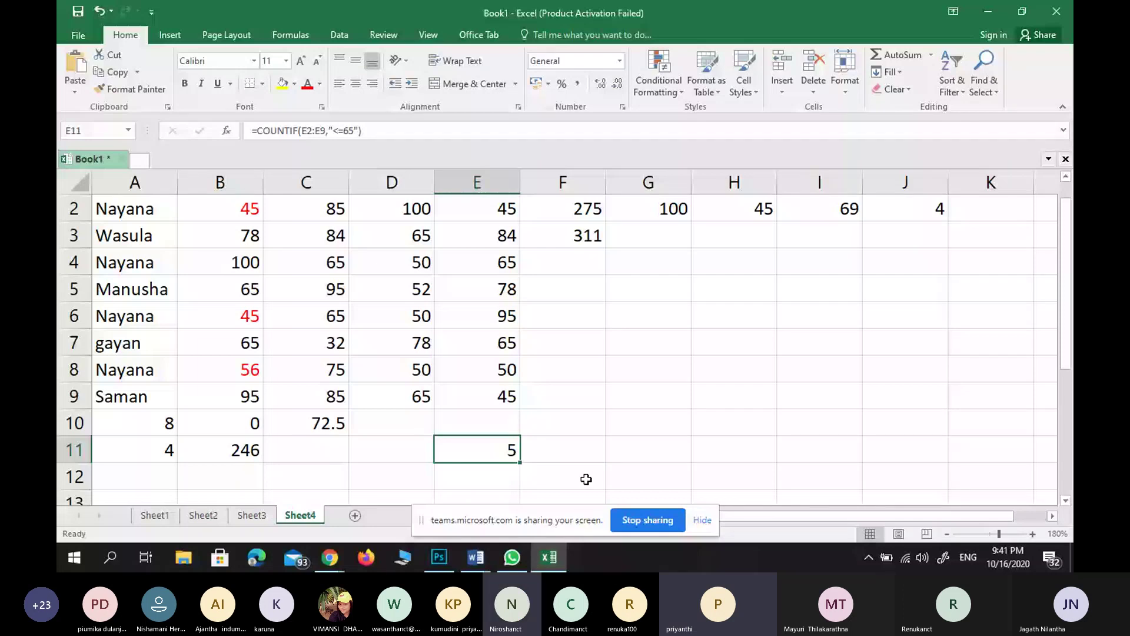
pyautogui.hotkey('alt', 'Tab')
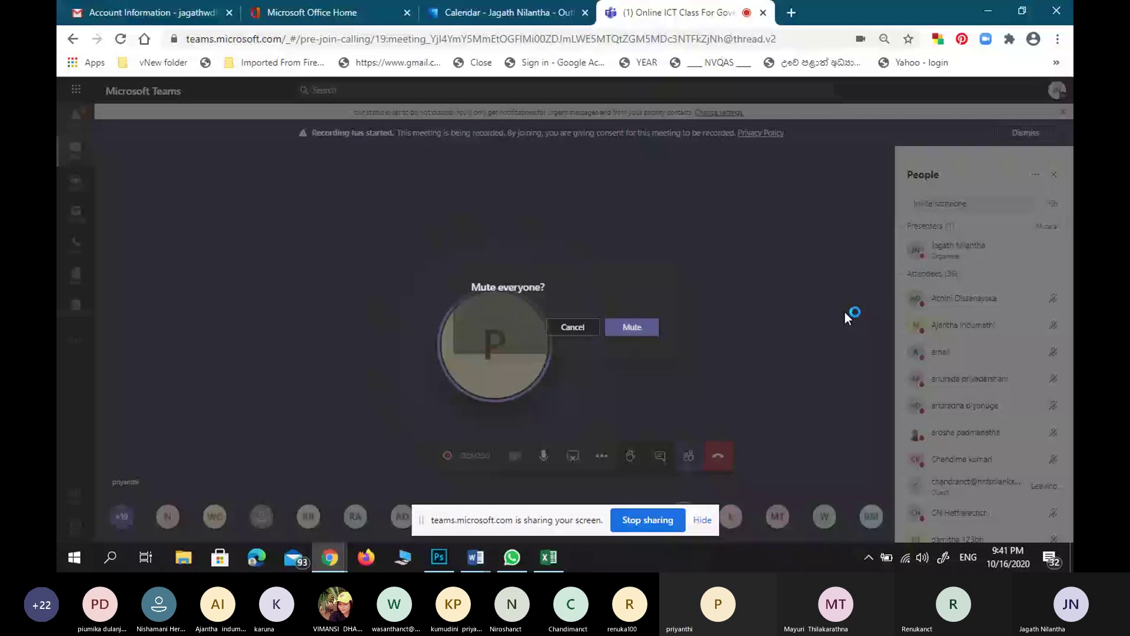
# Confirm muting everyone in the meeting and minimize Teams to reveal Excel.
pyautogui.press('Return')
pyautogui.scroll(-10, 1056, 426)
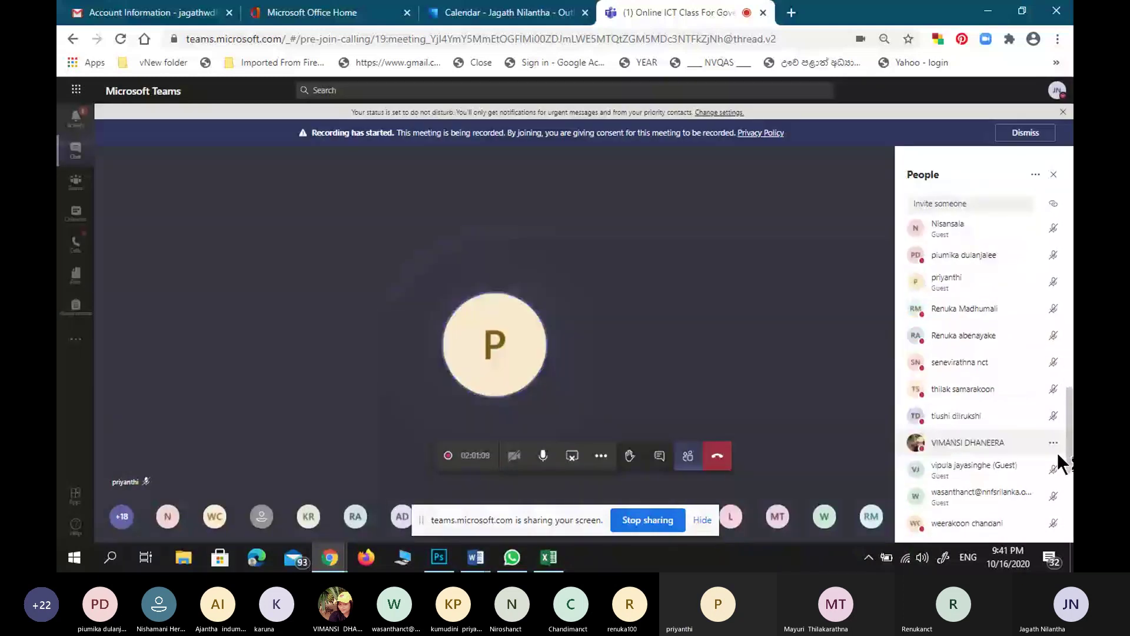
pyautogui.scroll(4, 1057, 452)
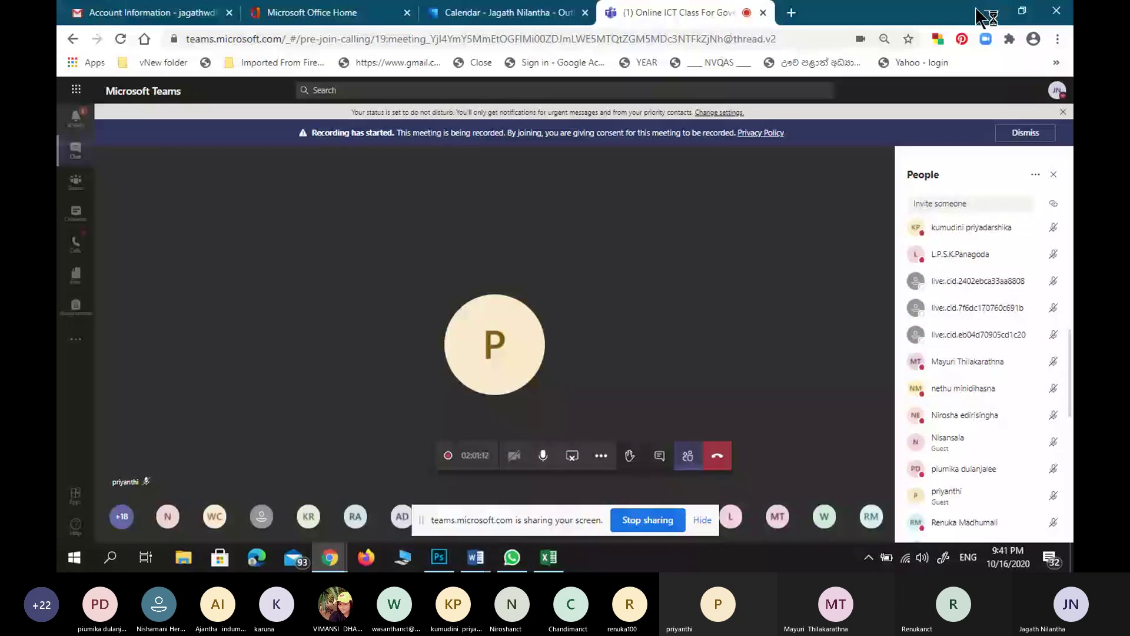
pyautogui.click(981, 16)
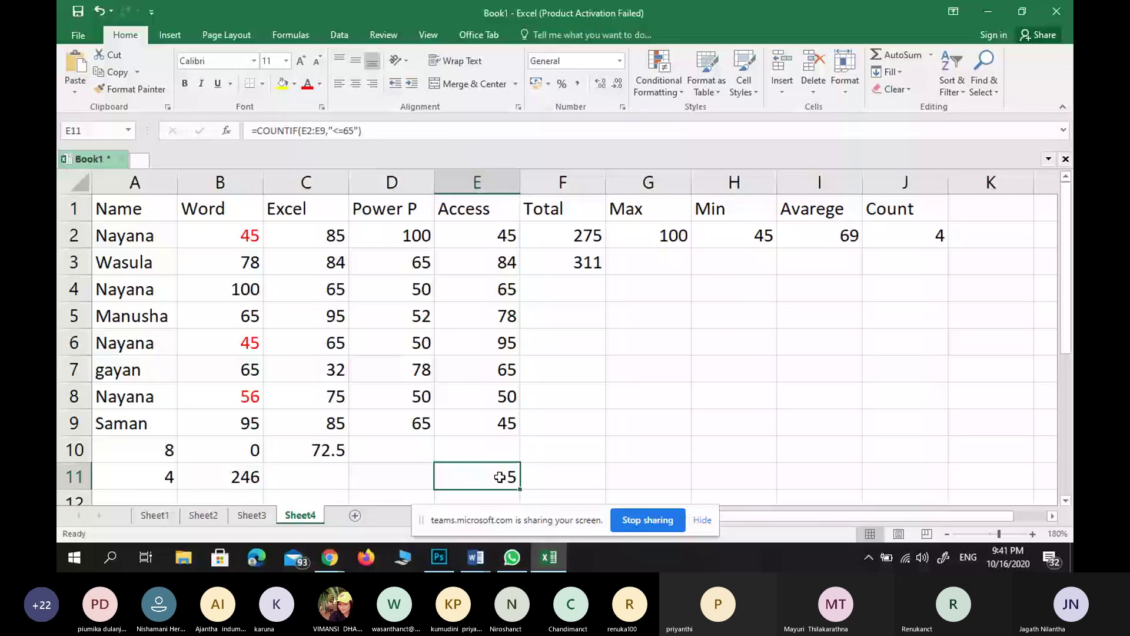
# Enter =SUMIF(D2:D9,">=50") in D11, totalling Power P marks of 50+ as 510.
pyautogui.click(393, 472)
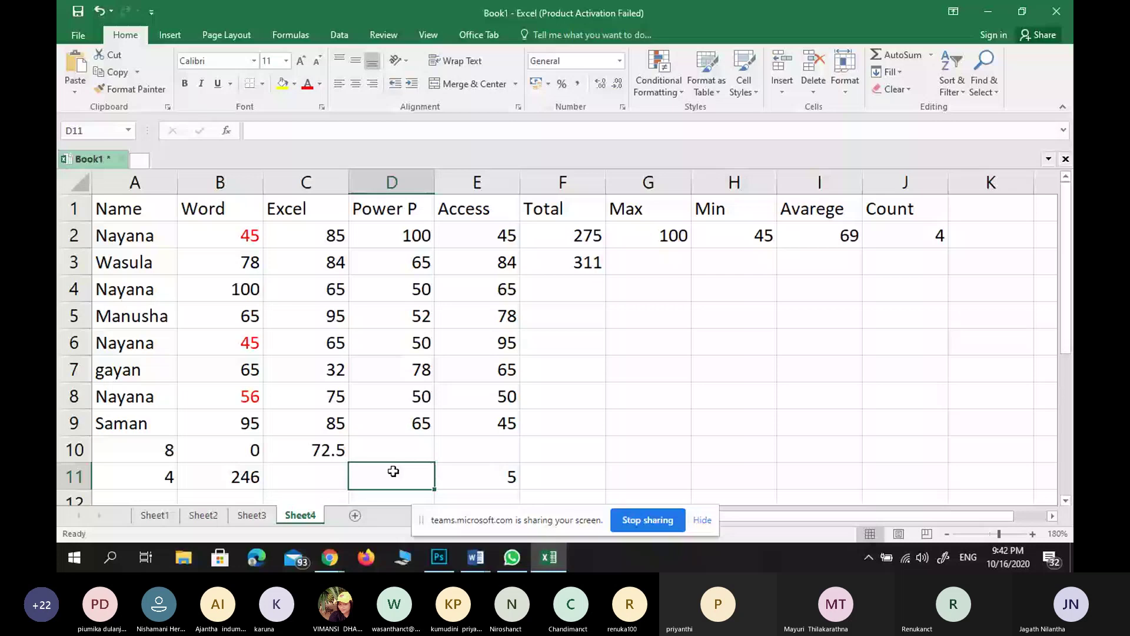
pyautogui.write('=su')
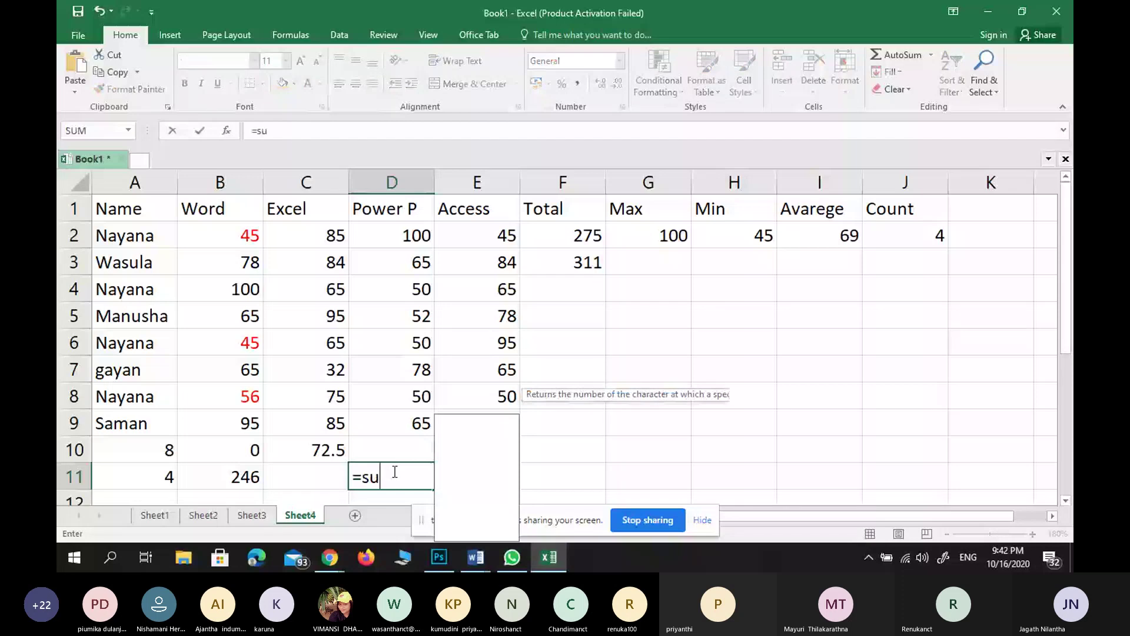
pyautogui.write('mif')
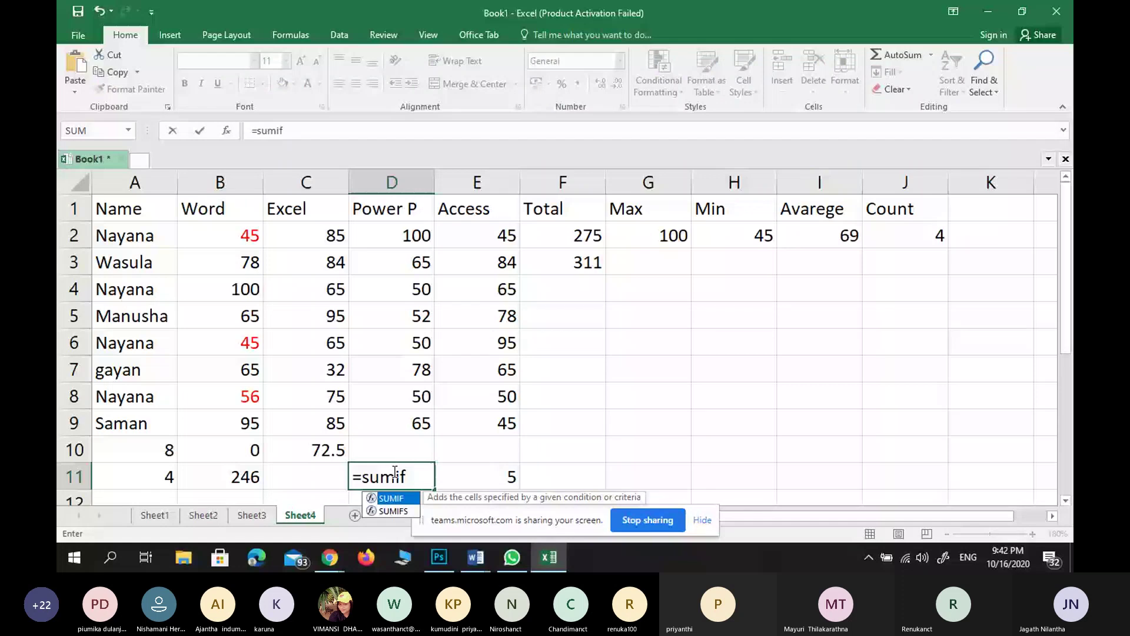
pyautogui.write('(')
pyautogui.moveTo(391, 235); pyautogui.dragTo(402, 423)
pyautogui.write(',')
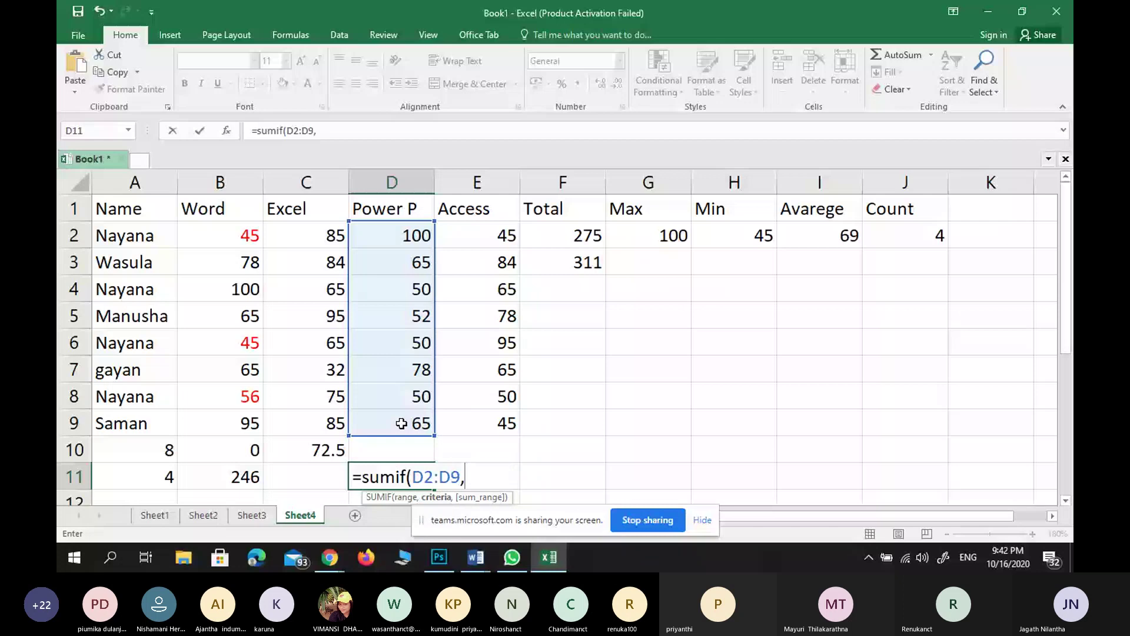
pyautogui.write('"')
pyautogui.write('>=52')
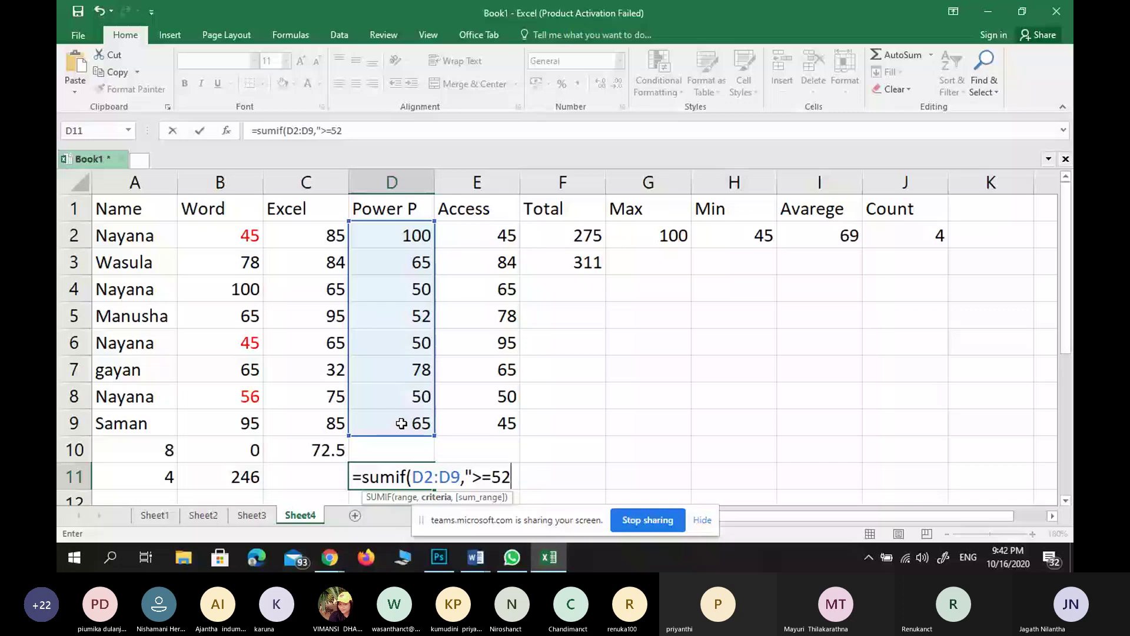
pyautogui.press('BackSpace')
pyautogui.write('0"')
pyautogui.press('Return')
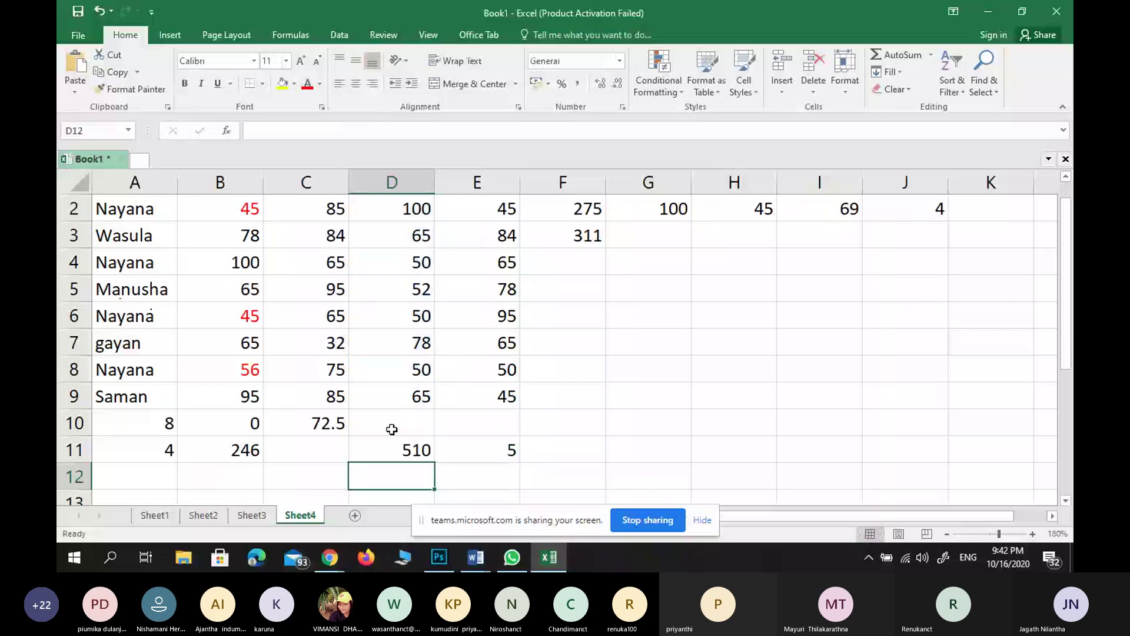
pyautogui.press('Up')
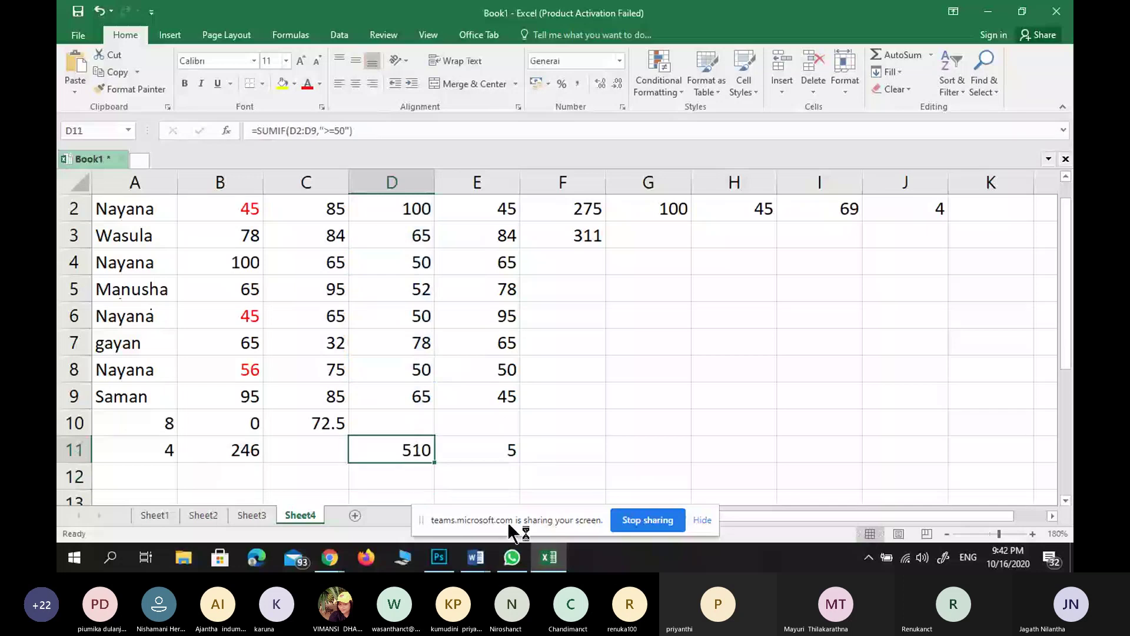
# Clear the SUMIF total from D11, re-committing E11's count formula unchanged.
pyautogui.press('Delete')
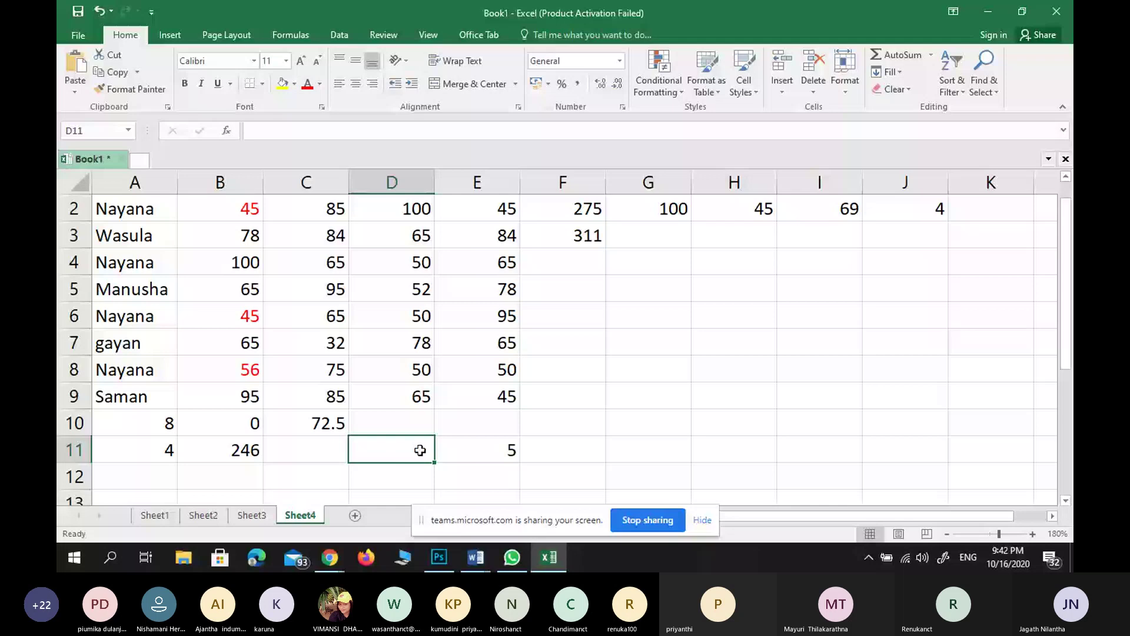
pyautogui.doubleClick(483, 452)
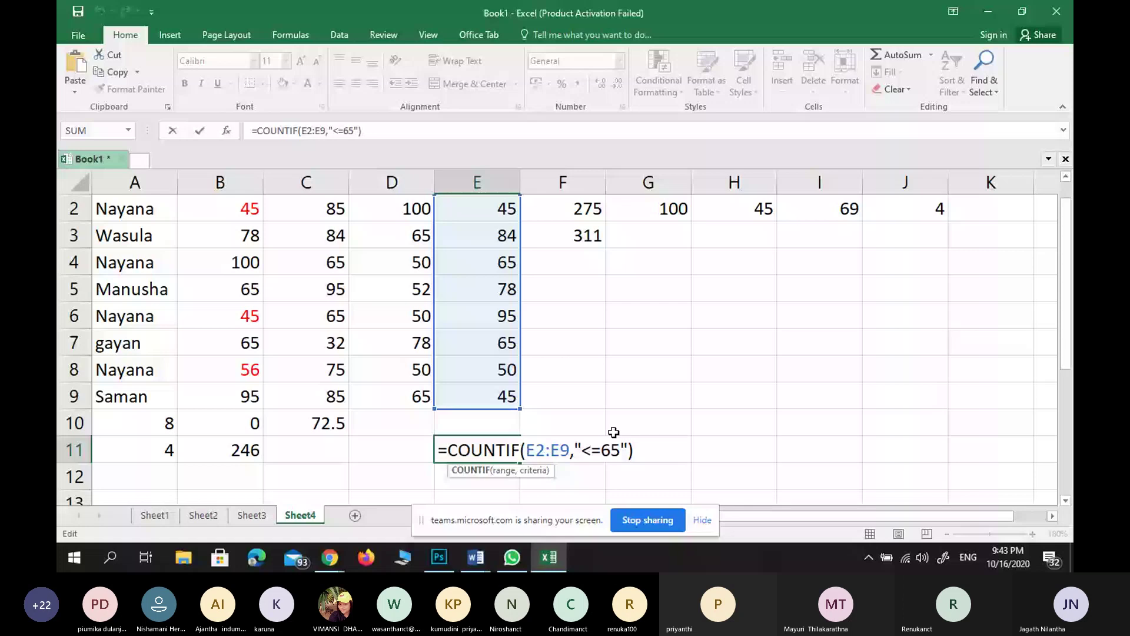
pyautogui.press('Return')
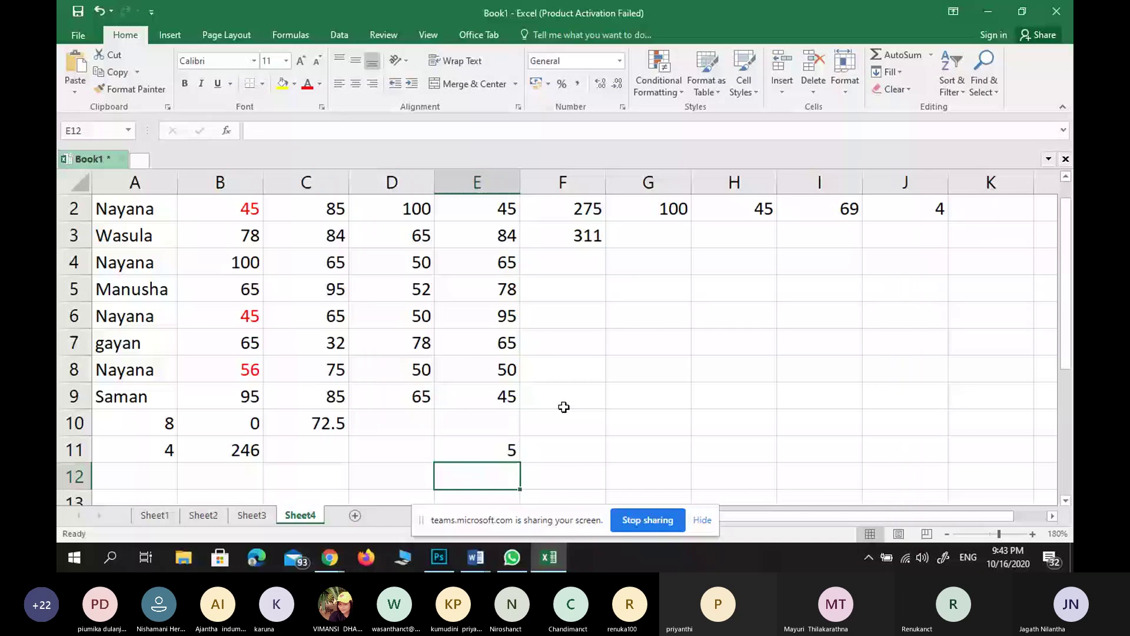
# Type the heading 'Pass /fail' into K1.
pyautogui.click(969, 213)
pyautogui.press('Up')
pyautogui.write('P')
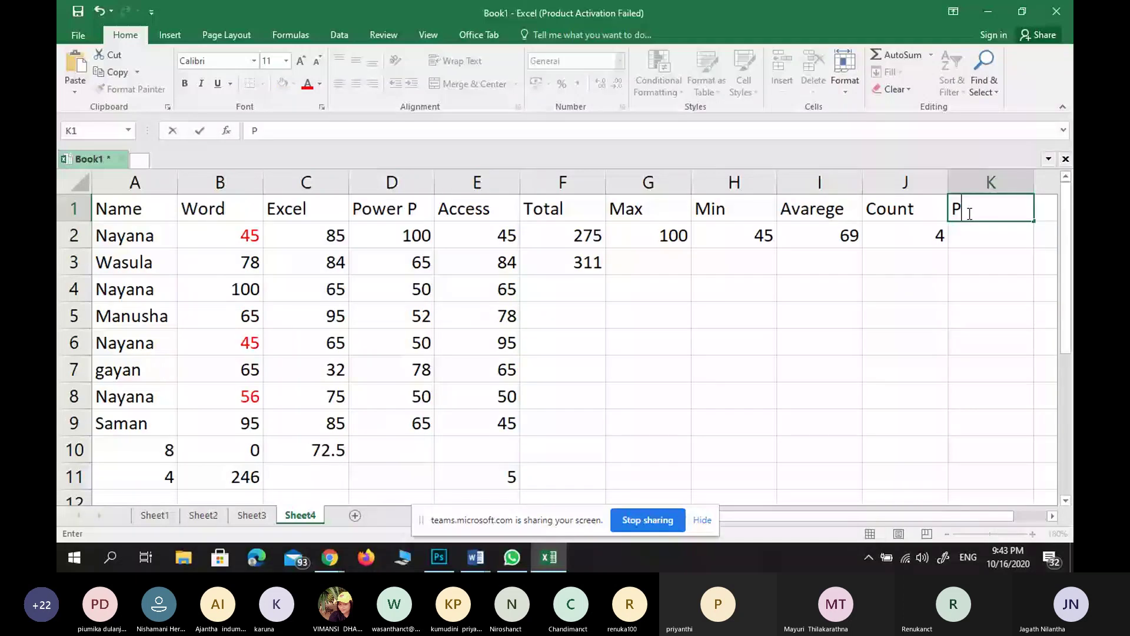
pyautogui.write('ass /fail')
# Confirm the 'Pass /fail' heading in K1 and begin an =if( formula in K2.
pyautogui.press('Return')
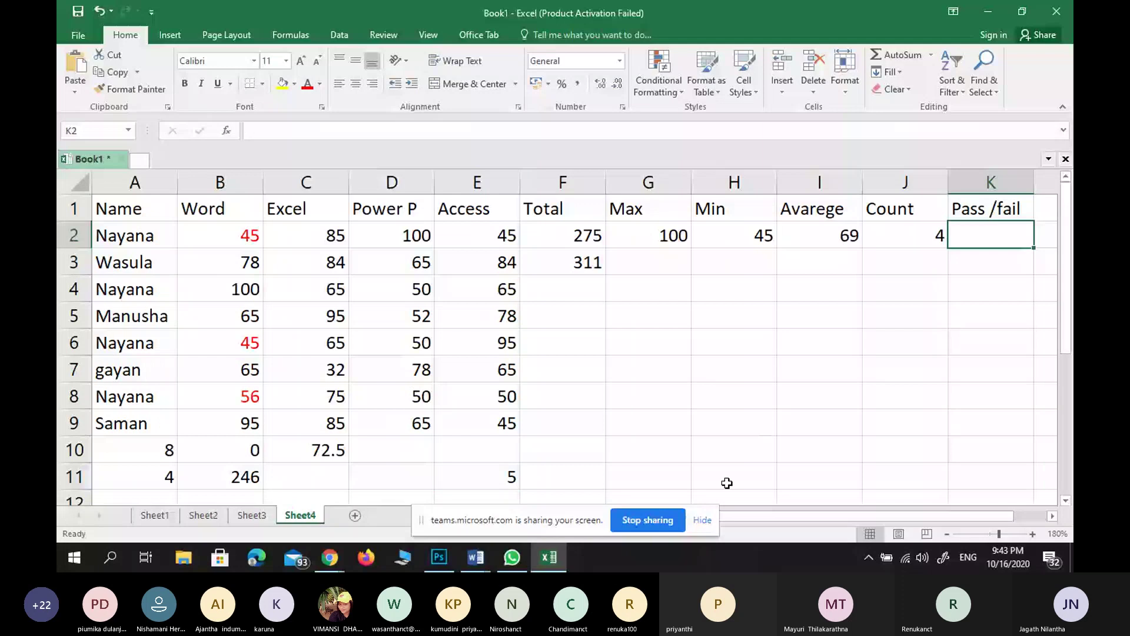
pyautogui.click(727, 482)
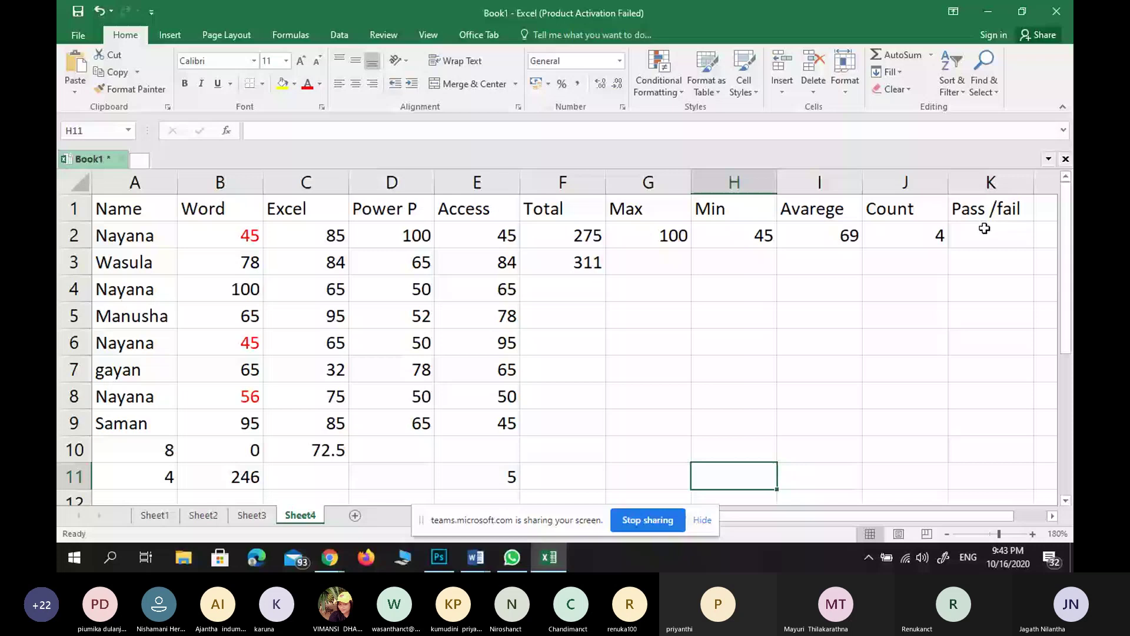
pyautogui.click(984, 230)
pyautogui.write('=')
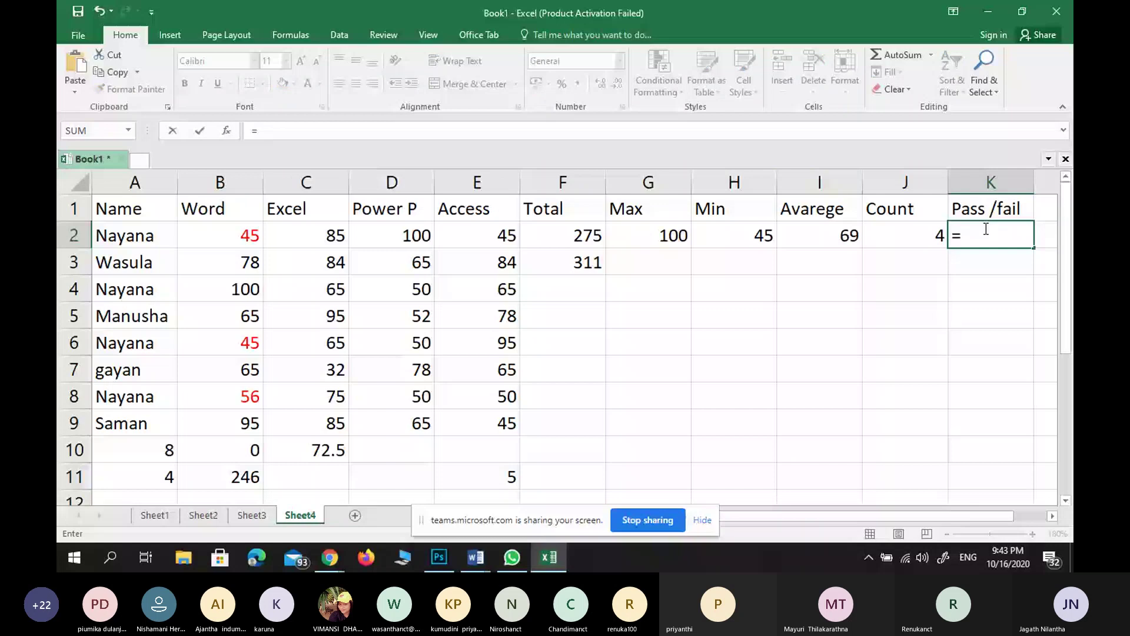
pyautogui.write('if')
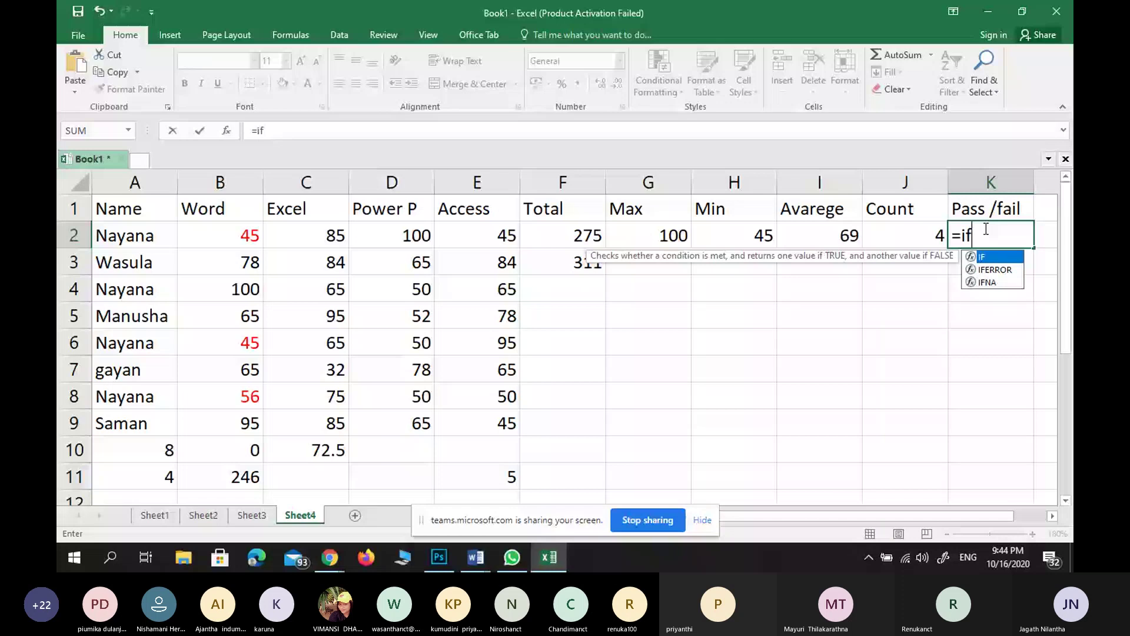
pyautogui.write('(')
# Complete K2 as =if(I2>=35,"Pass","fail") and select the row 2 formulas F2:J2.
pyautogui.click(814, 229)
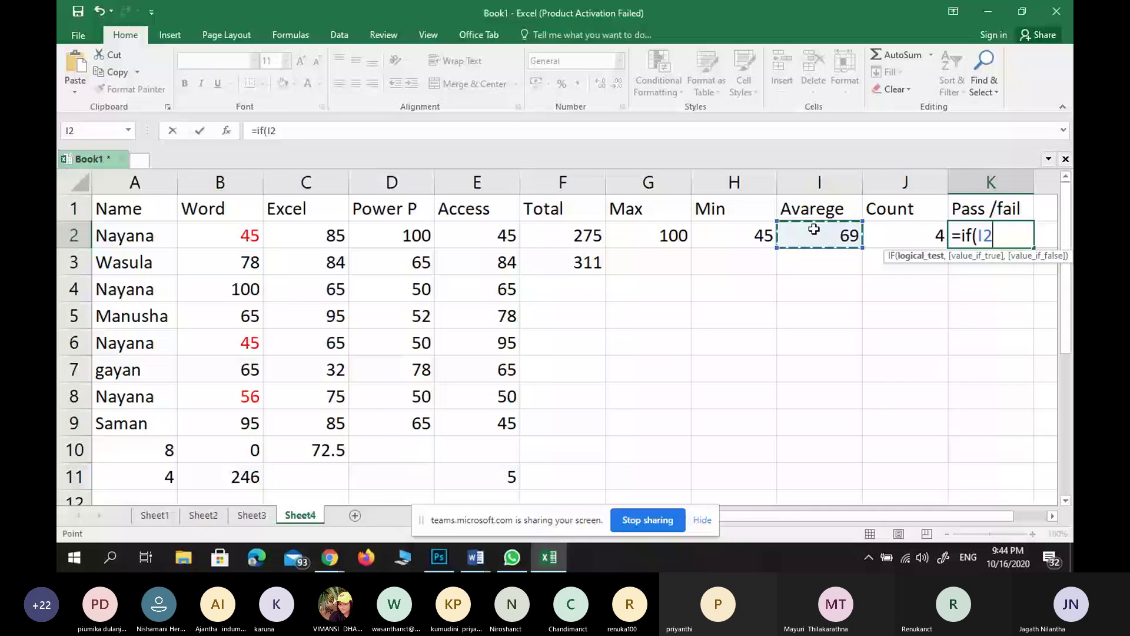
pyautogui.click(814, 229)
pyautogui.write('=')
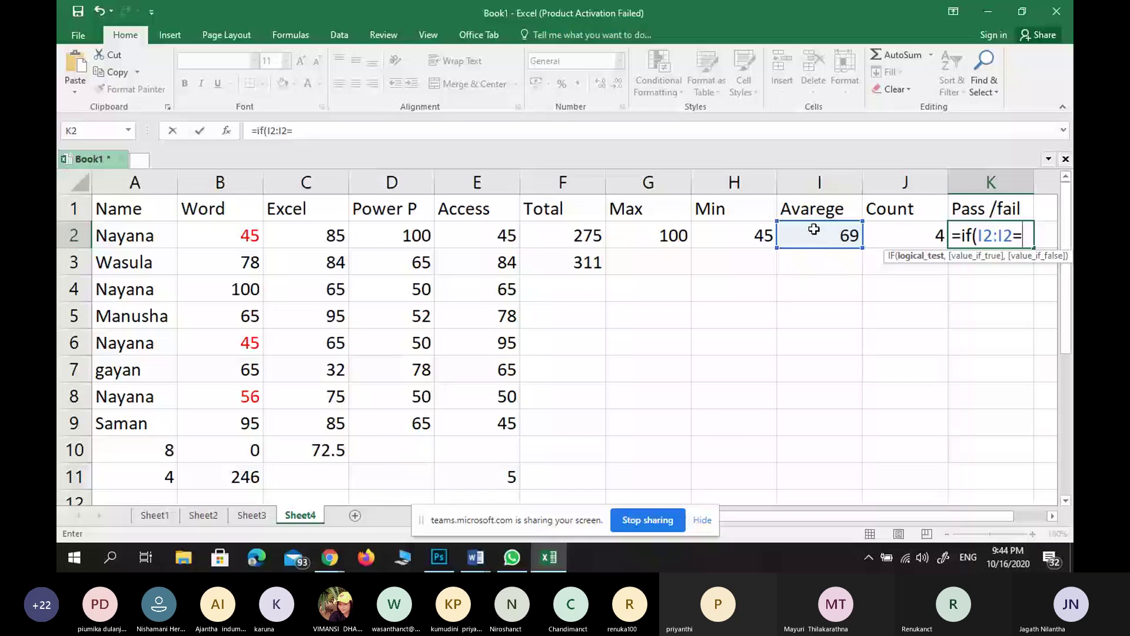
pyautogui.press('BackSpace')
pyautogui.press('BackSpace')
pyautogui.press('BackSpace')
pyautogui.write('>=')
pyautogui.write('35,')
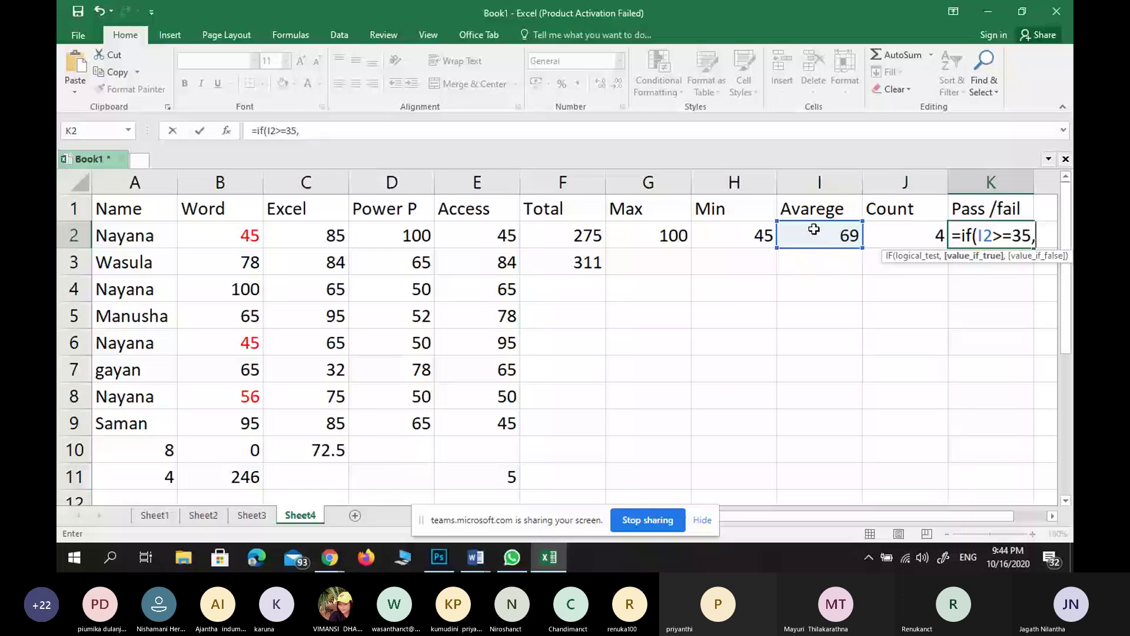
pyautogui.write('"Pass')
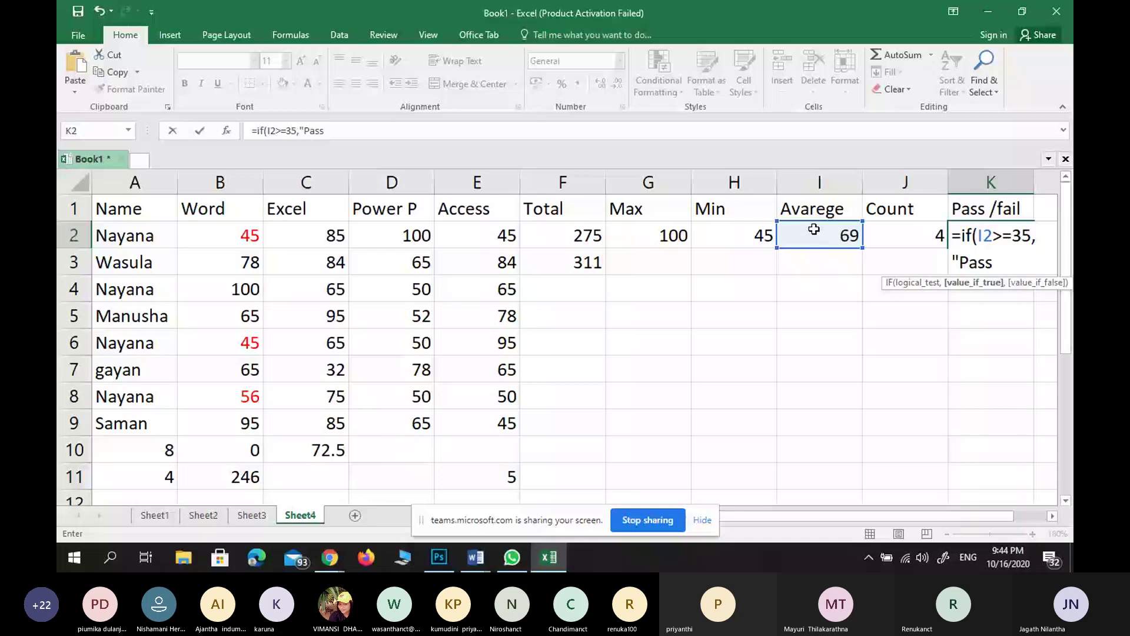
pyautogui.write('"')
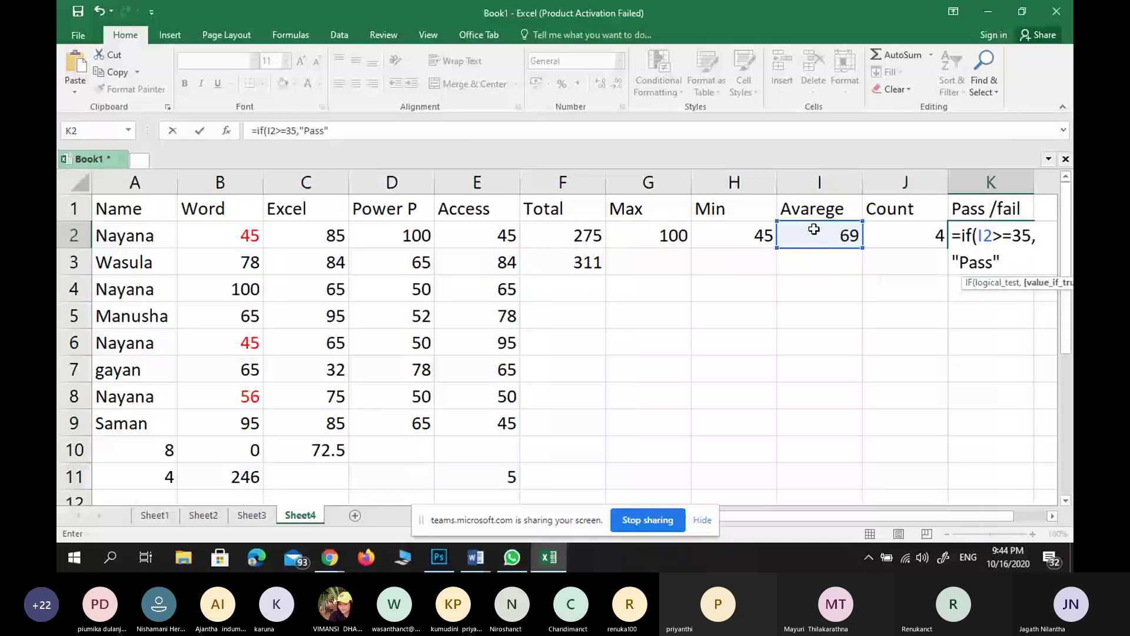
pyautogui.write(',')
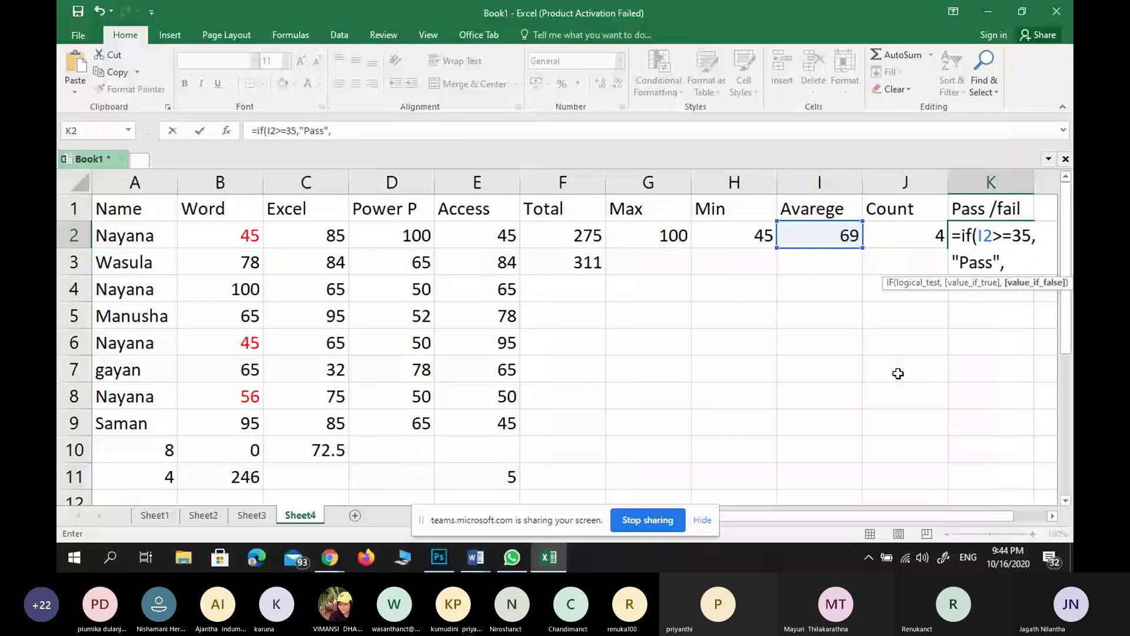
pyautogui.write('"')
pyautogui.write('fail")')
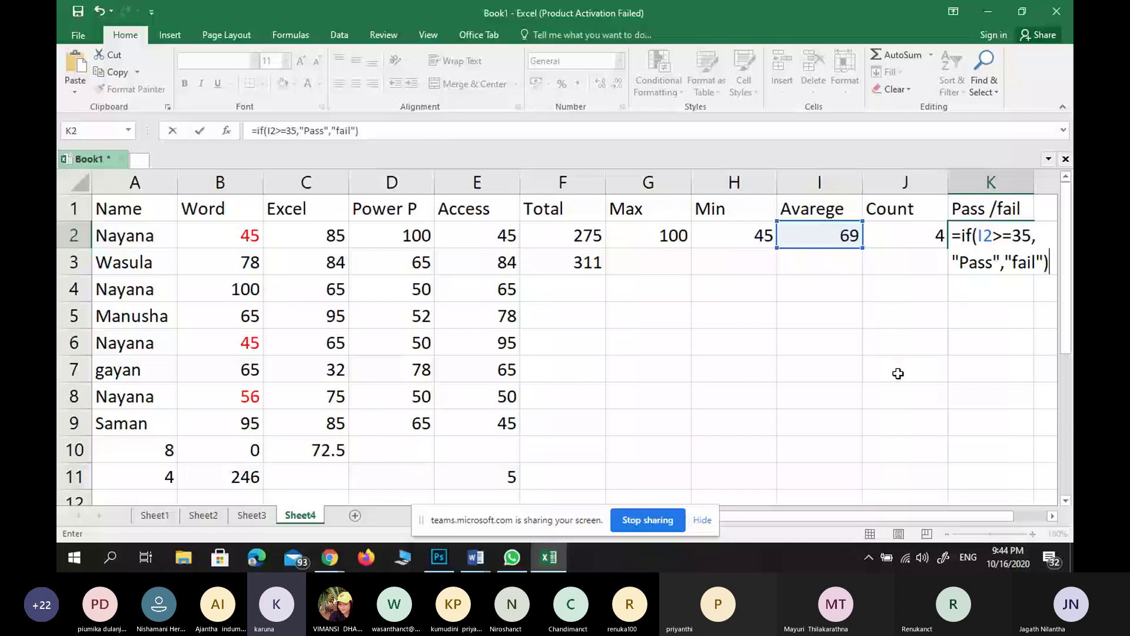
pyautogui.moveTo(562, 235); pyautogui.dragTo(913, 232)
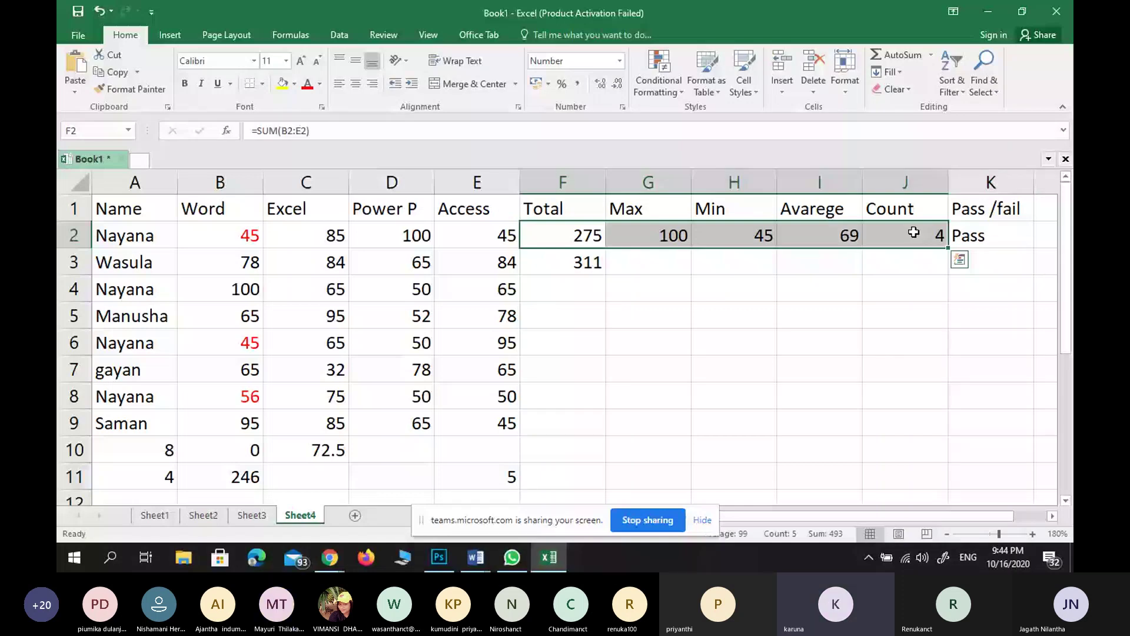
# Fill the Total-to-Count formulas down to row 9, then restart K2's formula with =if.
pyautogui.doubleClick(947, 247)
pyautogui.click(980, 235)
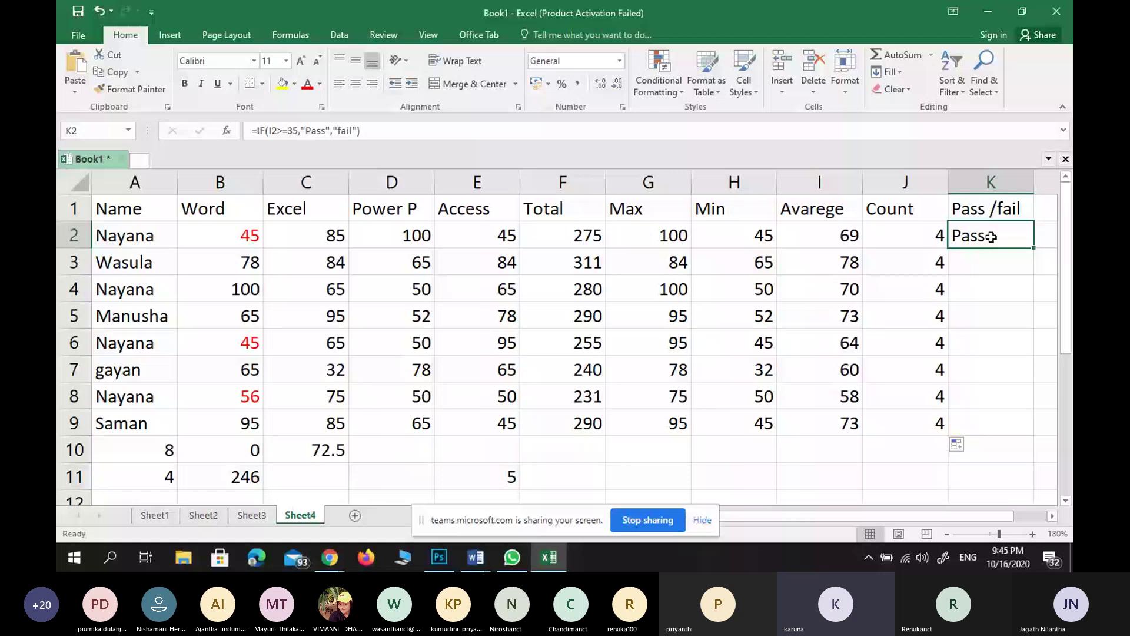
pyautogui.doubleClick(991, 237)
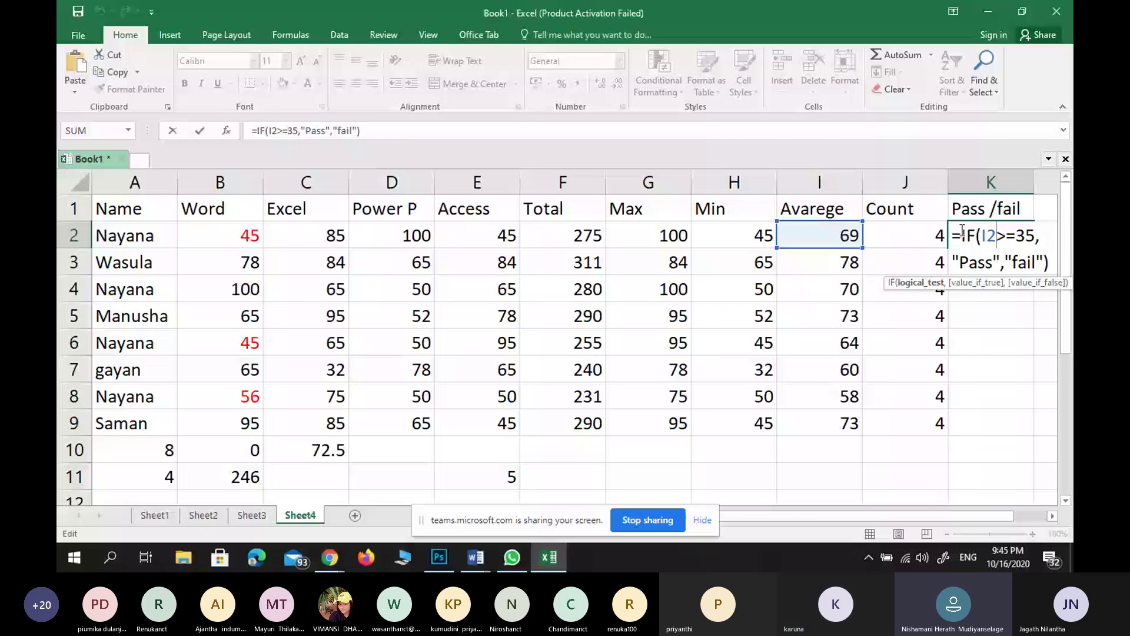
pyautogui.press('Escape')
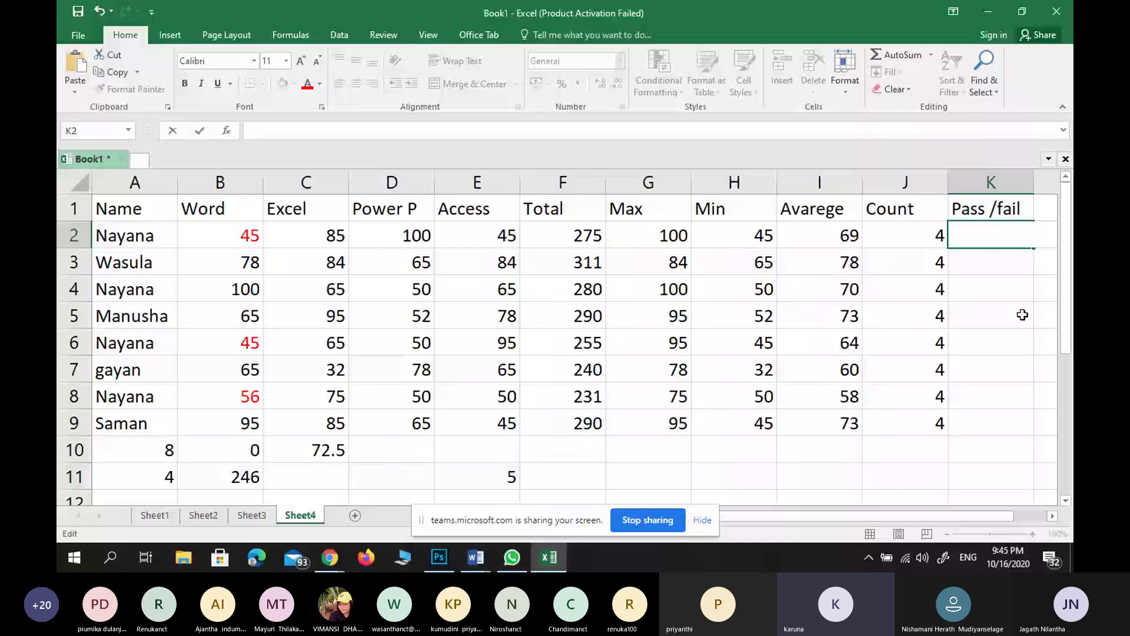
pyautogui.write('=if')
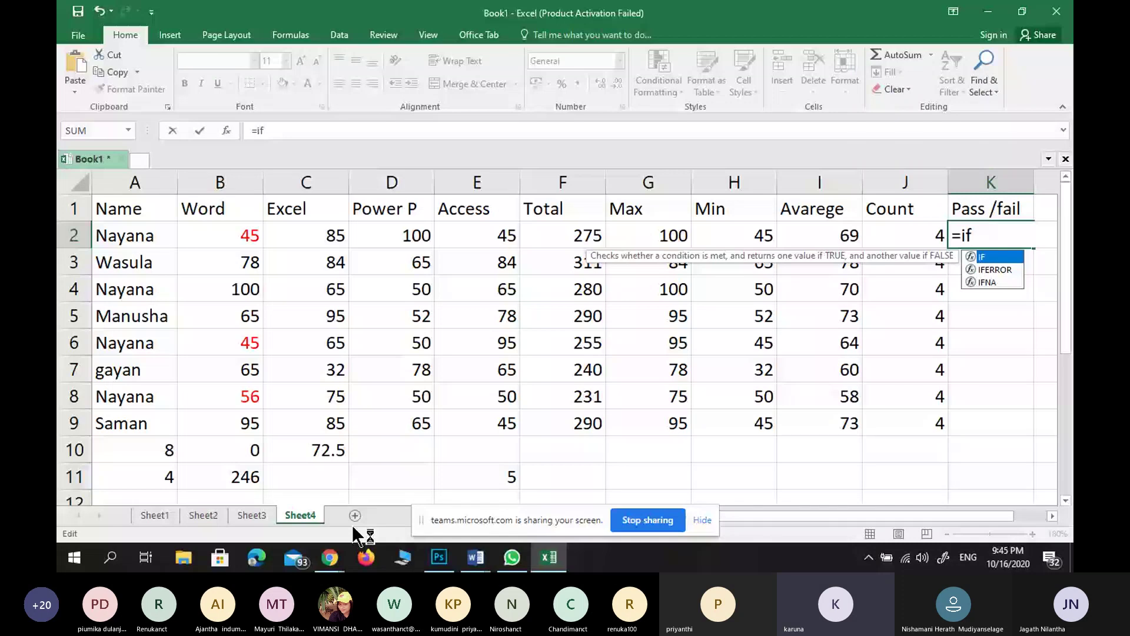
pyautogui.click(330, 557)
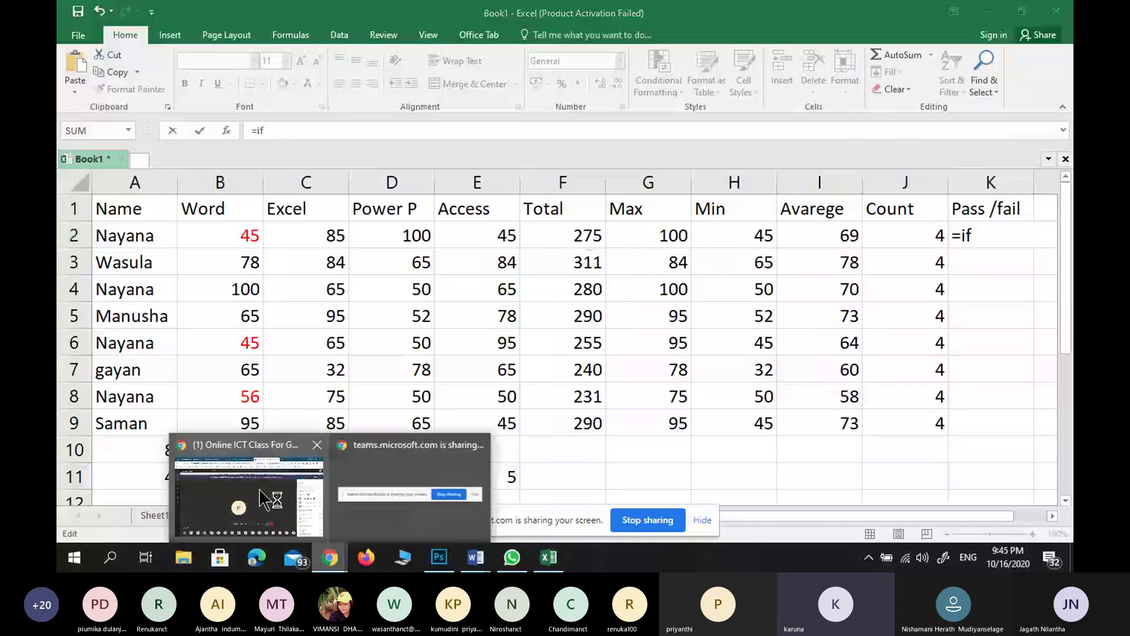
pyautogui.click(263, 499)
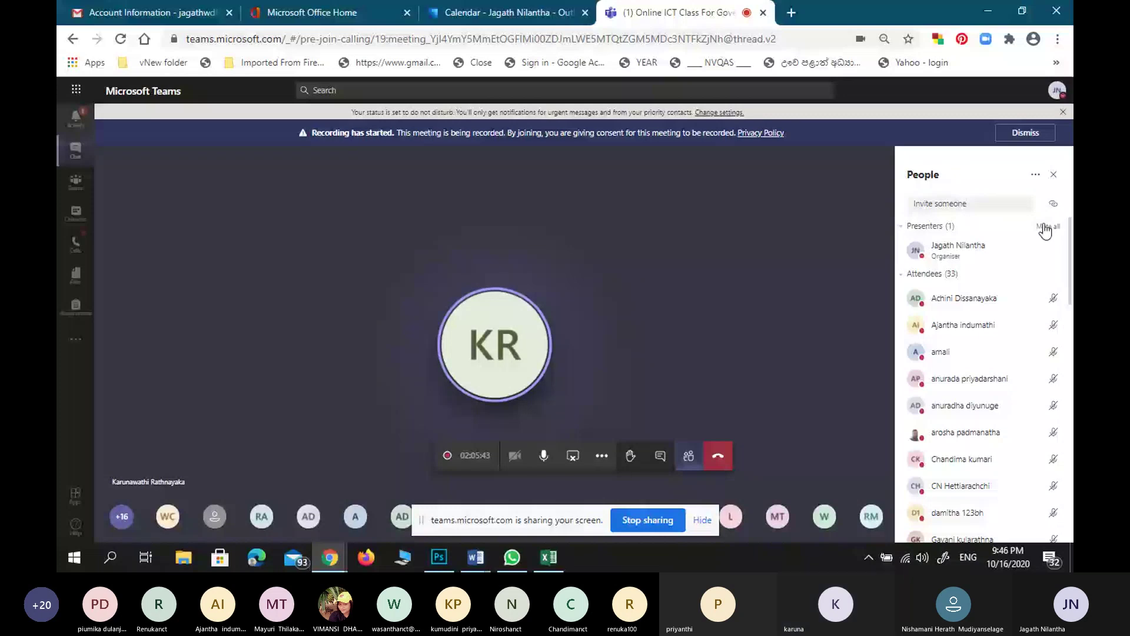
pyautogui.scroll(-5, 1045, 230)
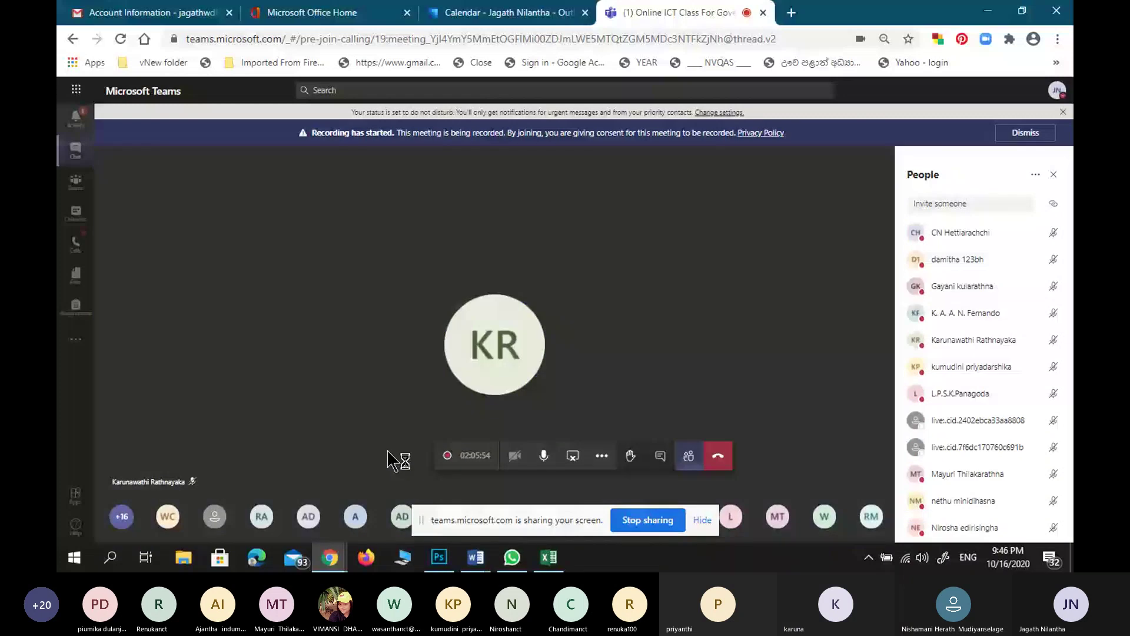
pyautogui.hotkey('alt', 'Tab')
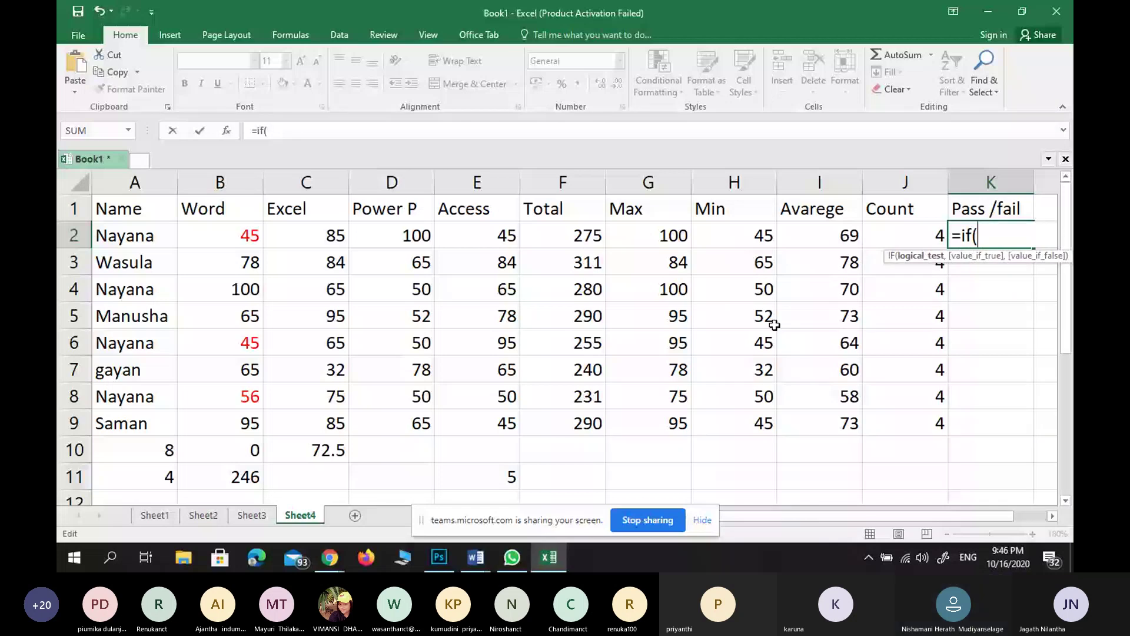
# Enter =if(I2>=35,"Pass","Fail") in K2, then start changing B2's Word mark to 32.
pyautogui.press('F2')
pyautogui.click(818, 237)
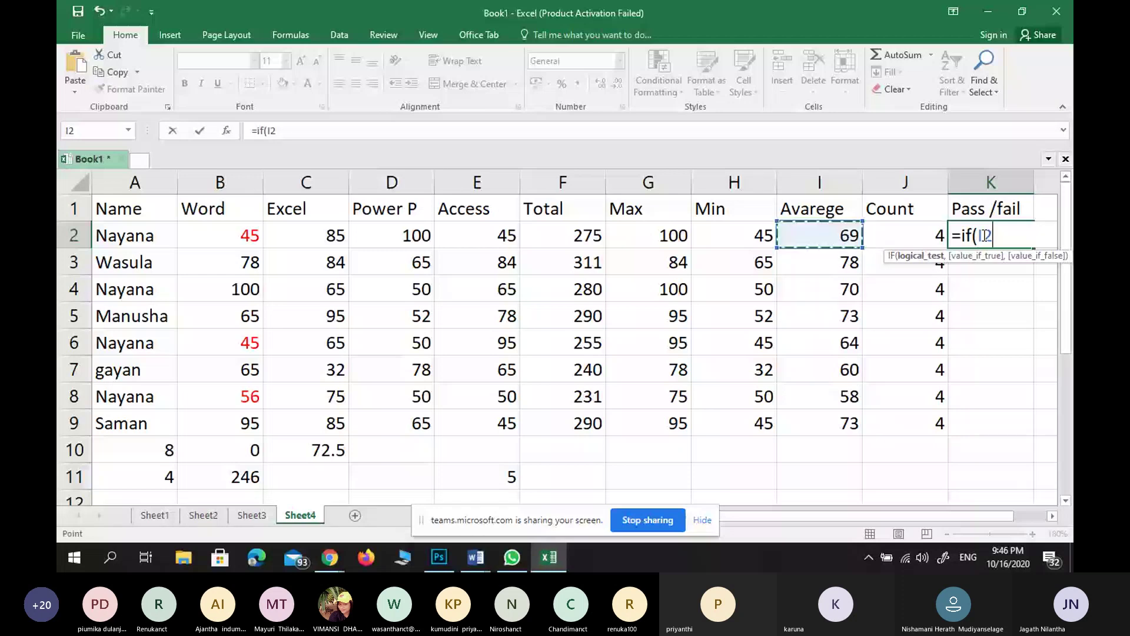
pyautogui.write('>')
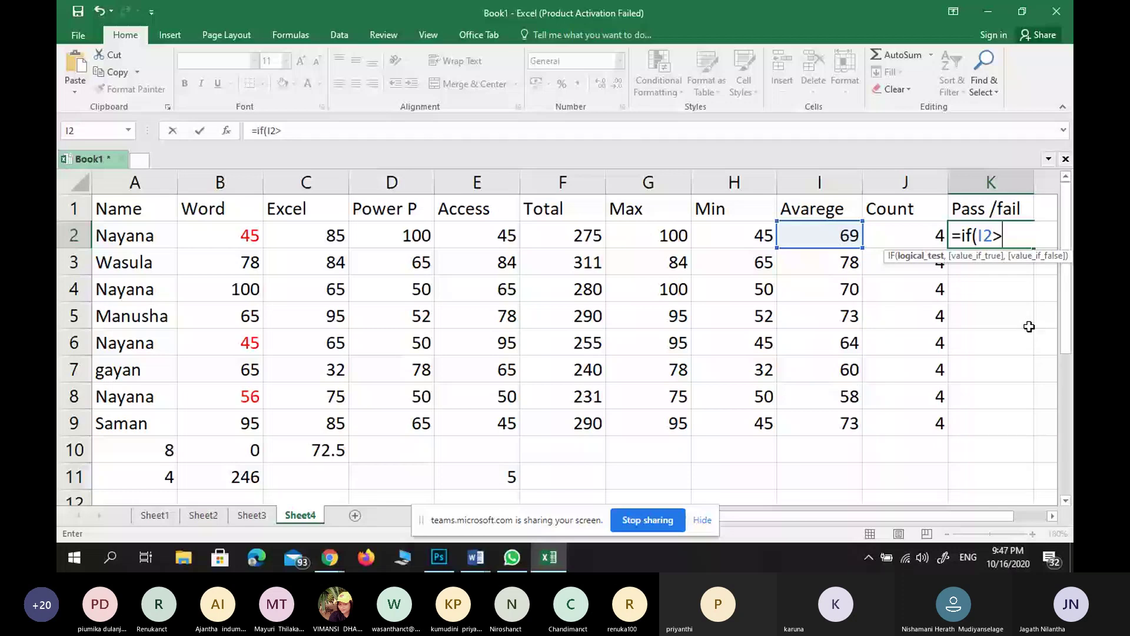
pyautogui.write('=35')
pyautogui.write(',')
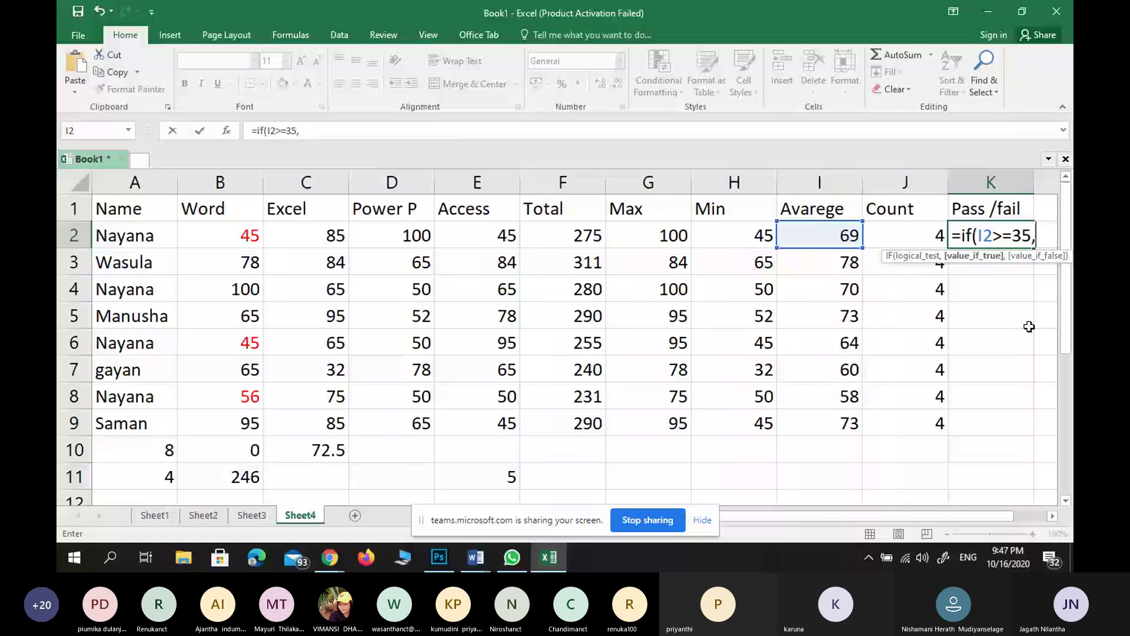
pyautogui.write('"Pass')
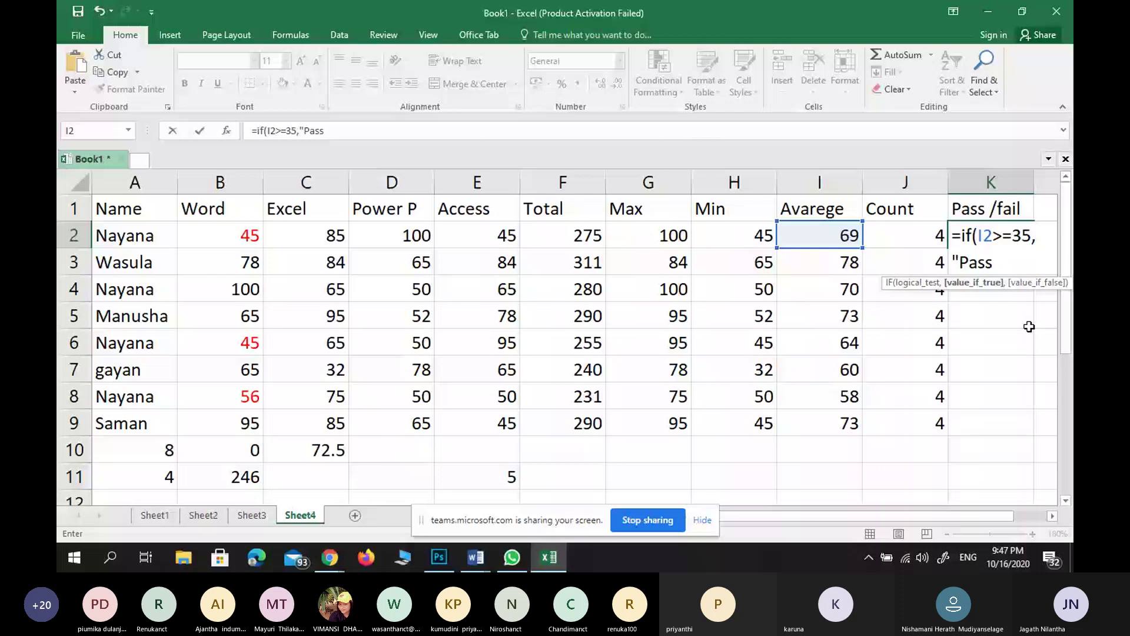
pyautogui.write('"')
pyautogui.write(',"')
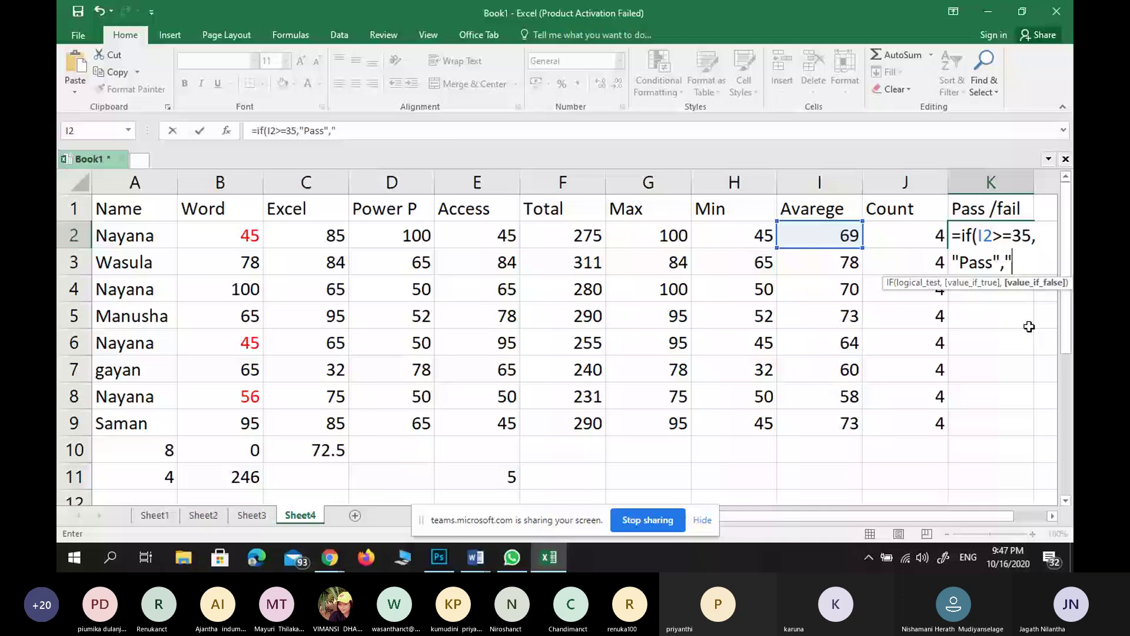
pyautogui.write('Fail"')
pyautogui.write(')')
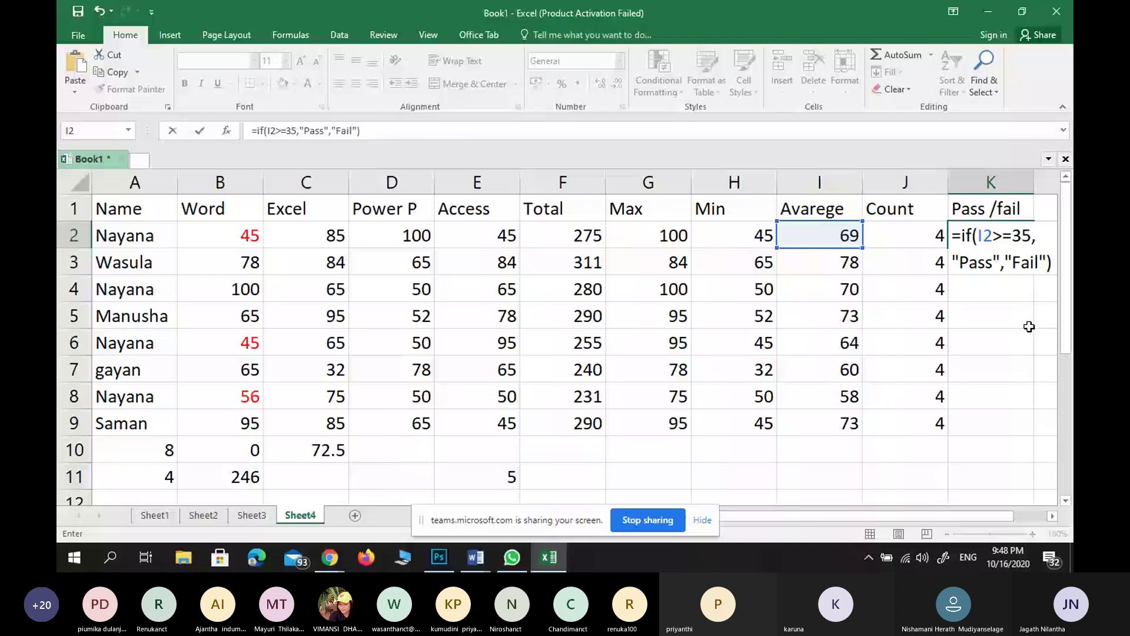
pyautogui.press('Return')
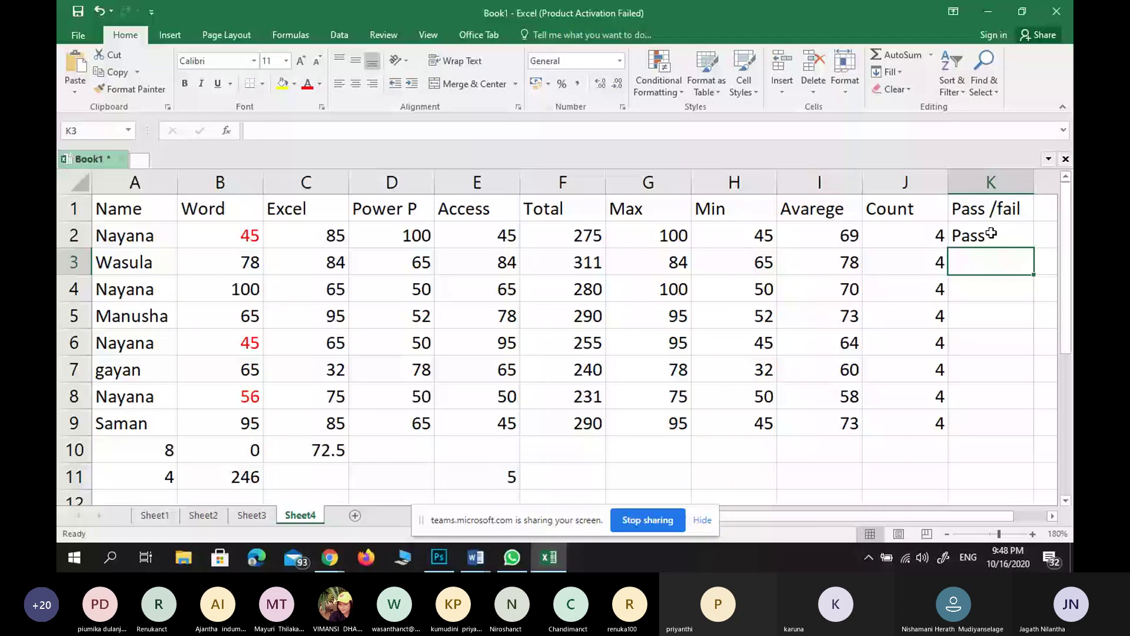
pyautogui.click(229, 237)
pyautogui.write('32')
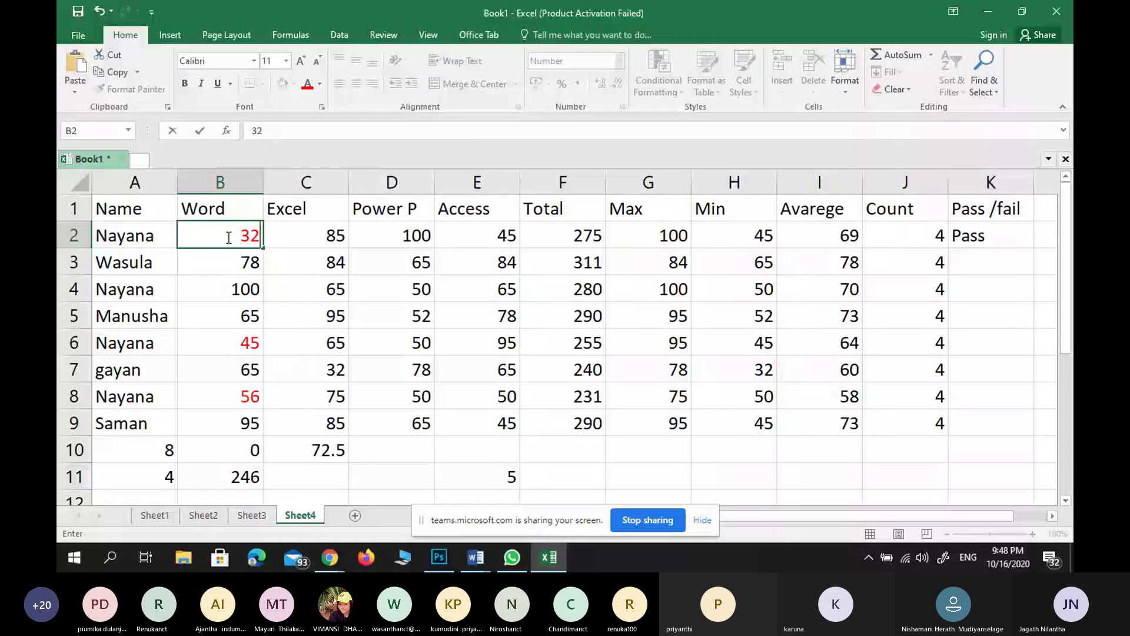
# Enter marks 33, 34 and 30 across row 2 and return to K2, now showing Fail.
pyautogui.press('Tab')
pyautogui.write('33')
pyautogui.press('Tab')
pyautogui.write('34')
pyautogui.press('Tab')
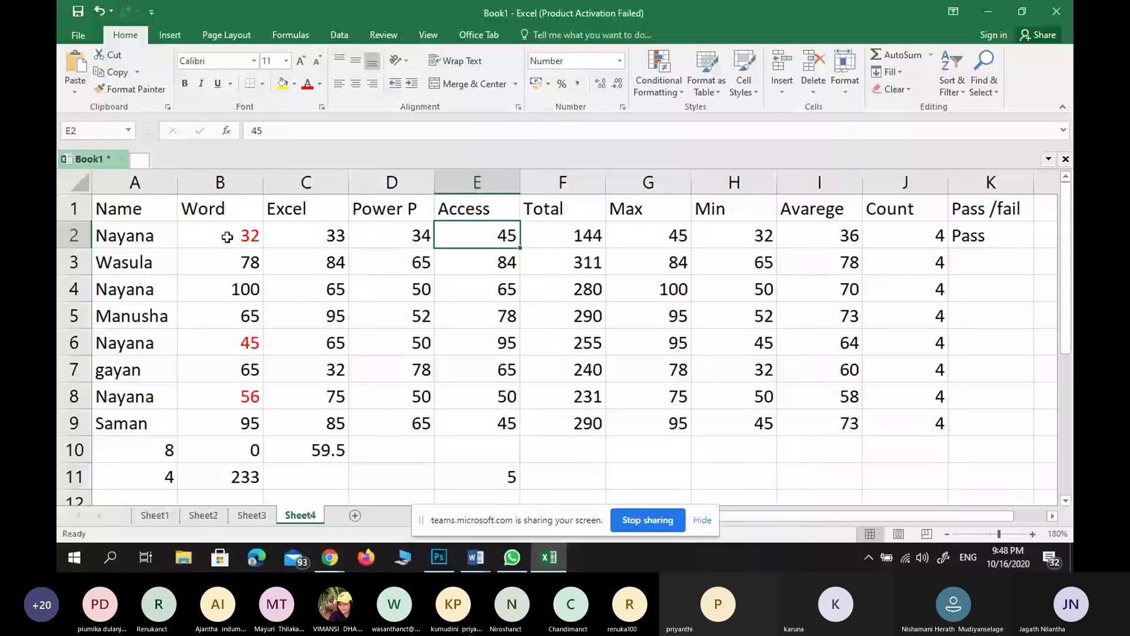
pyautogui.write('30')
pyautogui.press('Return')
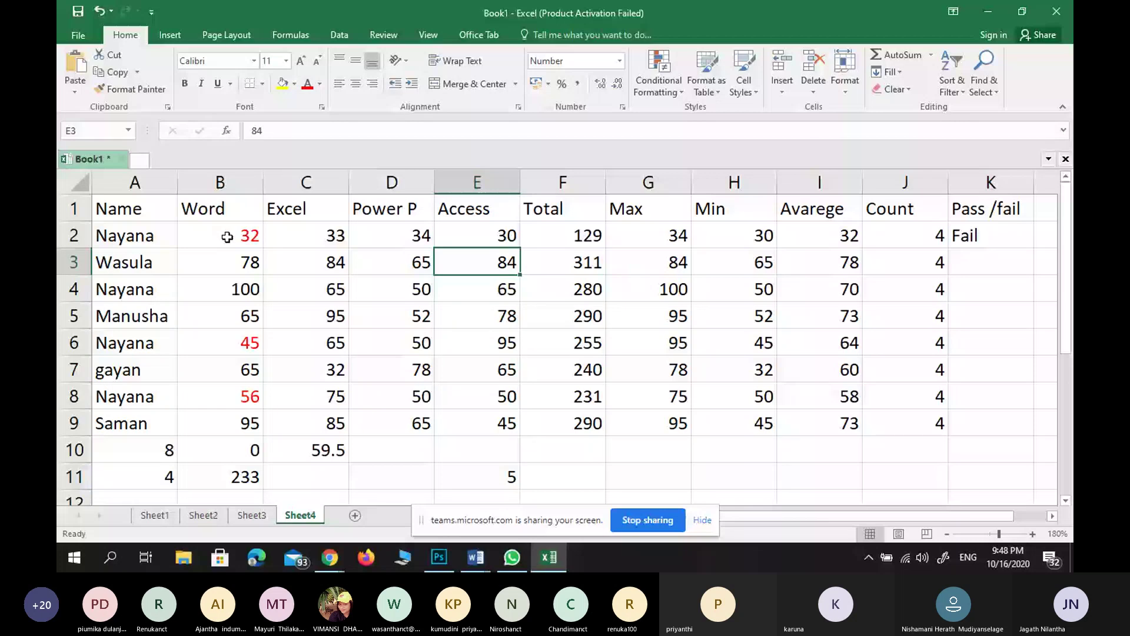
pyautogui.press('Up')
pyautogui.press('Right')
pyautogui.press('Right')
pyautogui.press('Right')
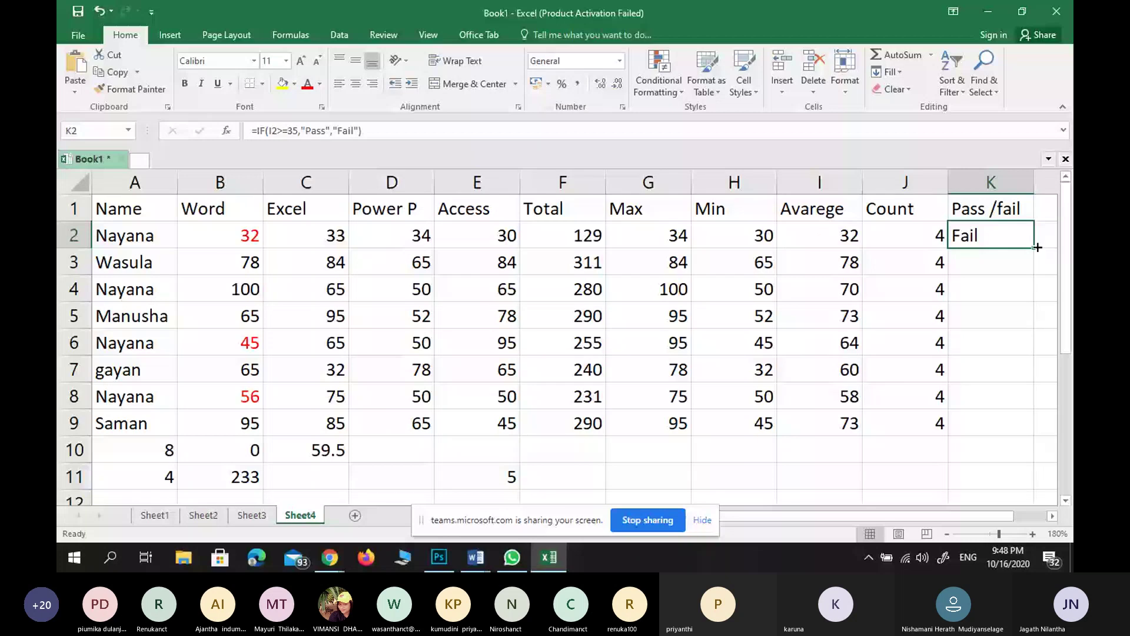
pyautogui.doubleClick(1037, 247)
pyautogui.click(974, 321)
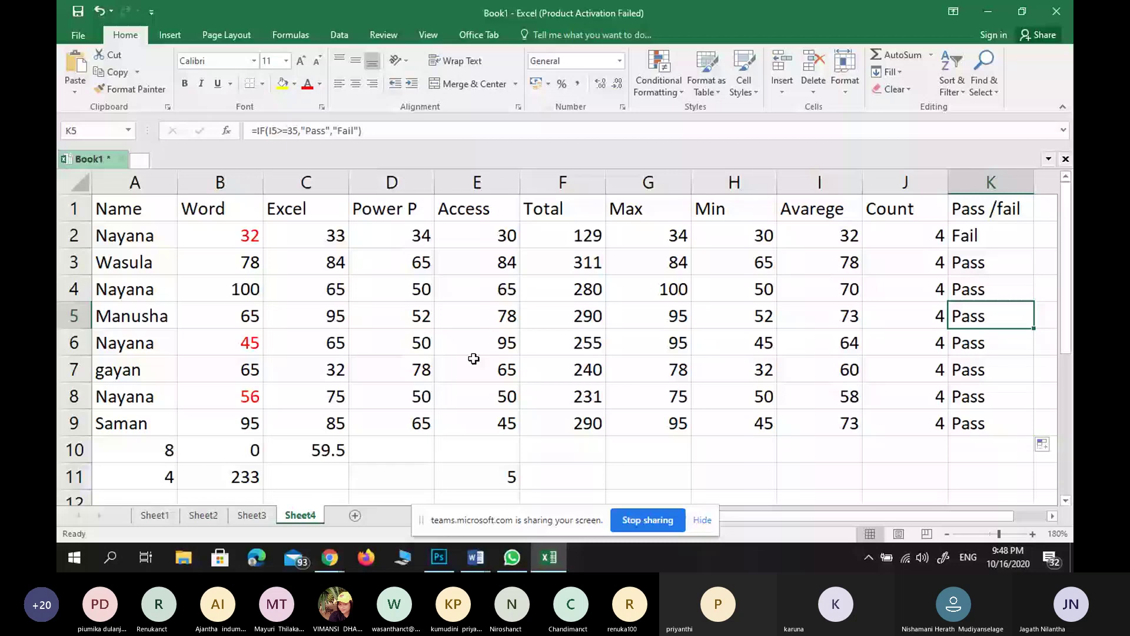
pyautogui.click(239, 370)
pyautogui.write('30')
pyautogui.press('Tab')
pyautogui.write('12')
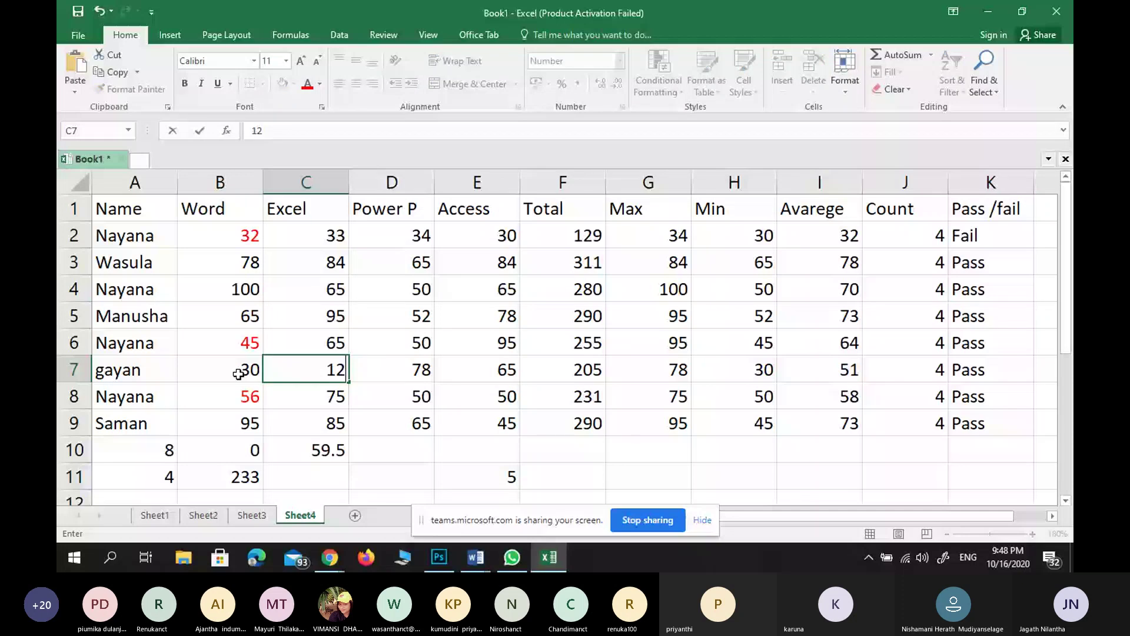
pyautogui.press('Tab')
pyautogui.write('41')
pyautogui.press('Tab')
pyautogui.write('14')
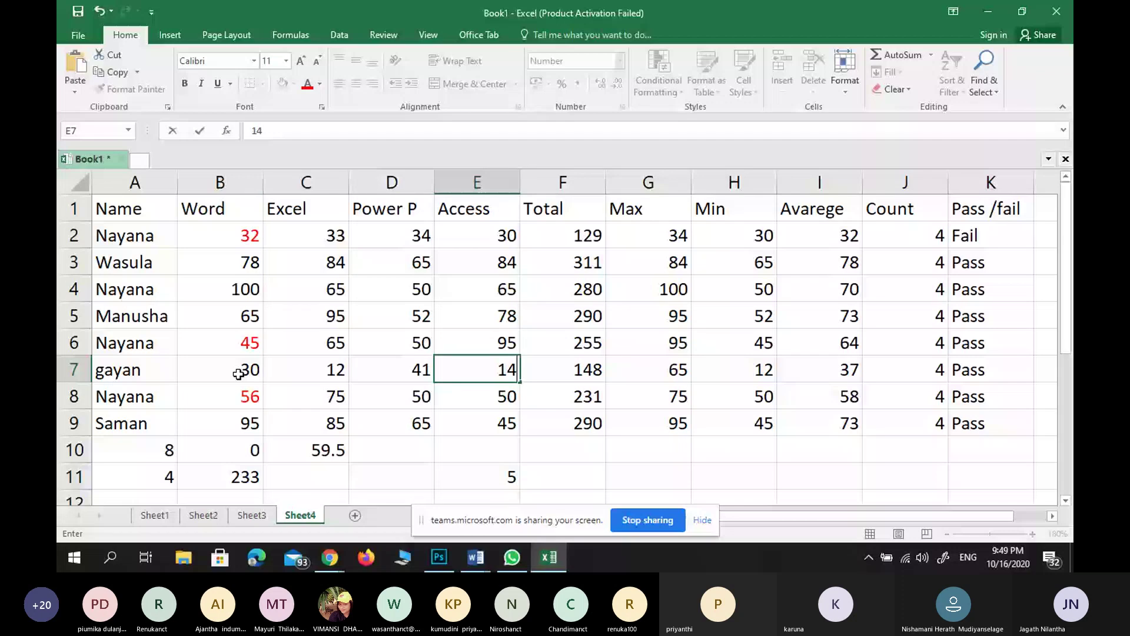
pyautogui.press('Return')
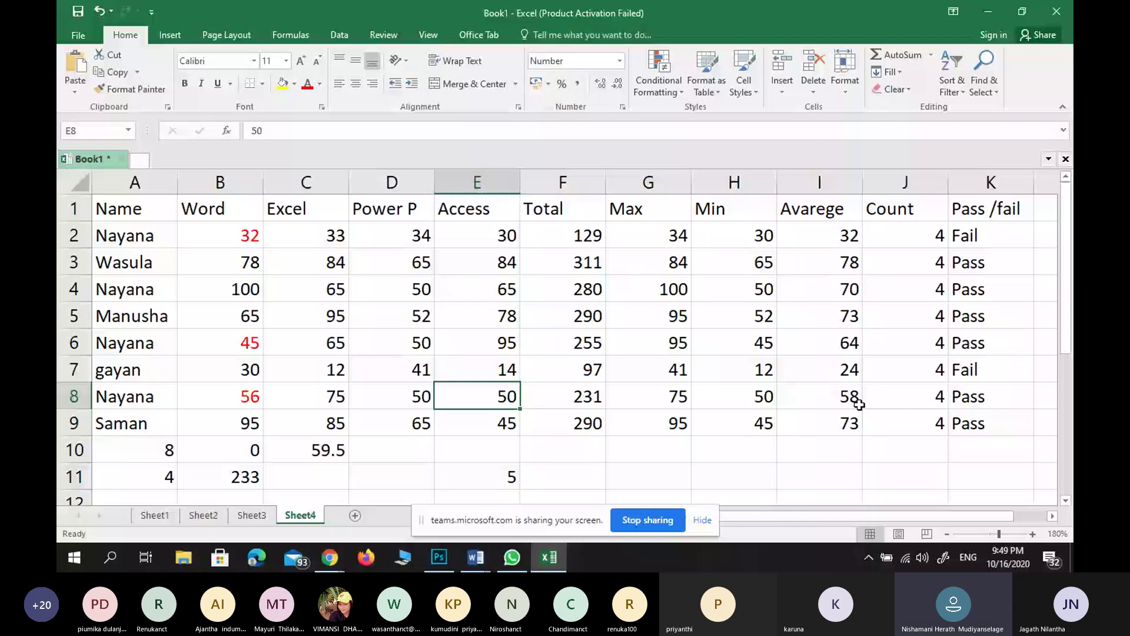
pyautogui.hscroll(1, 911, 250)
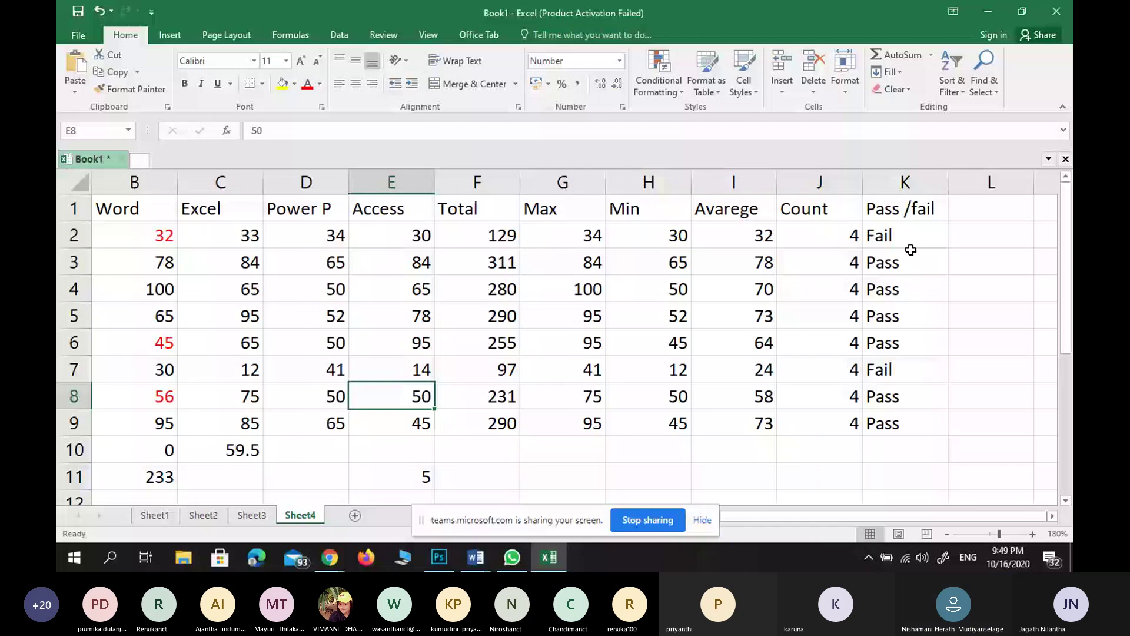
# Review K2's IF formula and enter the heading 'Grade' in L1.
pyautogui.doubleClick(910, 246)
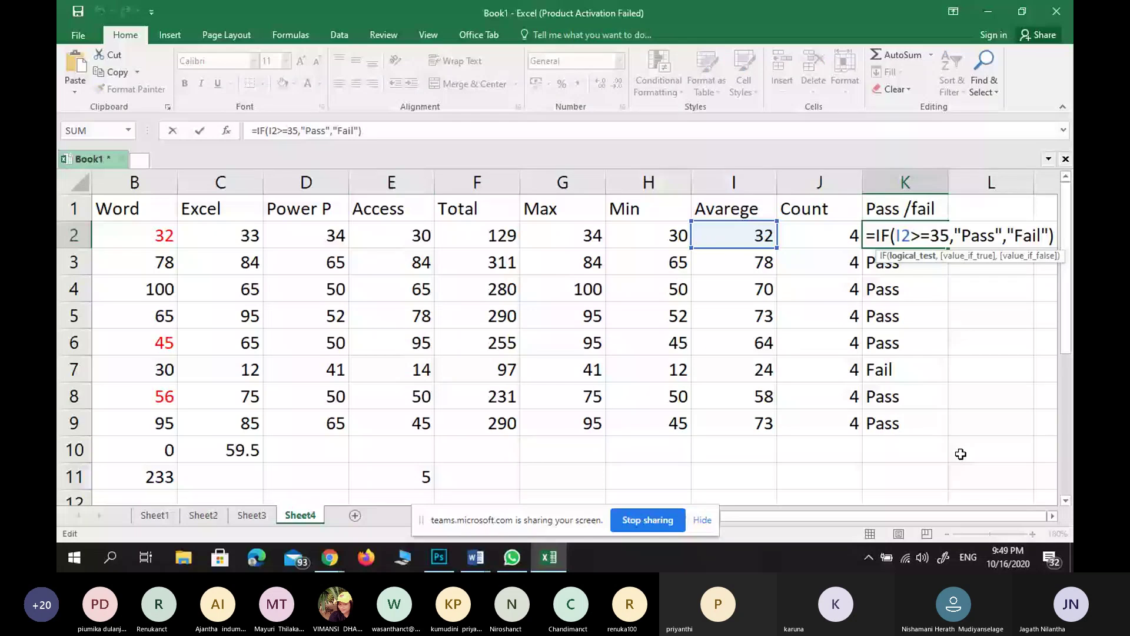
pyautogui.click(988, 210)
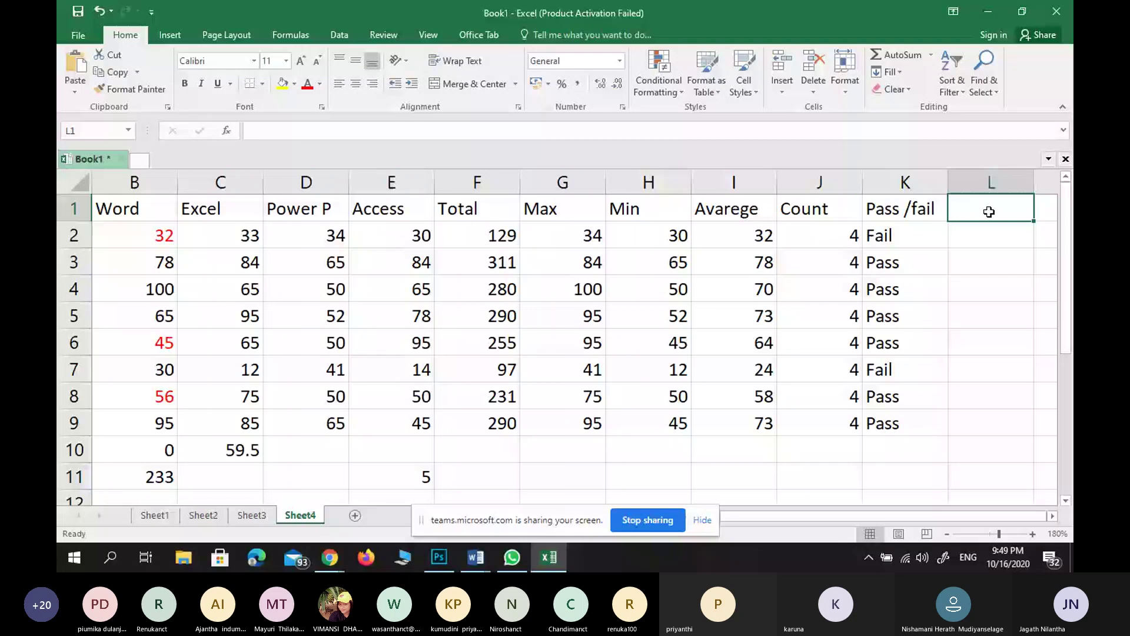
pyautogui.write('Grade')
pyautogui.press('Return')
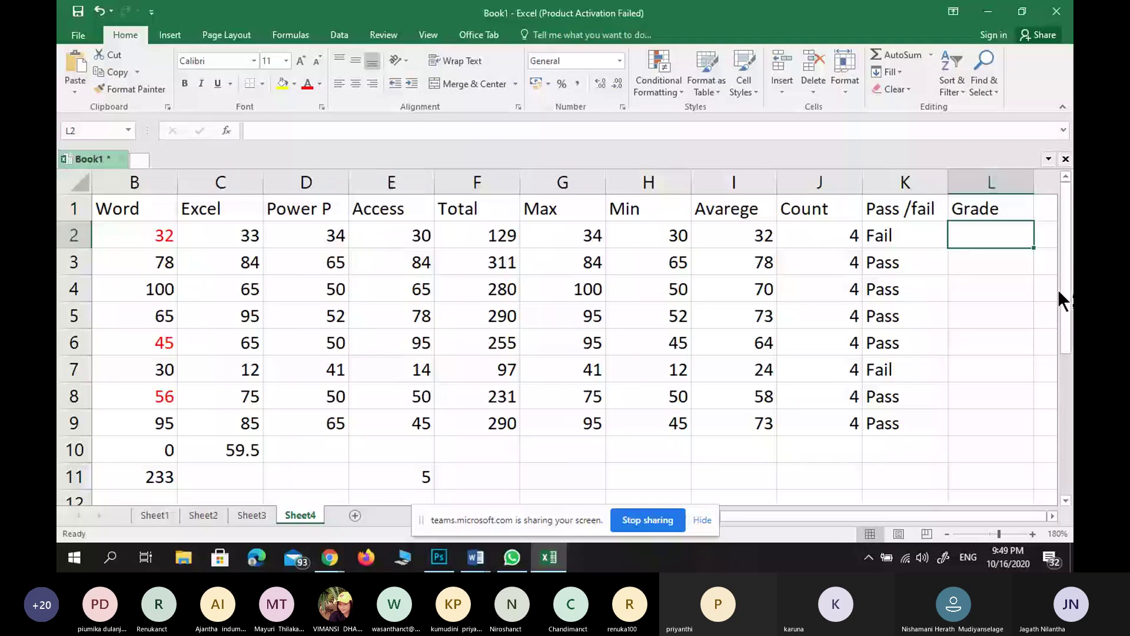
pyautogui.scroll(-2, 650, 337)
pyautogui.click(651, 337)
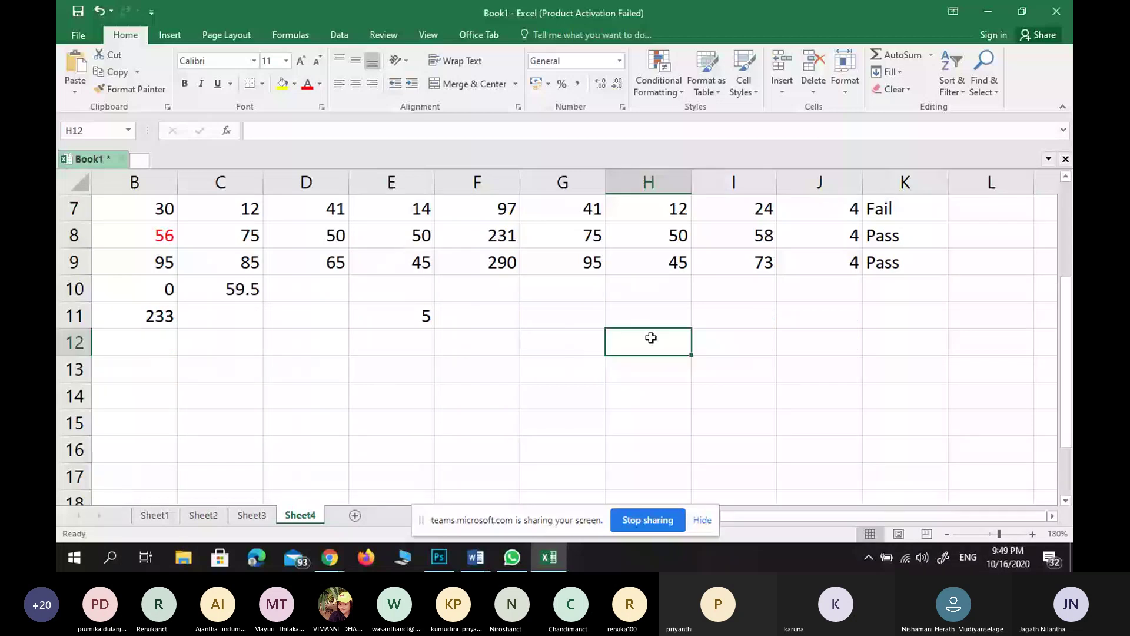
# Enter >=75 in H12 and an 'Averge' label in G12, copied down to G16.
pyautogui.write('>=75')
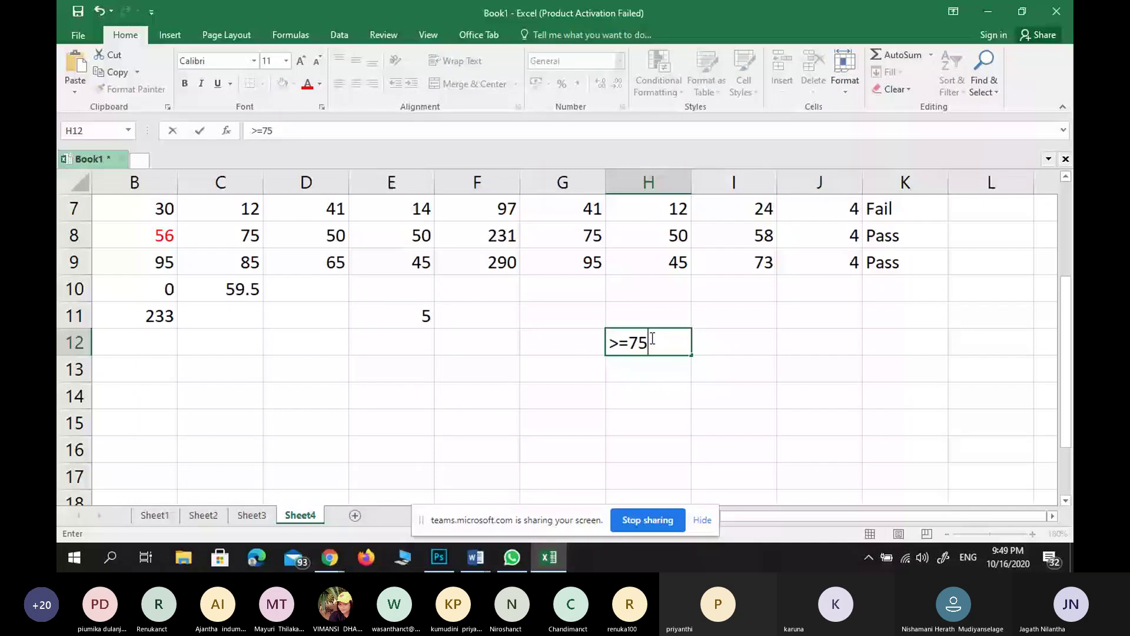
pyautogui.click(564, 343)
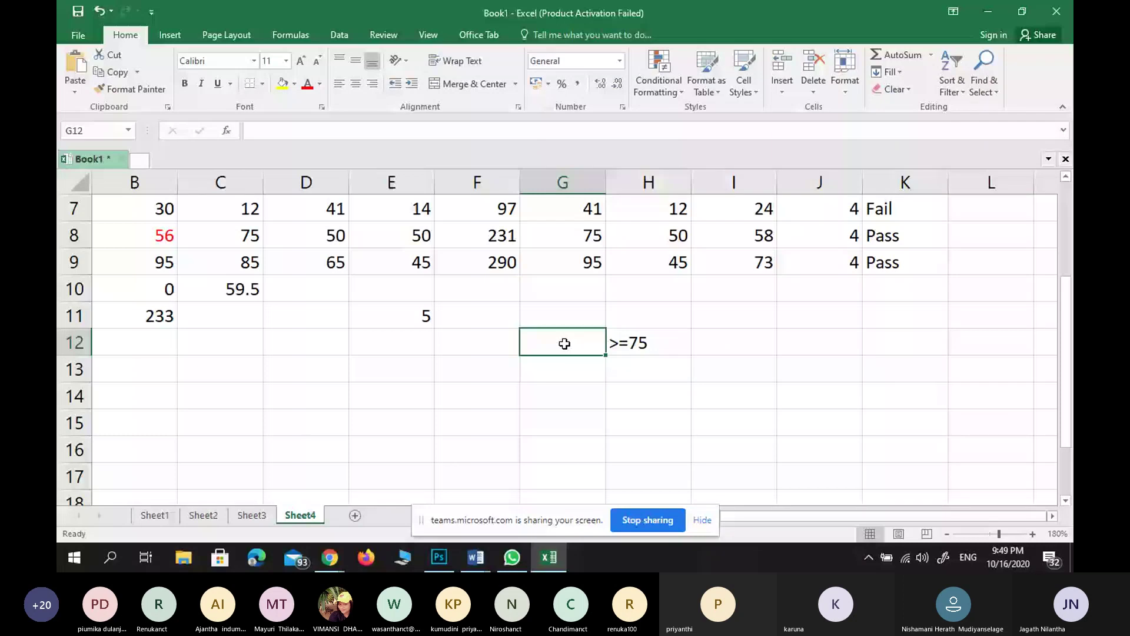
pyautogui.write('Averge')
pyautogui.press('Return')
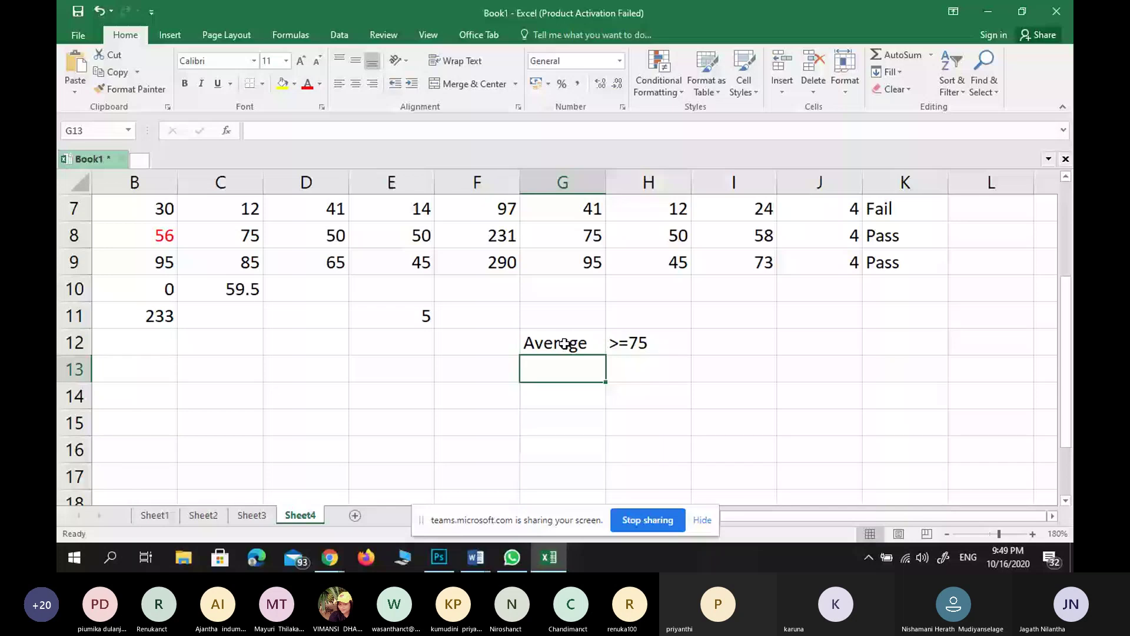
pyautogui.click(563, 343)
pyautogui.moveTo(605, 355); pyautogui.dragTo(605, 463)
pyautogui.click(646, 375)
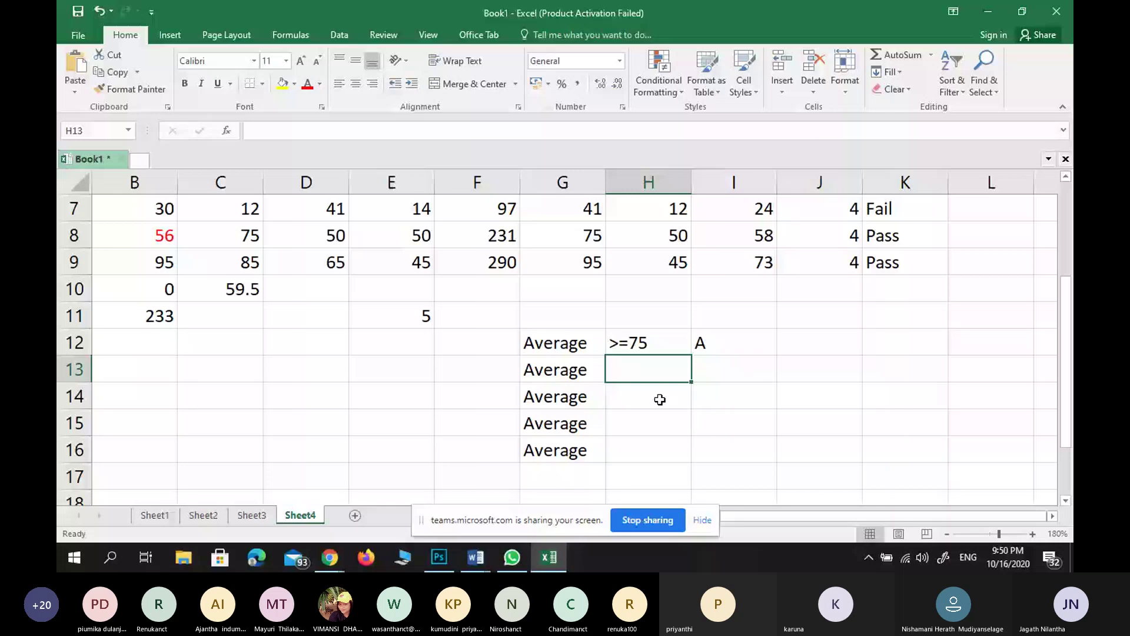
# Add criteria rows >=65 with grade B and >=55 with grade C.
pyautogui.write('>=65')
pyautogui.press('Tab')
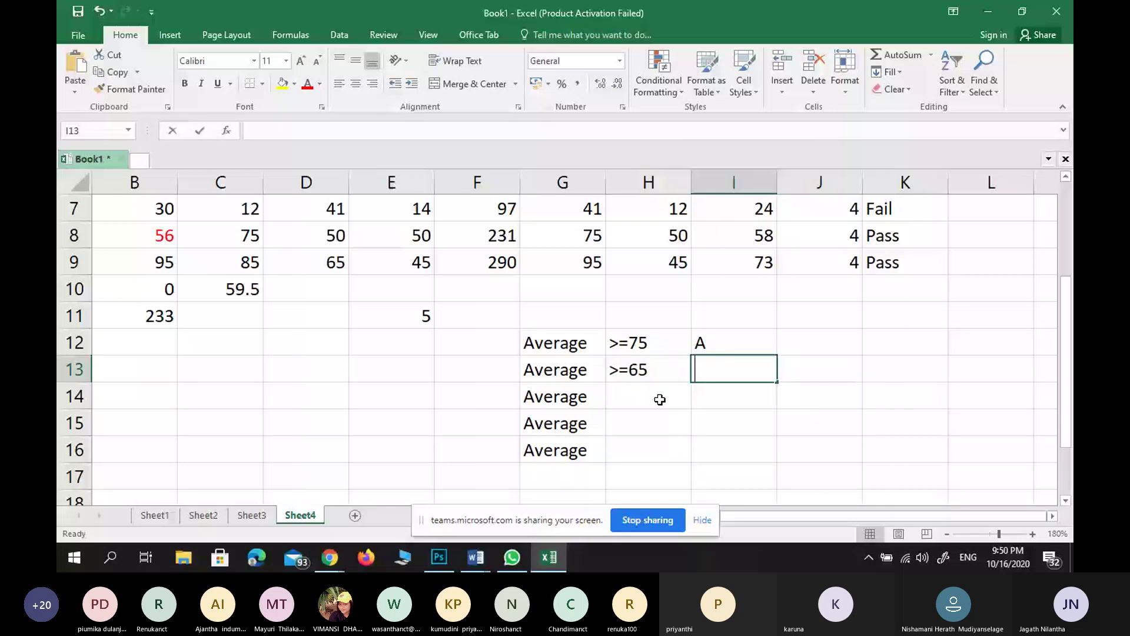
pyautogui.write('B')
pyautogui.press('Return')
pyautogui.write('>=')
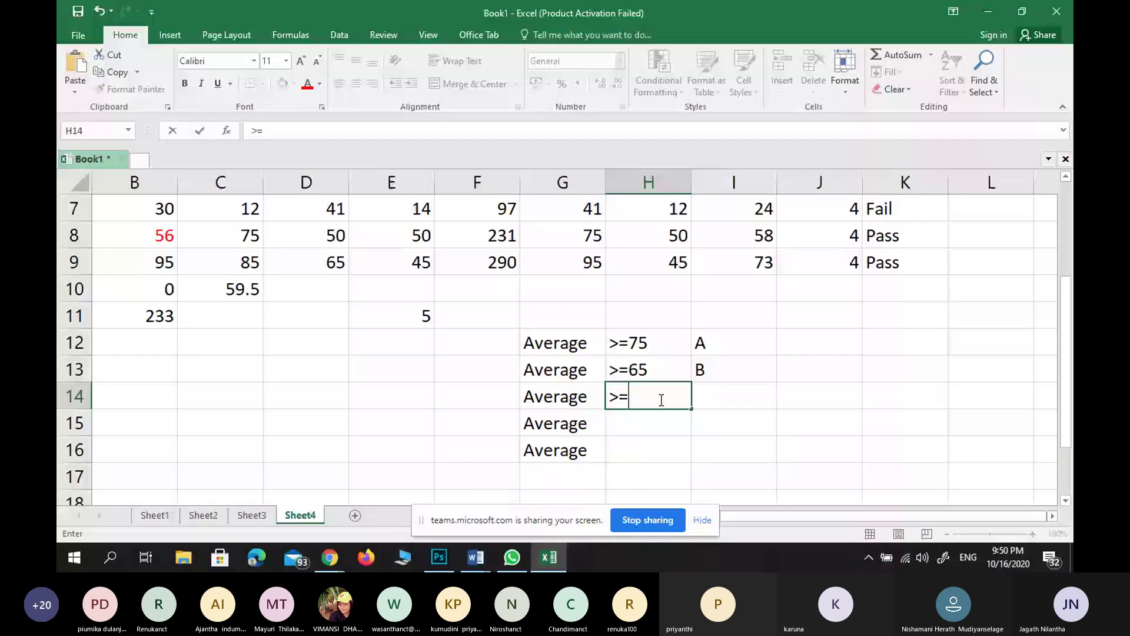
pyautogui.write('55')
pyautogui.press('Tab')
pyautogui.write('C')
pyautogui.press('Return')
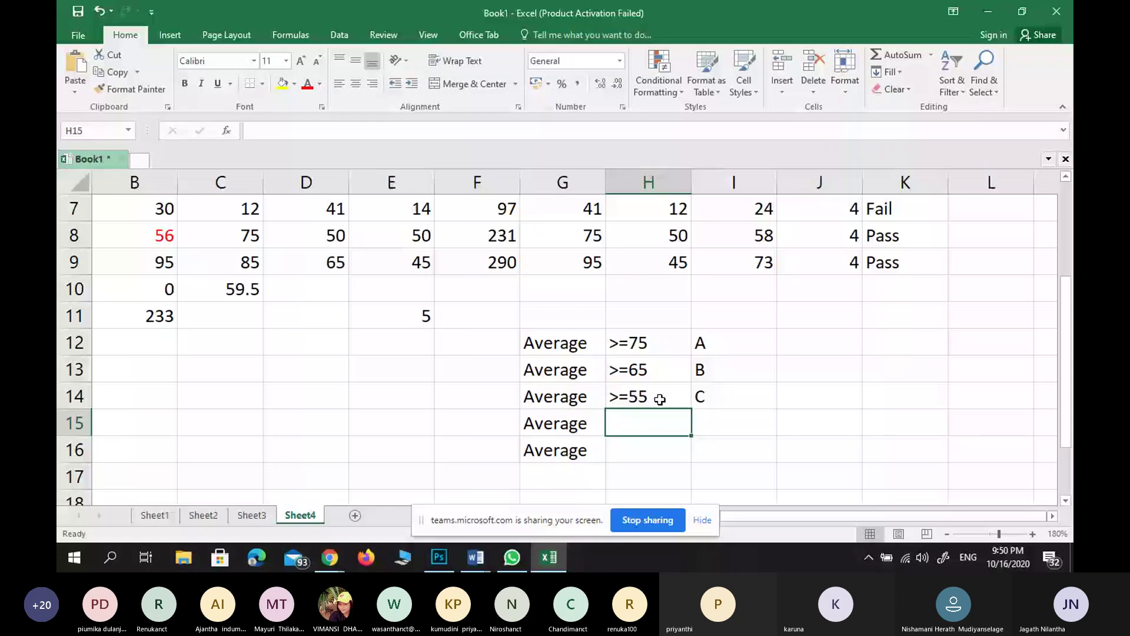
# Add criteria rows >=35 with grade S and <35 with grade W.
pyautogui.write('>=35')
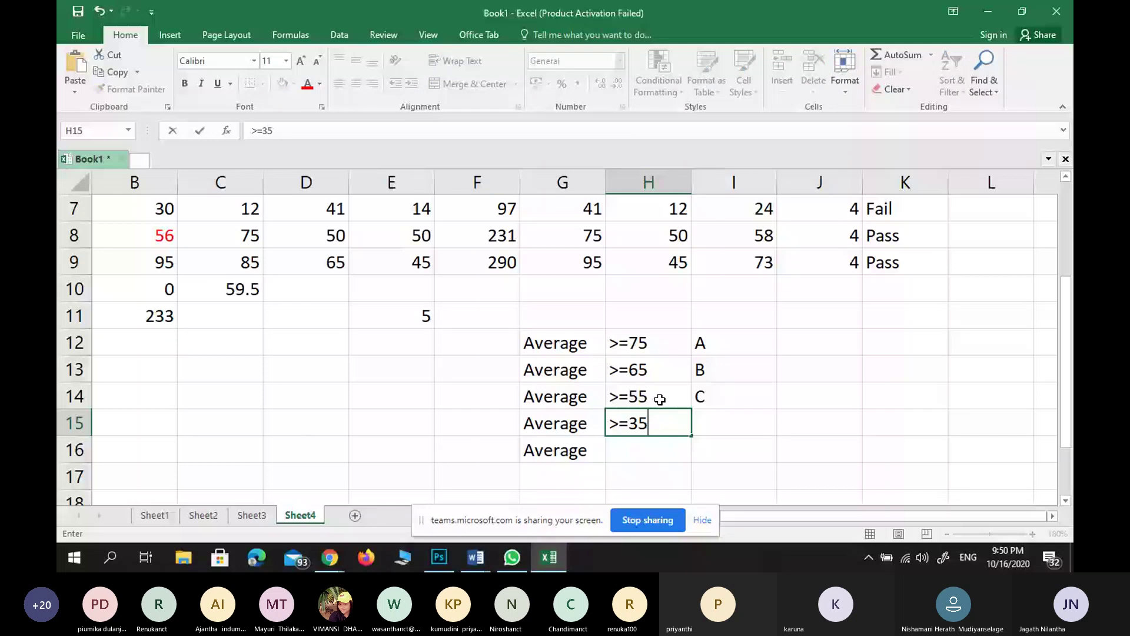
pyautogui.press('Tab')
pyautogui.write('S')
pyautogui.click(640, 456)
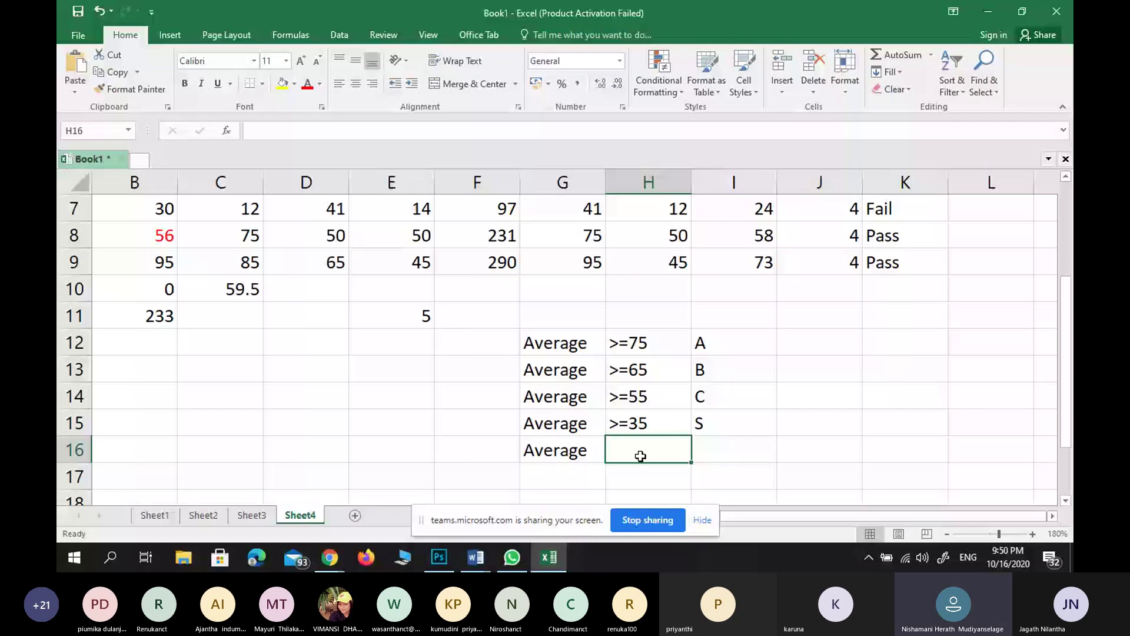
pyautogui.write('<35')
pyautogui.press('Tab')
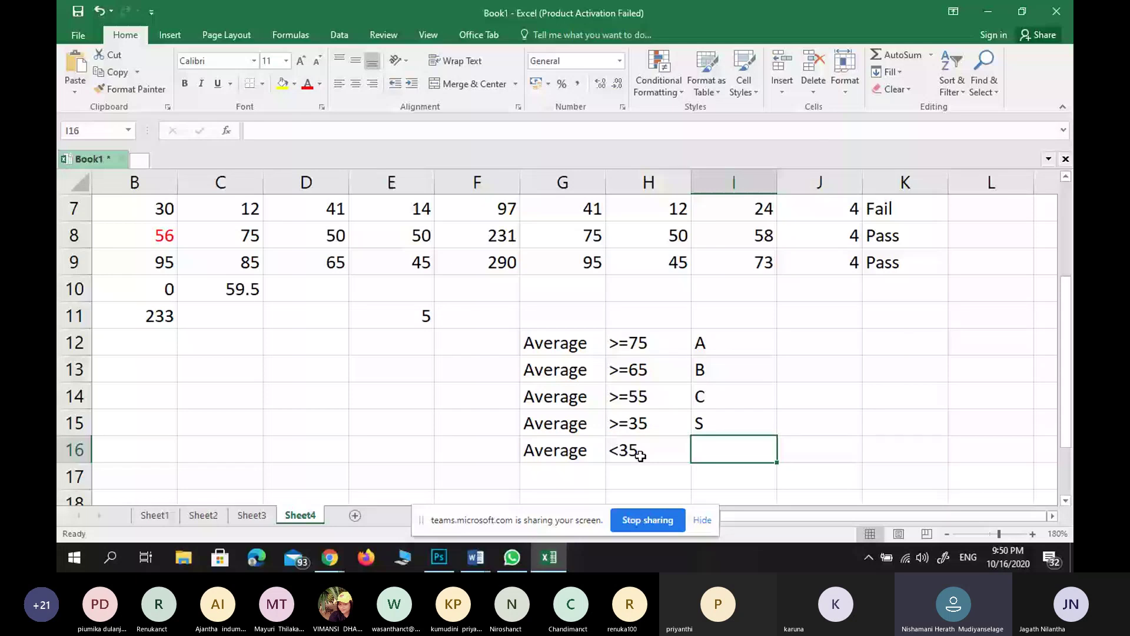
pyautogui.write('W')
pyautogui.press('Return')
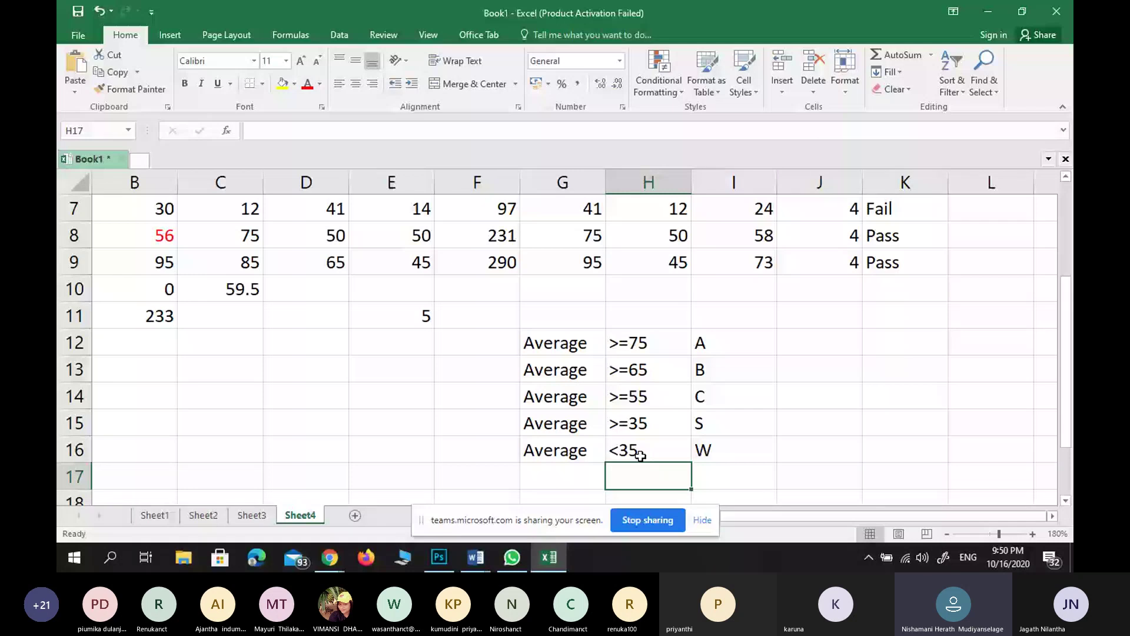
pyautogui.click(806, 449)
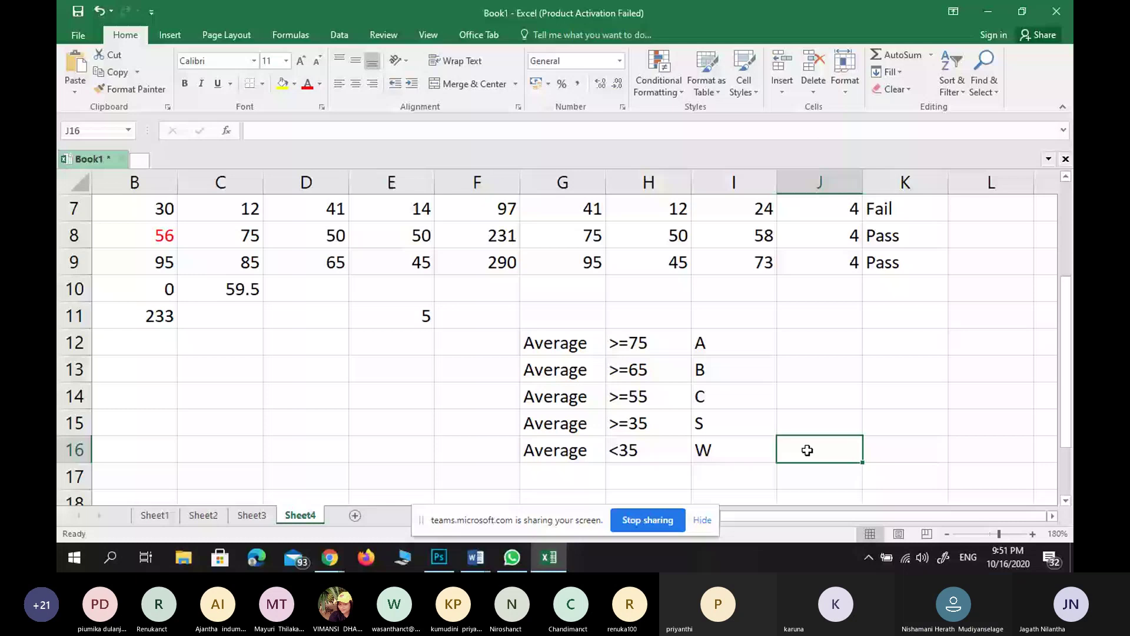
pyautogui.scroll(2, 999, 235)
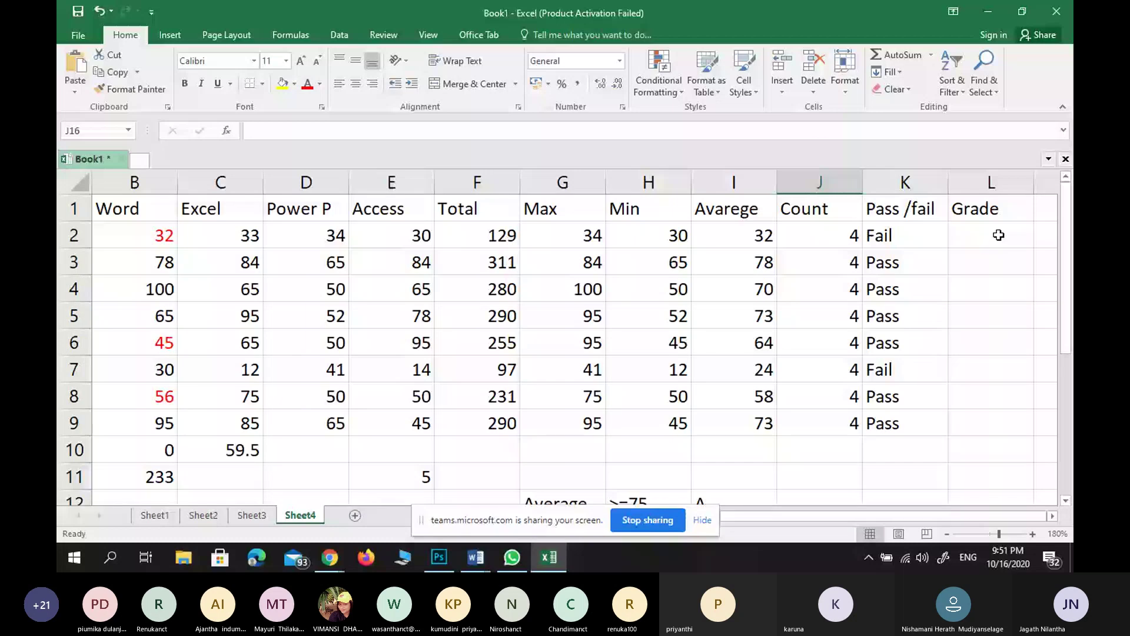
# Type the partial nested formula =if(I2>=75,"A",if(I2>=65,"B", into L2.
pyautogui.click(998, 235)
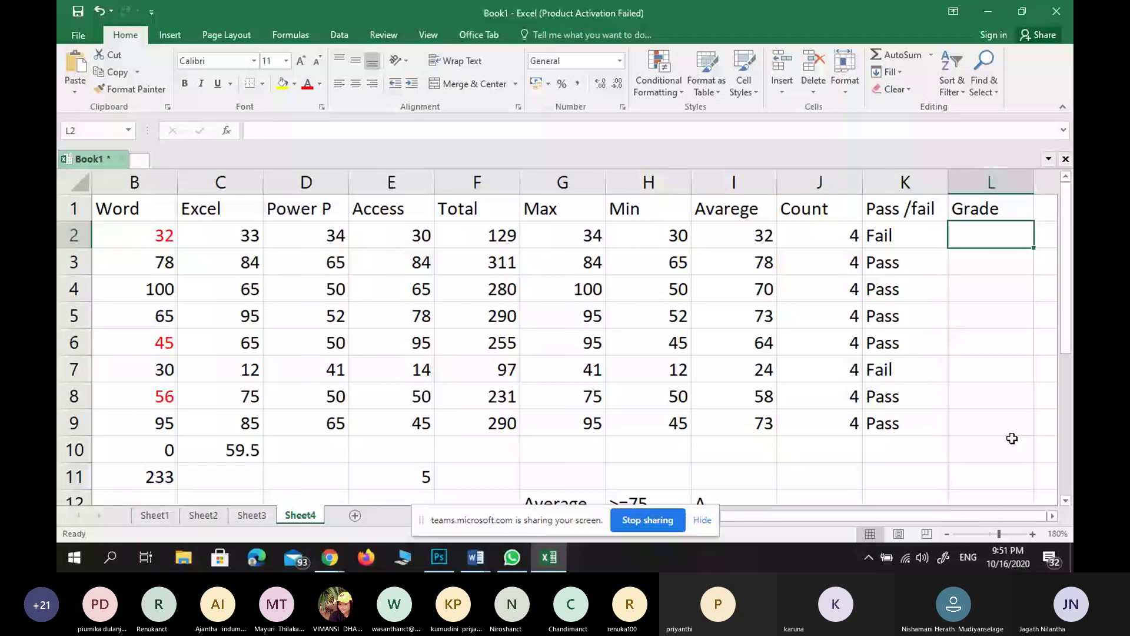
pyautogui.write('=ir(')
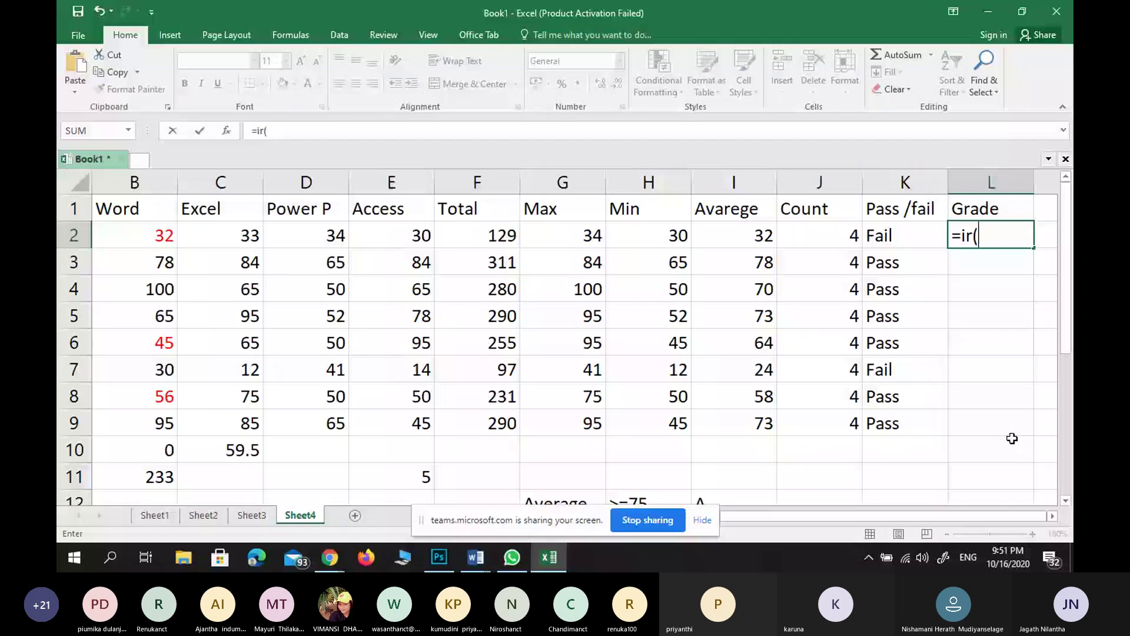
pyautogui.press('BackSpace')
pyautogui.press('BackSpace')
pyautogui.write('f(')
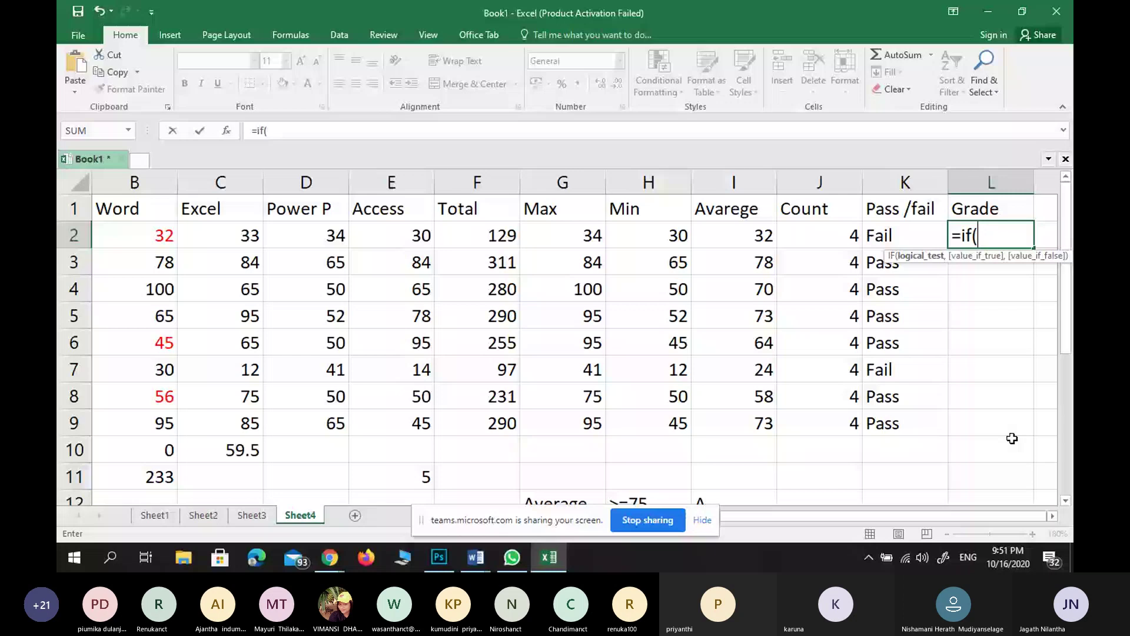
pyautogui.press('Left')
pyautogui.press('Left')
pyautogui.press('Left')
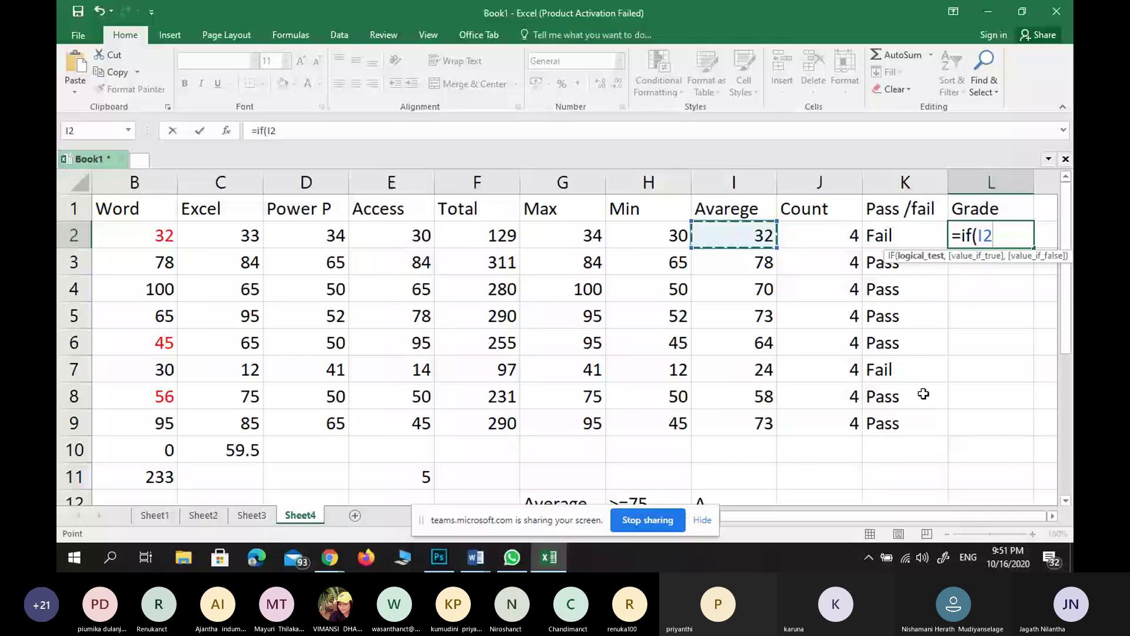
pyautogui.write('>=75,')
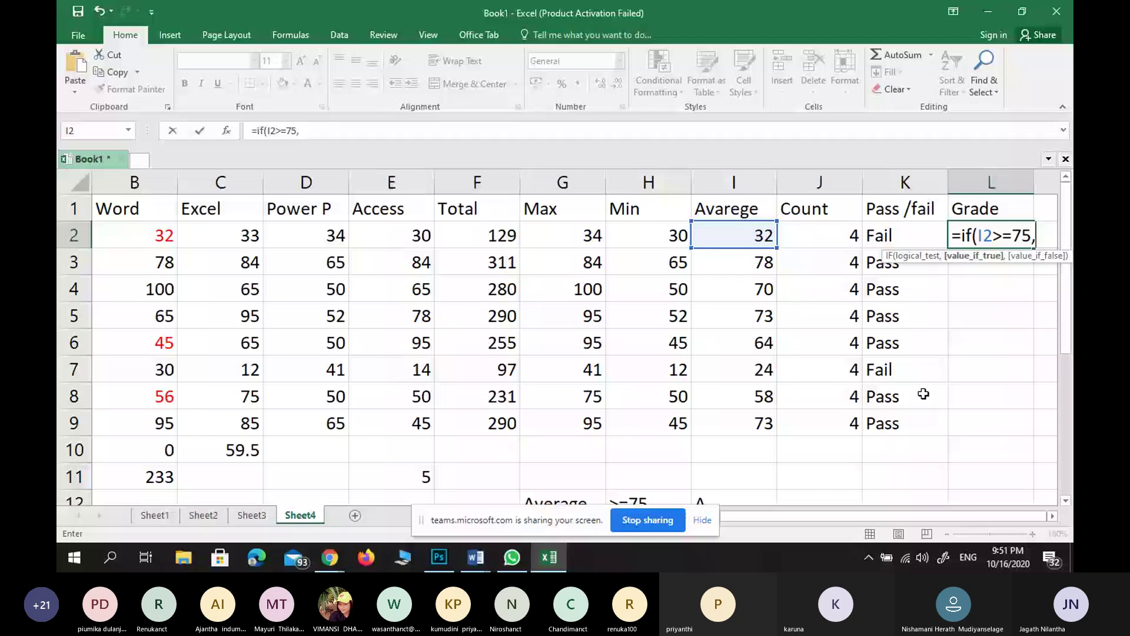
pyautogui.write('"A"')
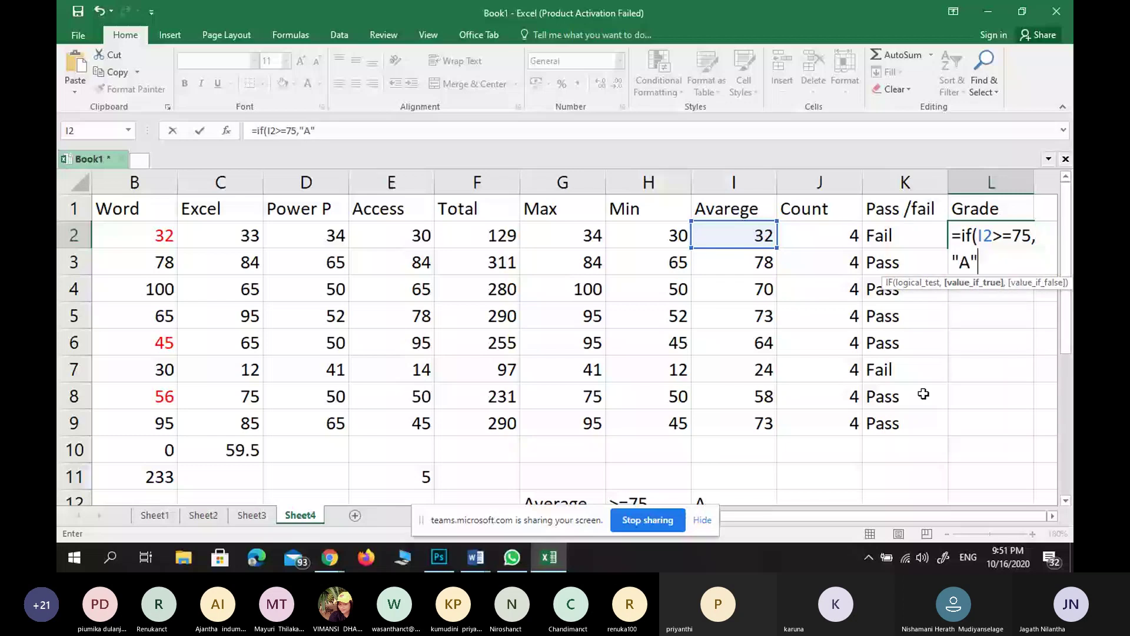
pyautogui.write(',i')
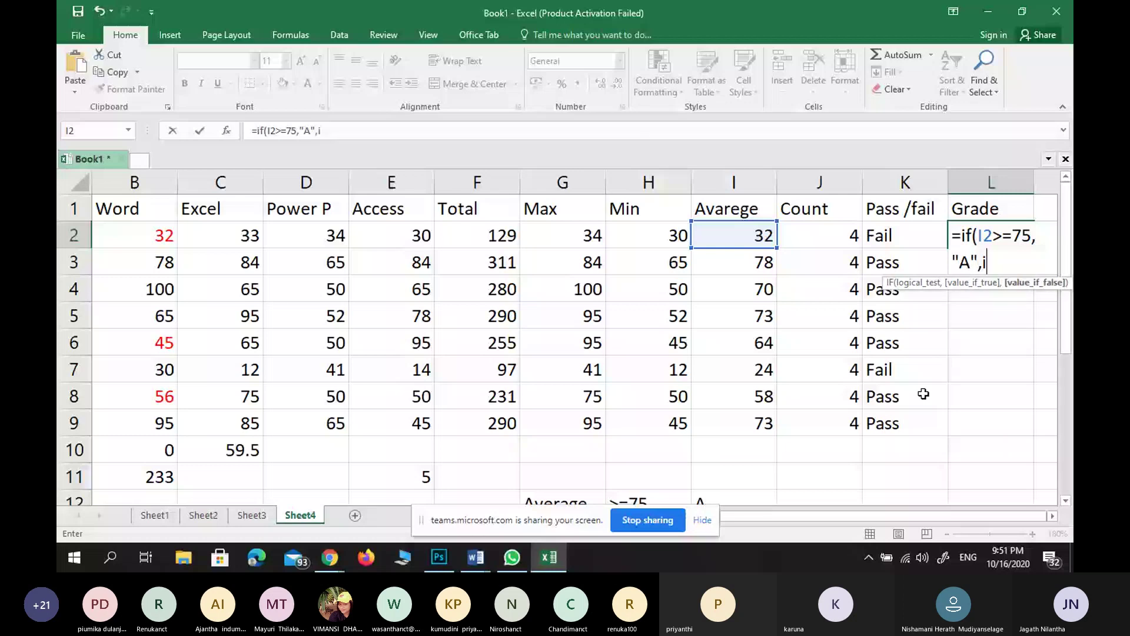
pyautogui.write('f(')
pyautogui.click(719, 234)
pyautogui.write('>')
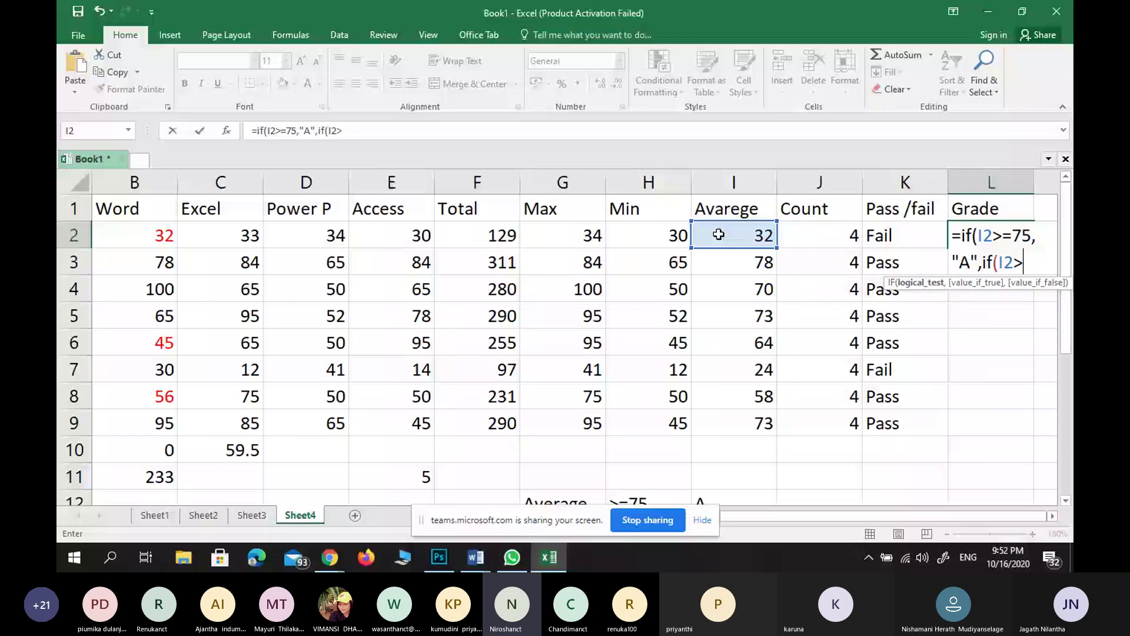
pyautogui.write('=65,"B",')
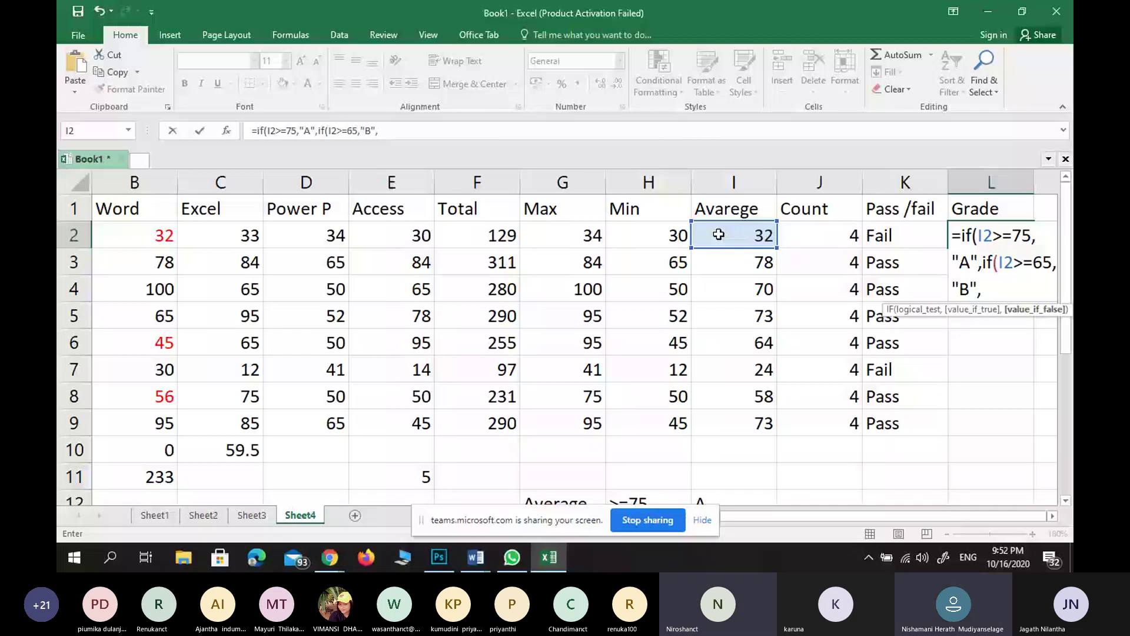
pyautogui.hscroll(5, 814, 409)
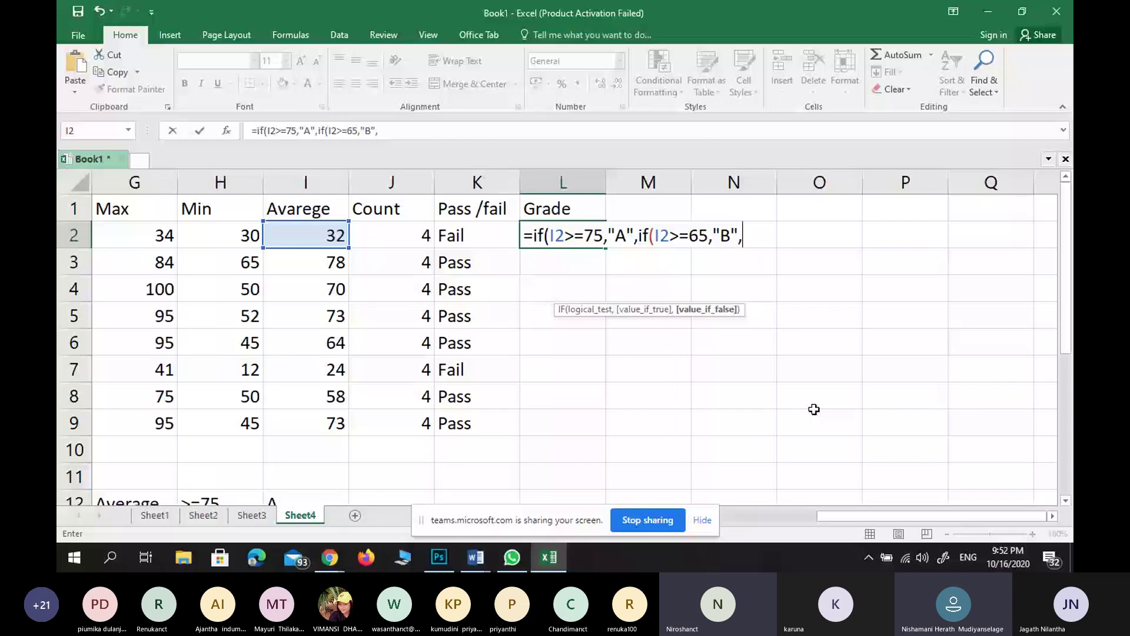
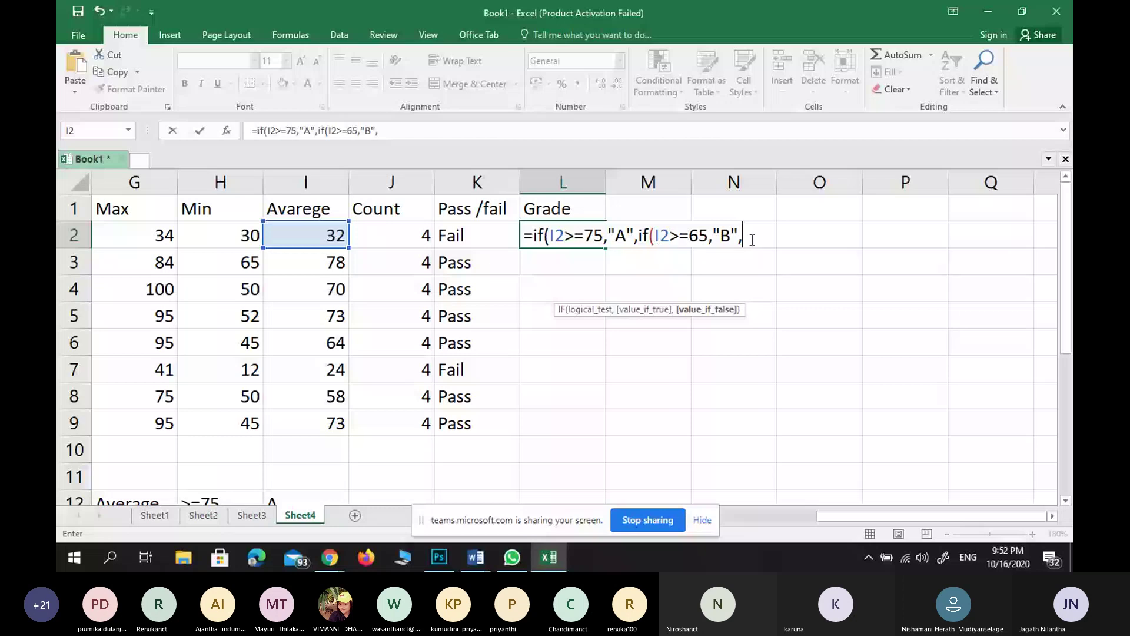
# Add a nested IF to L2's formula returning "C" when I2 is at least 55.
pyautogui.write('if(')
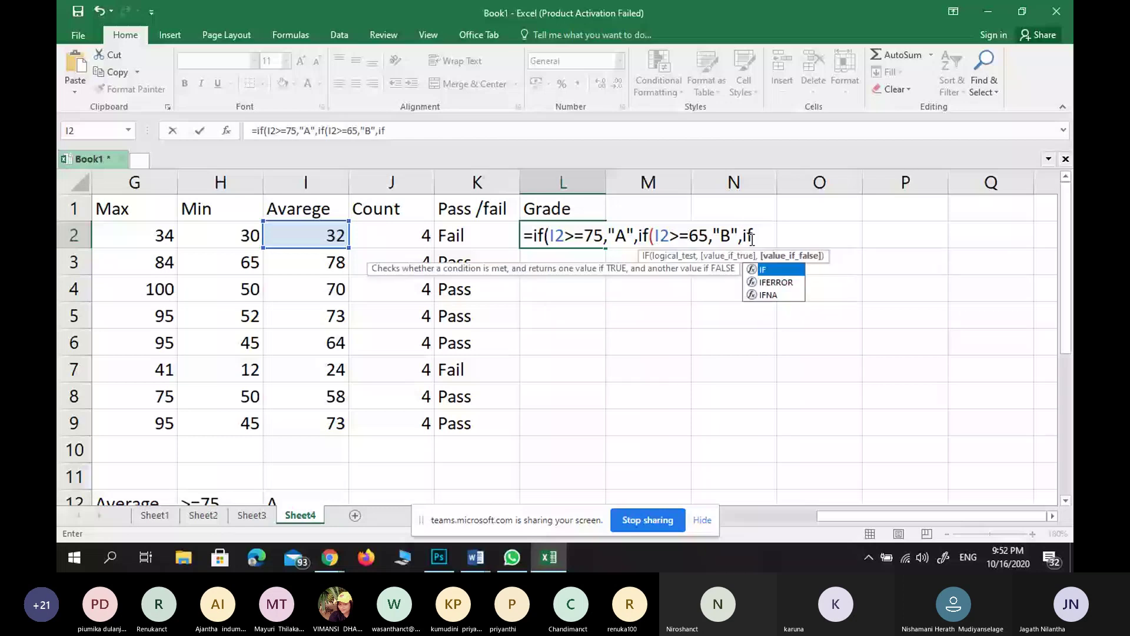
pyautogui.click(325, 233)
pyautogui.write('>=')
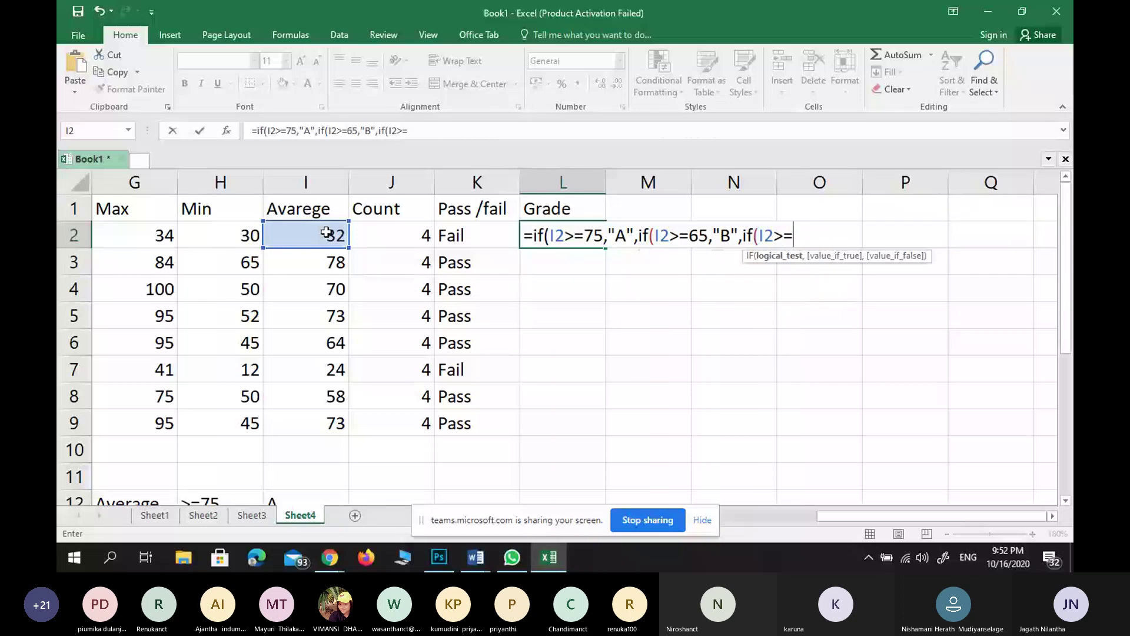
pyautogui.write('55')
pyautogui.write(',"')
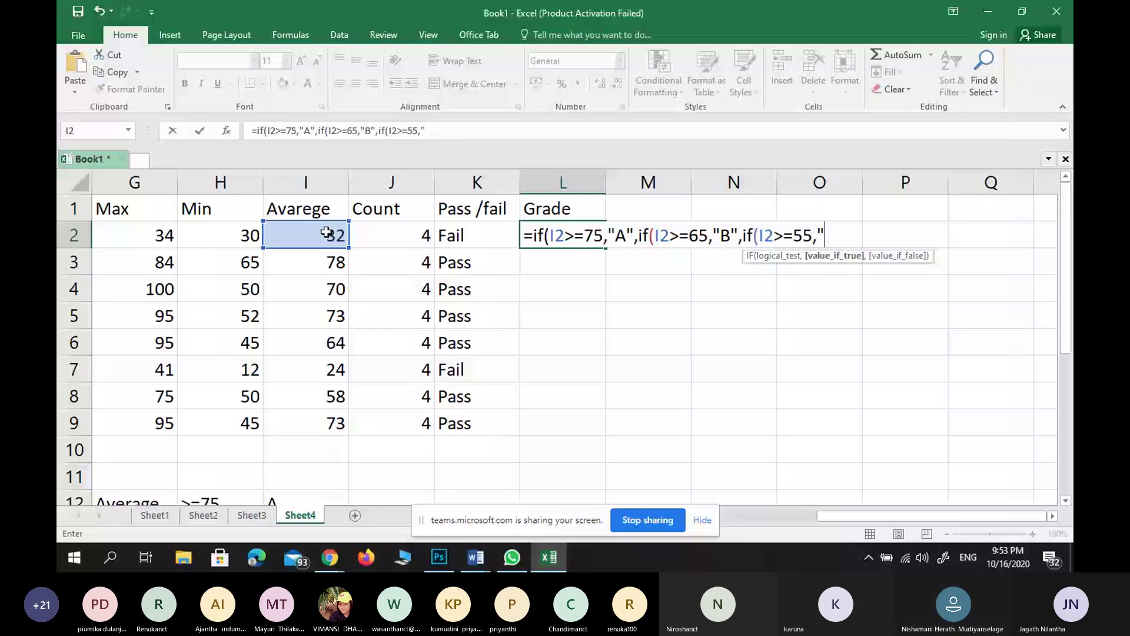
pyautogui.write('C"')
# Add the next nested IF returning "S" when I2 is at least 35.
pyautogui.write(',if')
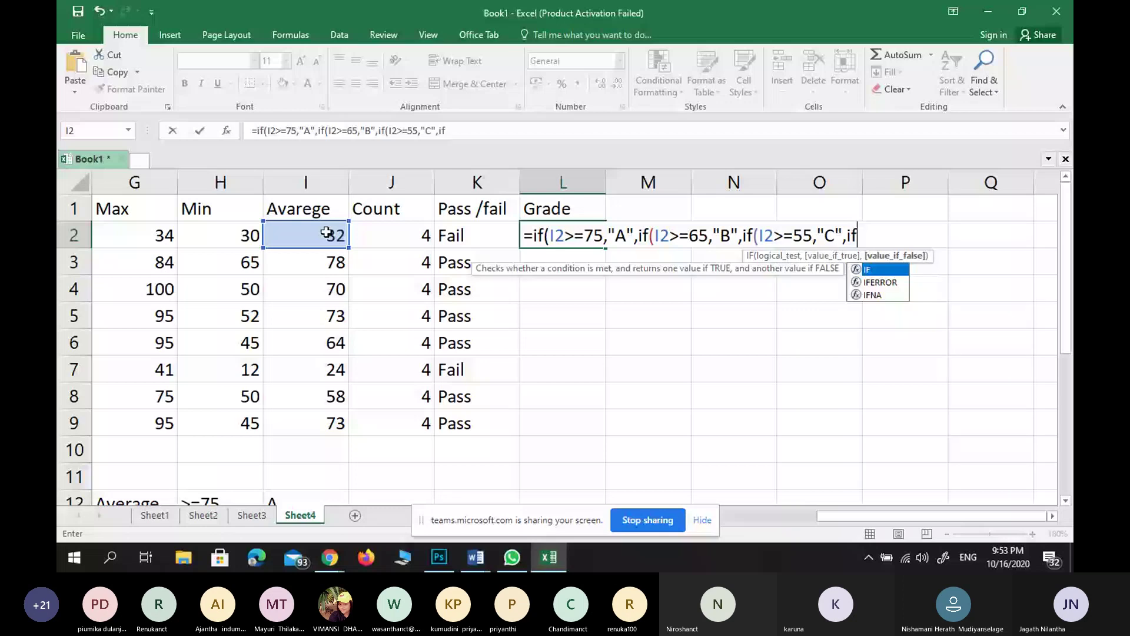
pyautogui.write('(')
pyautogui.click(290, 234)
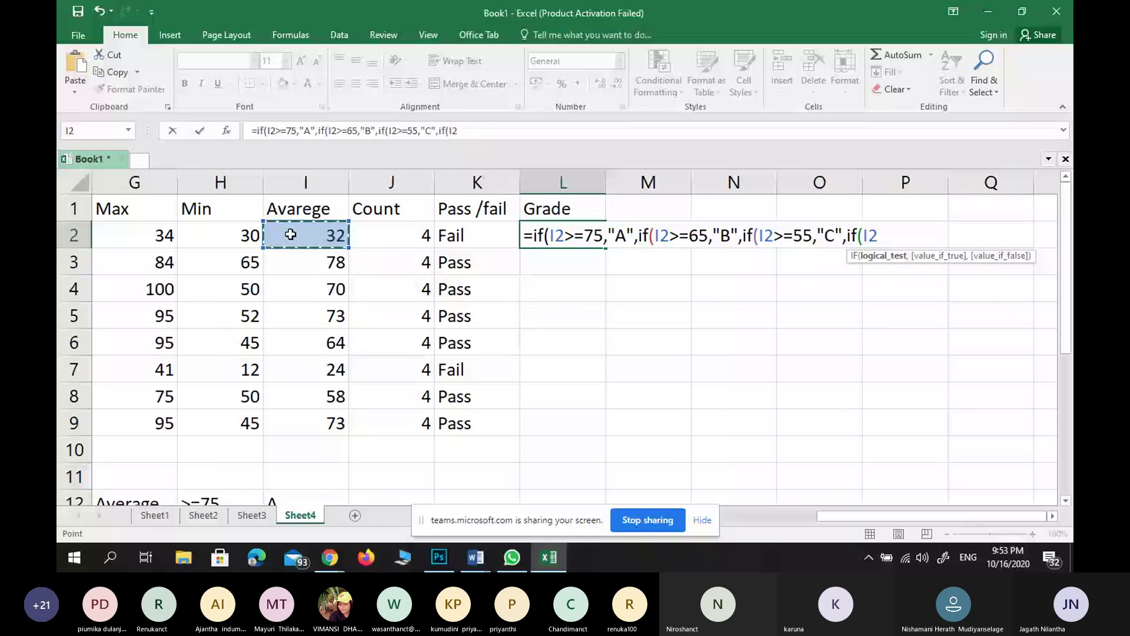
pyautogui.write('>=')
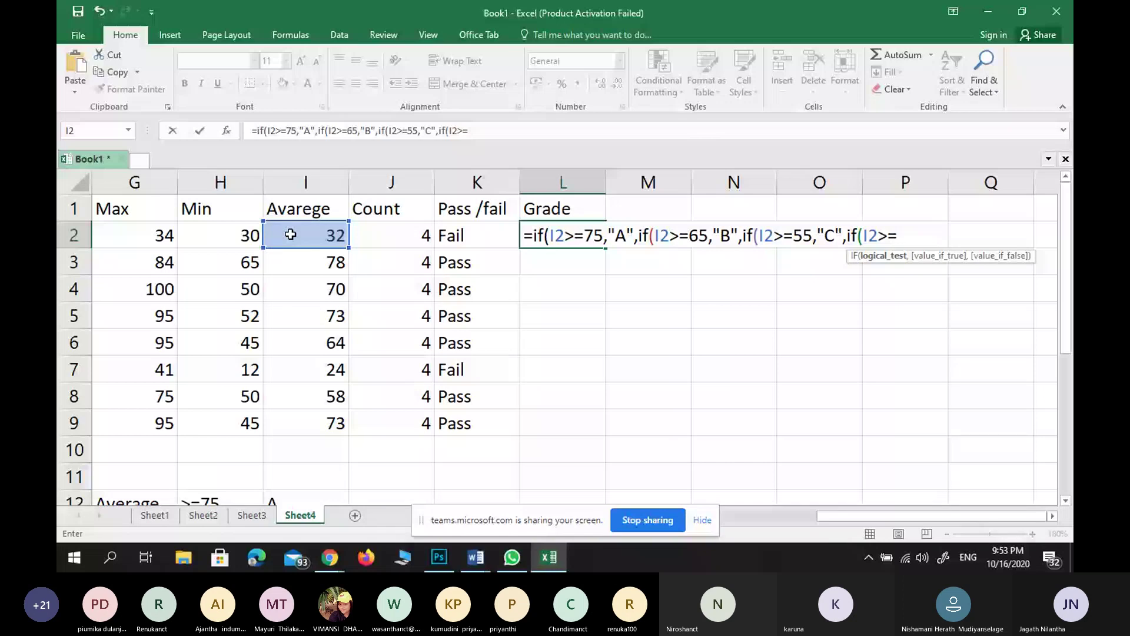
pyautogui.write('35,')
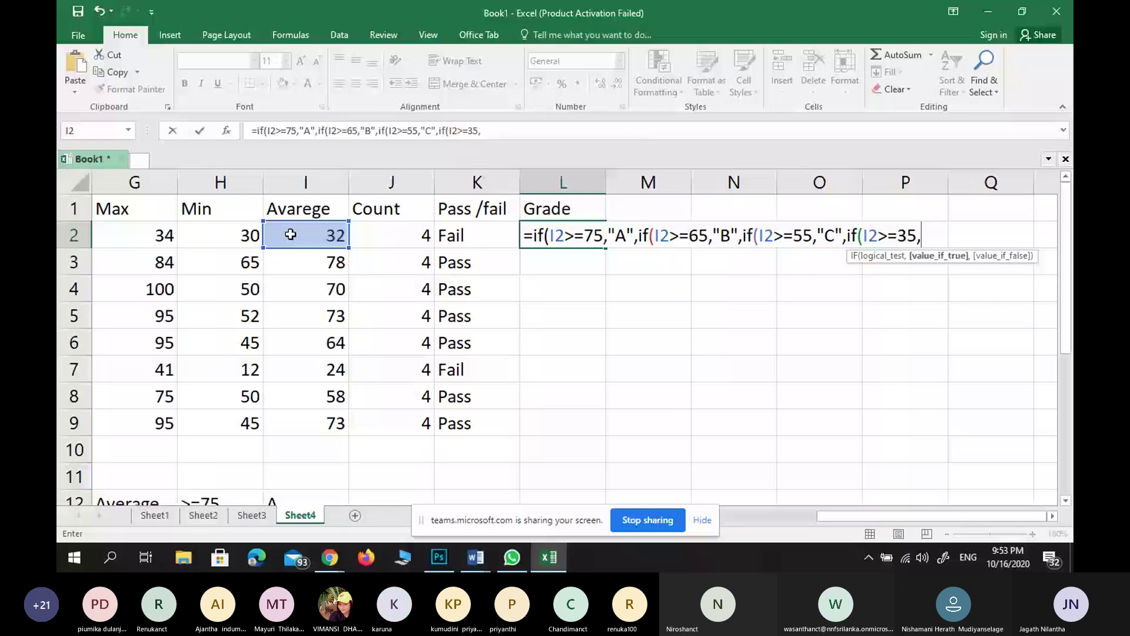
pyautogui.write('"')
pyautogui.write('S"')
# Check the Teams meeting from the taskbar, then return to the L2 formula.
pyautogui.click(330, 559)
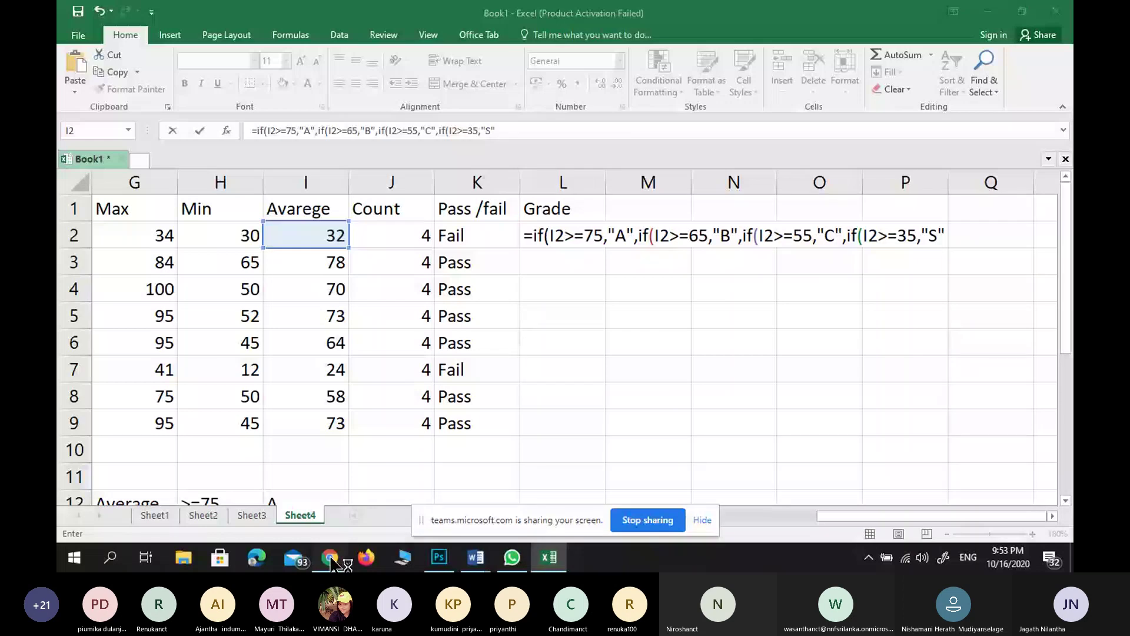
pyautogui.click(330, 559)
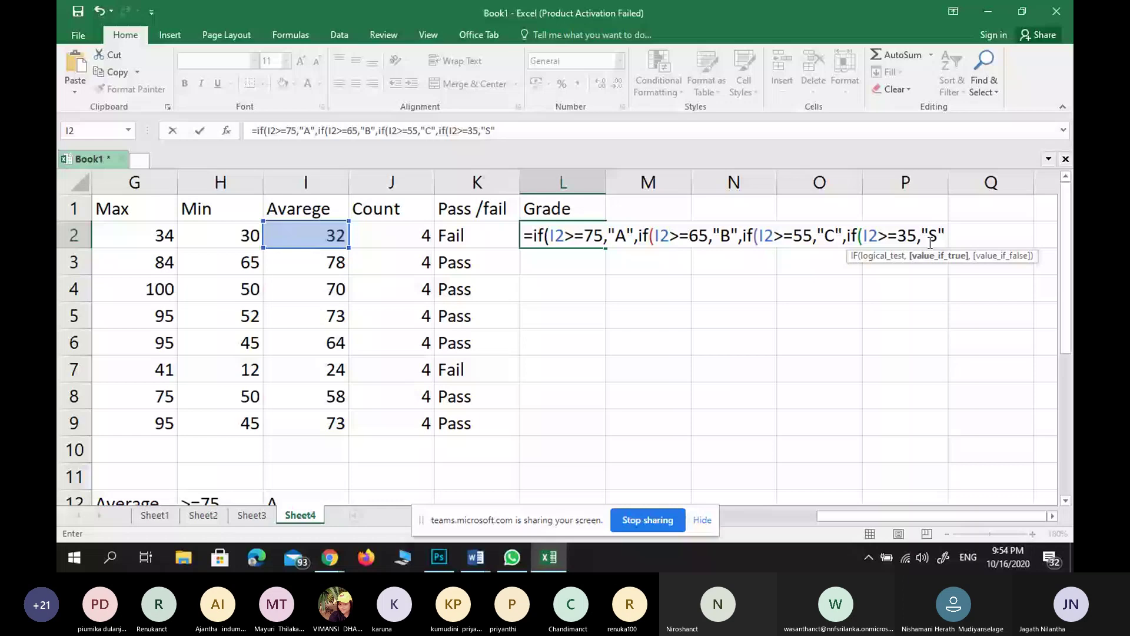
# Close L2's formula with "W" as the fallback, commit it, and fill it down to L9.
pyautogui.write(',')
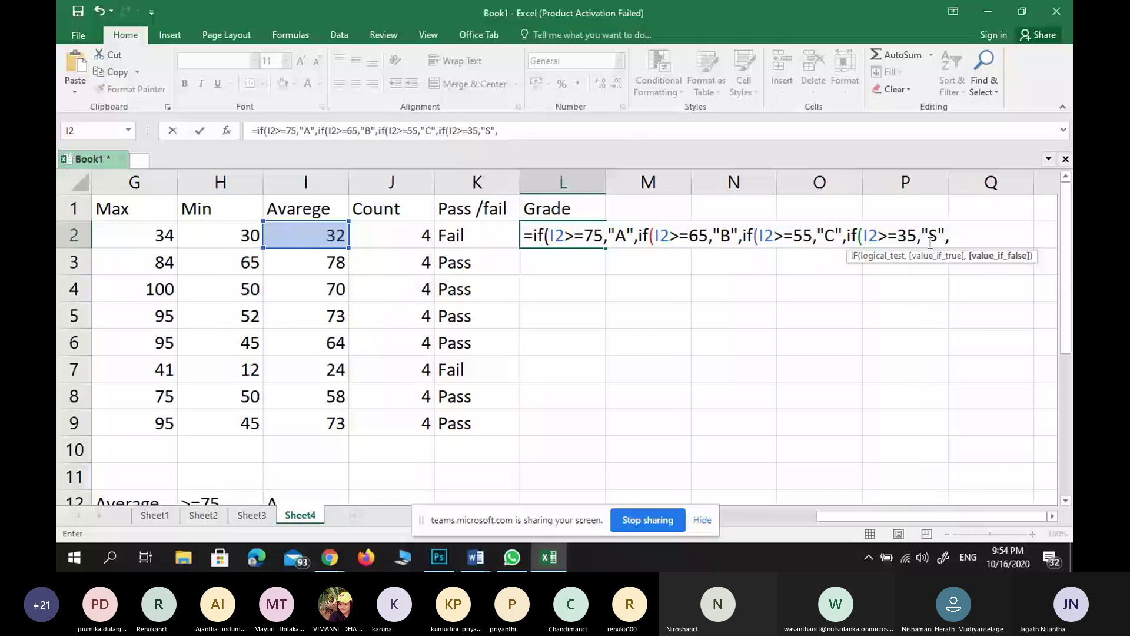
pyautogui.write('"W"')
pyautogui.write(')')
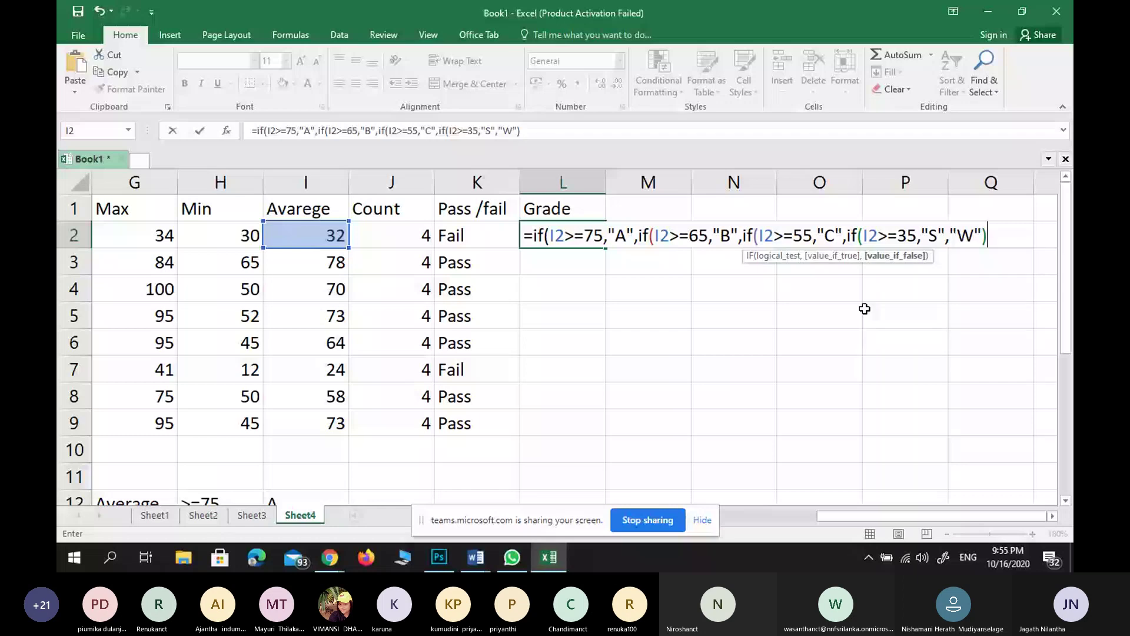
pyautogui.write(')))')
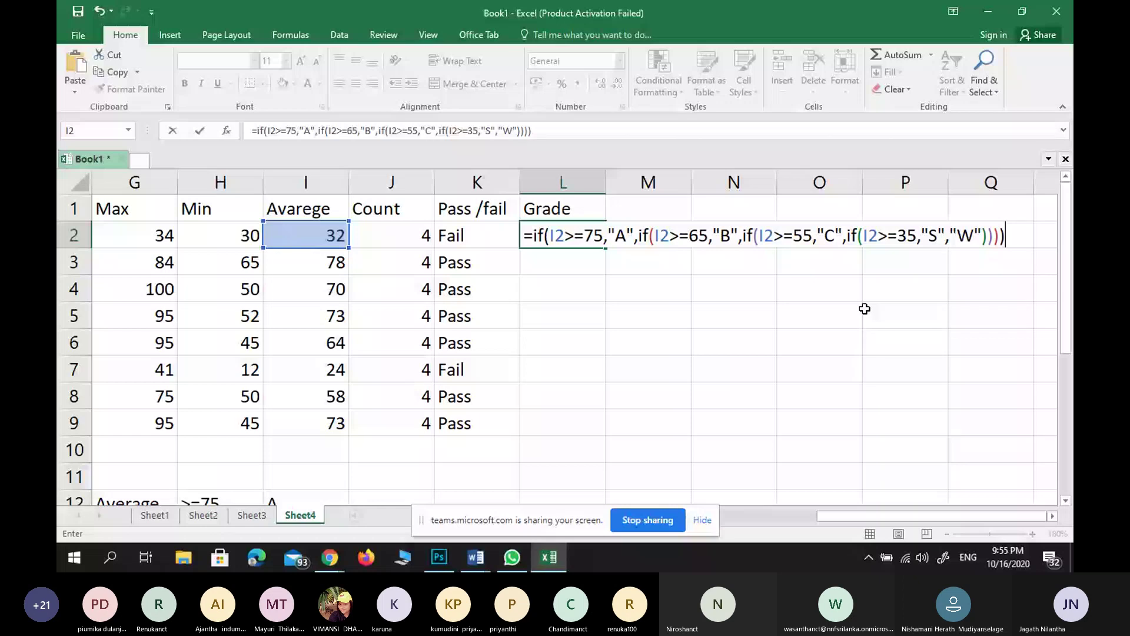
pyautogui.click(317, 236)
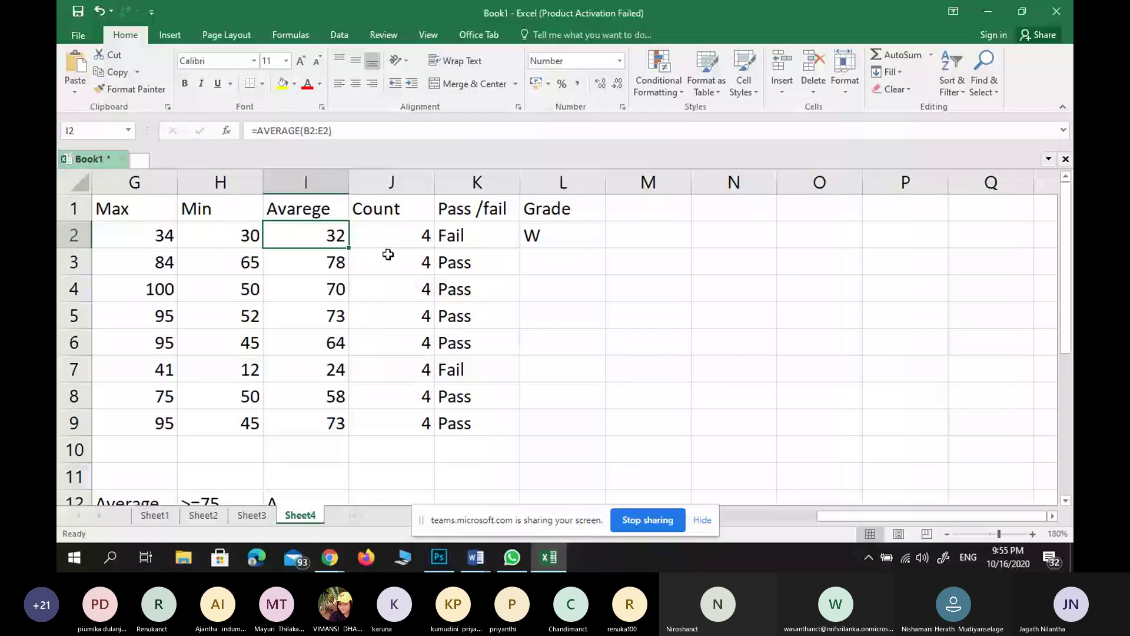
pyautogui.click(563, 236)
pyautogui.doubleClick(606, 248)
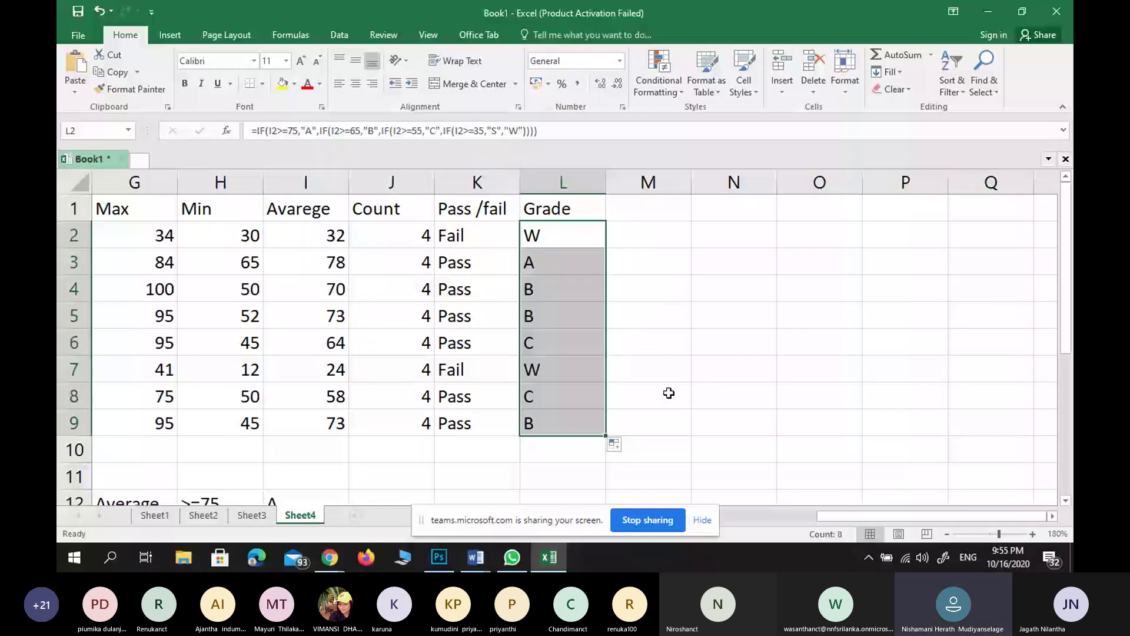
# Check the copied grade formulas in column L, then reopen L2's formula to review it.
pyautogui.click(589, 262)
pyautogui.press('Down')
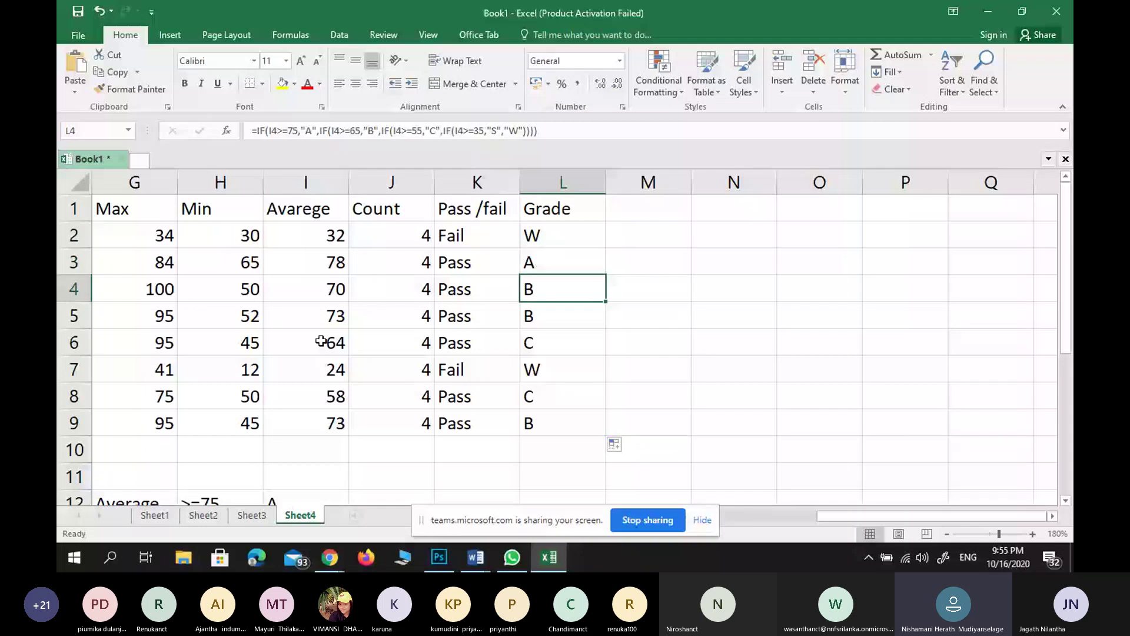
pyautogui.press('Down')
pyautogui.press('Down')
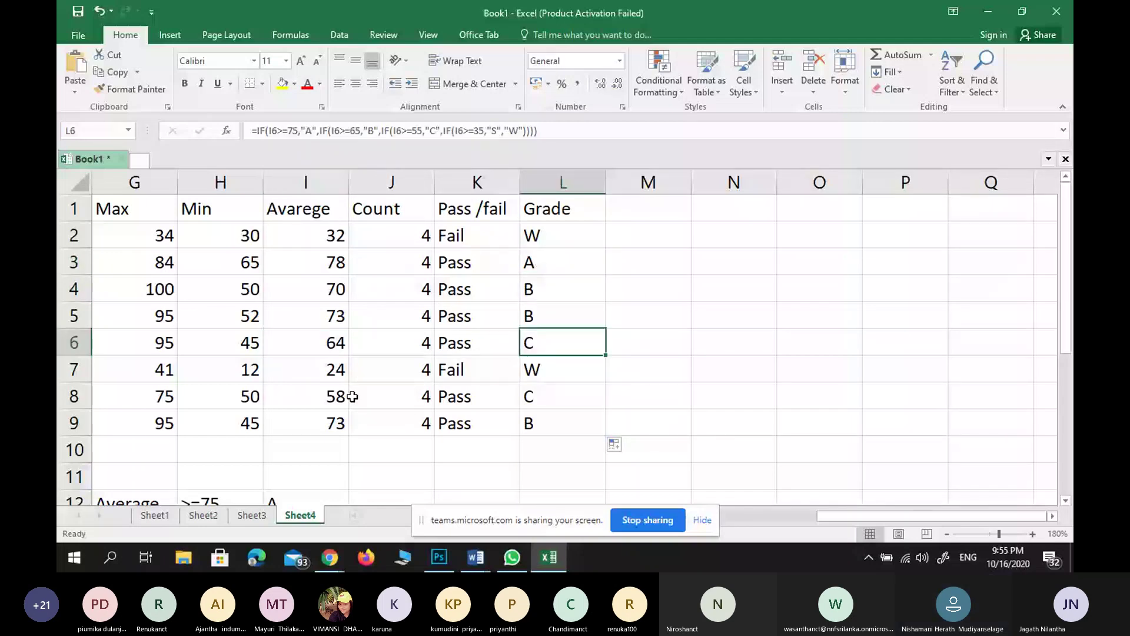
pyautogui.press('Down')
pyautogui.press('Down')
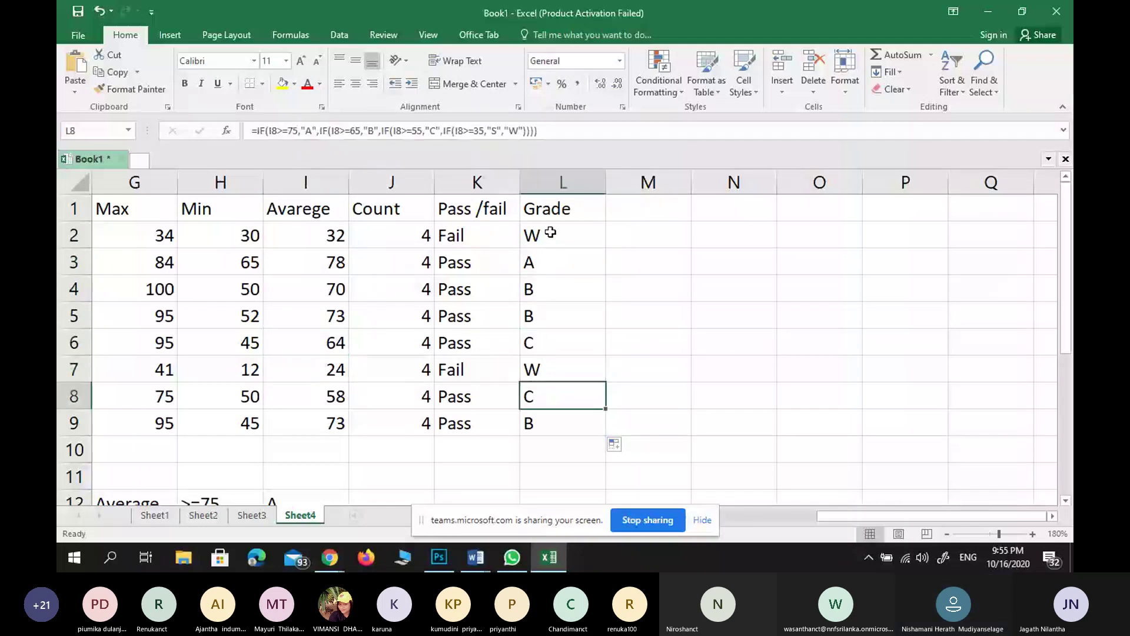
pyautogui.doubleClick(550, 232)
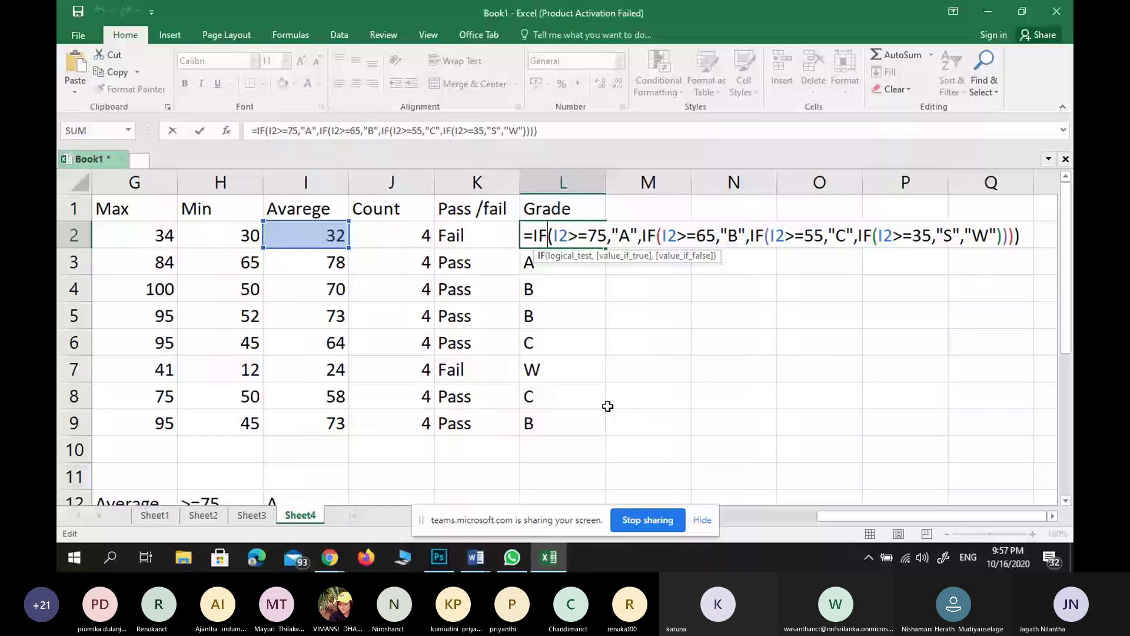
# Refill L3:L9 with the grade formula, then undo it so only L2's W remains.
pyautogui.press('Return')
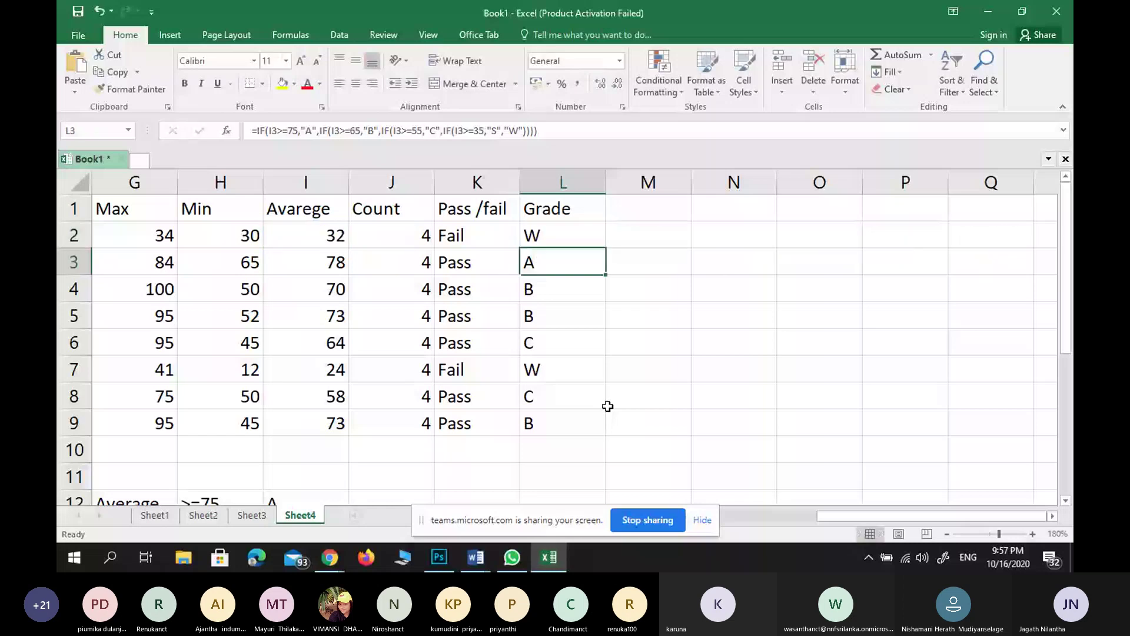
pyautogui.moveTo(605, 274); pyautogui.dragTo(543, 428)
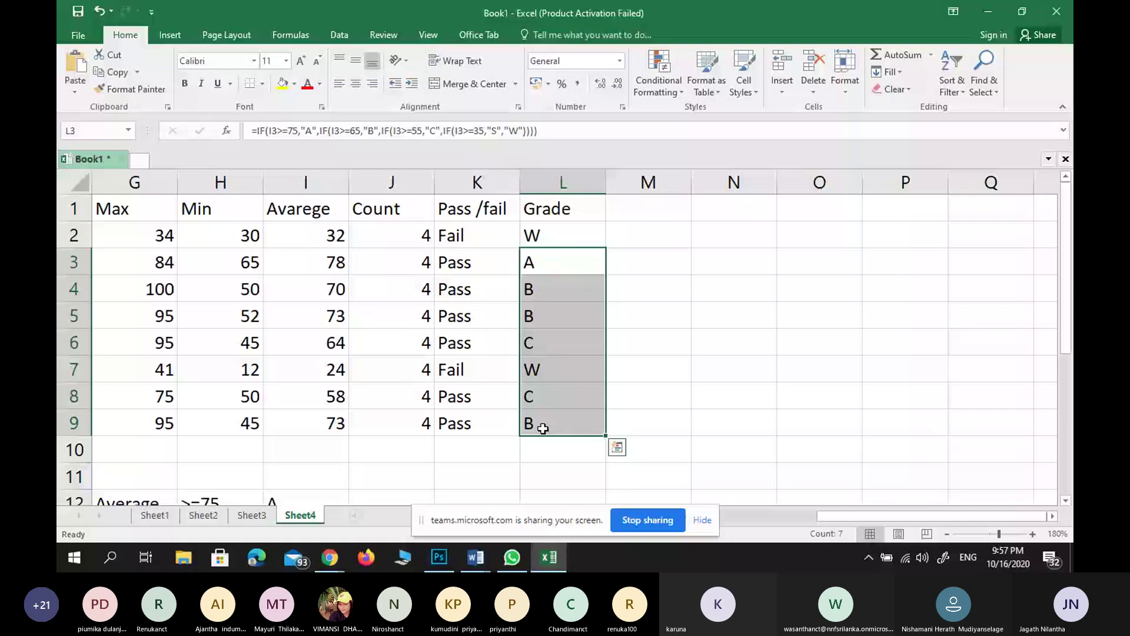
pyautogui.hotkey('ctrl', 'z')
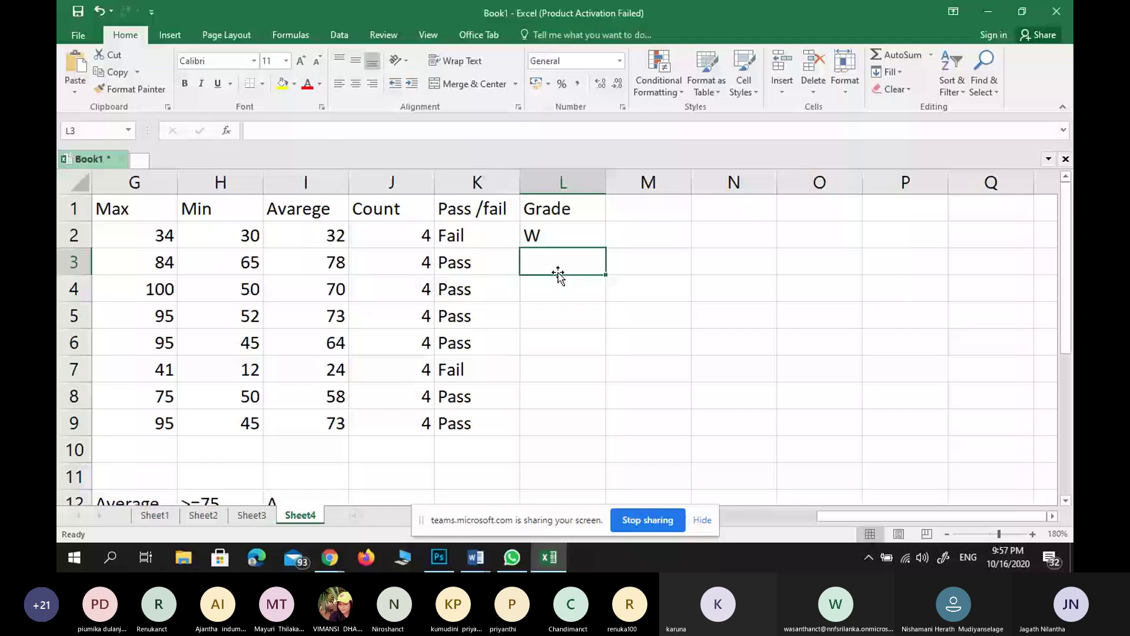
# Abandon the formula started in L3 and switch over to the Teams meeting.
pyautogui.write('=if(')
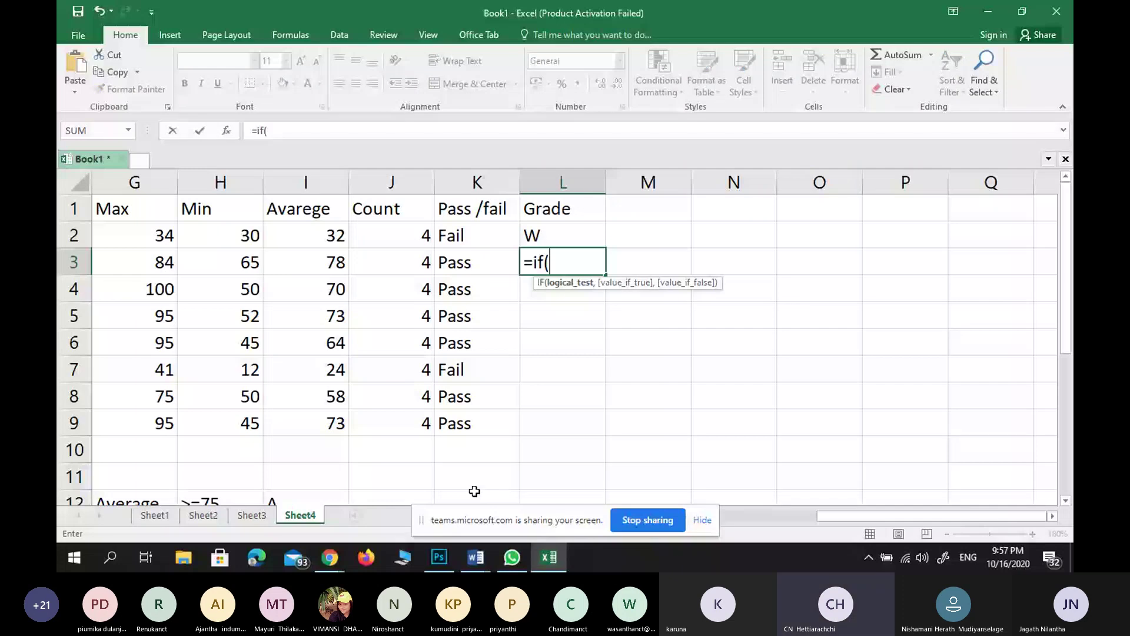
pyautogui.press('Escape')
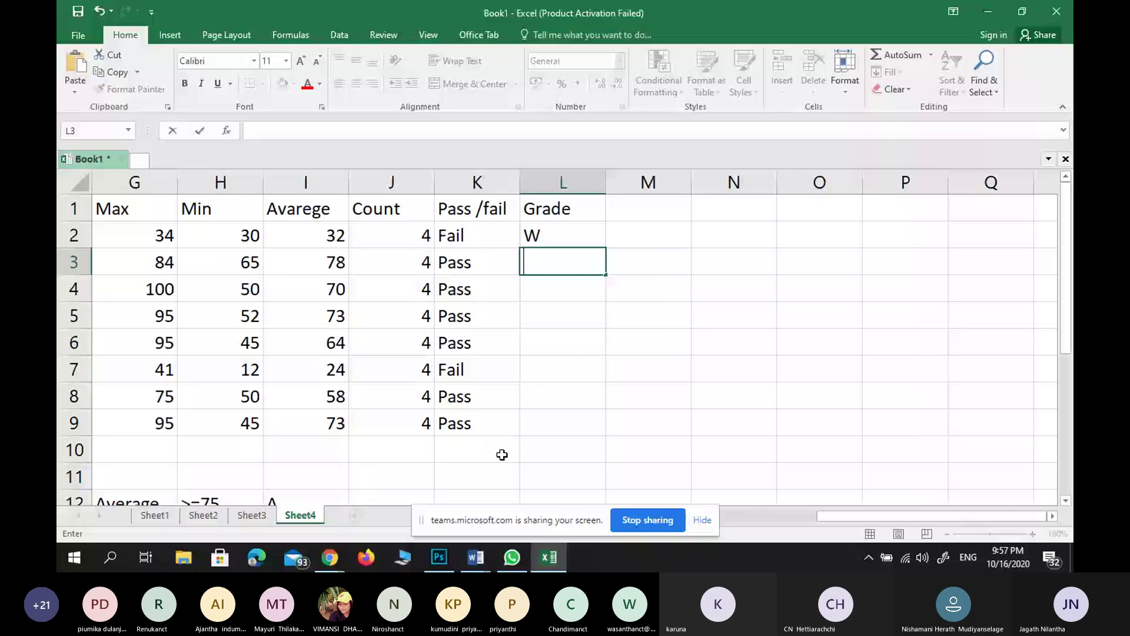
pyautogui.press('Escape')
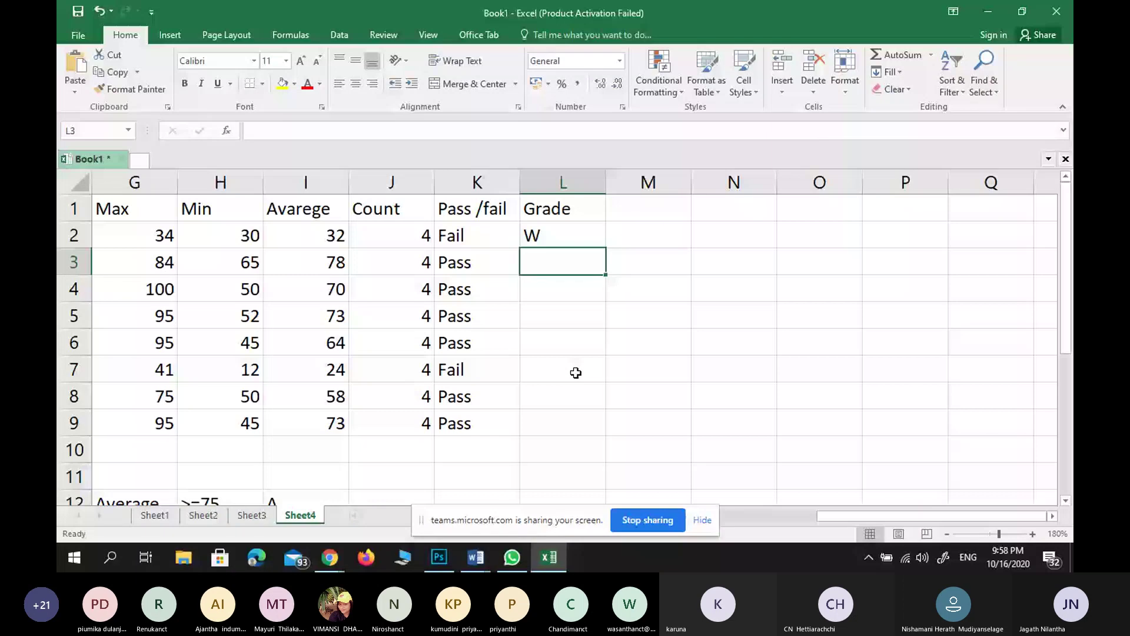
pyautogui.hotkey('alt', 'Tab')
# Begin L3's formula as =if(H3>=75,"A",if( using the Min value in H3.
pyautogui.write('=i')
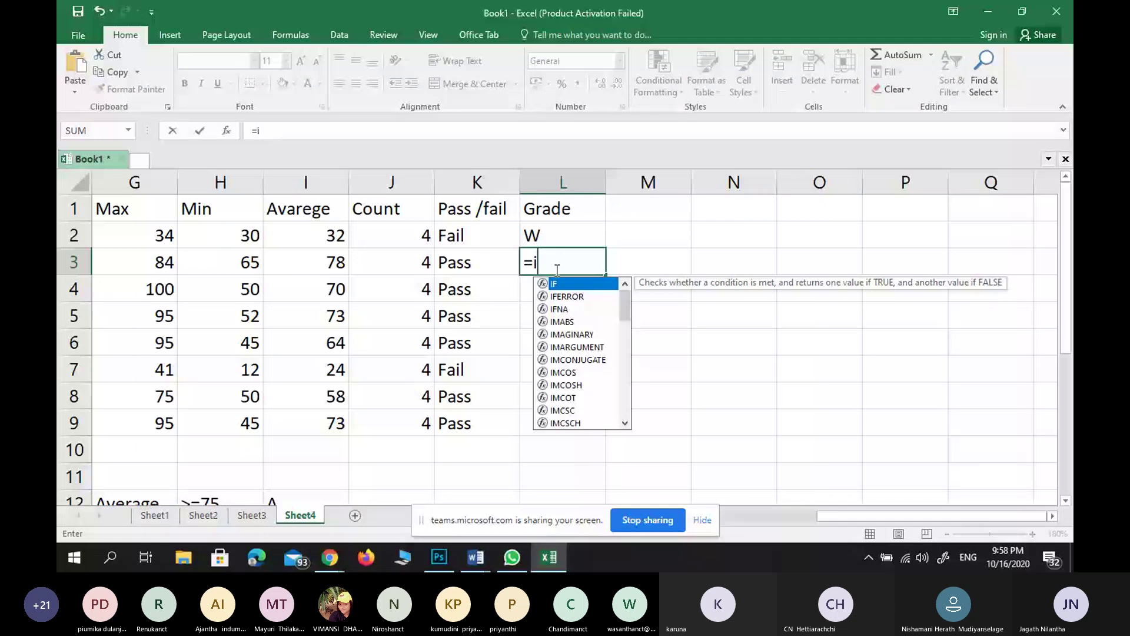
pyautogui.write('f(')
pyautogui.press('Left')
pyautogui.press('Left')
pyautogui.press('Left')
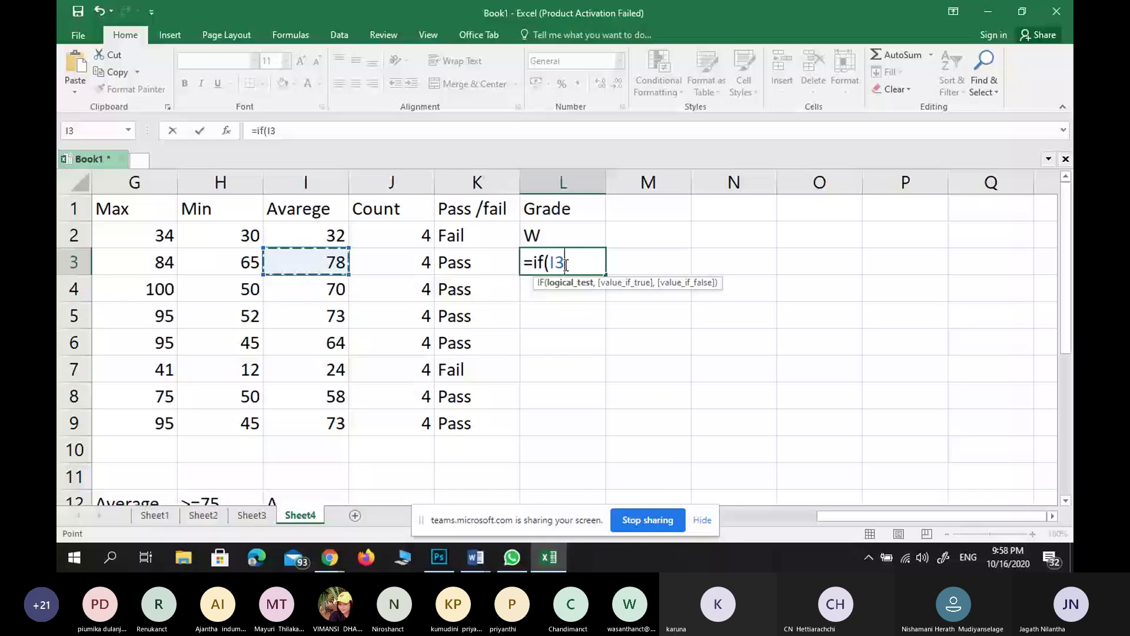
pyautogui.press('BackSpace')
pyautogui.press('BackSpace')
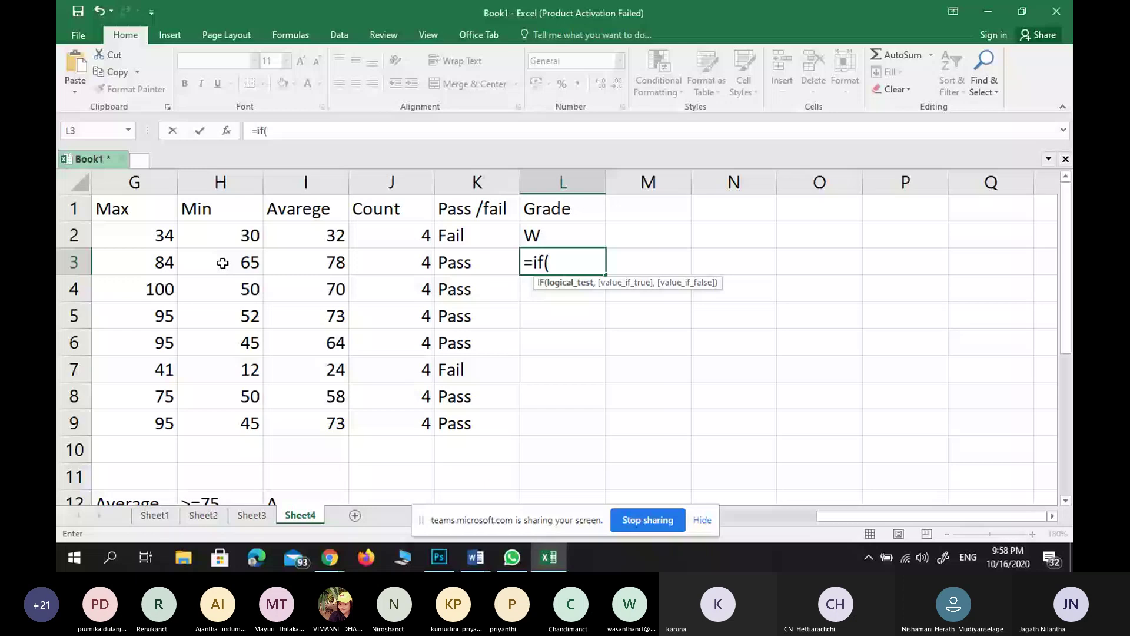
pyautogui.click(223, 263)
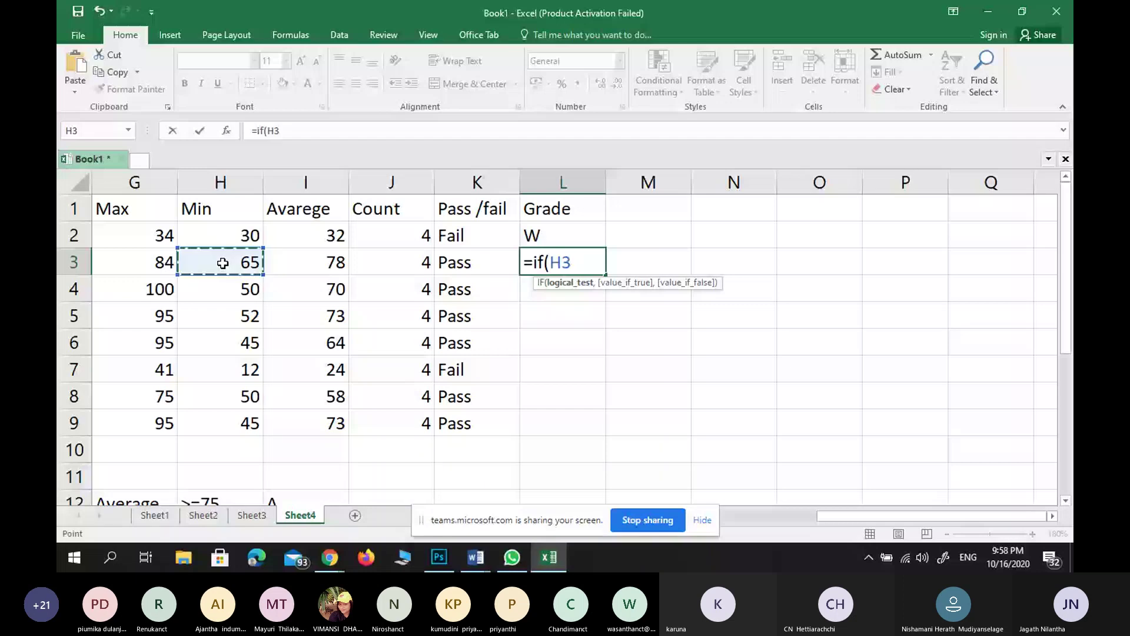
pyautogui.write('>=75,')
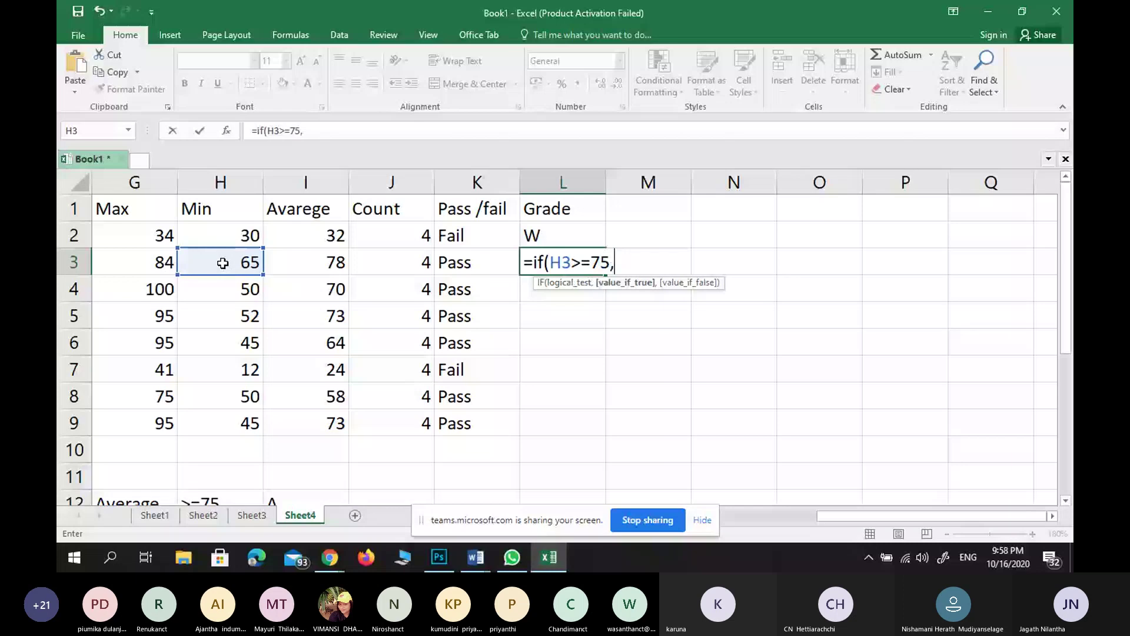
pyautogui.write('"A",')
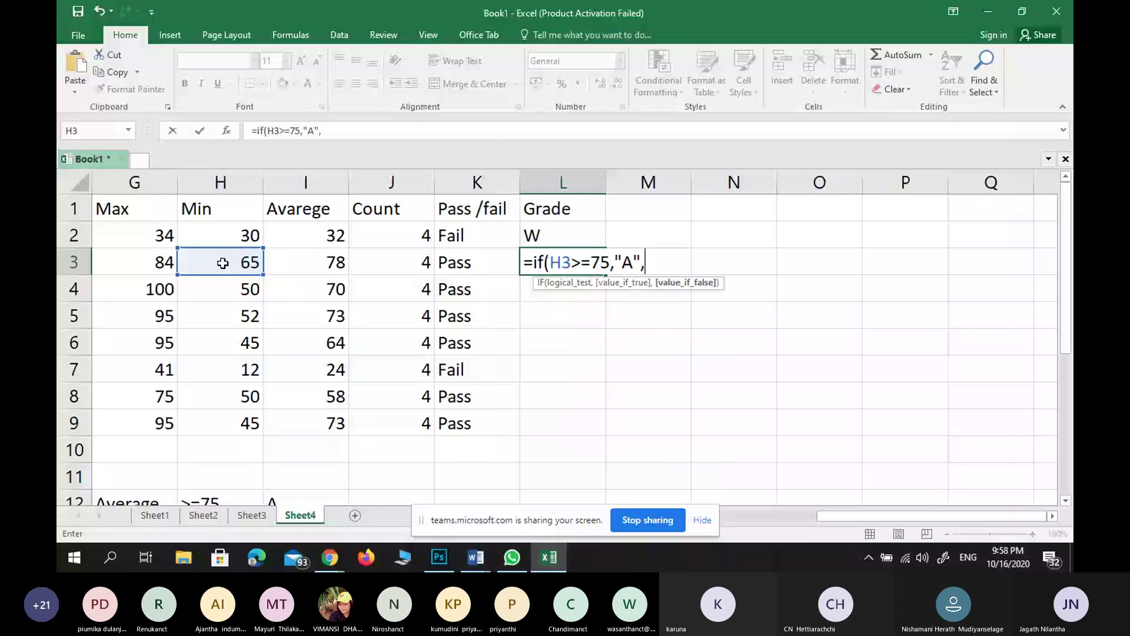
pyautogui.write('i')
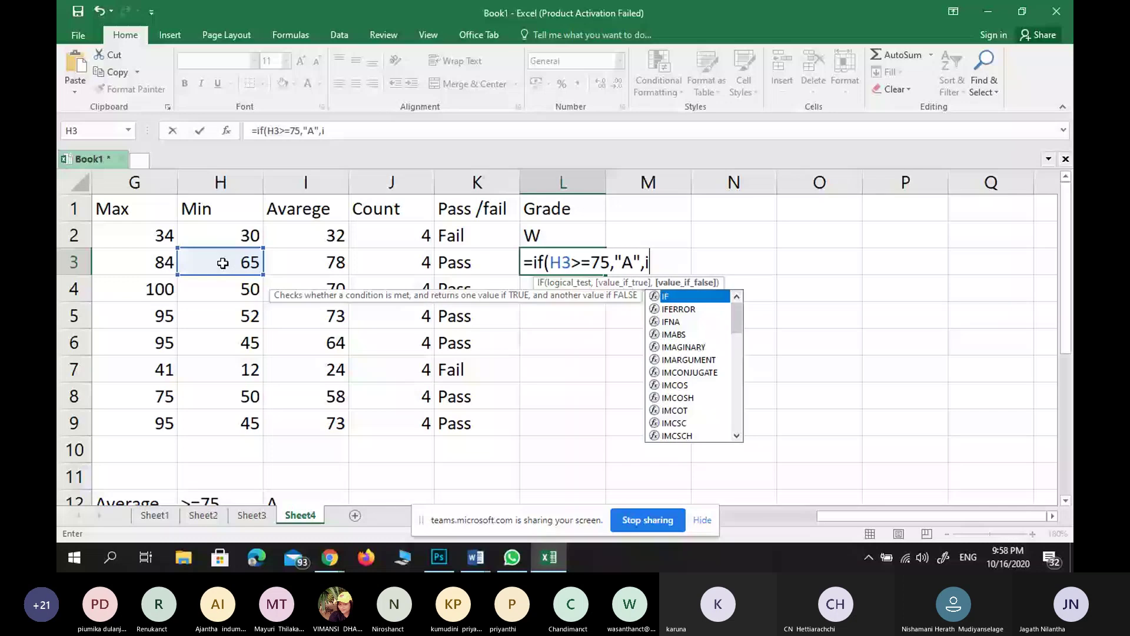
pyautogui.write('f')
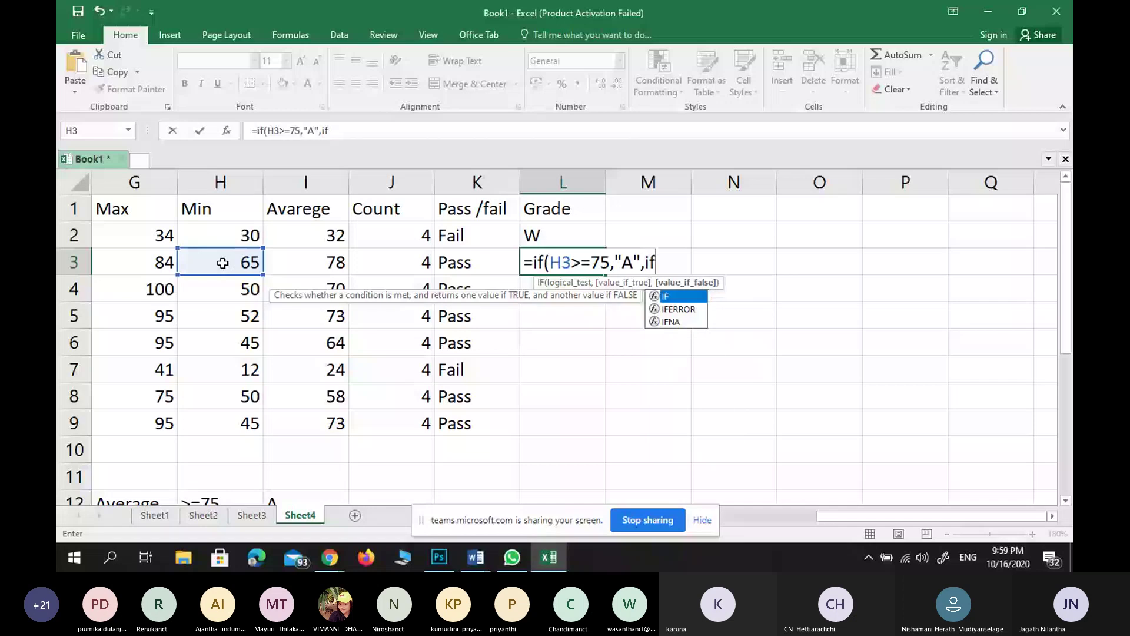
pyautogui.write('(')
# Add the H3>=65 "B" and H3>=55 "C" conditions to L3's nested IF.
pyautogui.click(235, 262)
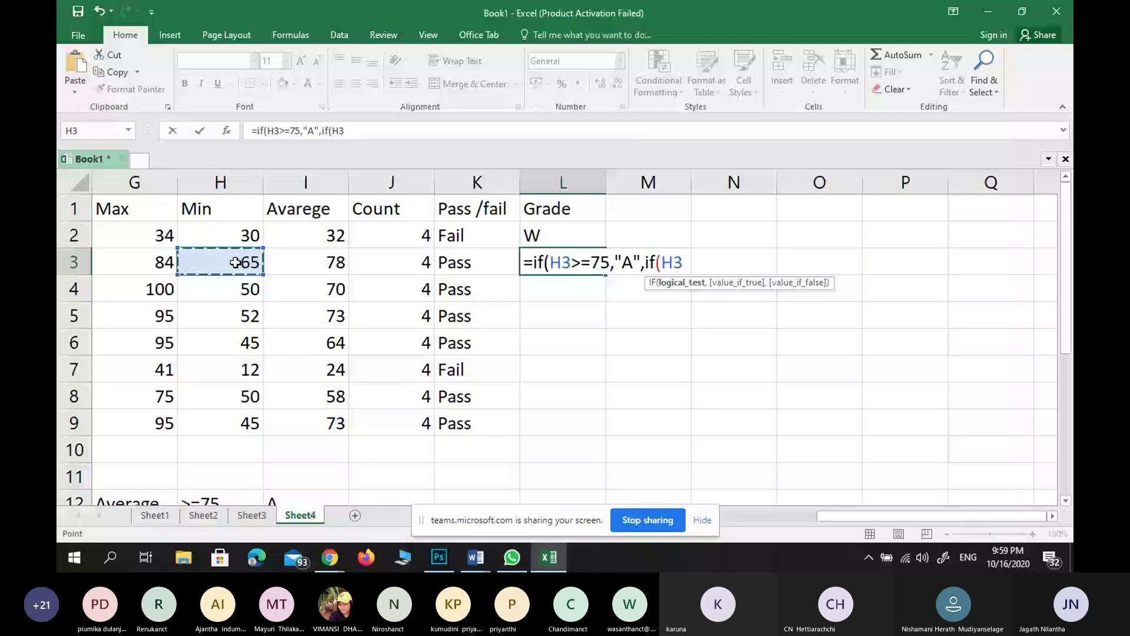
pyautogui.write('>=')
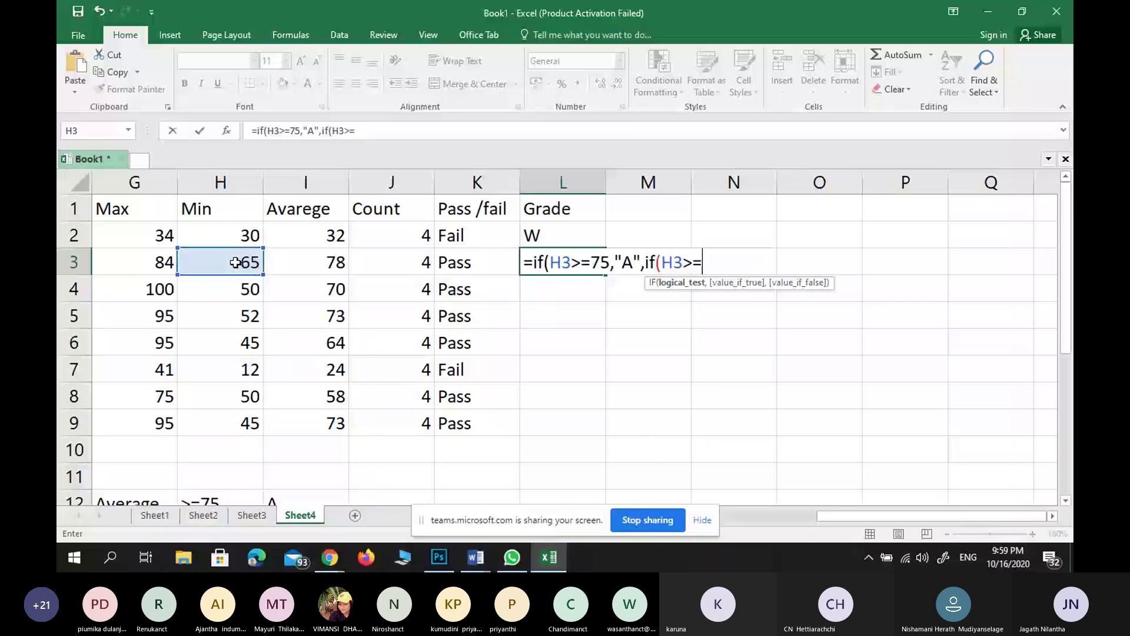
pyautogui.write('65,"B"')
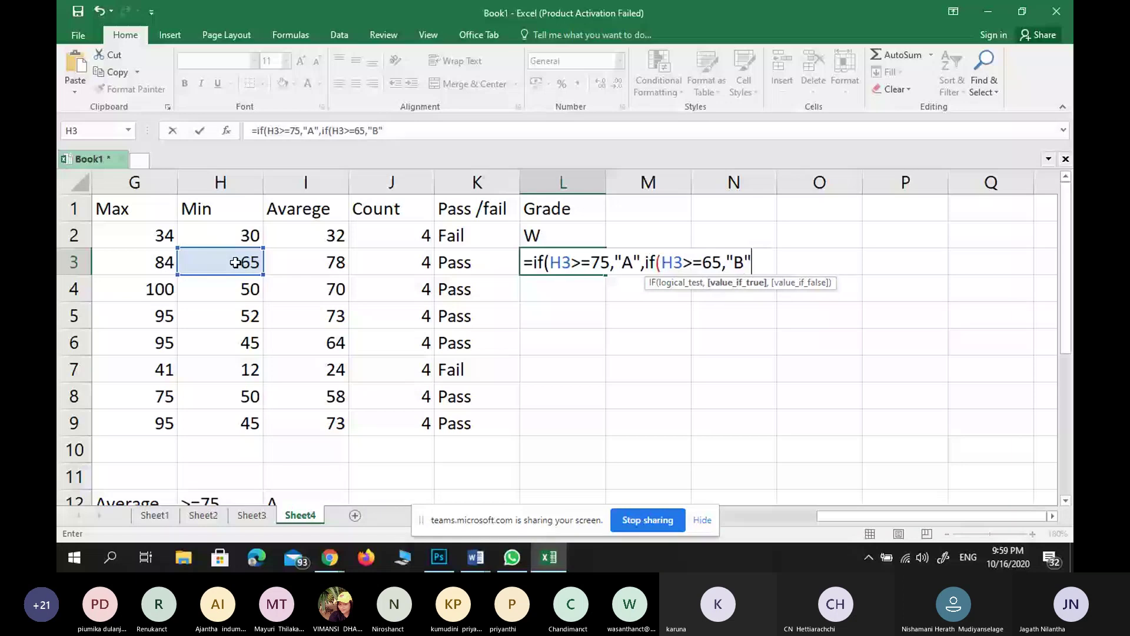
pyautogui.write(',')
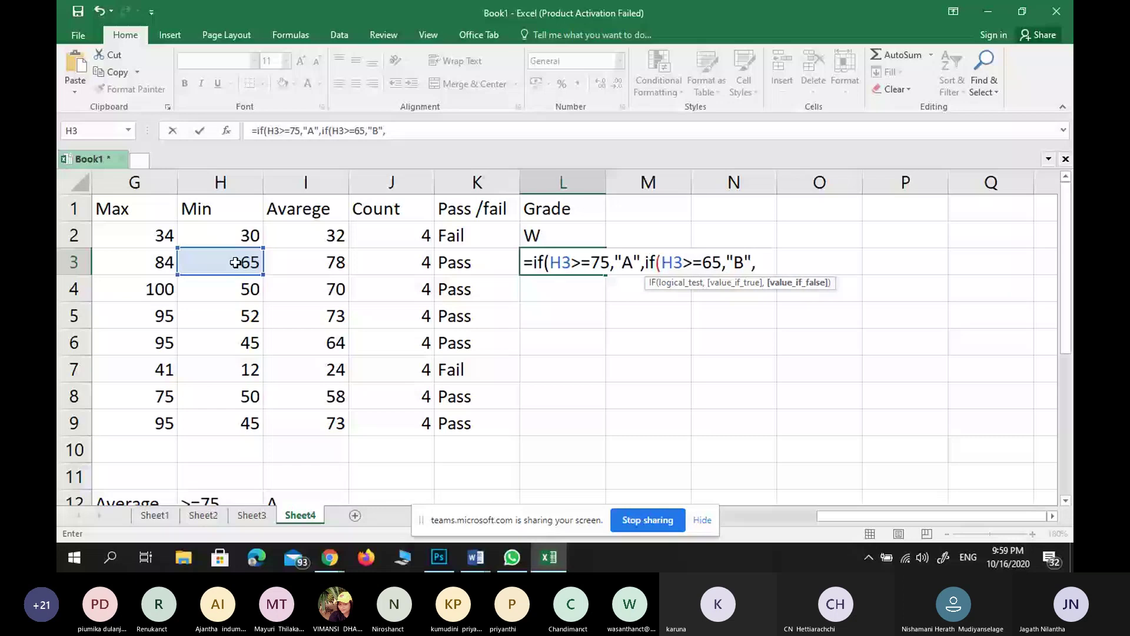
pyautogui.write('if(')
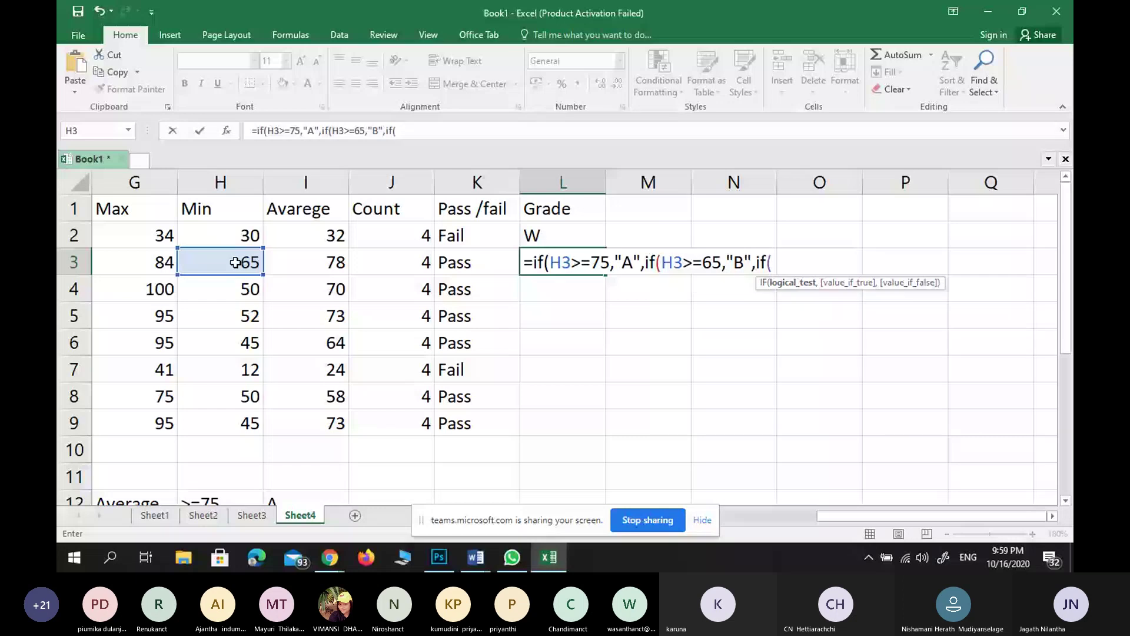
pyautogui.click(236, 263)
pyautogui.write('>')
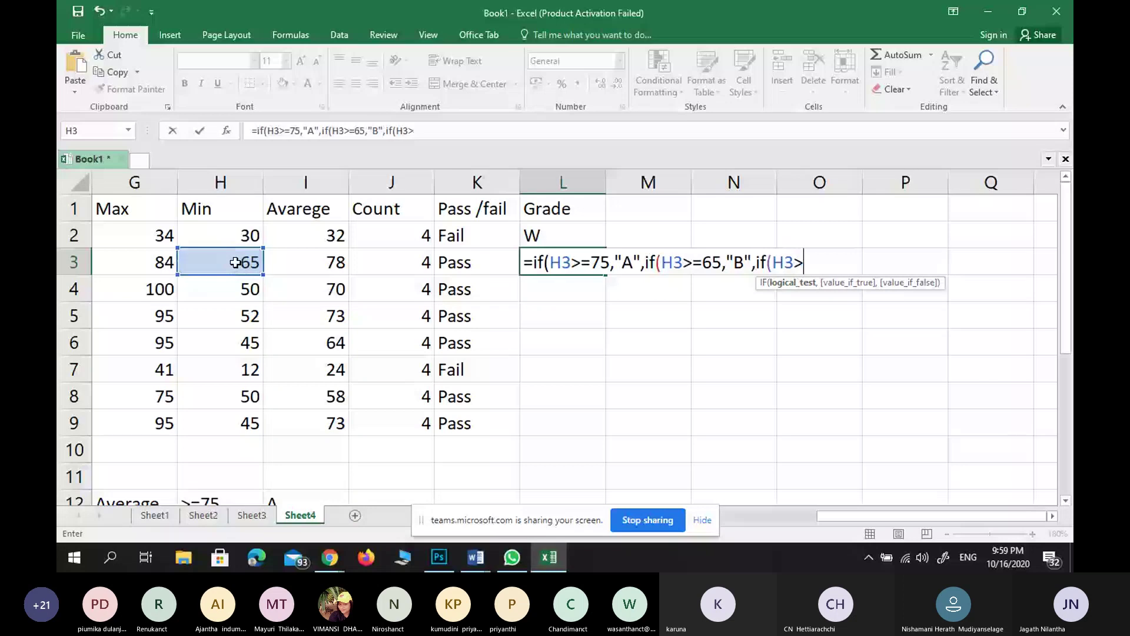
pyautogui.write('=')
pyautogui.write('55,')
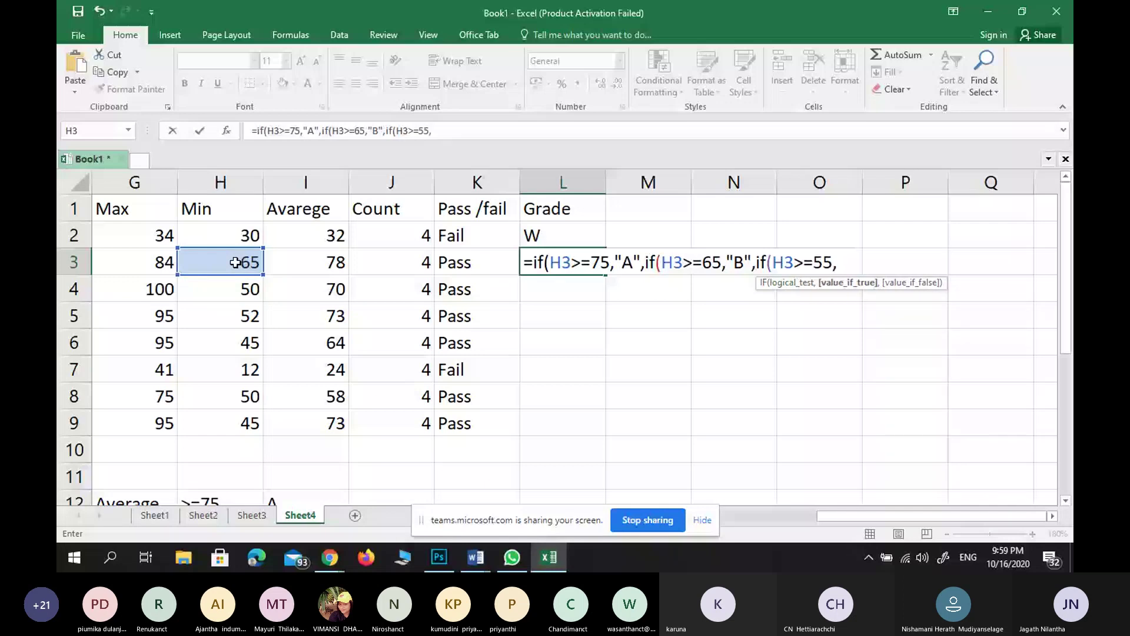
pyautogui.write('"')
pyautogui.write('C')
pyautogui.write('",if')
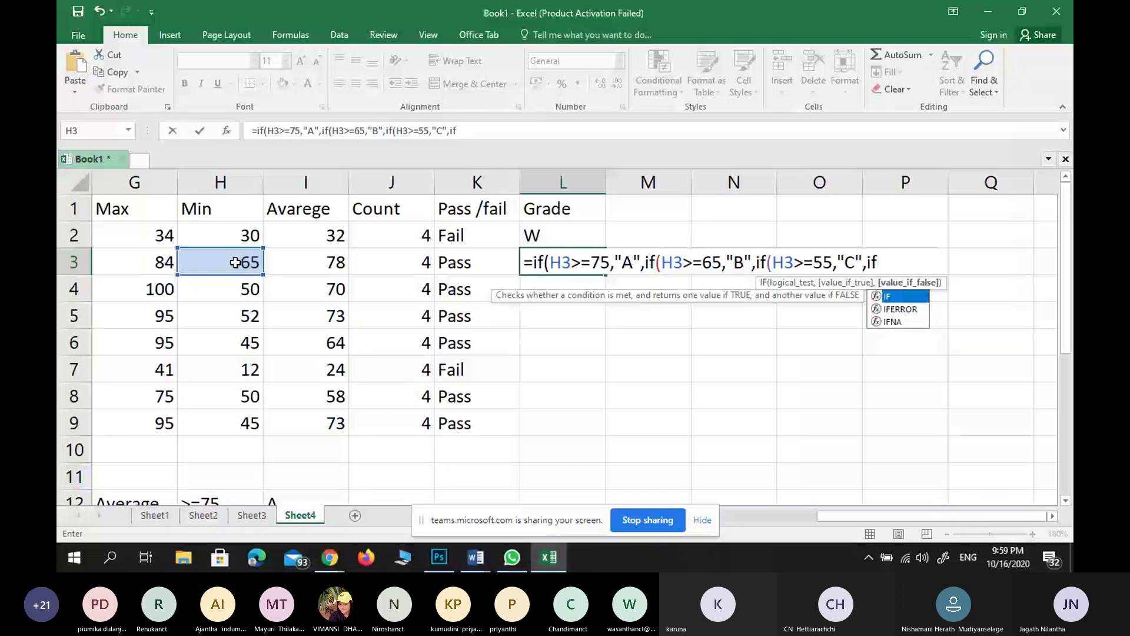
pyautogui.write('(')
# Finish L3's formula with H3>=35 giving "S", else "W", and commit it.
pyautogui.click(236, 262)
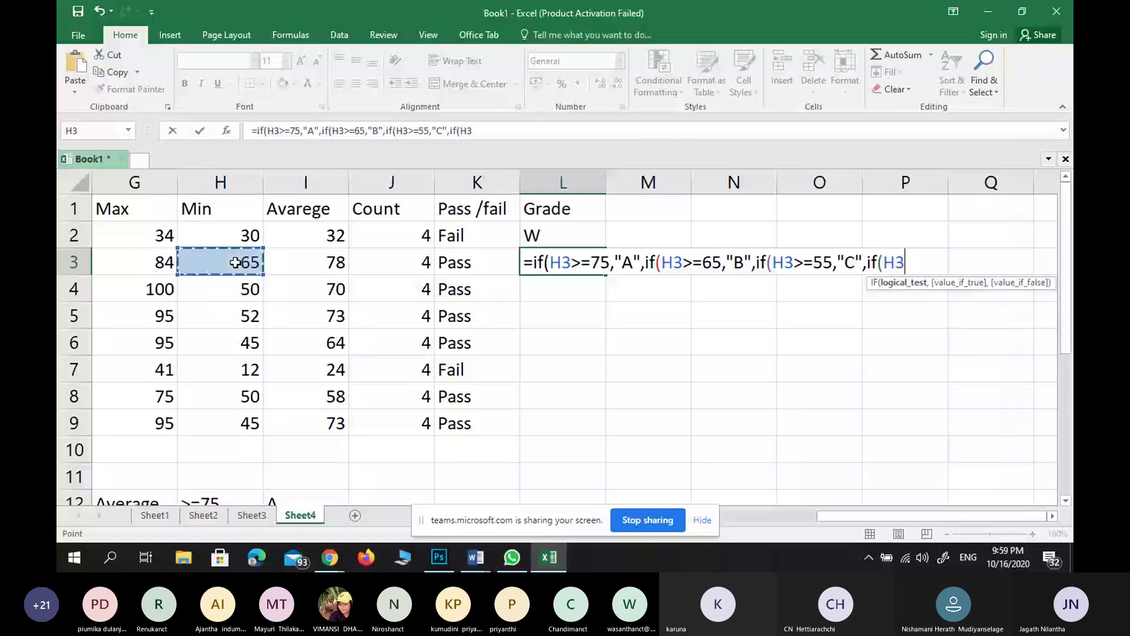
pyautogui.write('>=35,')
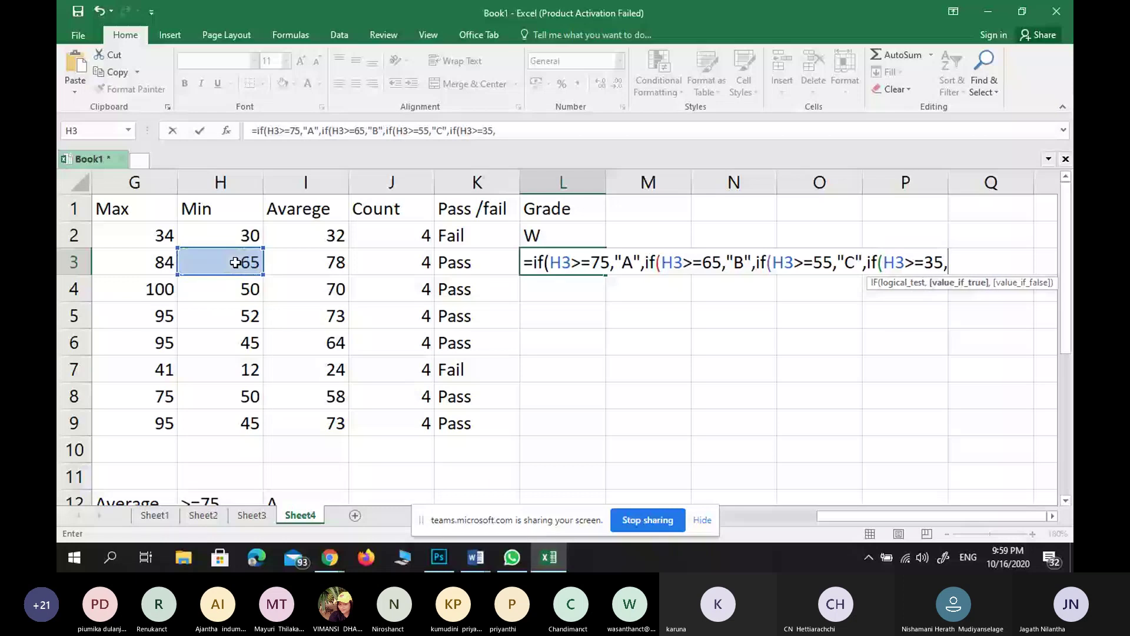
pyautogui.write('"')
pyautogui.write('S"')
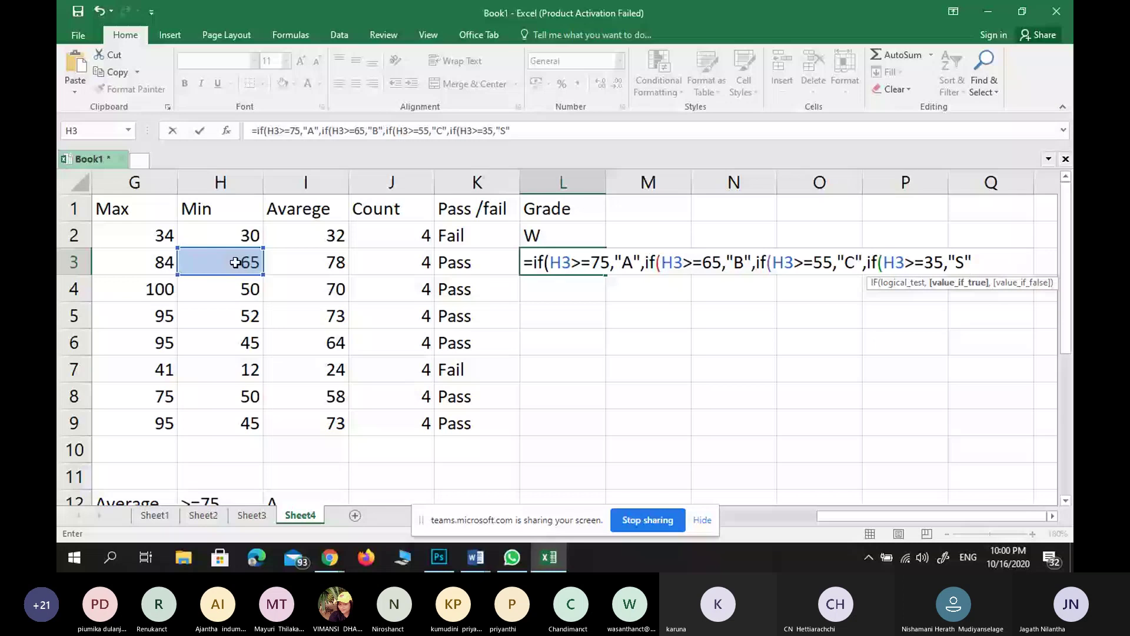
pyautogui.write(',"')
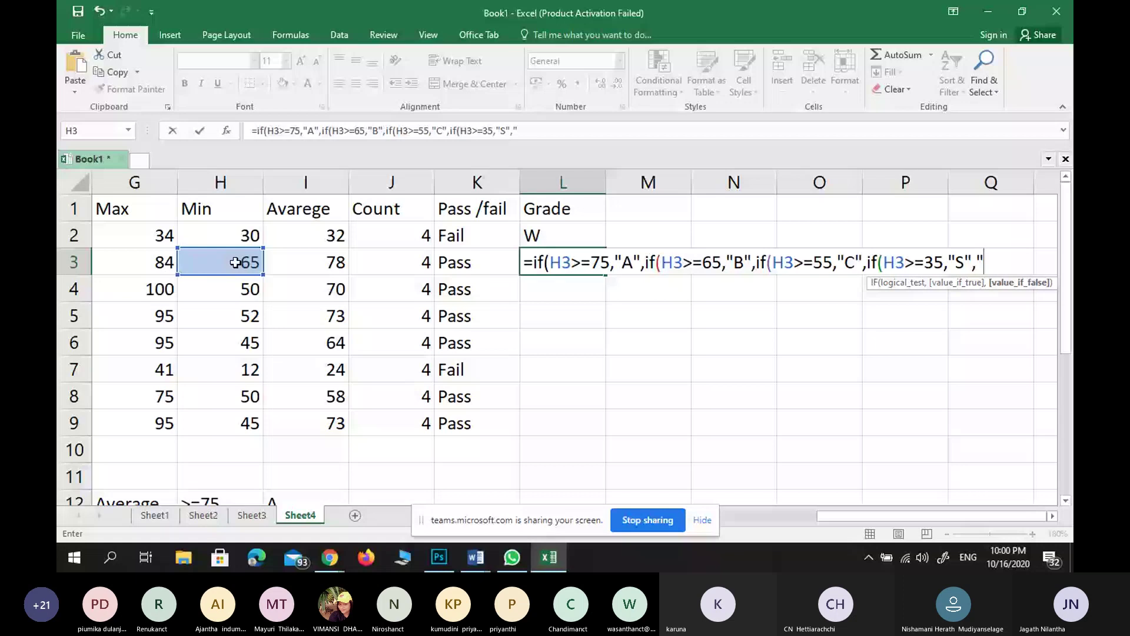
pyautogui.write('W"')
pyautogui.write(')')
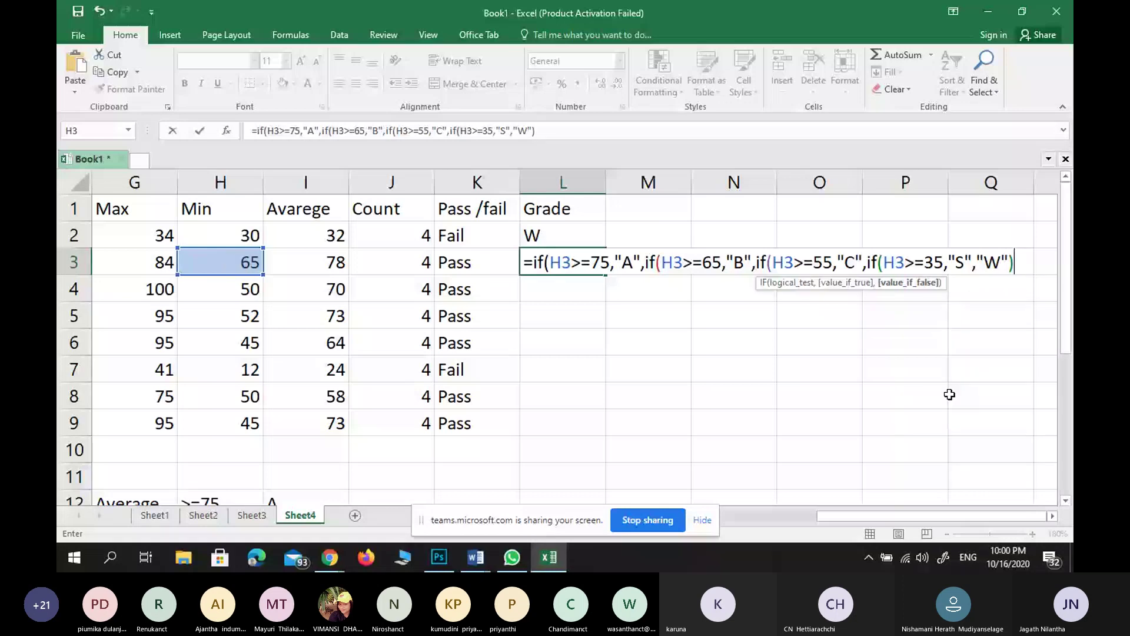
pyautogui.press('Return')
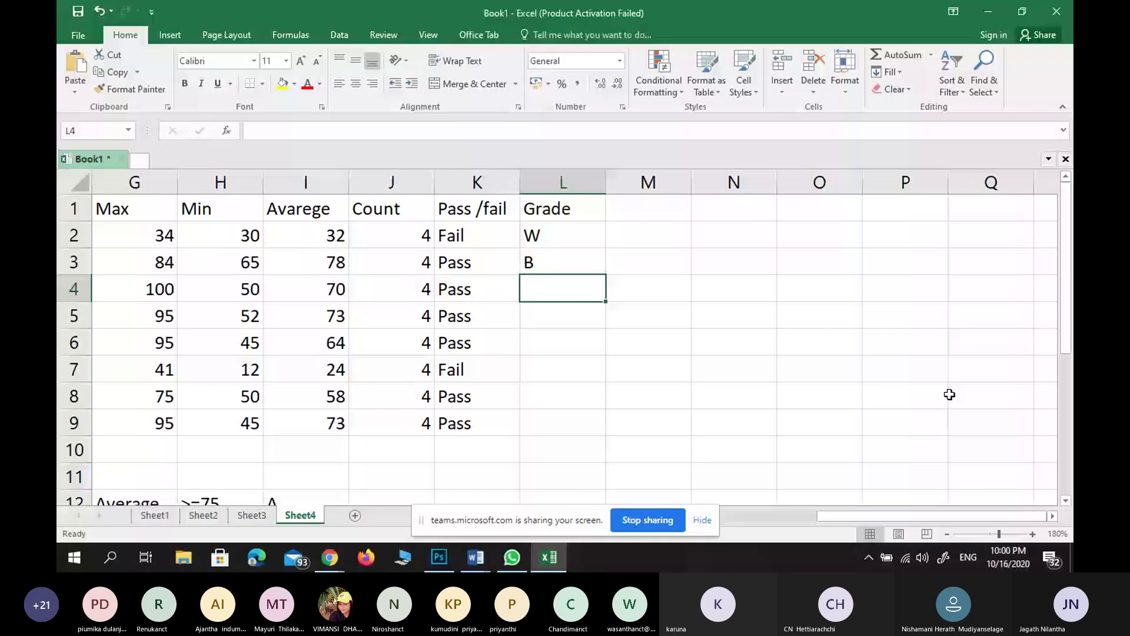
# Recheck L3's formula, inspect I4, start editing L4, then bring up the Teams meeting.
pyautogui.doubleClick(570, 259)
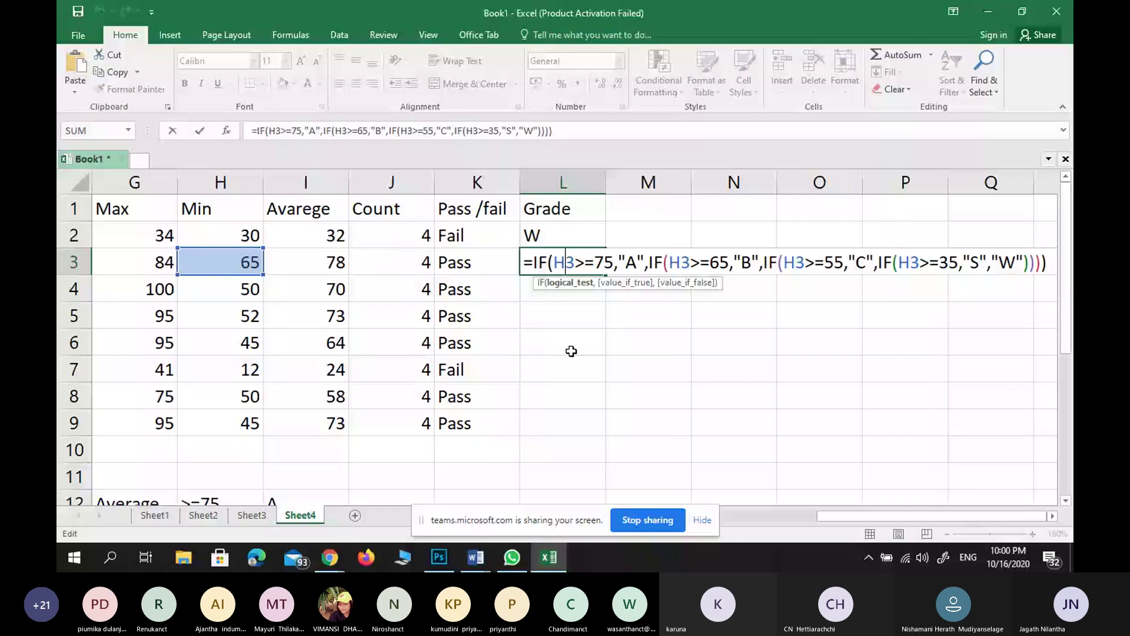
pyautogui.press('Return')
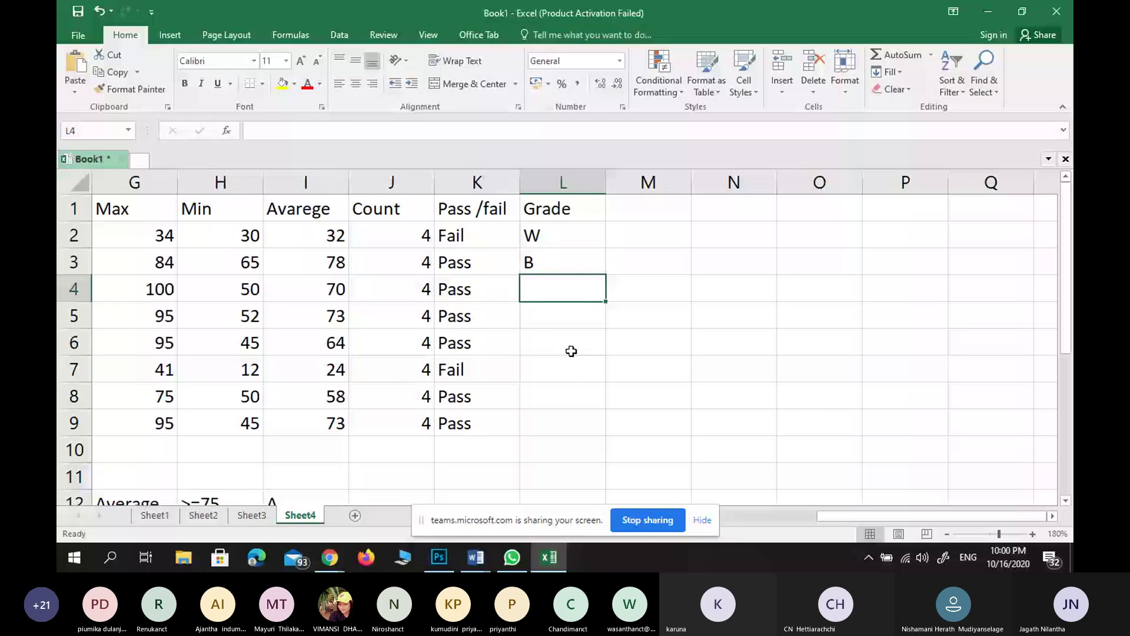
pyautogui.press('Left')
pyautogui.press('Left')
pyautogui.press('Left')
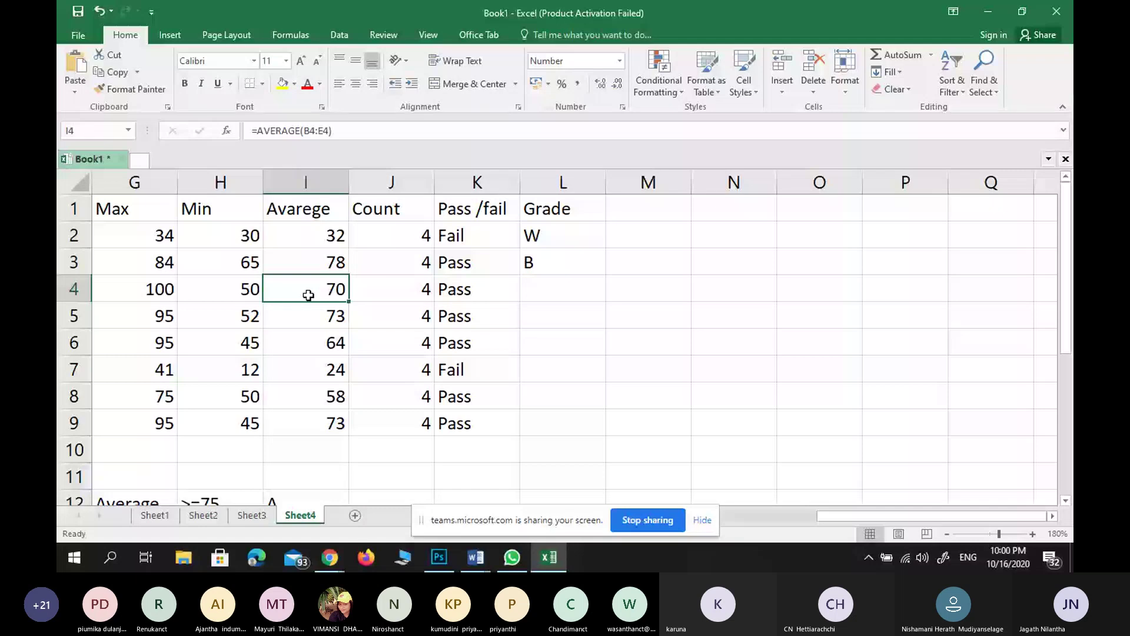
pyautogui.doubleClick(561, 287)
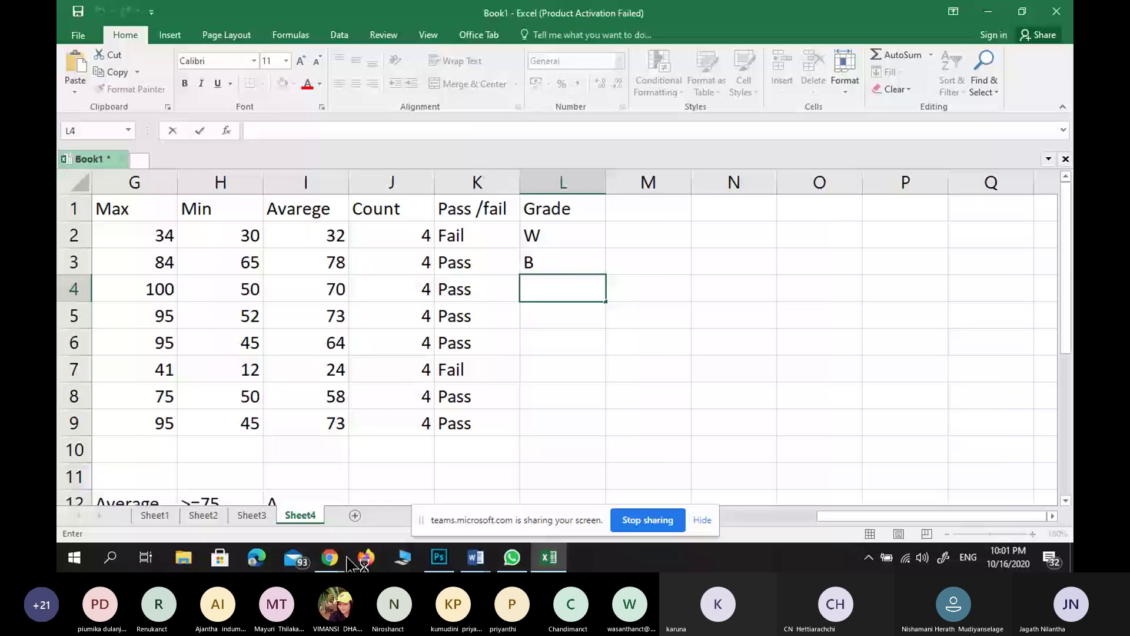
pyautogui.moveTo(329, 557)
pyautogui.click(312, 518)
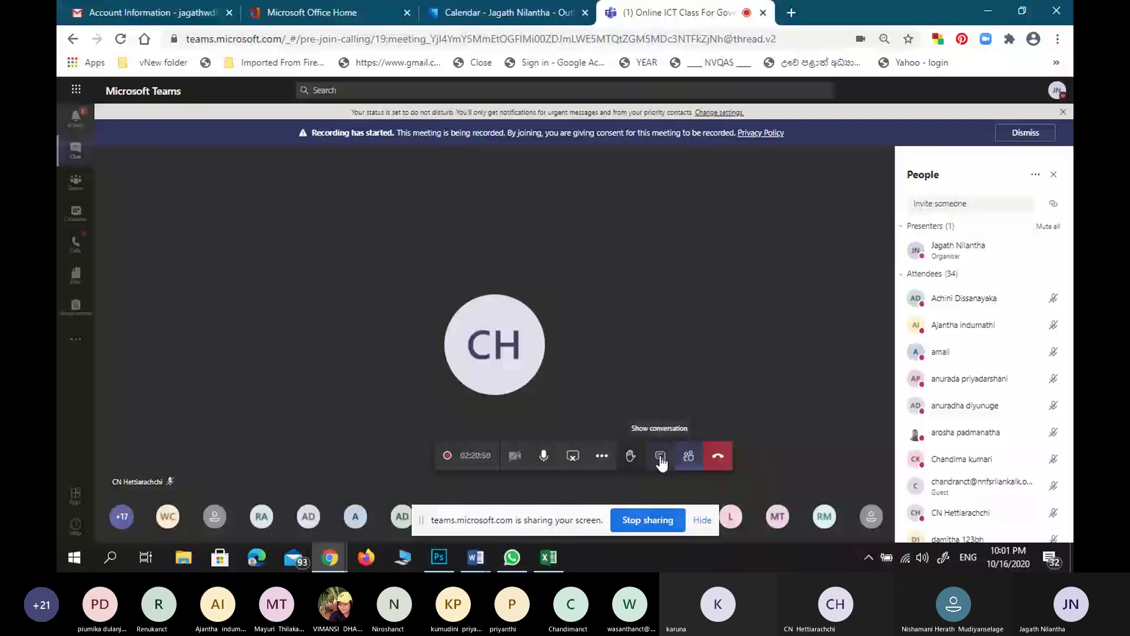
# Open the meeting conversation, scroll the participant list, then return to Excel.
pyautogui.click(661, 462)
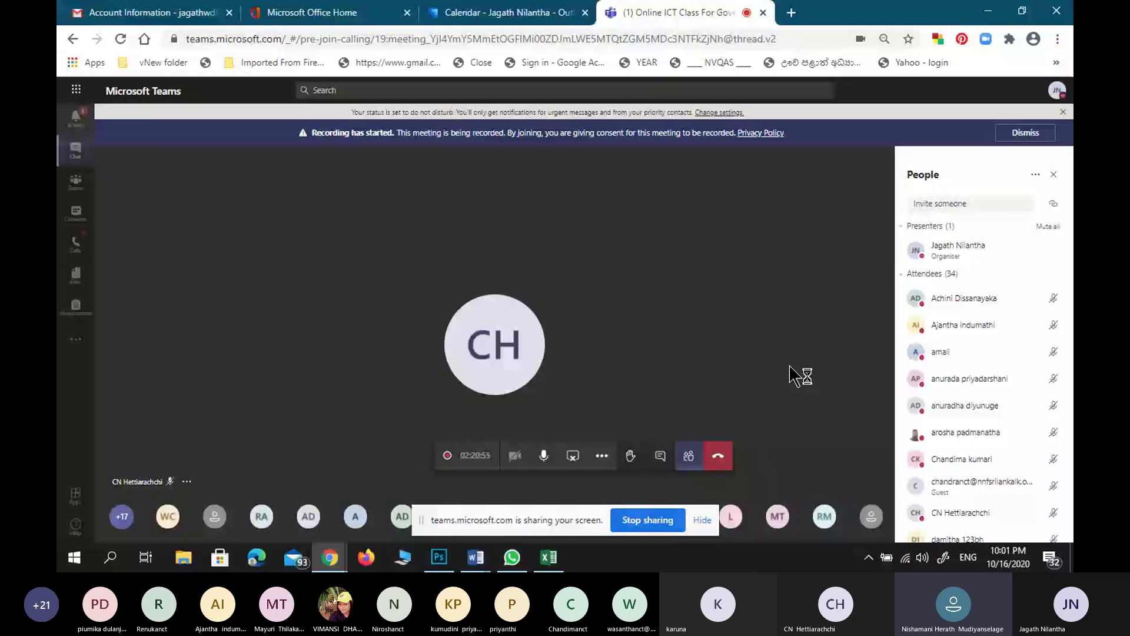
pyautogui.scroll(-10, 1059, 392)
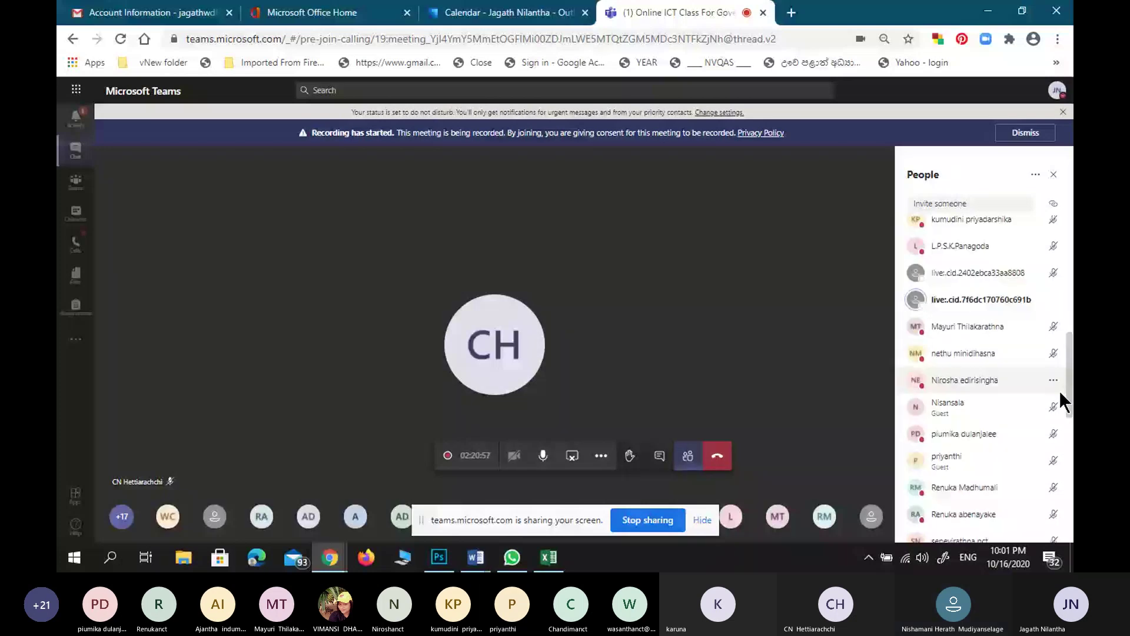
pyautogui.moveTo(1068, 391); pyautogui.dragTo(1068, 360)
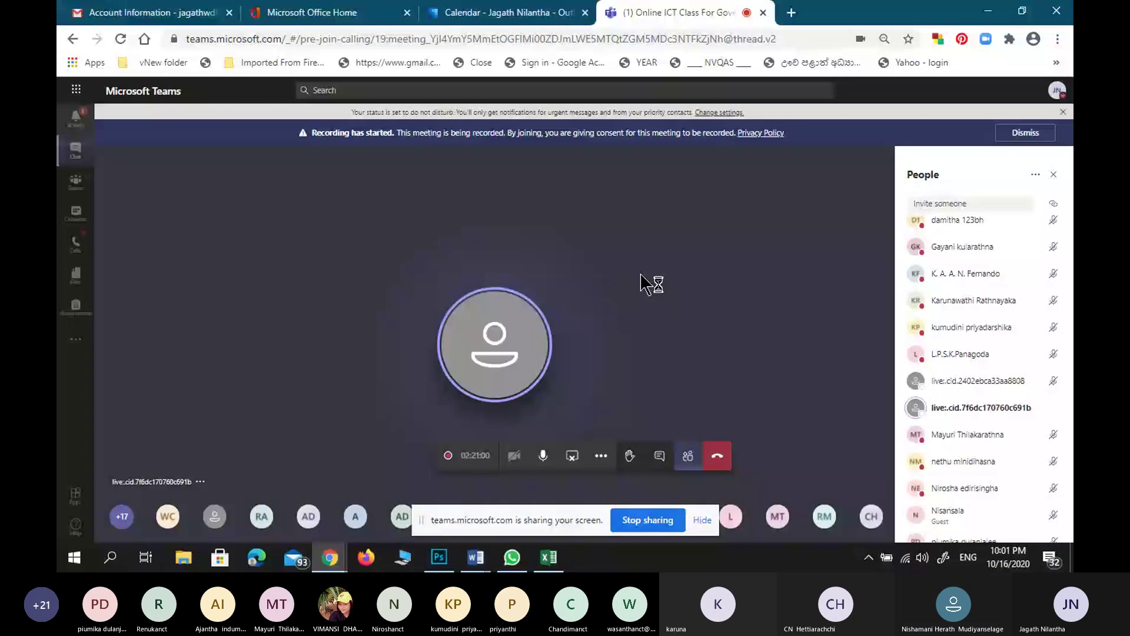
pyautogui.hotkey('alt', 'Tab')
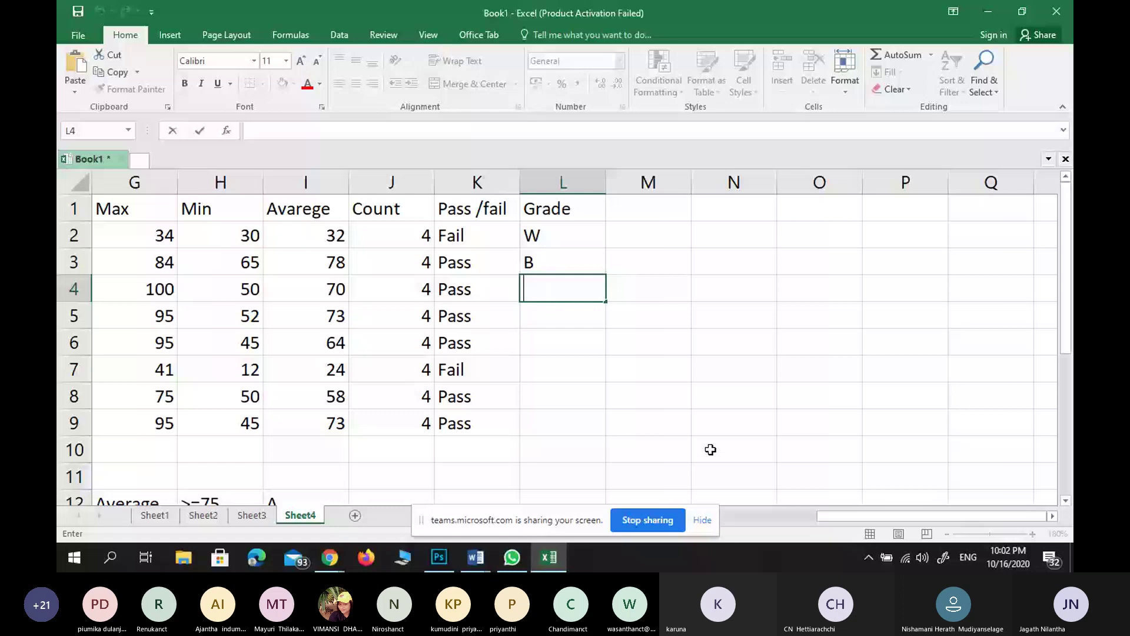
# Switch to the browser showing the Teams Meeting options page.
pyautogui.hotkey('alt', 'Tab')
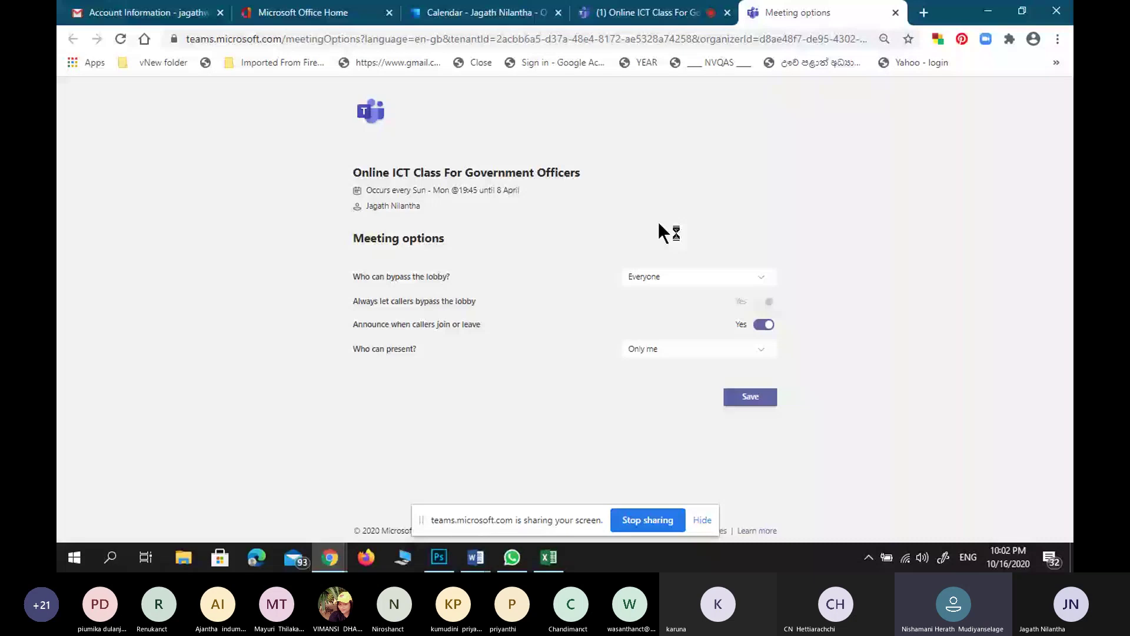
# Set Who can present to Everyone, then return to the call and open its chat.
pyautogui.click(655, 348)
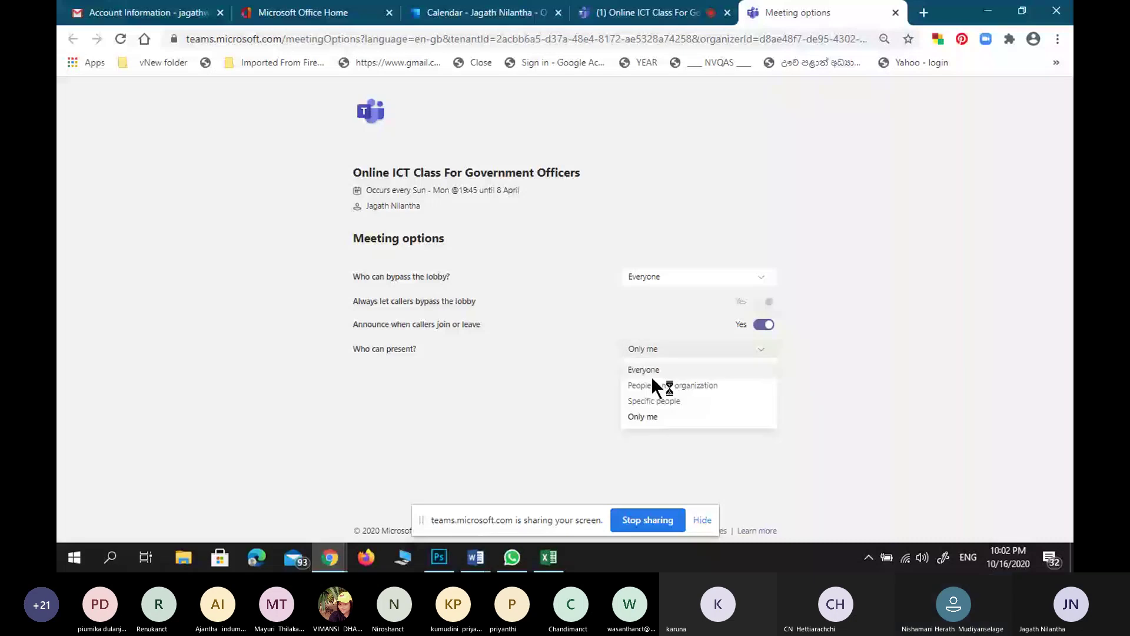
pyautogui.click(651, 376)
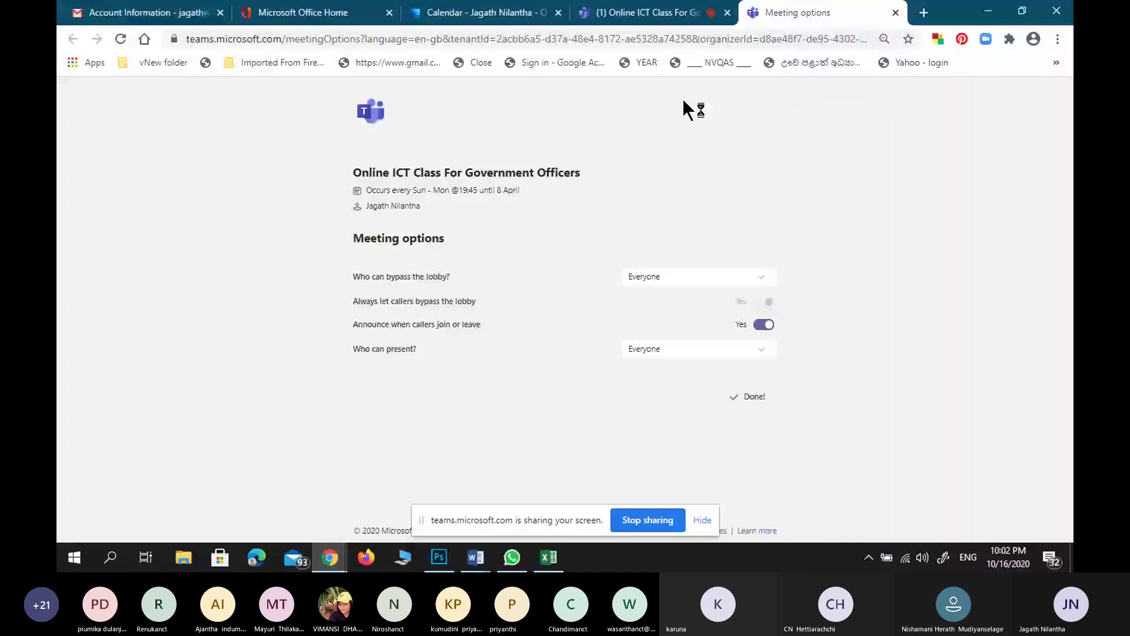
pyautogui.hotkey('ctrl', 'shift', 'Tab')
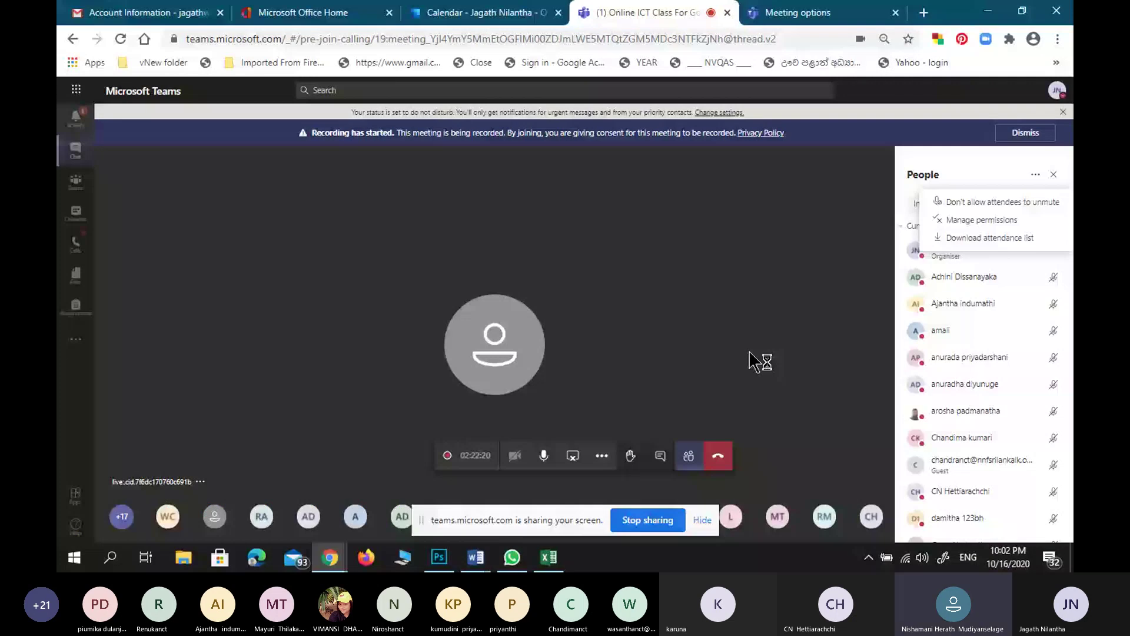
pyautogui.click(660, 455)
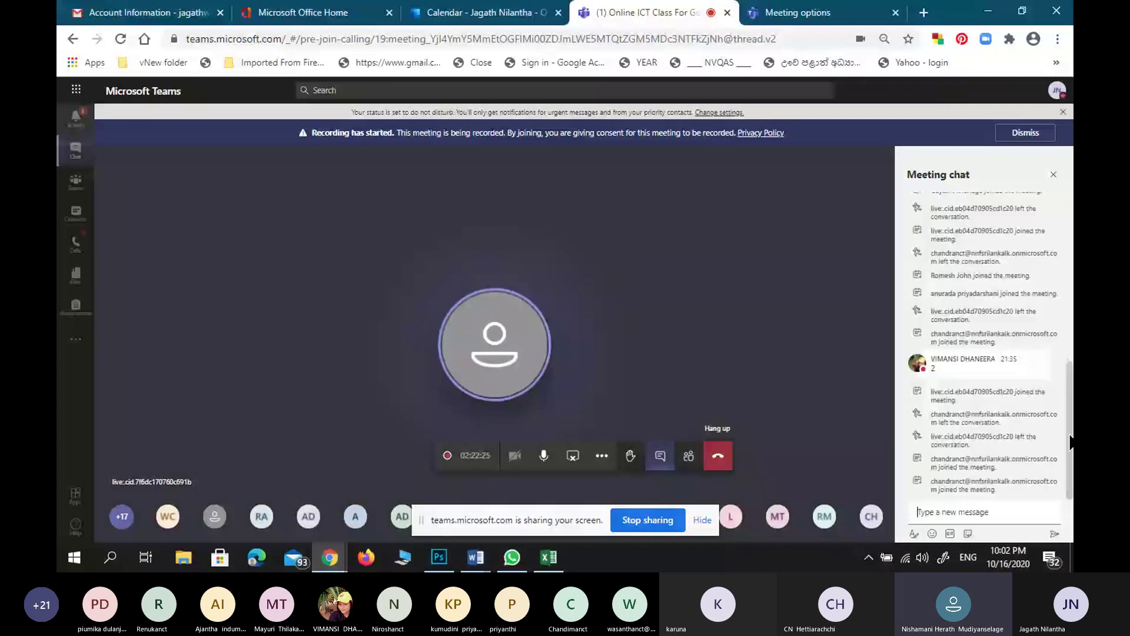